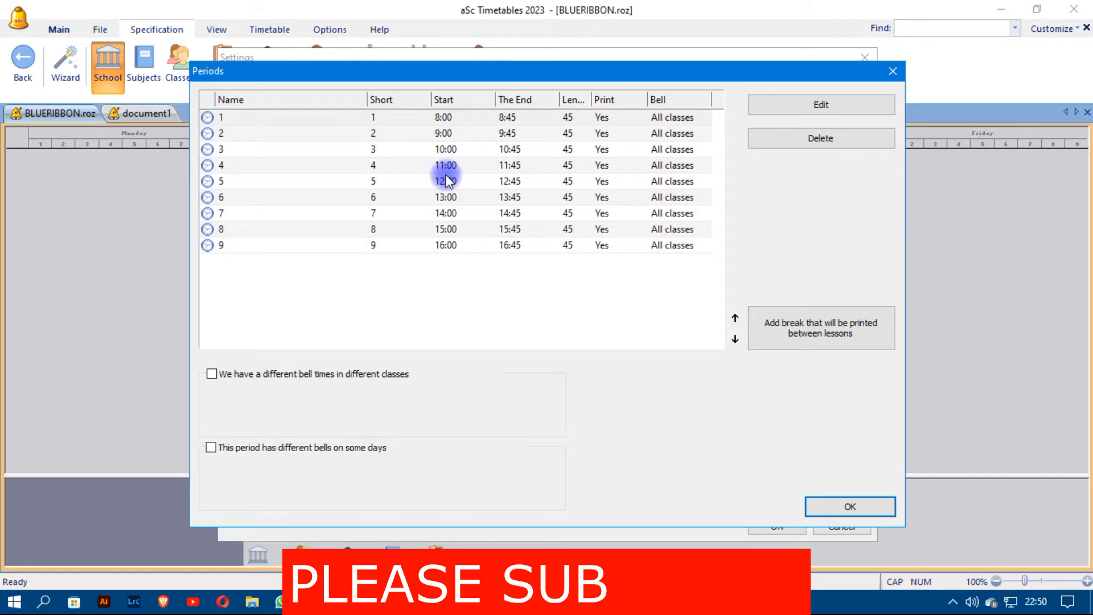
Edit period 1 so that it starts at 8:10 and ends at 8:40.
left_click(502, 120)
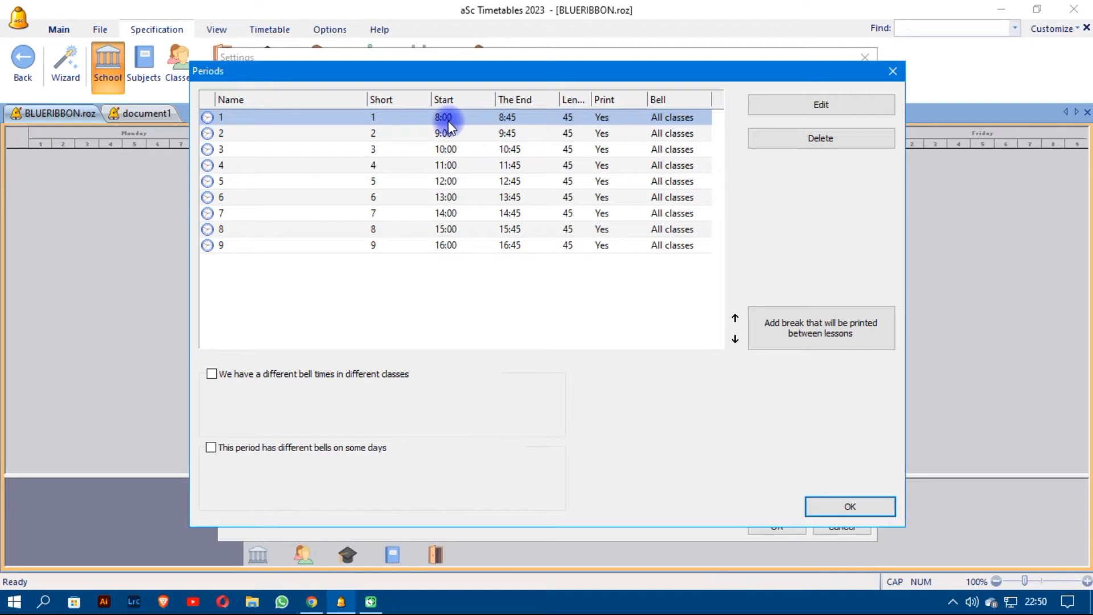
left_click(805, 105)
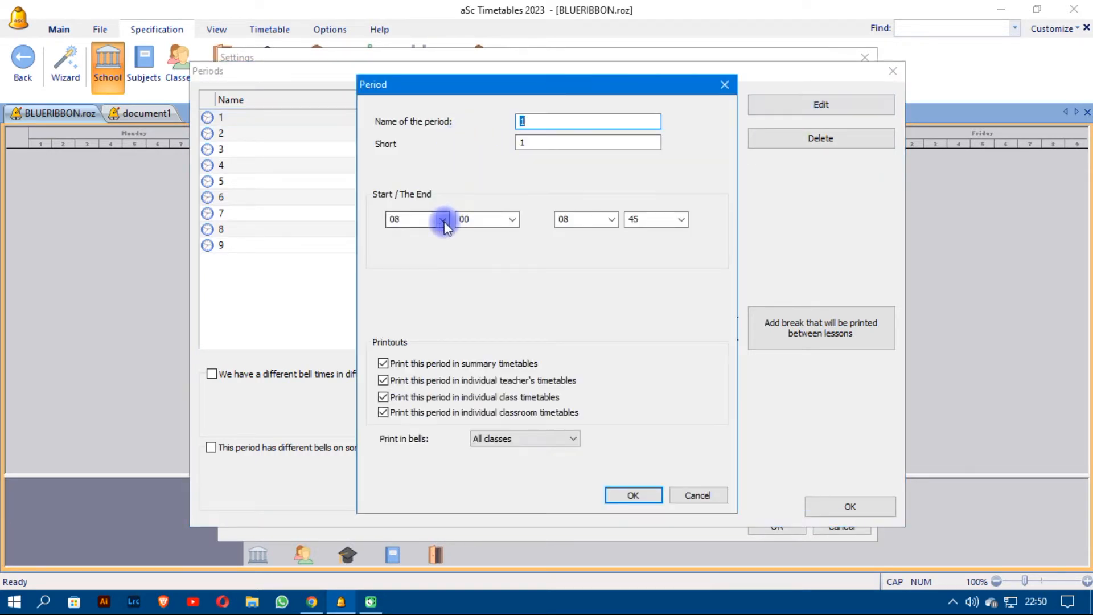
left_click(511, 220)
left_click(482, 255)
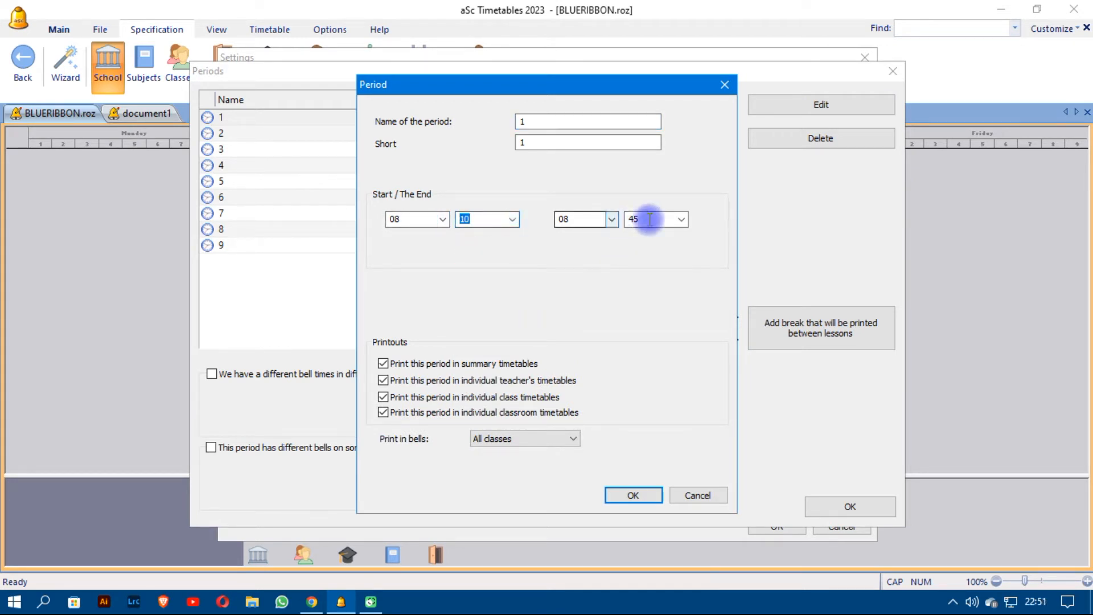
left_click(680, 220)
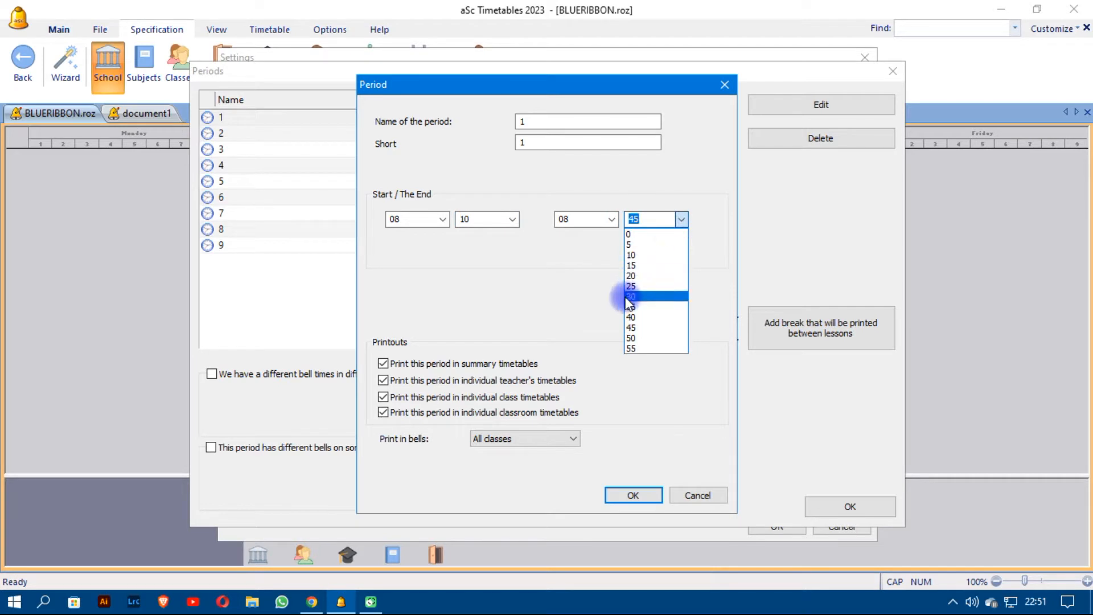
left_click(632, 317)
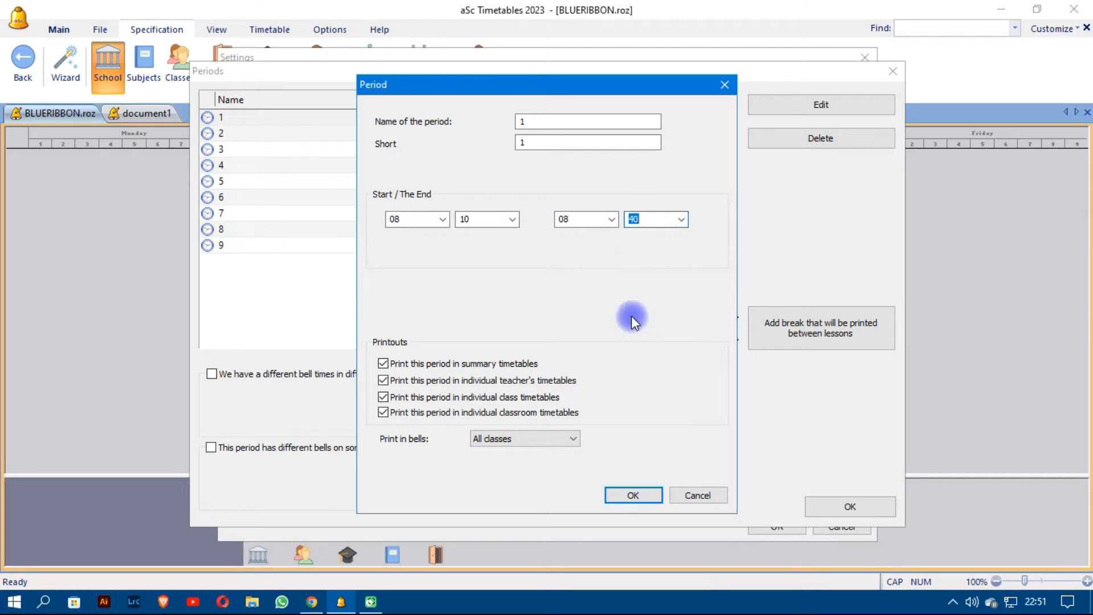
left_click(633, 496)
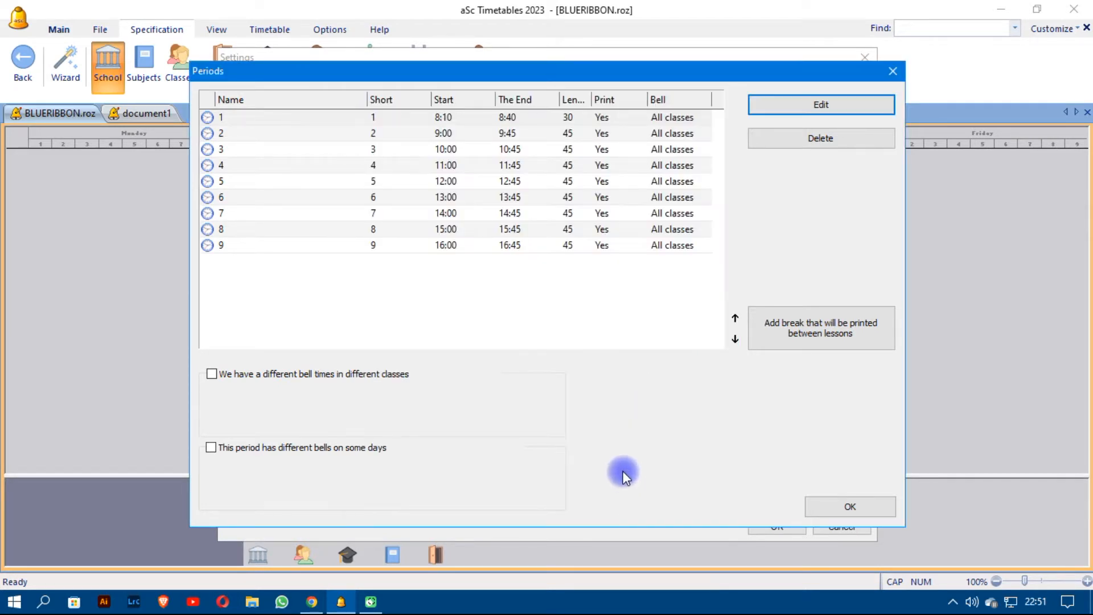
Change the end time of period 1 to 8:50.
left_click(444, 134)
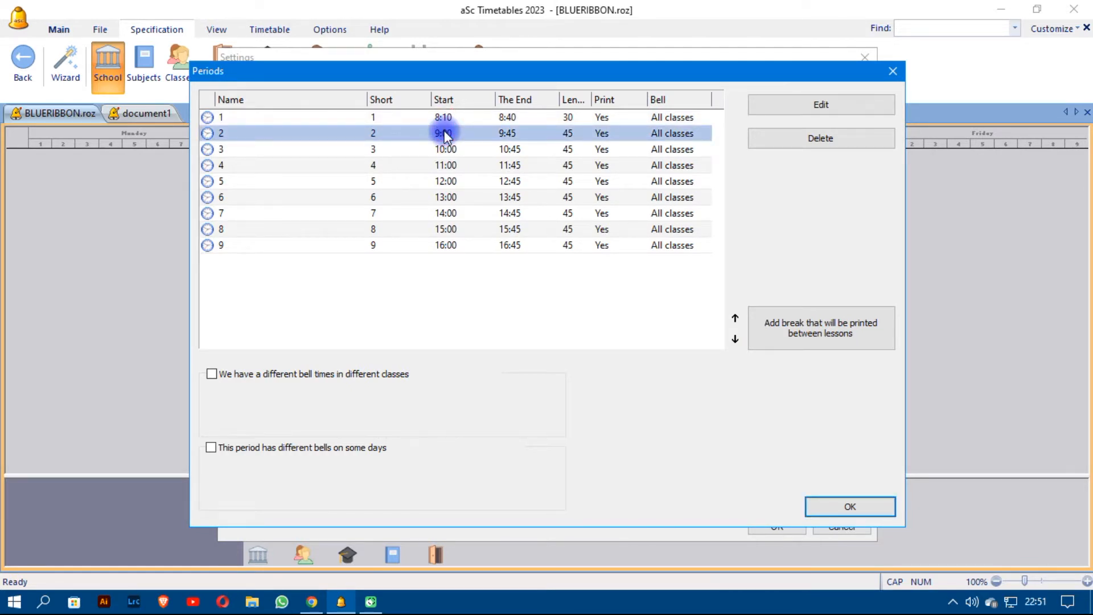
left_click(501, 117)
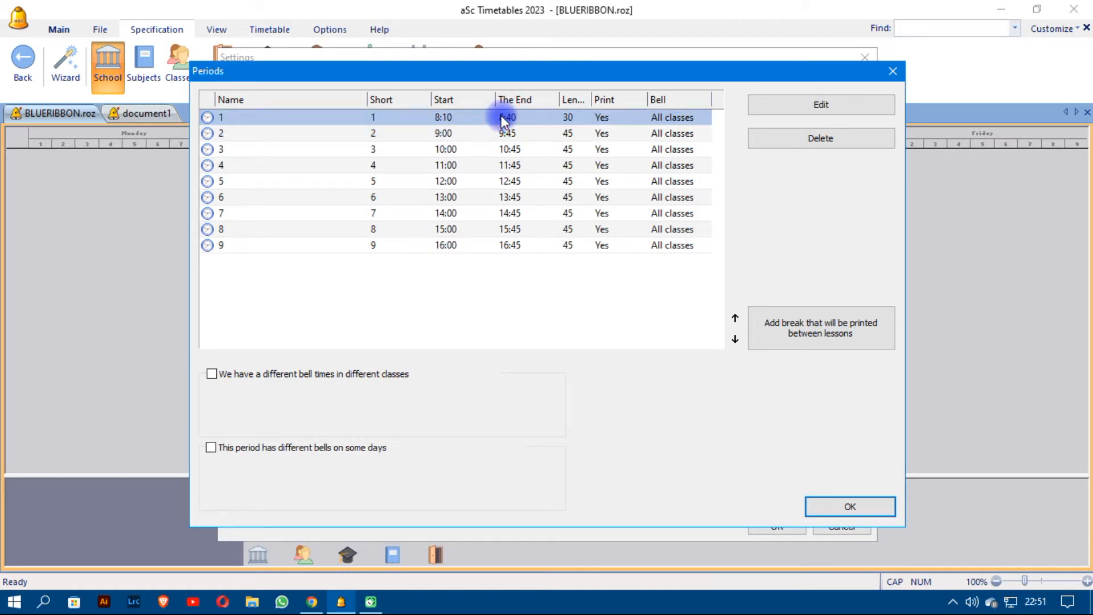
left_click(821, 106)
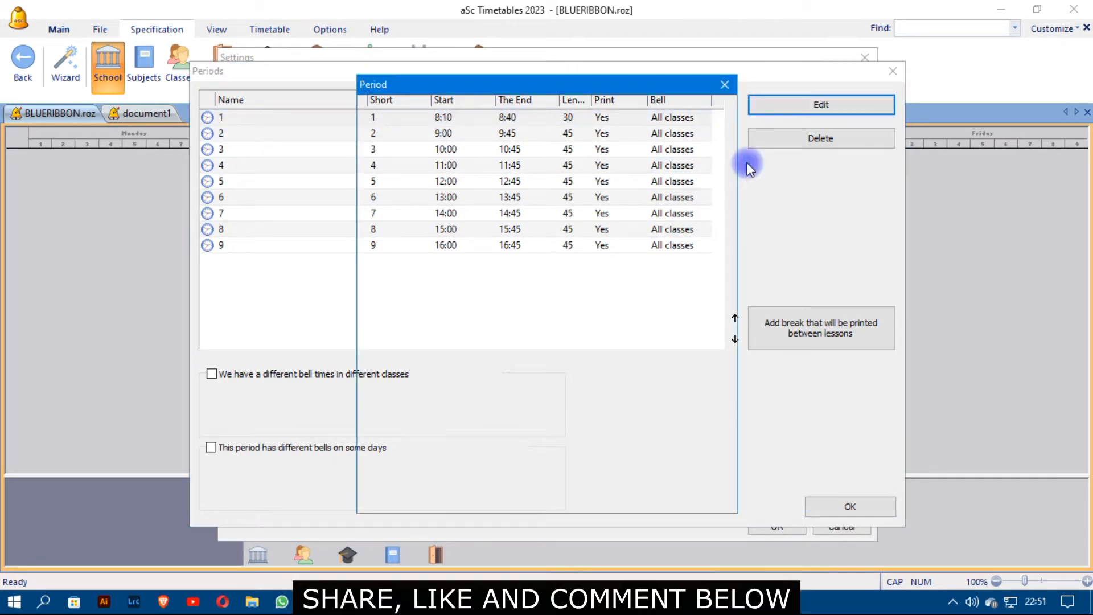
left_click(681, 220)
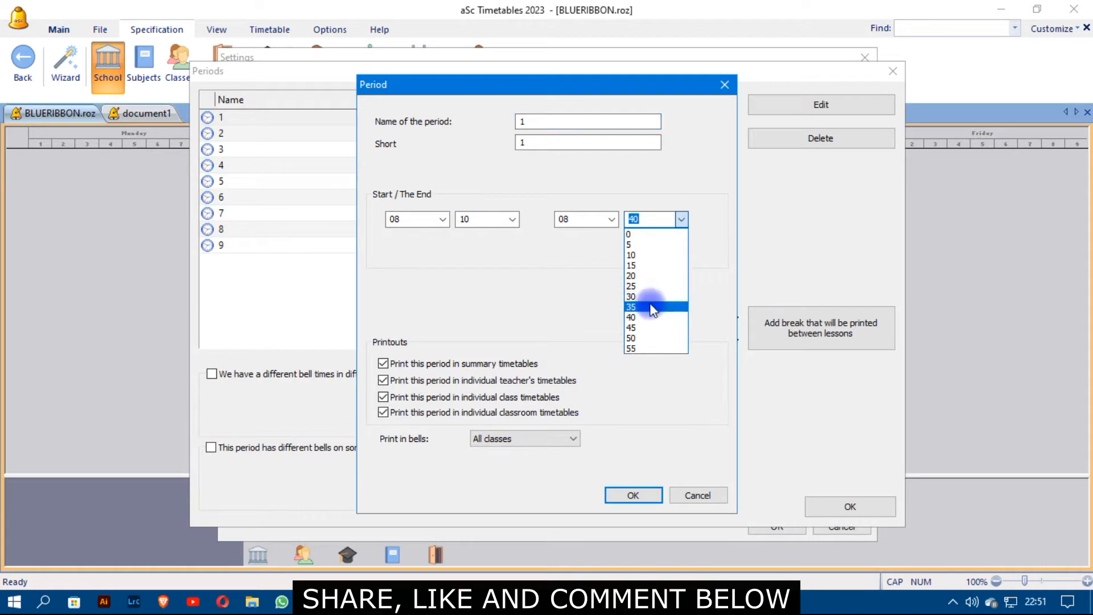
left_click(634, 338)
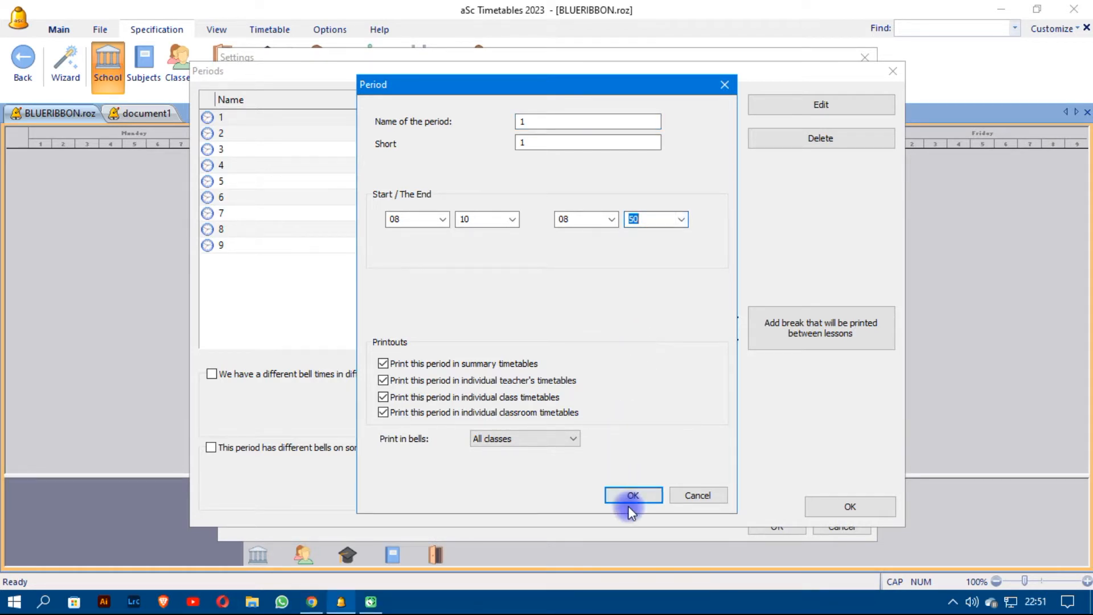
left_click(638, 493)
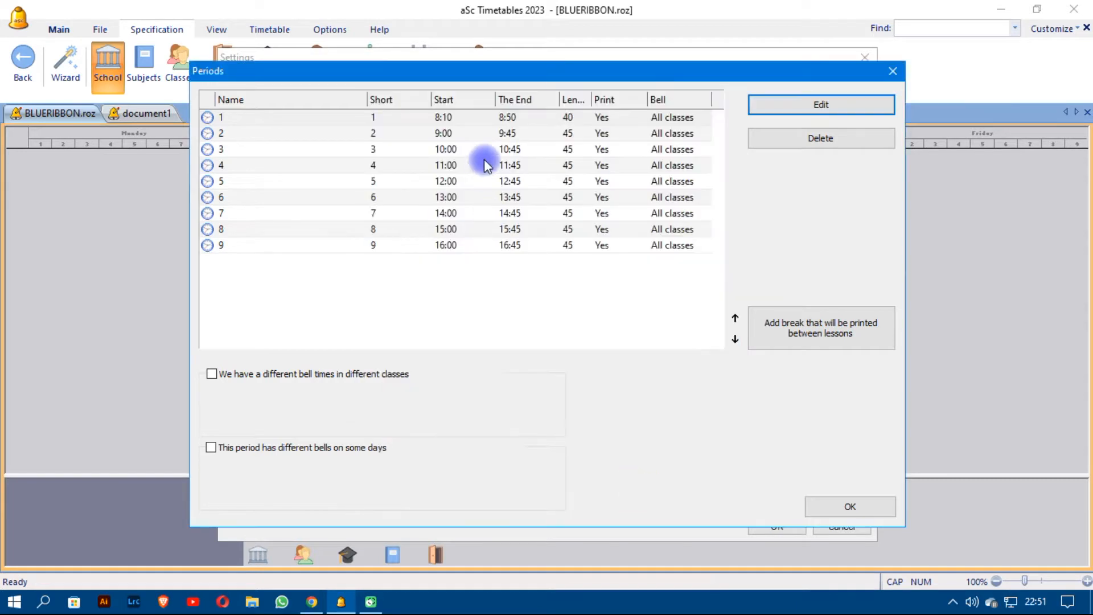
Edit period 2 so that it starts at 8:50 and ends at 9:30.
left_click(474, 135)
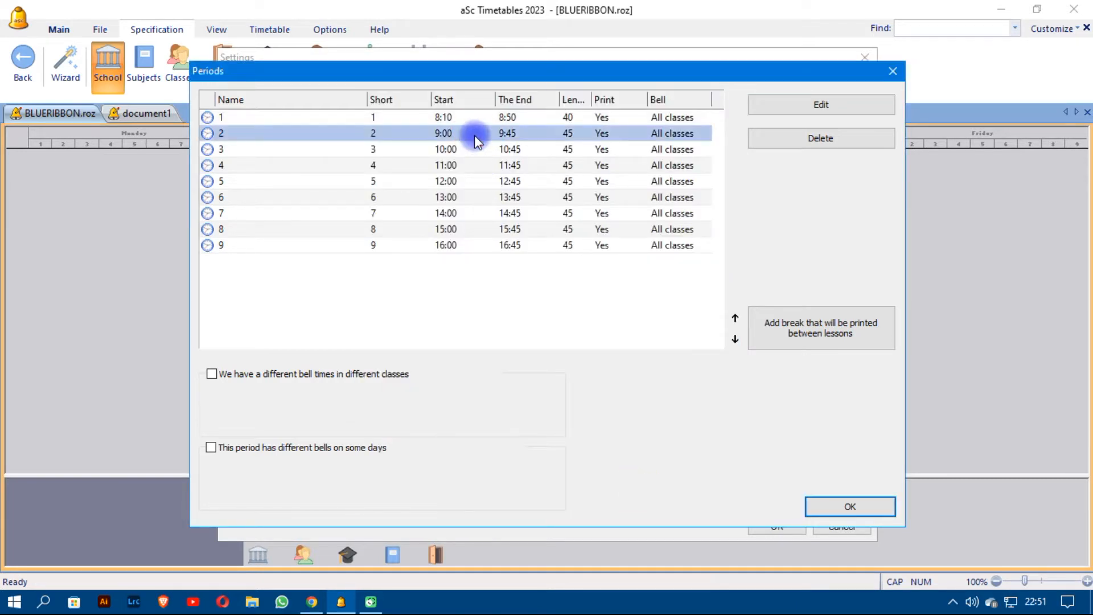
left_click(766, 103)
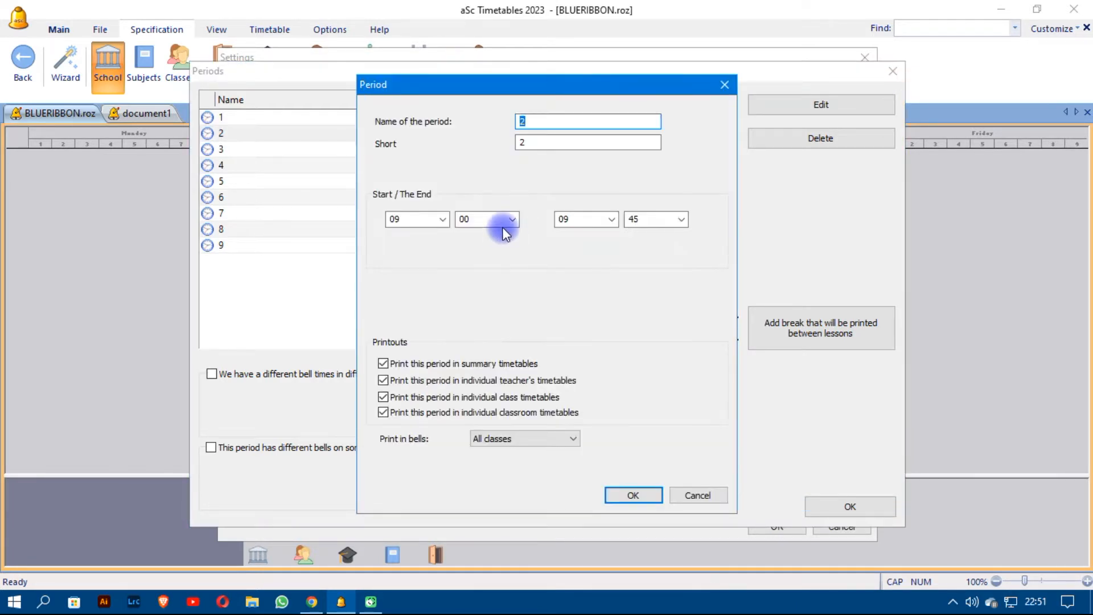
left_click(444, 220)
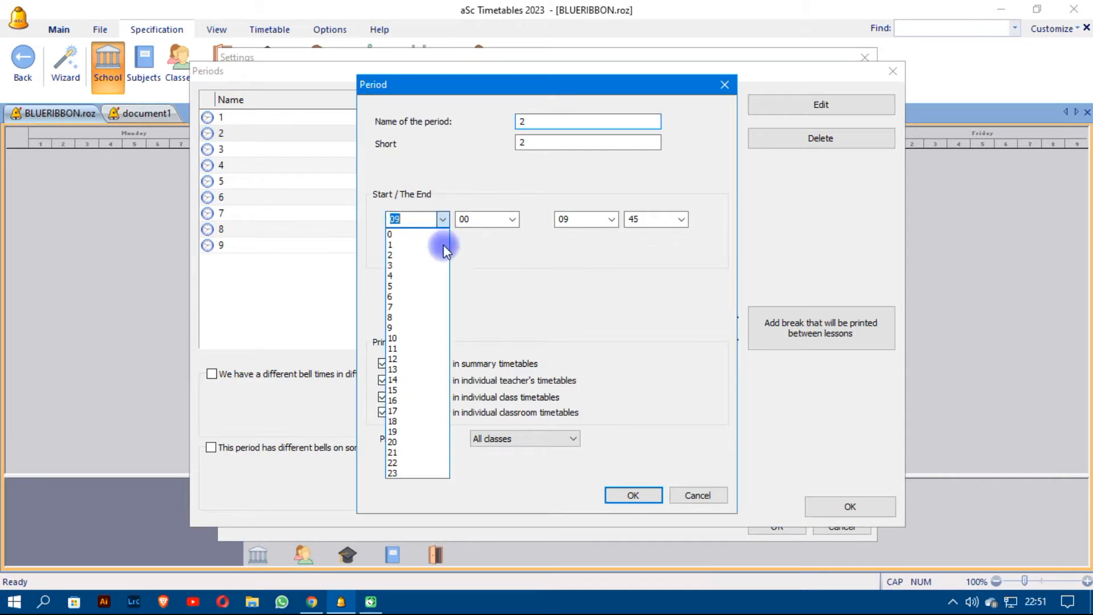
left_click(406, 317)
left_click(512, 219)
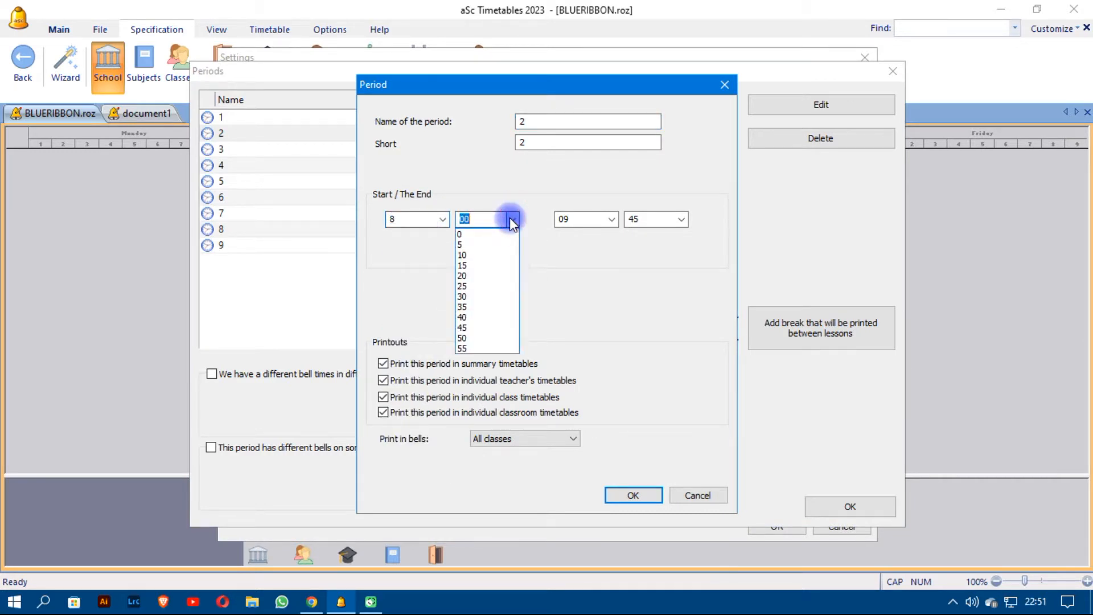
left_click(488, 337)
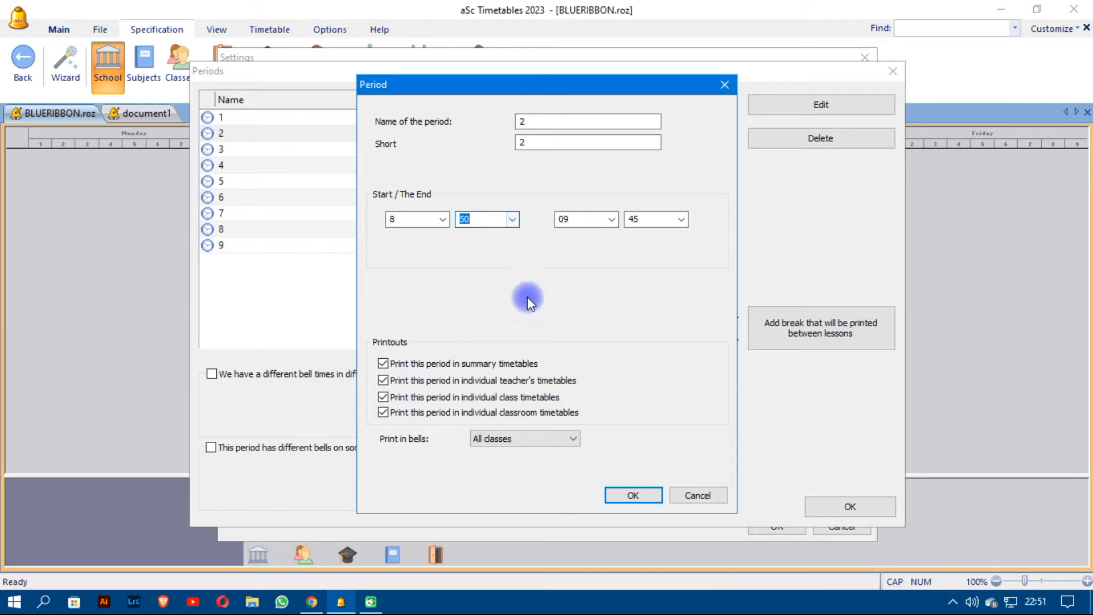
left_click(612, 219)
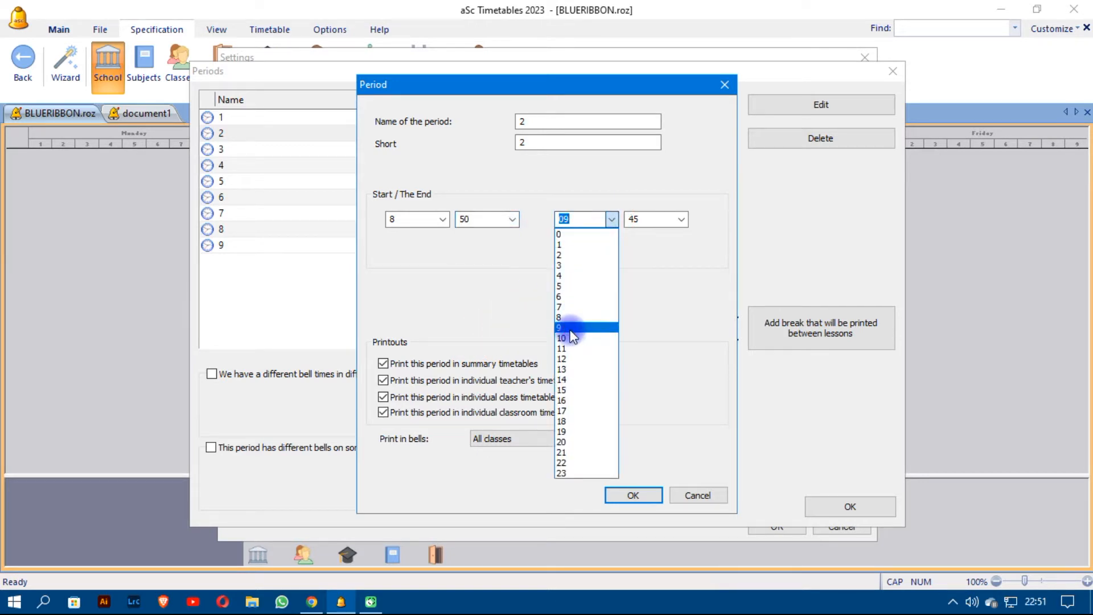
left_click(571, 329)
left_click(681, 219)
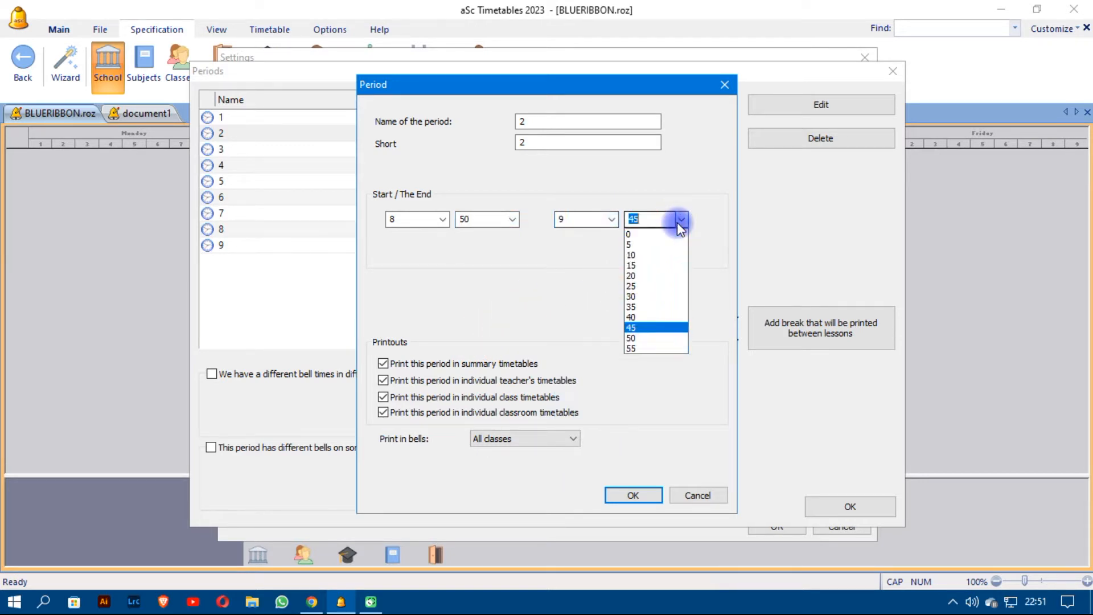
left_click(632, 297)
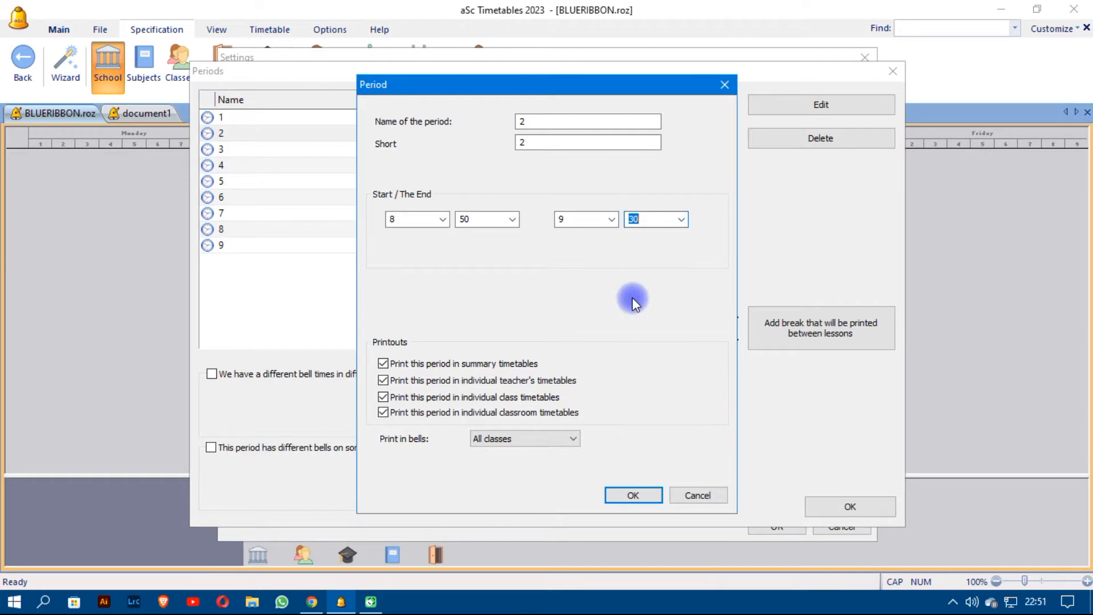
left_click(633, 494)
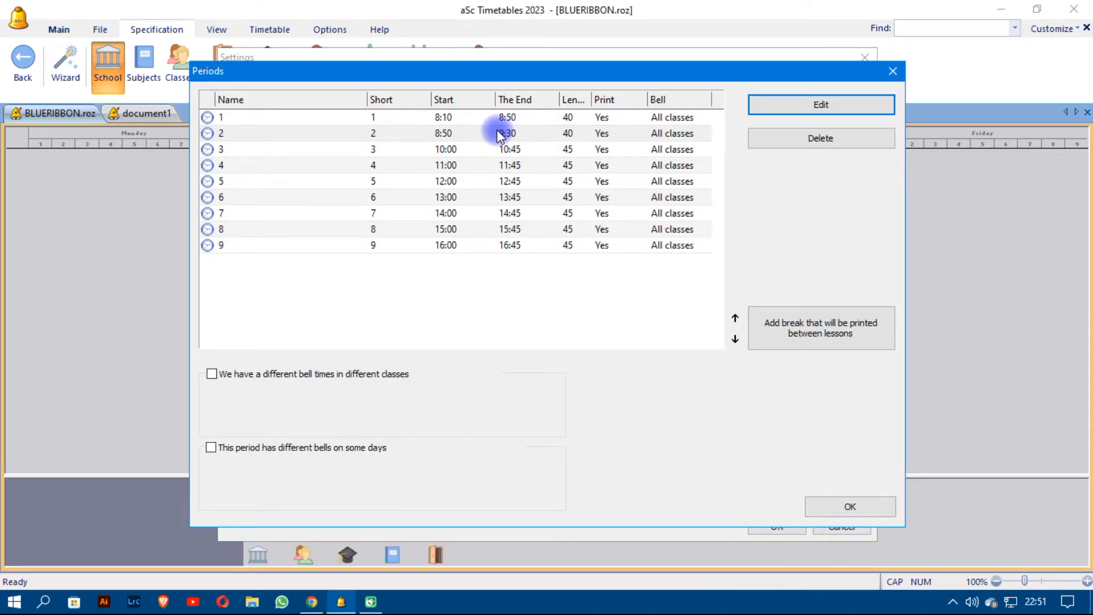
Edit period 3 so that it starts at 9:40 and ends at 10:20.
left_click(452, 150)
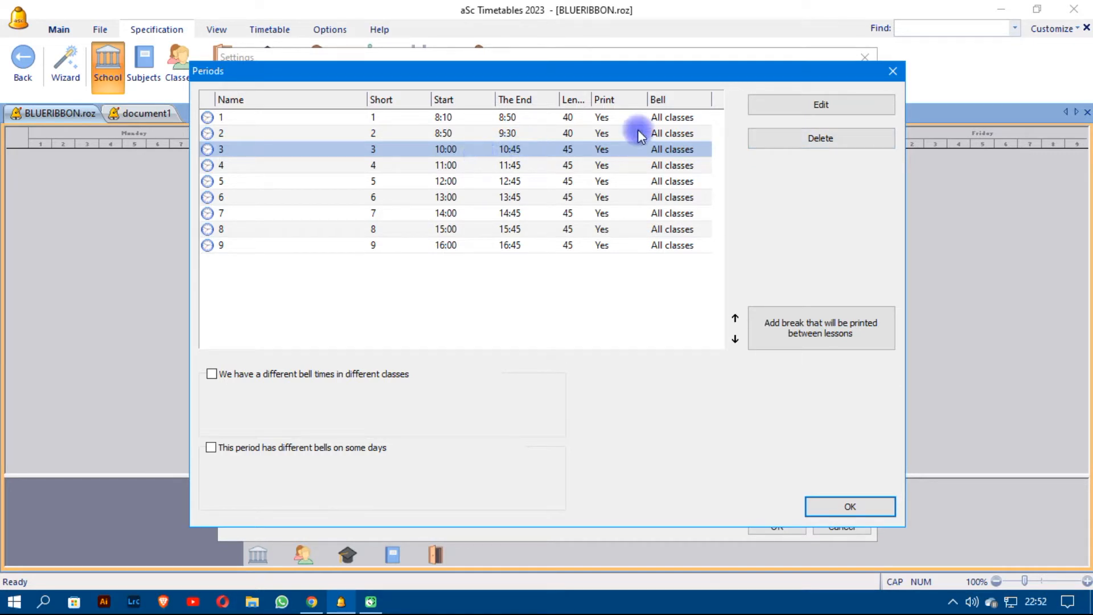
left_click(806, 104)
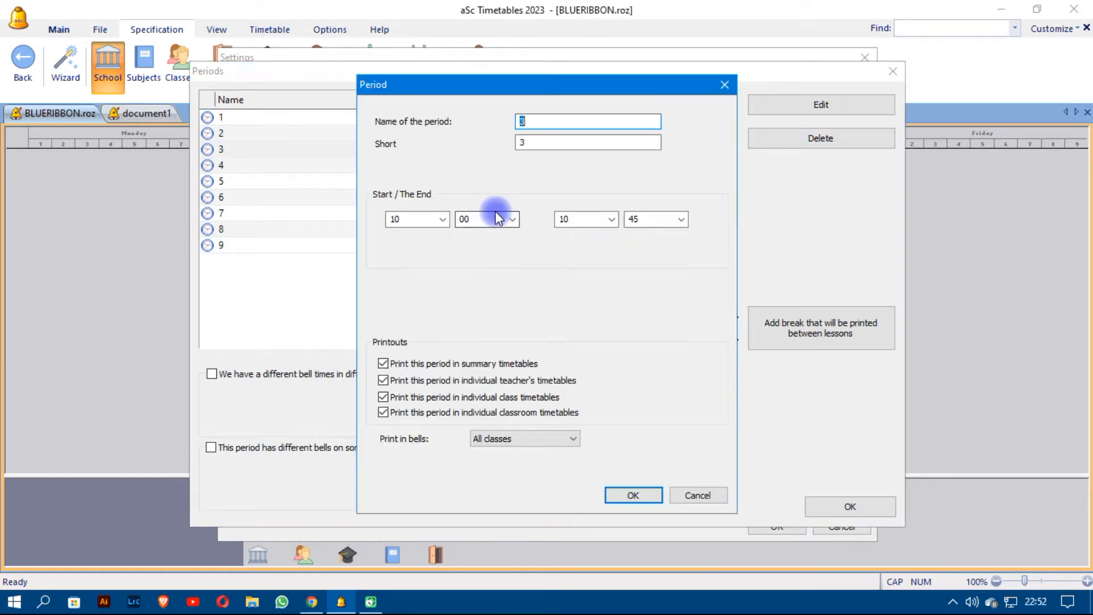
left_click(444, 219)
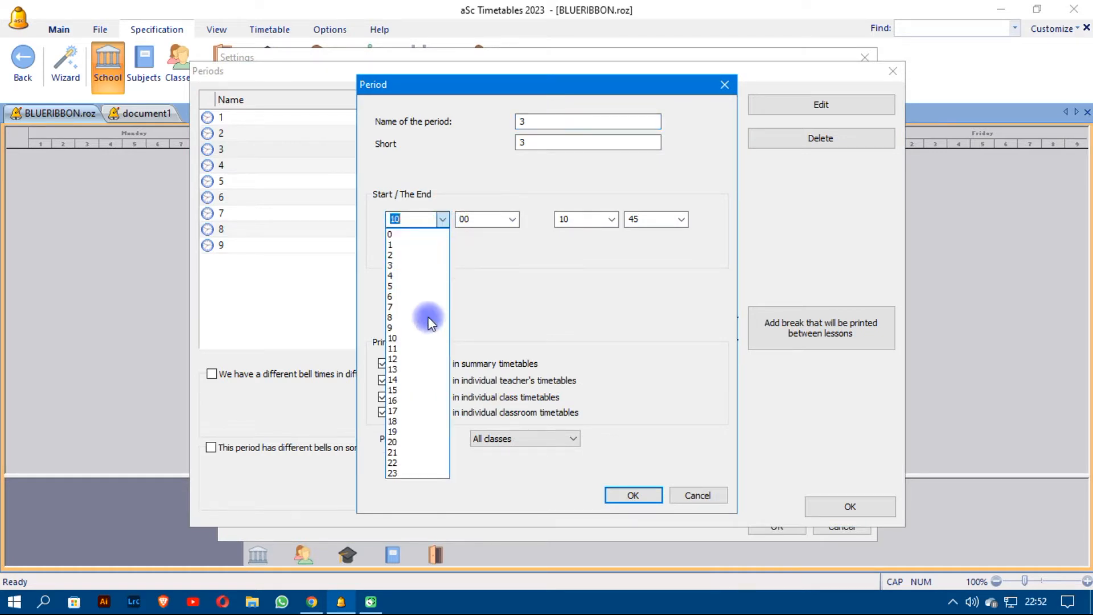
left_click(425, 324)
left_click(514, 221)
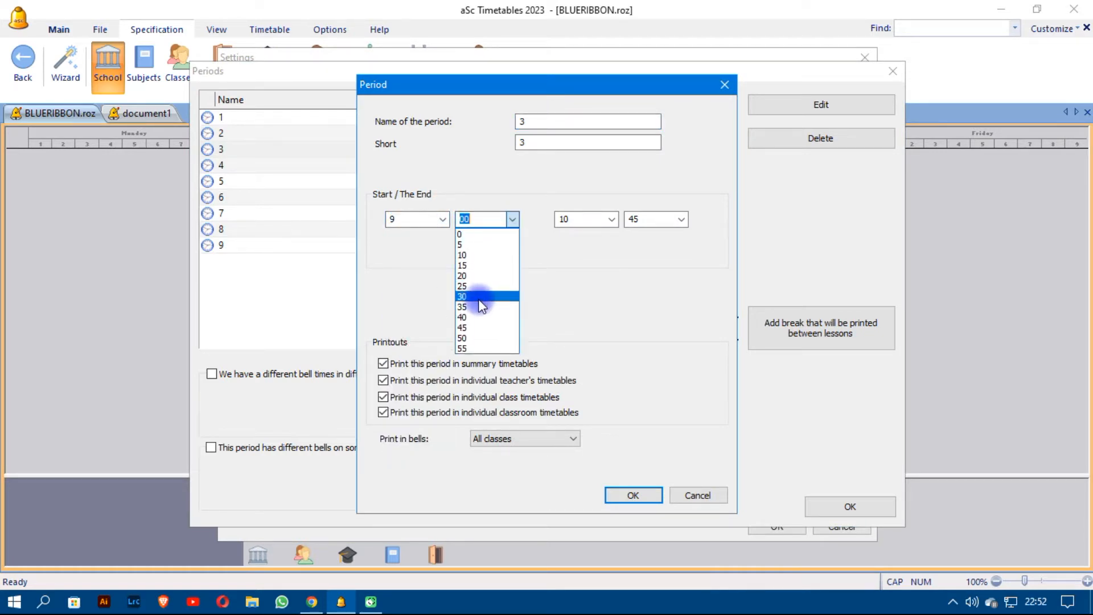
left_click(475, 314)
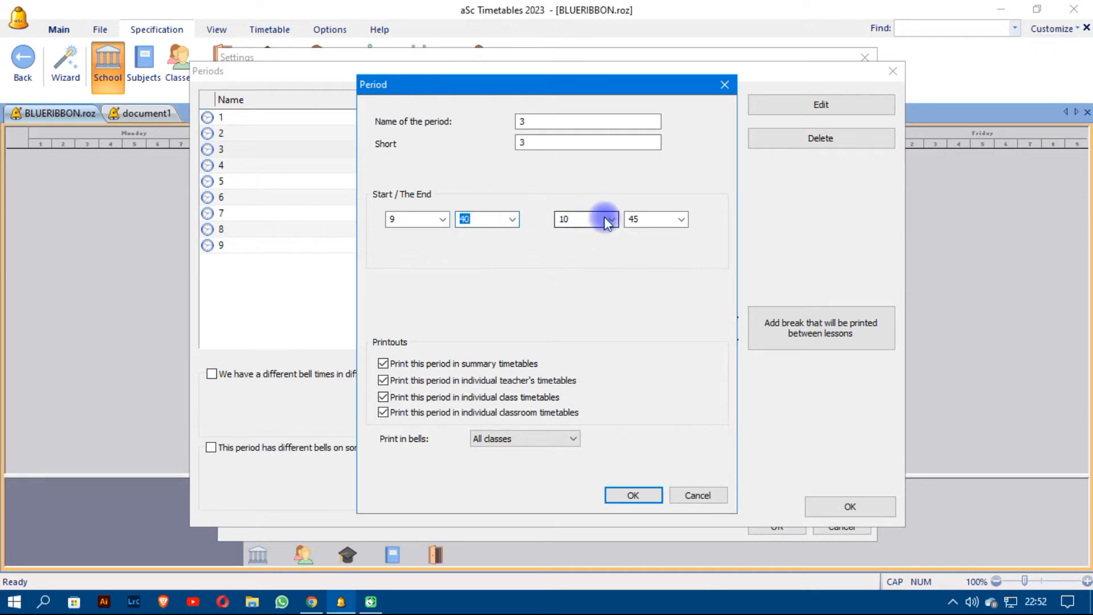
left_click(681, 220)
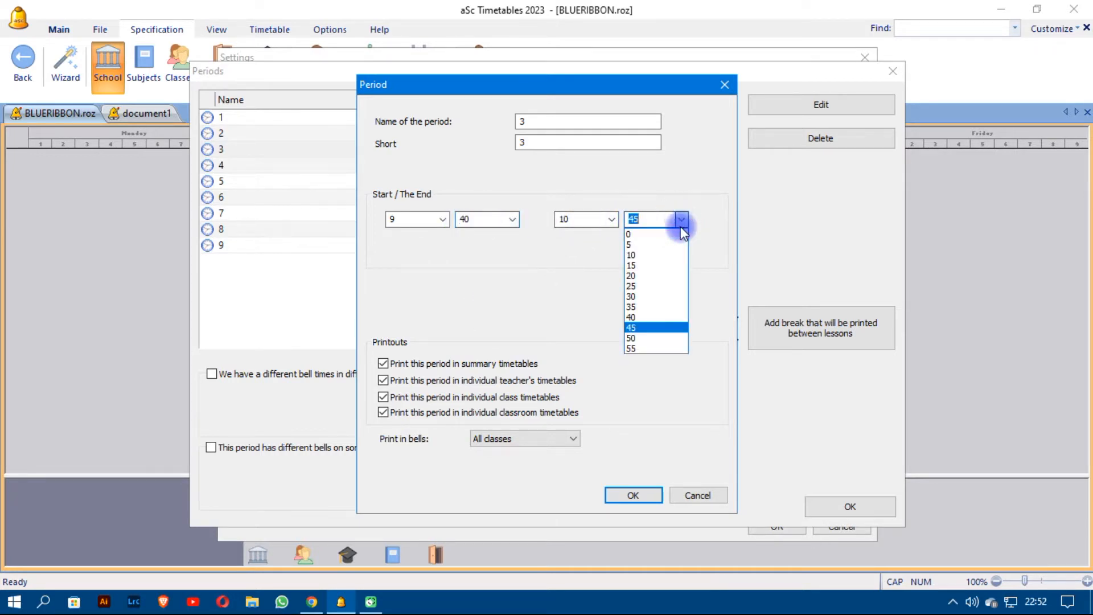
left_click(649, 274)
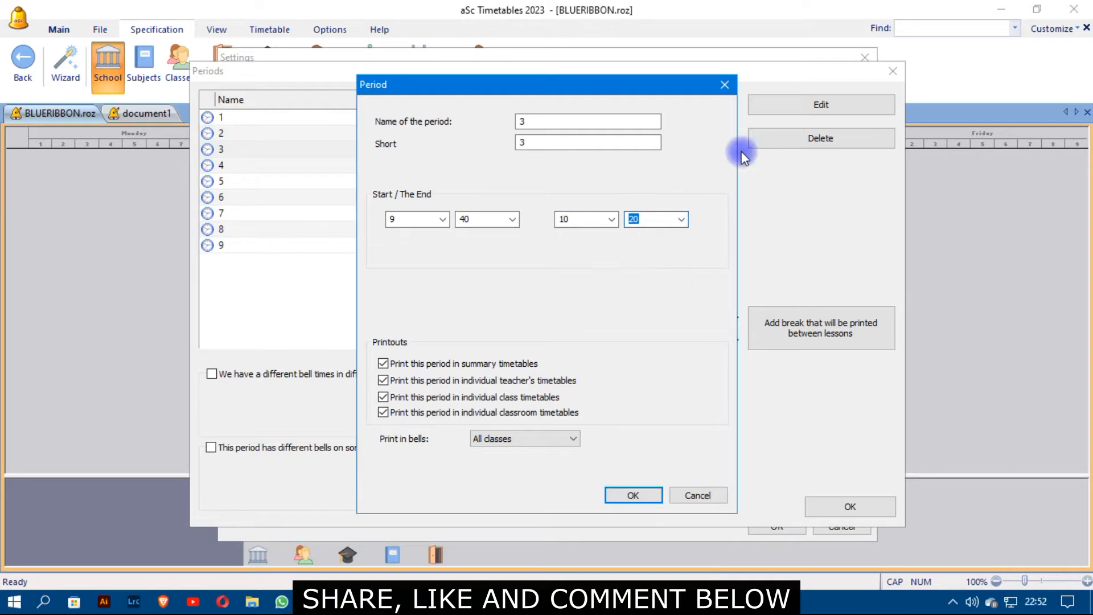
left_click(633, 495)
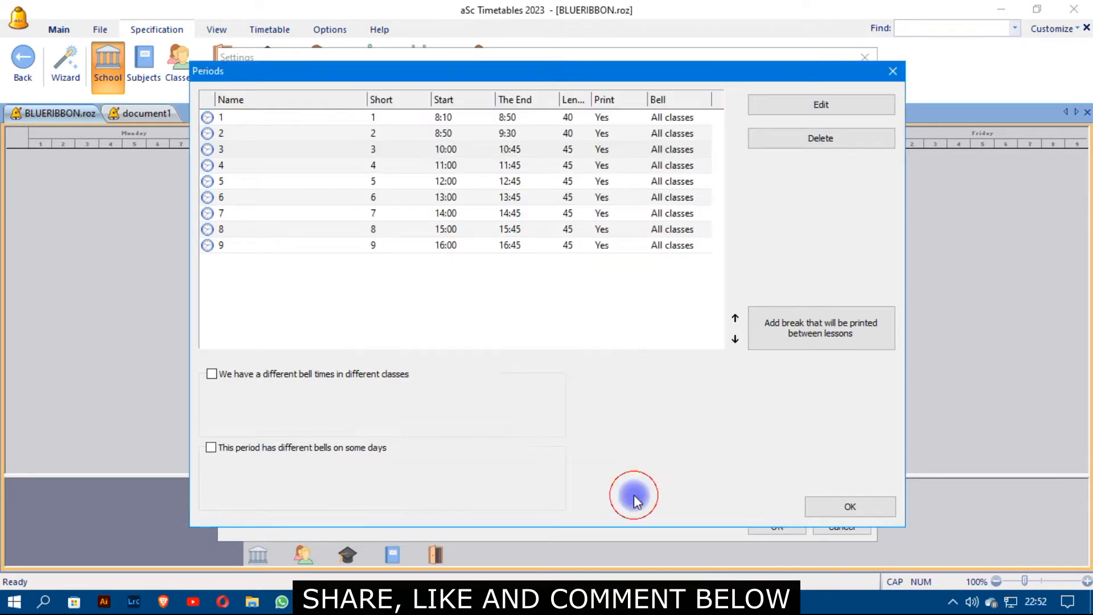
Edit period 4 so that it starts at 10:20 and ends at 11:00.
double_click(499, 165)
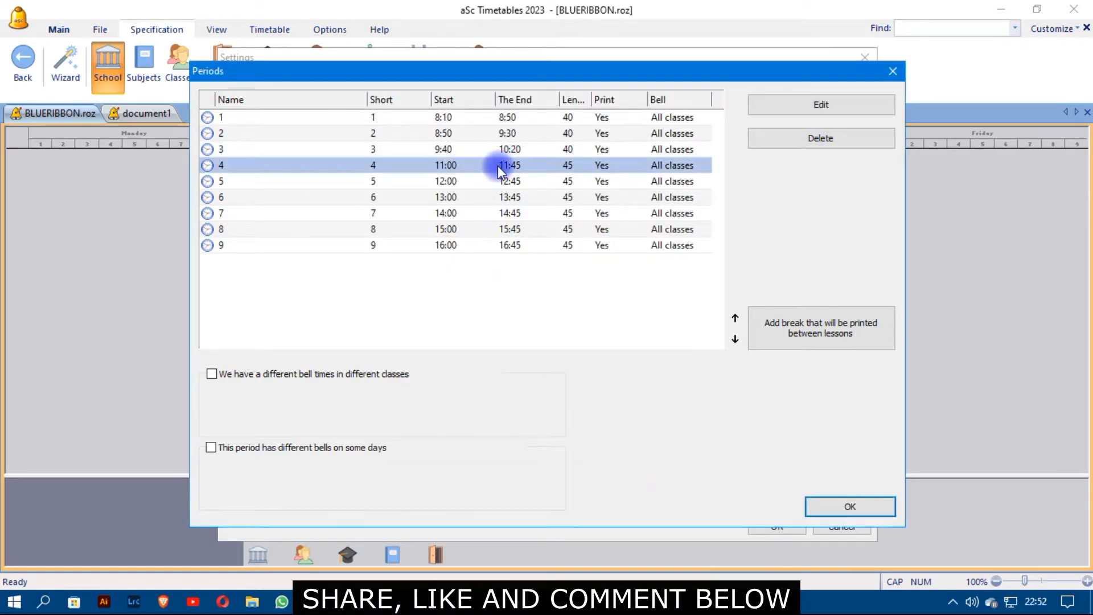
left_click(771, 103)
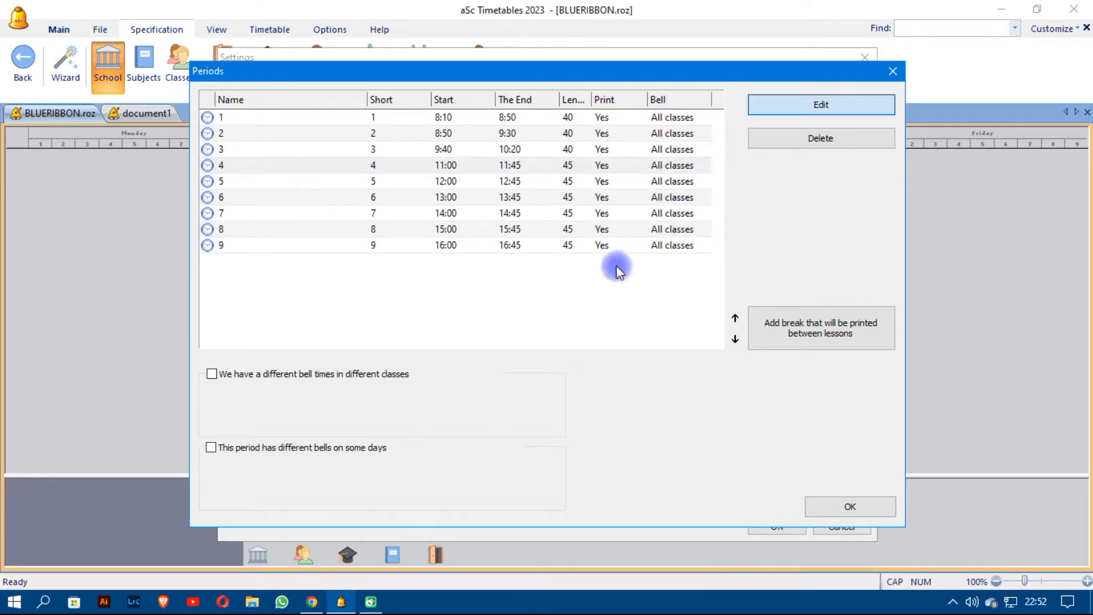
left_click(442, 220)
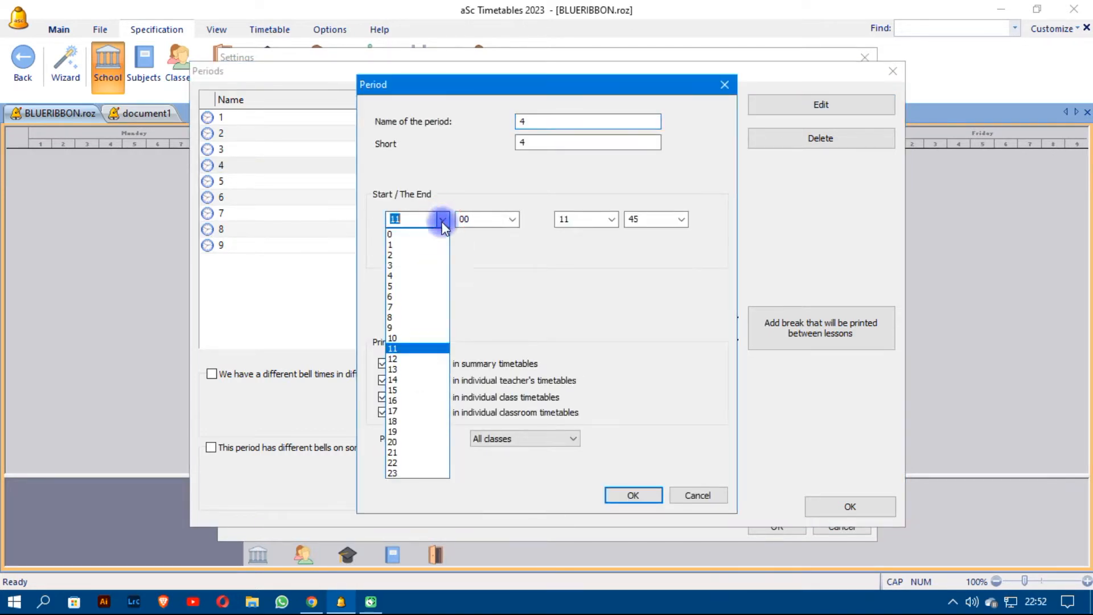
left_click(411, 339)
left_click(512, 218)
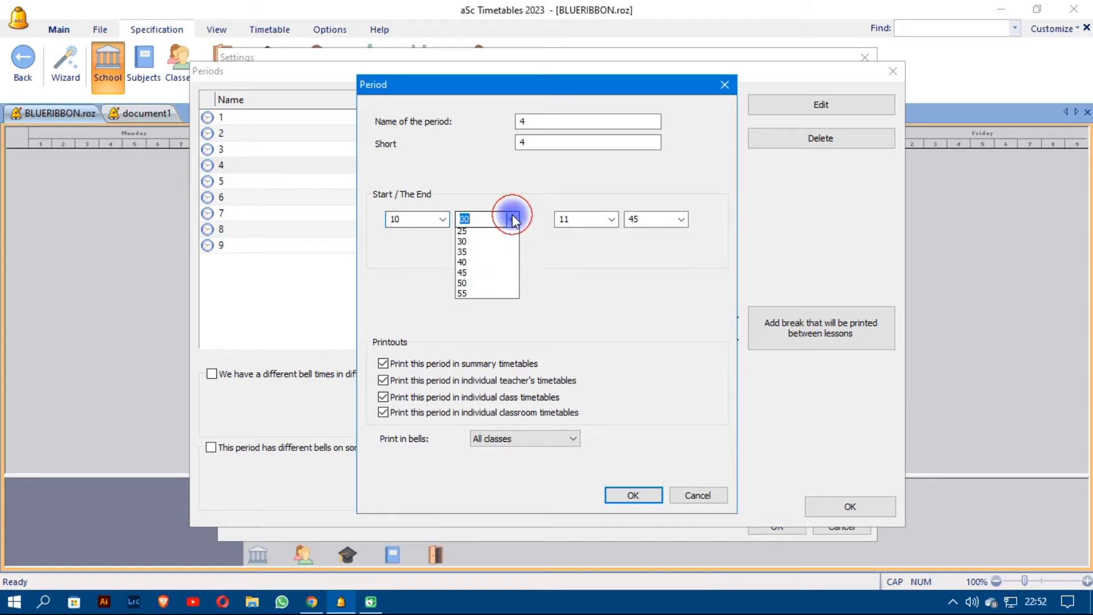
left_click(488, 273)
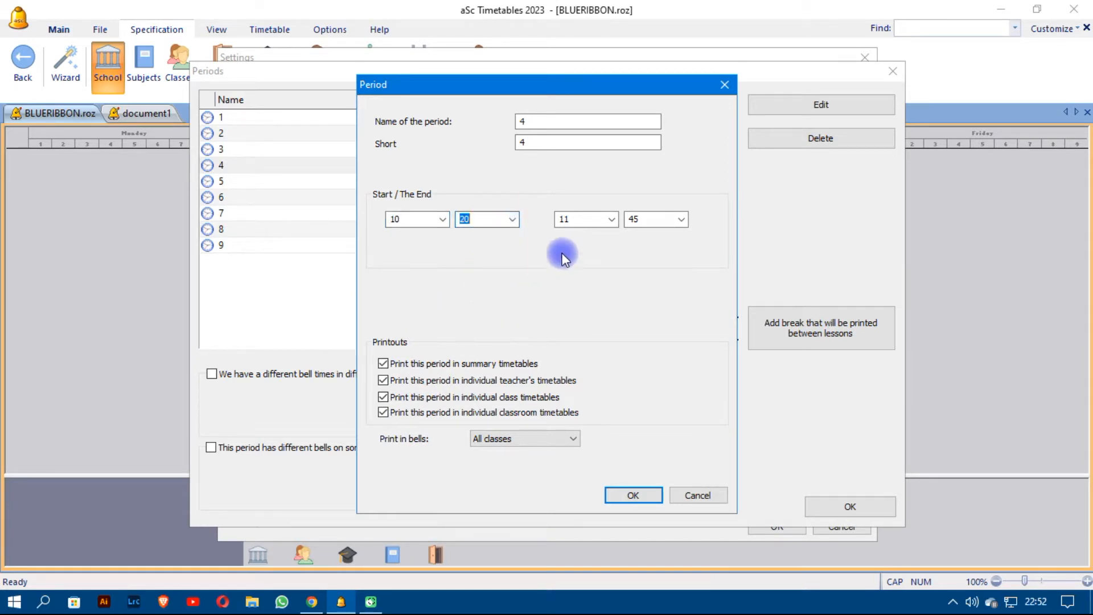
left_click(611, 220)
left_click(610, 217)
left_click(679, 219)
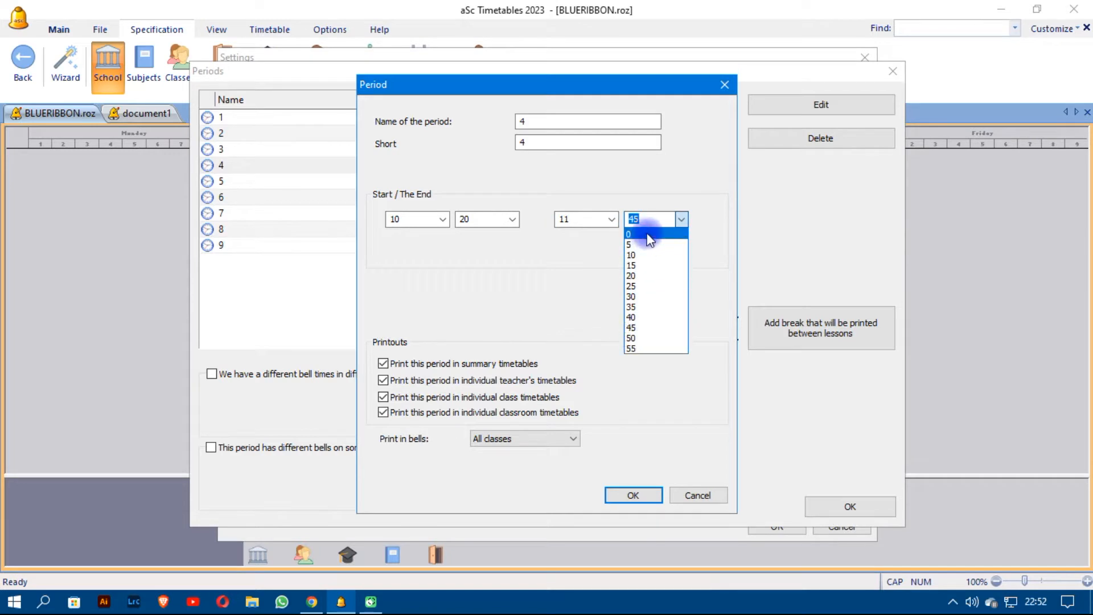
left_click(648, 235)
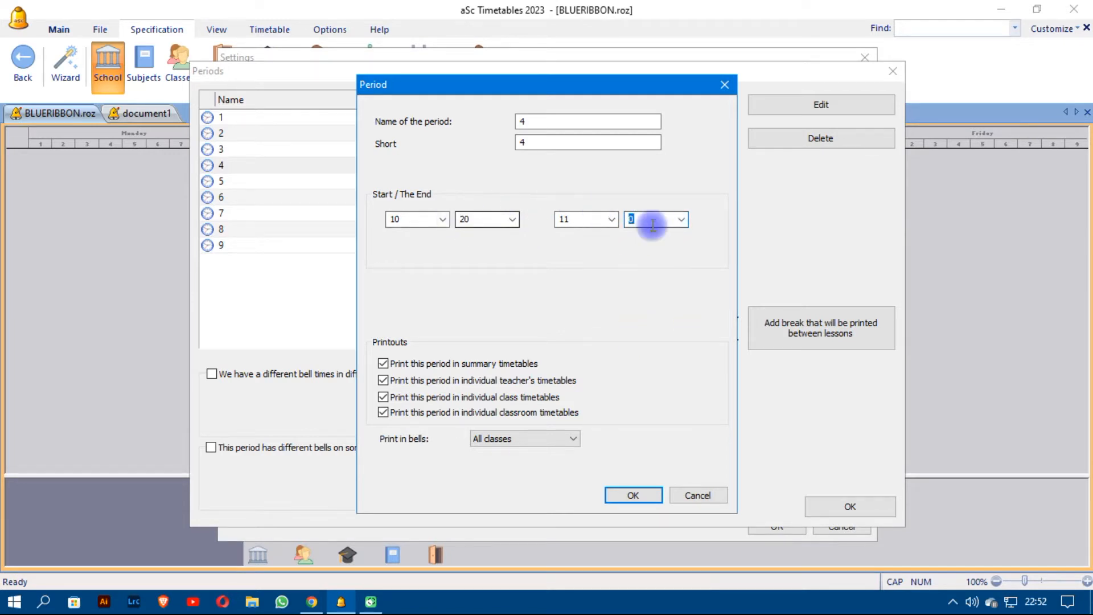
left_click(633, 495)
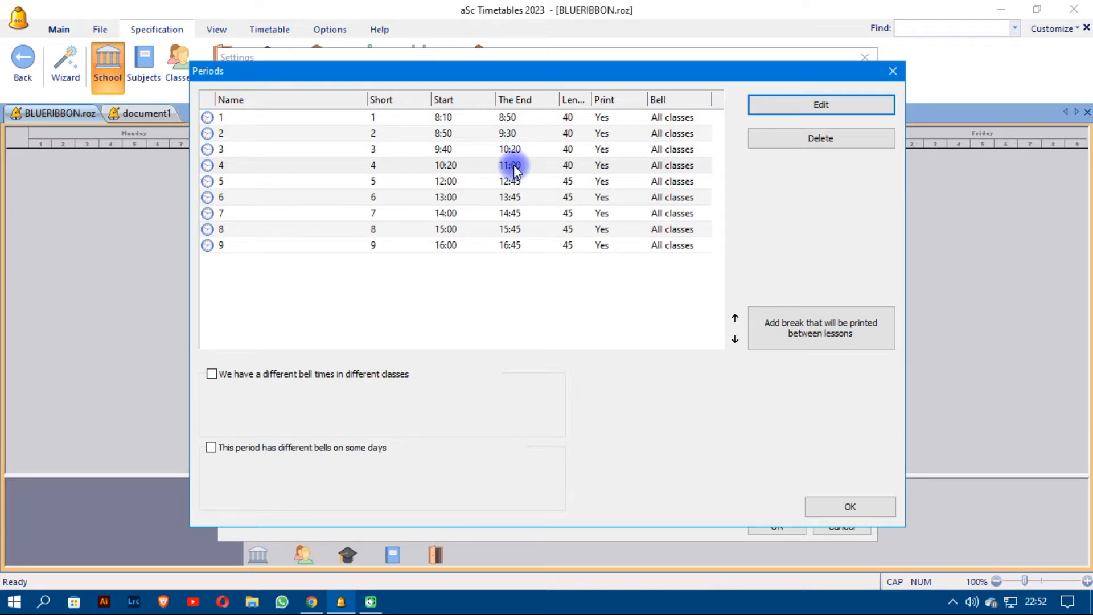
Edit period 5 so that it starts at 11:30 and ends at 12:10.
left_click(447, 181)
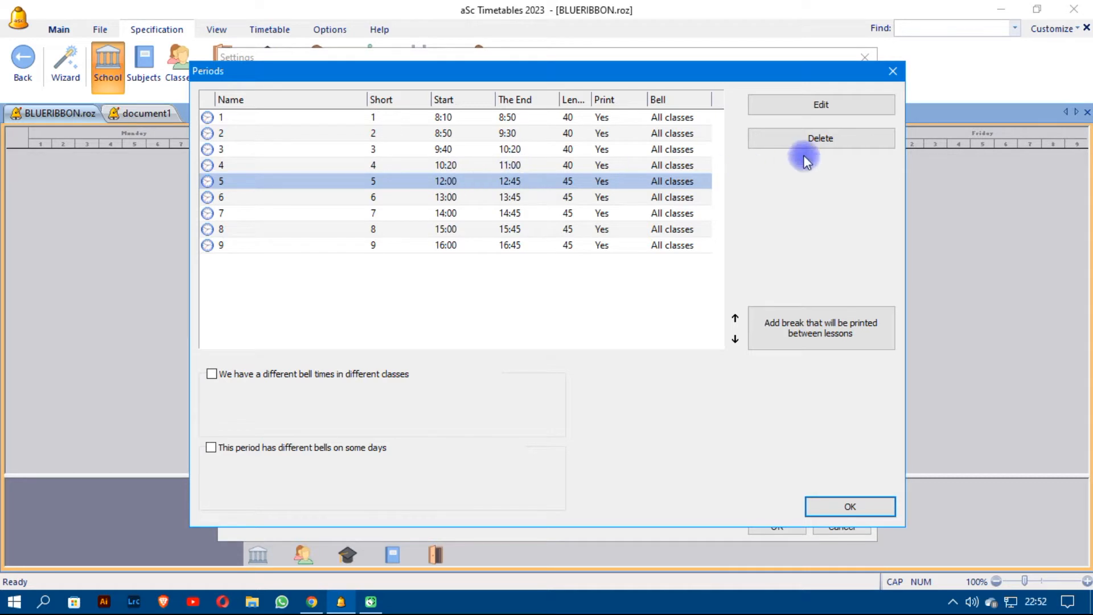
left_click(823, 107)
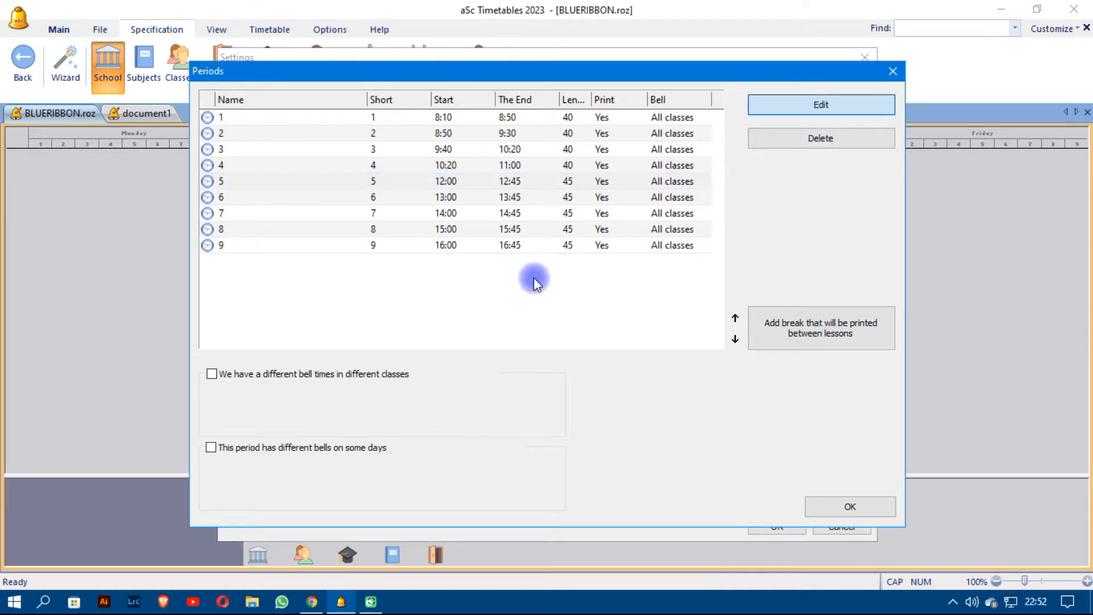
left_click(450, 220)
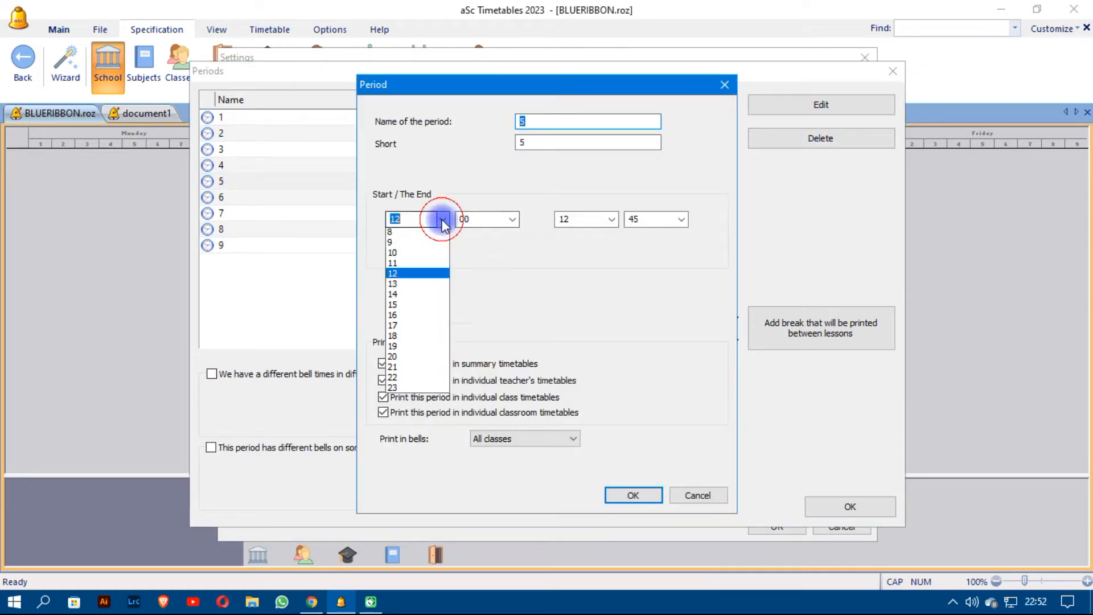
left_click(420, 347)
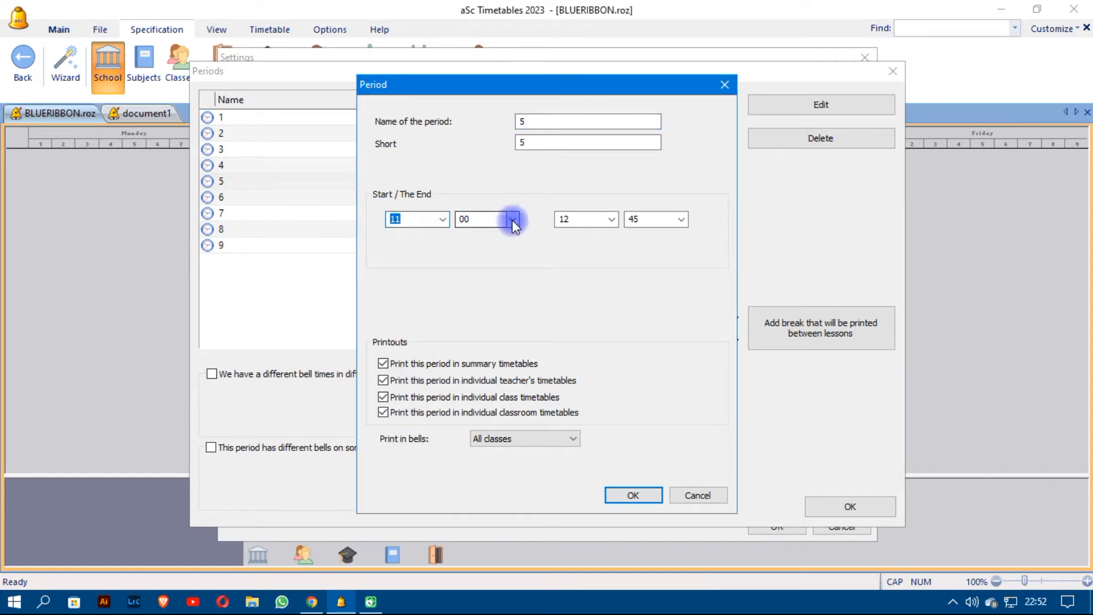
left_click(512, 219)
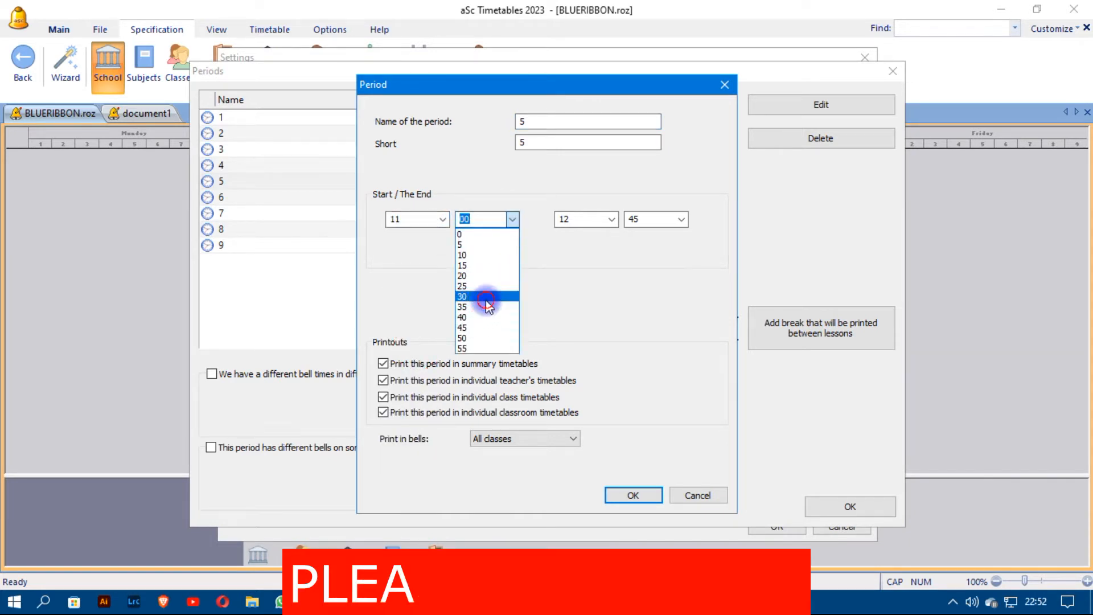
left_click(486, 296)
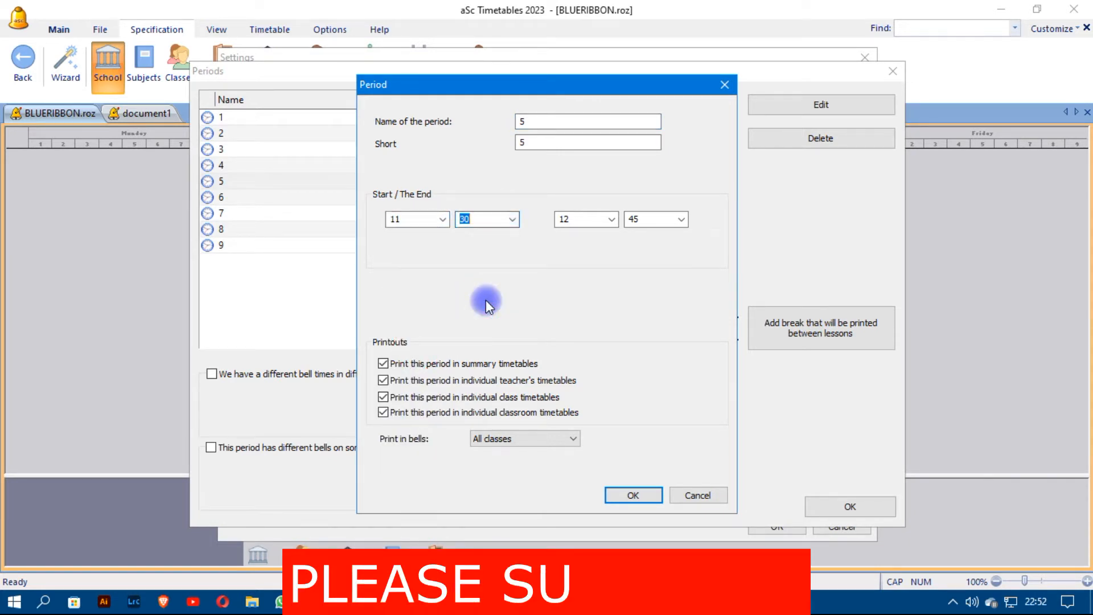
left_click(611, 221)
left_click(569, 354)
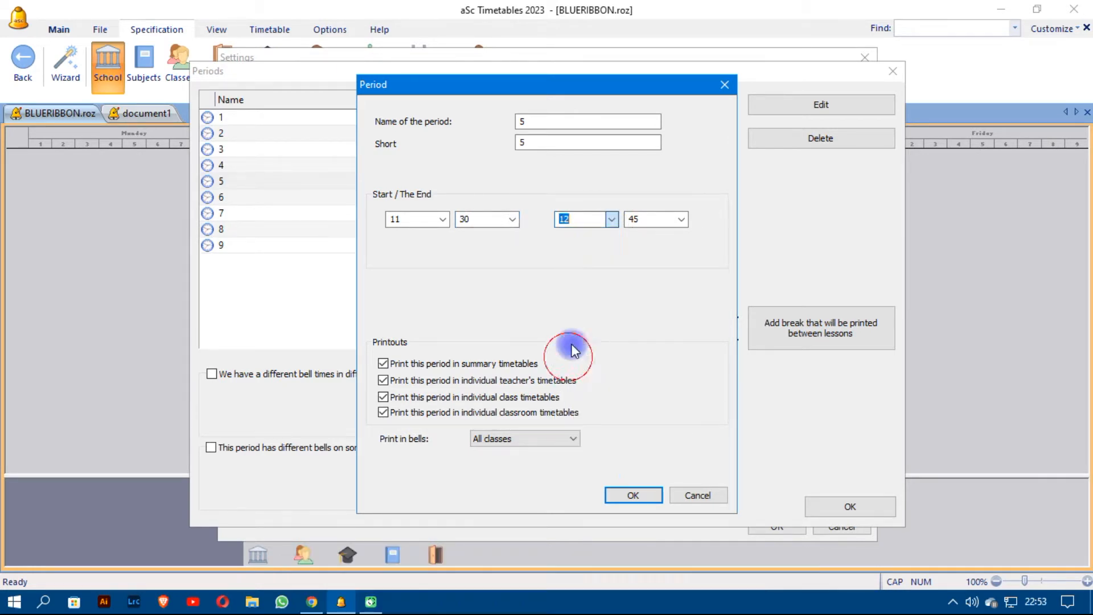
left_click(681, 219)
left_click(642, 255)
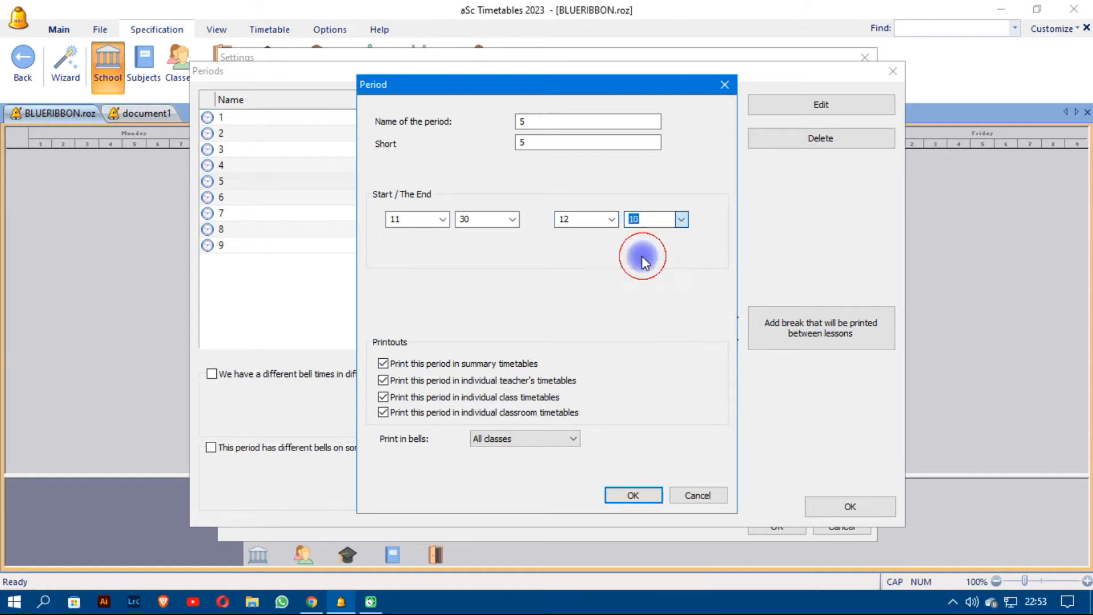
left_click(637, 497)
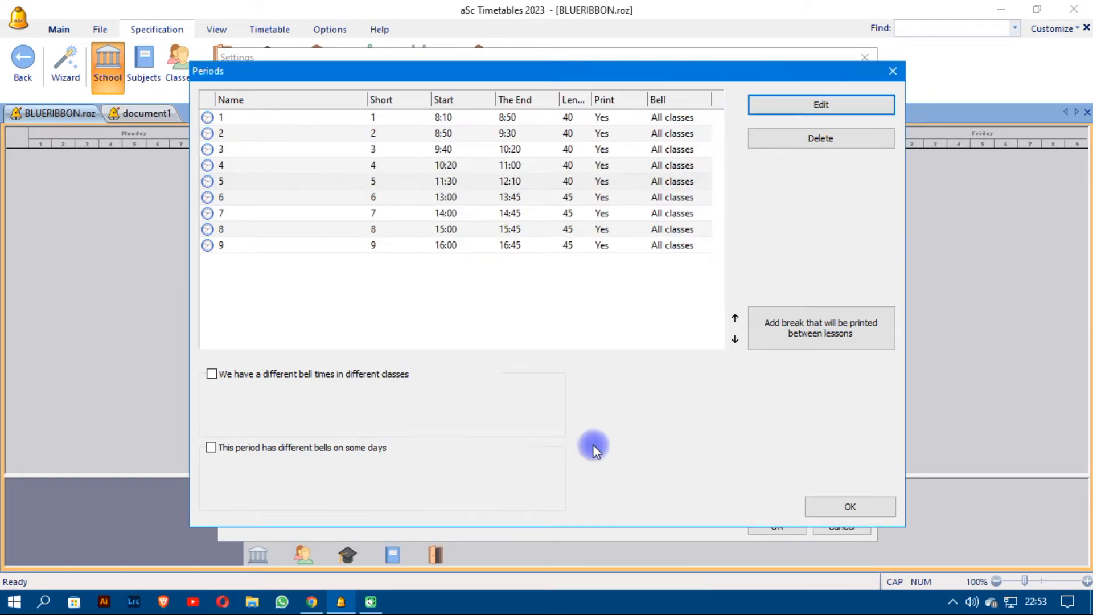
Edit period 6 so that it starts at 12:10 and ends at 12:50.
left_click(451, 196)
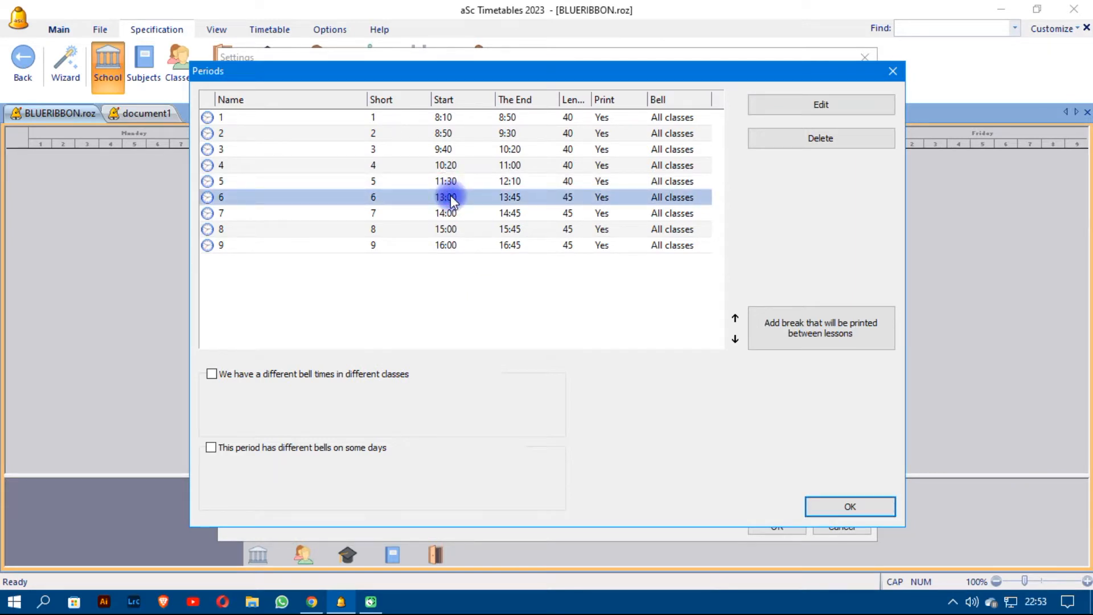
left_click(766, 110)
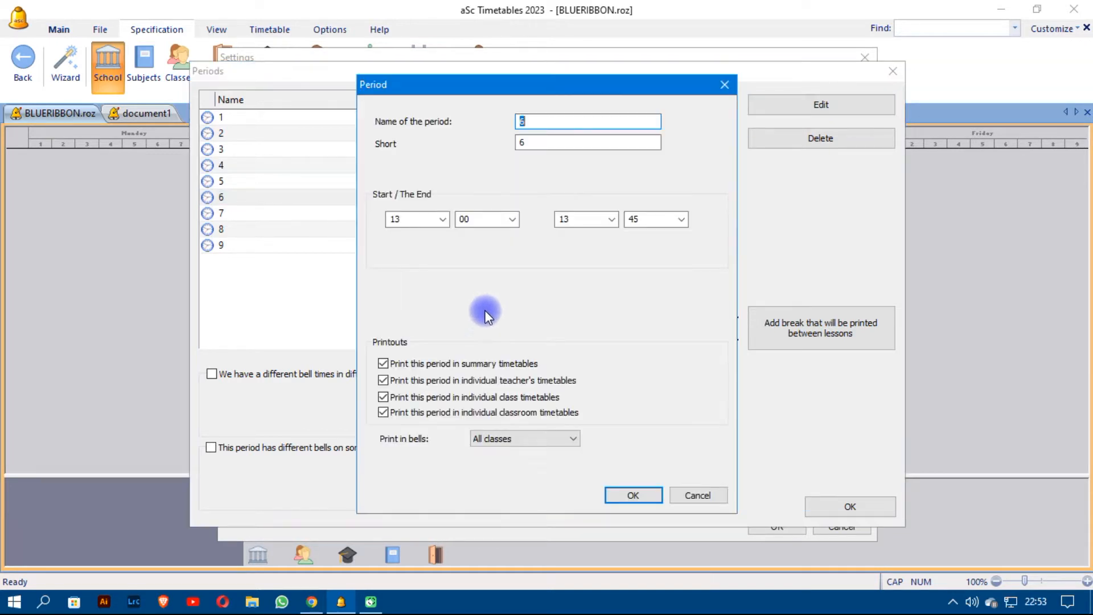
left_click(443, 220)
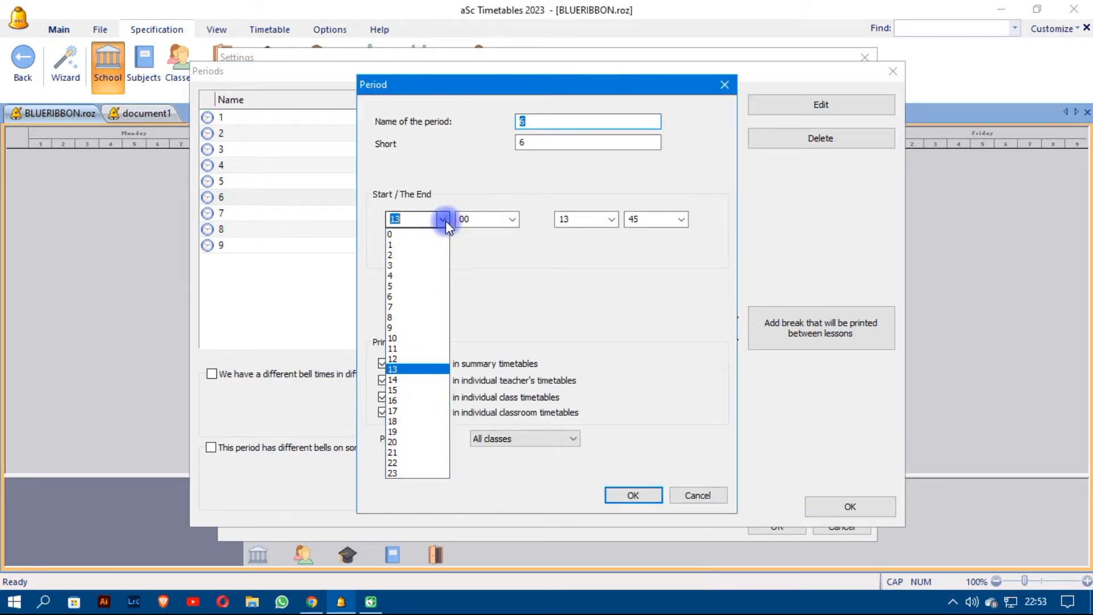
left_click(422, 359)
left_click(513, 219)
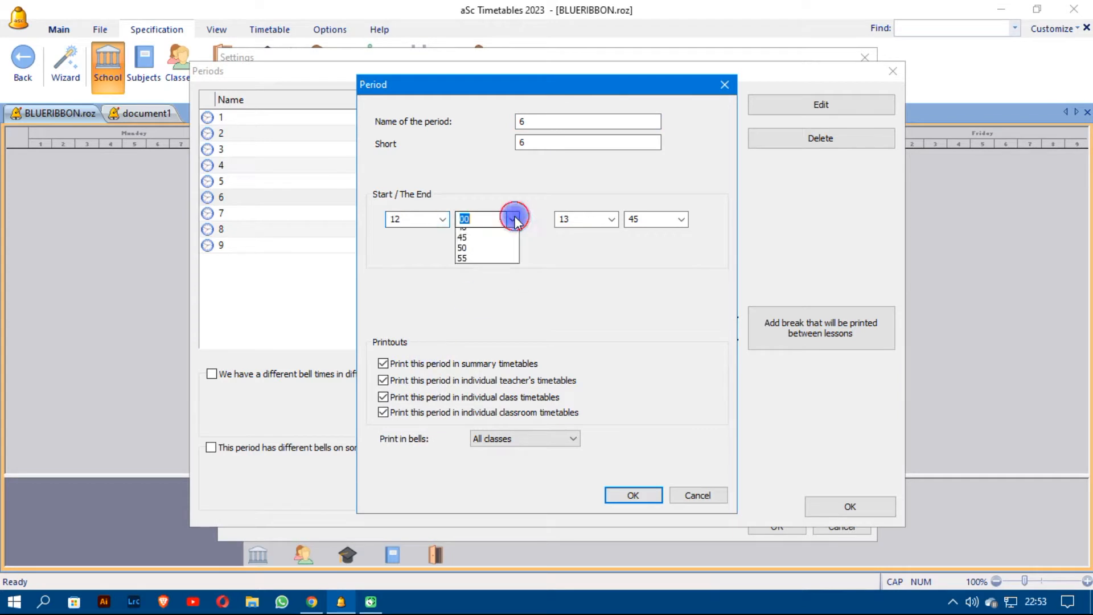
left_click(486, 256)
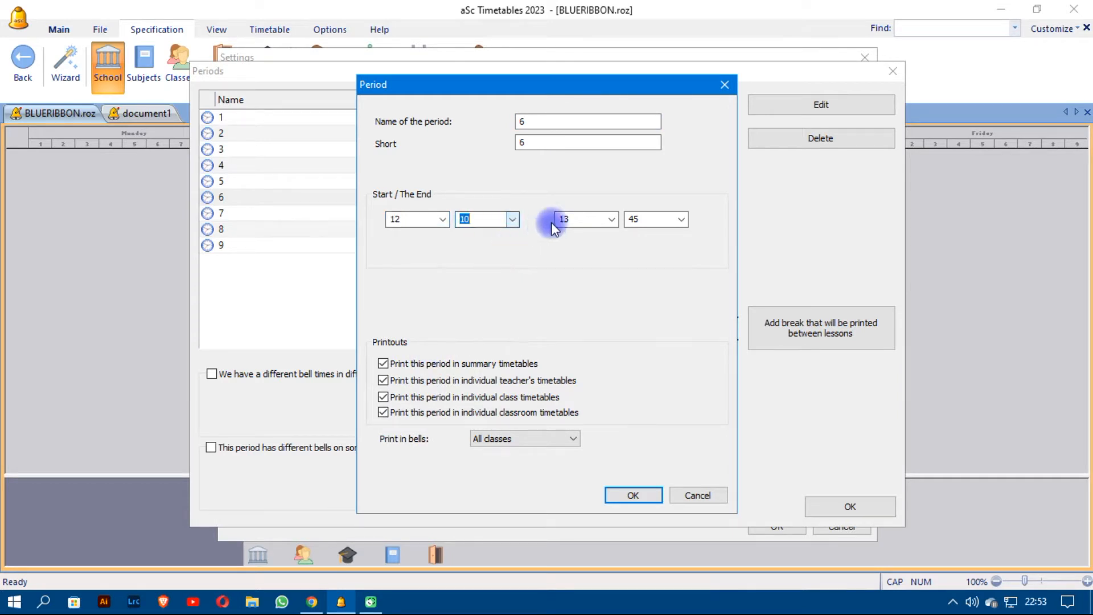
left_click(612, 220)
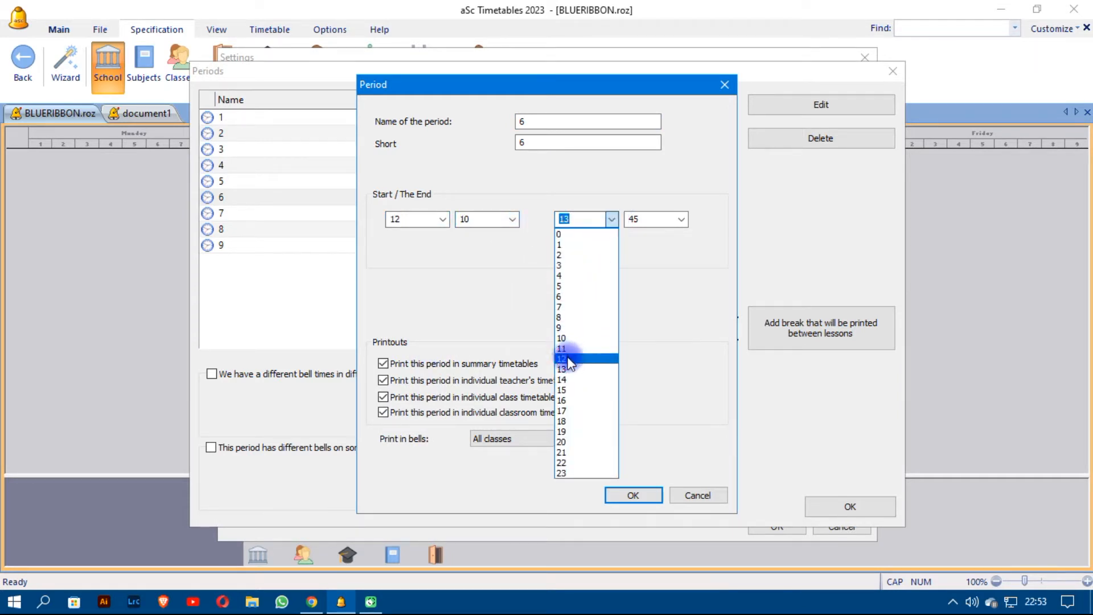
left_click(570, 359)
left_click(681, 220)
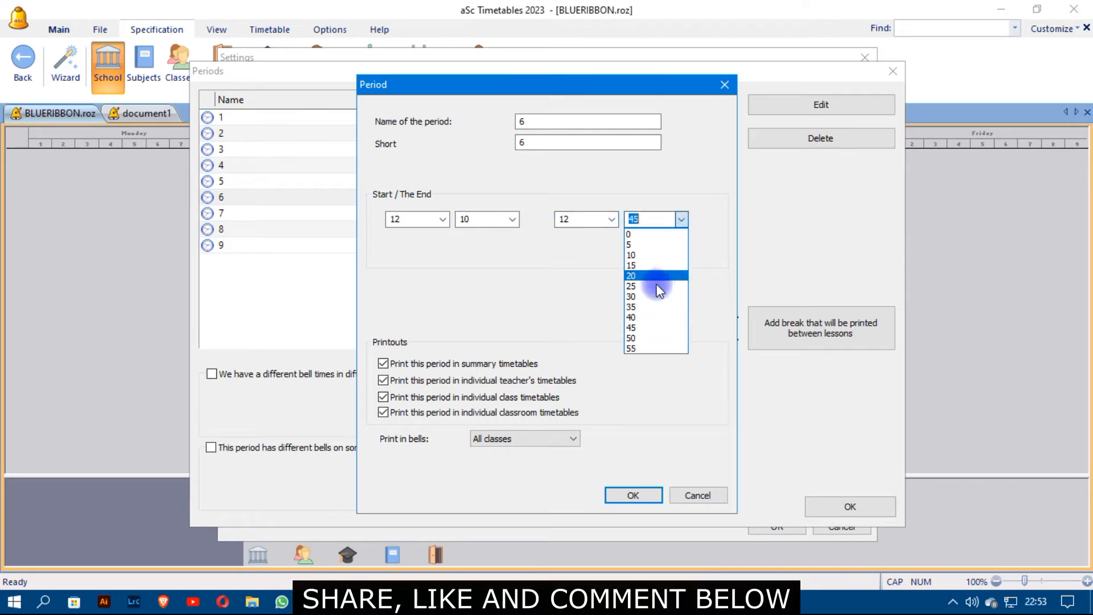
left_click(636, 337)
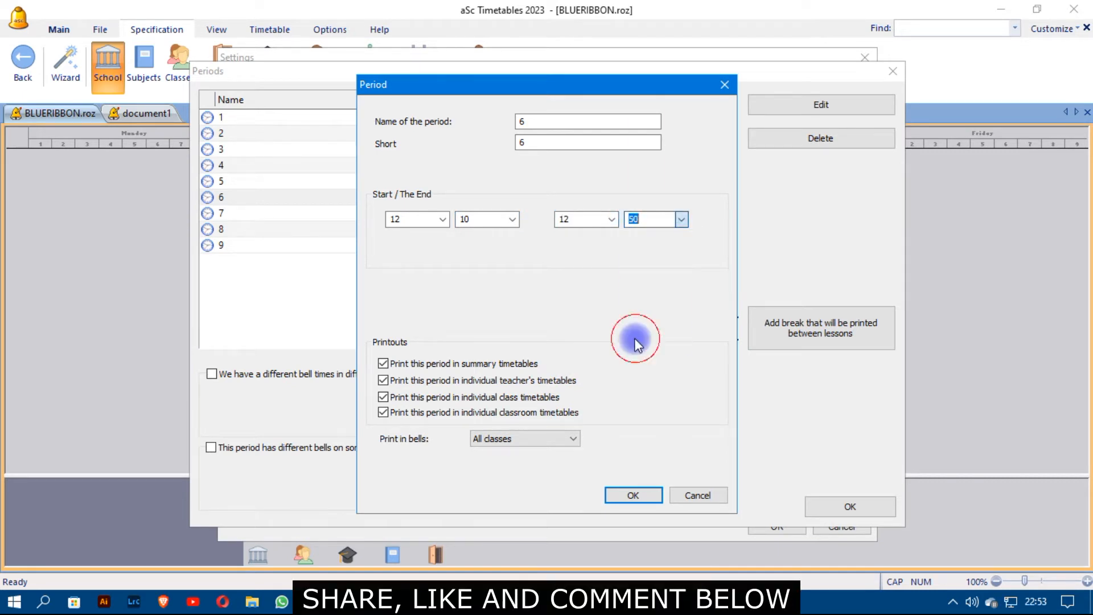
left_click(634, 496)
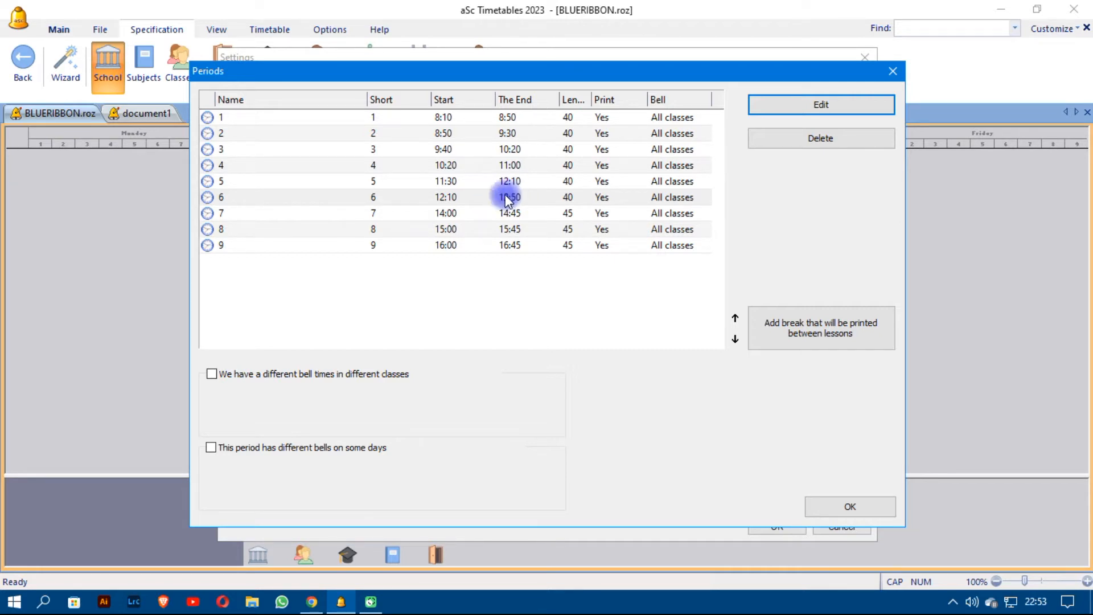
Change the end time of period 7 to 14:40.
left_click(449, 216)
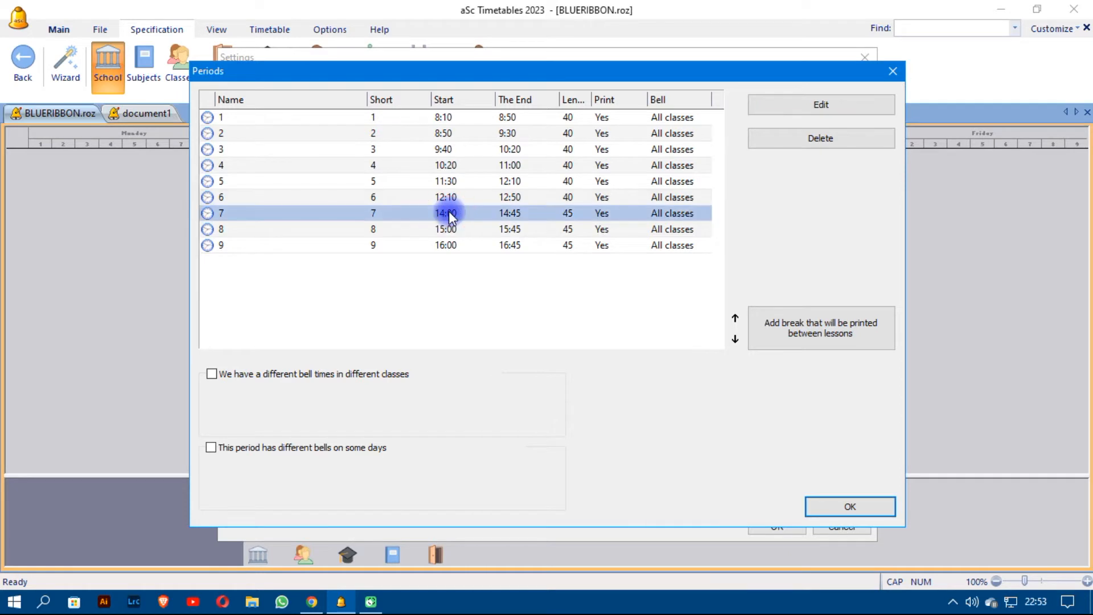
left_click(774, 104)
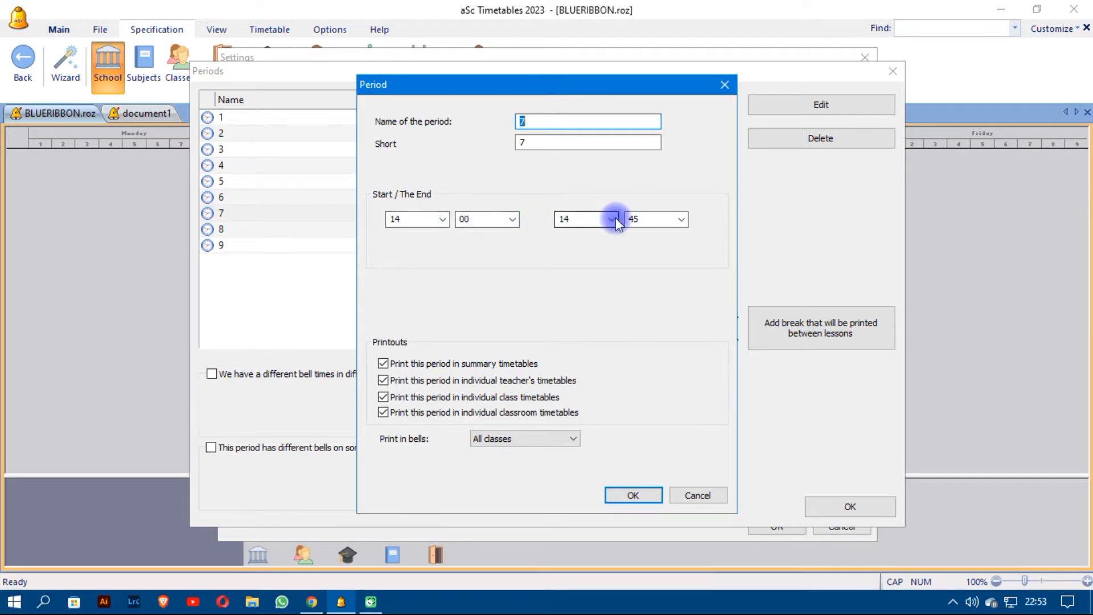
left_click(681, 220)
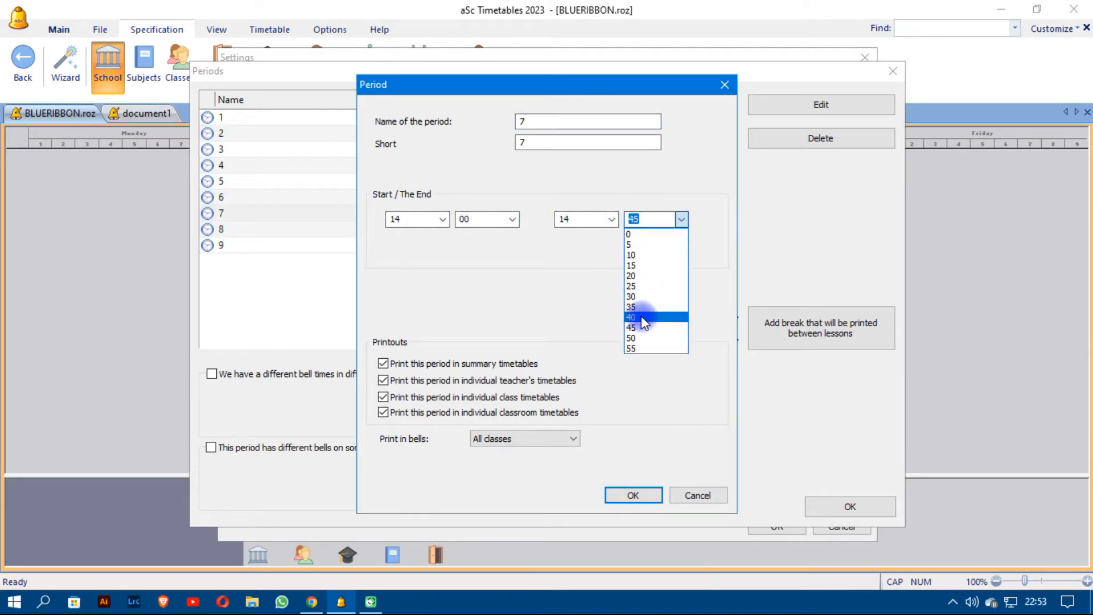
left_click(641, 316)
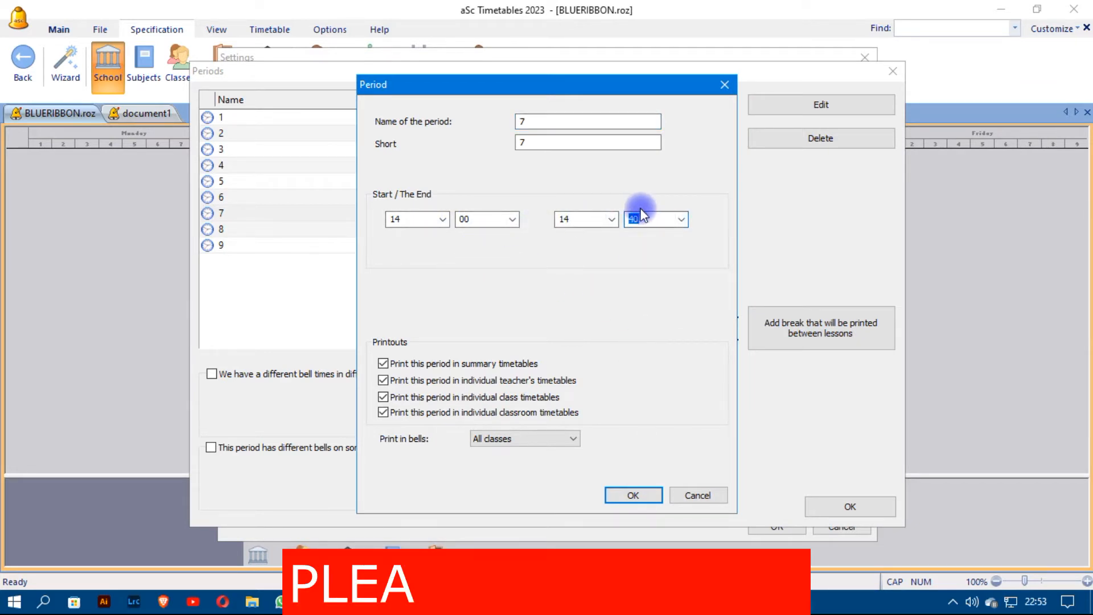
left_click(634, 495)
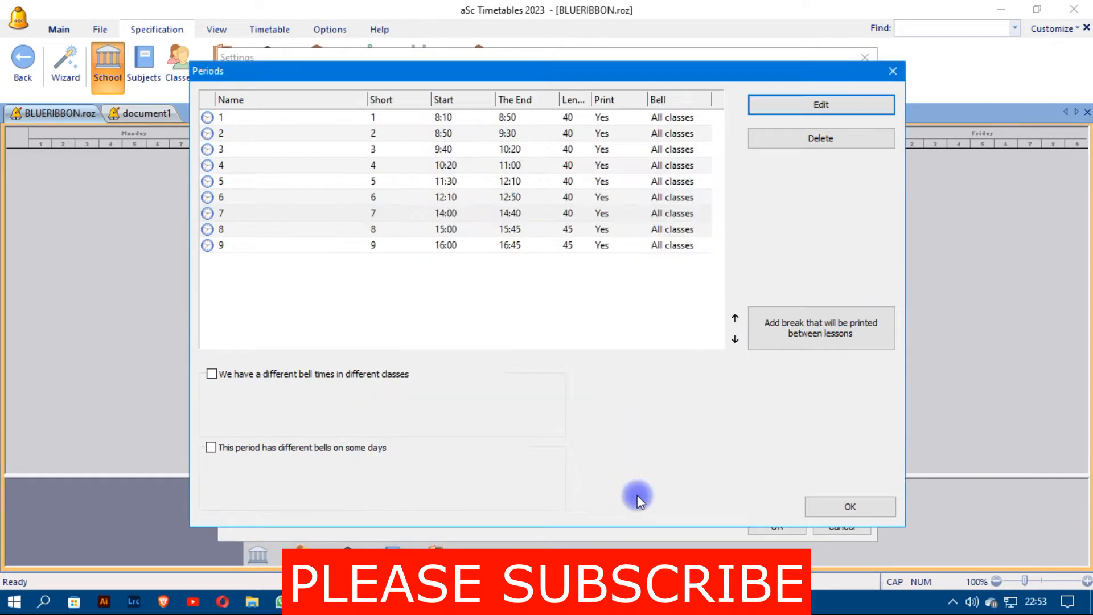
Edit period 8 so that it starts at 14:40 and ends at 15:20.
left_click(512, 228)
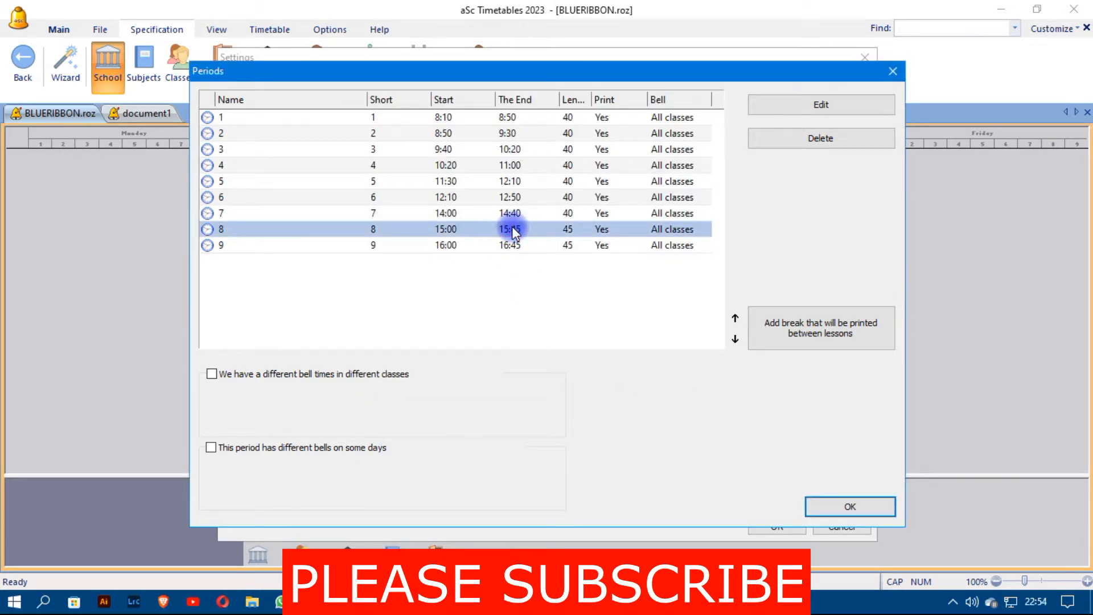
left_click(807, 104)
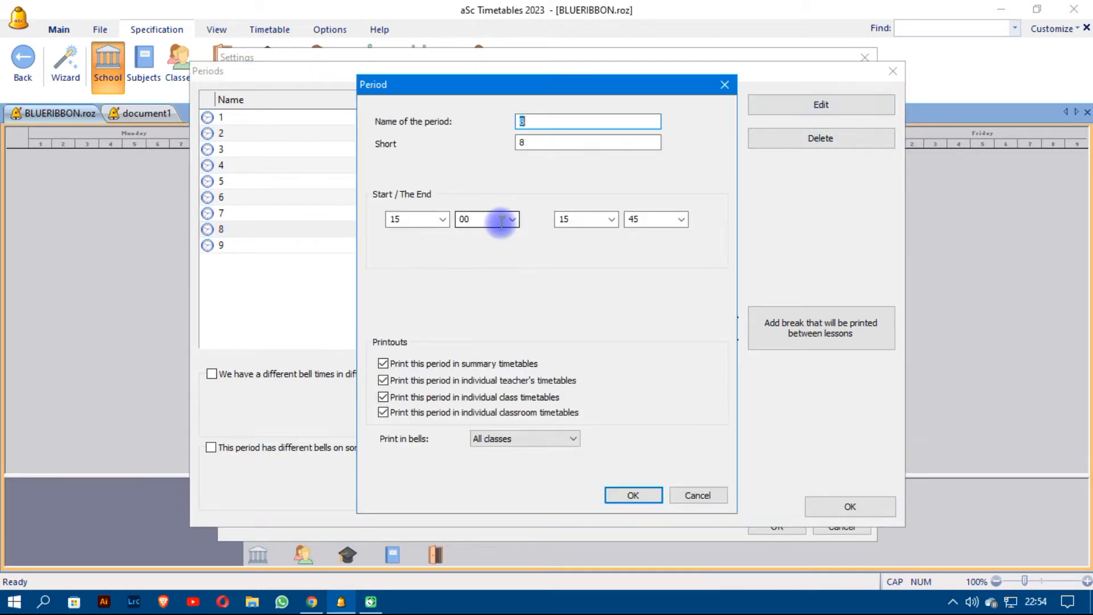
left_click(443, 219)
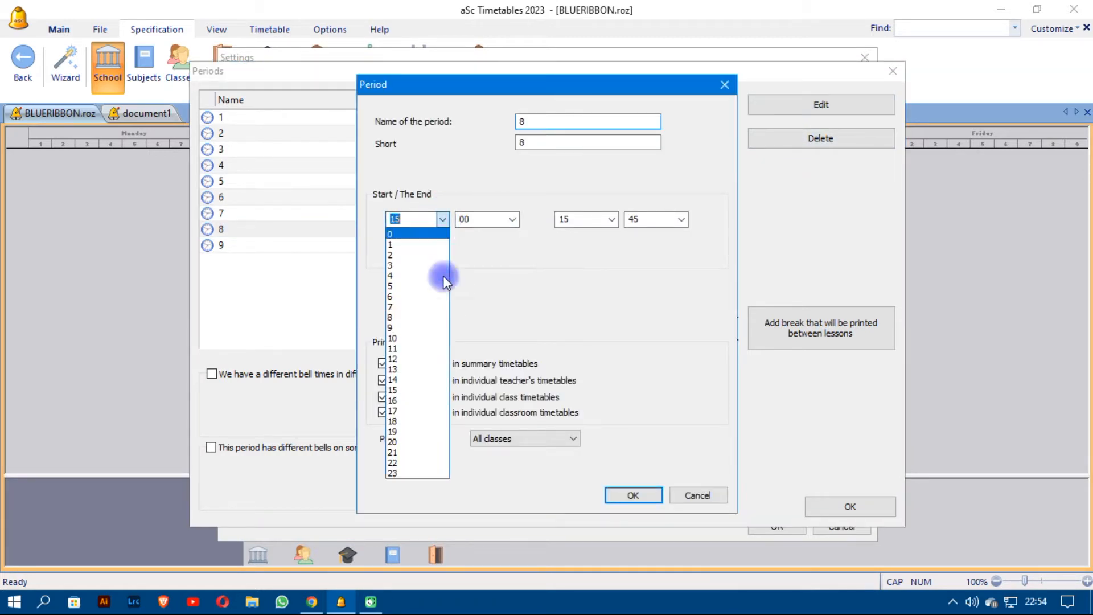
left_click(418, 380)
left_click(512, 219)
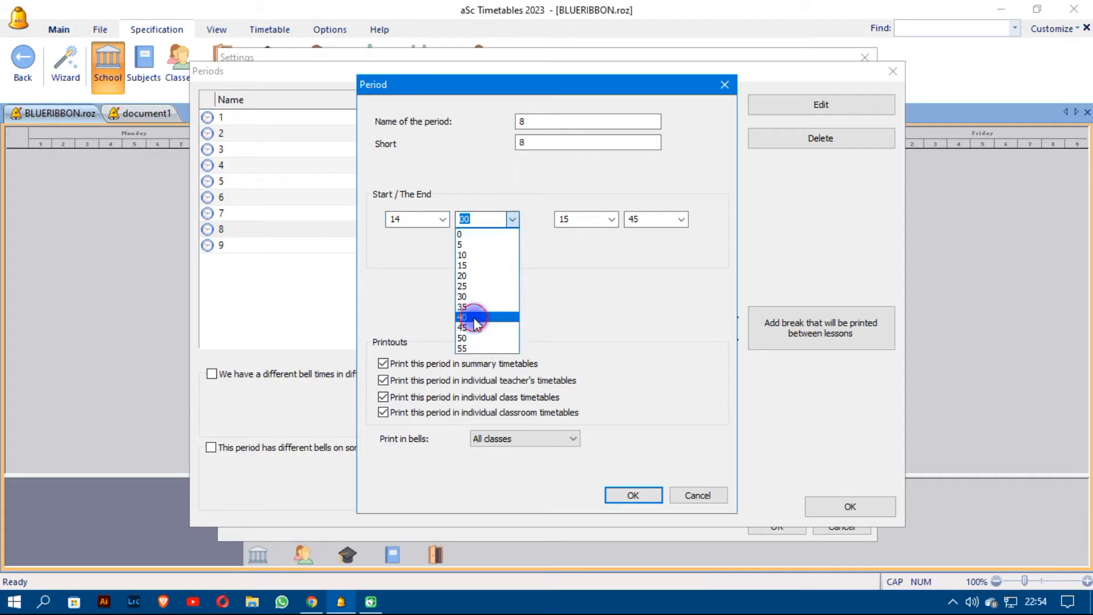
left_click(475, 319)
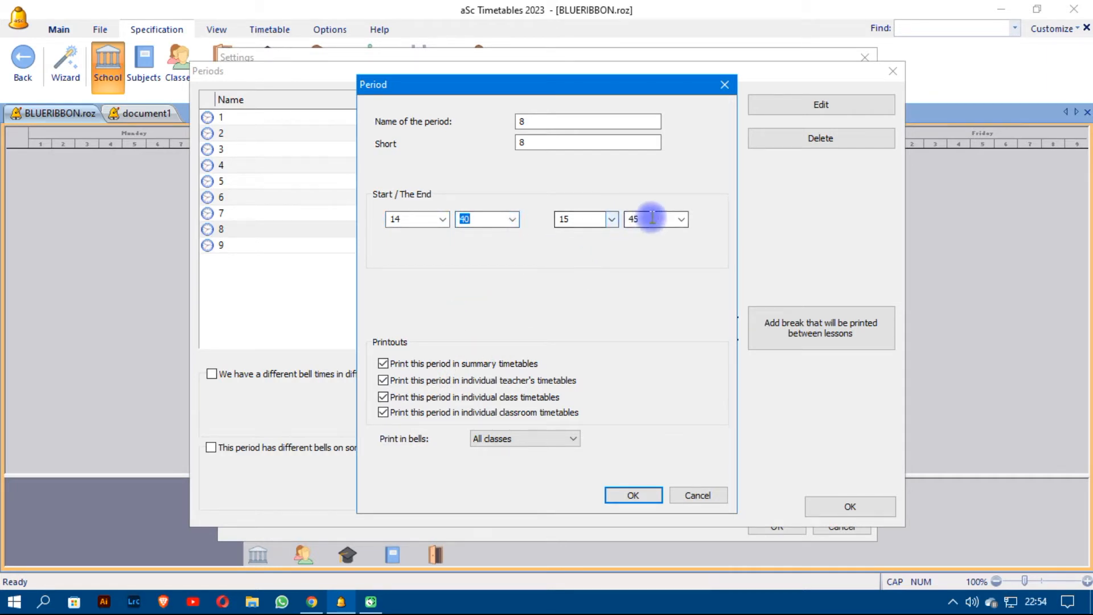
left_click(681, 219)
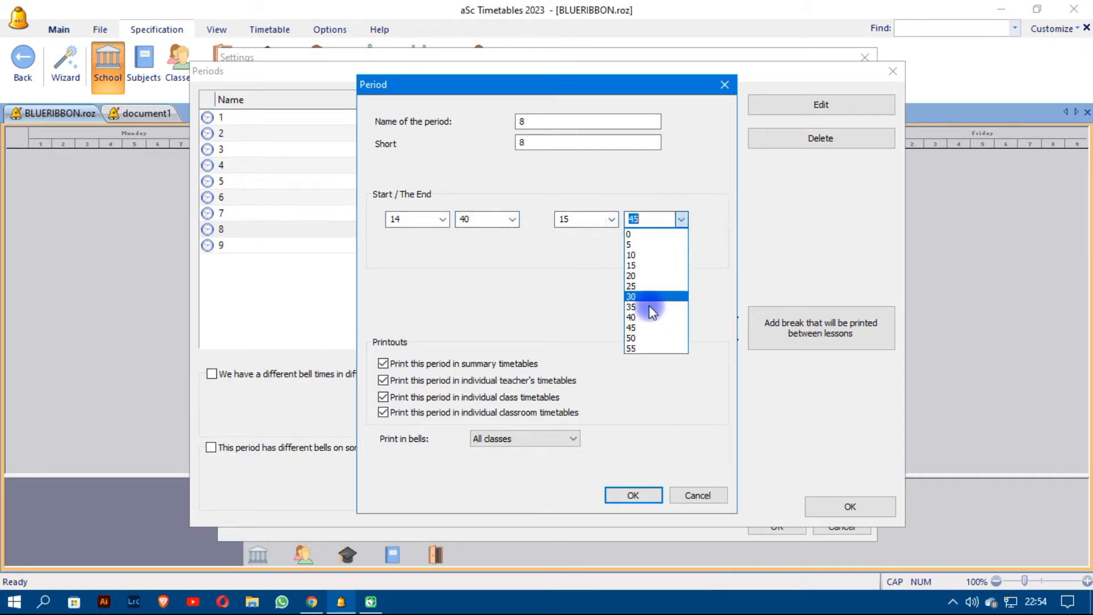
left_click(632, 276)
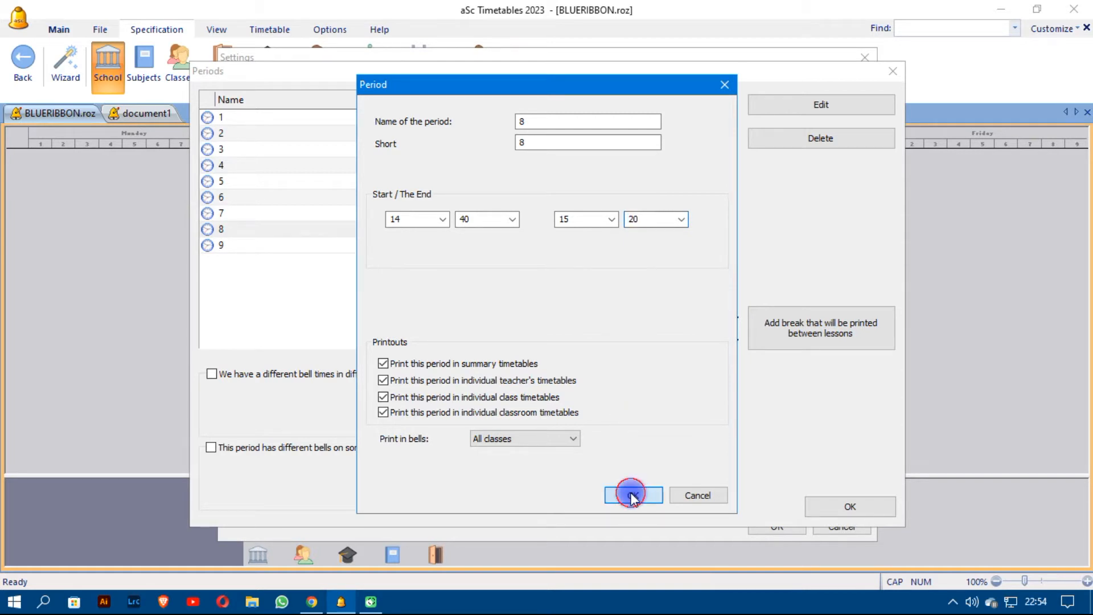
left_click(633, 496)
Edit period 9 so that it starts at 15:20 and ends at 16:00.
left_click(460, 249)
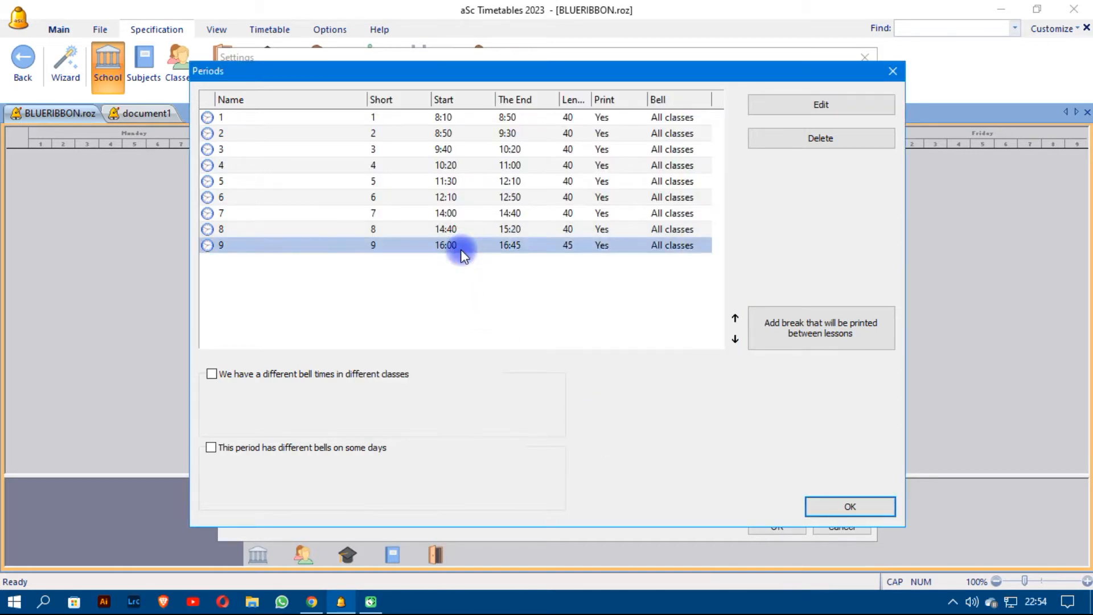
left_click(812, 107)
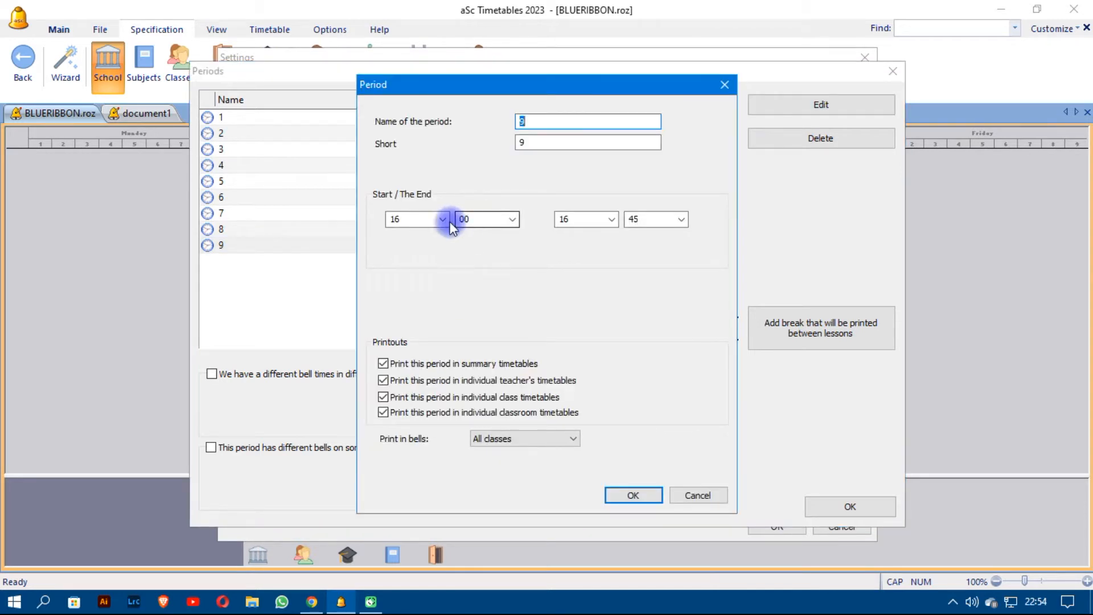
left_click(443, 219)
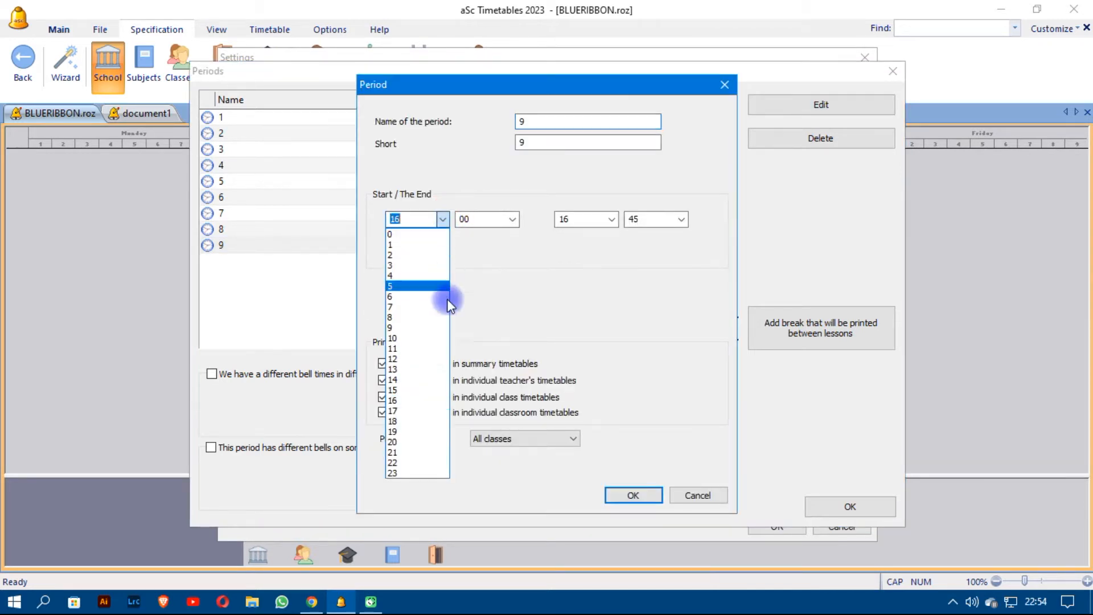
left_click(422, 390)
left_click(512, 219)
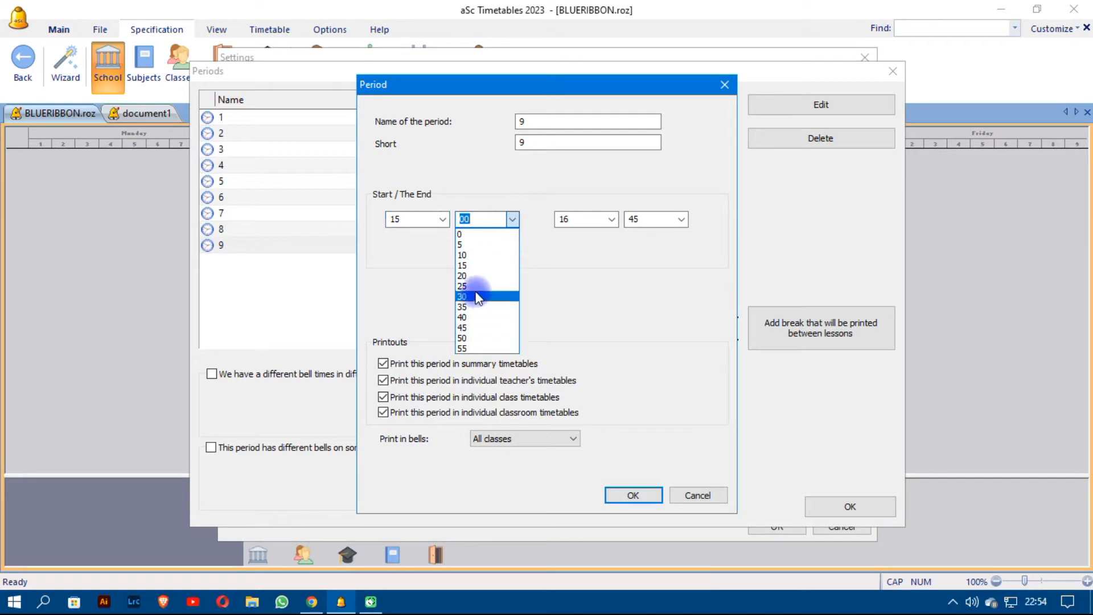
left_click(477, 277)
left_click(611, 219)
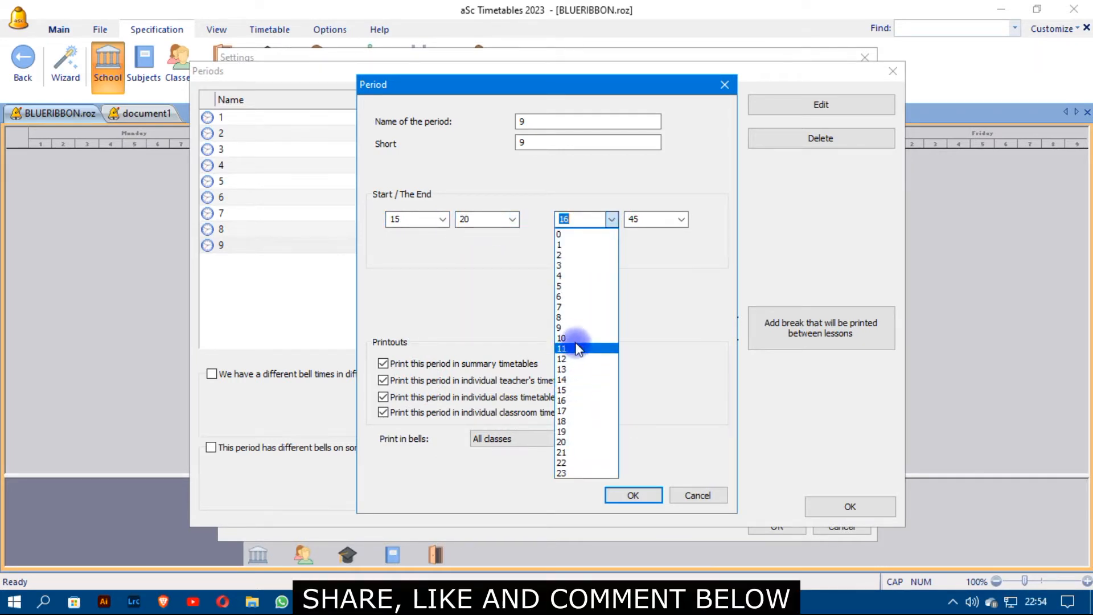
left_click(570, 398)
left_click(678, 220)
left_click(630, 234)
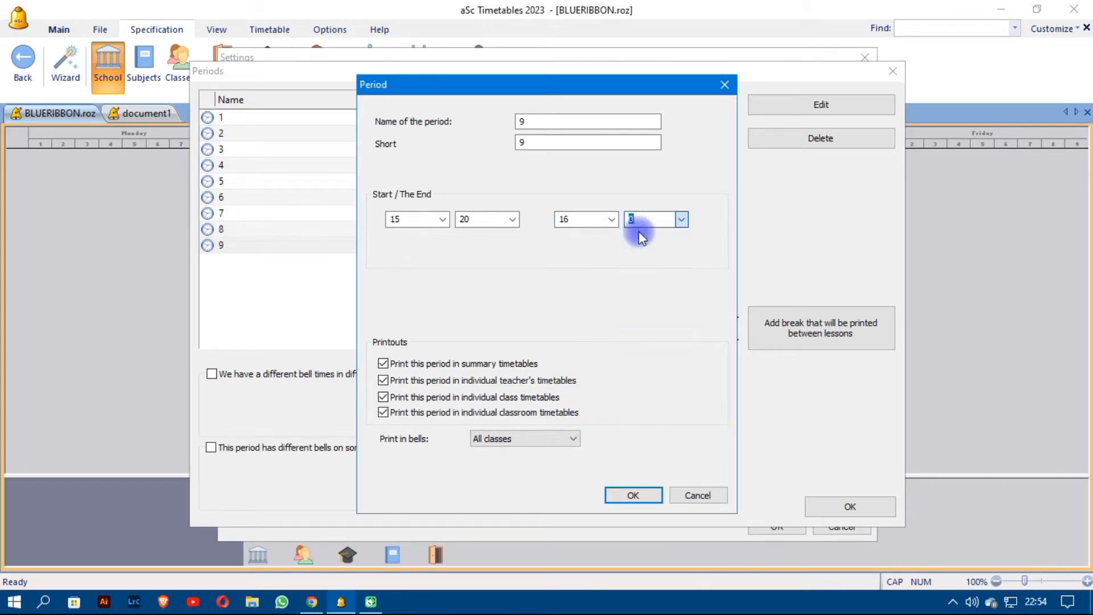
left_click(632, 495)
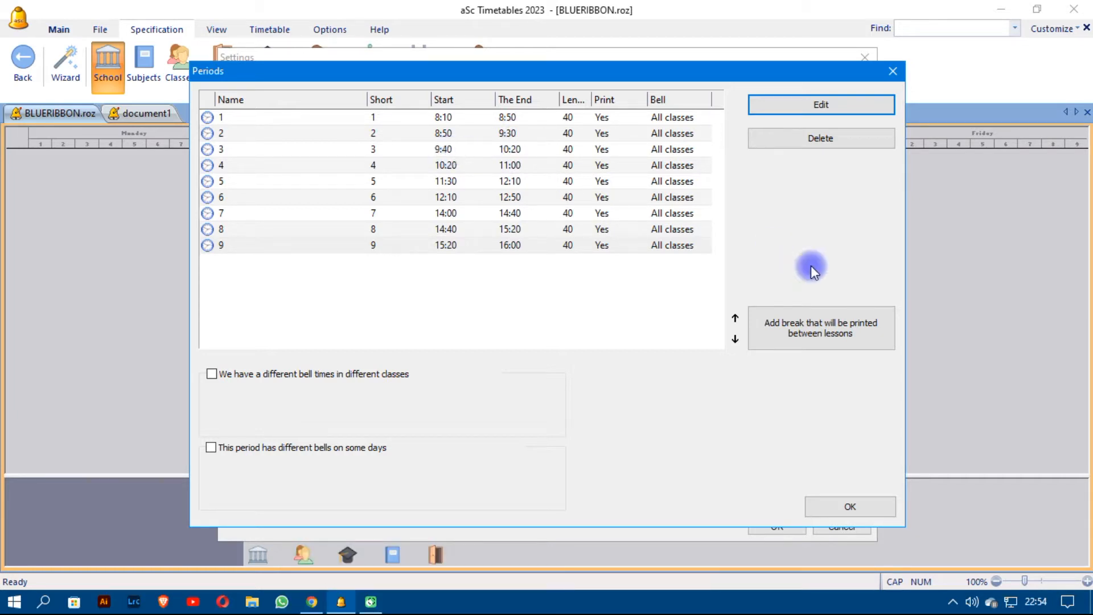
Add a printed break with SHORT BREAK as its name and short name, positioned before period 3.
left_click(813, 325)
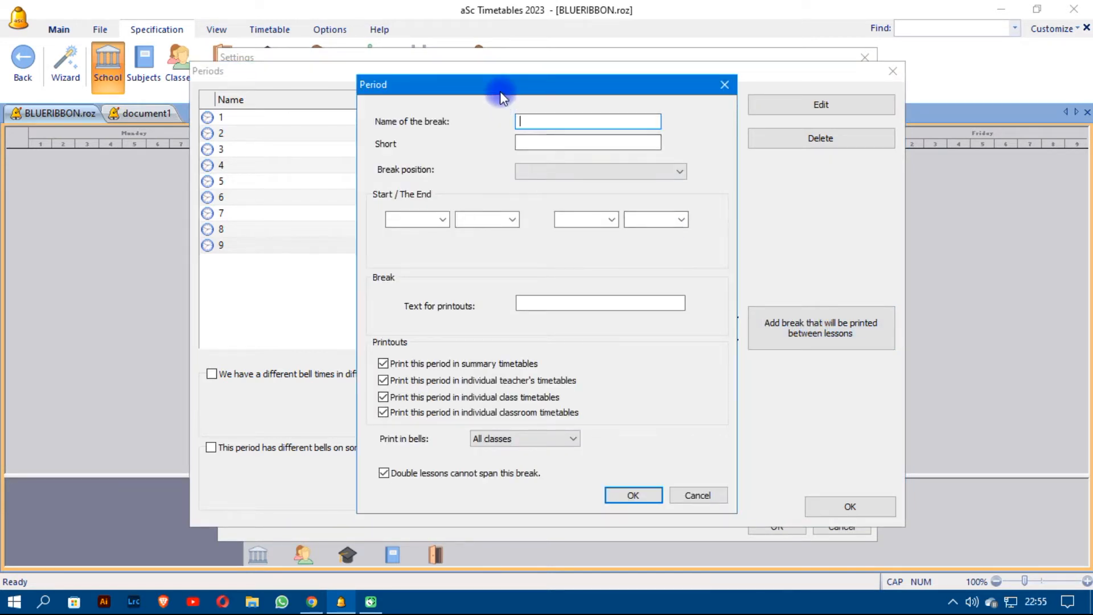
left_click(531, 120)
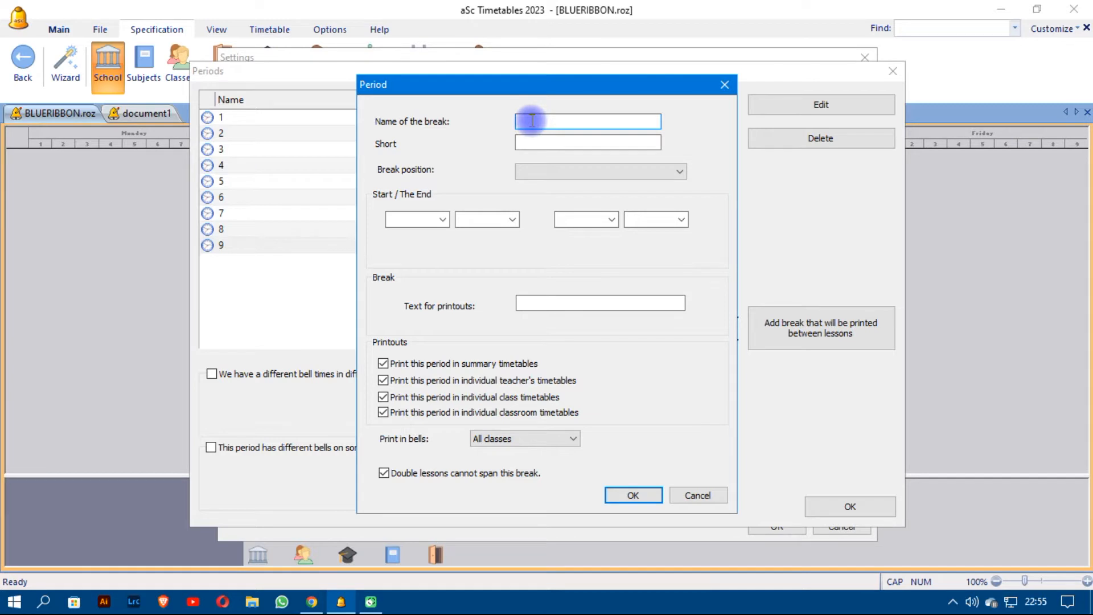
type("SHORT BREAK")
left_click(572, 143)
type("SHORT ")
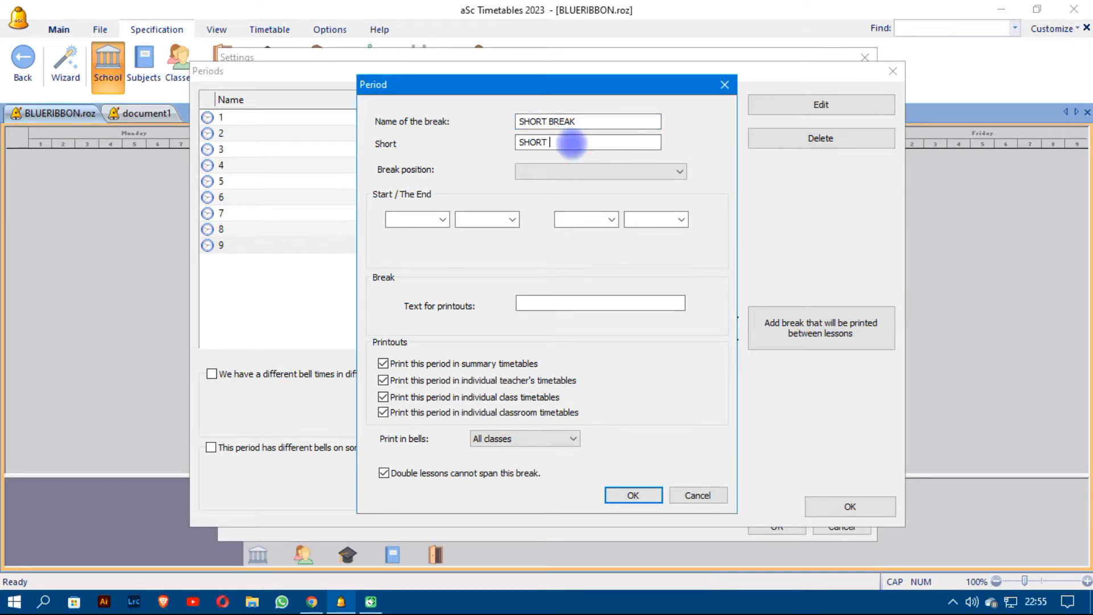
type("BREAK")
left_click(662, 174)
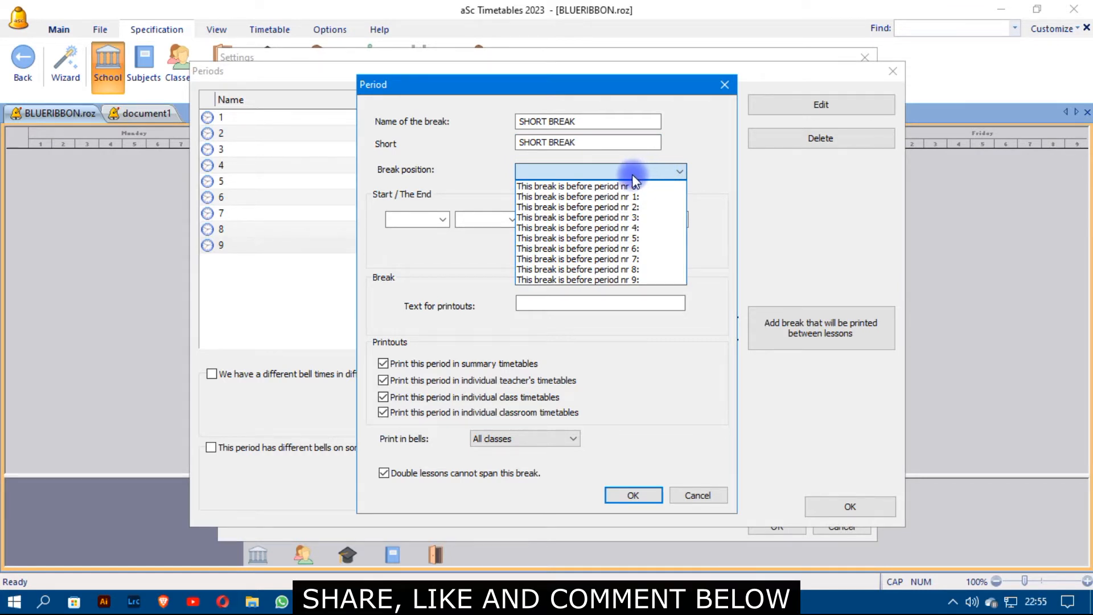
left_click(616, 217)
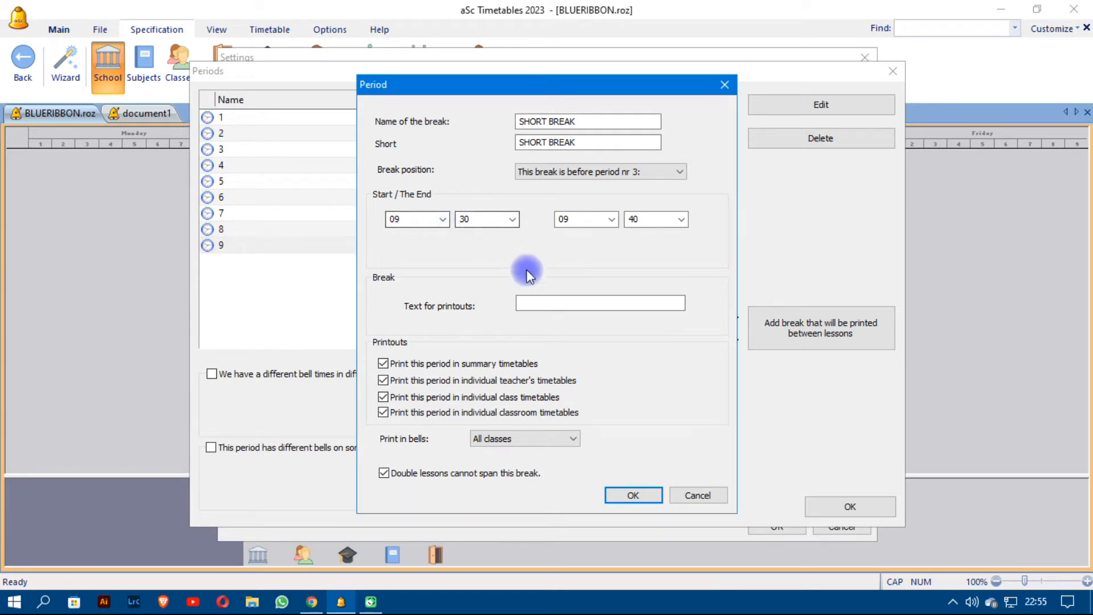
Set the short break's printout text to SHORT BREAK and save the break.
left_click(556, 305)
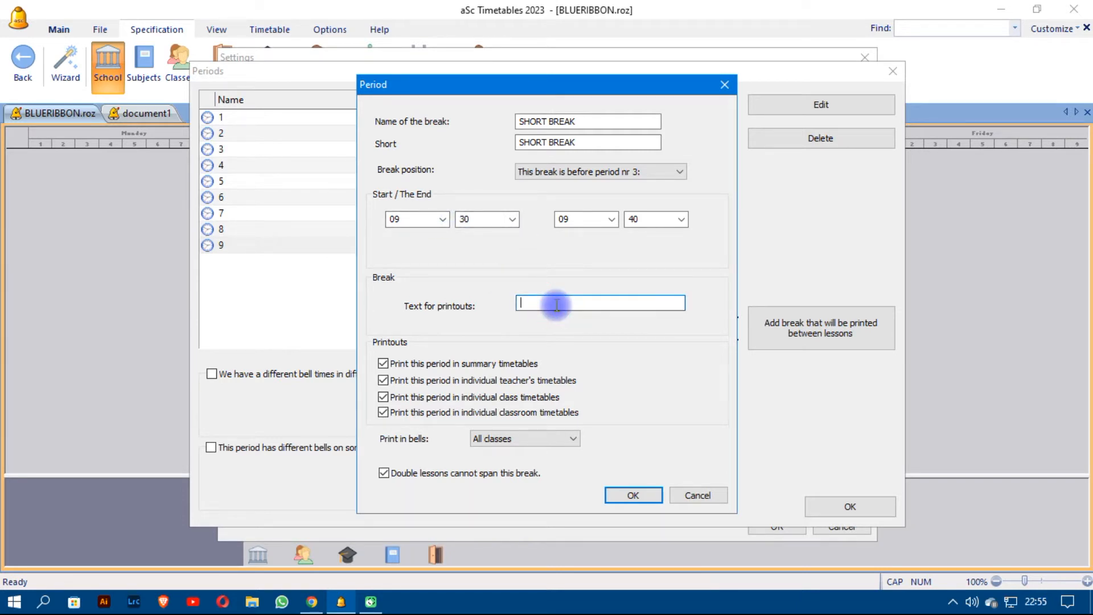
type("BREAK")
key("BackSpace")
key("BackSpace")
key("BackSpace")
key("BackSpace")
key("BackSpace")
type("SHORT BREAK")
left_click(623, 502)
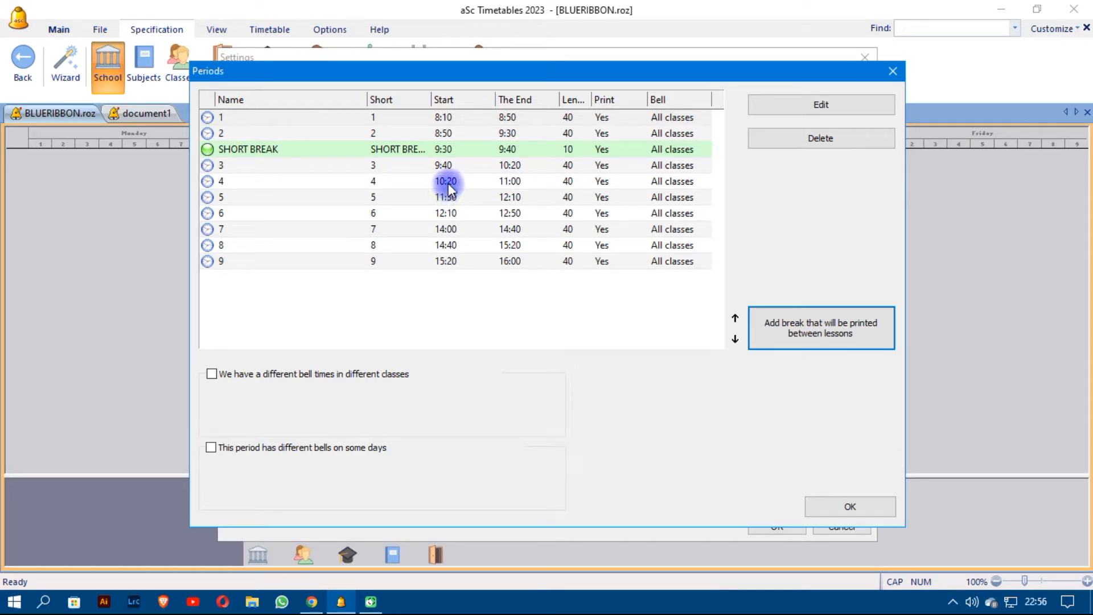
Start another printed break and enter LONG BREAK as both its name and short name.
left_click(798, 326)
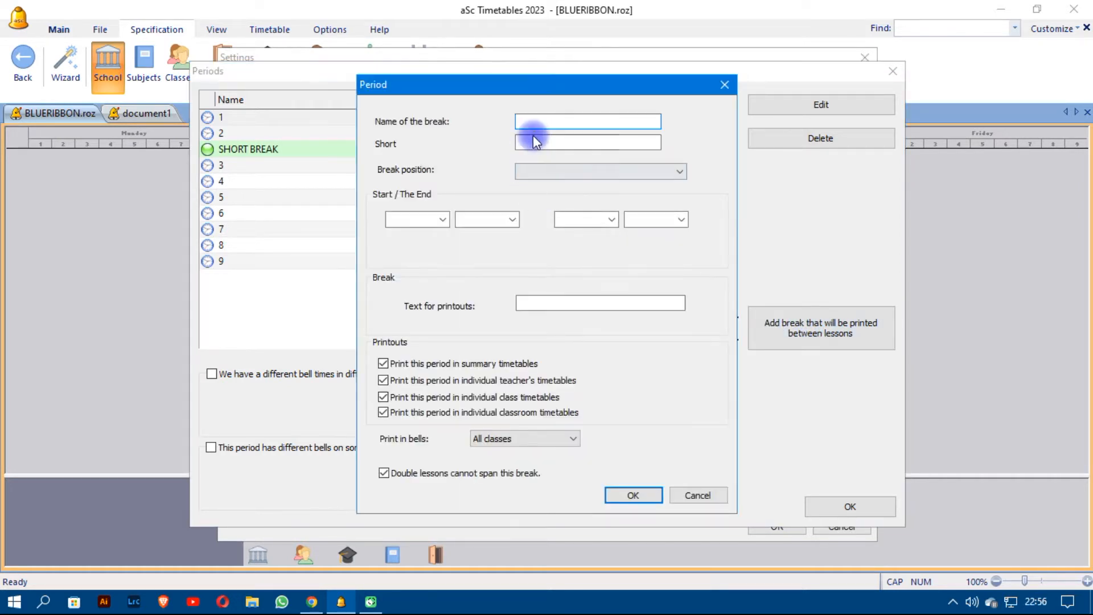
type("LONG ")
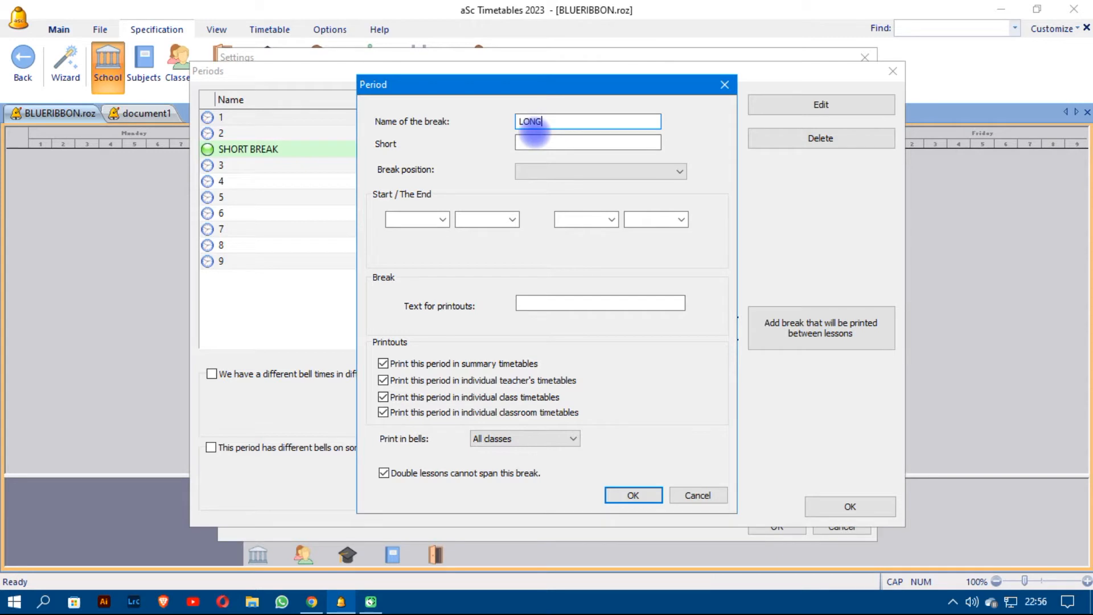
type("BREAK")
left_click(577, 142)
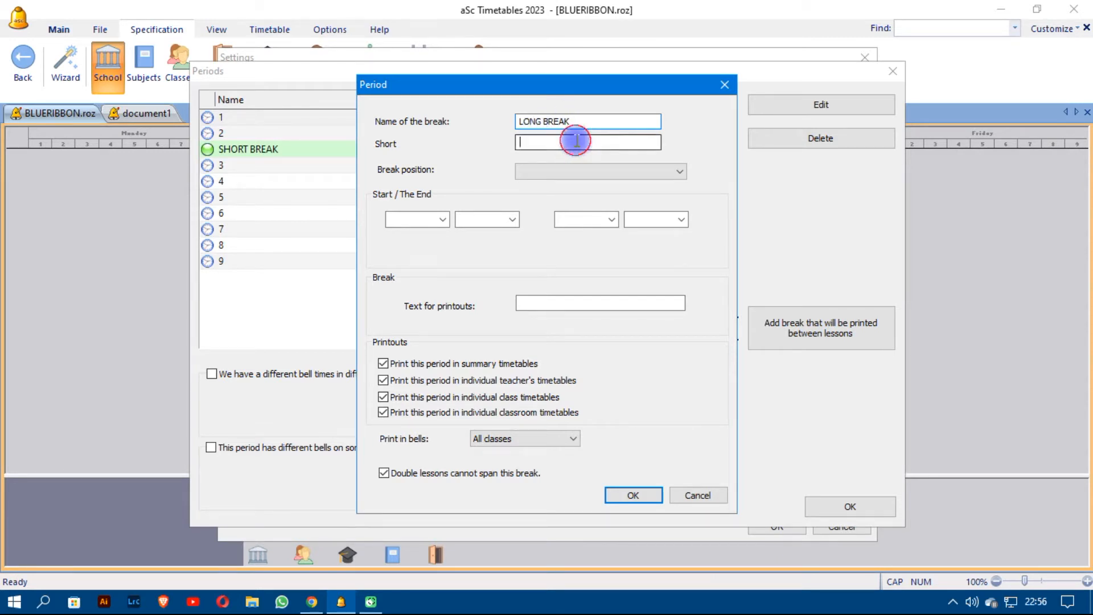
type("BREAK")
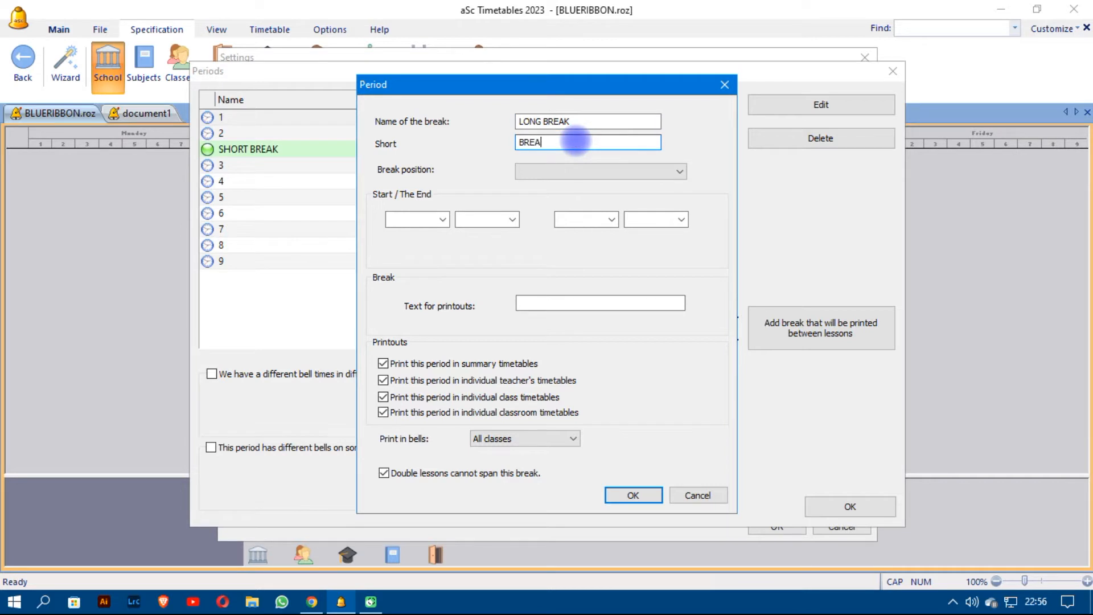
key("BackSpace")
key("BackSpace")
key("BackSpace")
key("BackSpace")
key("BackSpace")
type("LONG BREAK")
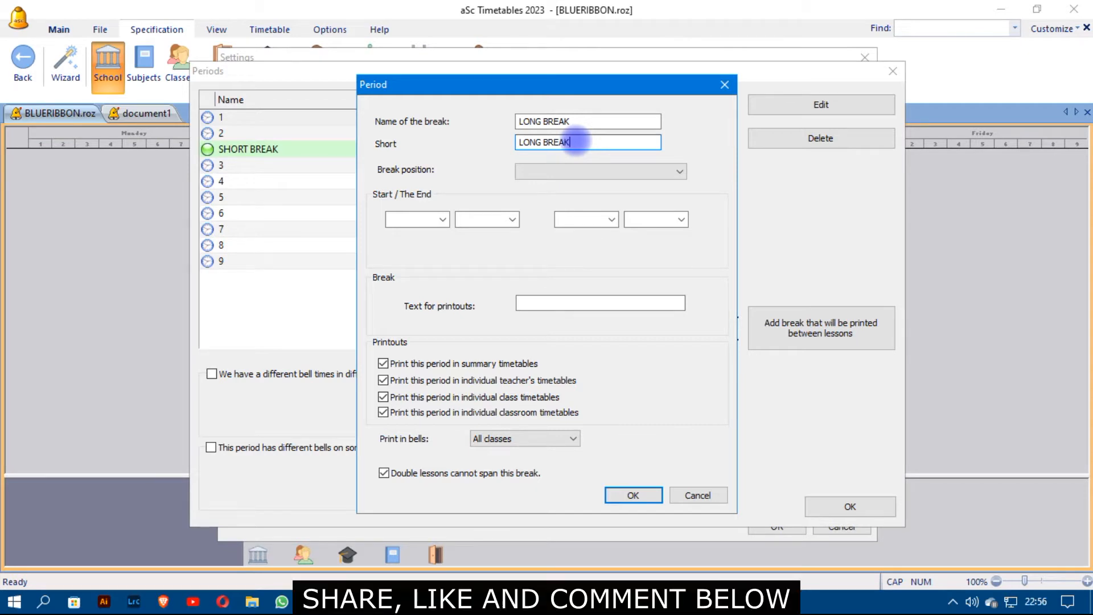
Position the long break before period 5, set its printout text to LONG BREAK, and save it.
left_click(647, 171)
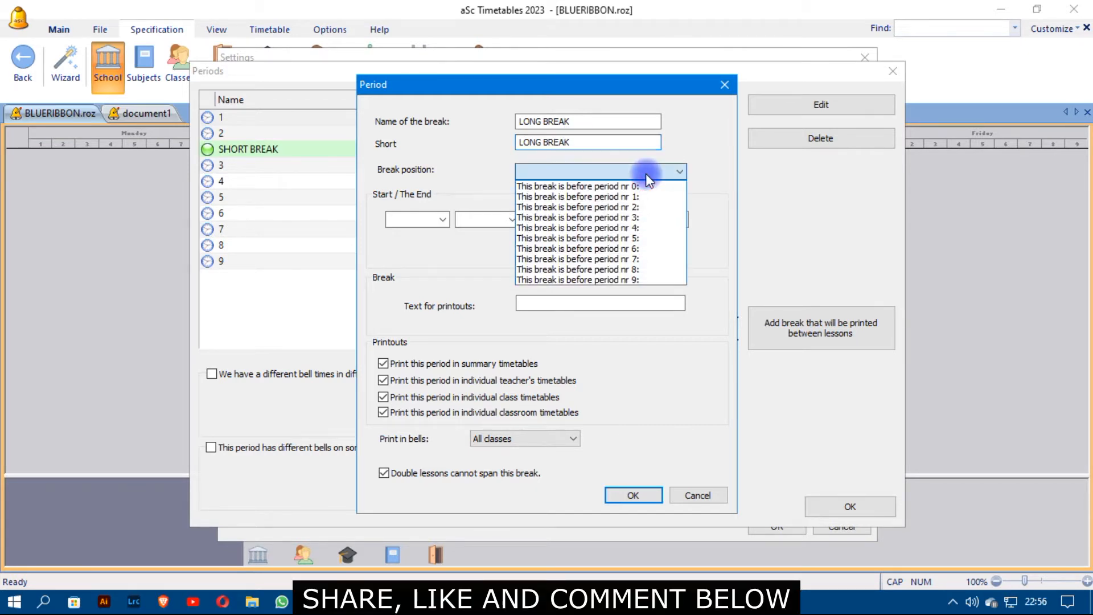
left_click(614, 238)
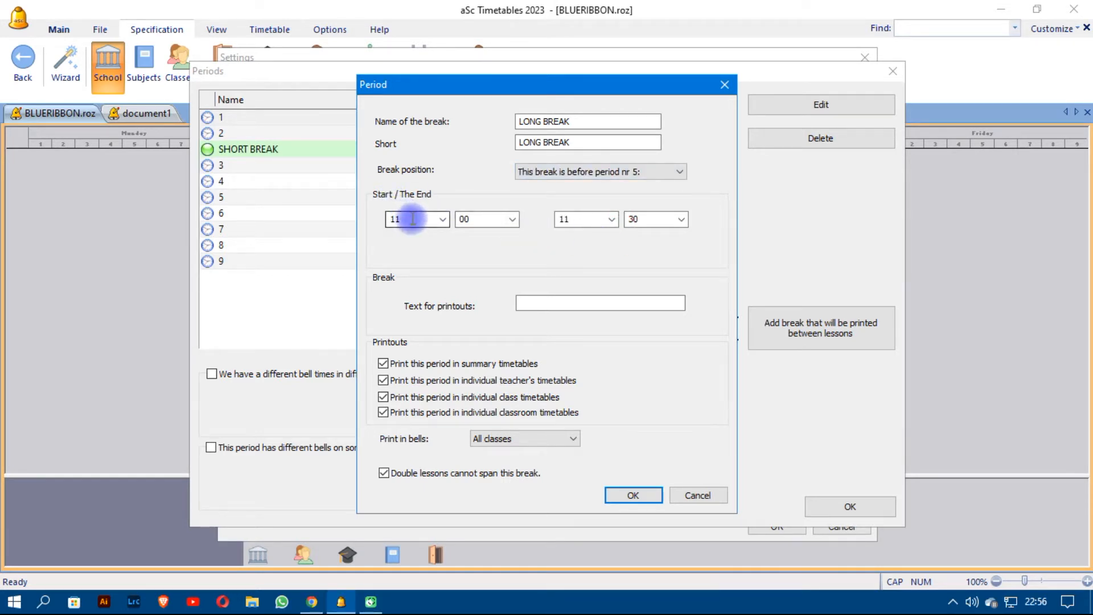
left_click(603, 303)
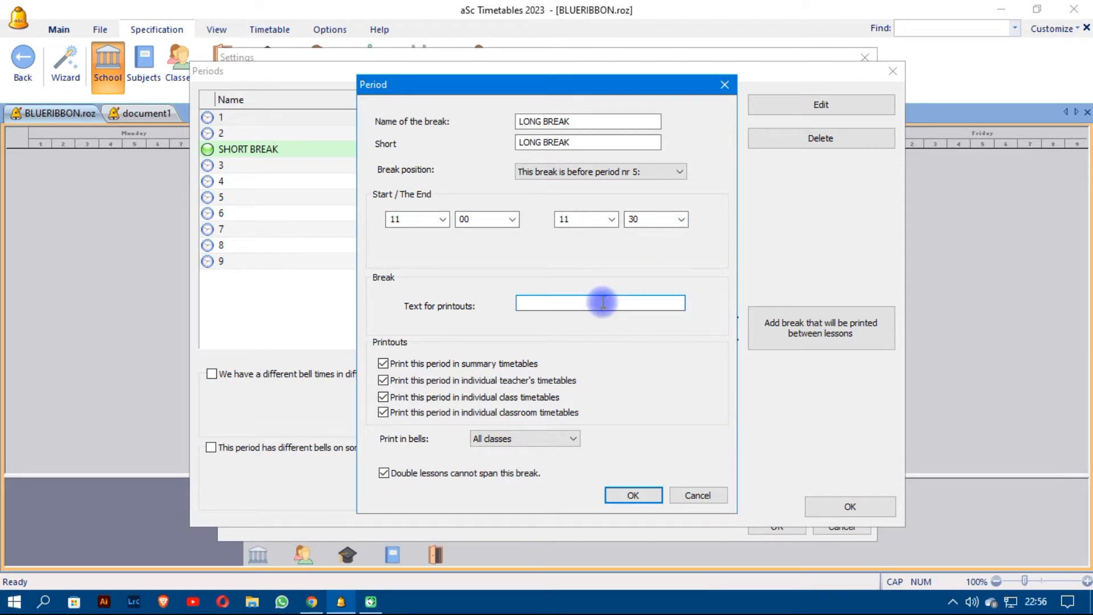
type("LONG BREAK")
left_click(639, 493)
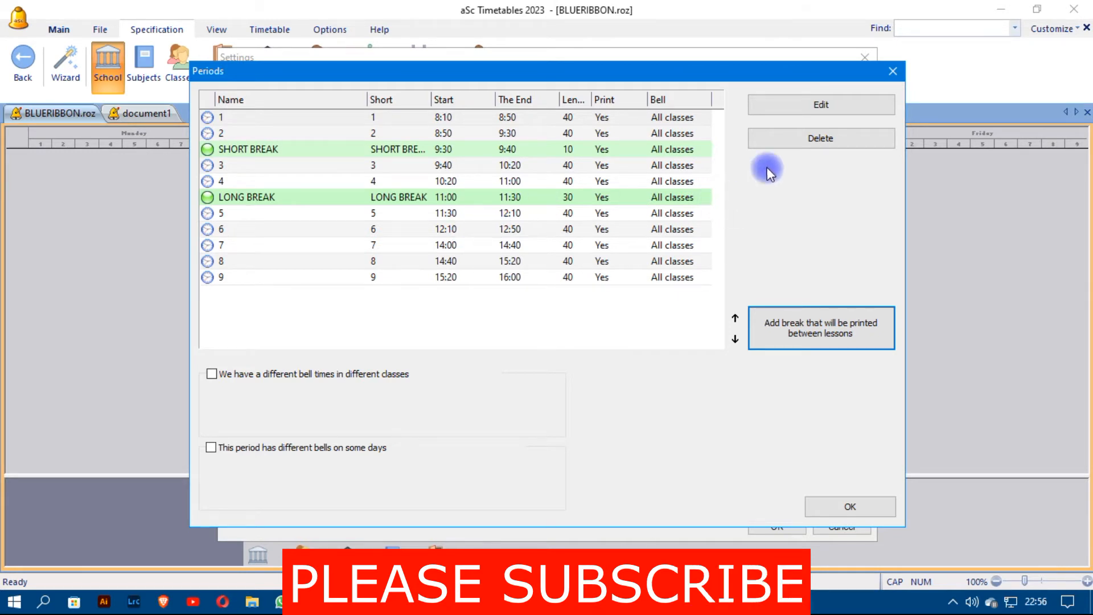
Start another printed break and enter LUNCH BREAK as both its name and short name.
left_click(668, 337)
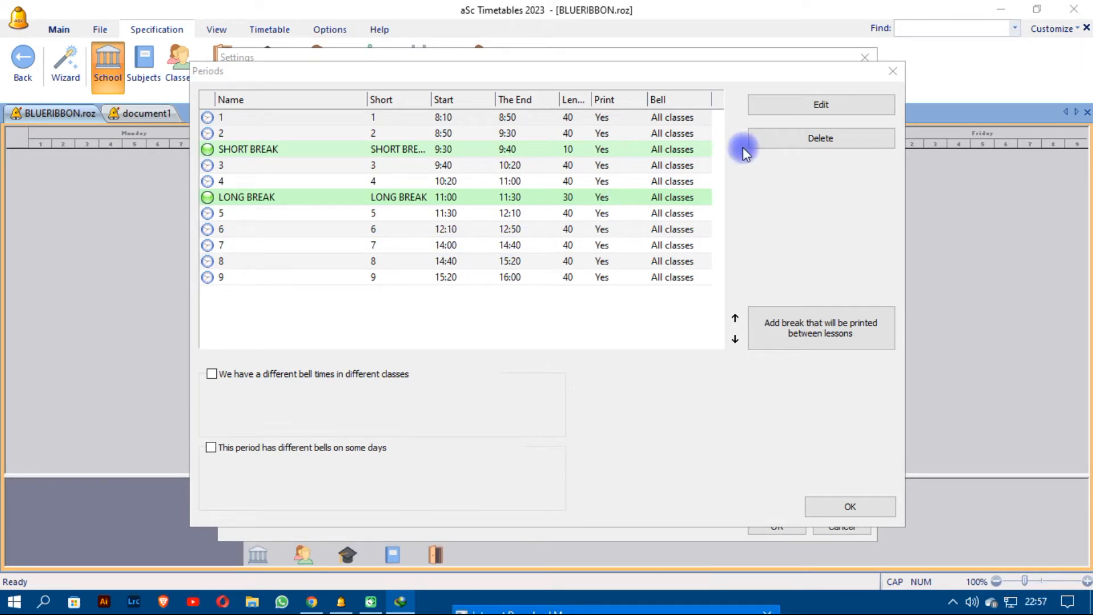
left_click(812, 329)
left_click(811, 329)
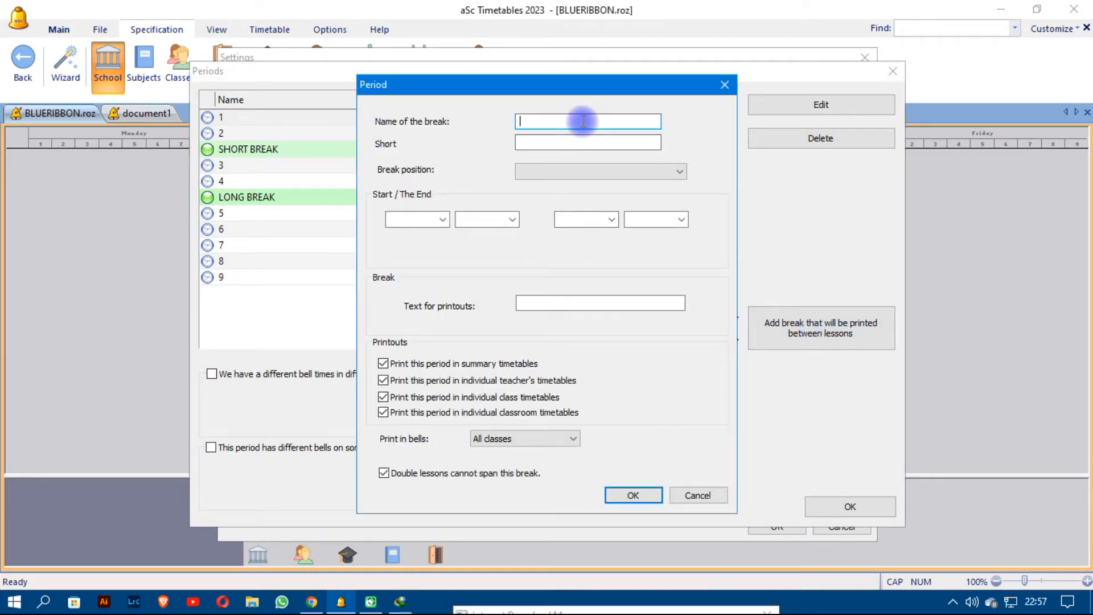
type("LUNCH BREAK")
left_click(640, 143)
type("LUNCH ")
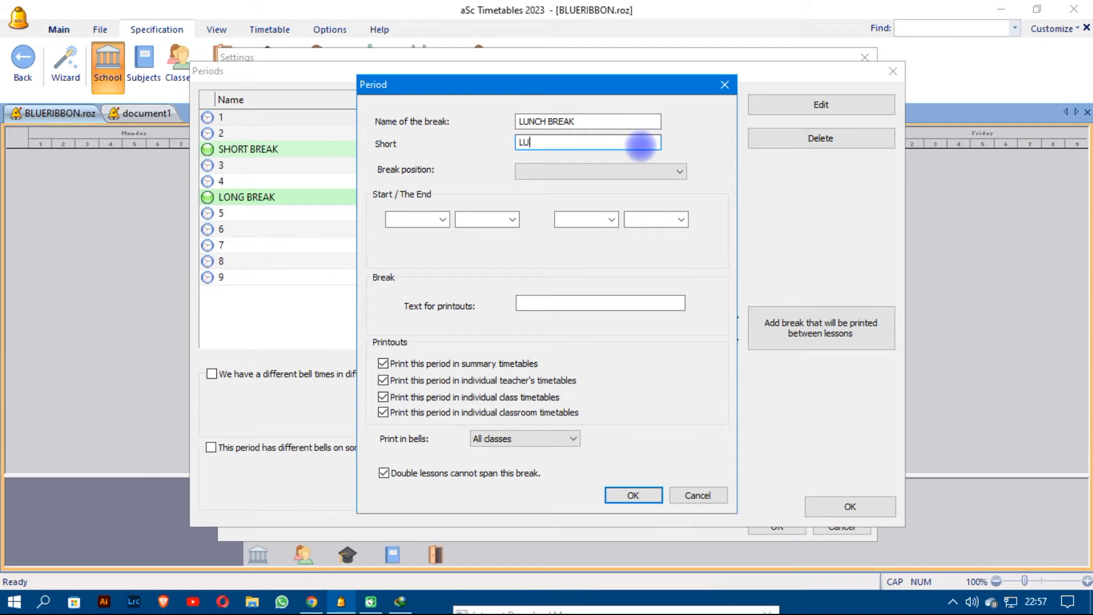
type("BREAK")
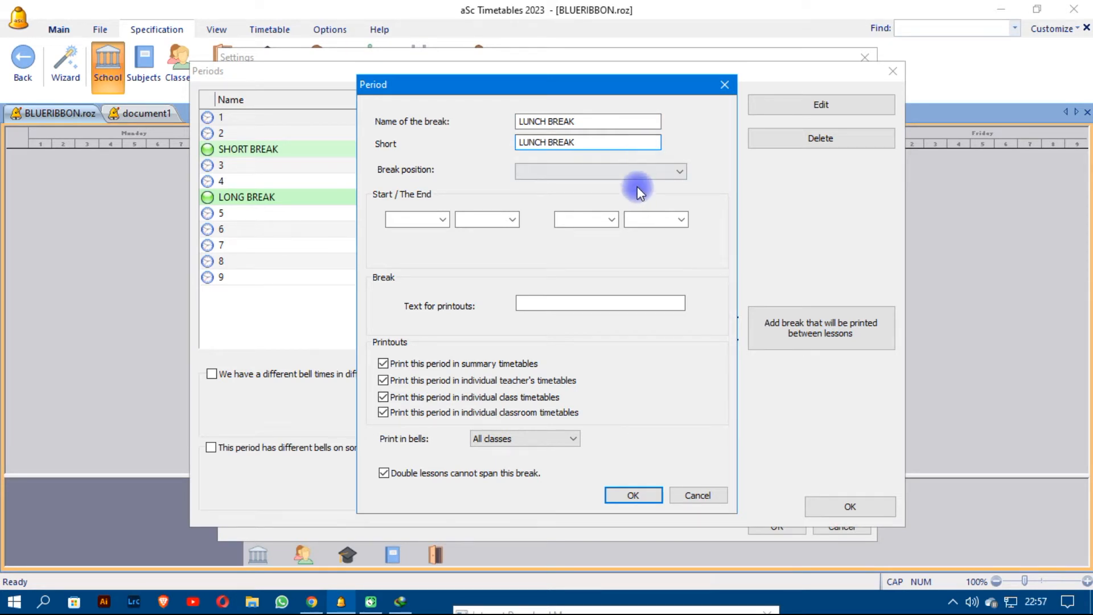
Position the lunch break before period 7 and set its end time to 13:30.
left_click(642, 173)
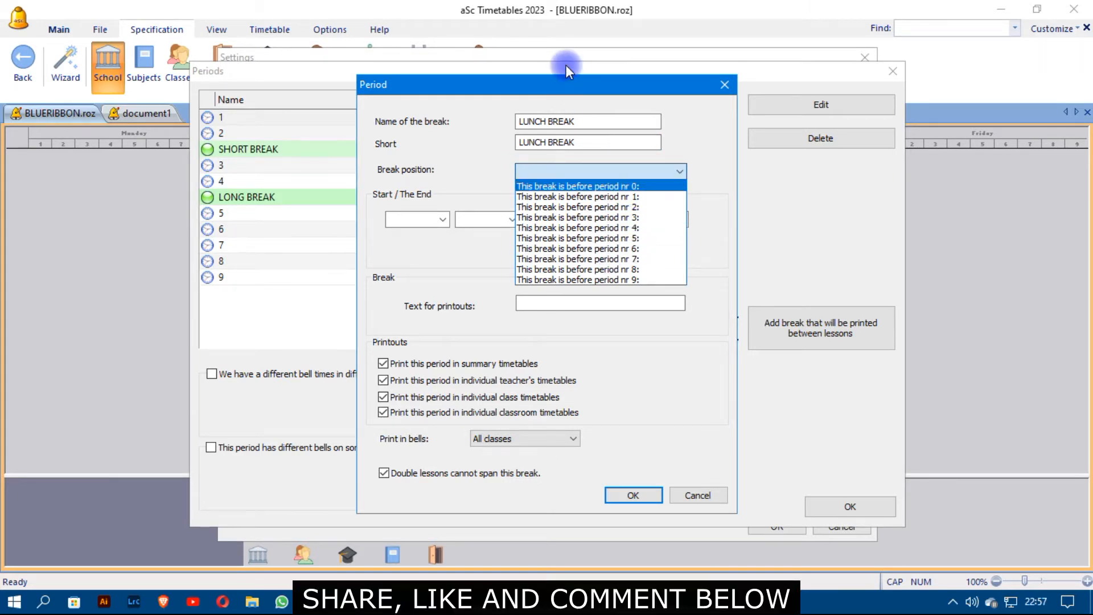
left_click(557, 85)
left_click_drag(529, 86, 663, 67)
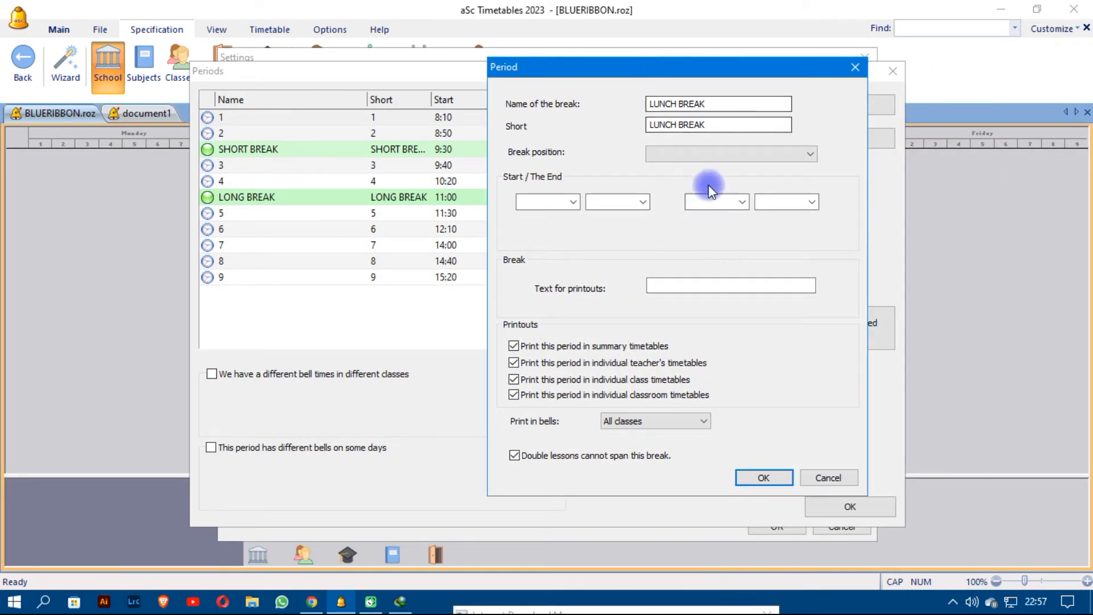
left_click(709, 155)
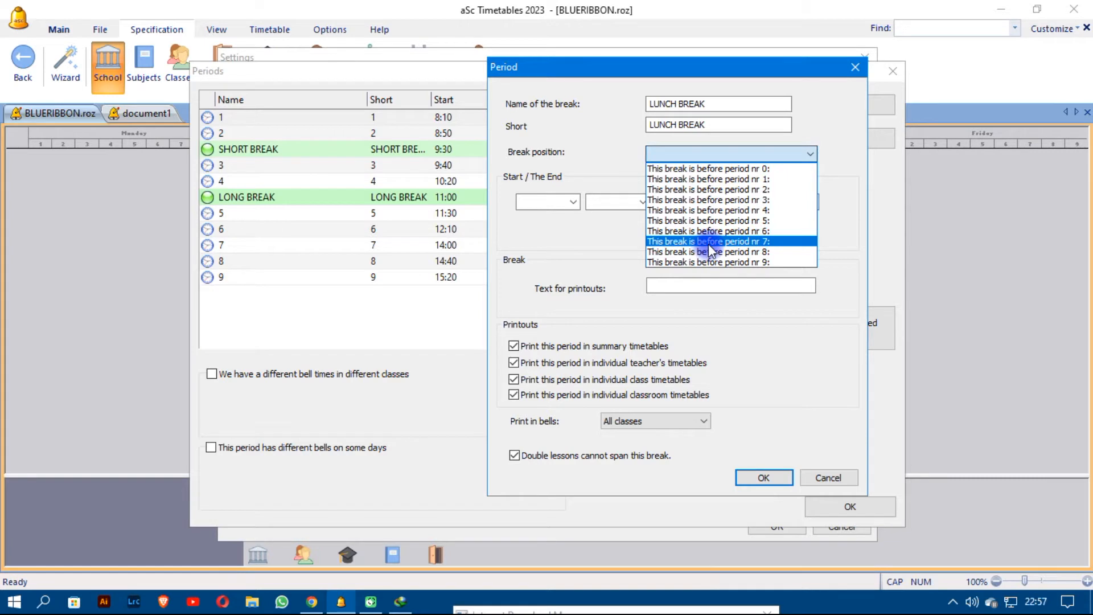
left_click(709, 242)
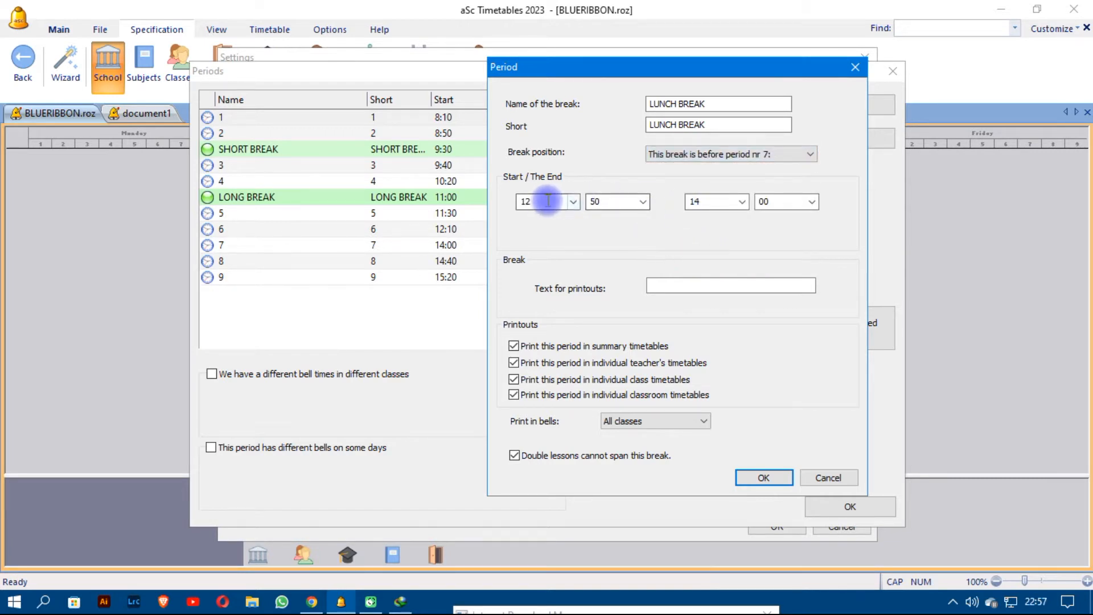
left_click(744, 203)
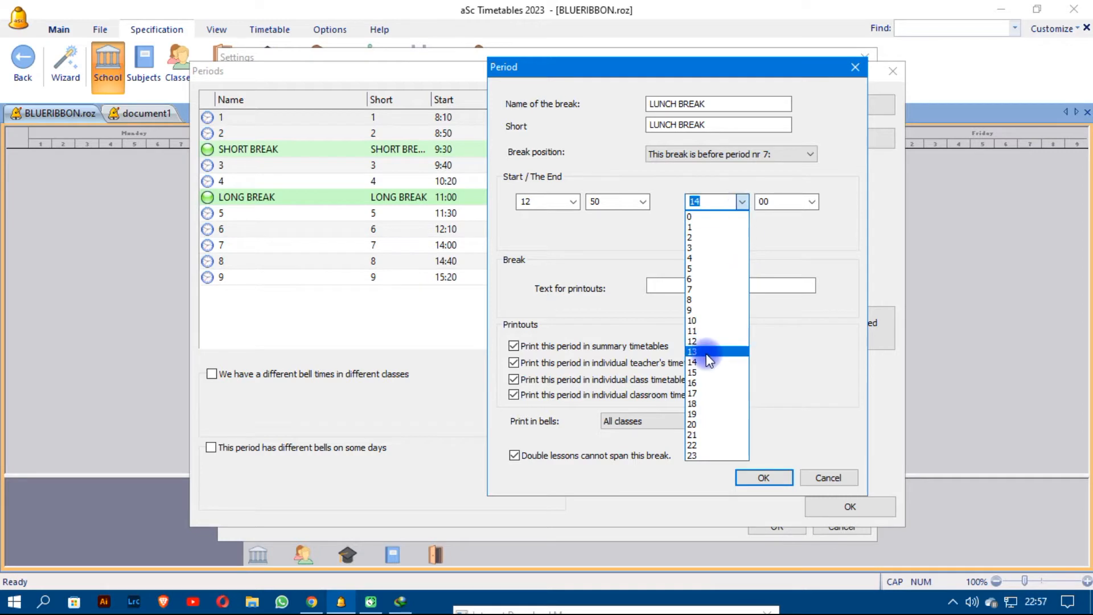
left_click(691, 351)
left_click(811, 203)
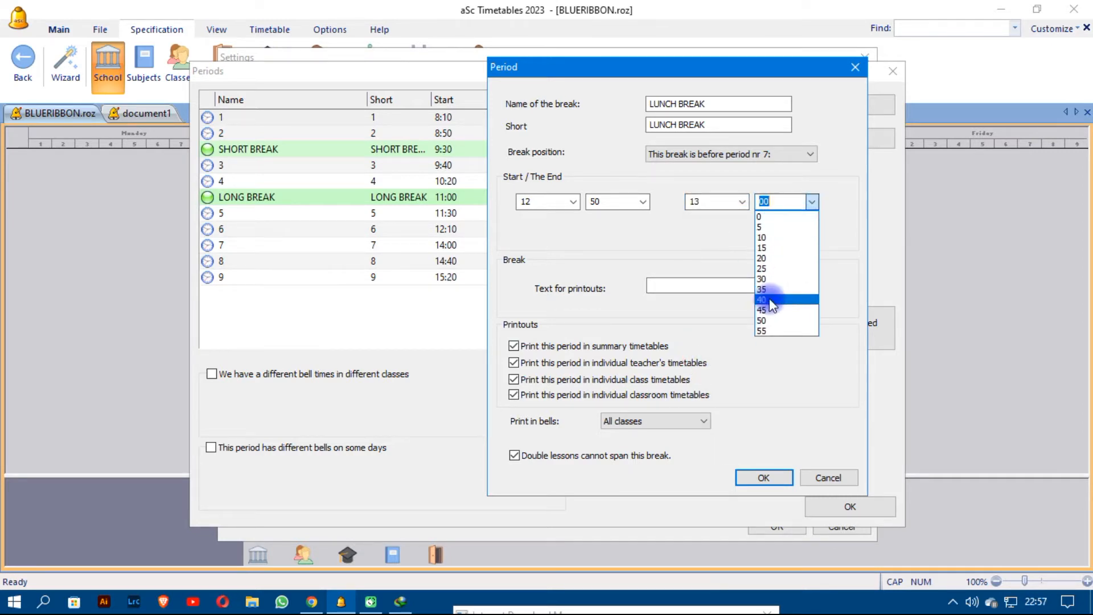
left_click(767, 283)
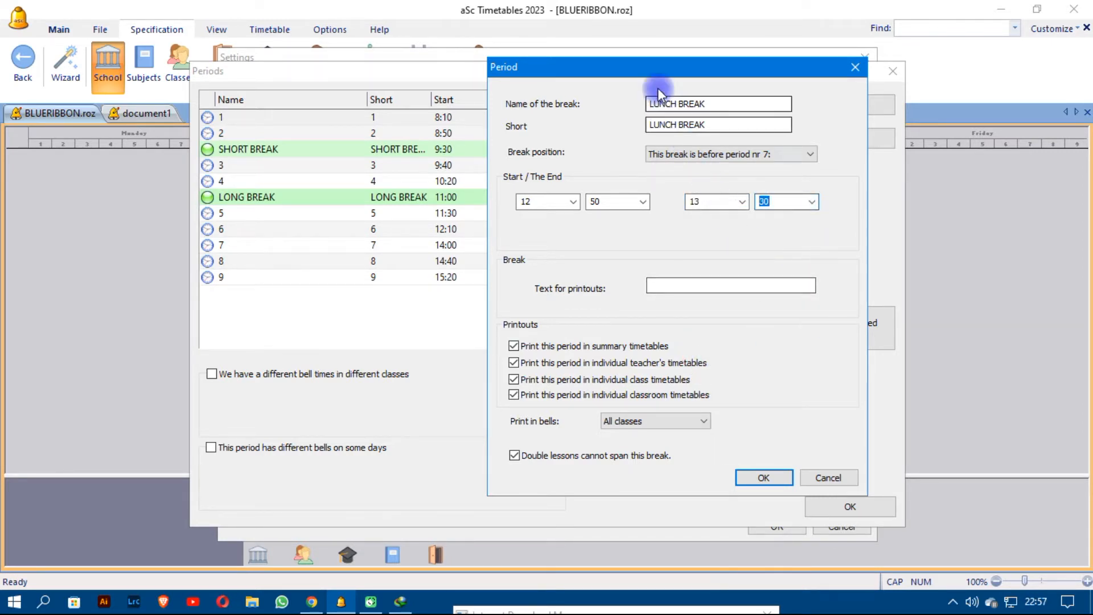
Set the lunch break's printout text to LUNCH BREAK and save the break.
left_click_drag(661, 67, 628, 65)
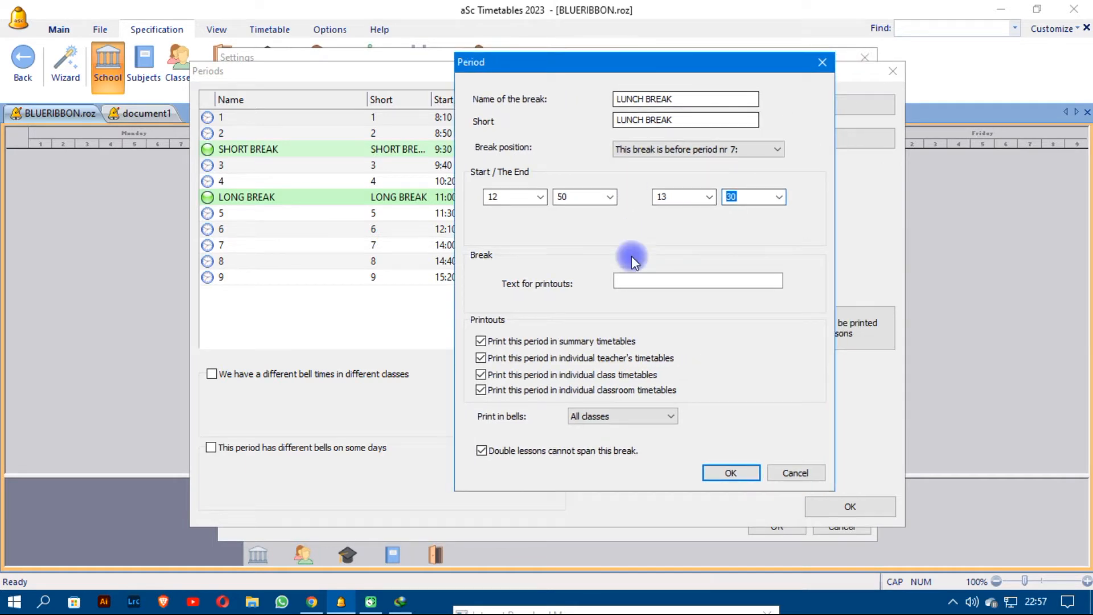
left_click(631, 279)
type("LUNC")
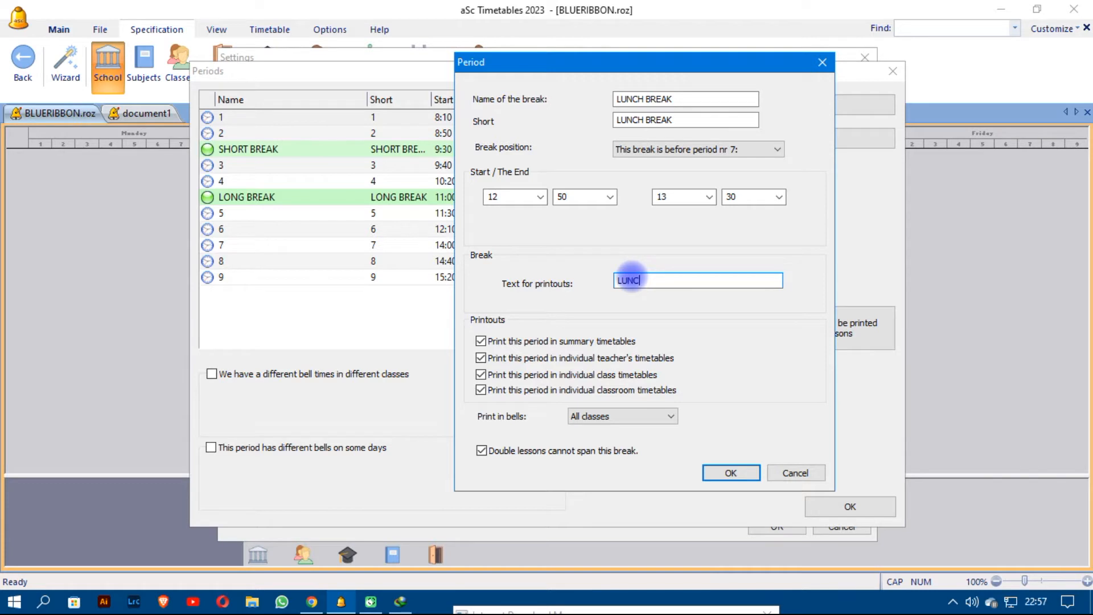
type("H BRE")
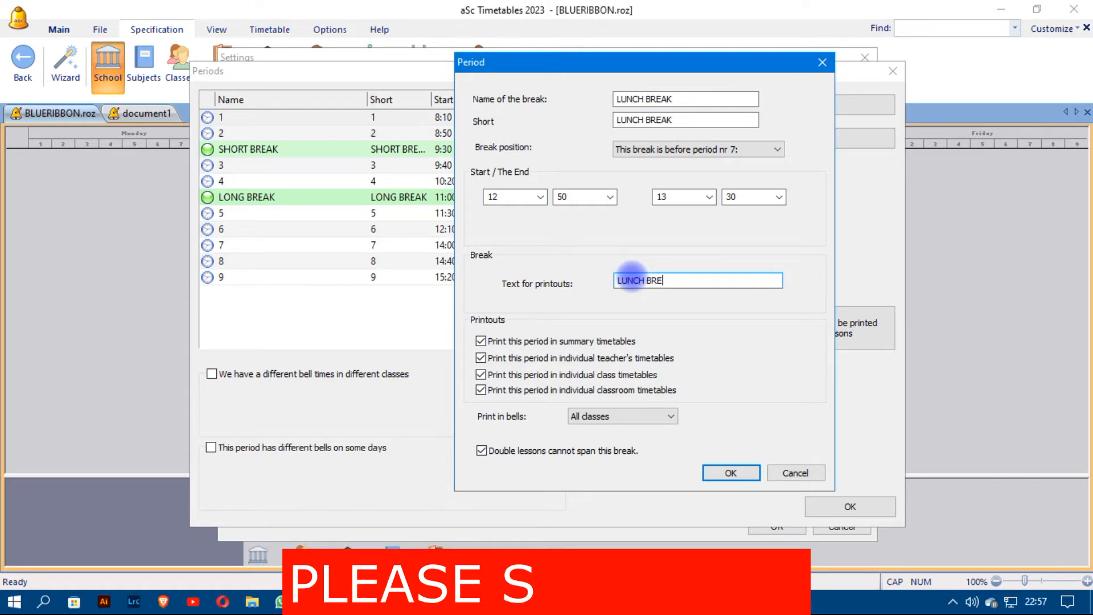
type("AK")
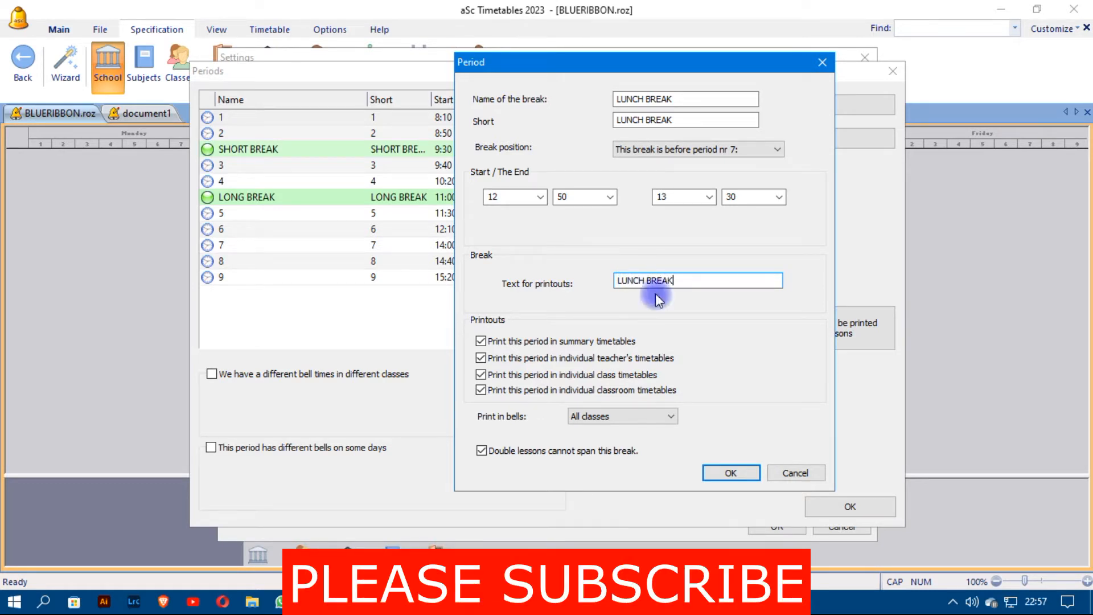
left_click(731, 474)
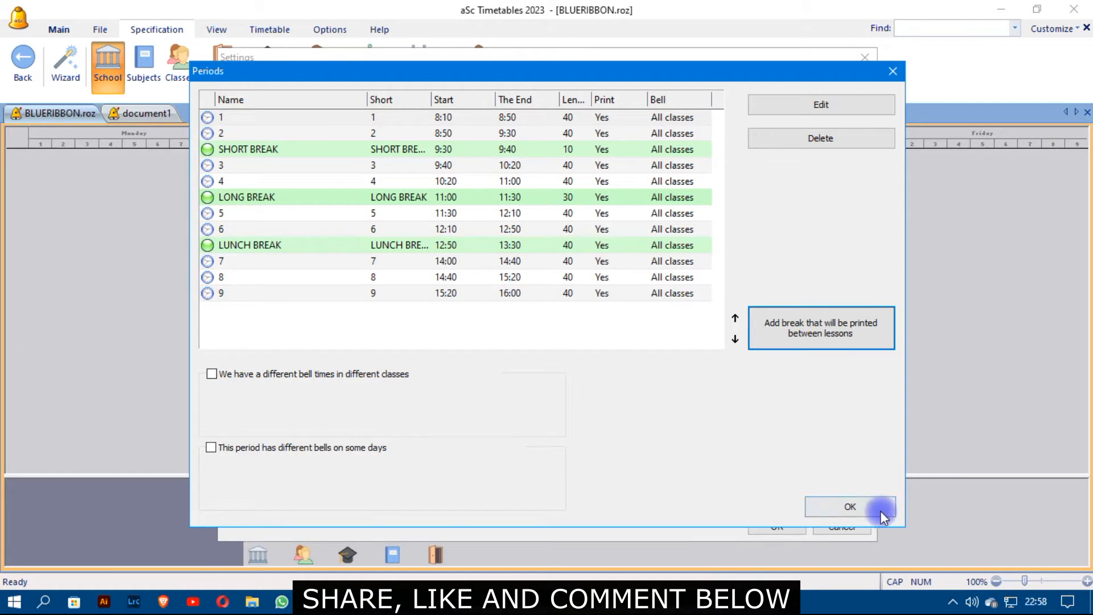
Accept the period list and the school settings, and reopen the school settings from the specification commands.
left_click(863, 508)
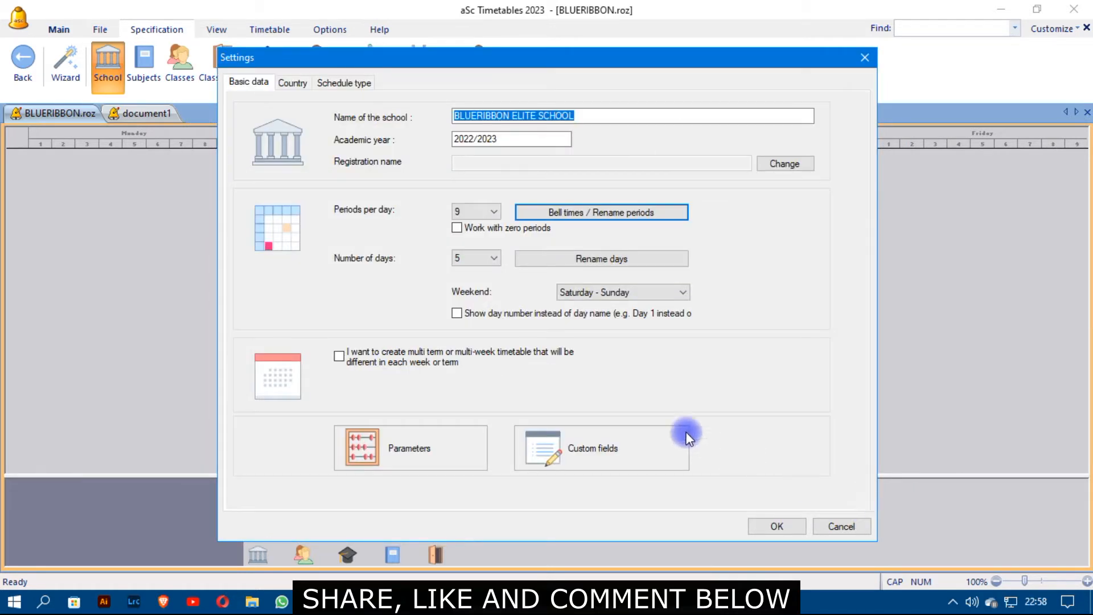
left_click(767, 525)
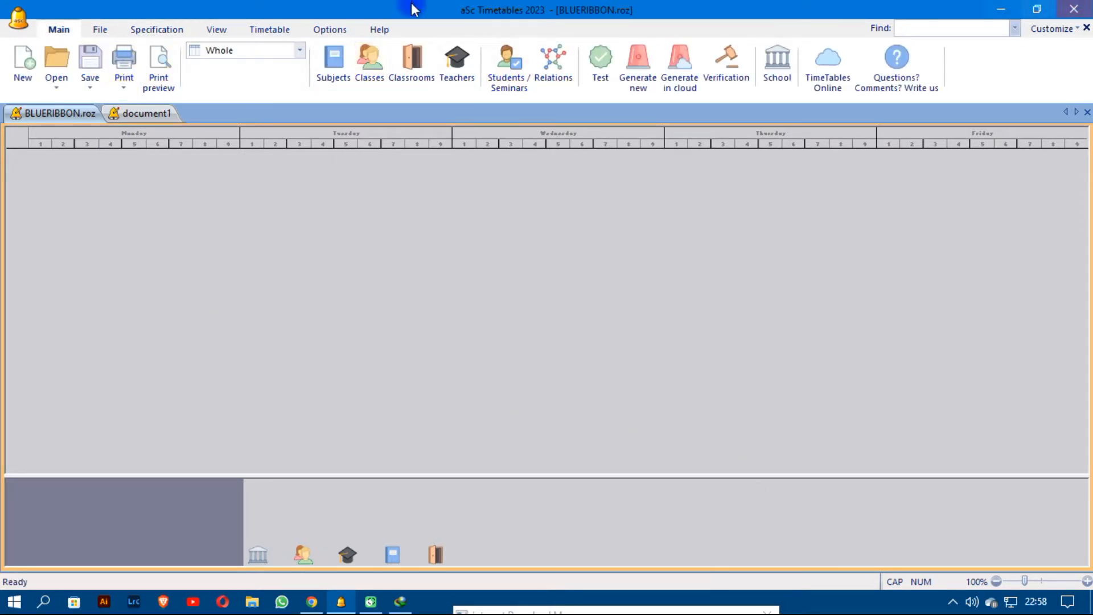
left_click(99, 30)
left_click(151, 32)
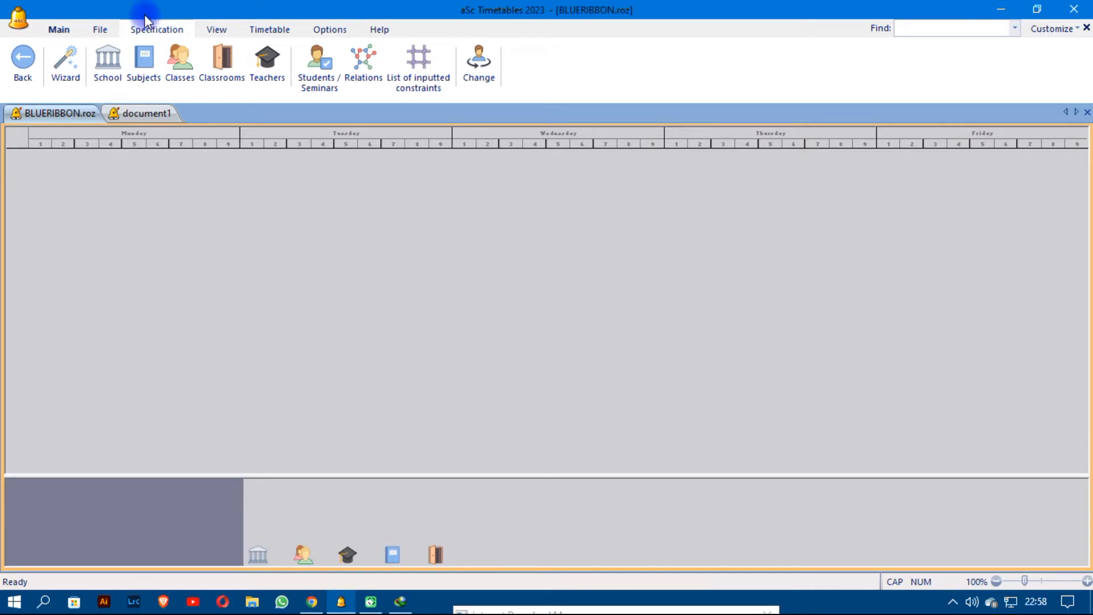
left_click(114, 60)
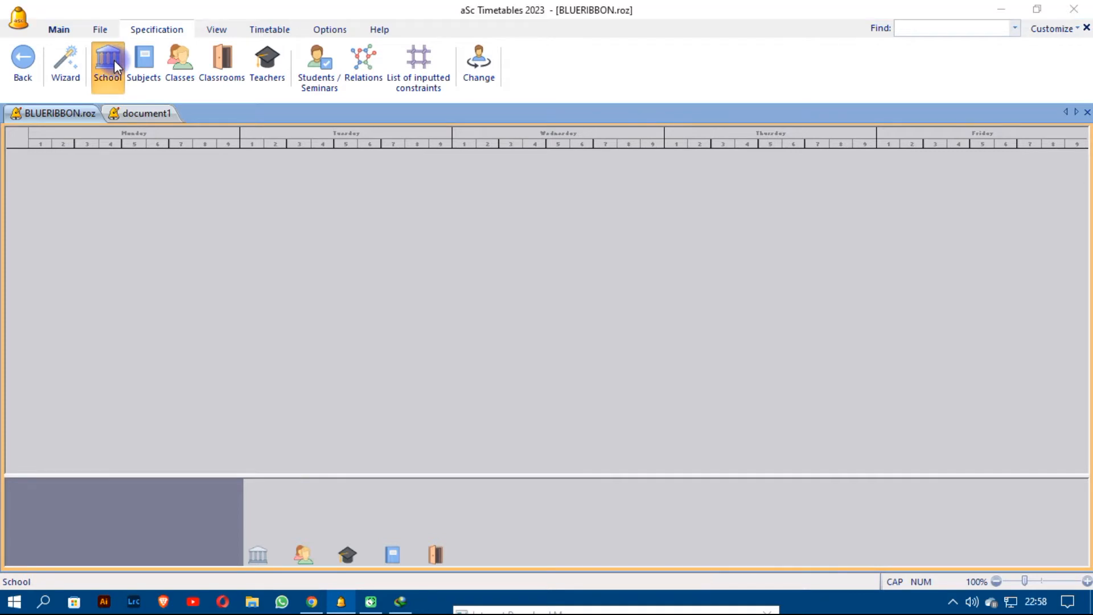
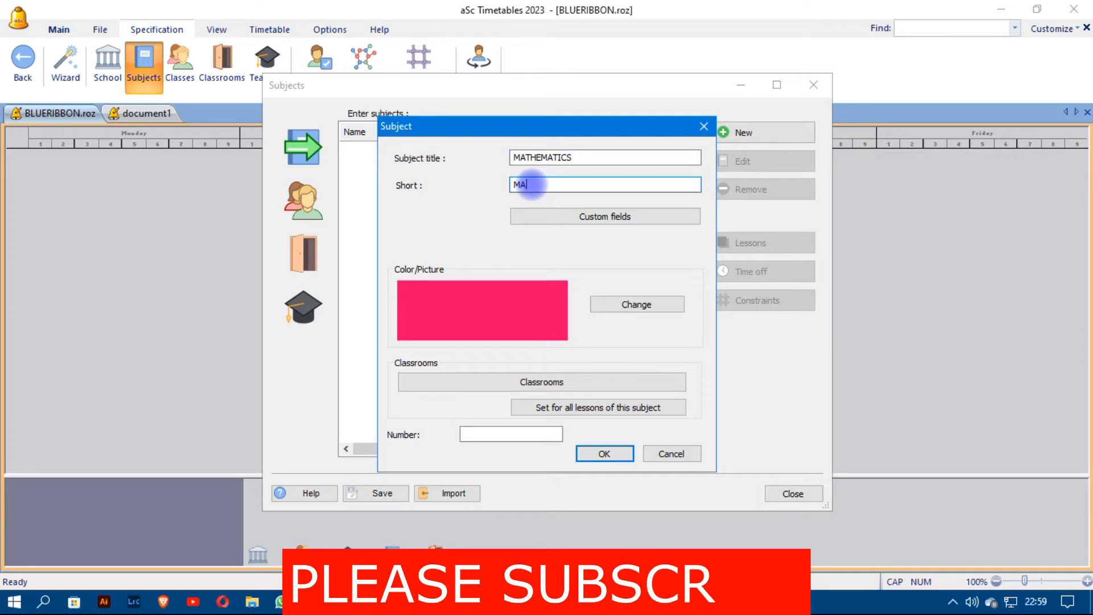
Complete the short name MATHS for the MATHEMATICS subject and save the subject.
type("HS")
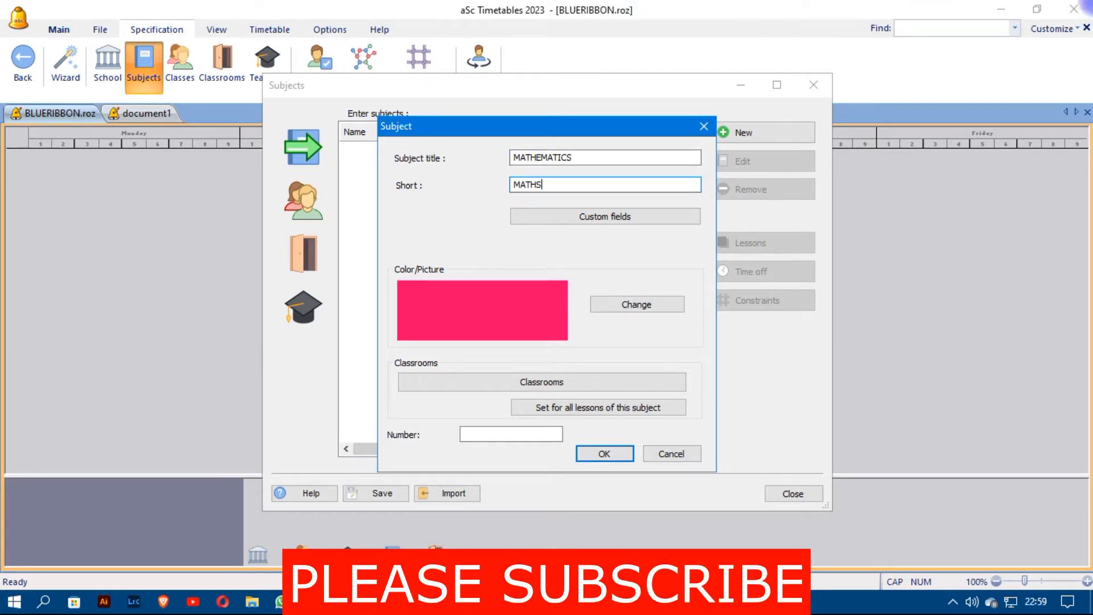
left_click(604, 453)
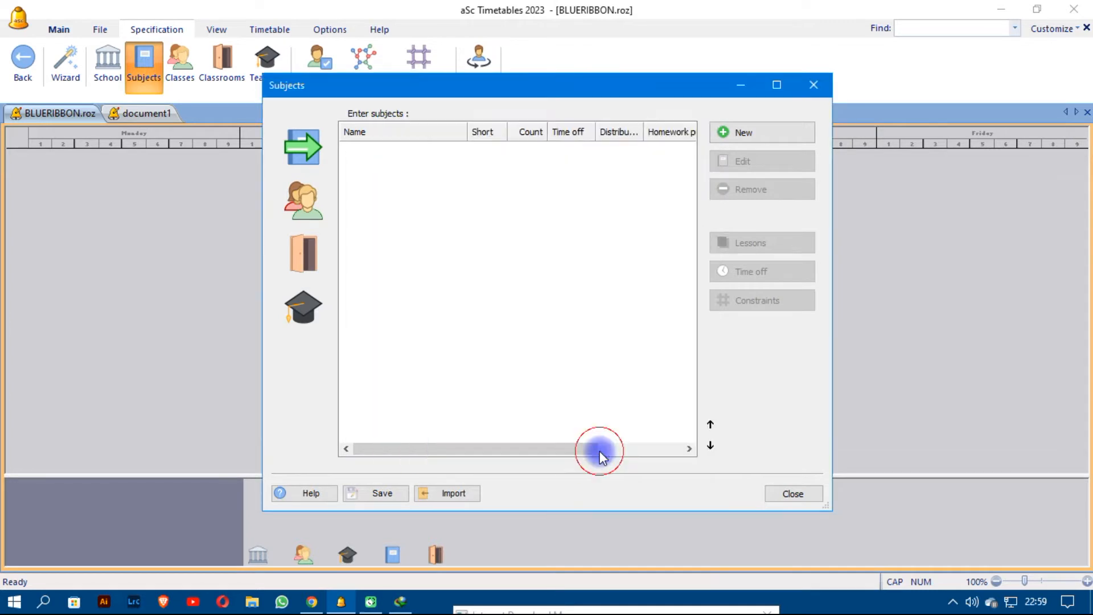
Add a new subject titled ENGLISH with ENGLISH as its short name as well.
left_click(755, 132)
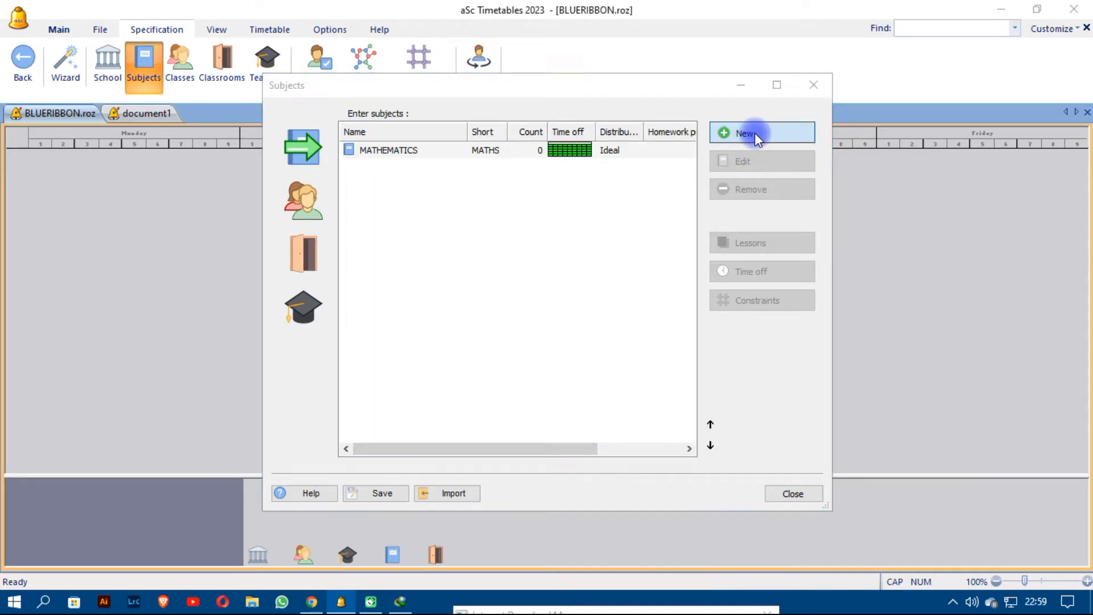
type("E")
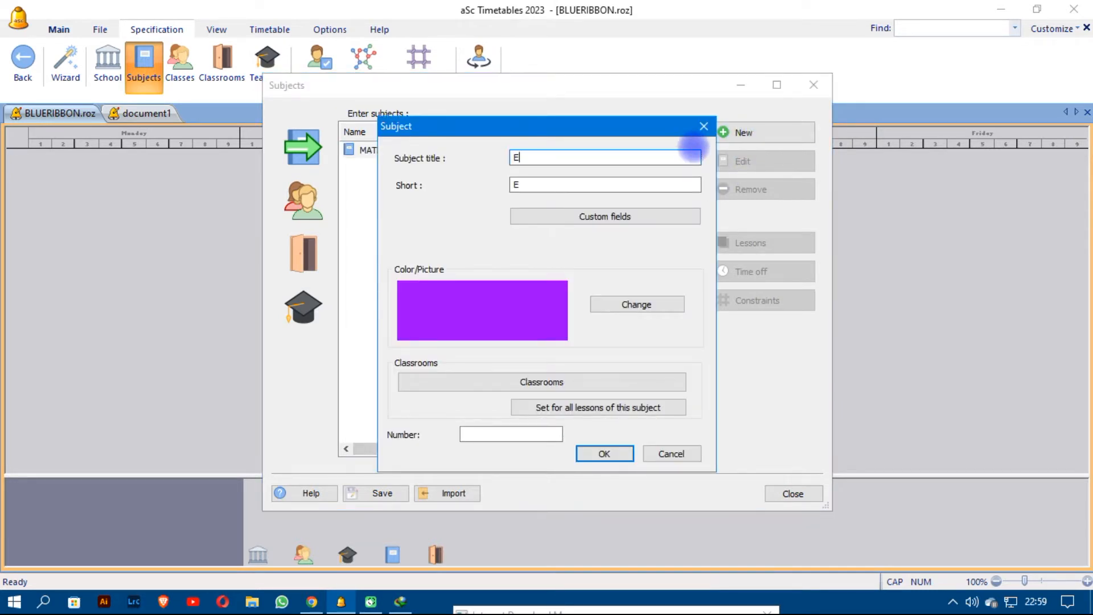
type("NGLISH")
left_click(530, 182)
type("NLISH")
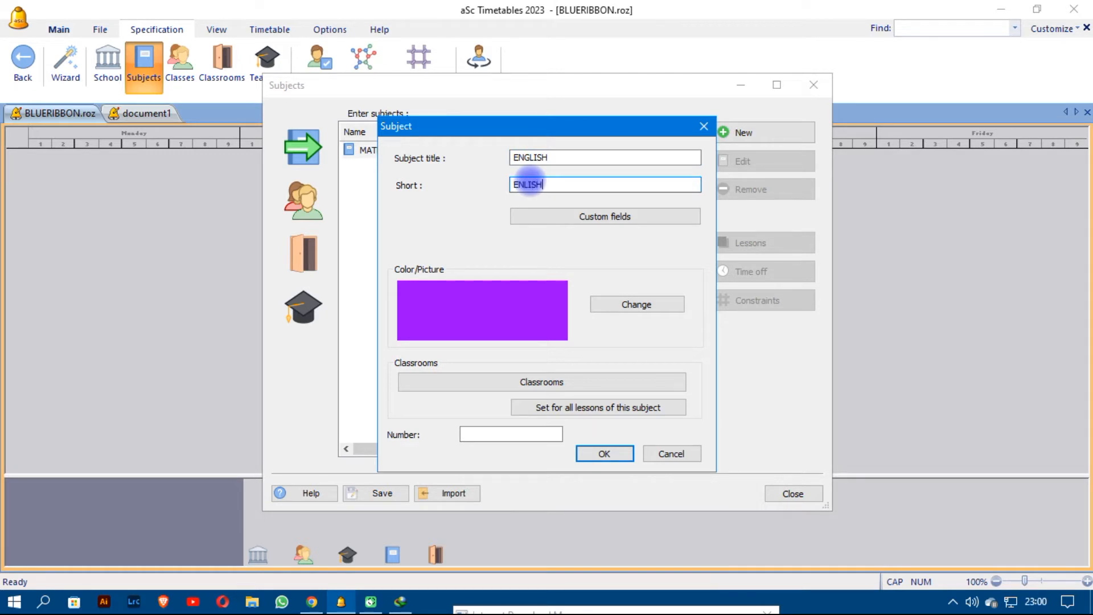
type("G")
left_click(588, 453)
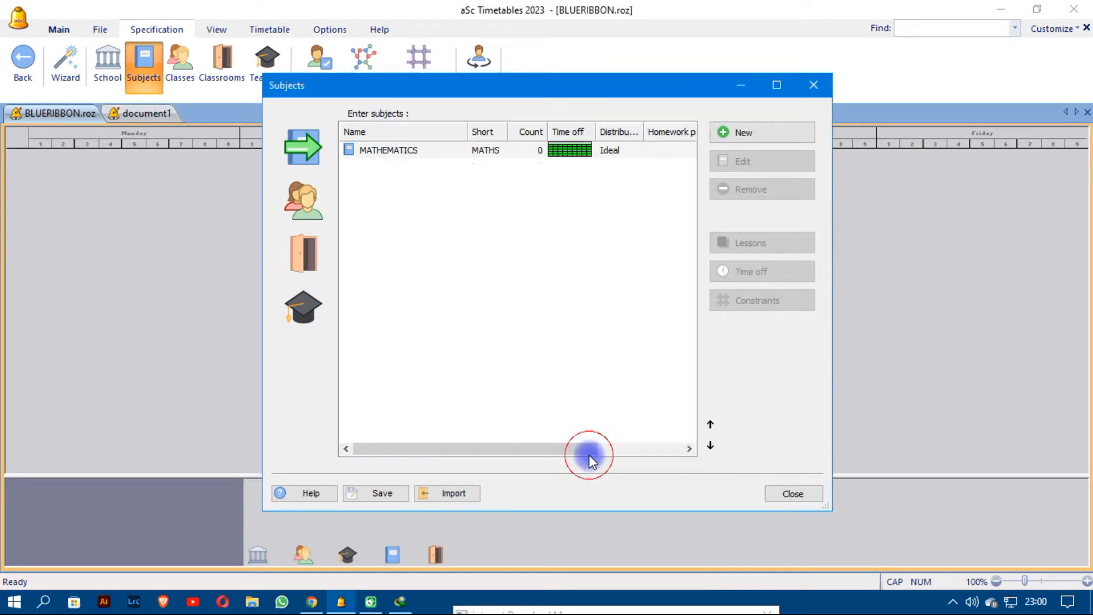
Add a new subject titled KISWAHILI with the short name KISW.
left_click(747, 133)
type("KISWAHILI")
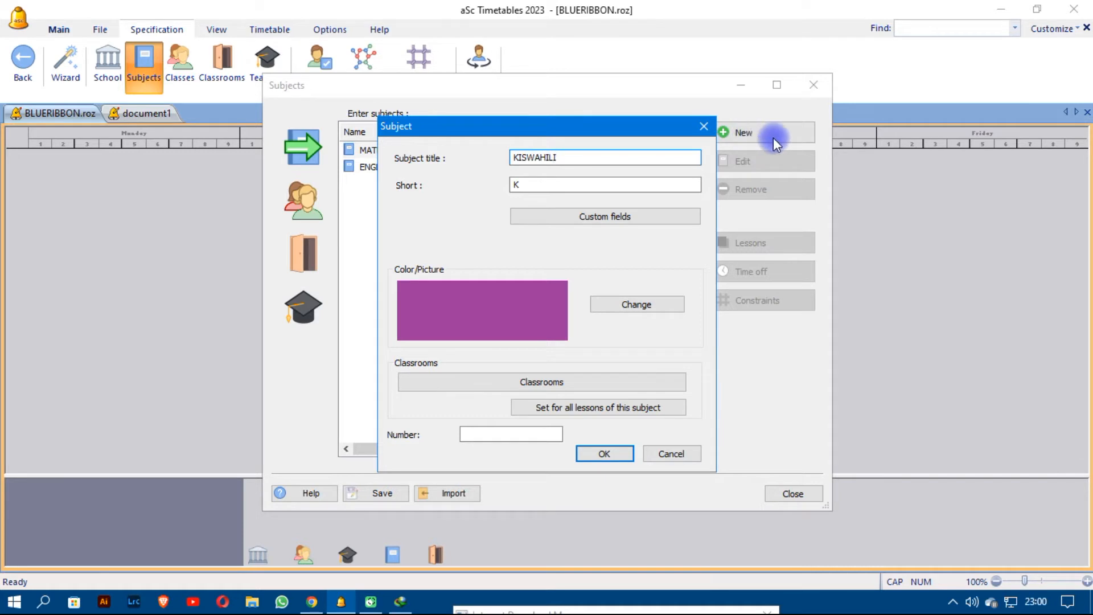
left_click(654, 182)
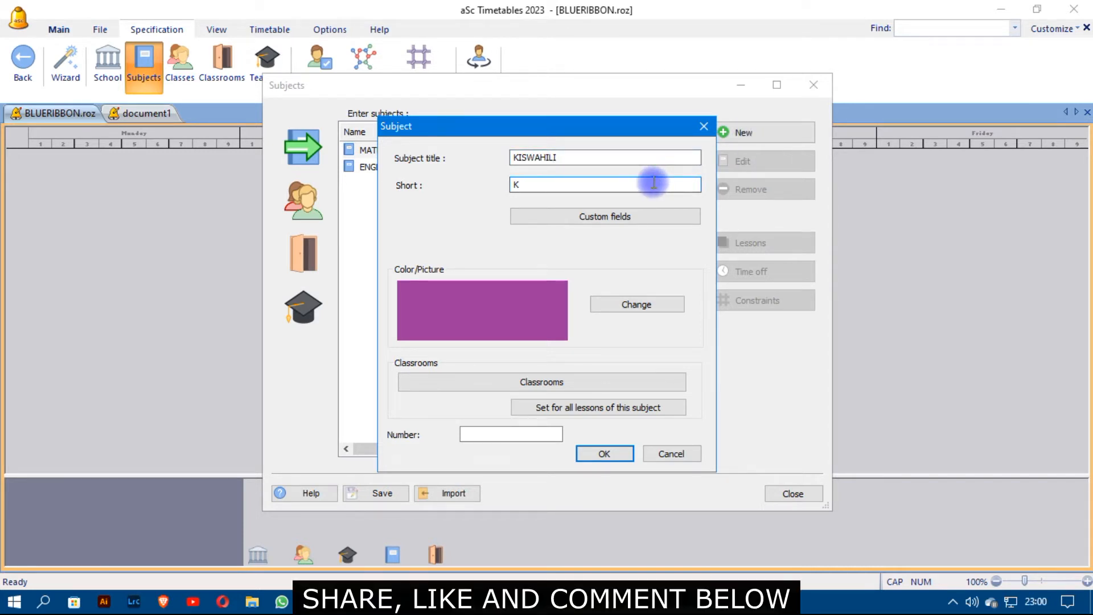
type("ISW")
left_click(604, 453)
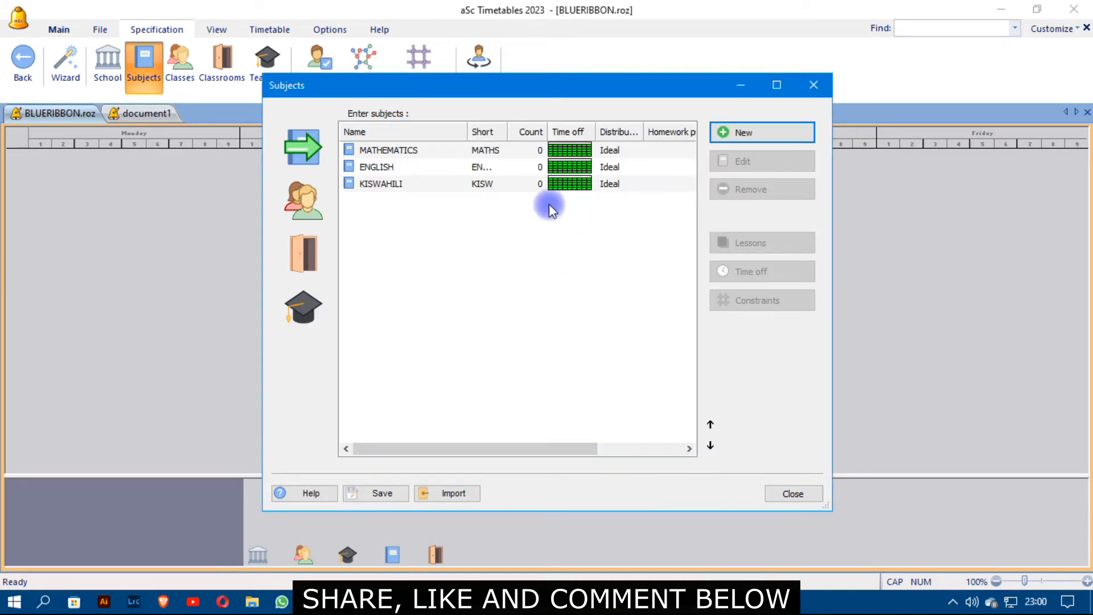
Edit the ENGLISH subject to shorten its short name to ENG and save it.
left_click(618, 167)
left_click(753, 137)
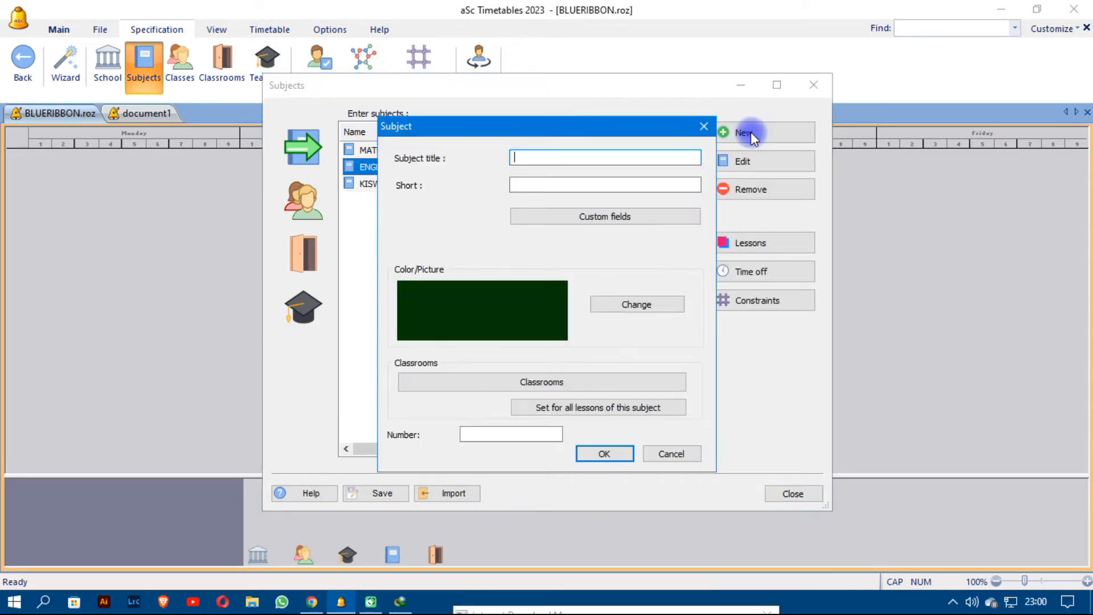
left_click(703, 127)
left_click(600, 164)
left_click(722, 161)
left_click(555, 187)
left_click_drag(555, 187, 530, 185)
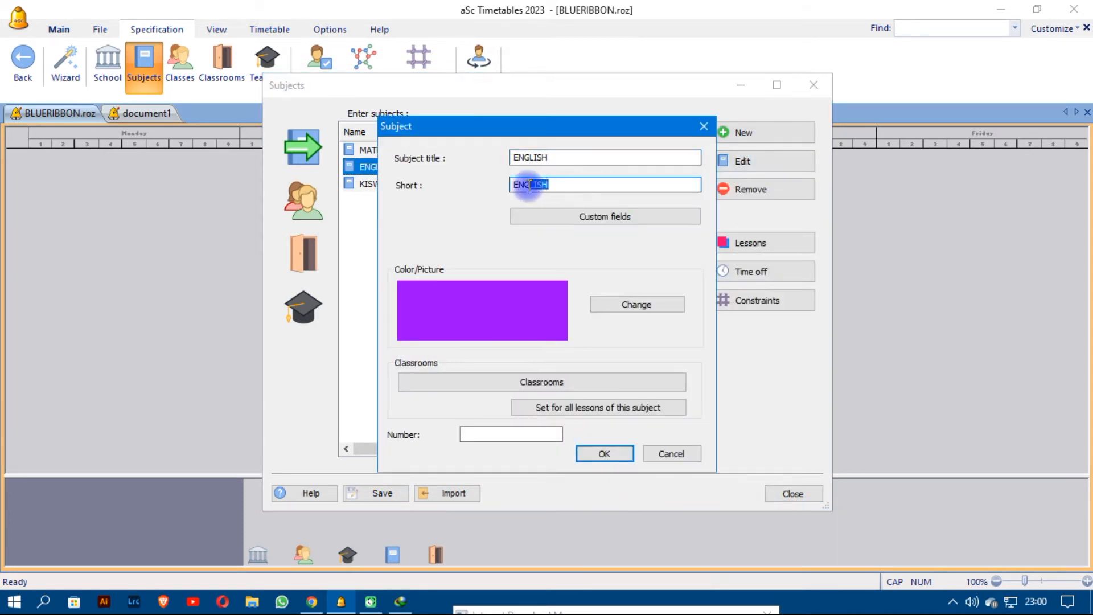
key("BackSpace")
type("G")
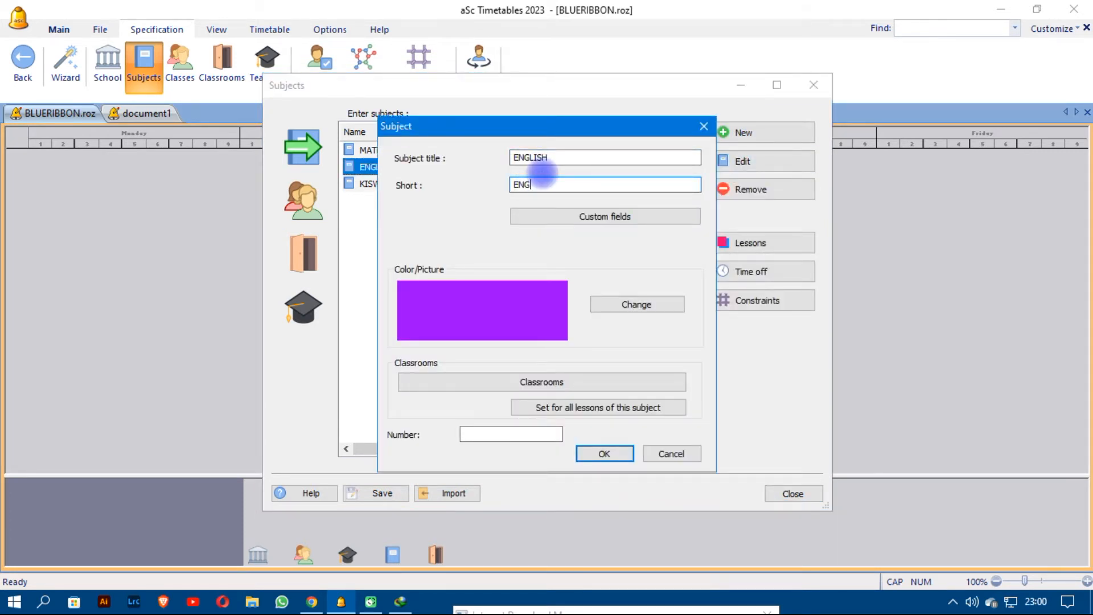
left_click(612, 457)
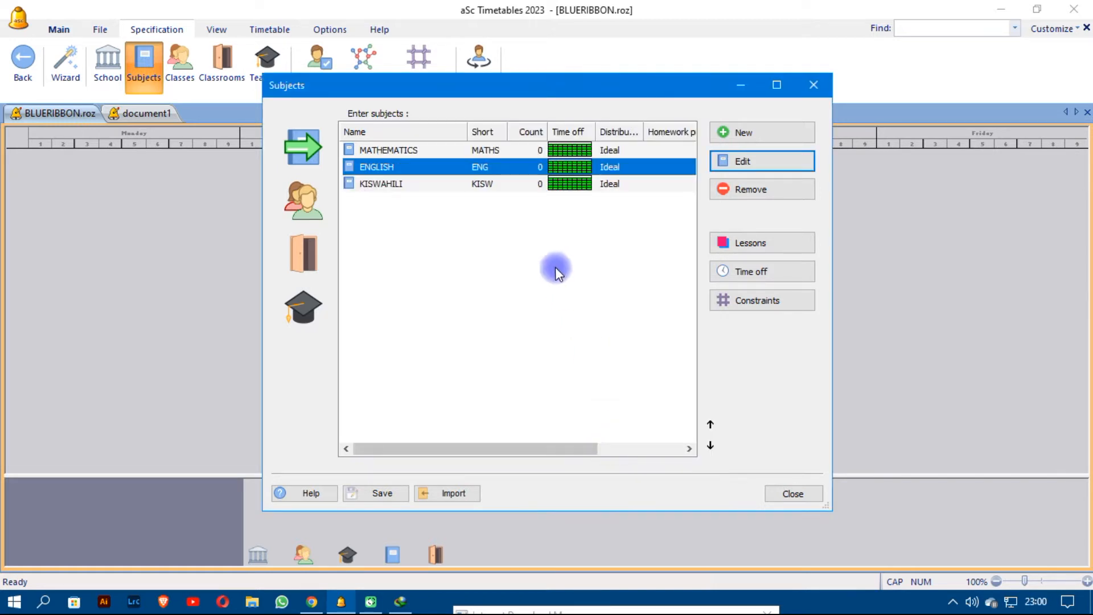
Add a new subject titled PHYSICS with the short name PHY.
left_click(758, 133)
type("PHYSICS")
left_click(608, 188)
type("HY")
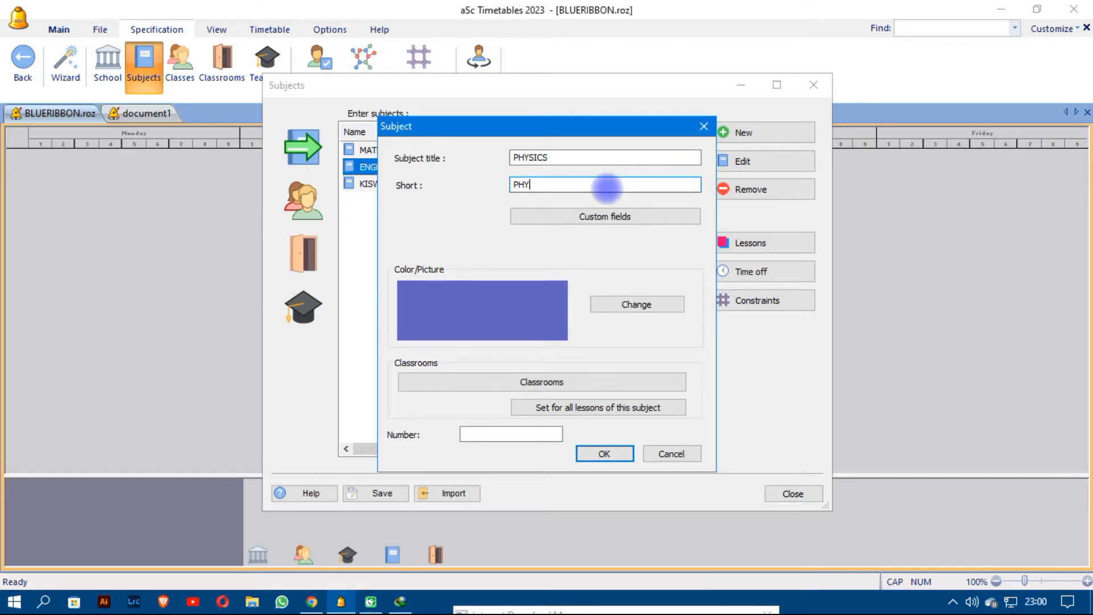
left_click(605, 454)
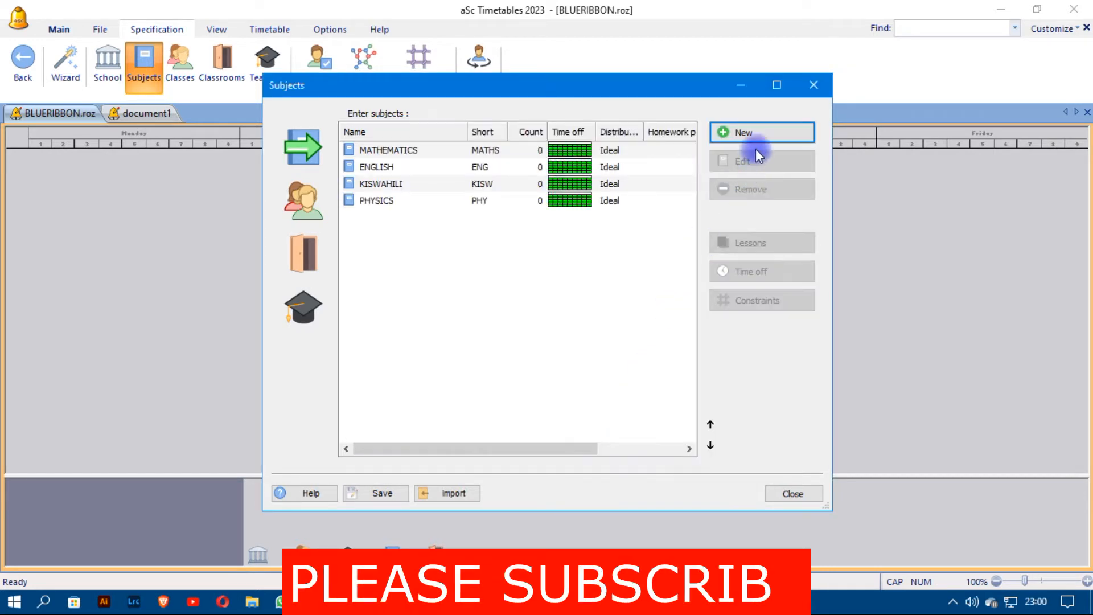
Add a new subject titled CHEMISTRY with the short name CHEM.
left_click(756, 134)
type("CHEMISTRY")
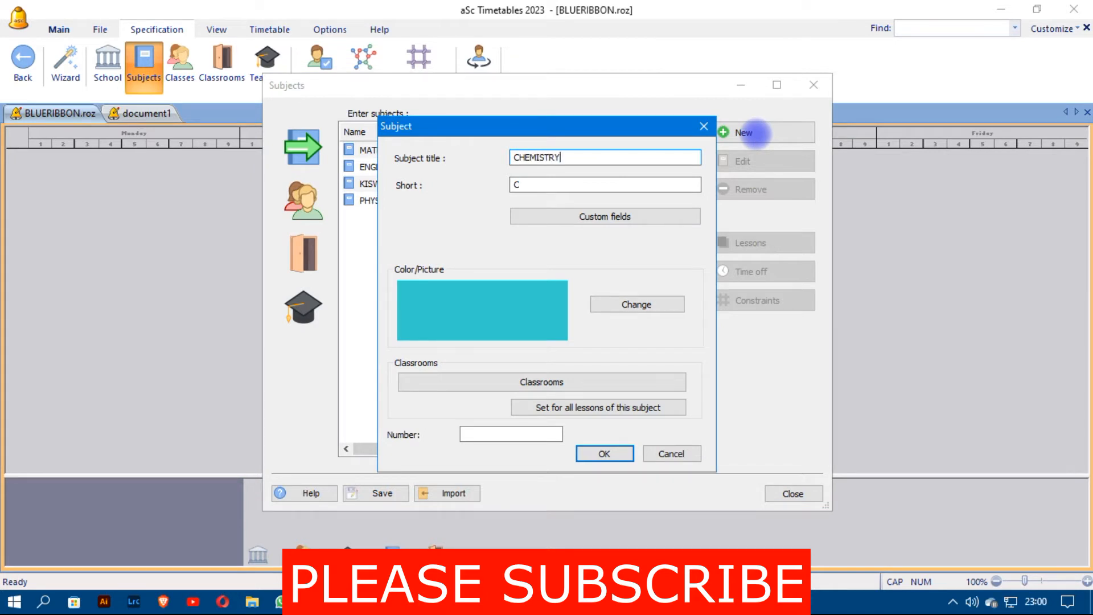
left_click(617, 182)
type("HEM")
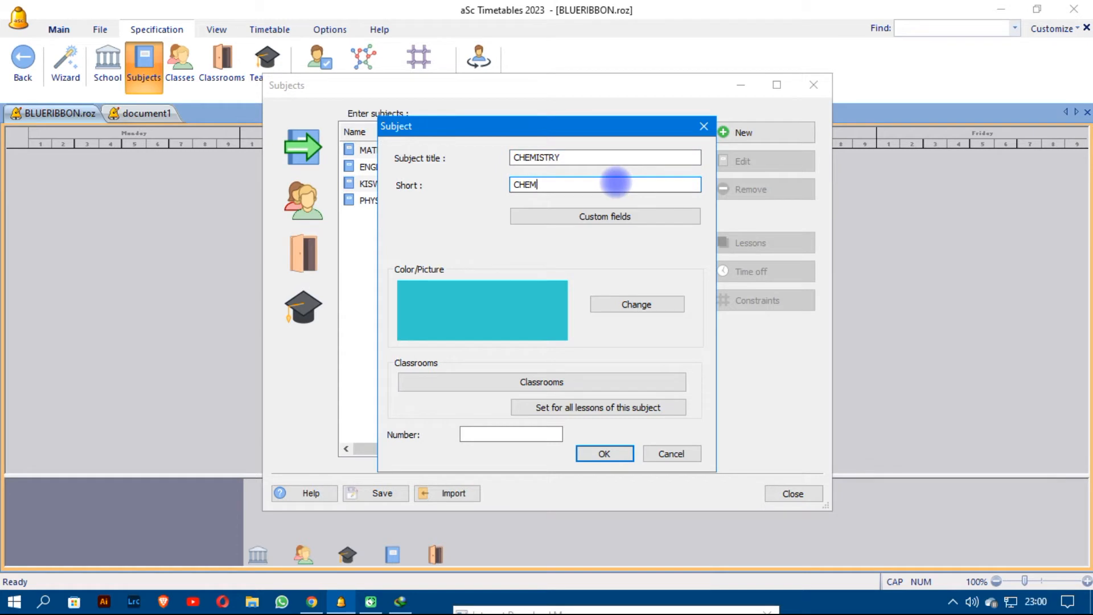
left_click(593, 449)
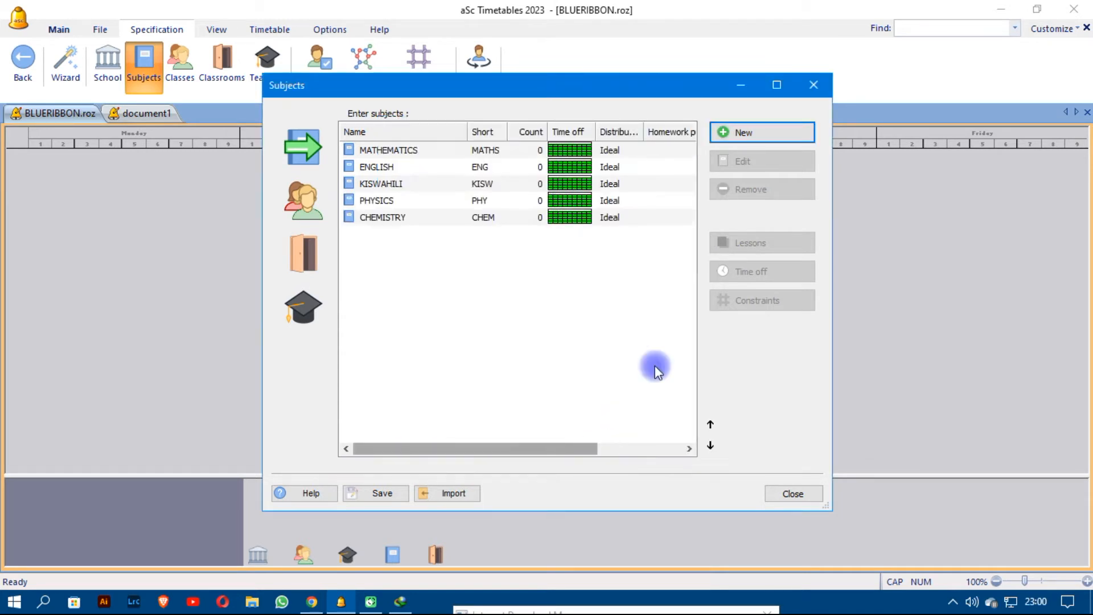
Add a new subject titled BIOLOGY with the short name BIO.
left_click(757, 132)
type("BIOLOH")
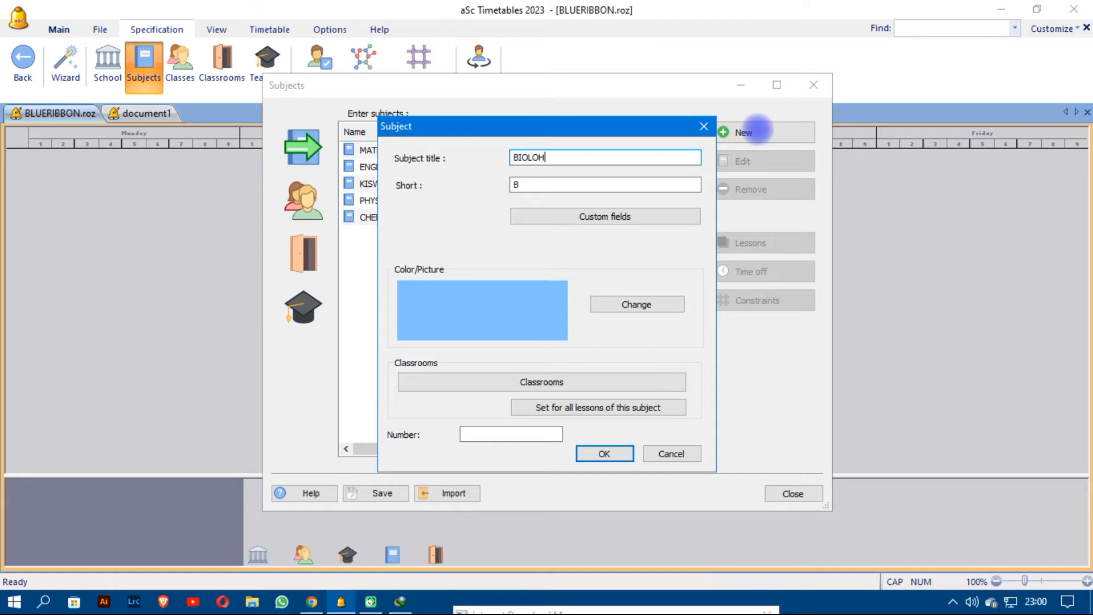
key("BackSpace")
type("GY")
left_click(605, 185)
type("IO")
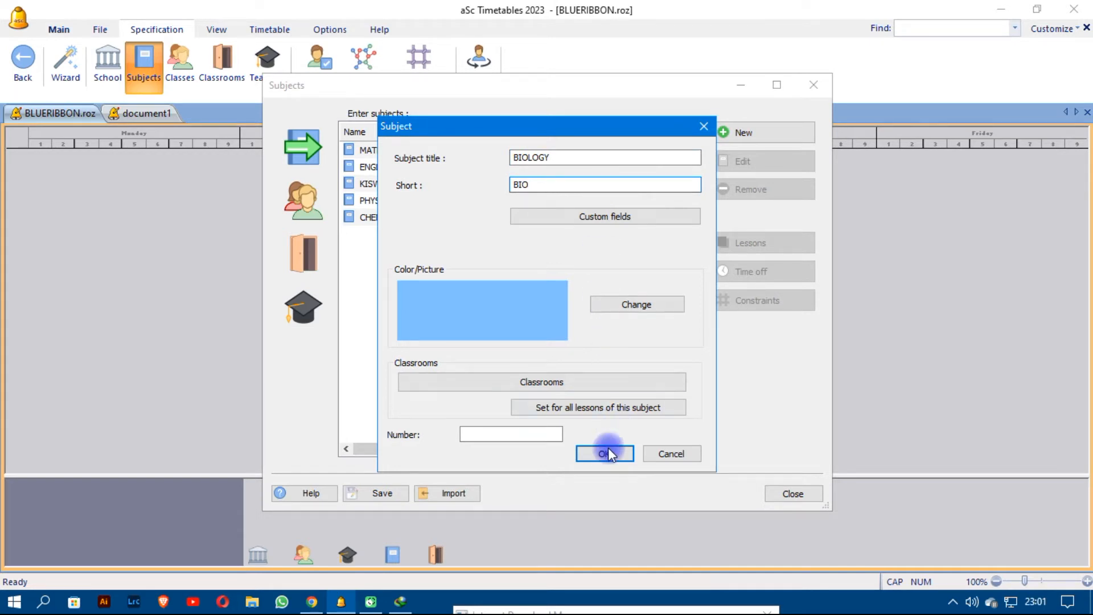
left_click(607, 451)
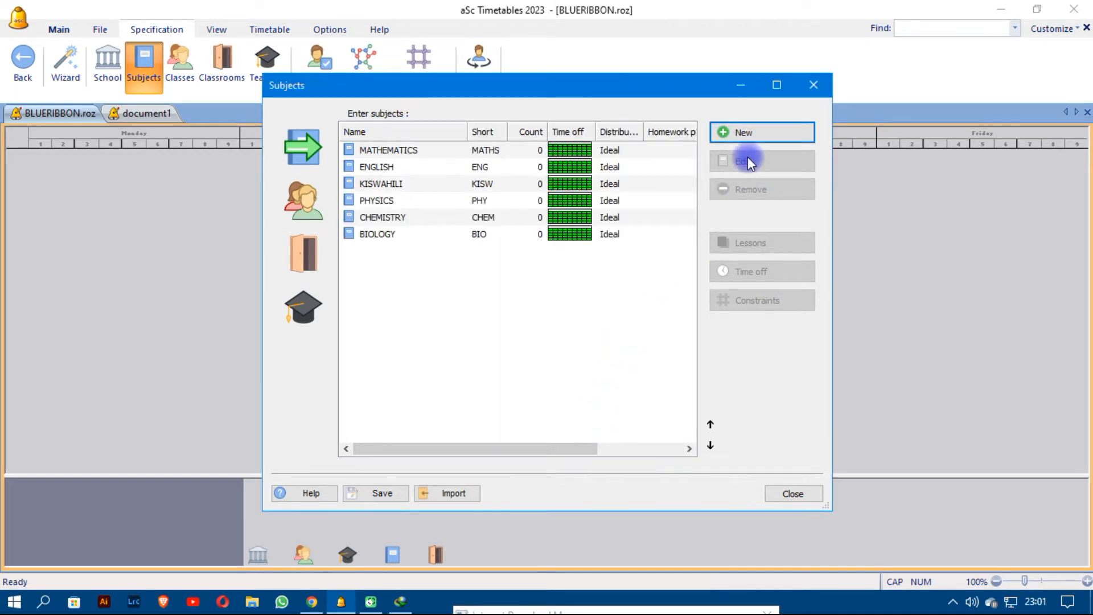
Add a new subject titled CHRISTIAN RELIGIOUS EDUCATION, keeping CRE as its short name.
left_click(754, 135)
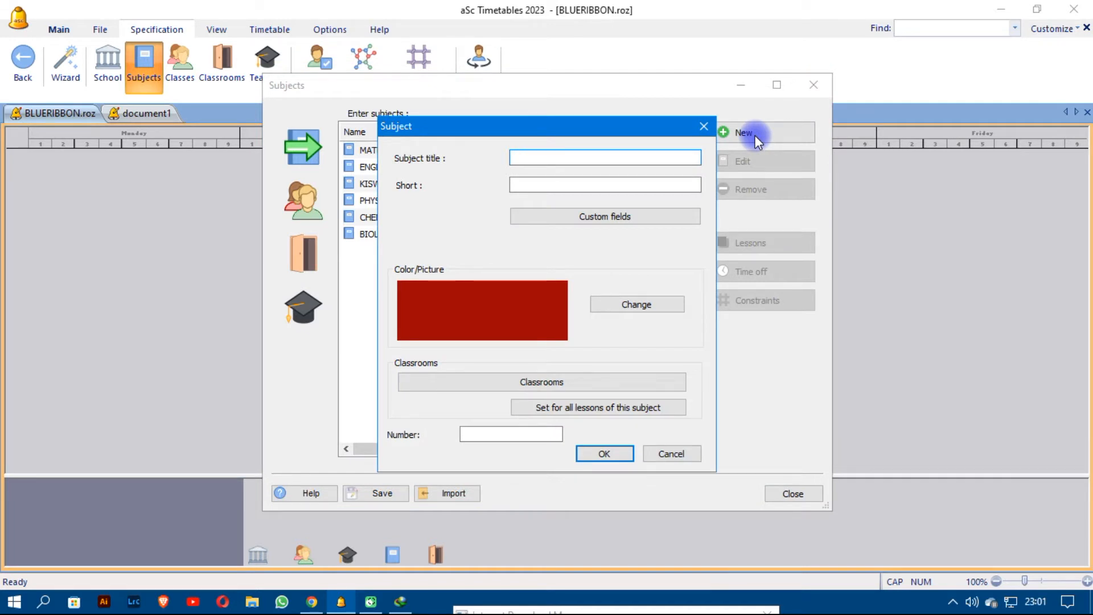
type("CH")
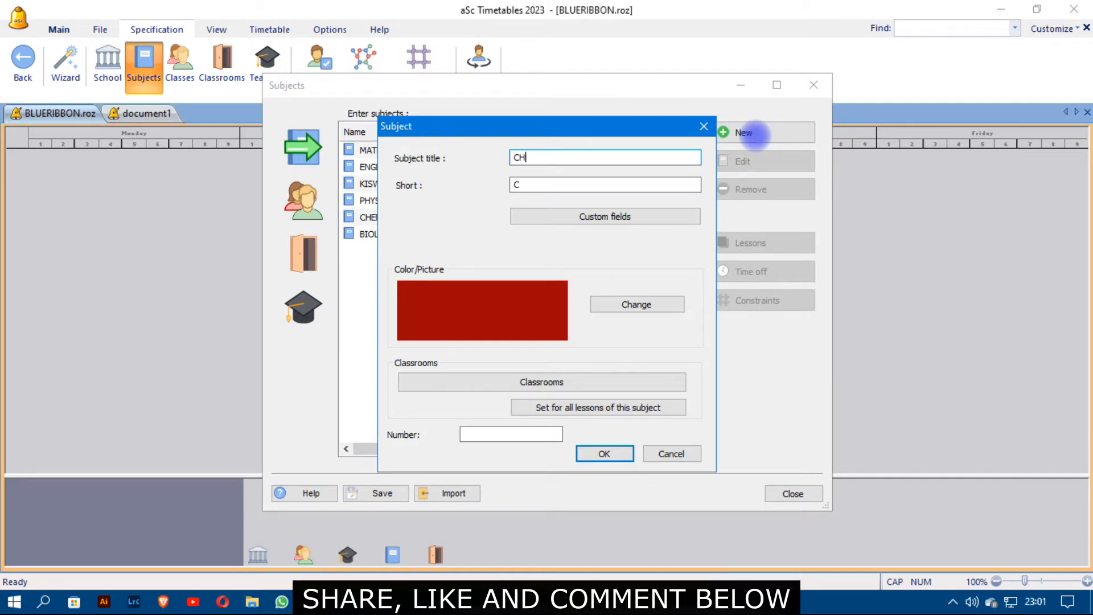
type("RISTIAN RELIGIO")
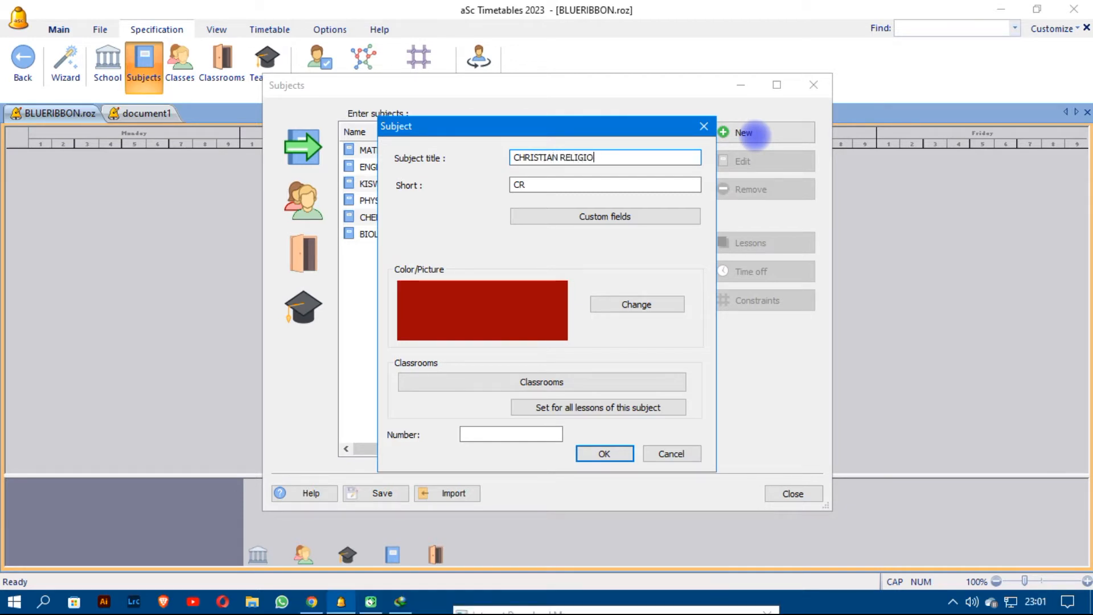
type("US EDUCATION")
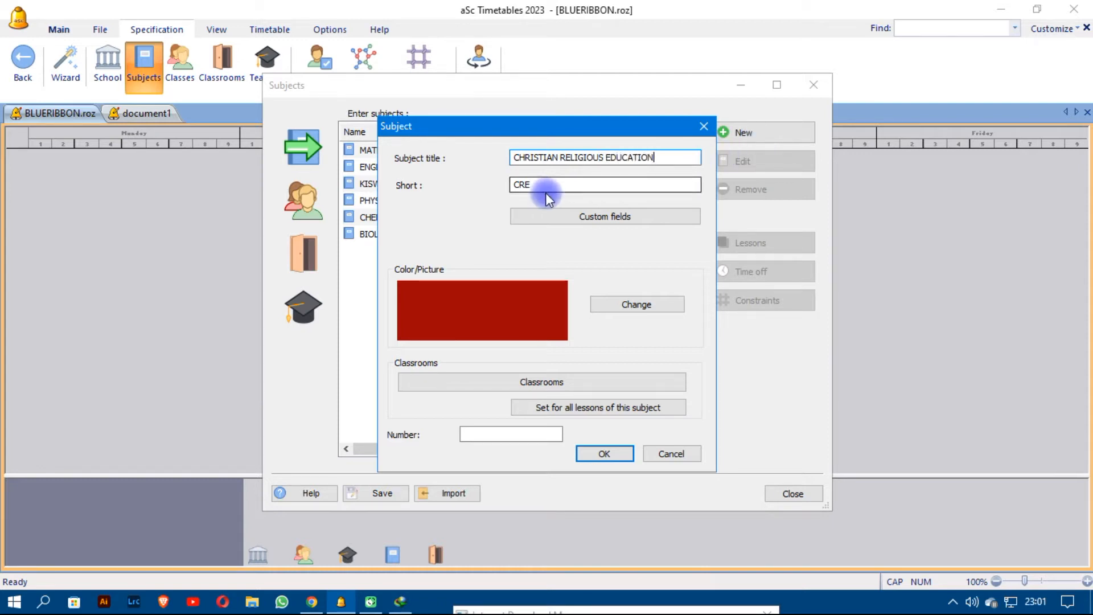
left_click(597, 453)
Add a new subject titled HISTORY AND GOVERNMENT with the short name HIST.
left_click(746, 135)
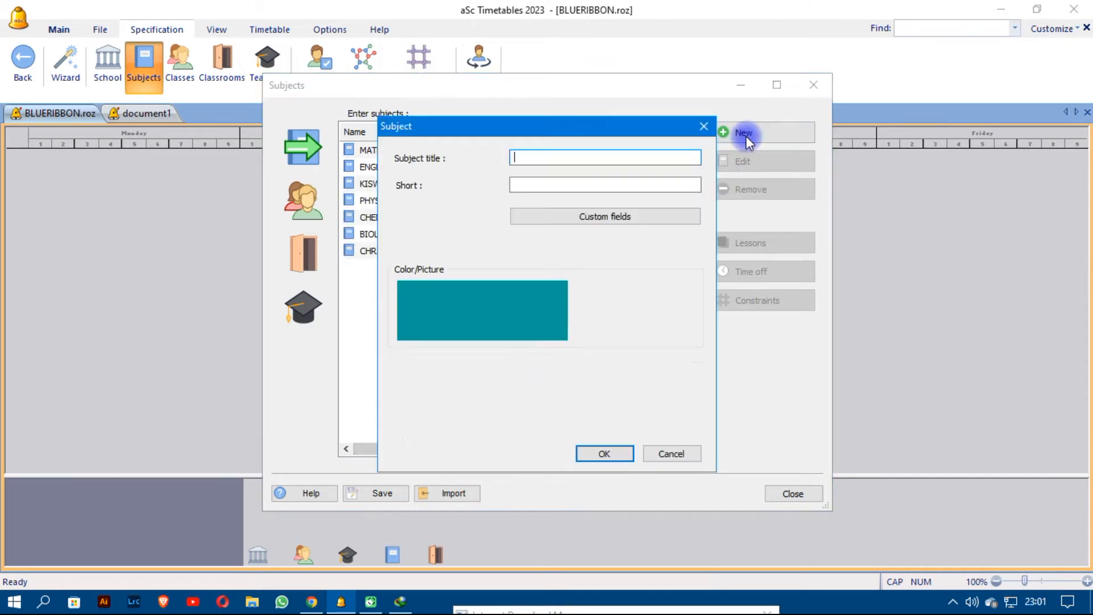
type("HIST")
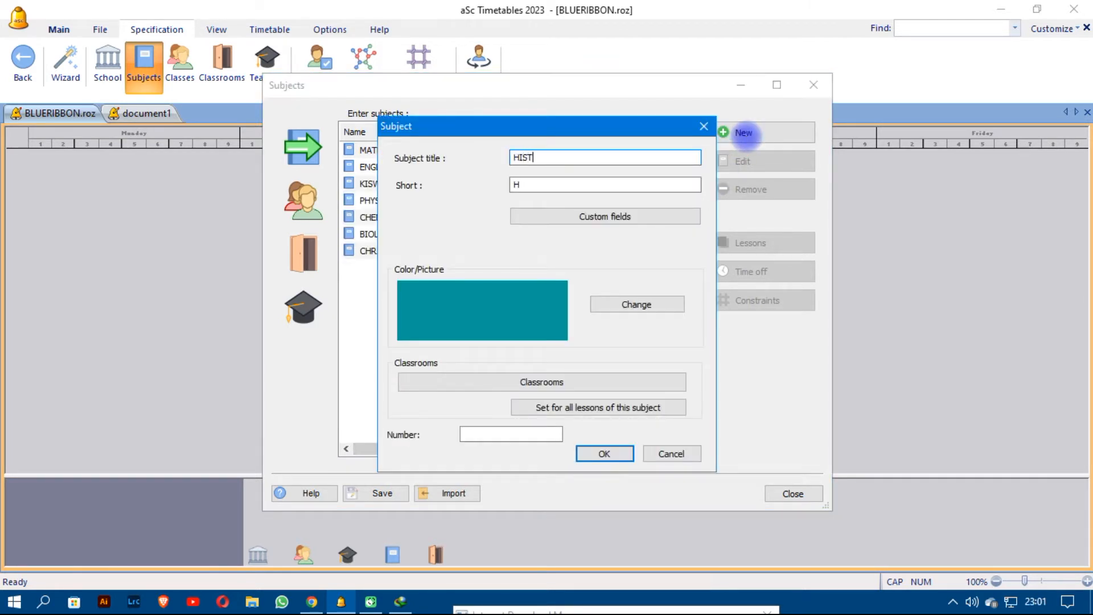
type("ORY AND GOVERNMENT")
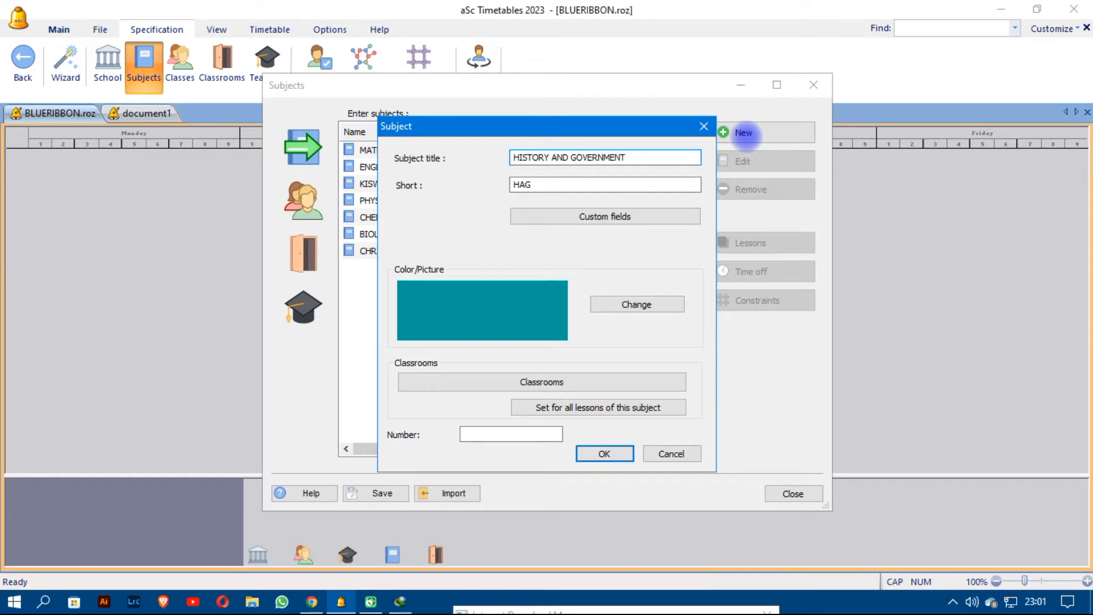
left_click(630, 182)
key("BackSpace")
key("BackSpace")
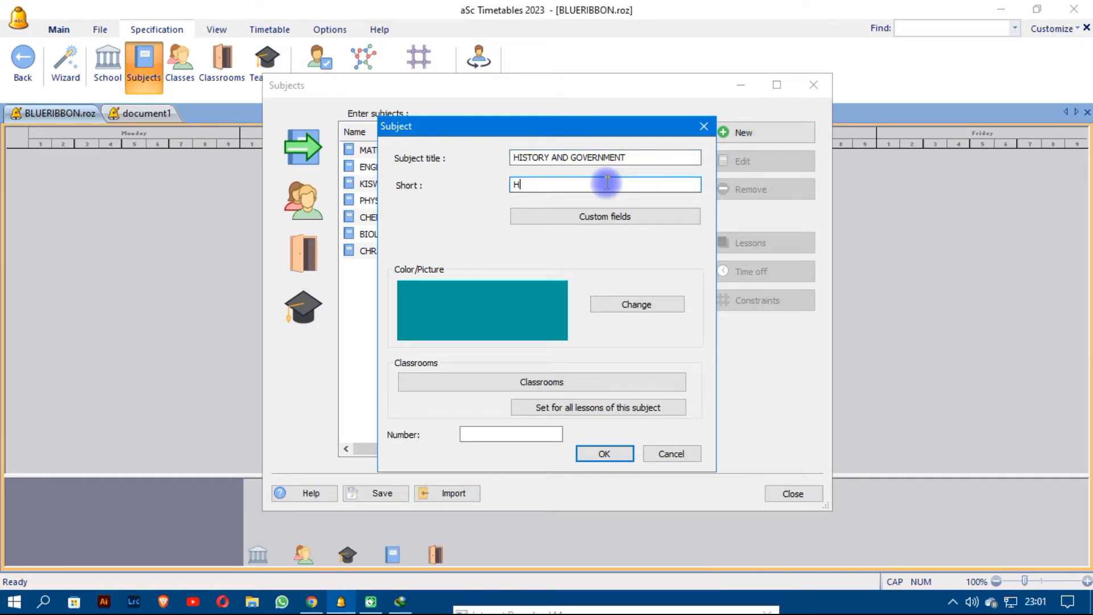
type("IST")
left_click(612, 457)
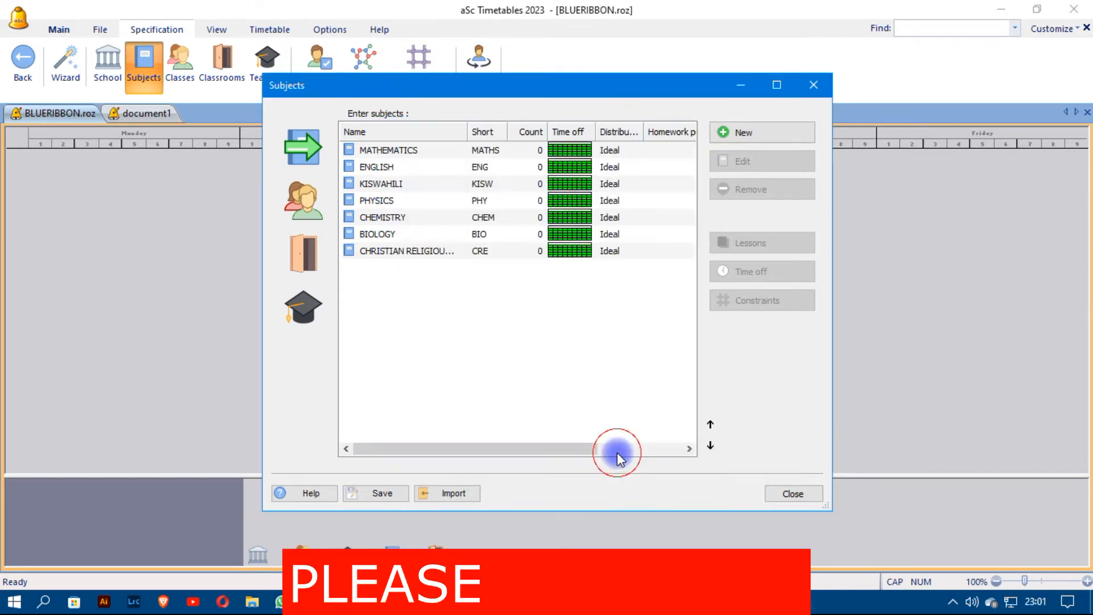
Add a new subject titled BUSINESS STUDIES with the short name BST.
left_click(740, 133)
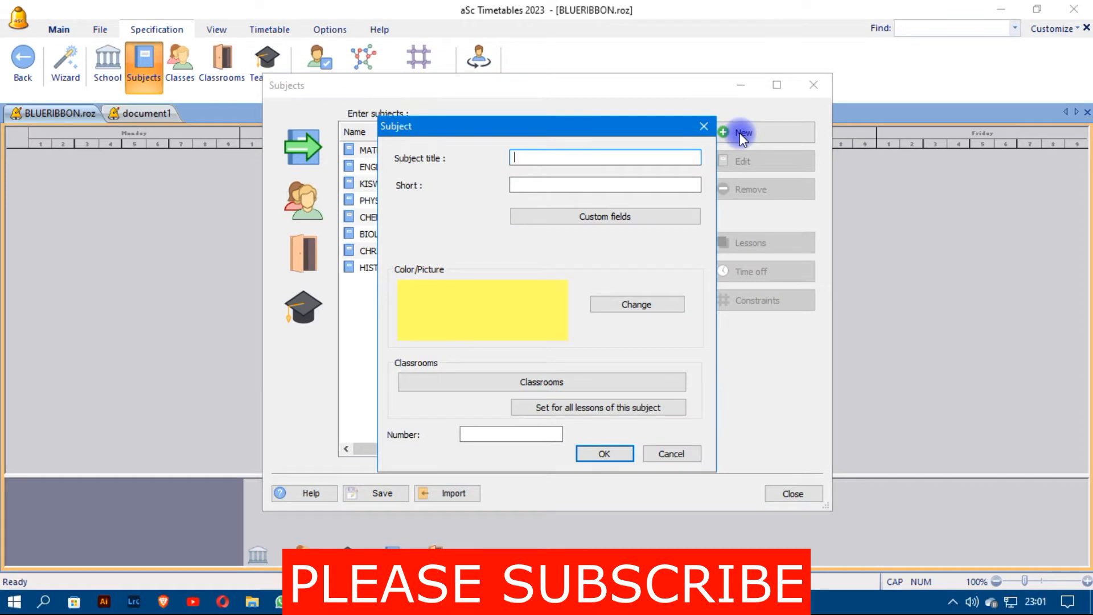
type("BUSINESS STUDIES")
left_click(585, 185)
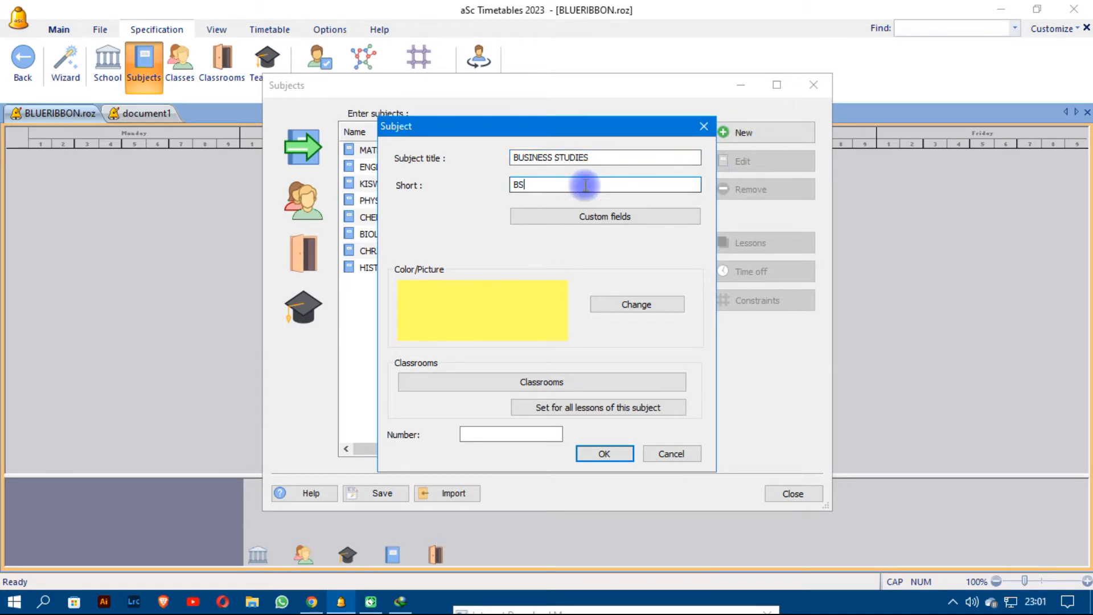
type("T")
left_click(592, 451)
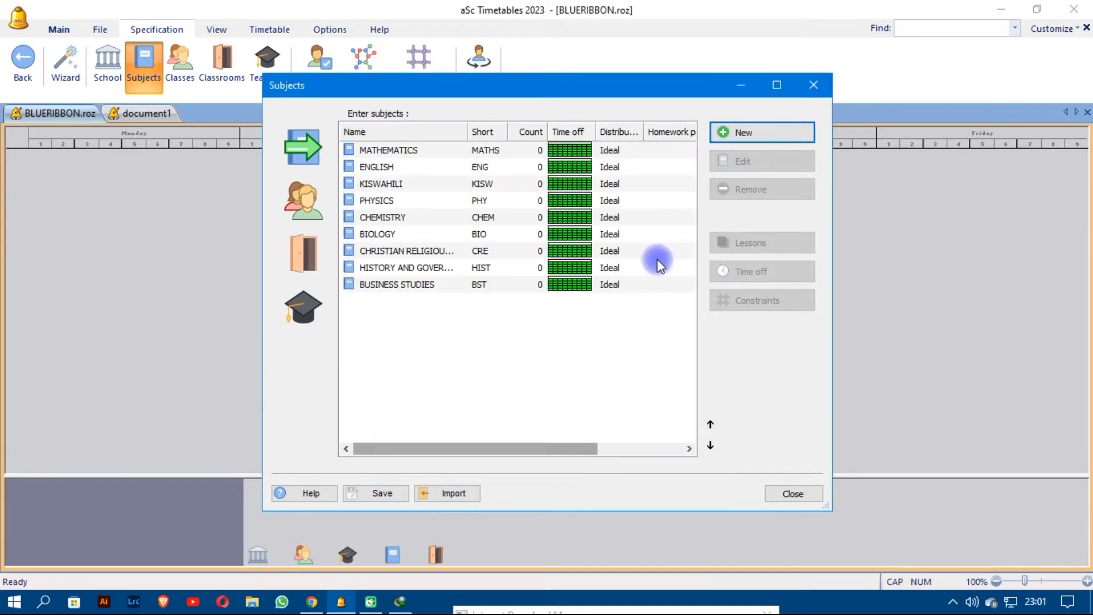
Add a new subject titled AGRICULTURE with the short name AGRI.
left_click(749, 130)
type("AGRICULT")
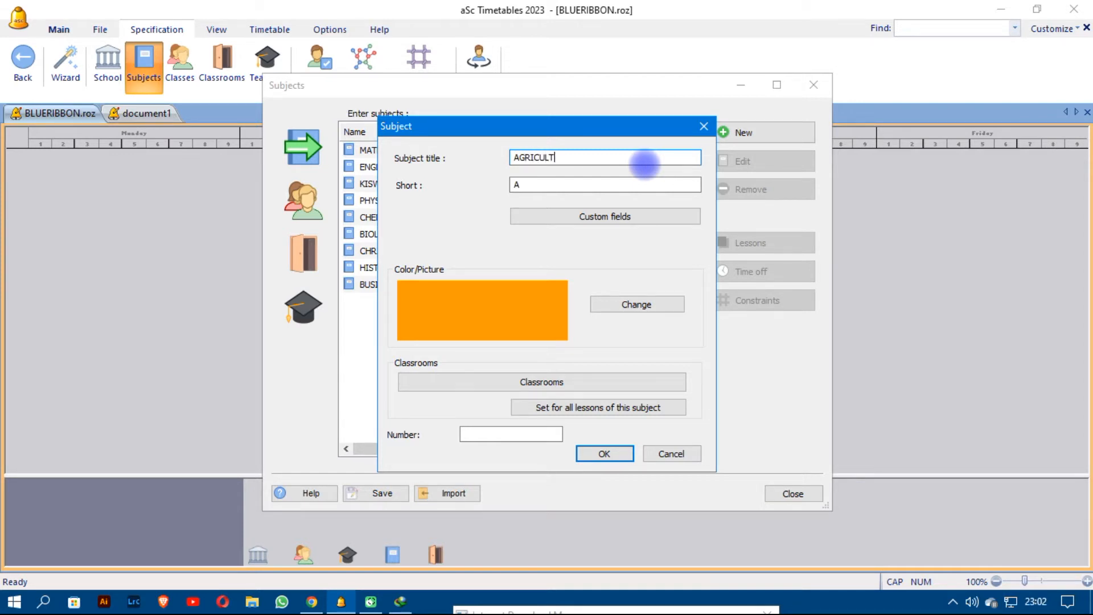
type("URE")
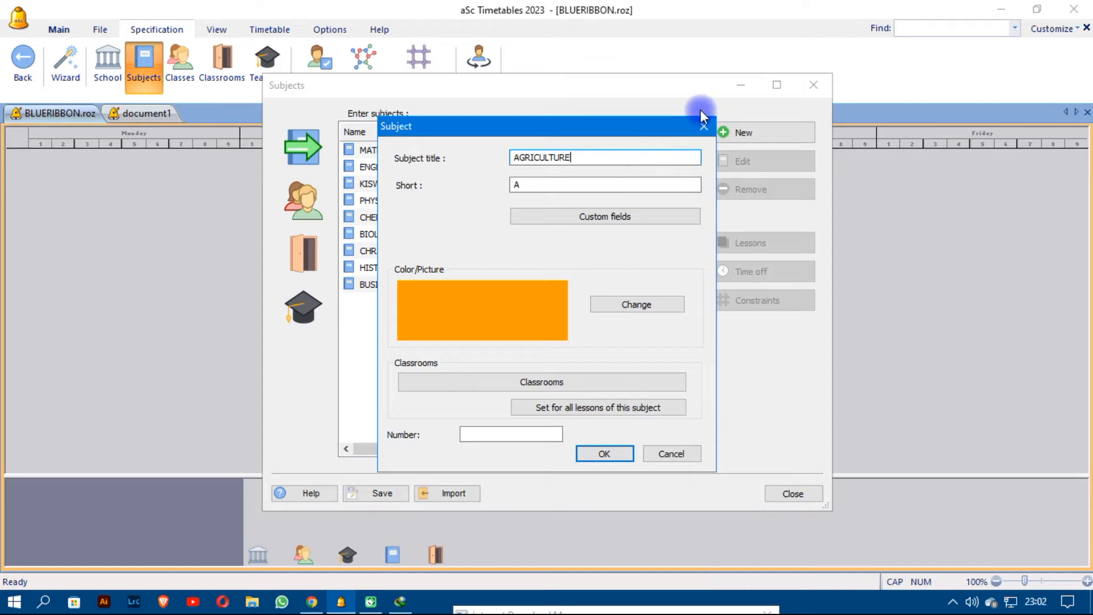
left_click(543, 183)
type("GRI")
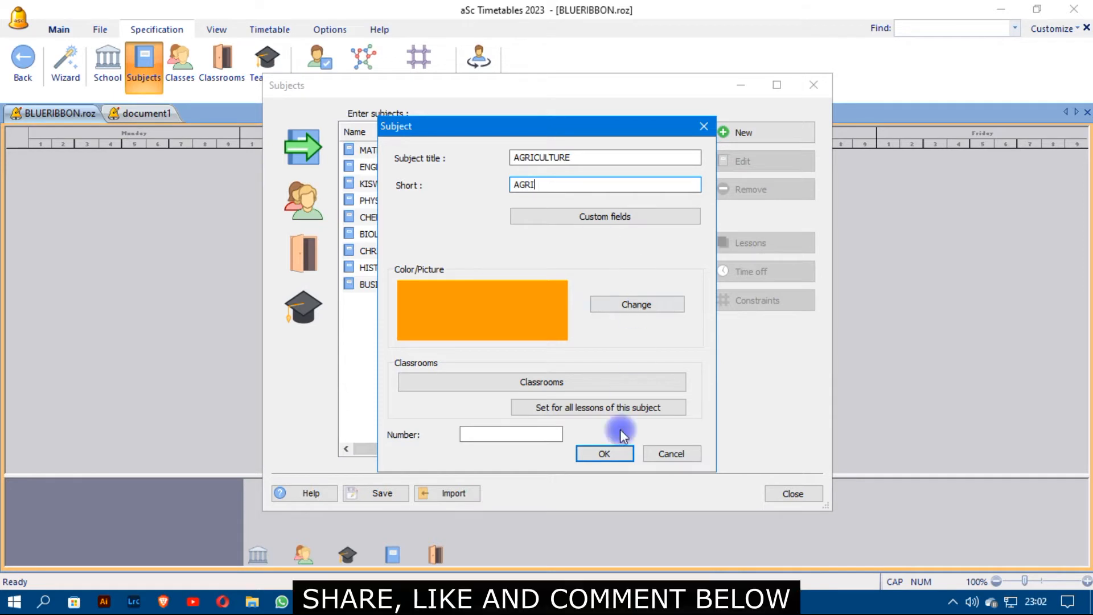
left_click(606, 458)
left_click(380, 171)
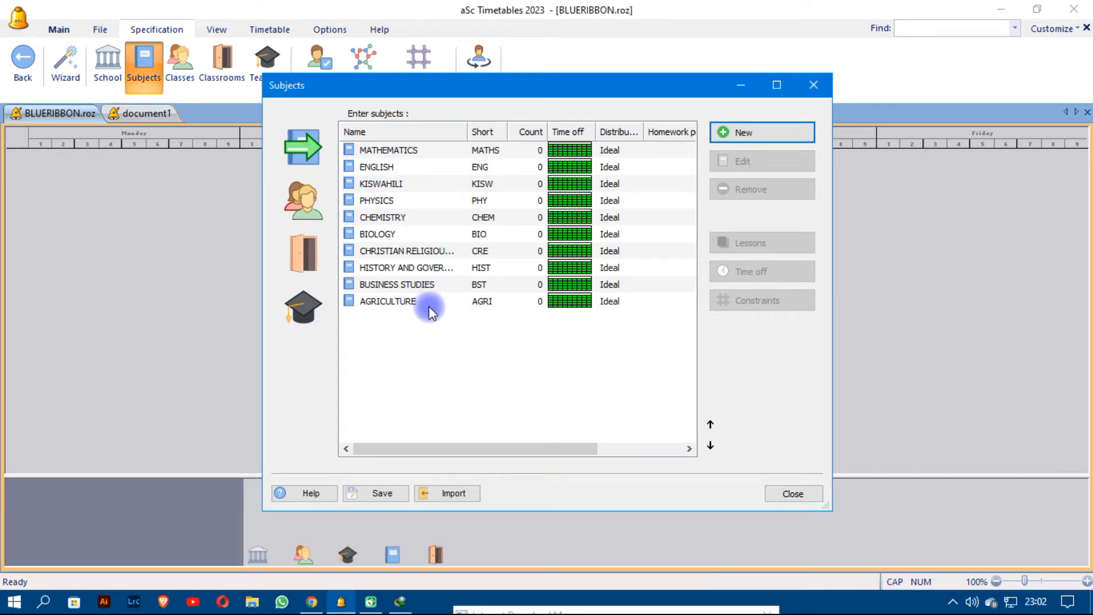
Add a new subject titled GEOGRAPHY with the short name GEO and close the subject list.
left_click(751, 137)
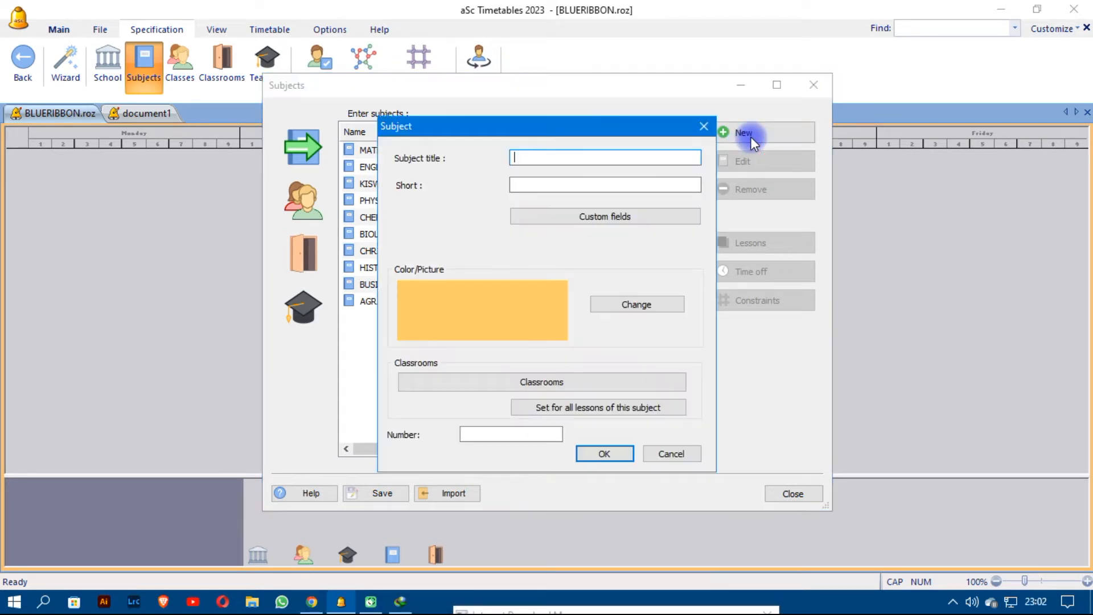
type("GEOGRAPHY")
left_click(541, 184)
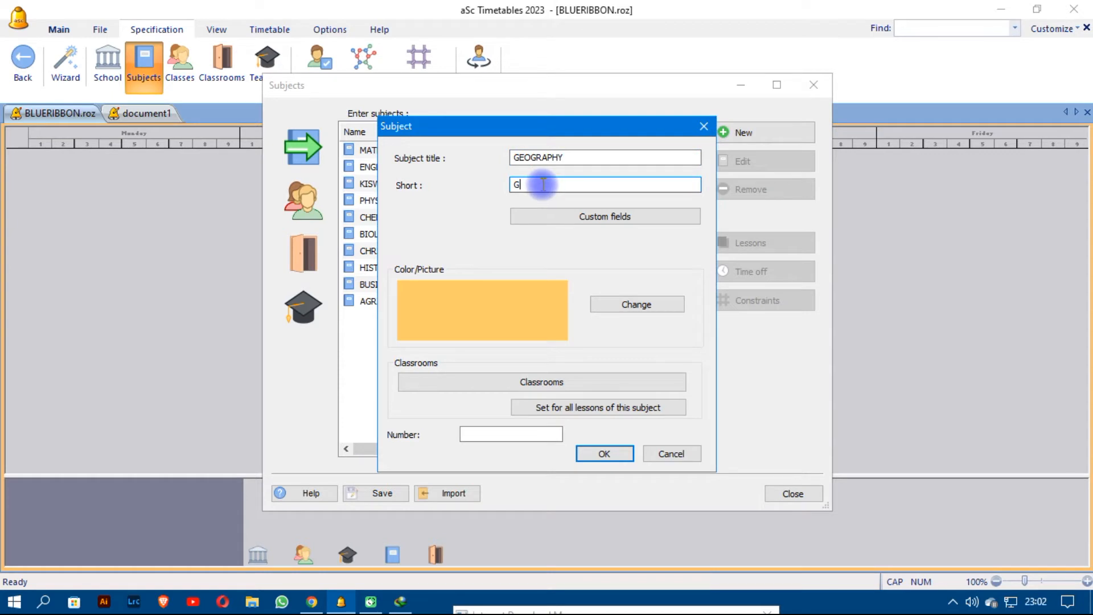
type("EO")
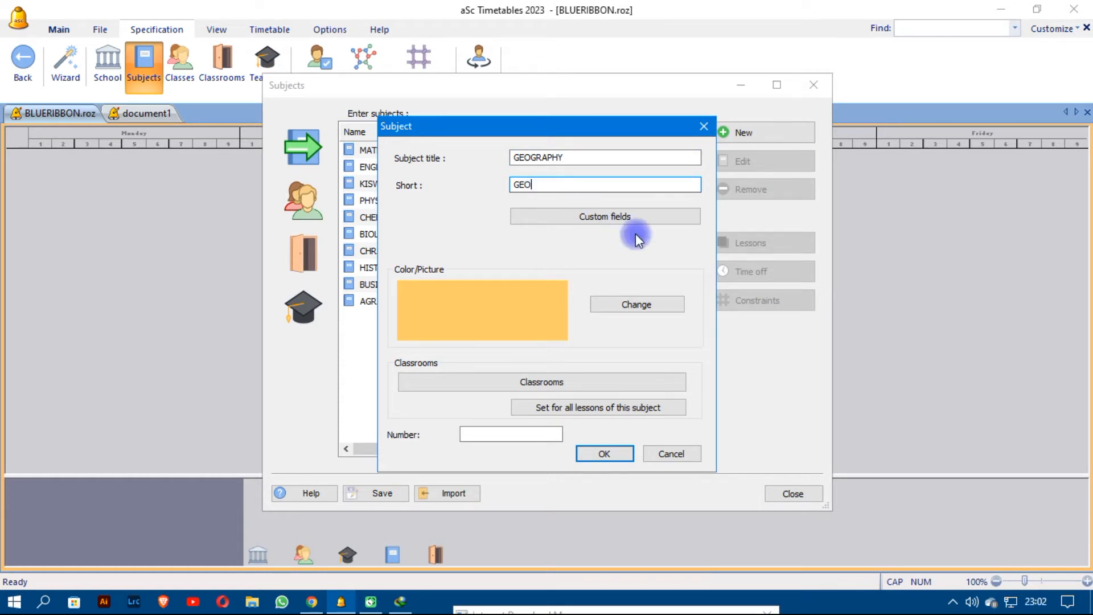
left_click(613, 452)
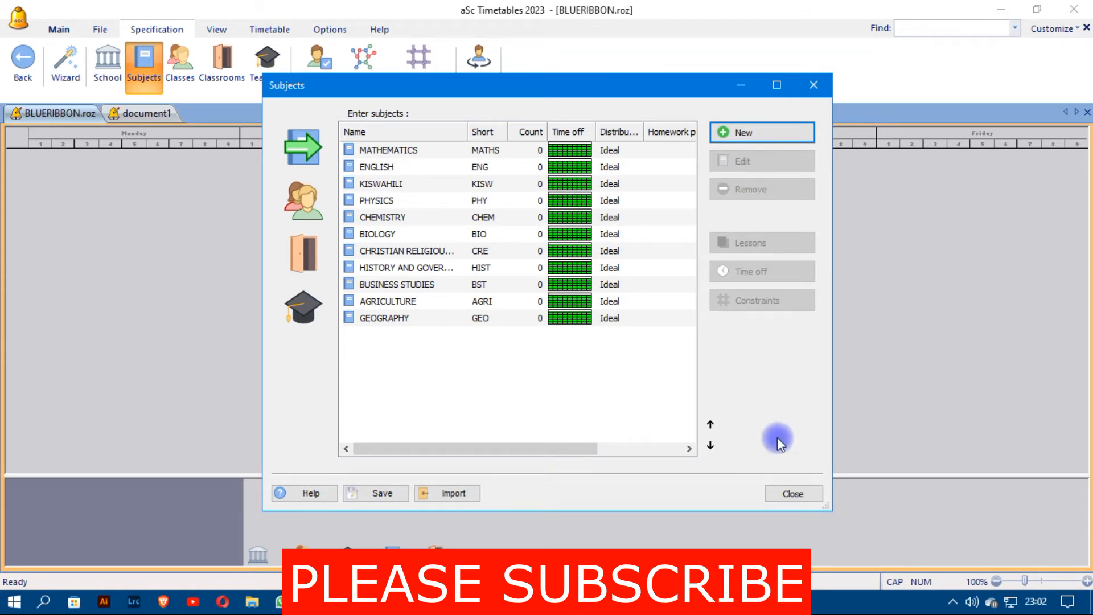
left_click(793, 494)
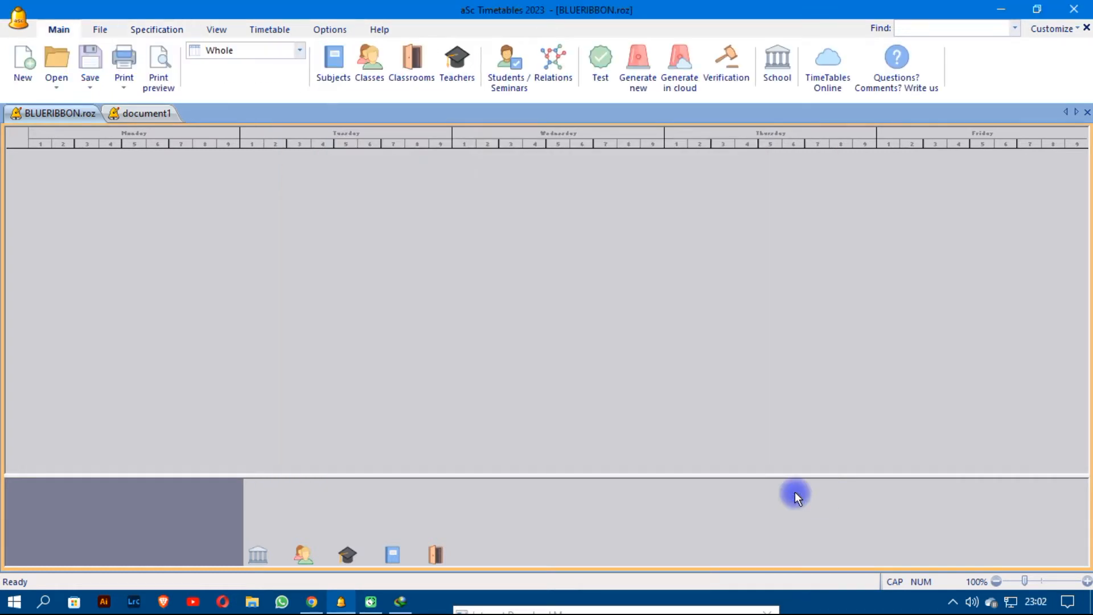
Open the class list and add a class named FORM 1, keeping FORM 1 as its short name.
left_click(158, 31)
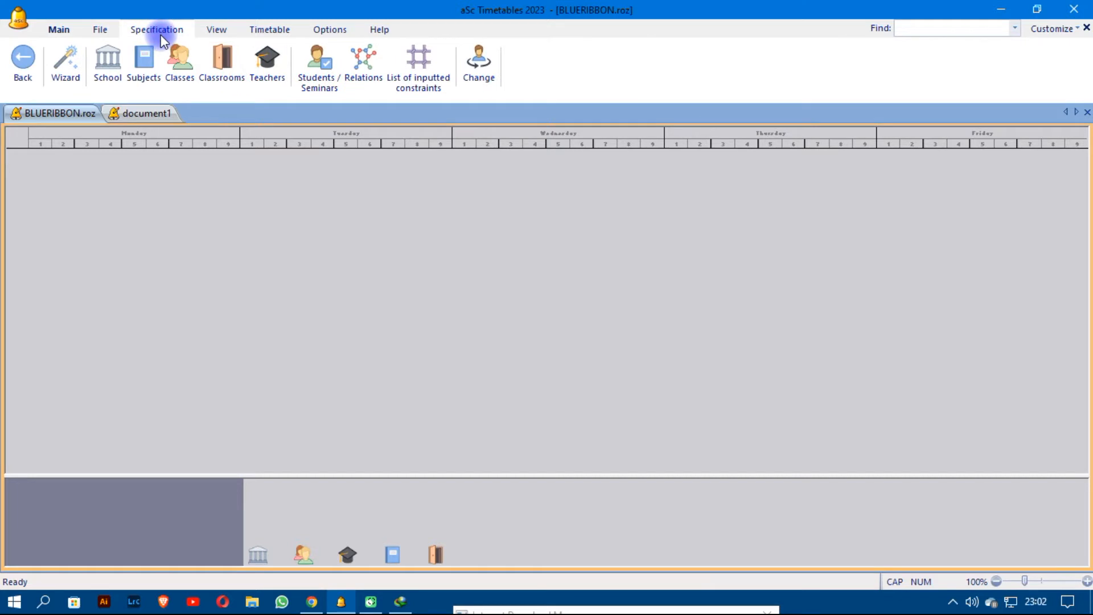
left_click(178, 71)
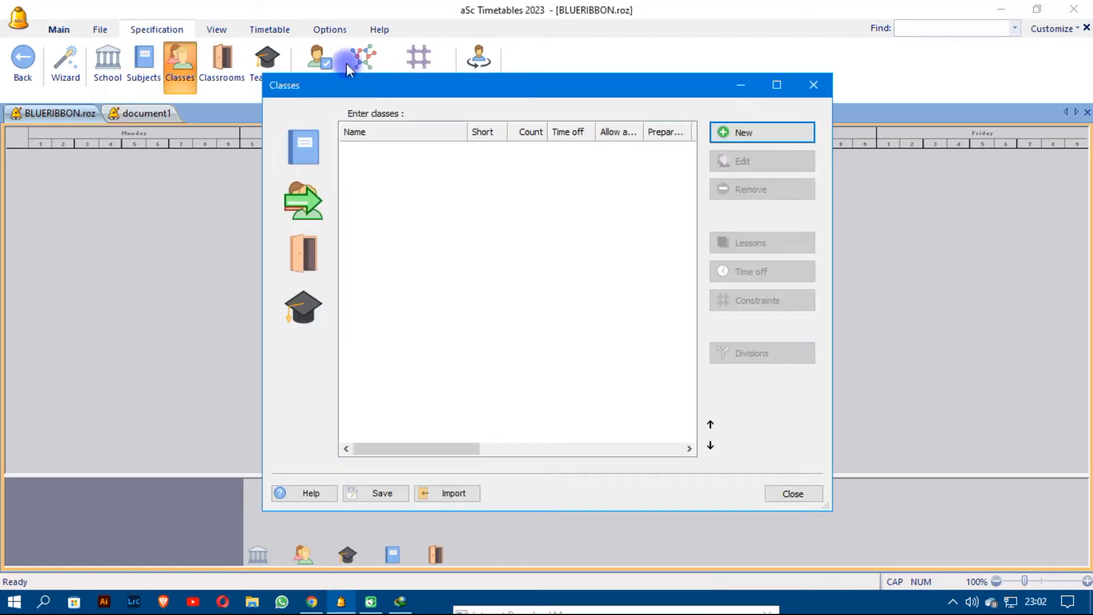
left_click(757, 134)
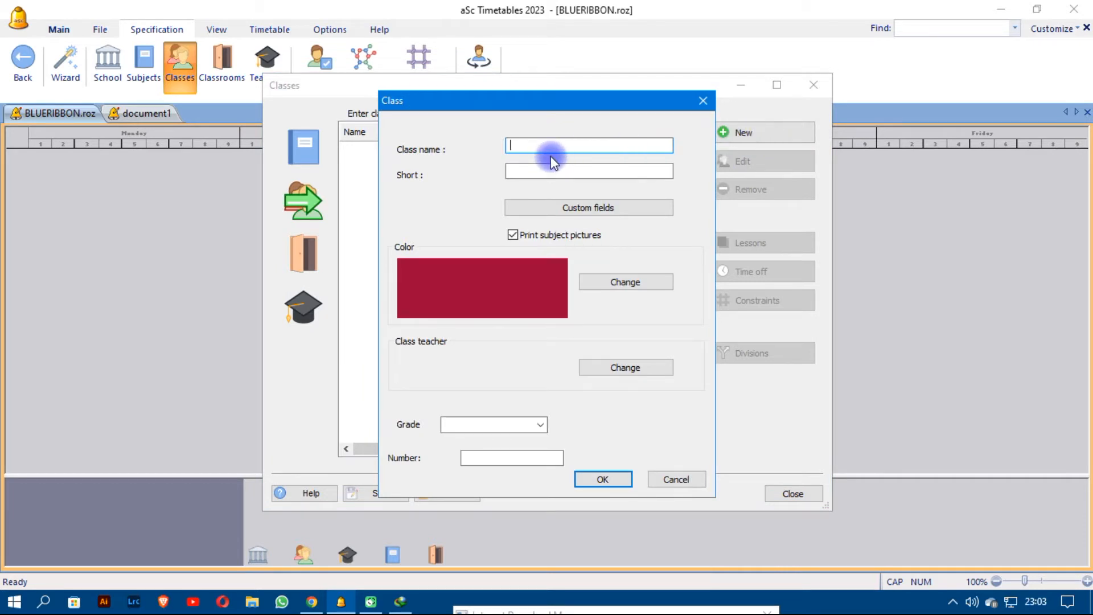
type("FORM 1")
left_click(605, 480)
Add a new class named FORM 2, keeping FORM 2 as its short name.
left_click(759, 135)
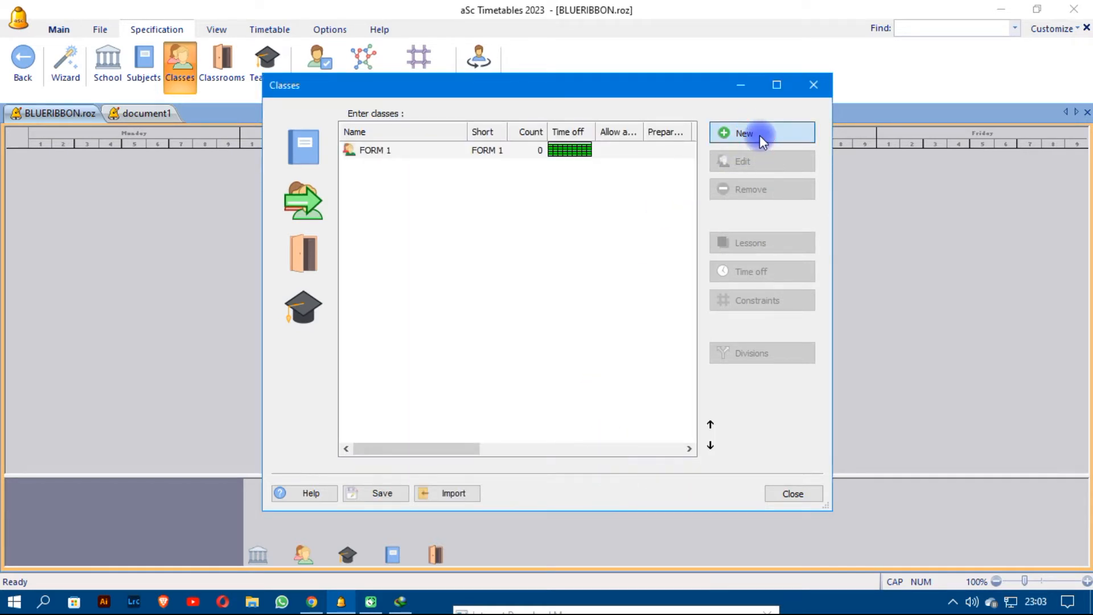
type("FORM ")
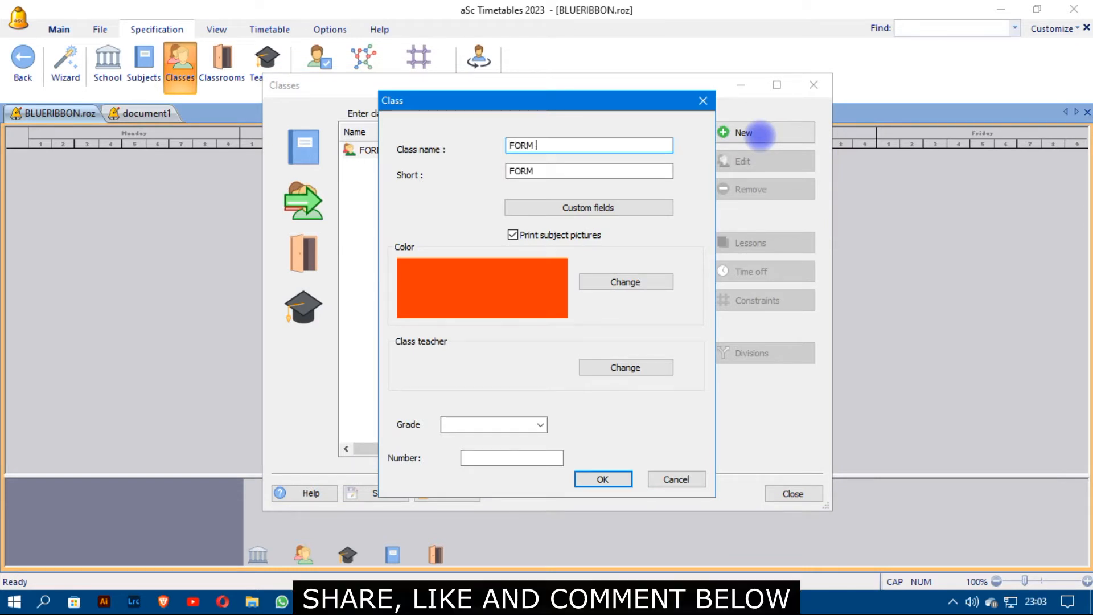
type("T")
key("BackSpace")
type("2")
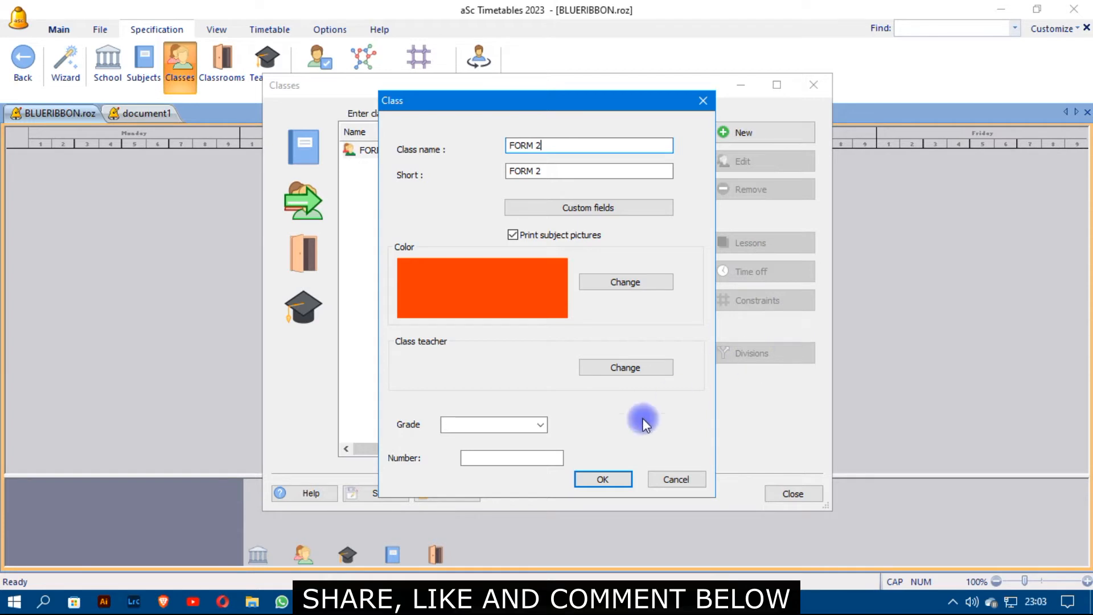
left_click(603, 480)
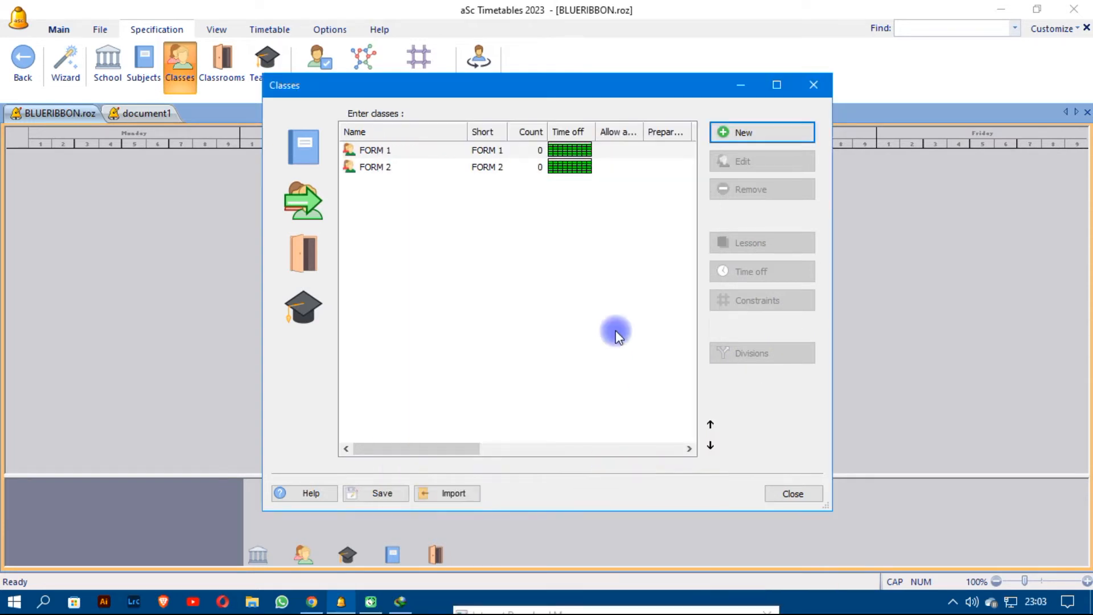
Add a new class named FORM 3, keeping FORM 3 as its short name.
left_click(775, 131)
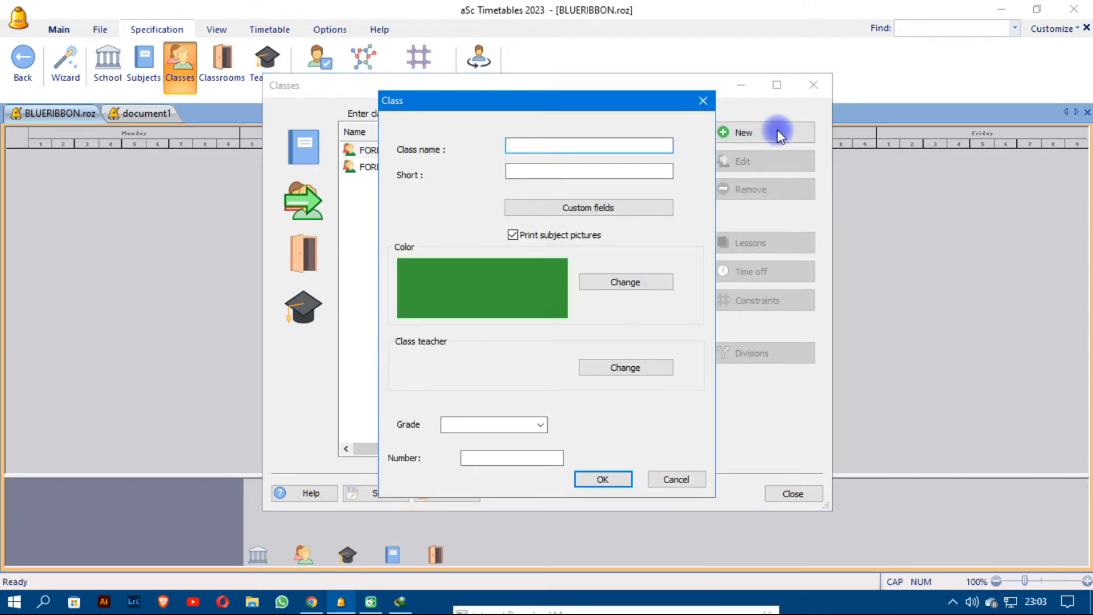
type("FORM 3")
left_click(616, 476)
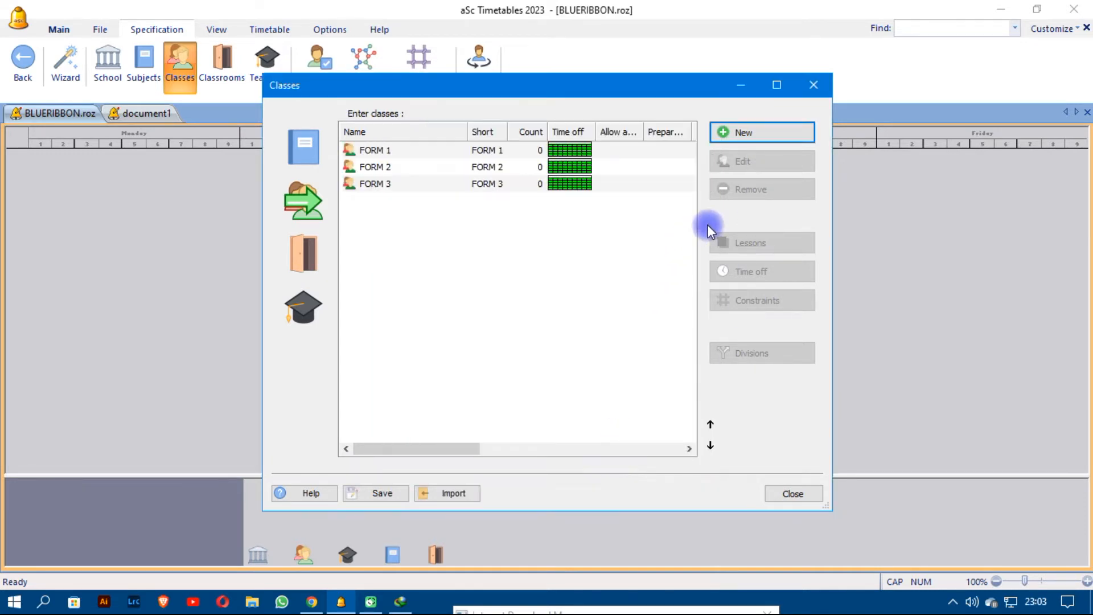
Add a new class named FORM 4, keeping FORM 4 as its short name, and close the class list.
left_click(764, 133)
type("FORM ")
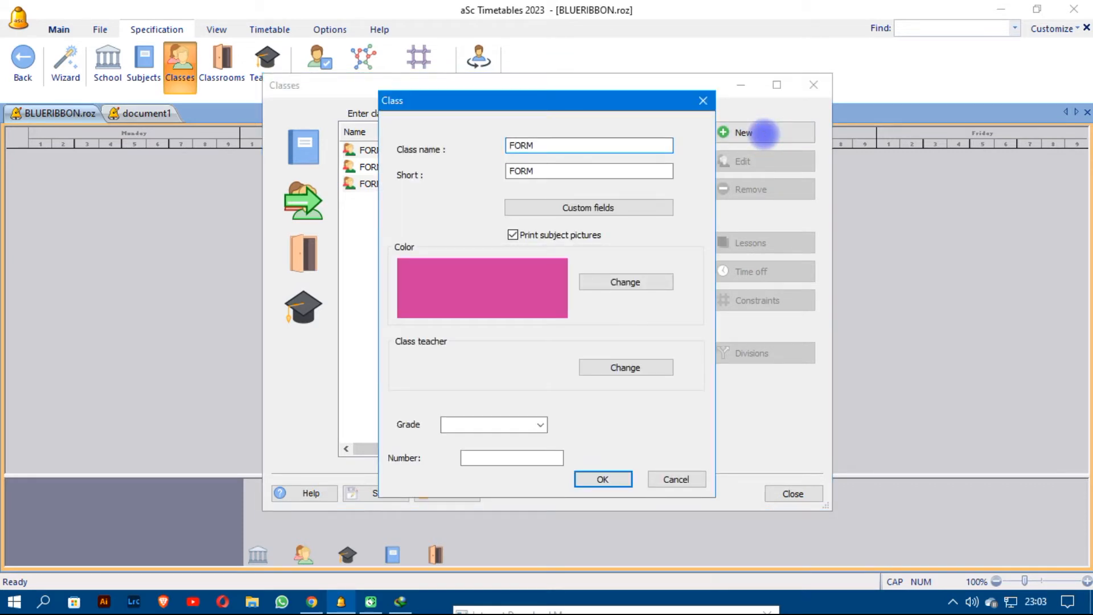
type("4")
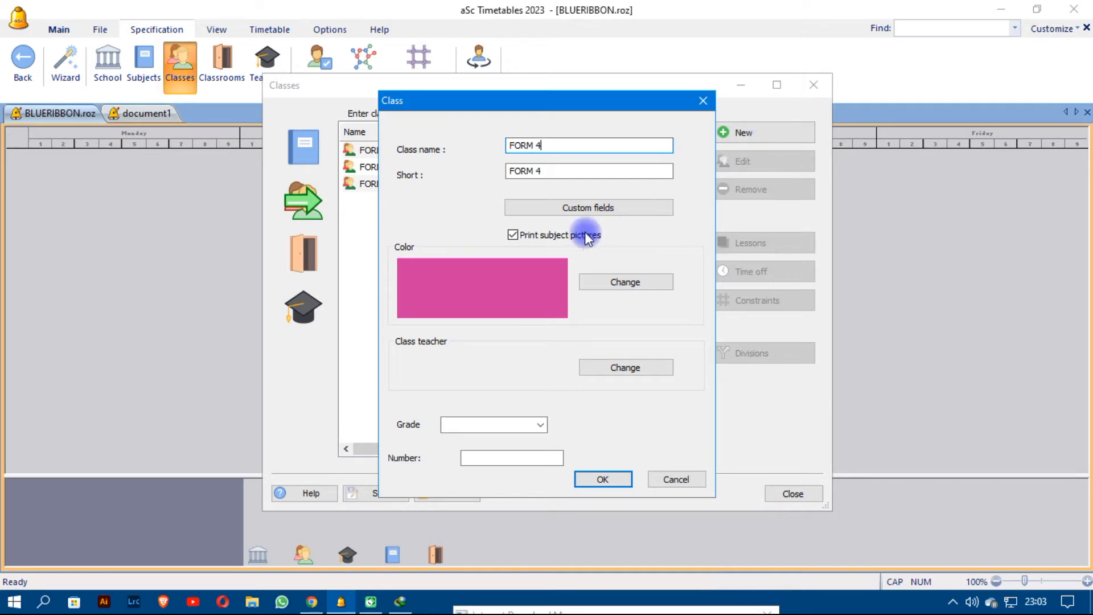
left_click(620, 479)
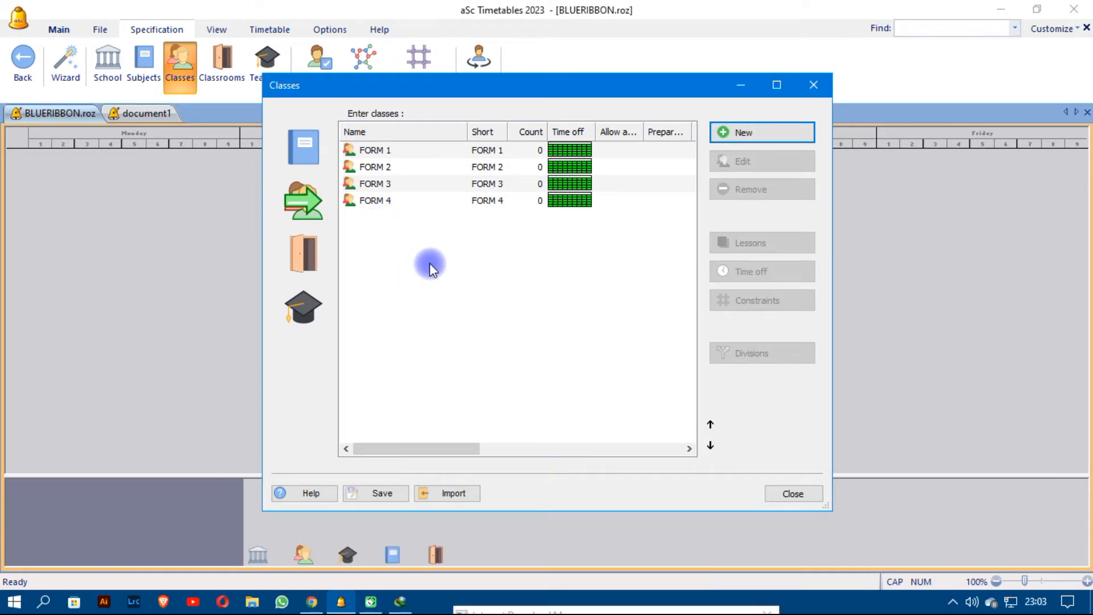
left_click(789, 493)
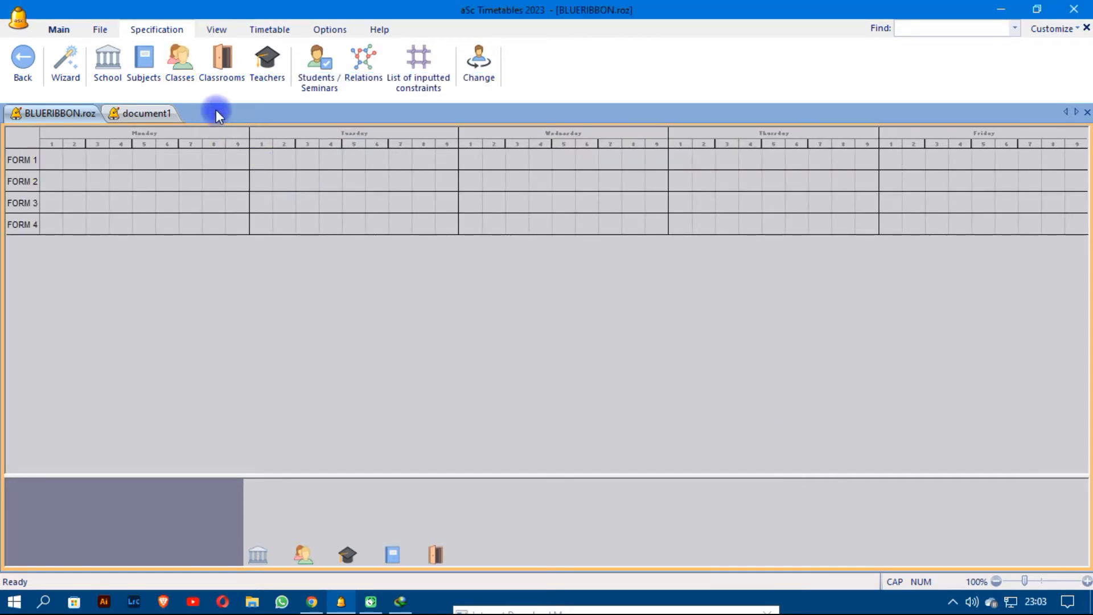
left_click(181, 59)
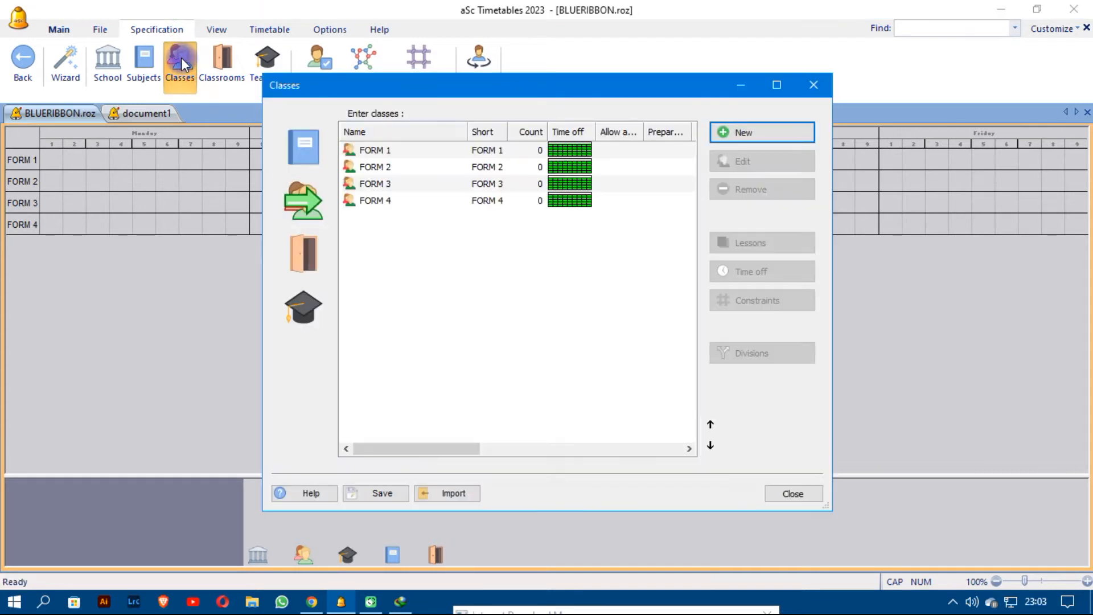
left_click(811, 84)
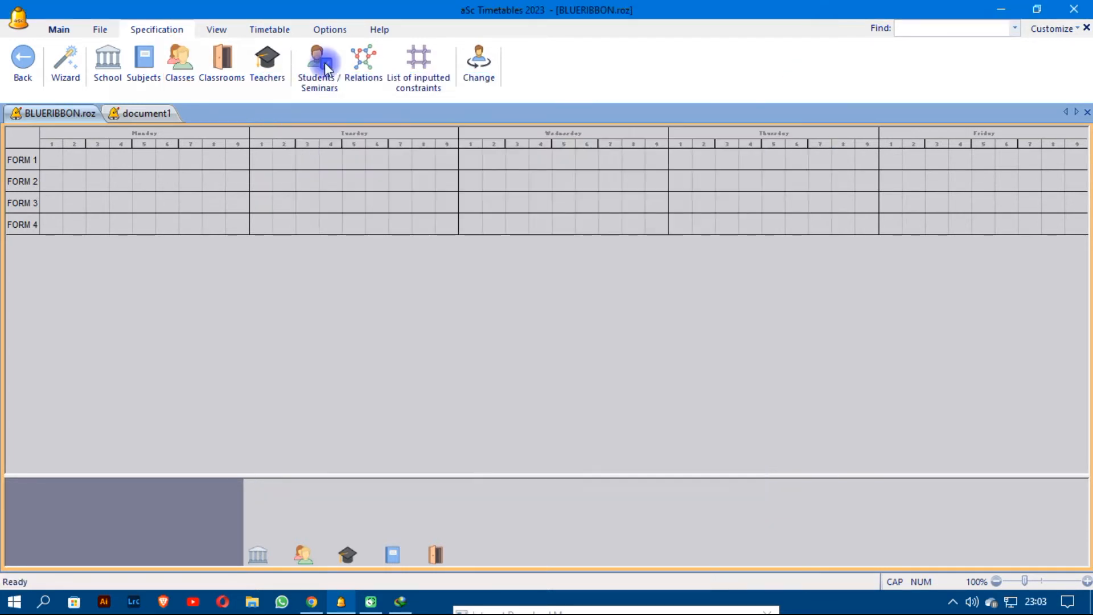
Open the classroom list and add a classroom named LABORATORY with the short name LAB.
left_click(221, 60)
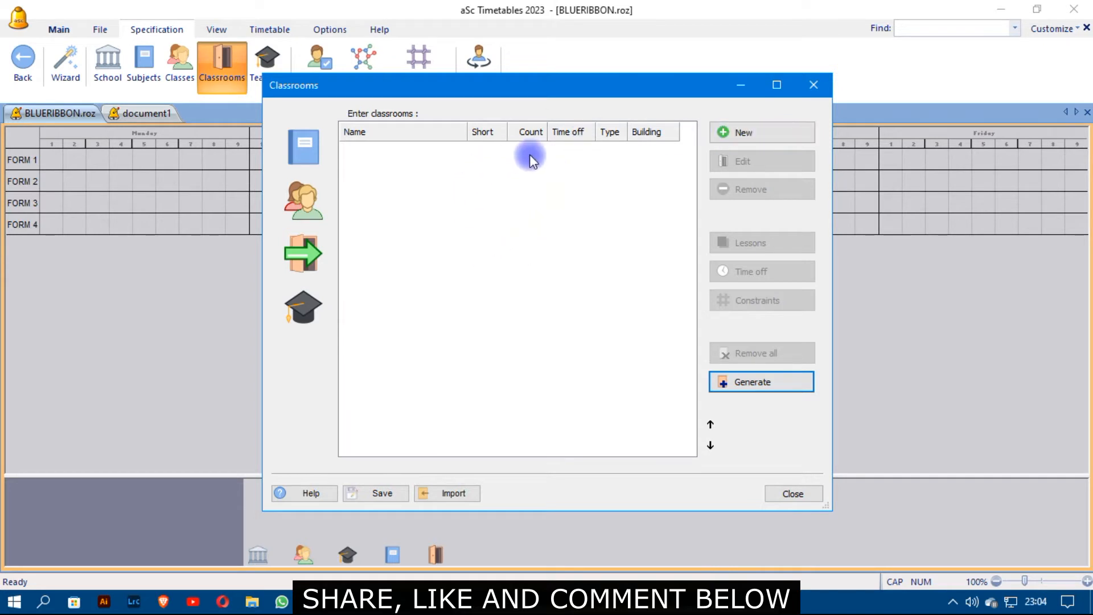
left_click(760, 135)
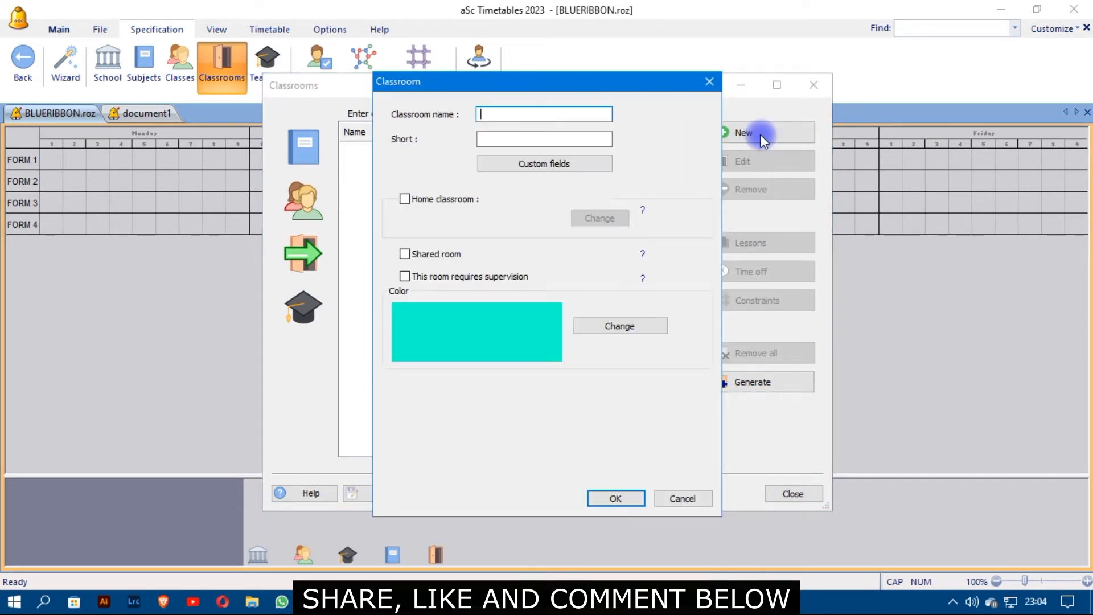
type("LAB")
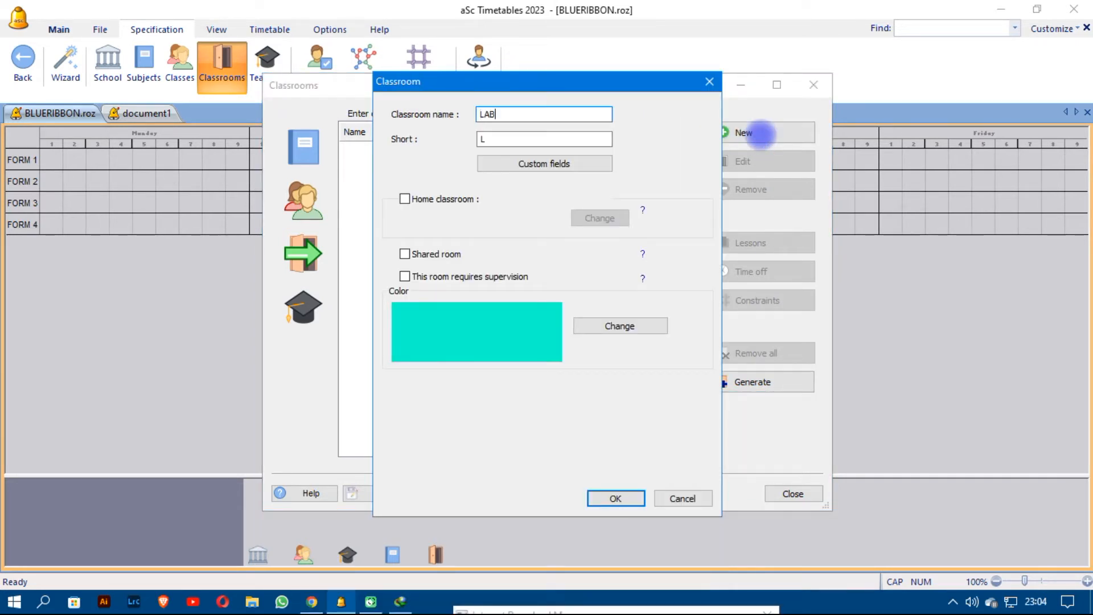
type("ORATORY")
left_click(534, 140)
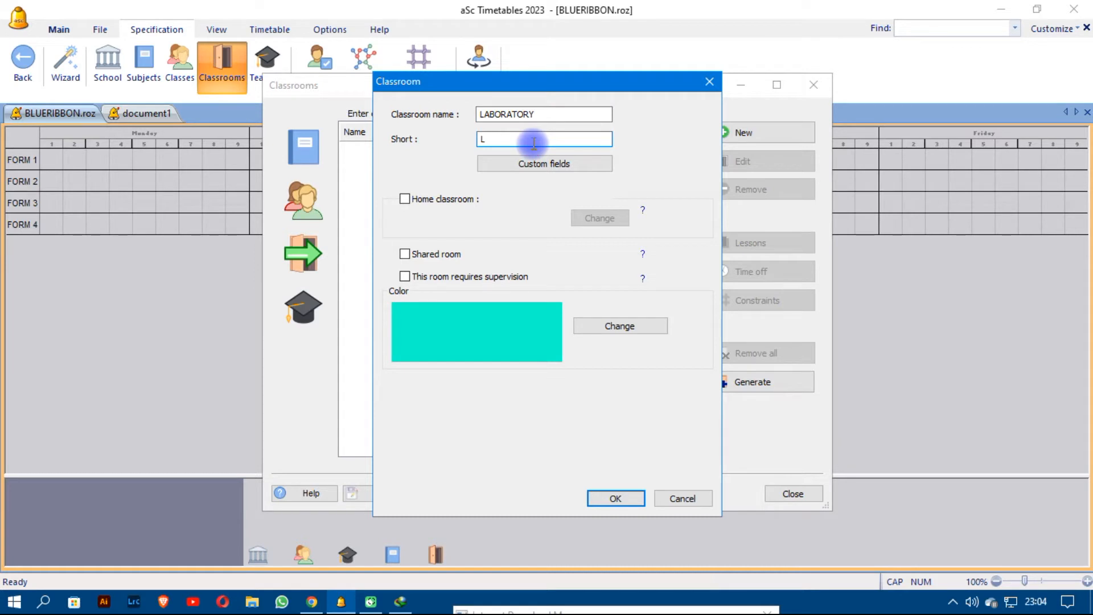
type("AB")
left_click(605, 496)
Add a new classroom named OPTIONALS with the short name OPT and close the classroom list.
left_click(749, 132)
type("OP")
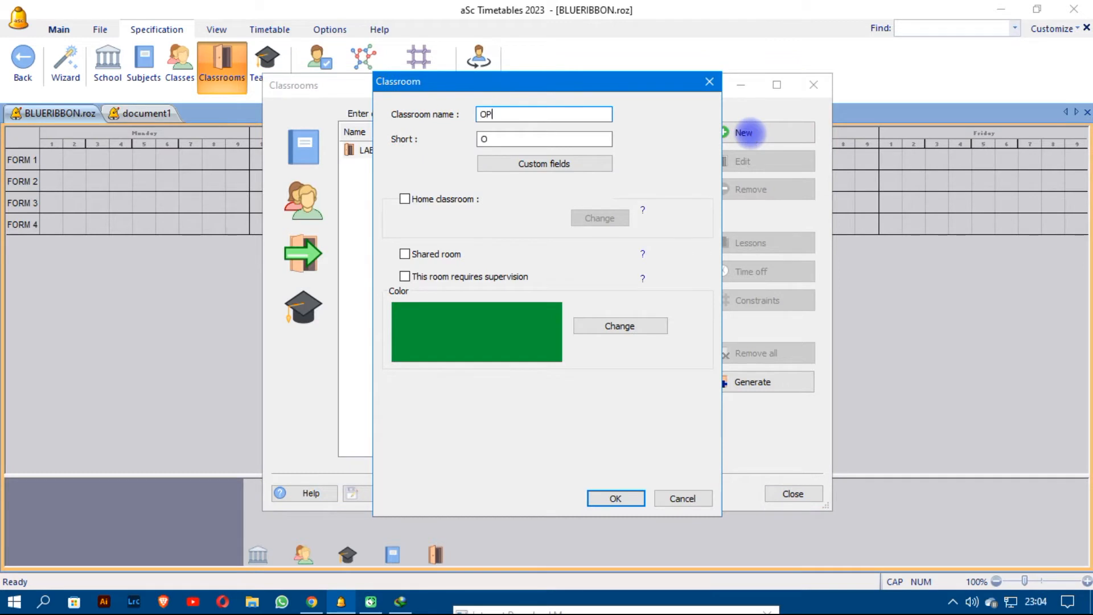
type("TIONALS")
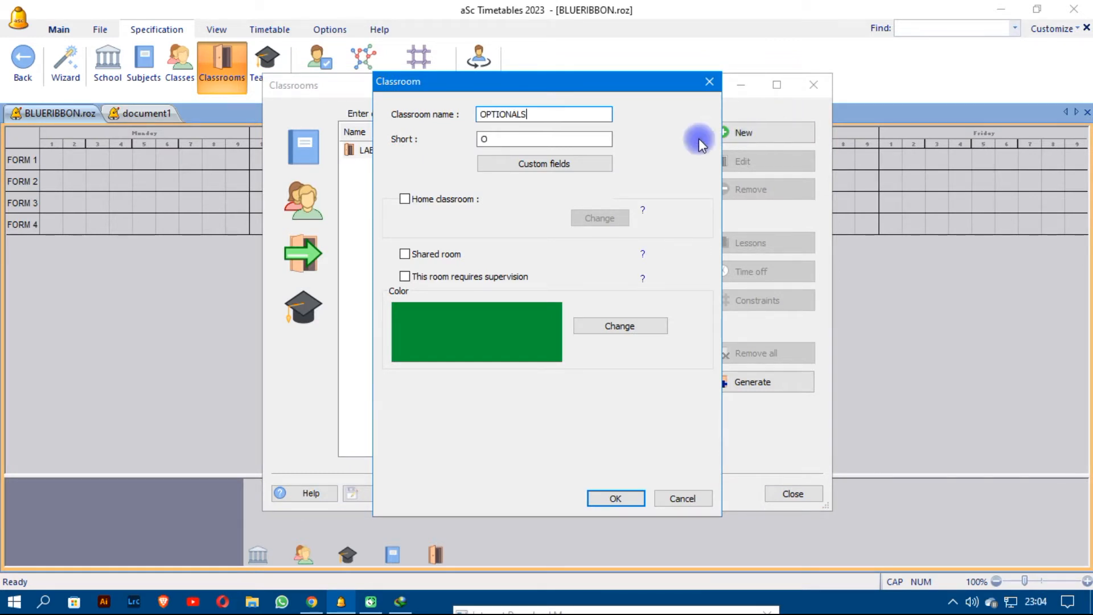
left_click(553, 136)
type("PT")
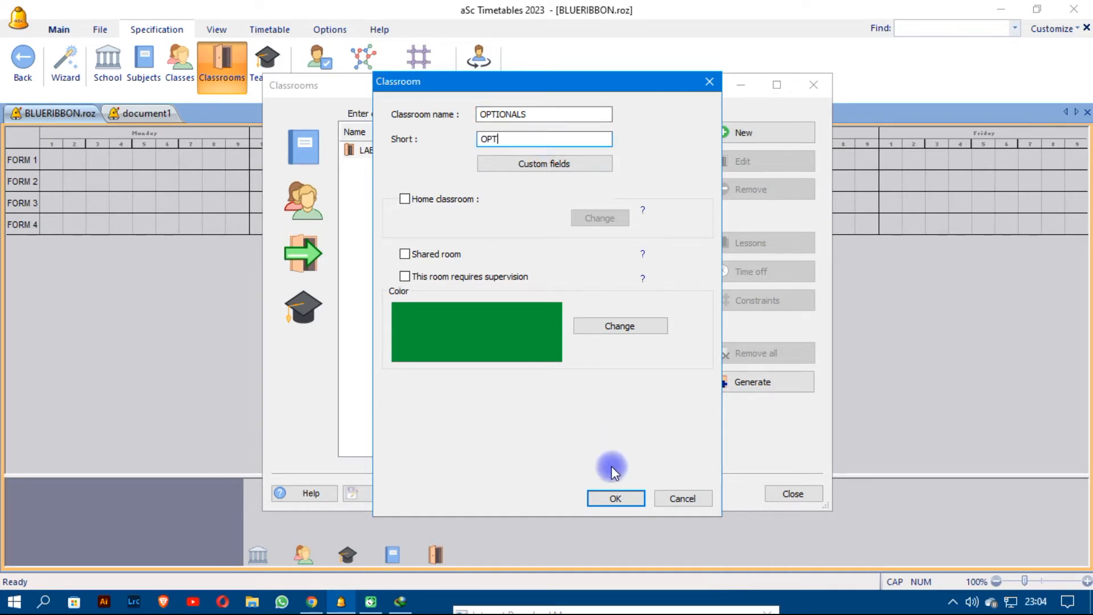
left_click(615, 498)
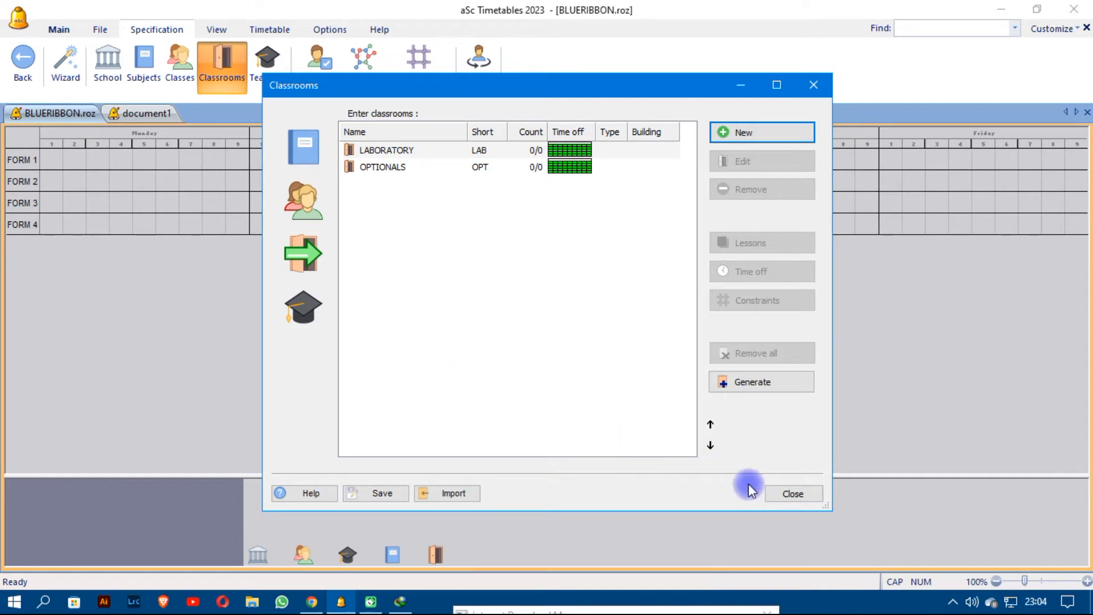
left_click(794, 493)
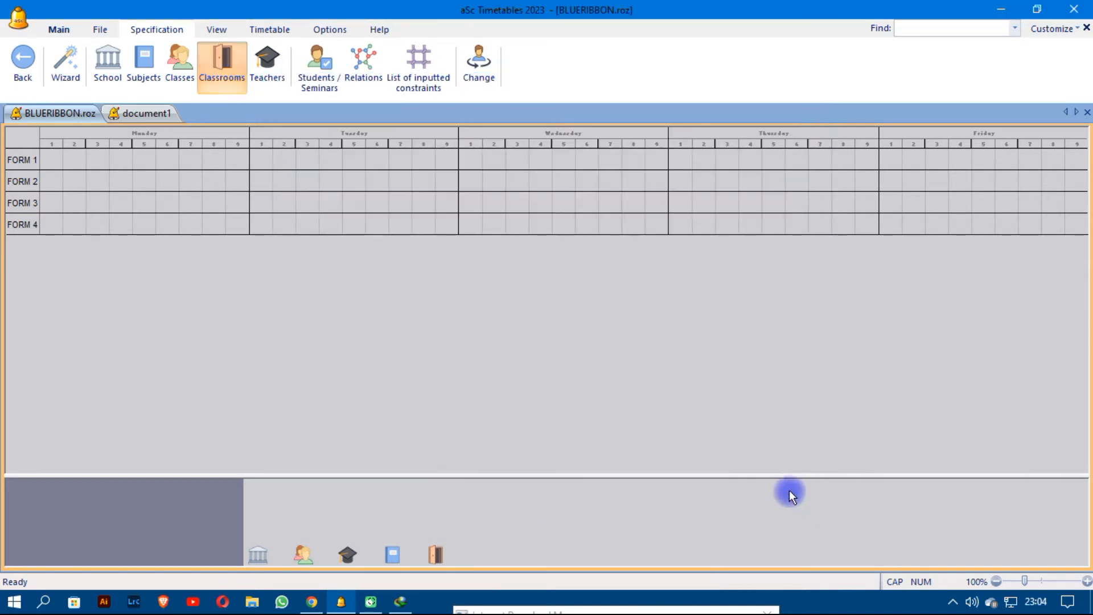
Open the teacher list and add a male teacher with the teacher's name and short name M.D, leaving the contract without lessons.
left_click(272, 71)
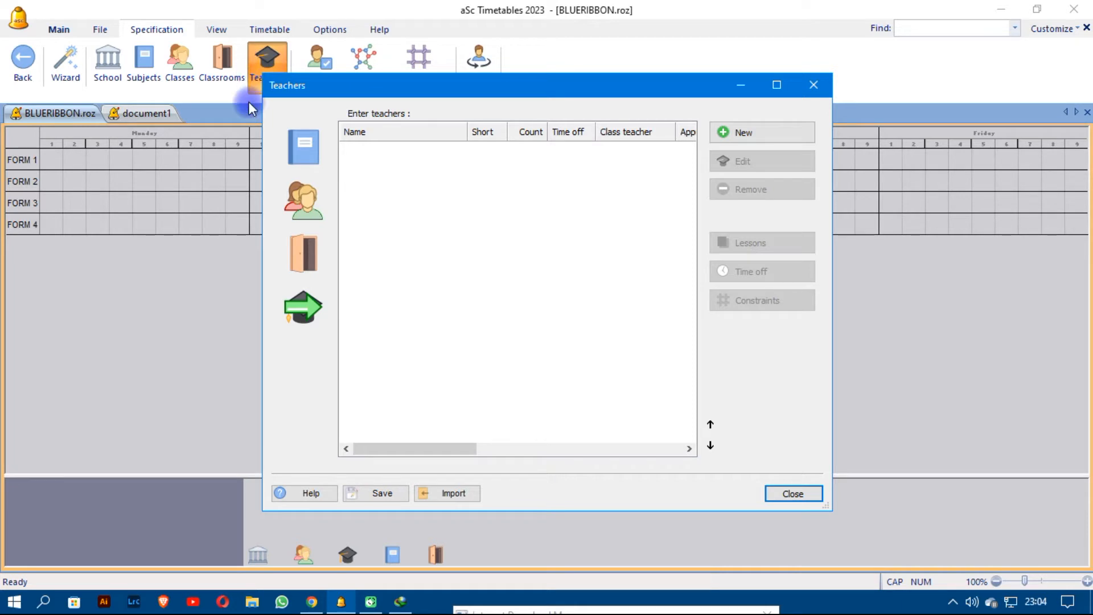
left_click_drag(376, 89, 406, 63)
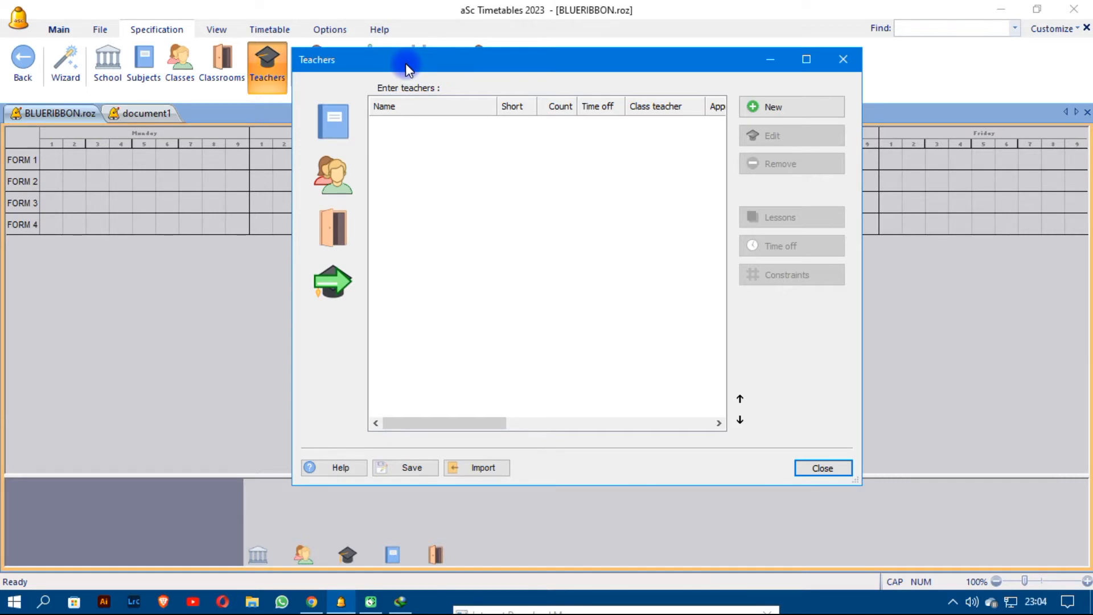
left_click(787, 105)
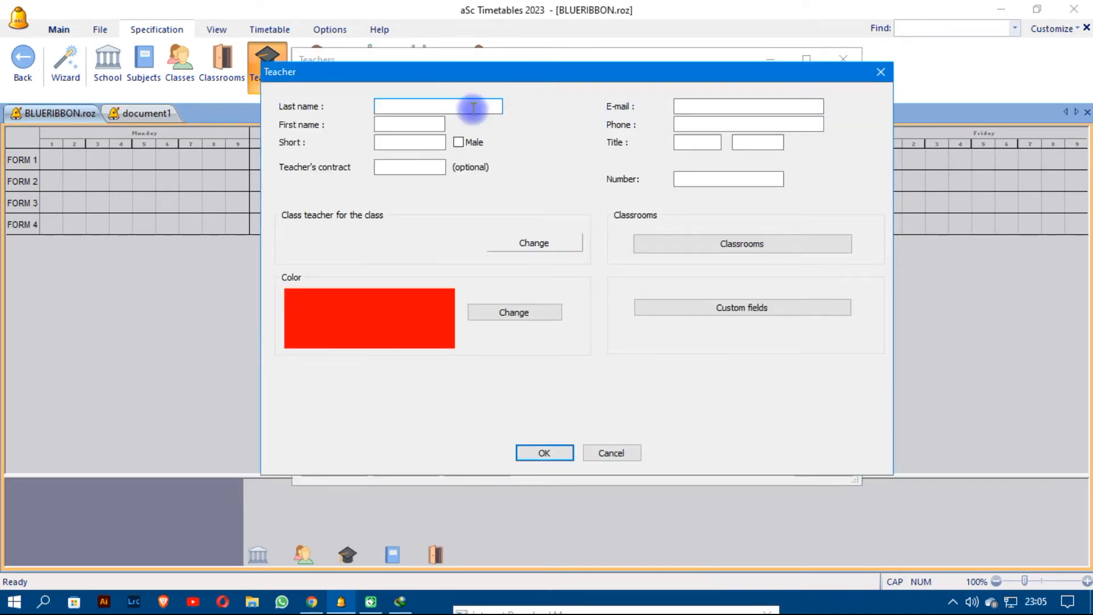
type("MR DAVID")
left_click(403, 144)
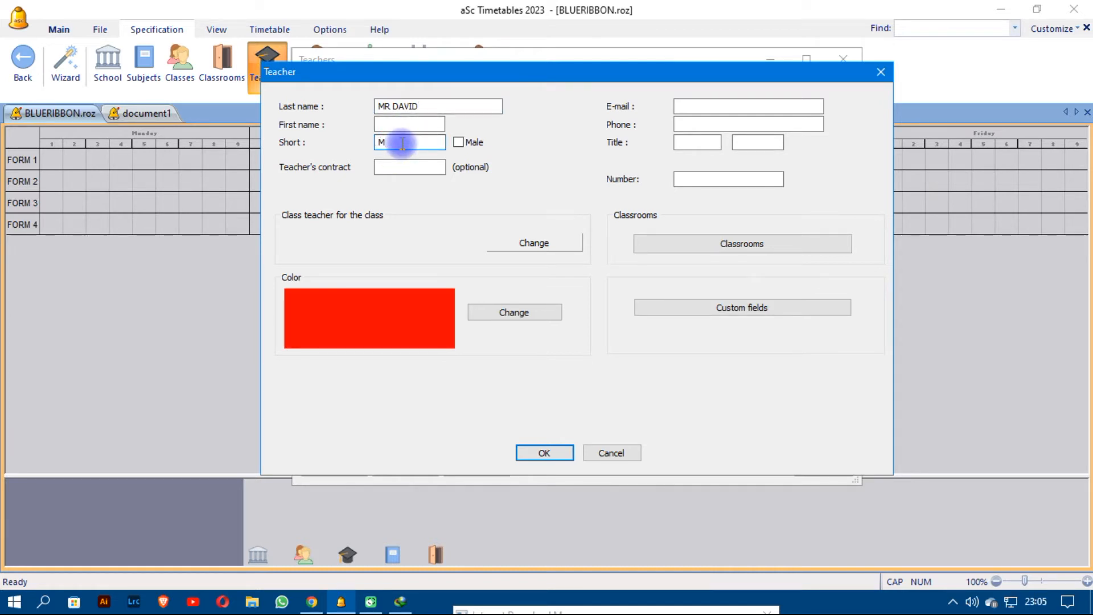
type(".D")
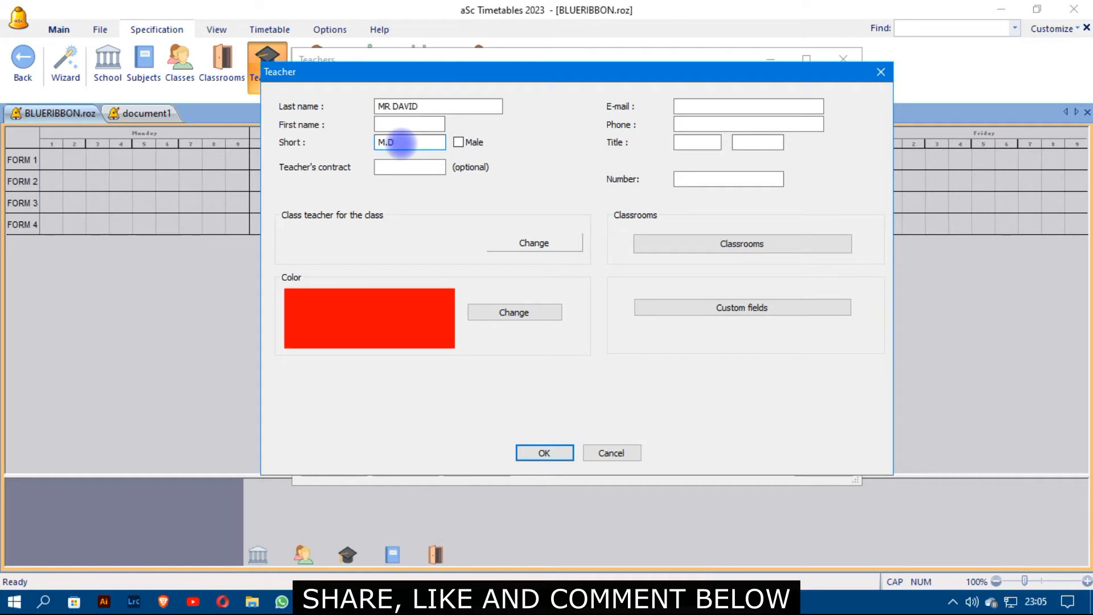
left_click(459, 142)
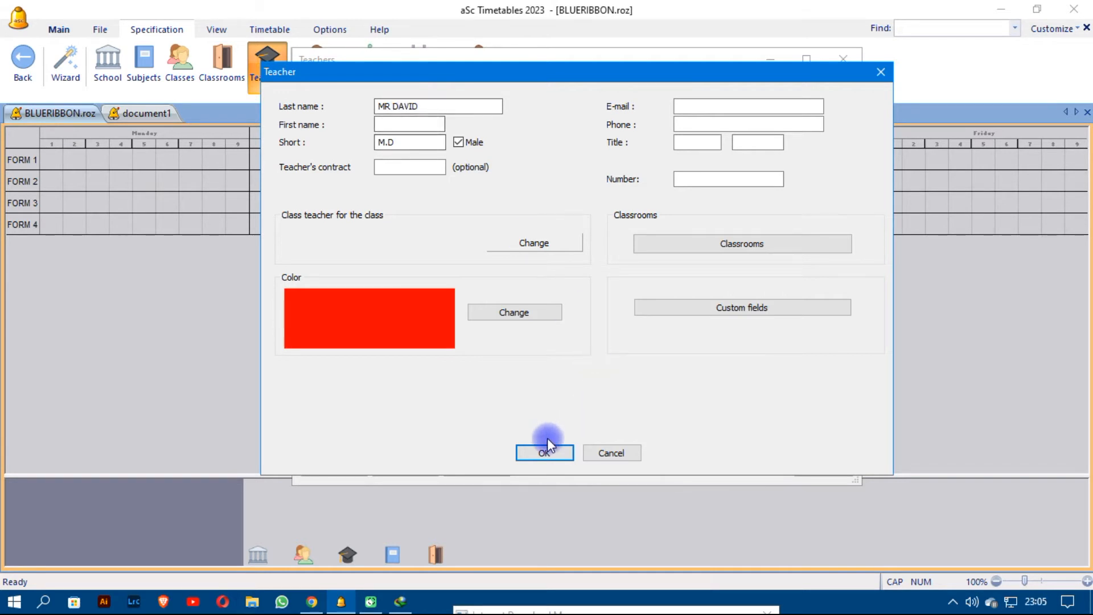
left_click(546, 452)
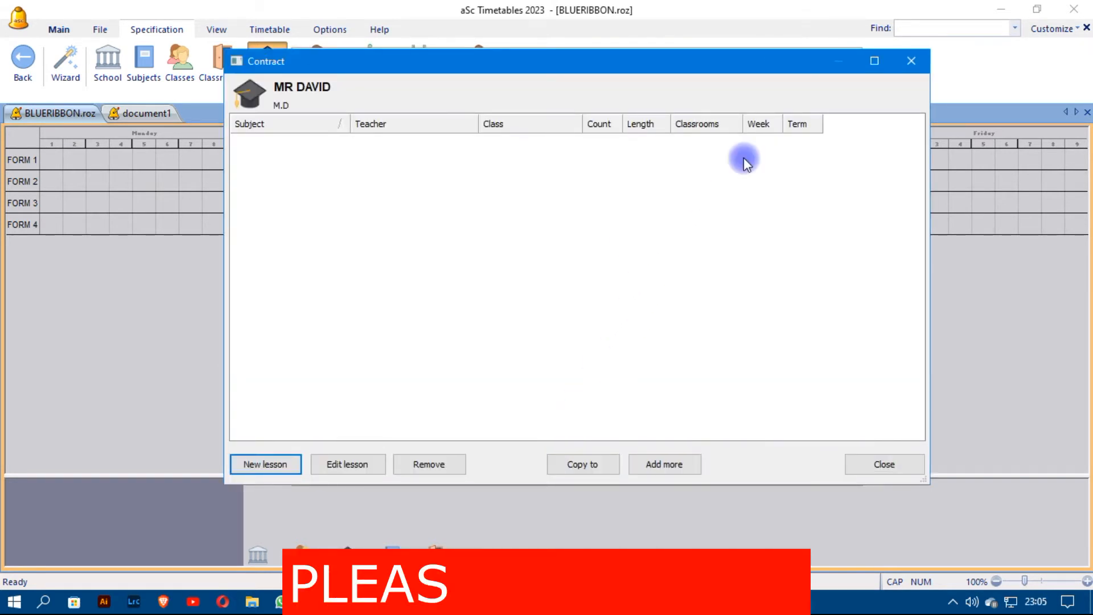
left_click(912, 61)
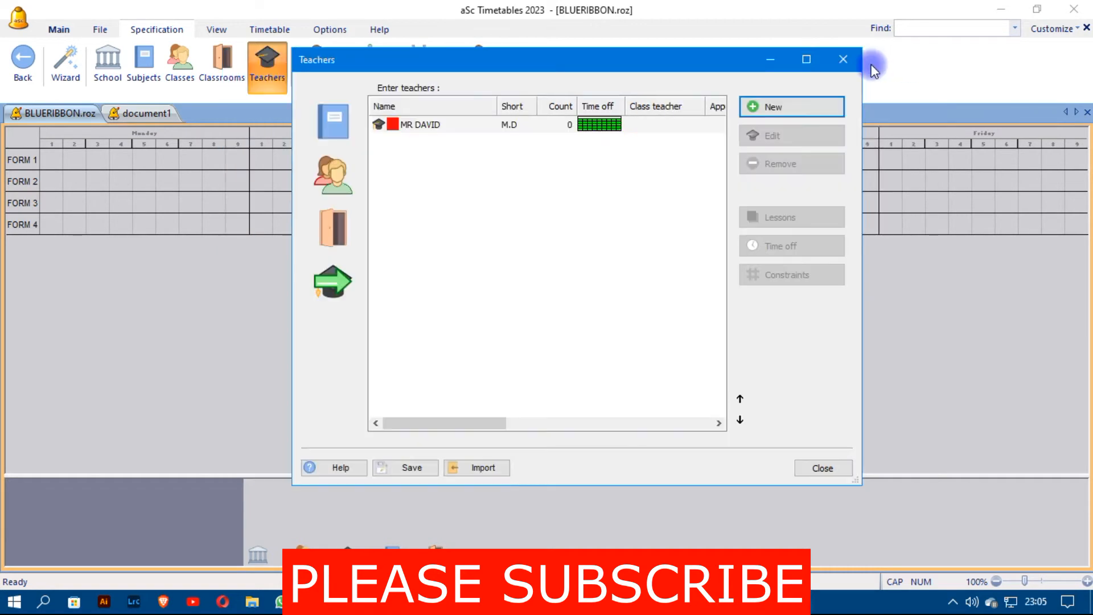
Add a second teacher with the teacher's name and short name M.M, leaving the contract without lessons.
left_click(777, 106)
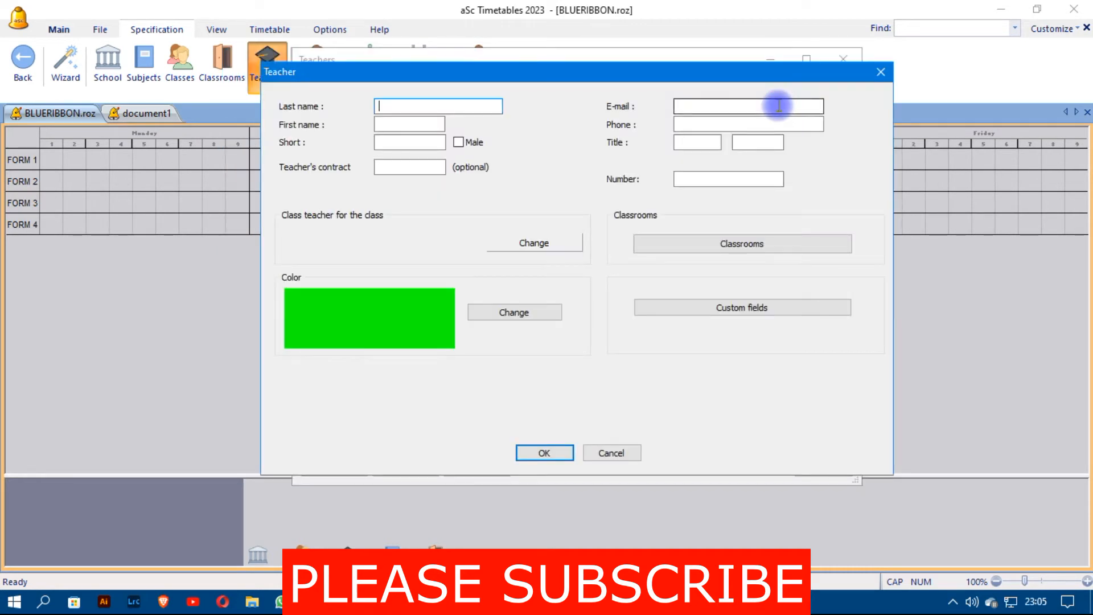
type("MR MAINA")
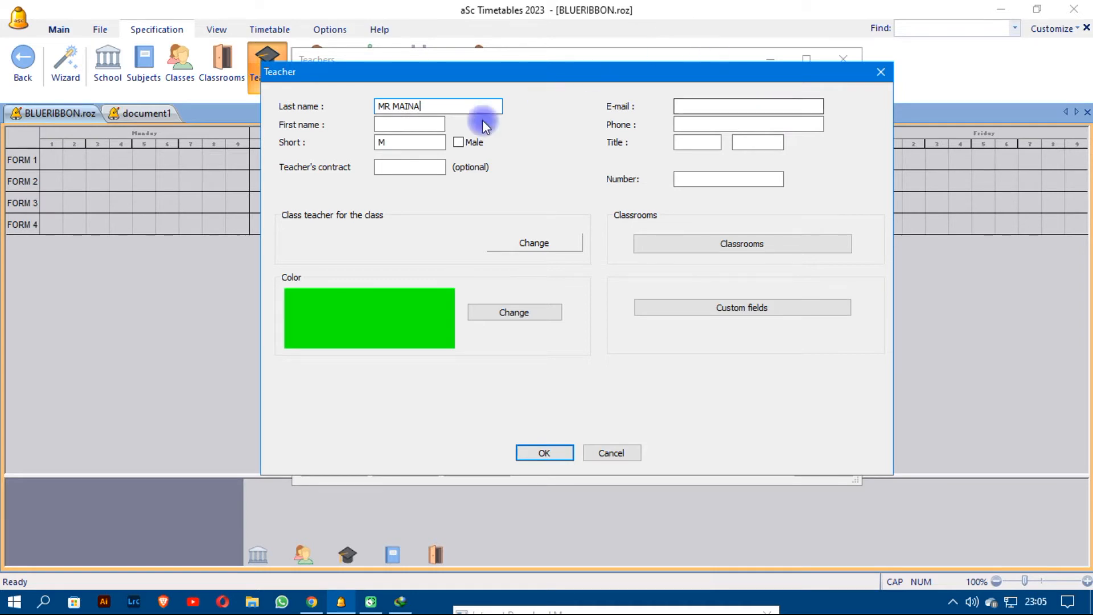
left_click(401, 143)
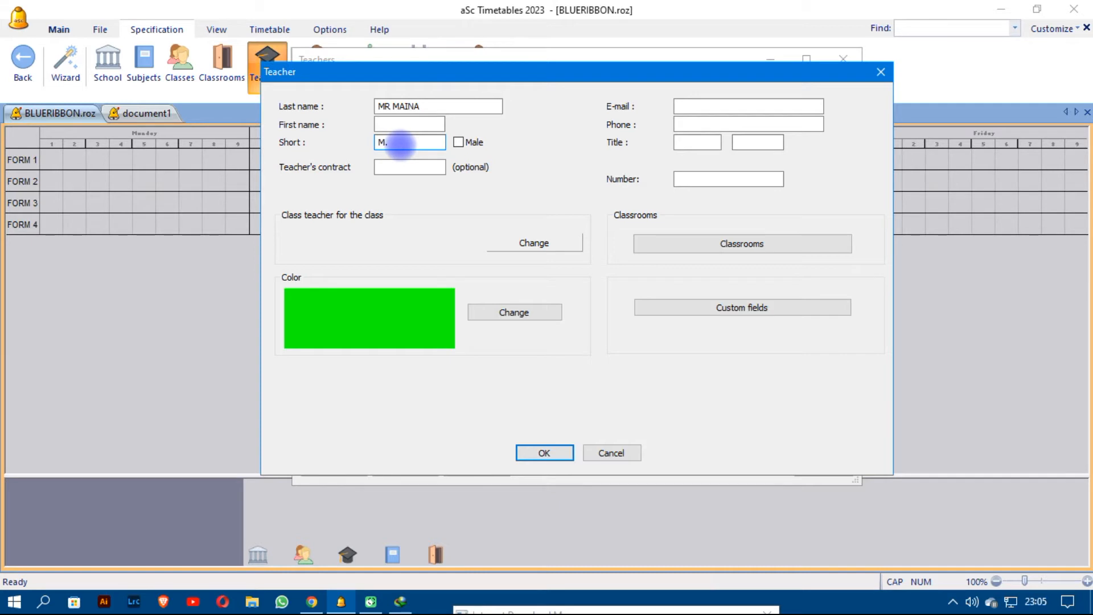
type(".M")
left_click(544, 452)
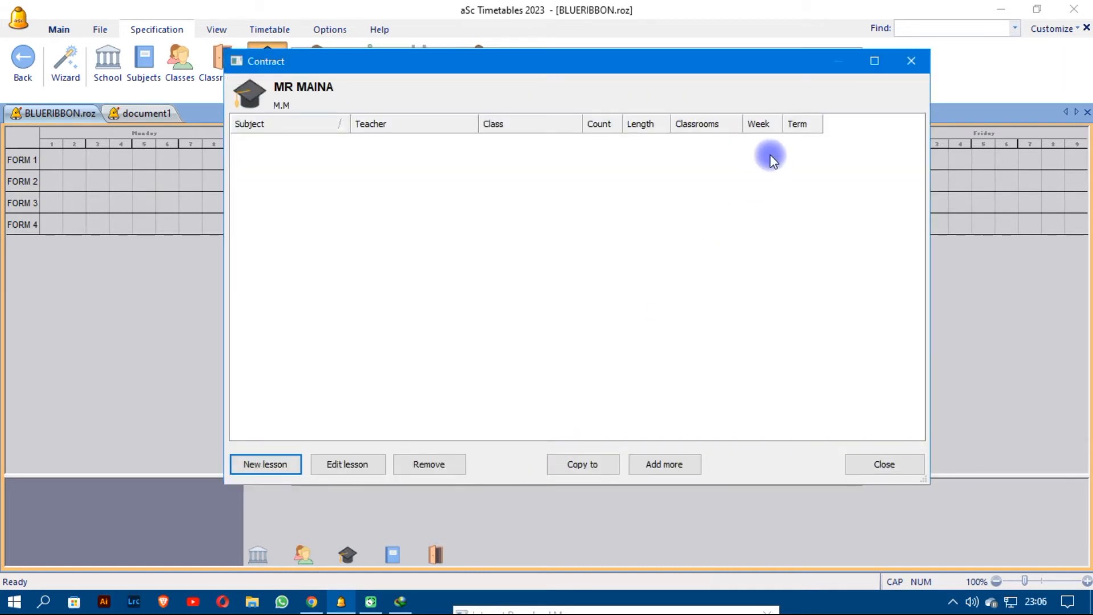
left_click(910, 61)
Add a third teacher with the teacher's name prefixed MRS and short name M.A, leaving the contract without lessons.
left_click(794, 107)
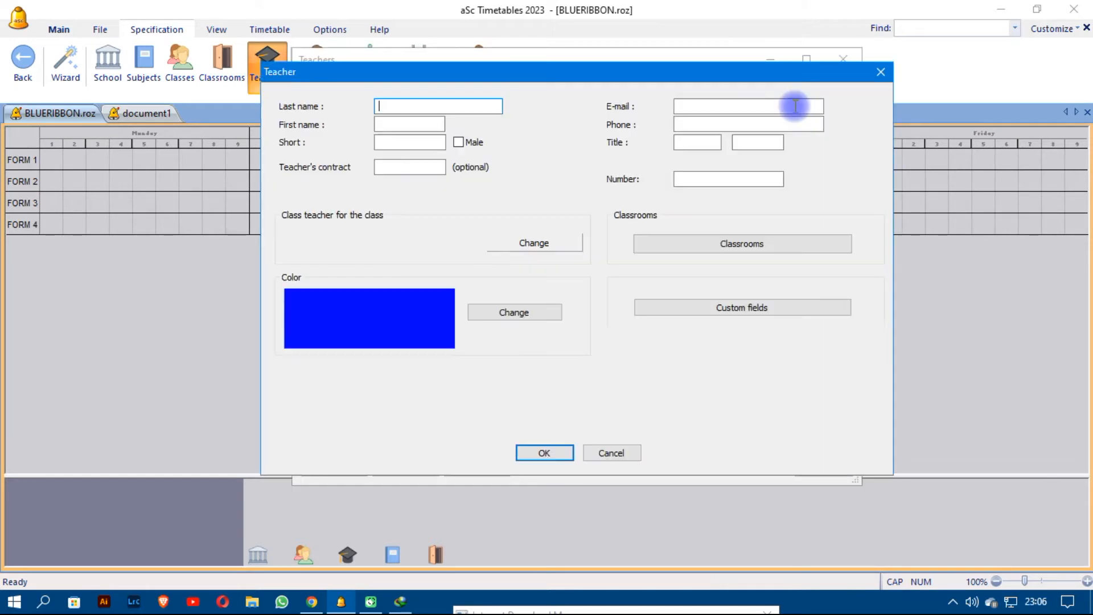
type("MR")
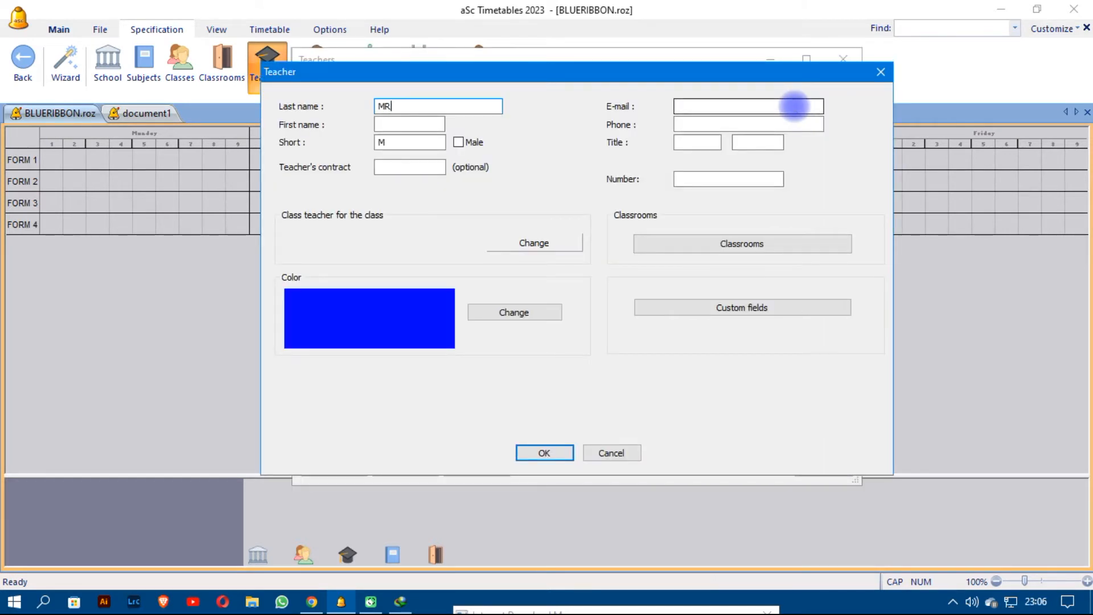
type("S ALICE")
double_click(391, 143)
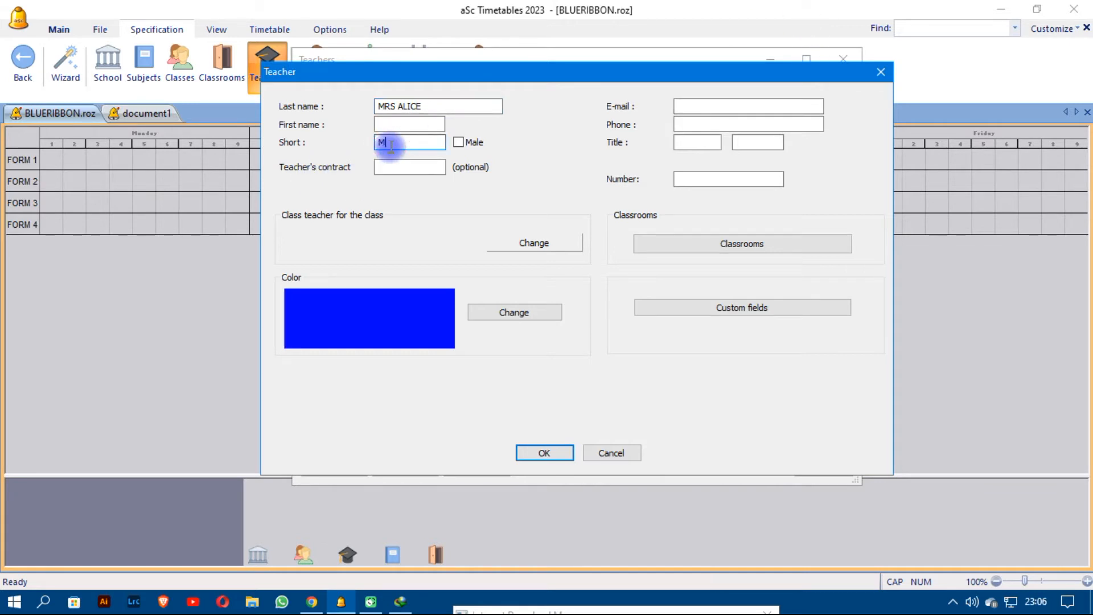
type("M.A")
left_click(563, 455)
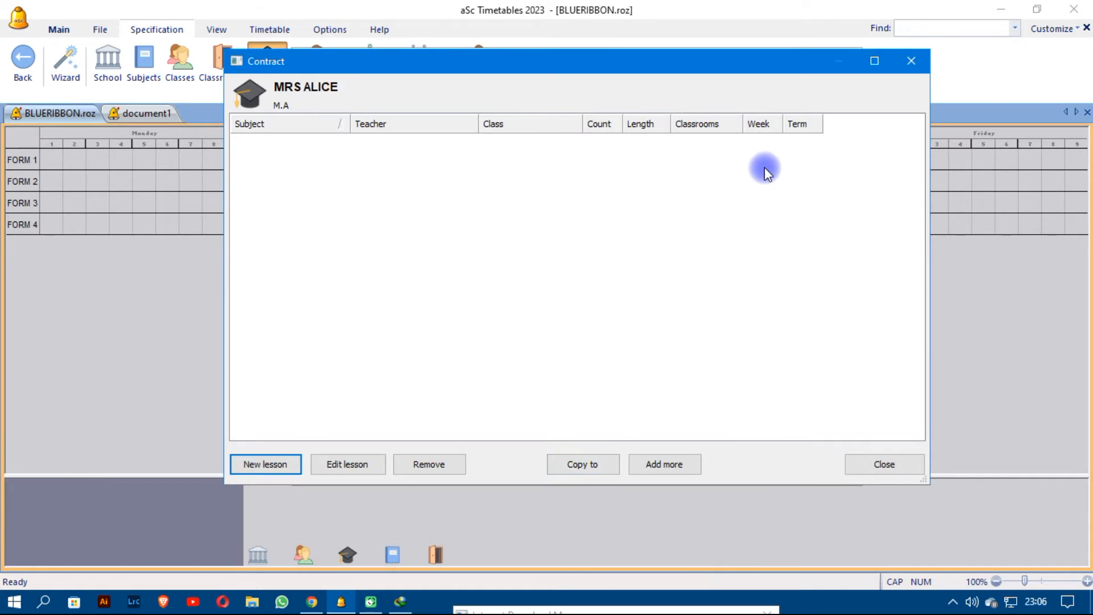
left_click(913, 60)
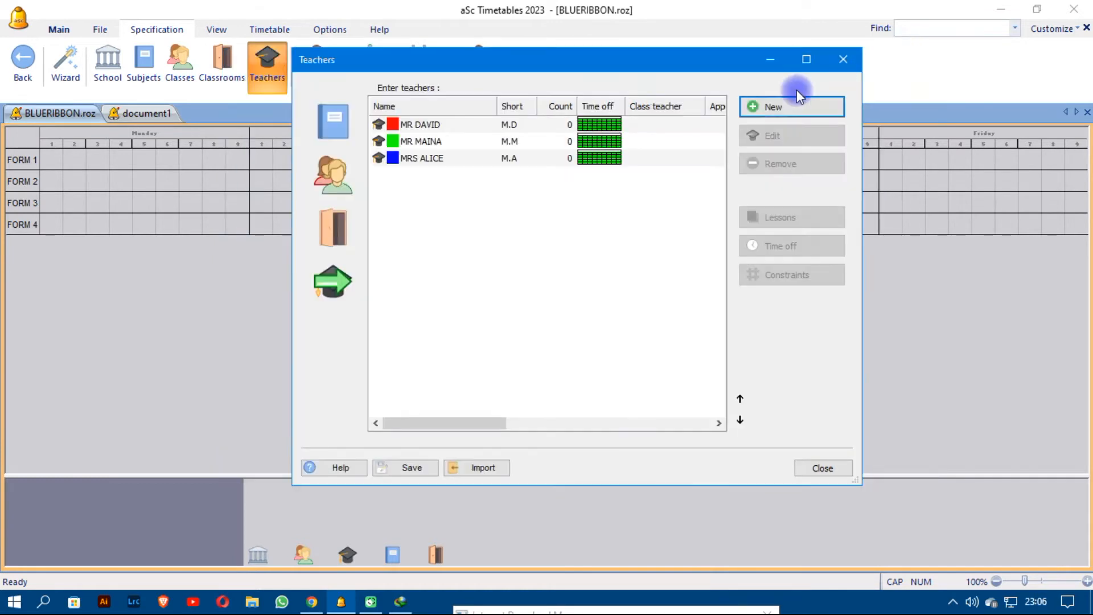
Add a fourth teacher with the teacher's name prefixed MSS, keeping the suggested short name M and an empty contract.
left_click(773, 110)
type("MSS JANET")
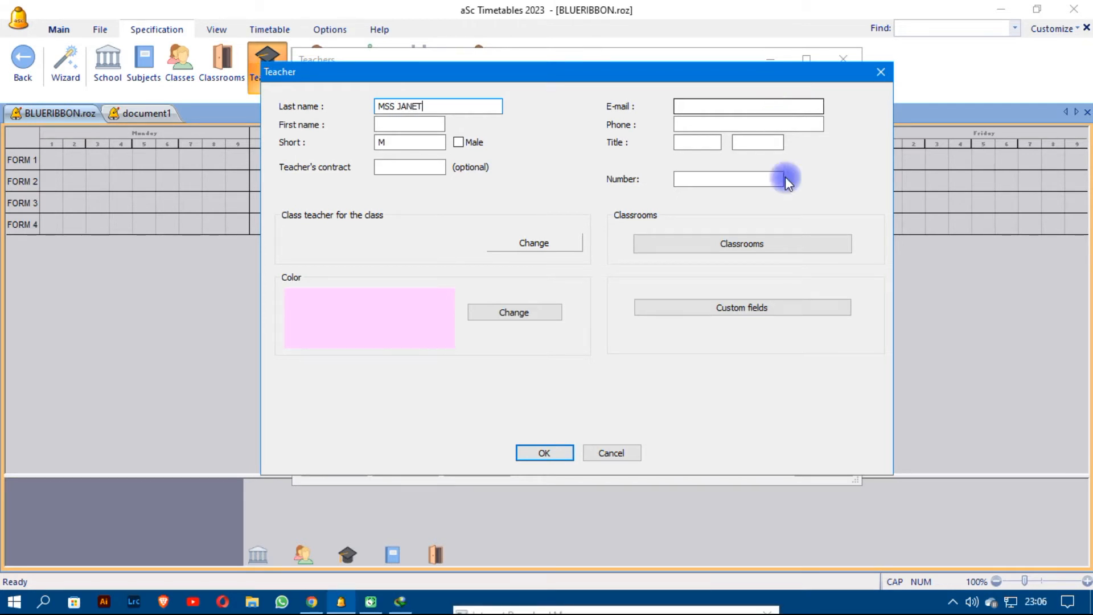
left_click(545, 452)
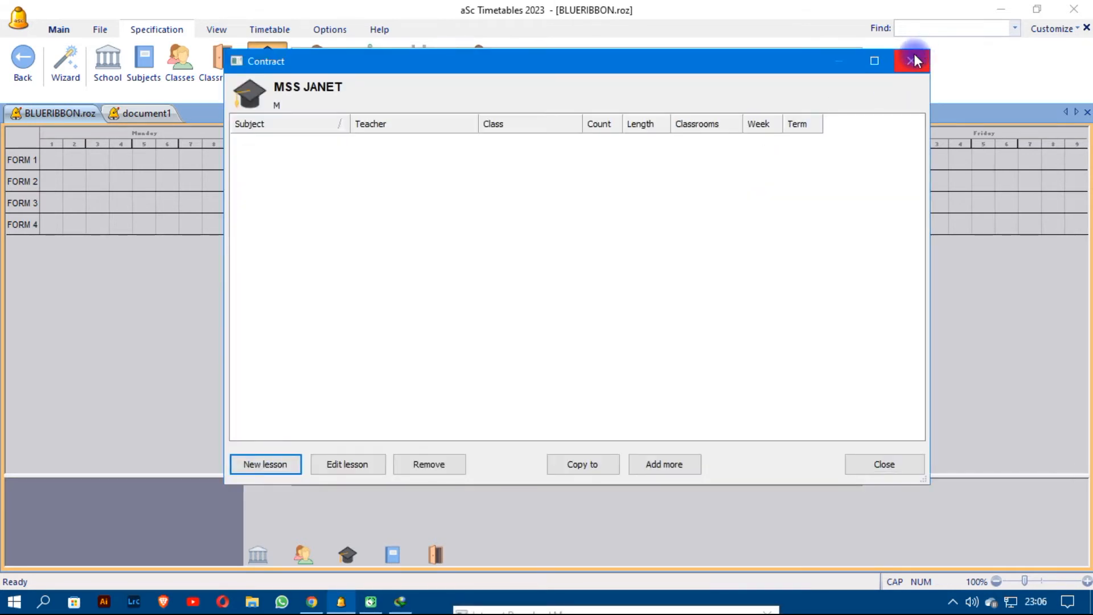
left_click(912, 61)
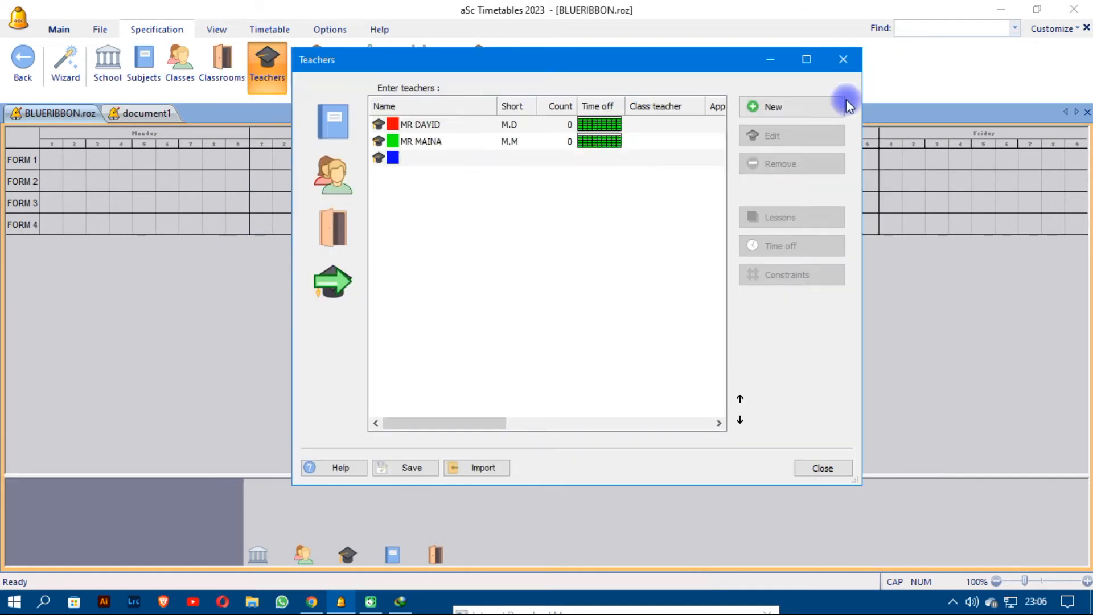
Add a fifth teacher with the teacher's name prefixed MR and short name M.K, leaving the contract without lessons.
left_click(787, 108)
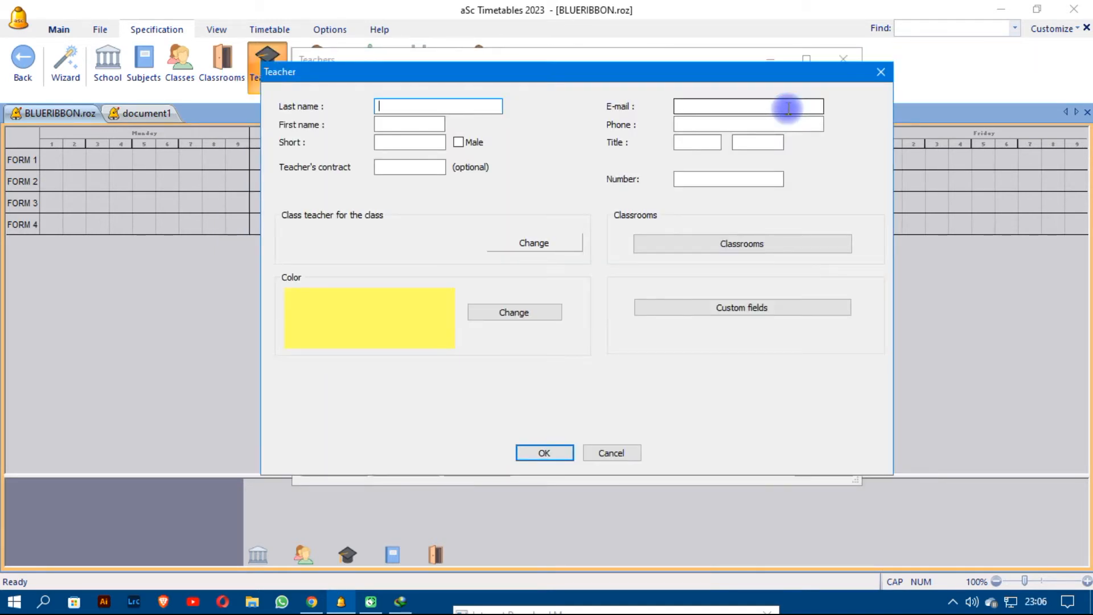
type("MR KEN")
left_click(411, 141)
type(".K")
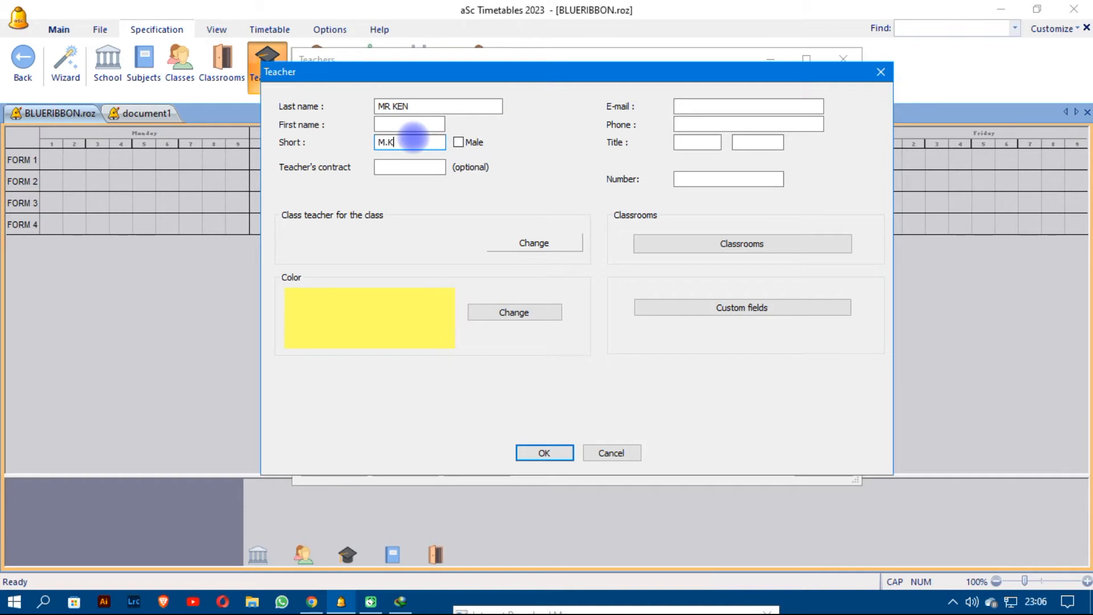
left_click(547, 454)
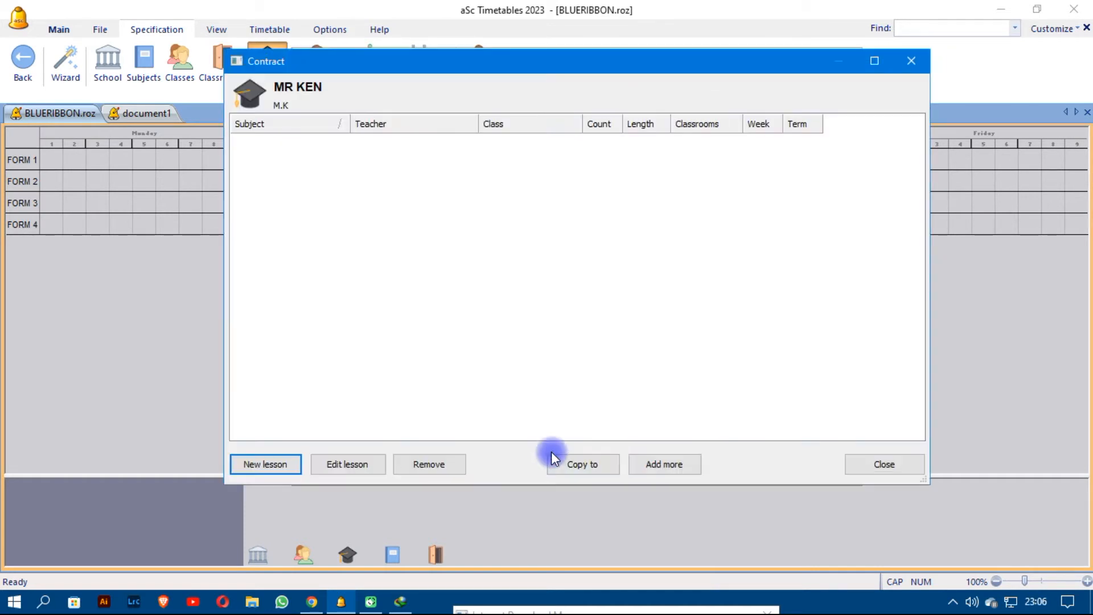
left_click(905, 52)
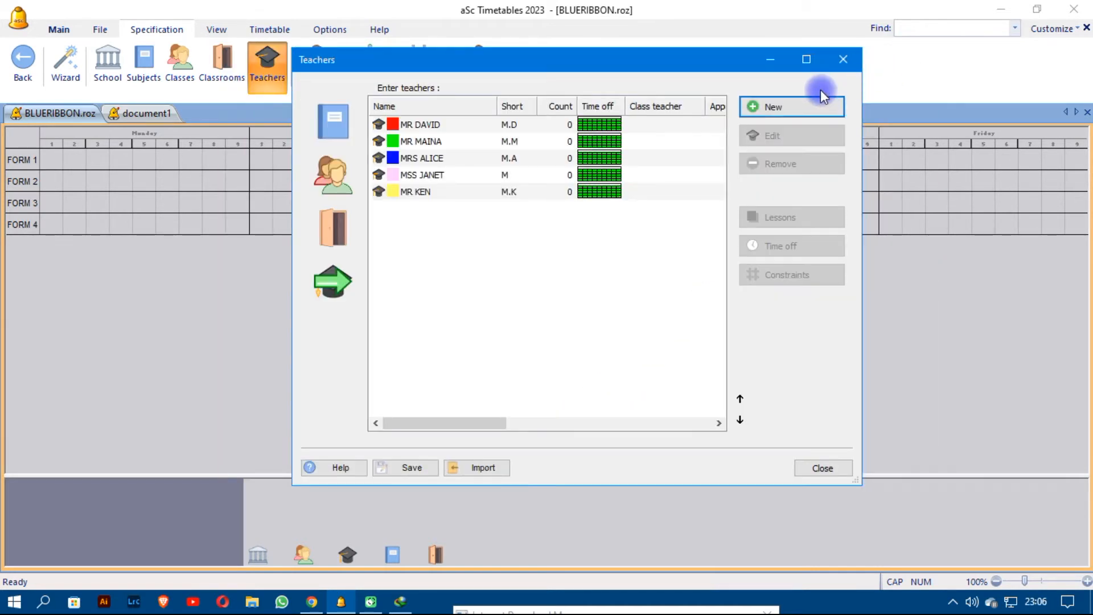
Add a sixth teacher with the teacher's name prefixed MR. and short name M.KK, leaving the contract without lessons.
left_click(777, 108)
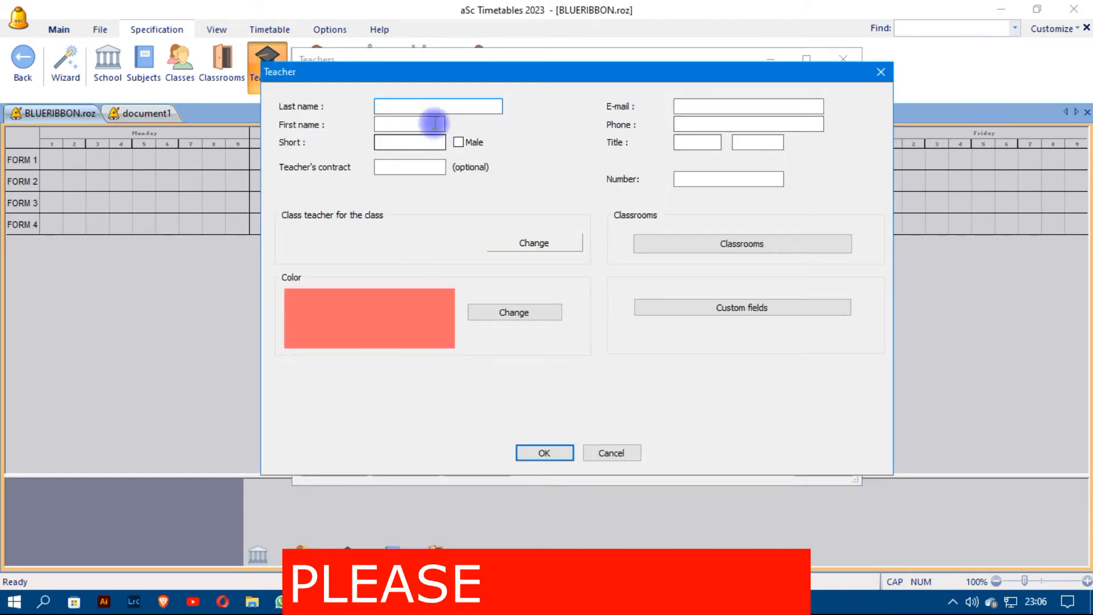
type("MR. KURIA")
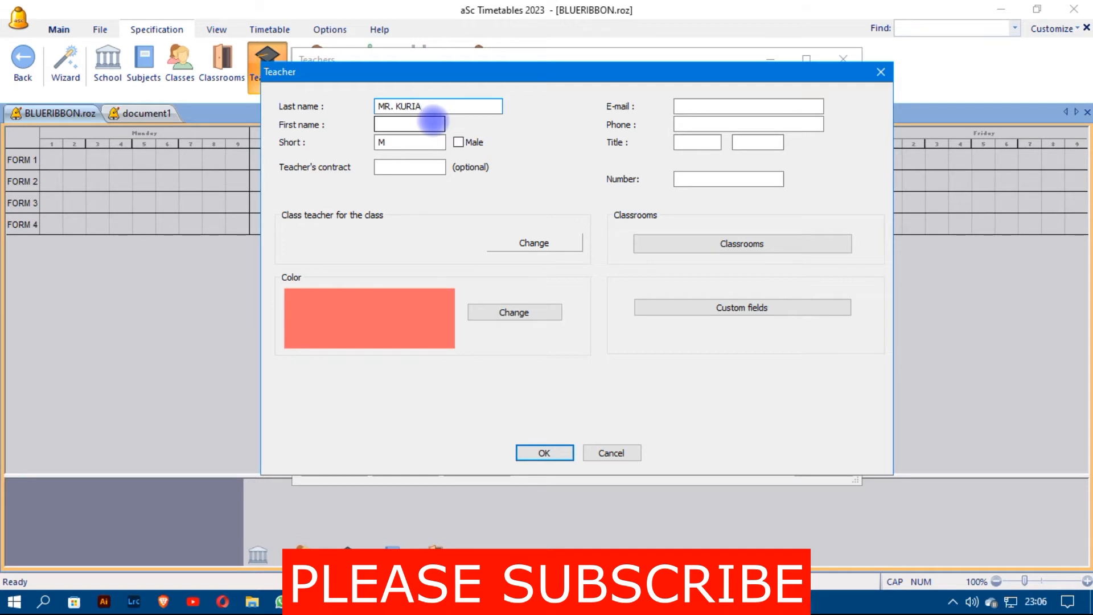
left_click(402, 140)
type("KK")
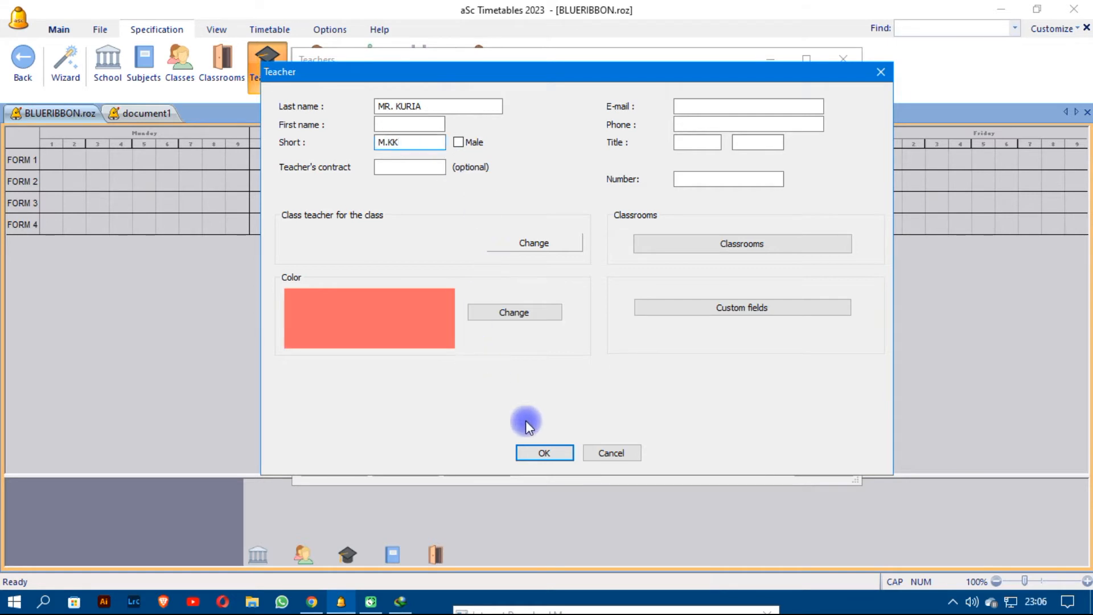
left_click(542, 453)
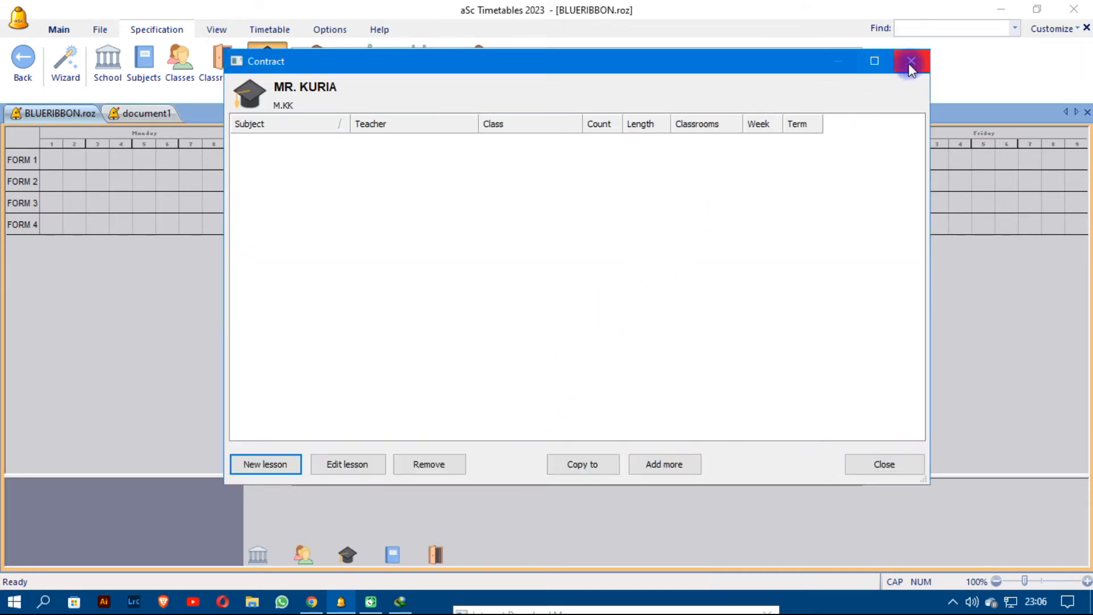
left_click(907, 61)
Add a seventh teacher with the teacher's name prefixed MRS and short name M.NJ, leaving the contract without lessons.
left_click(790, 107)
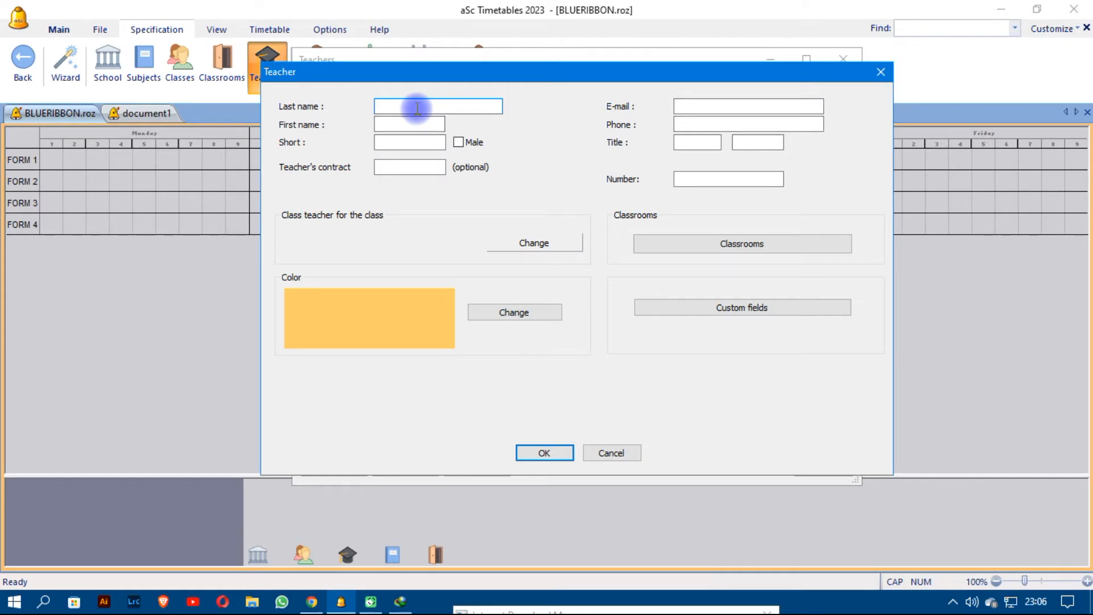
type("MRS NJOROGE")
left_click(412, 143)
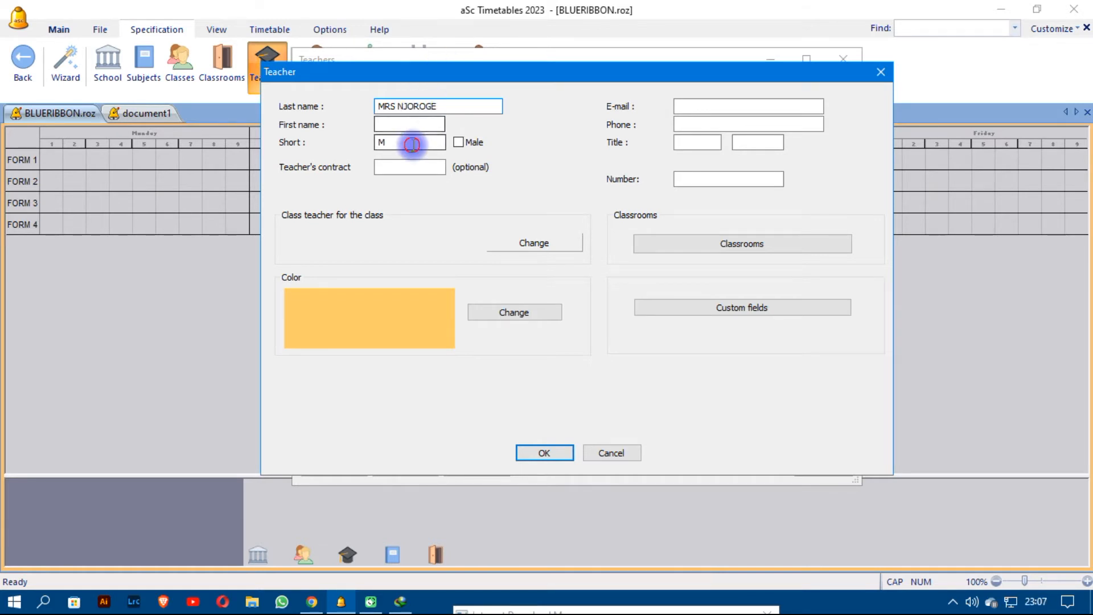
type(".N")
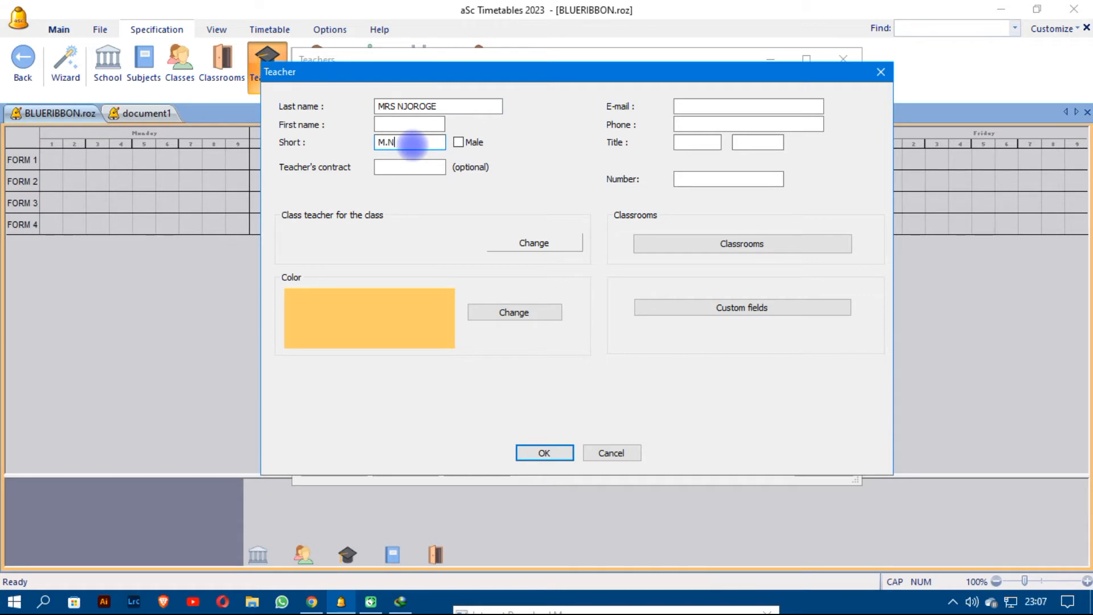
type("J")
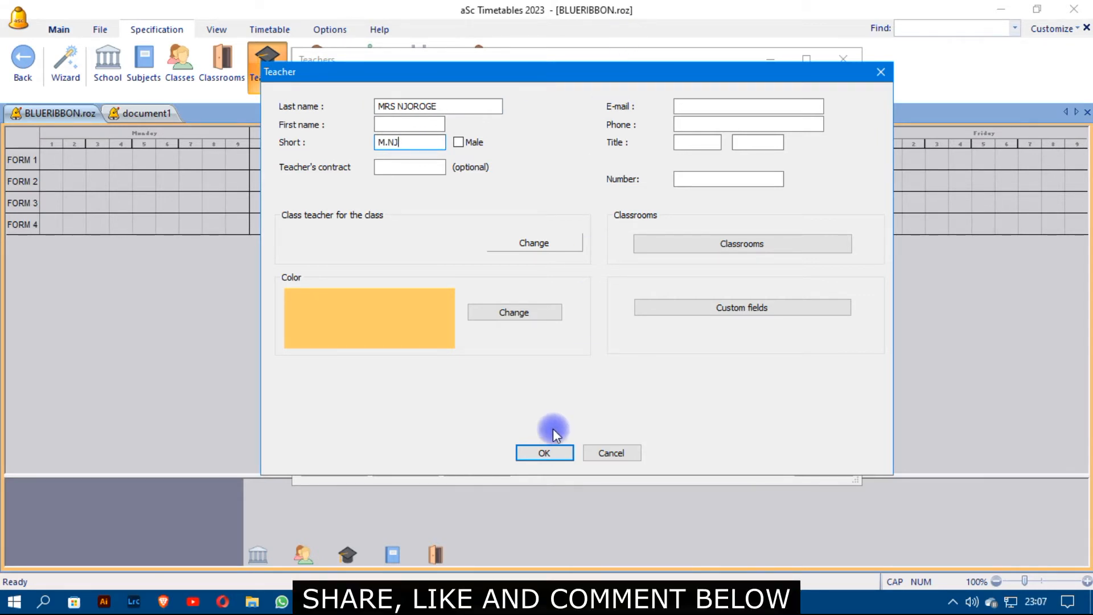
left_click(545, 453)
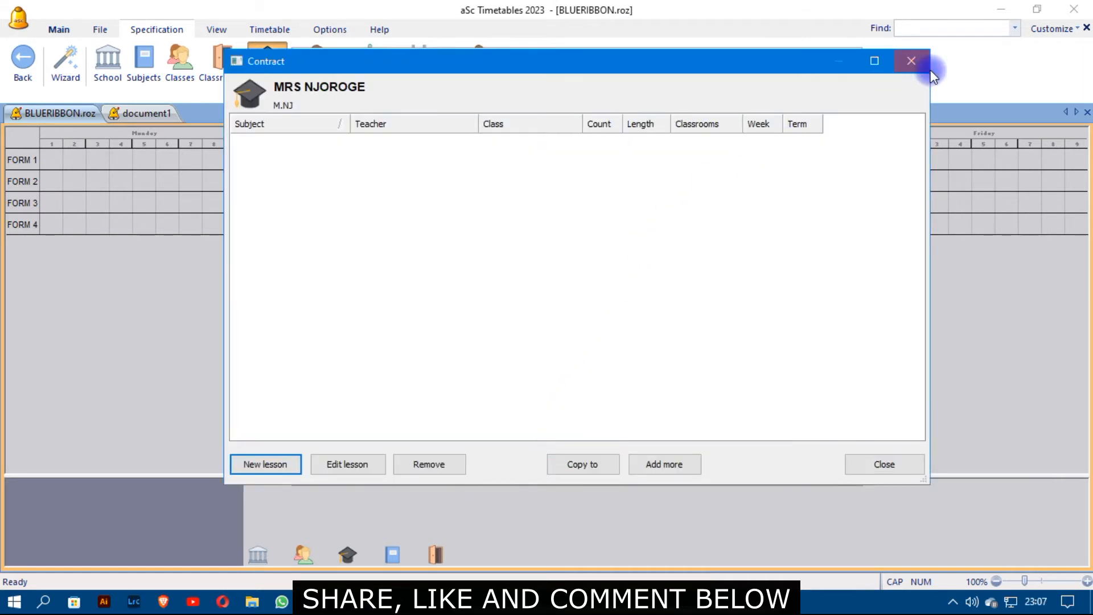
left_click(922, 64)
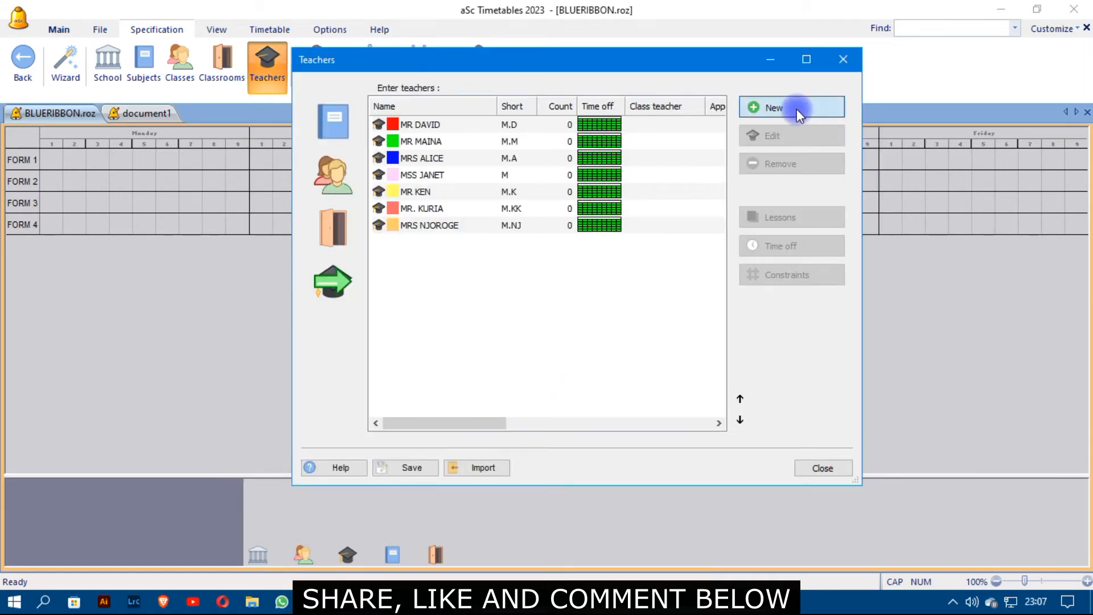
Add an eighth teacher with the teacher's name prefixed MR. and short name M.KR, leaving the contract without lessons.
left_click(797, 108)
type("M")
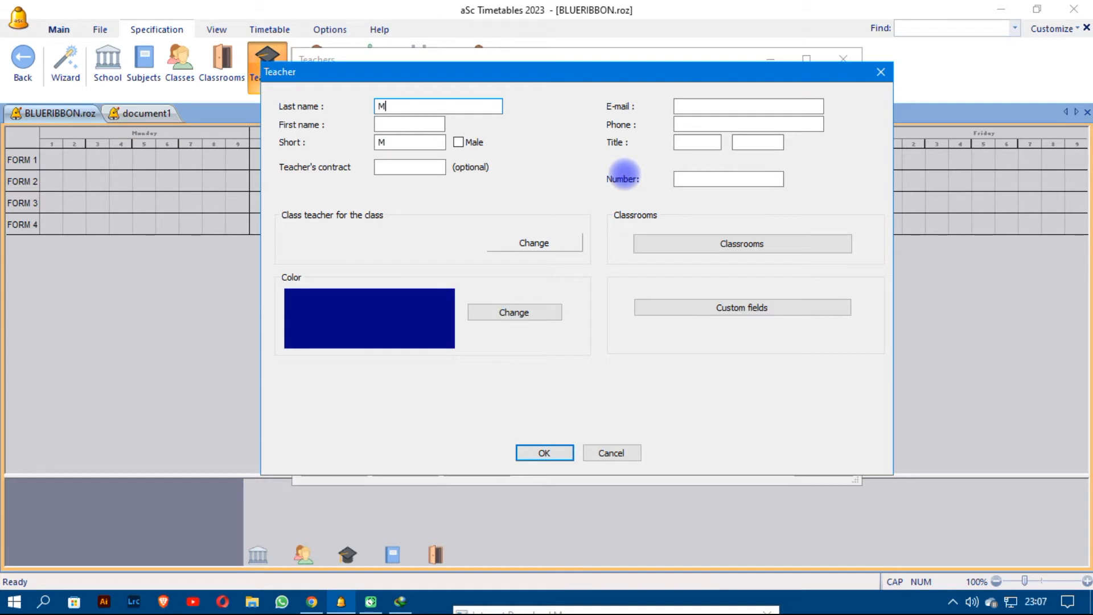
type("R. KIRUI")
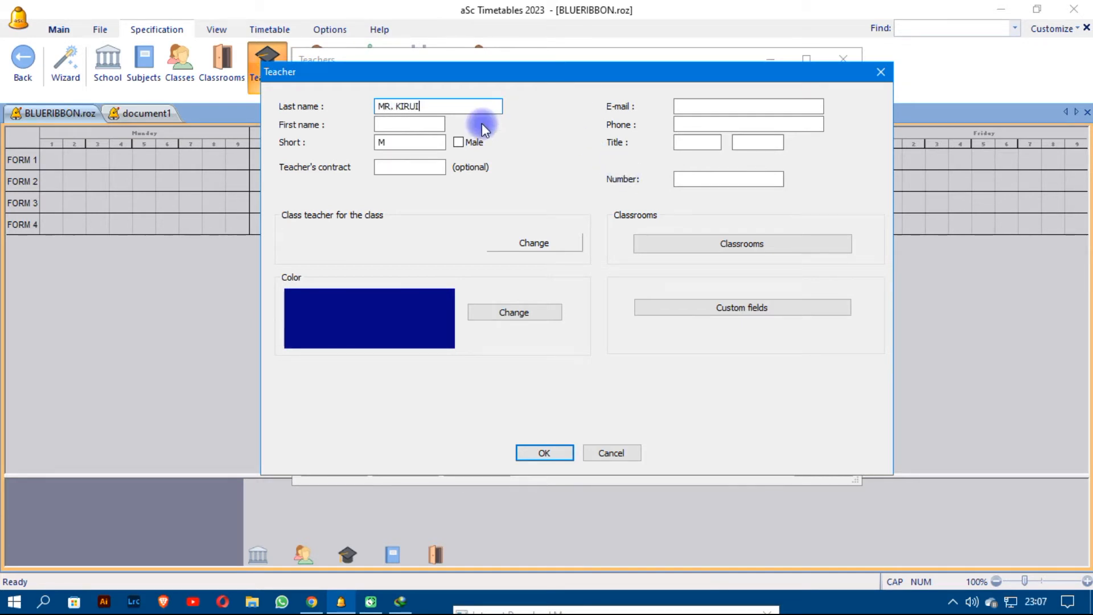
left_click(422, 140)
type("M.KR")
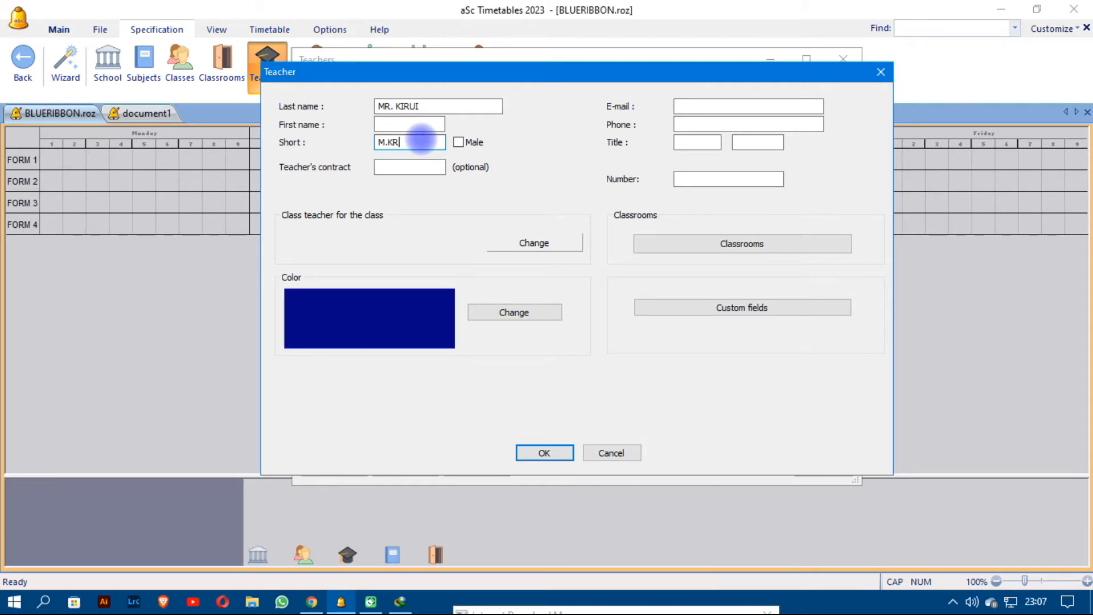
left_click(539, 450)
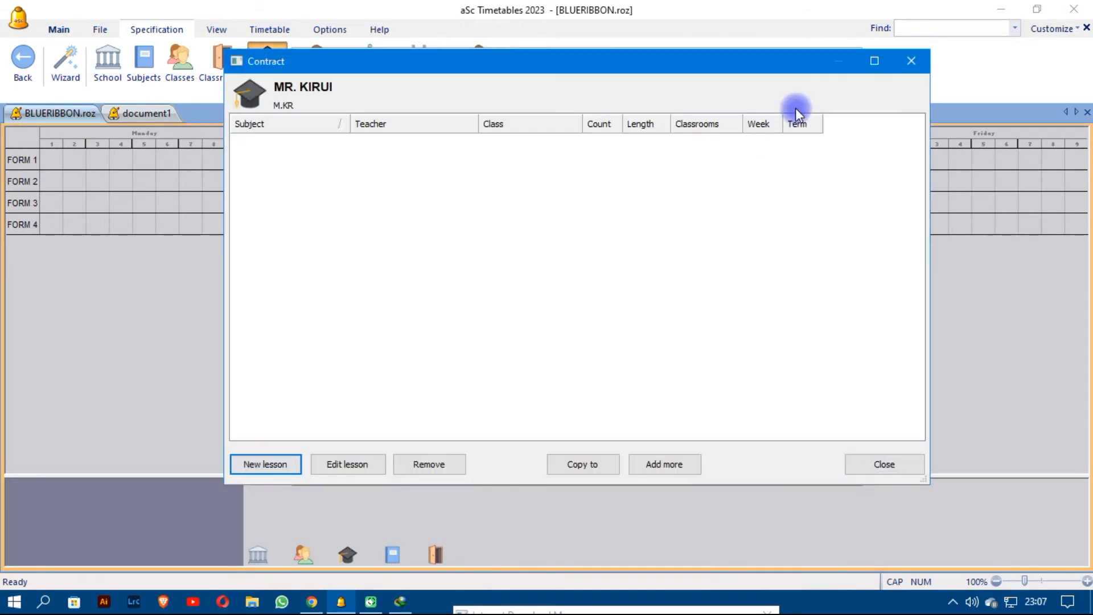
left_click(912, 64)
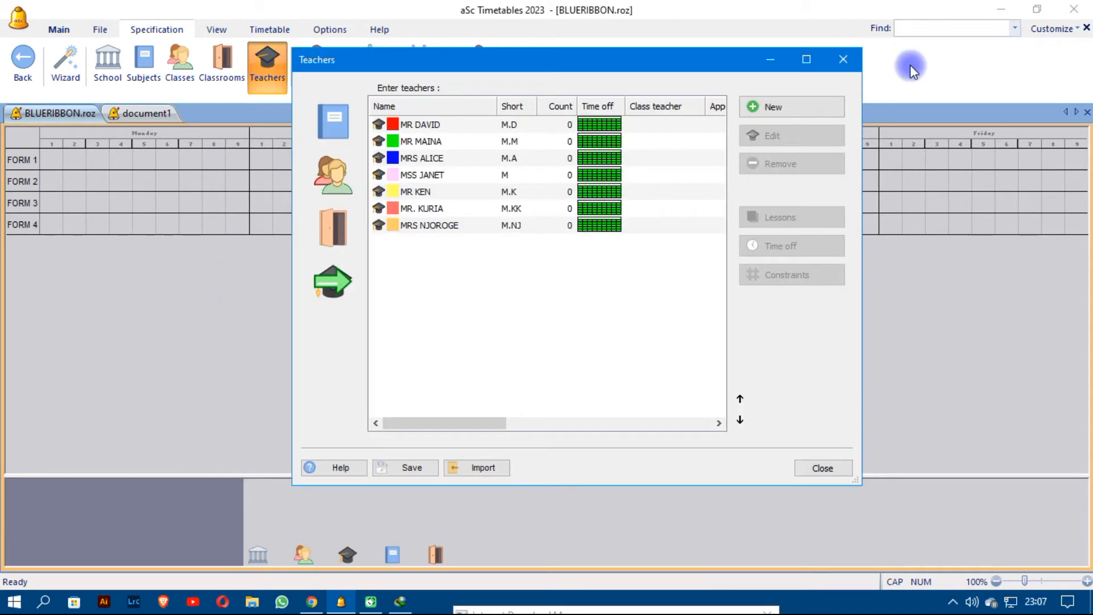
Add a ninth teacher with the teacher's name prefixed MRS. and short name M.F, leaving the contract without lessons.
left_click(795, 106)
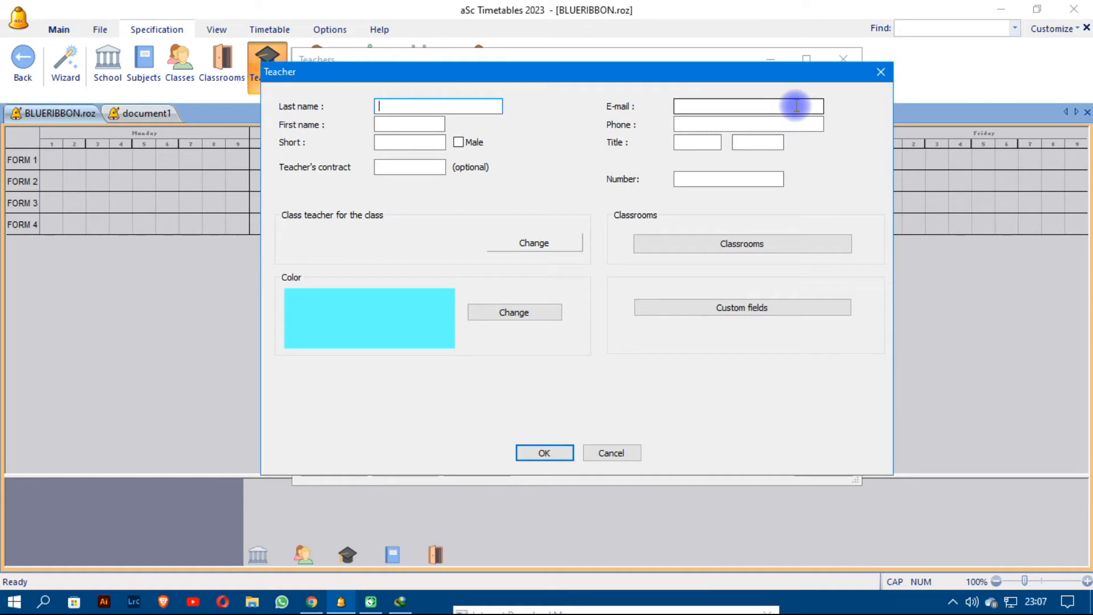
type("MR. FLAVIAN")
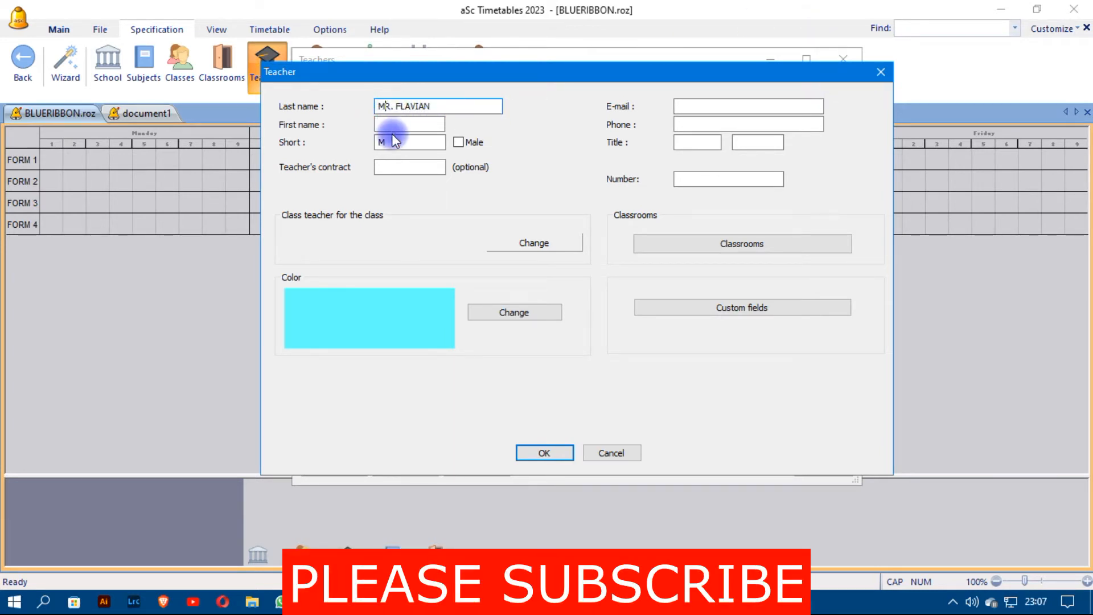
left_click(385, 106)
type("S")
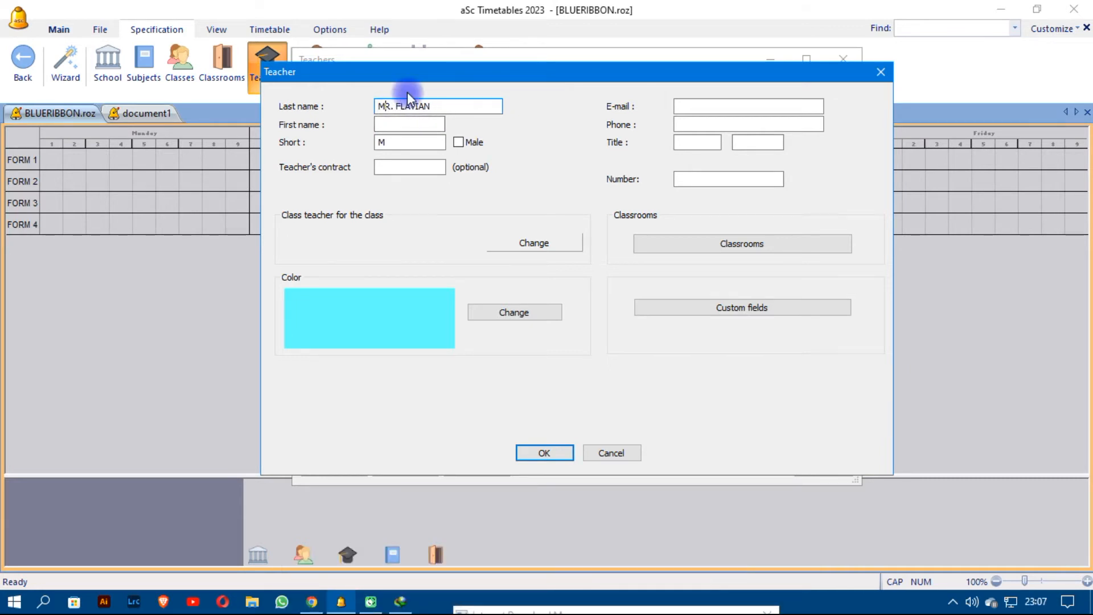
type("S")
left_click(391, 143)
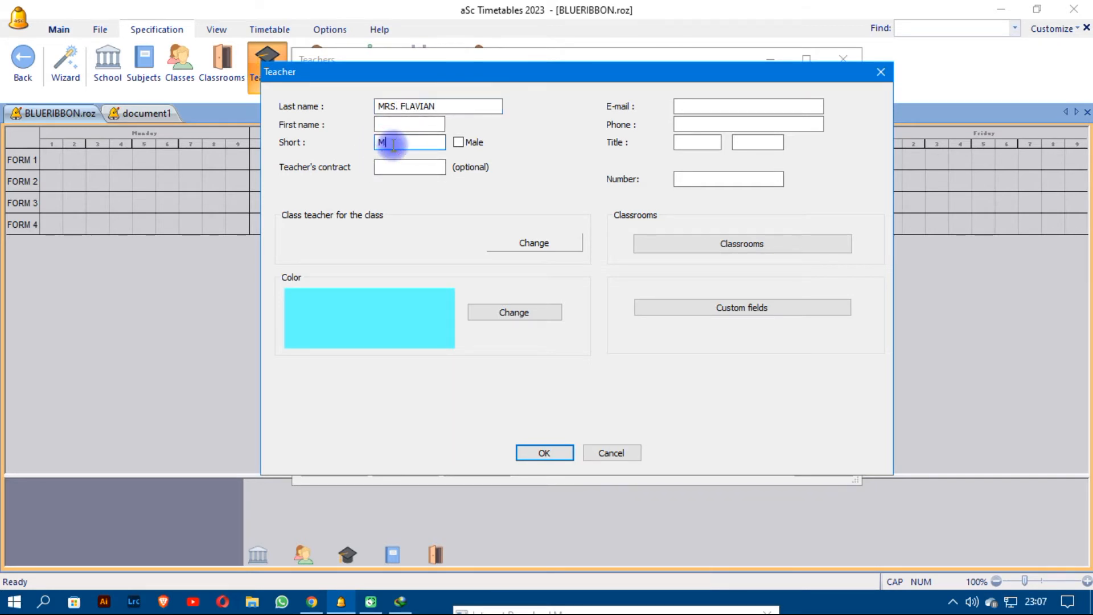
type(".F")
left_click(545, 452)
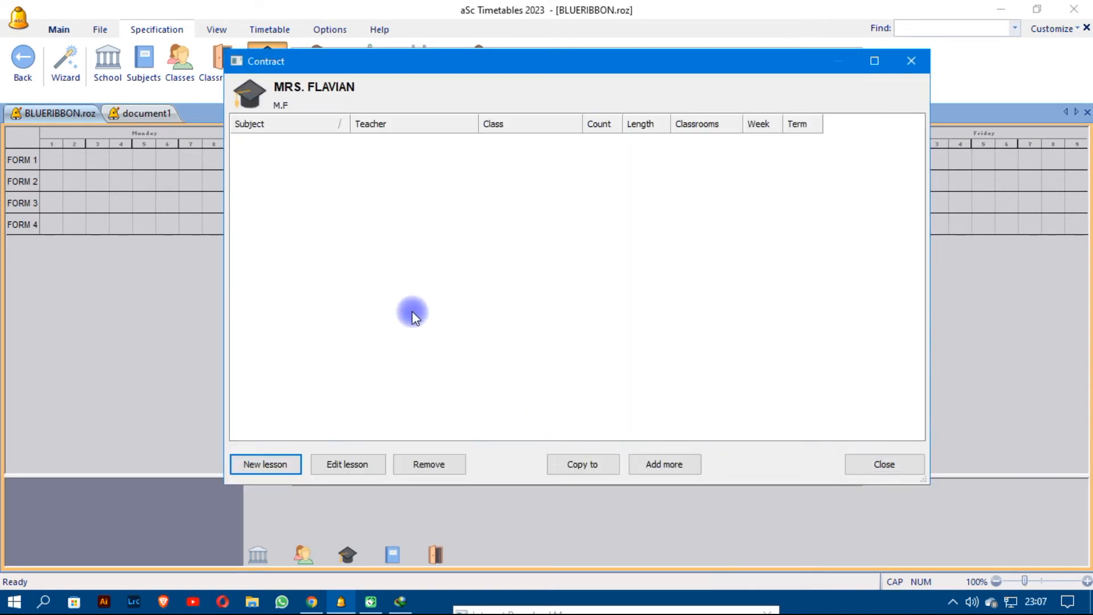
left_click(896, 71)
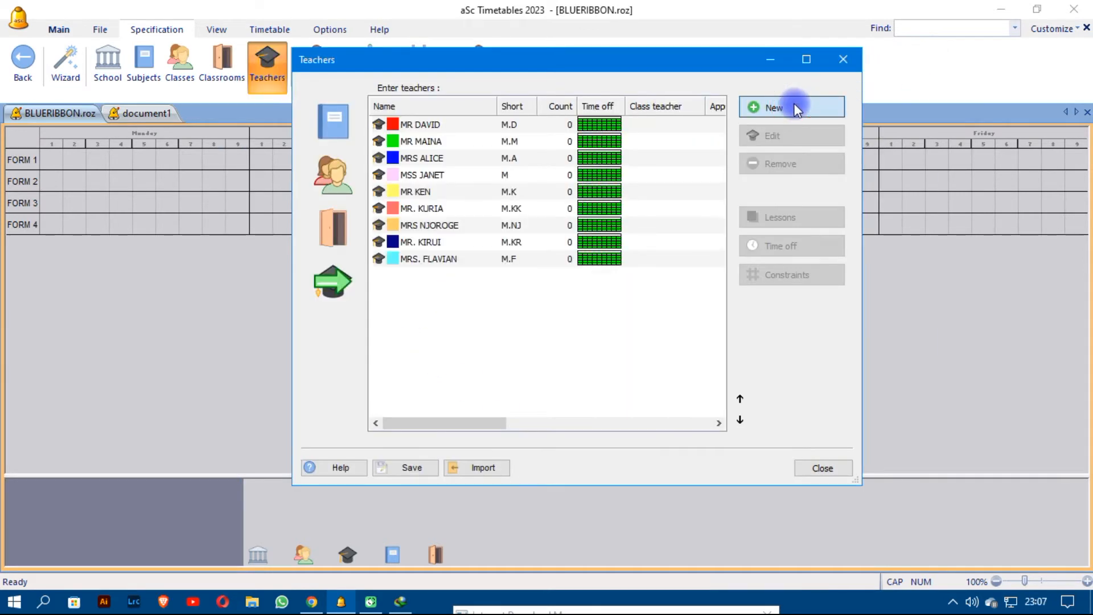
Add a tenth teacher with the teacher's name prefixed MR and short name M.FL, leaving the contract without lessons.
left_click(795, 103)
type("MR FL")
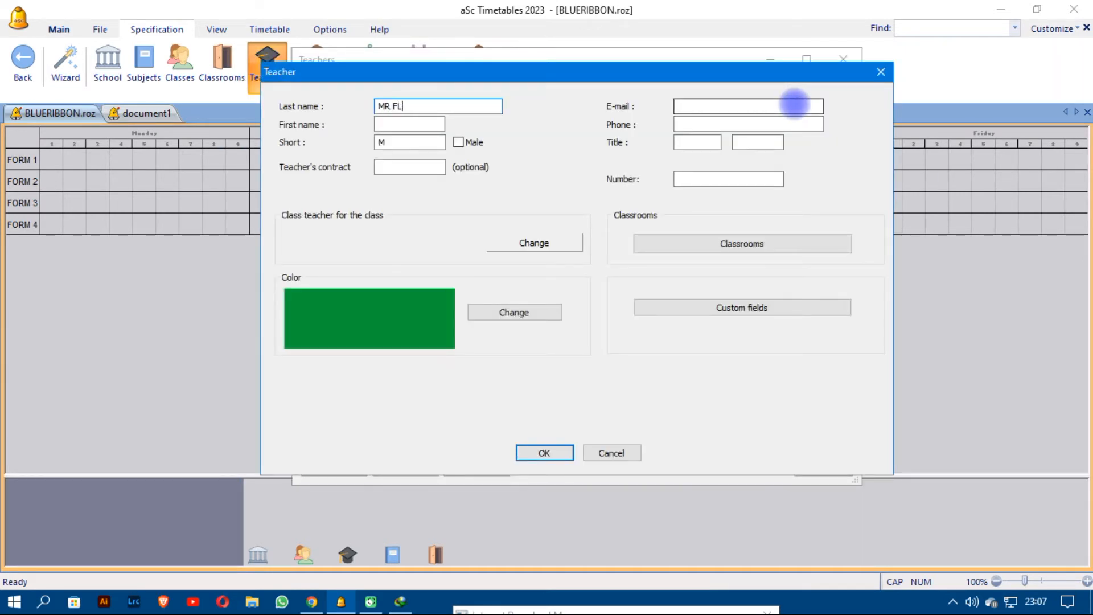
type("ORIAN")
left_click(410, 143)
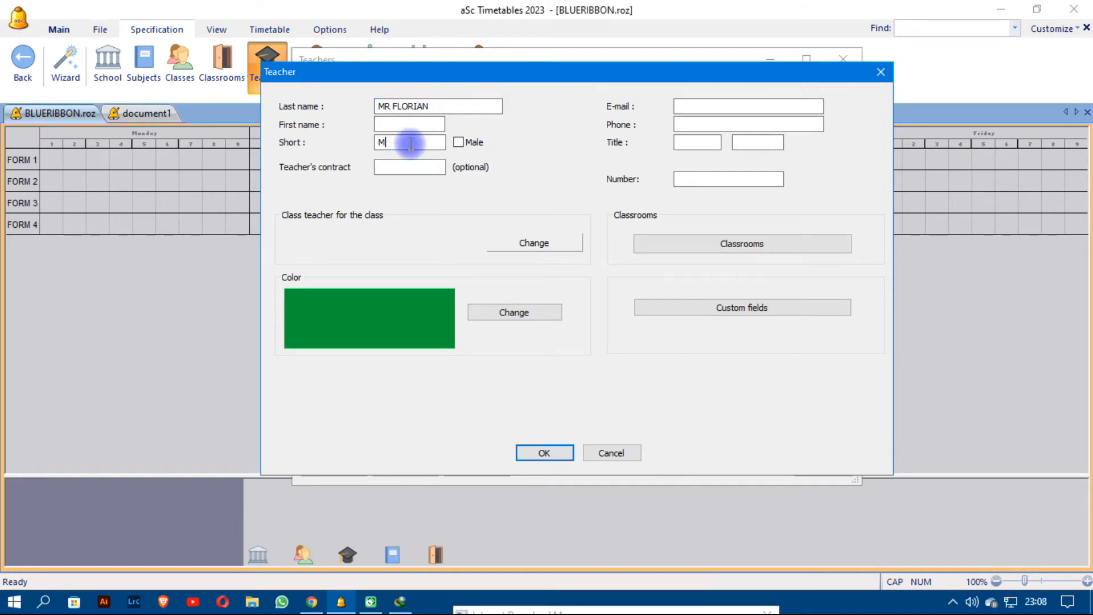
type(".FL")
left_click(558, 464)
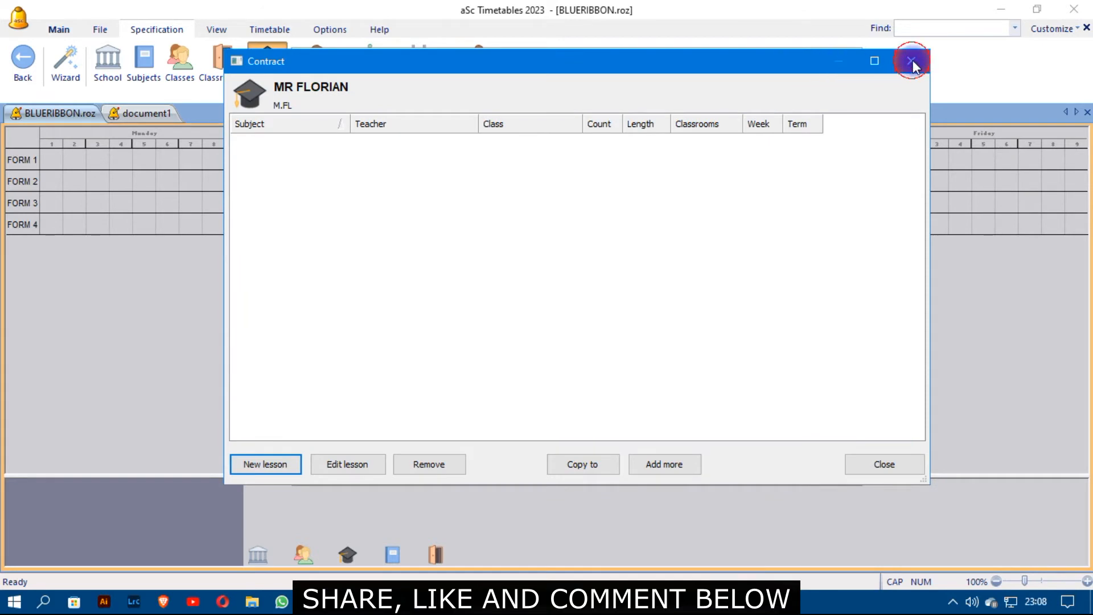
left_click(912, 61)
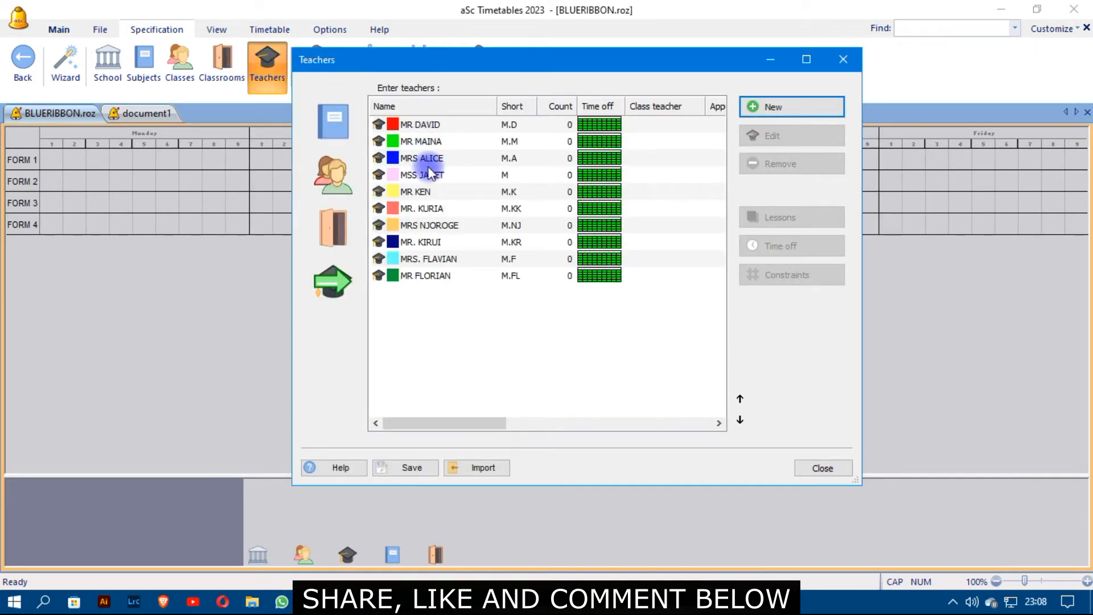
Add an eleventh teacher with the teacher's name prefixed MRS and short name M.N, leaving the contract without lessons.
left_click(773, 107)
type("M")
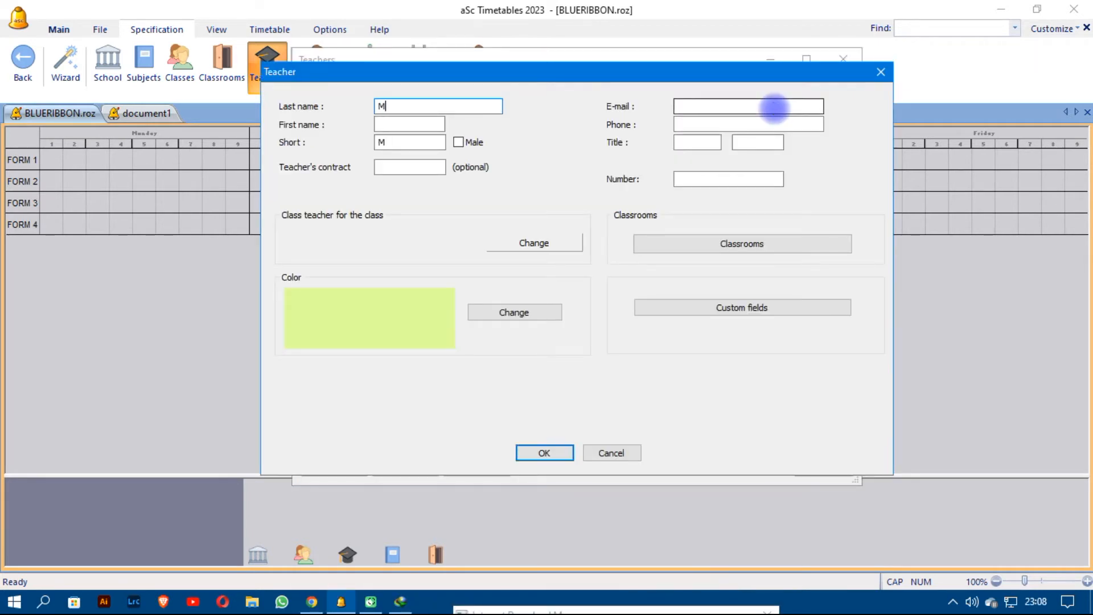
type("RS NELLY")
left_click(389, 142)
type(".N")
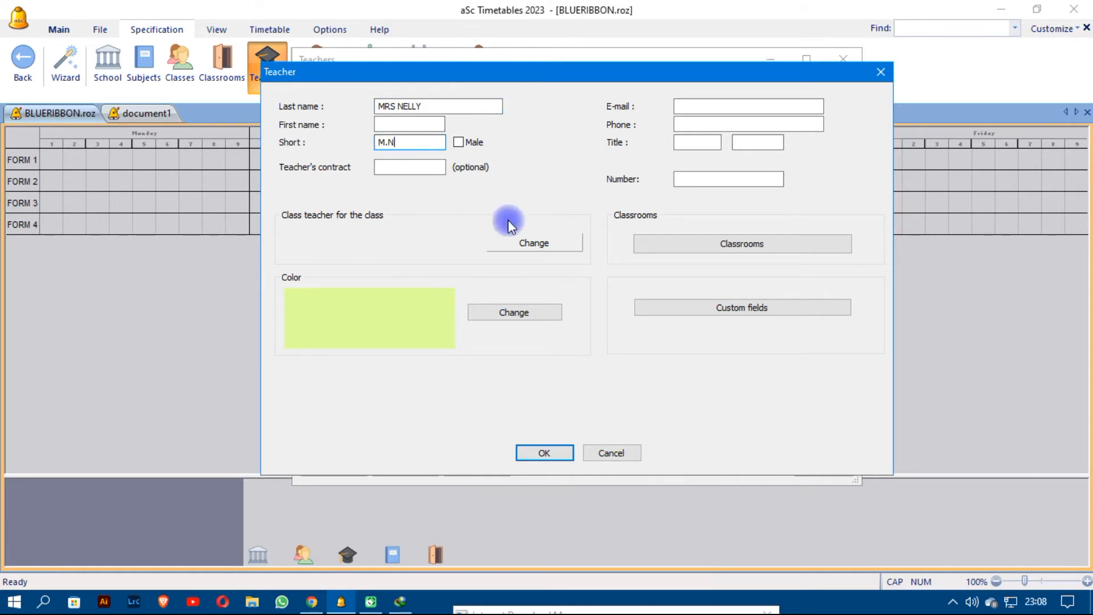
left_click(547, 453)
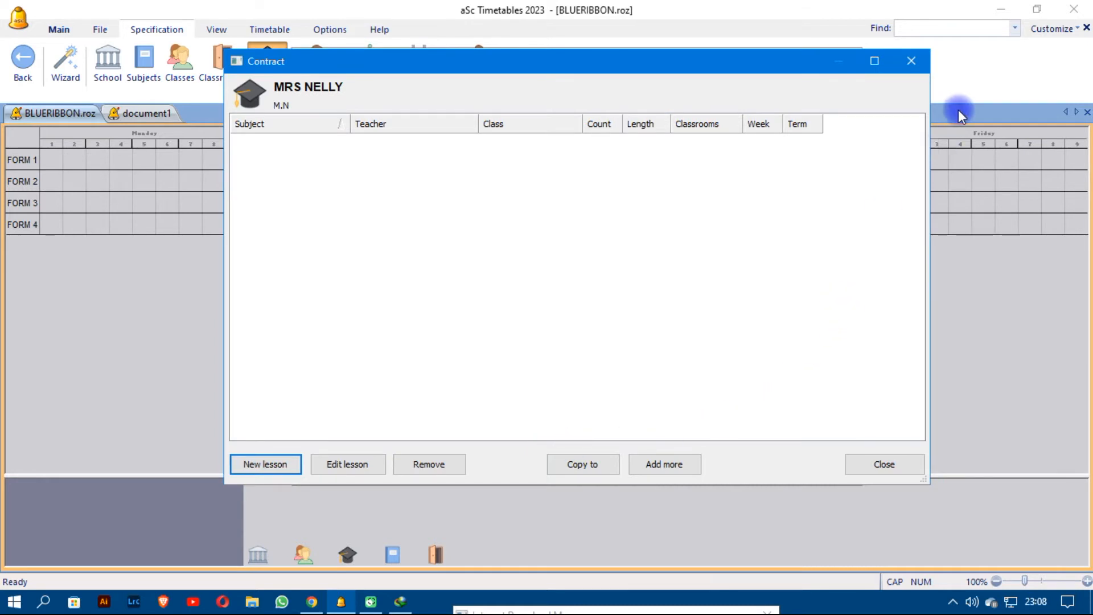
left_click(913, 62)
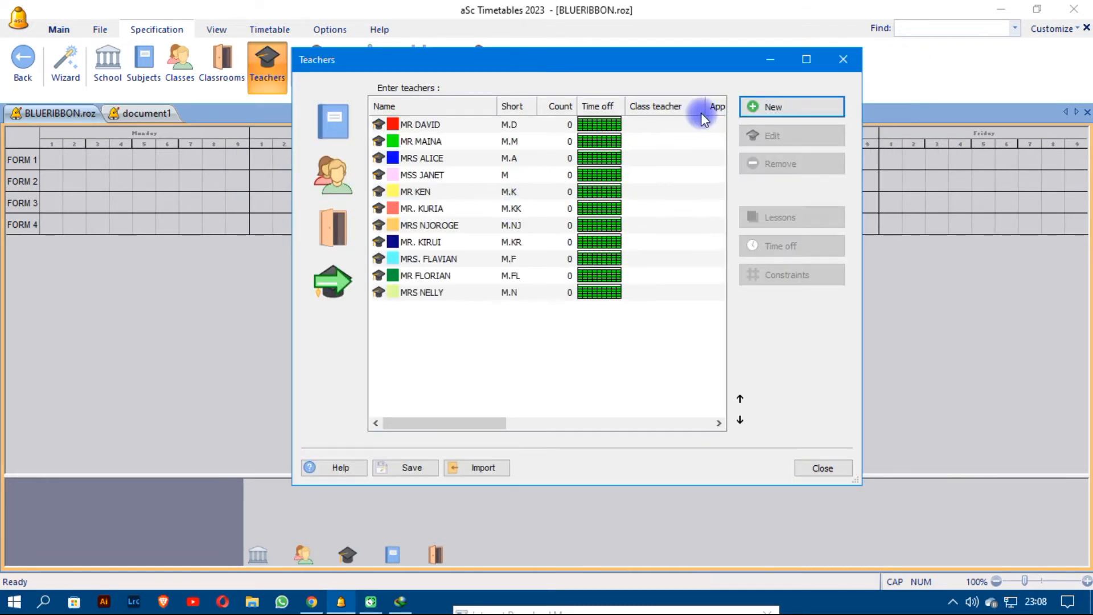
Add a twelfth teacher with the teacher's name prefixed MRS and short name M.S, leaving the contract without lessons.
left_click(789, 110)
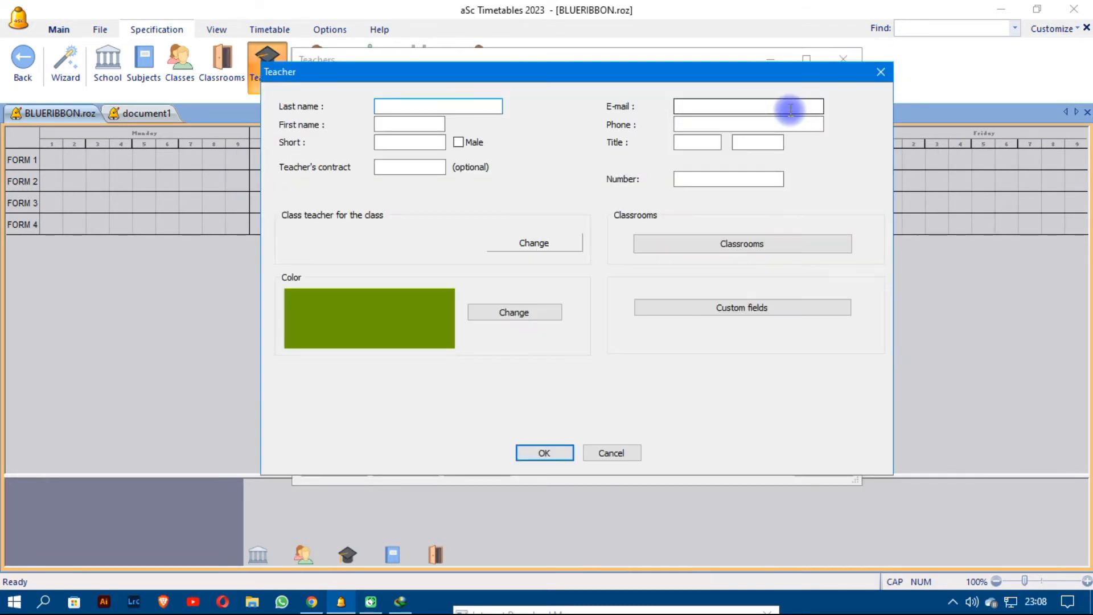
type("MRS")
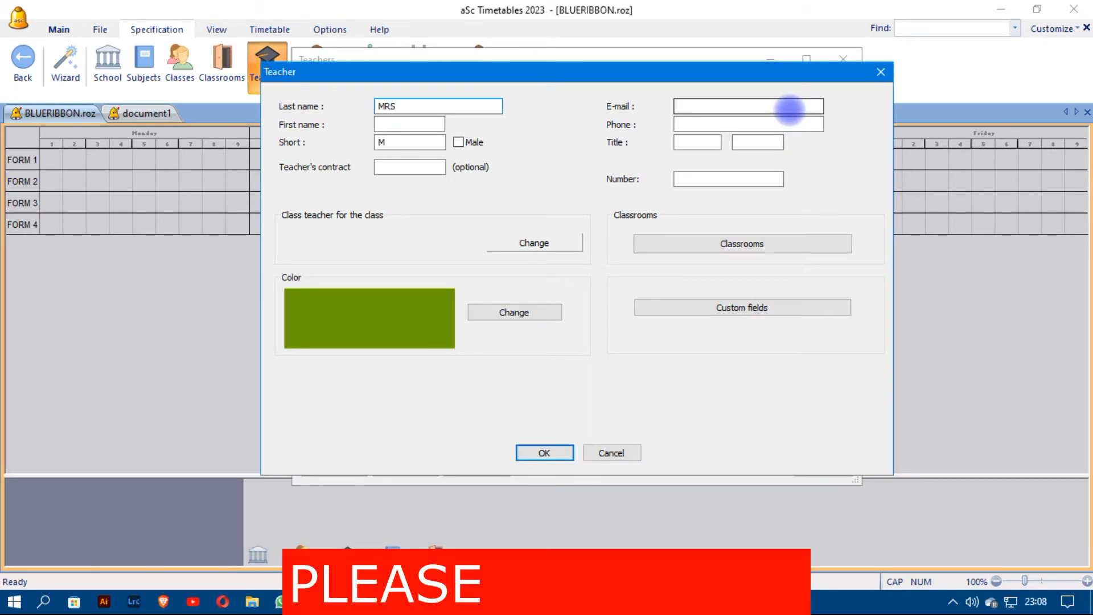
type(" S")
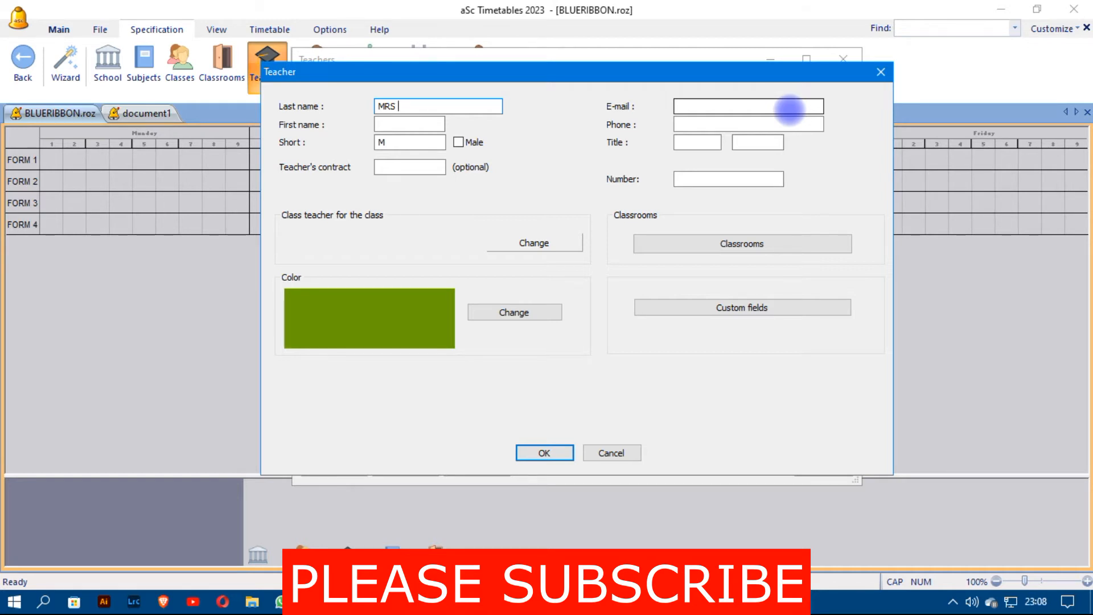
type("H")
key("BackSpace")
type("SHARON")
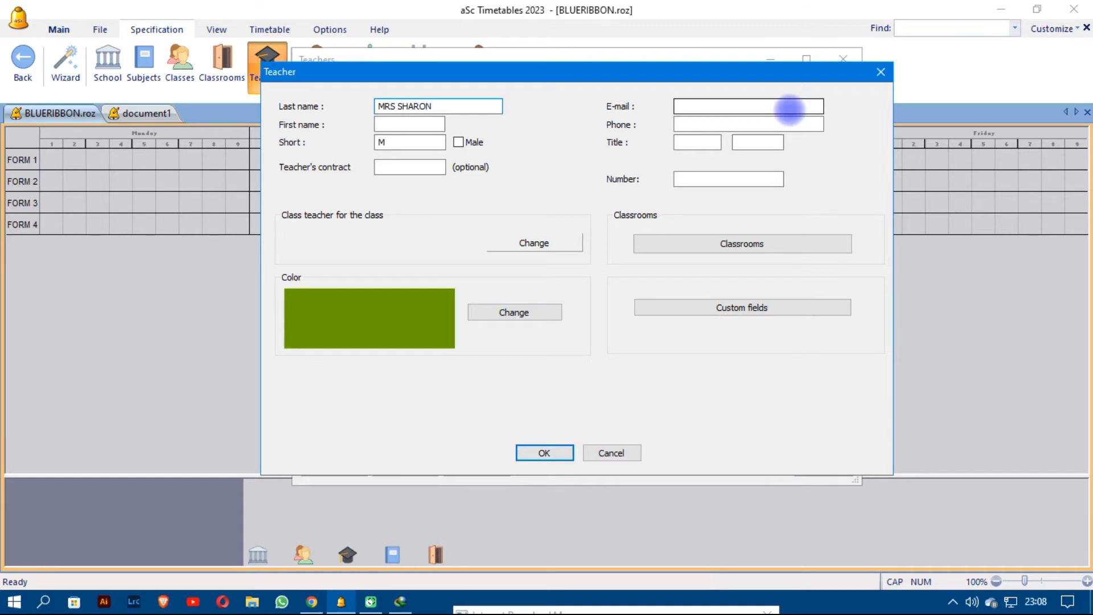
left_click(399, 143)
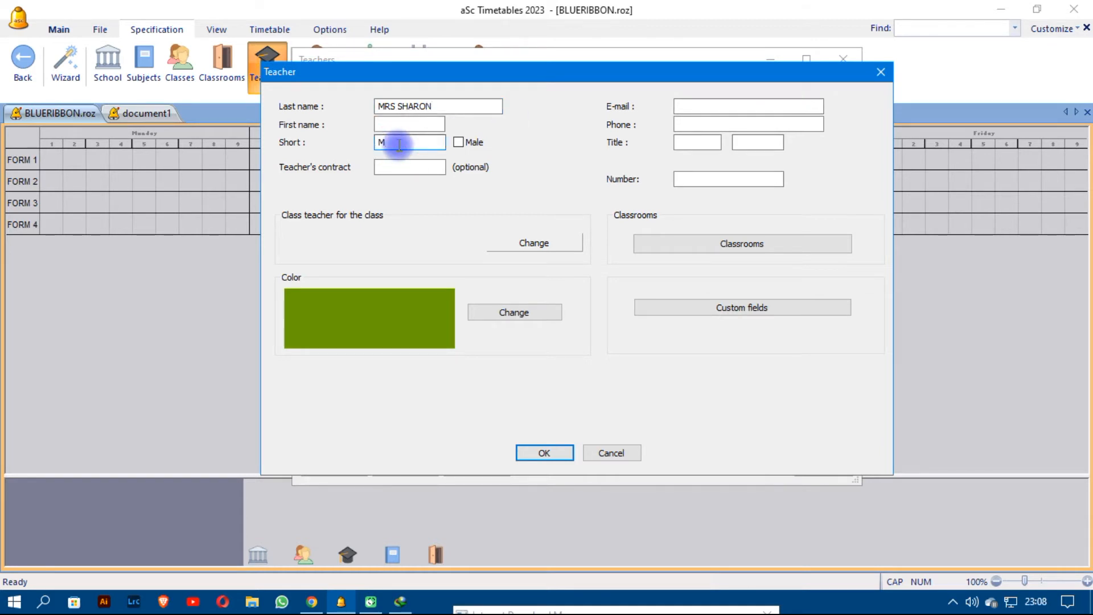
type(".S")
left_click(555, 452)
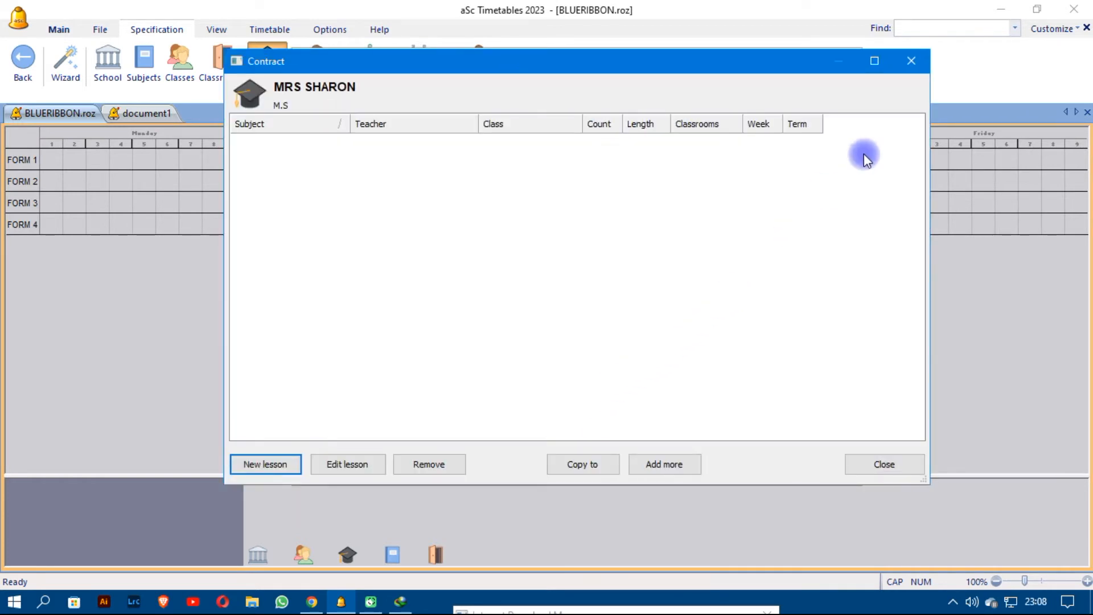
left_click(909, 62)
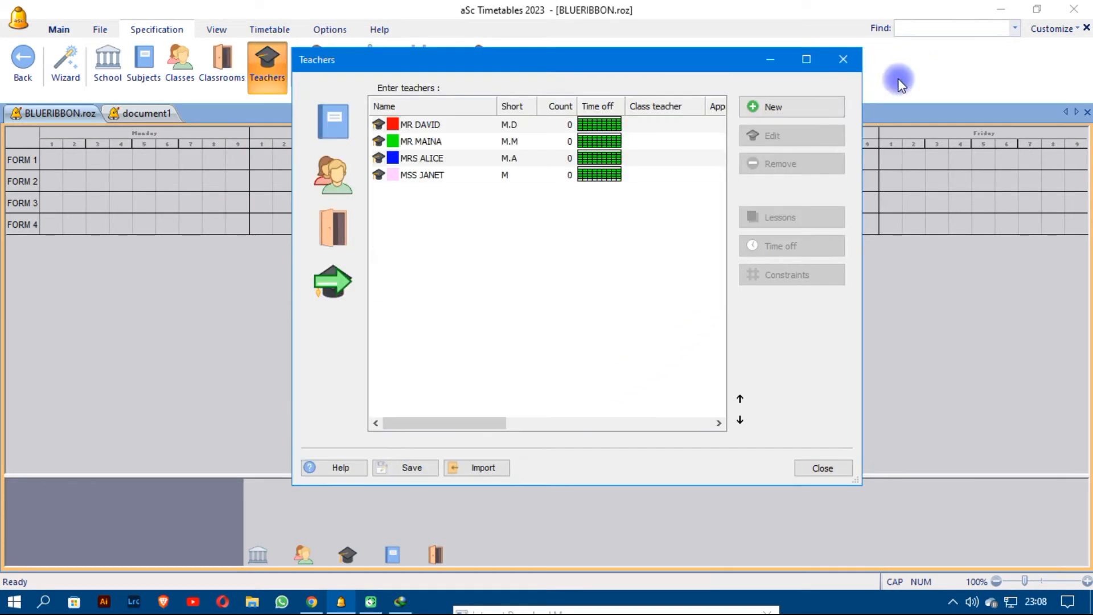
Add a thirteenth teacher, name prefixed MRS and short name M.ML, leaving the contract without lessons, and close the teacher list.
left_click(786, 107)
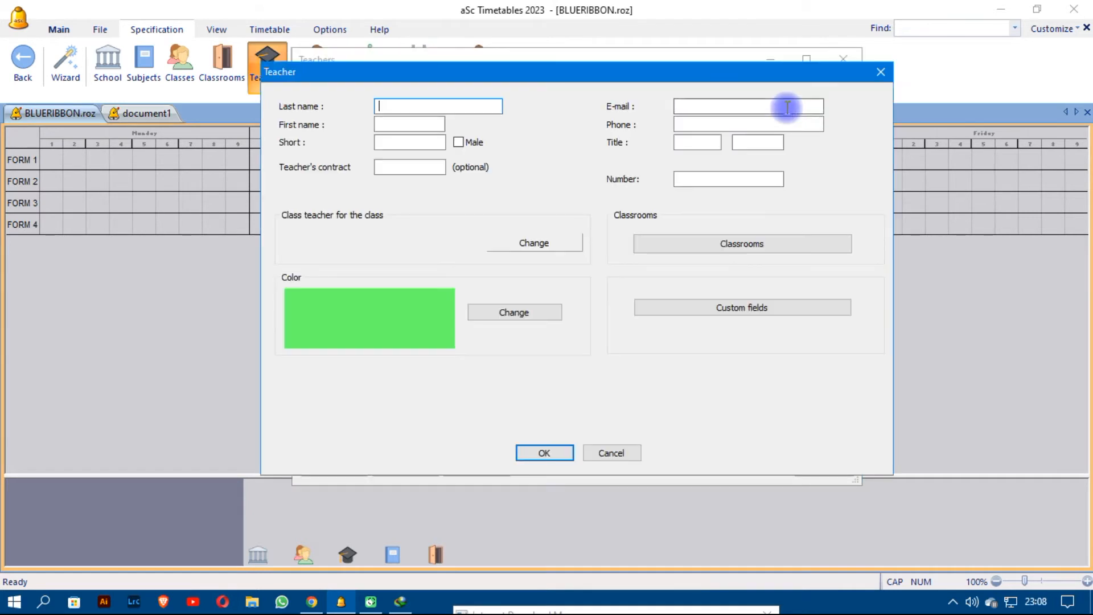
type("M")
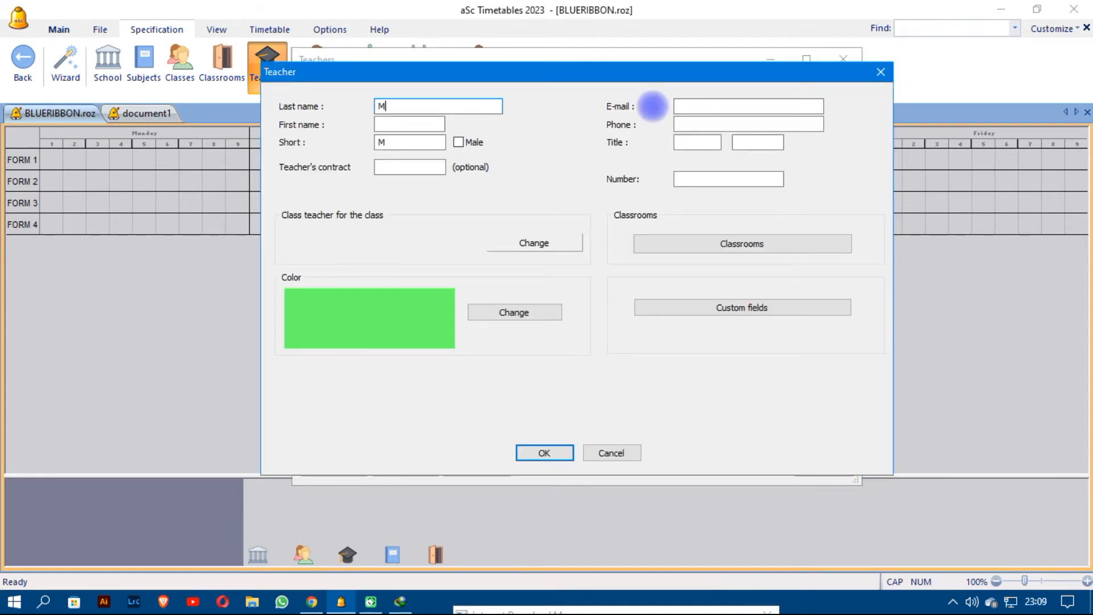
type("RS MWIKALI")
left_click(415, 140)
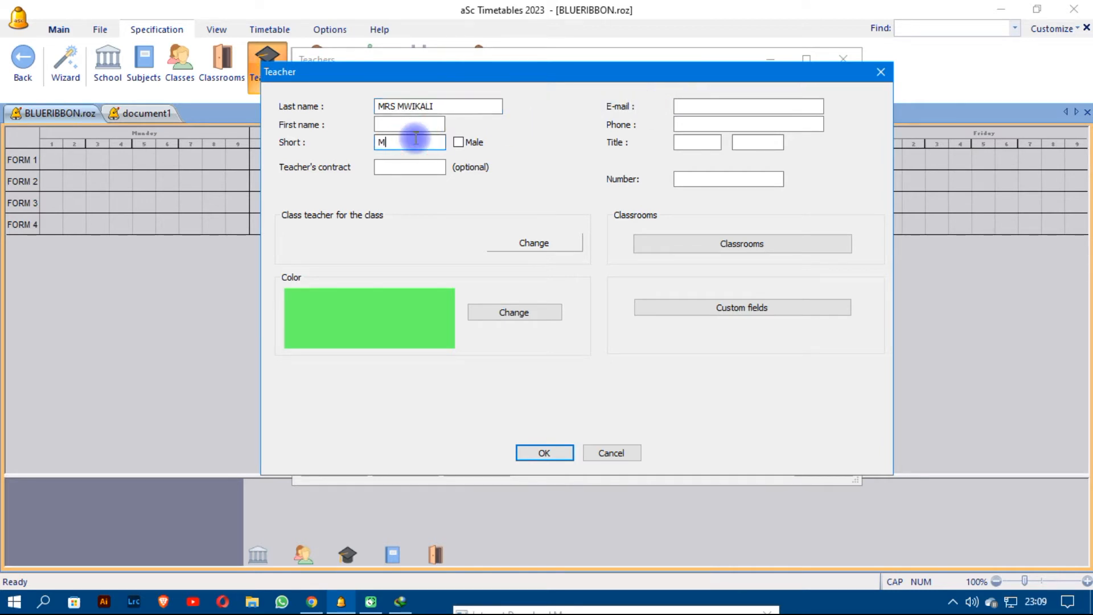
type(".ML")
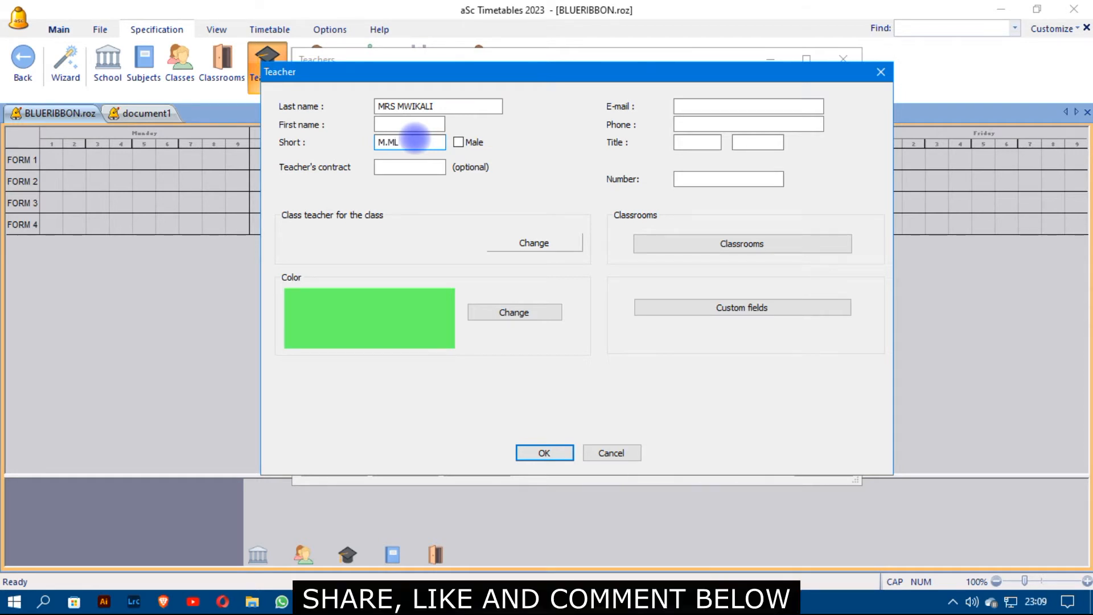
left_click(546, 454)
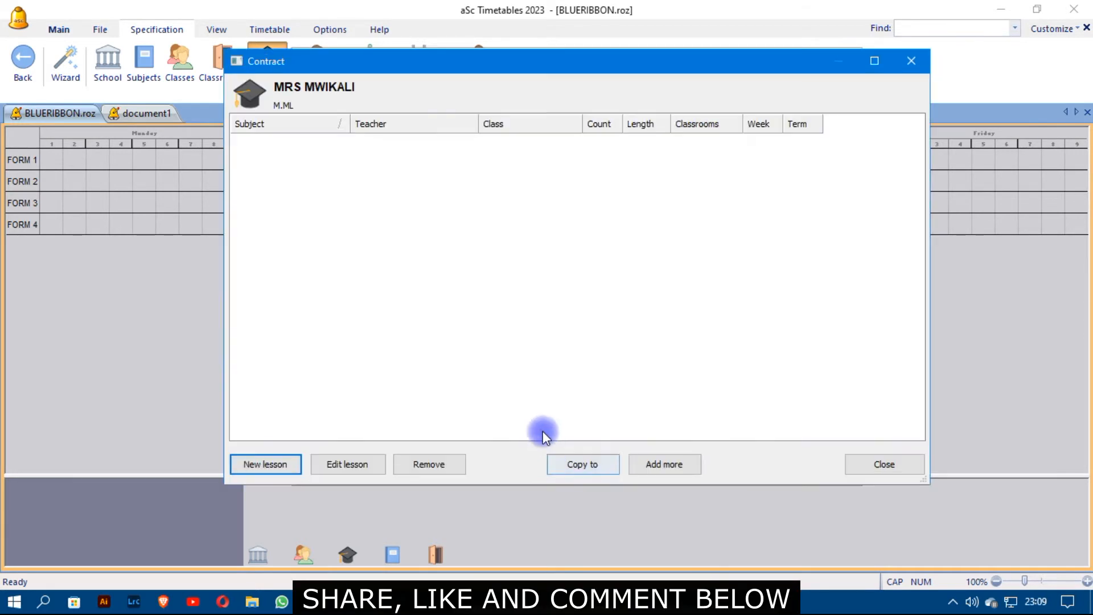
left_click(910, 61)
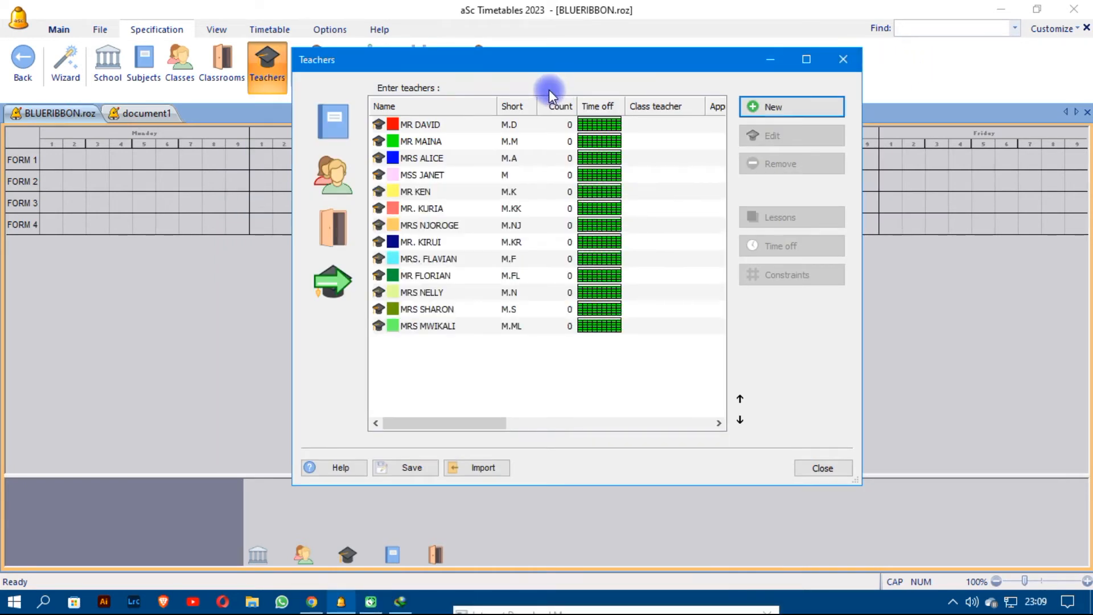
left_click(832, 469)
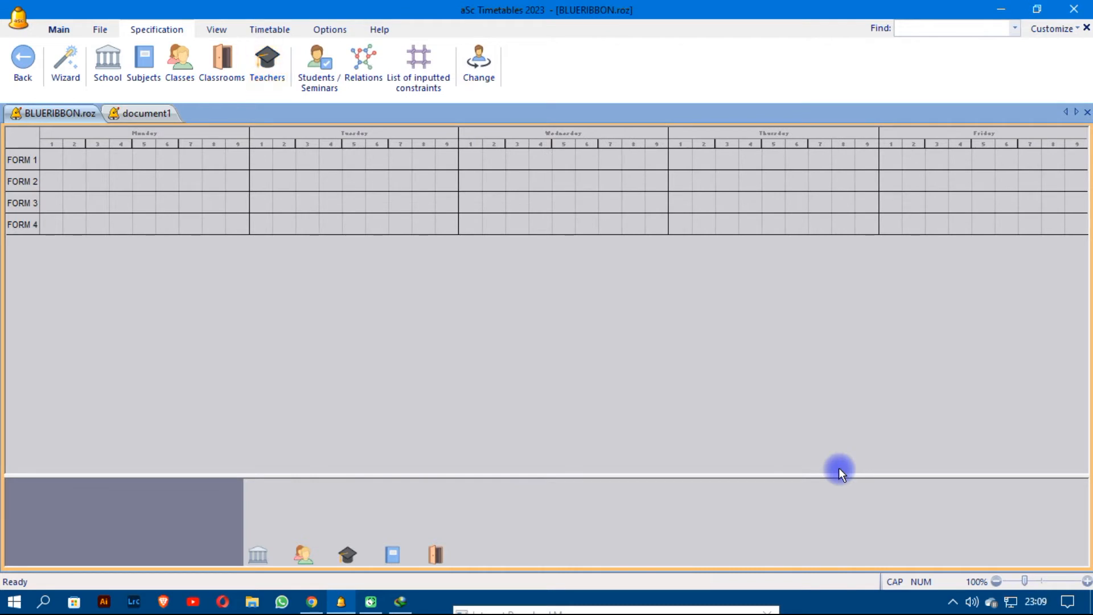
Review the school's basic settings and the lists of subjects, classes and classrooms.
left_click(159, 32)
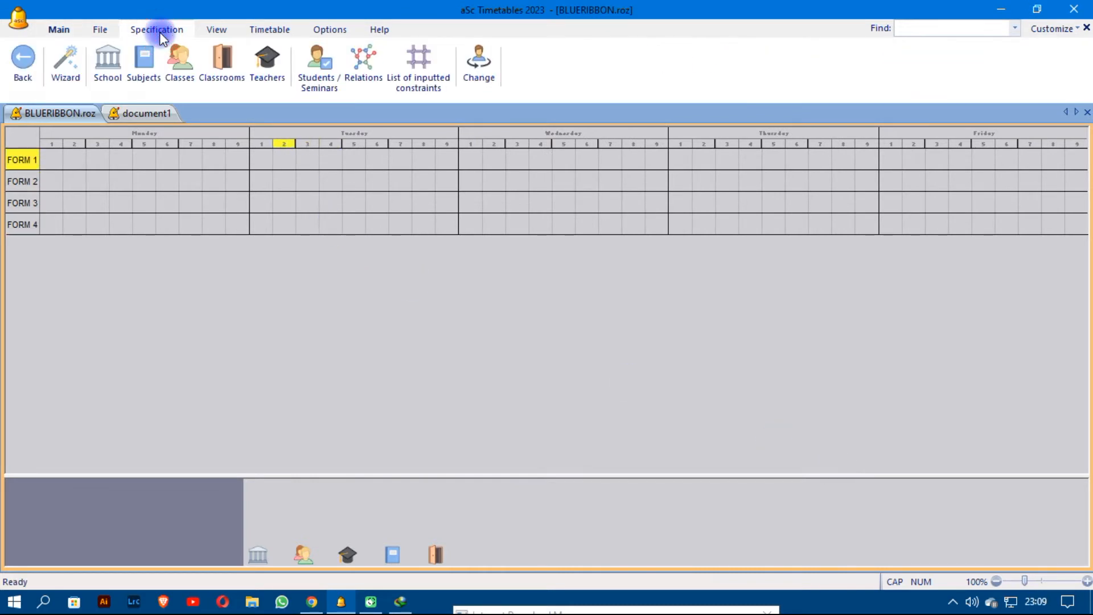
left_click(107, 65)
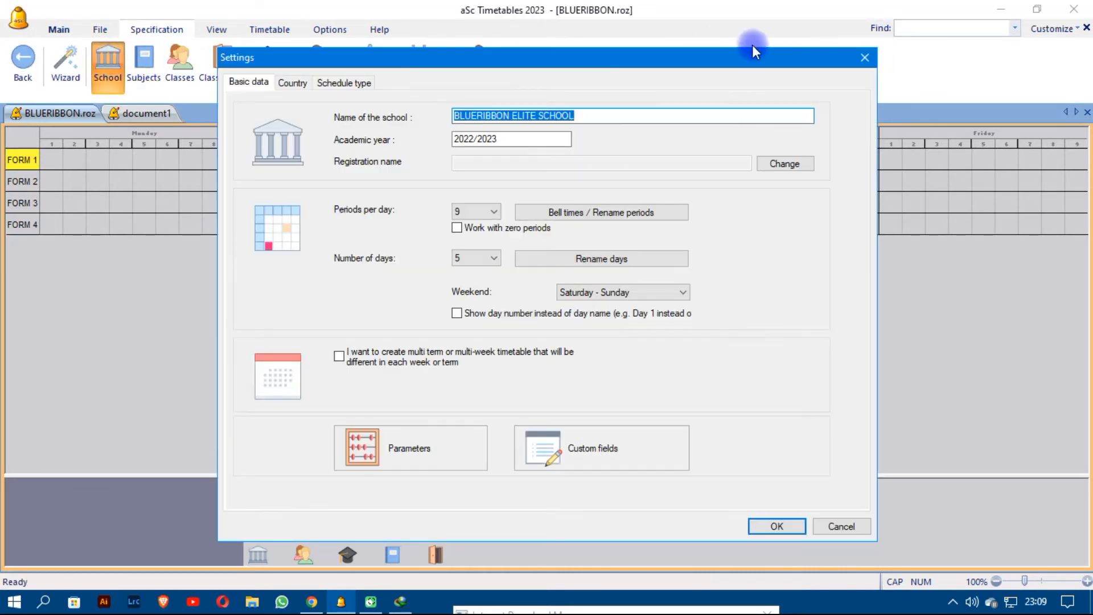
left_click(864, 57)
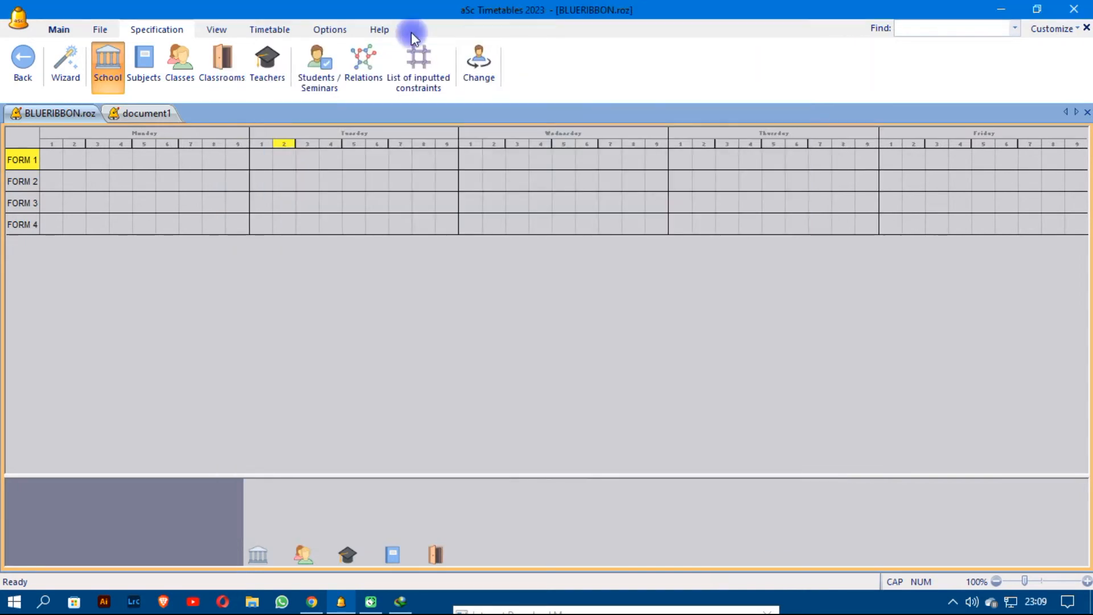
left_click(154, 56)
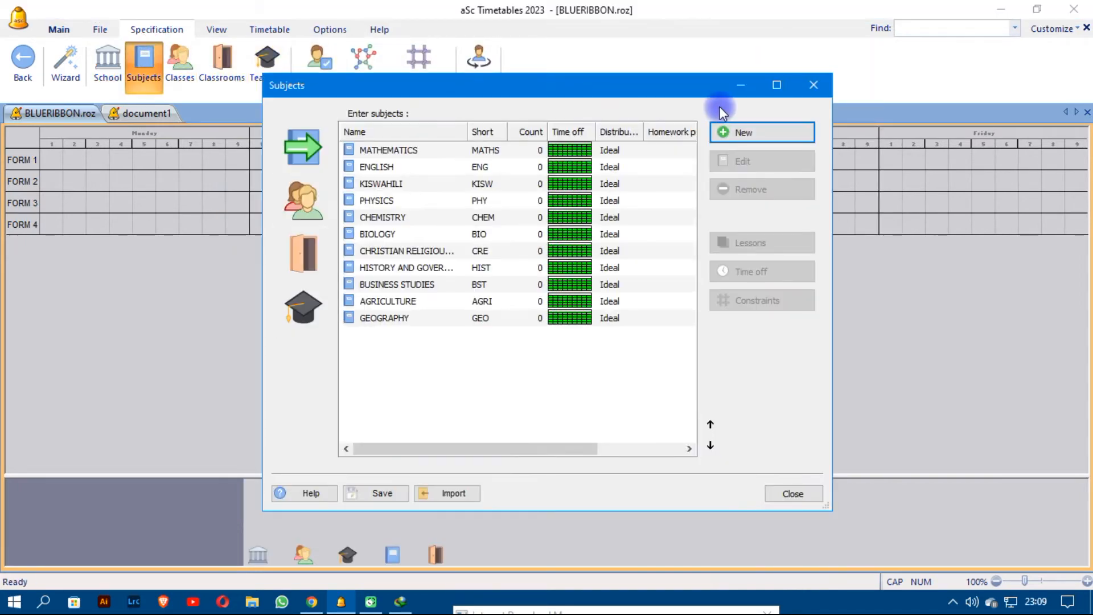
left_click(812, 85)
left_click(186, 59)
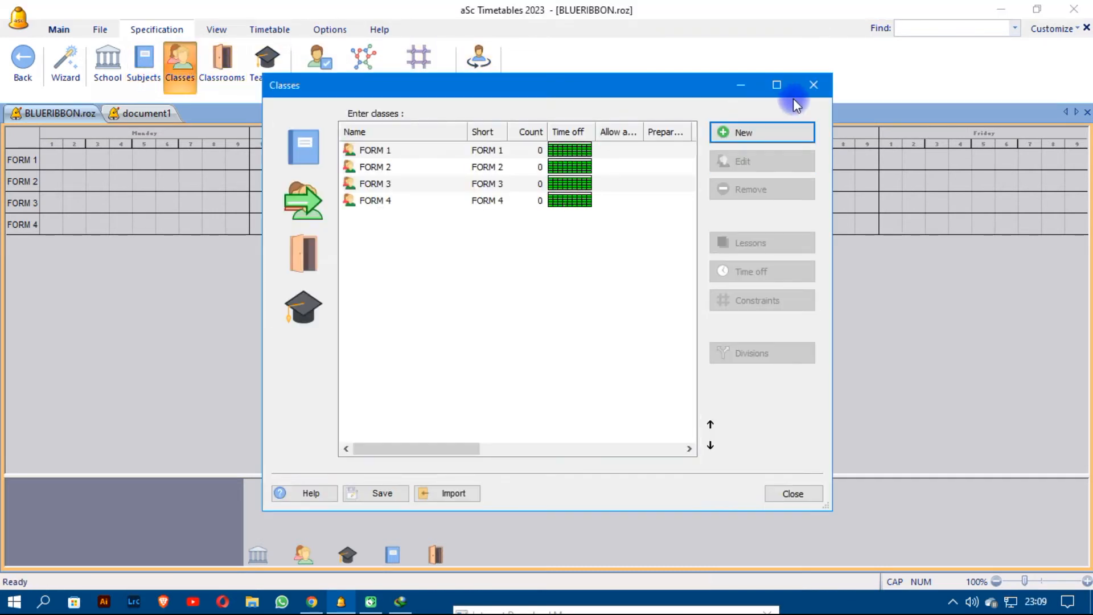
left_click(818, 86)
left_click(214, 58)
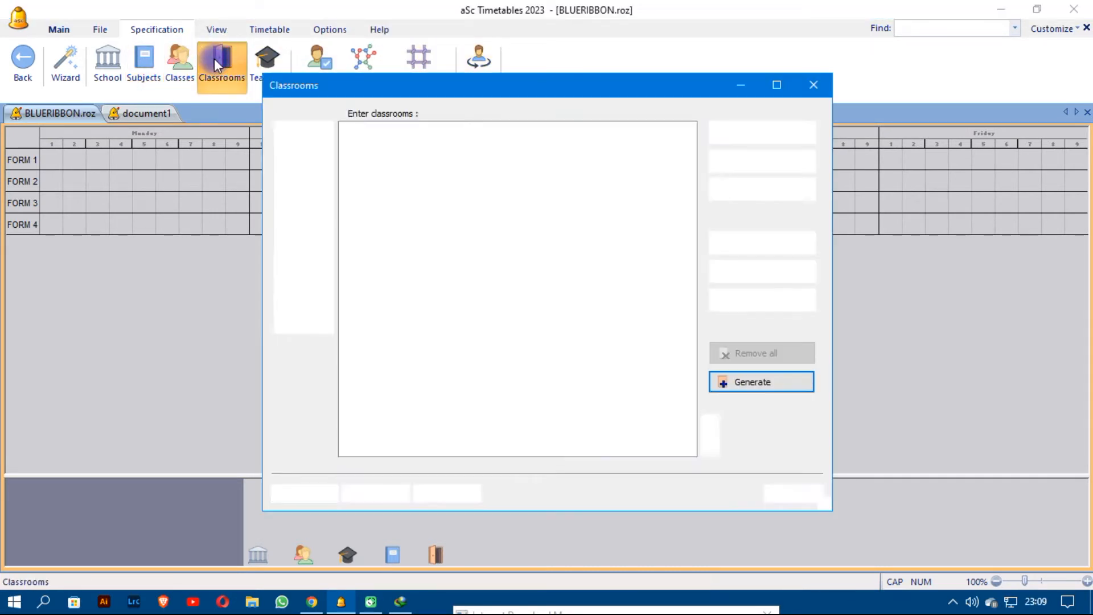
left_click(813, 85)
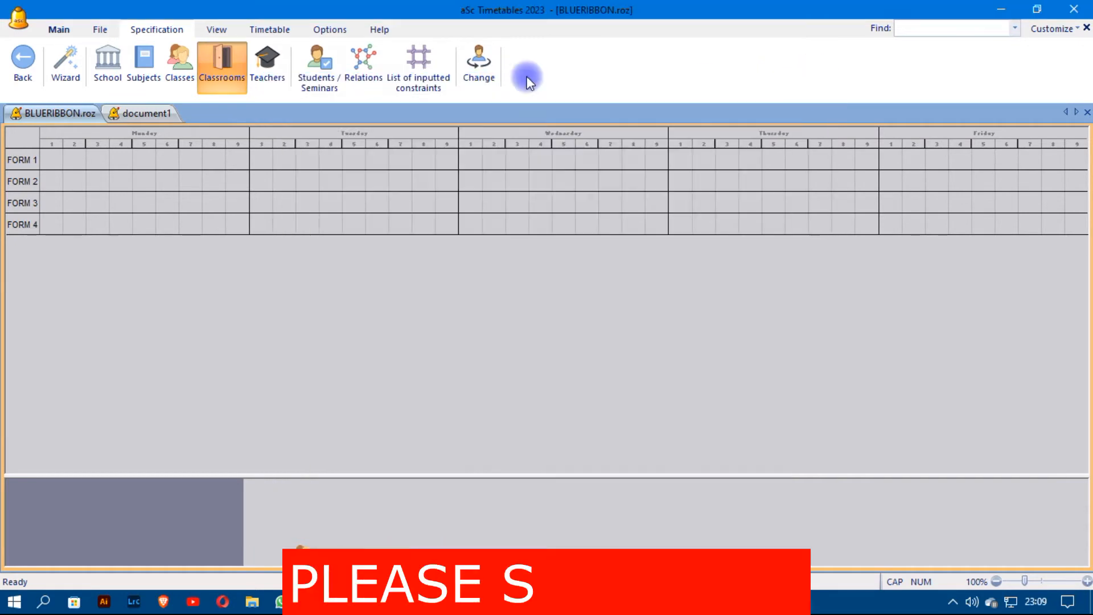
Open the lesson contract of the first listed teacher, short name M.D, from the teacher list.
left_click(268, 66)
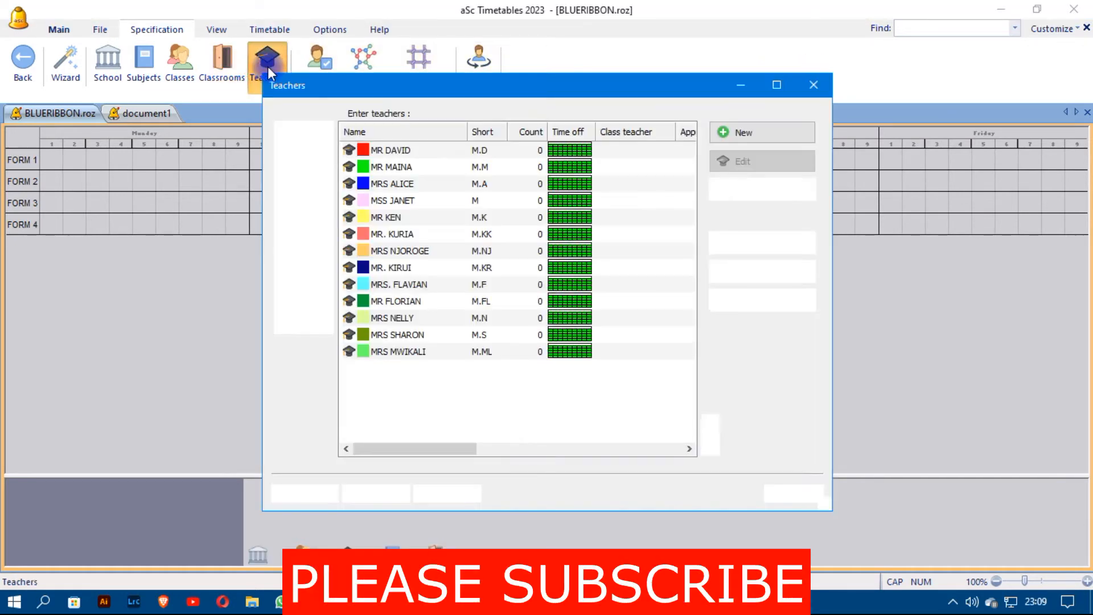
left_click(407, 150)
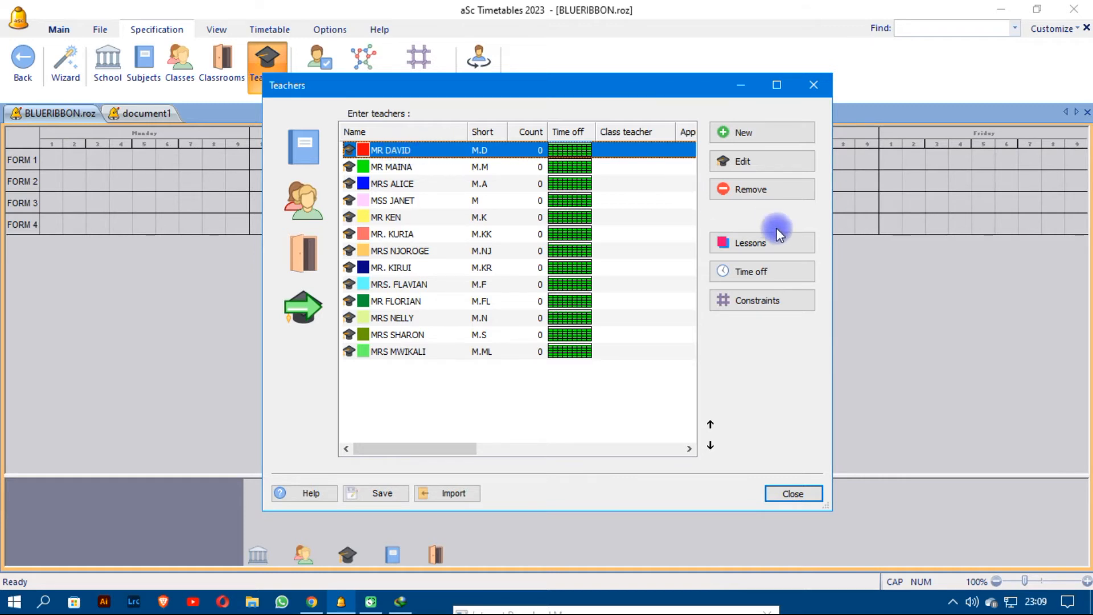
left_click(767, 242)
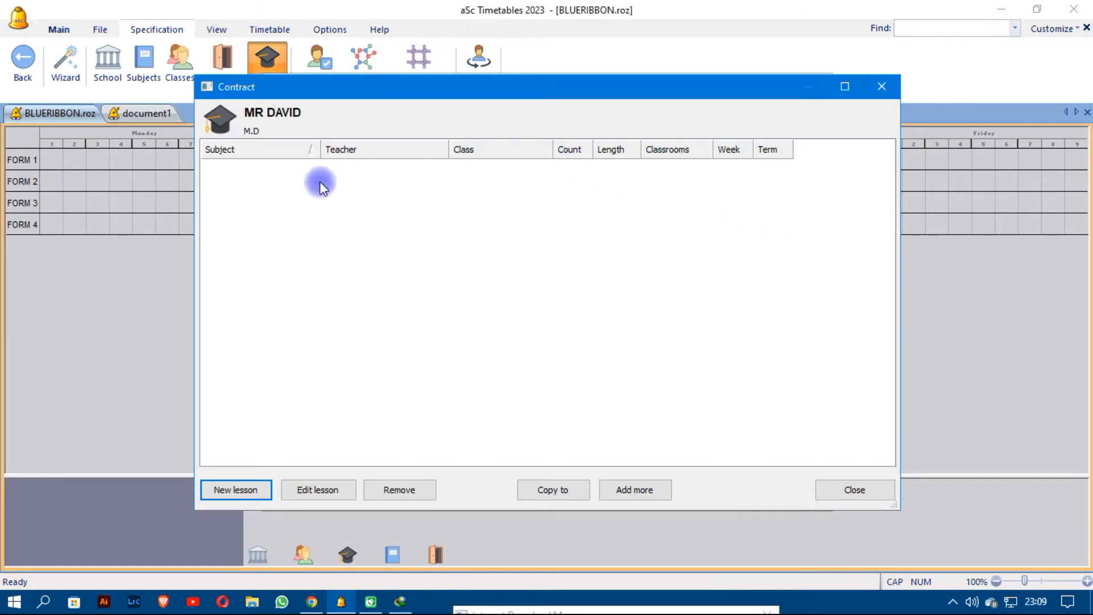
left_click_drag(408, 85, 457, 41)
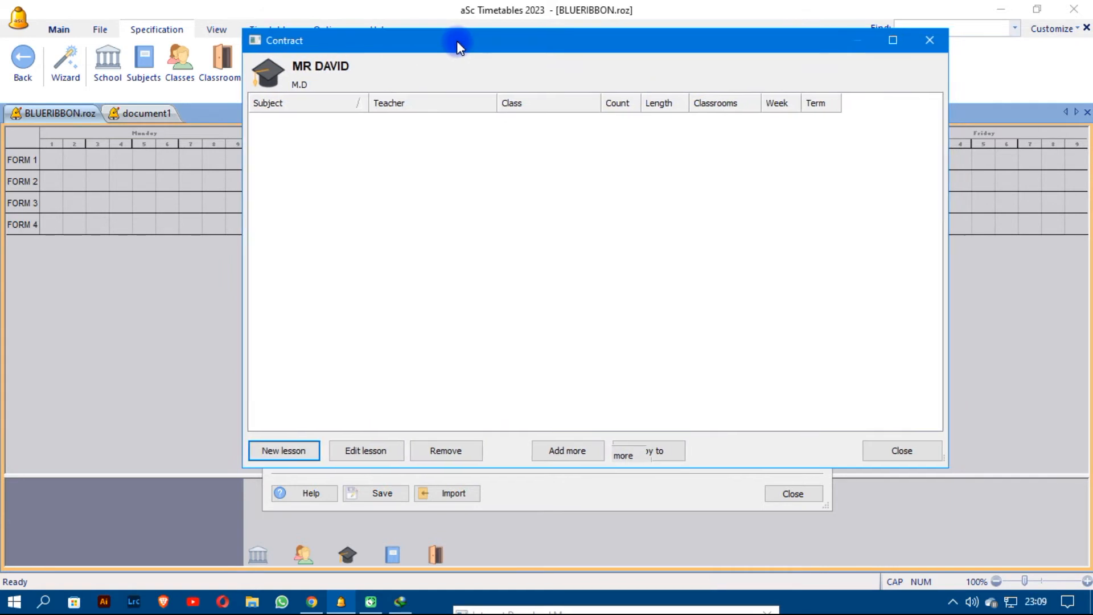
Add a MATHEMATICS lesson for the entire FORM 1 class to teacher M.D's contract, with 5 single lessons per week in the home classroom.
left_click(292, 450)
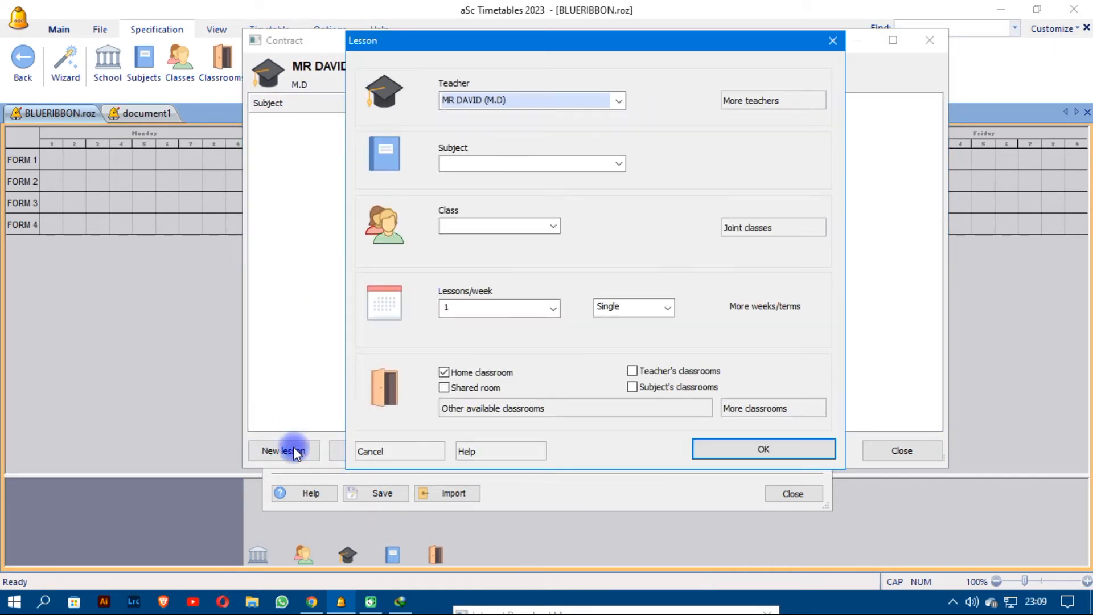
left_click(496, 163)
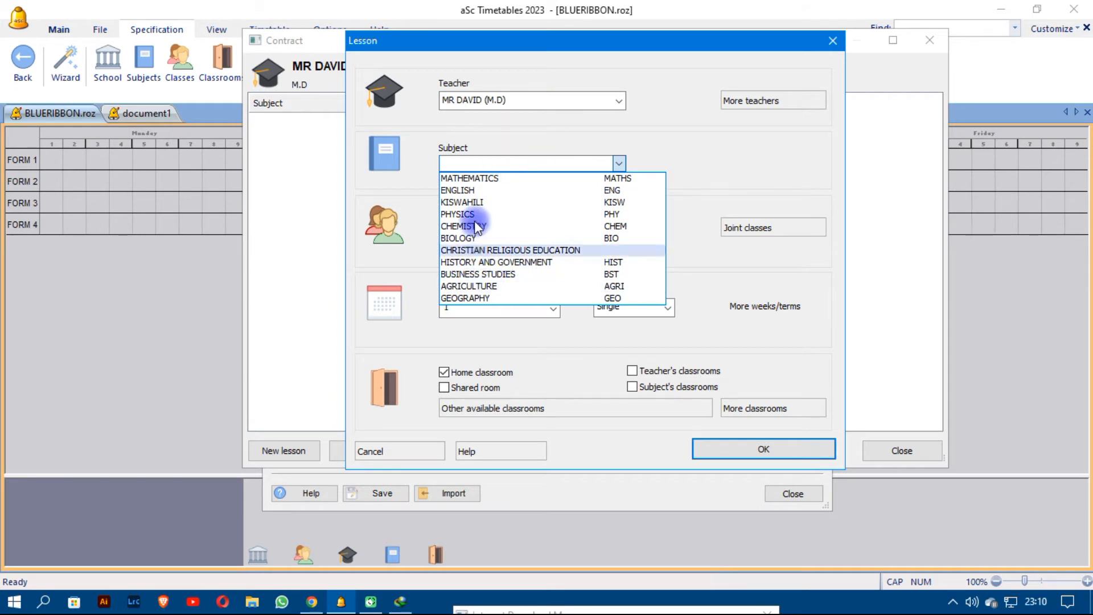
left_click(497, 178)
left_click(554, 226)
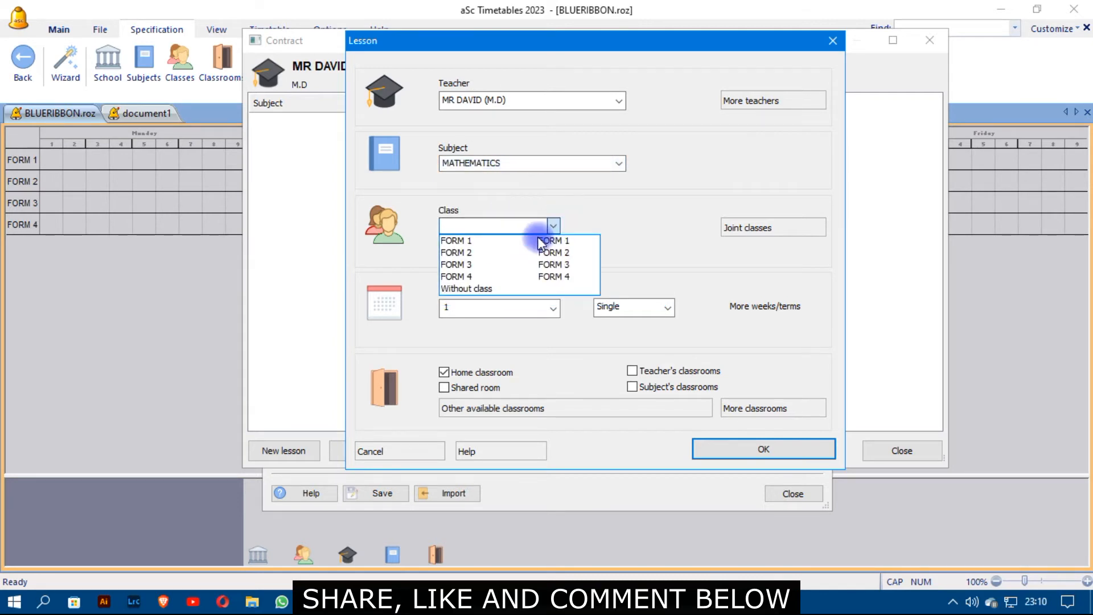
left_click(536, 239)
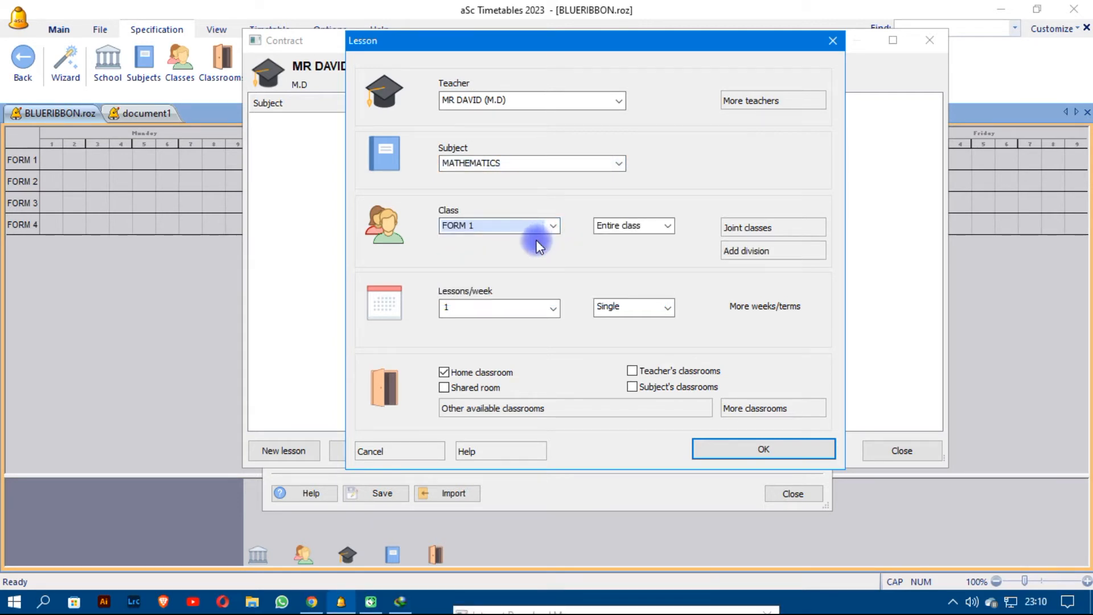
left_click(505, 310)
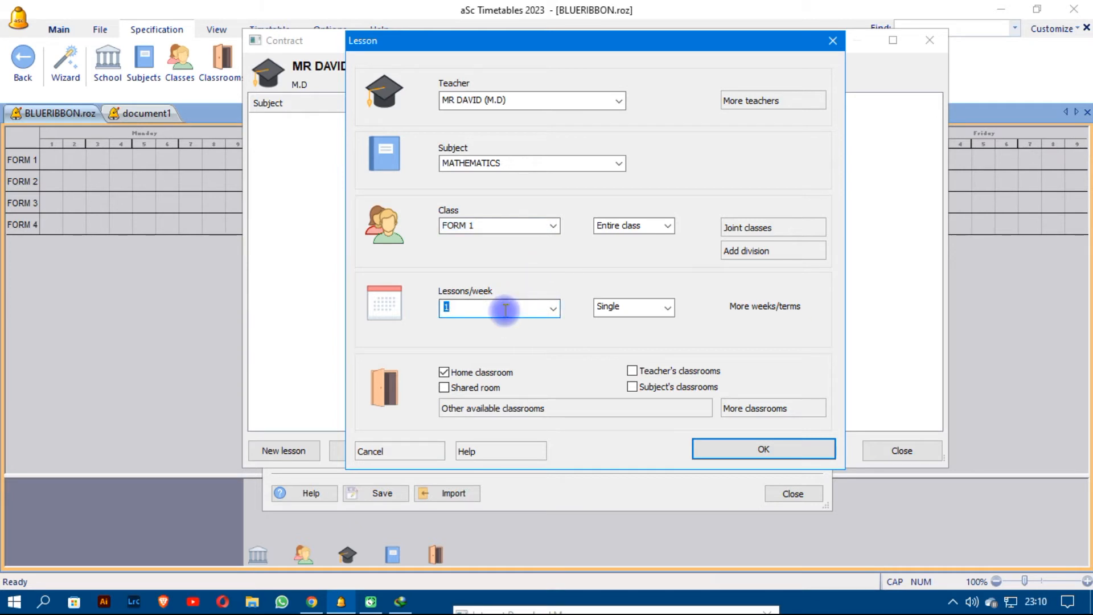
type("6")
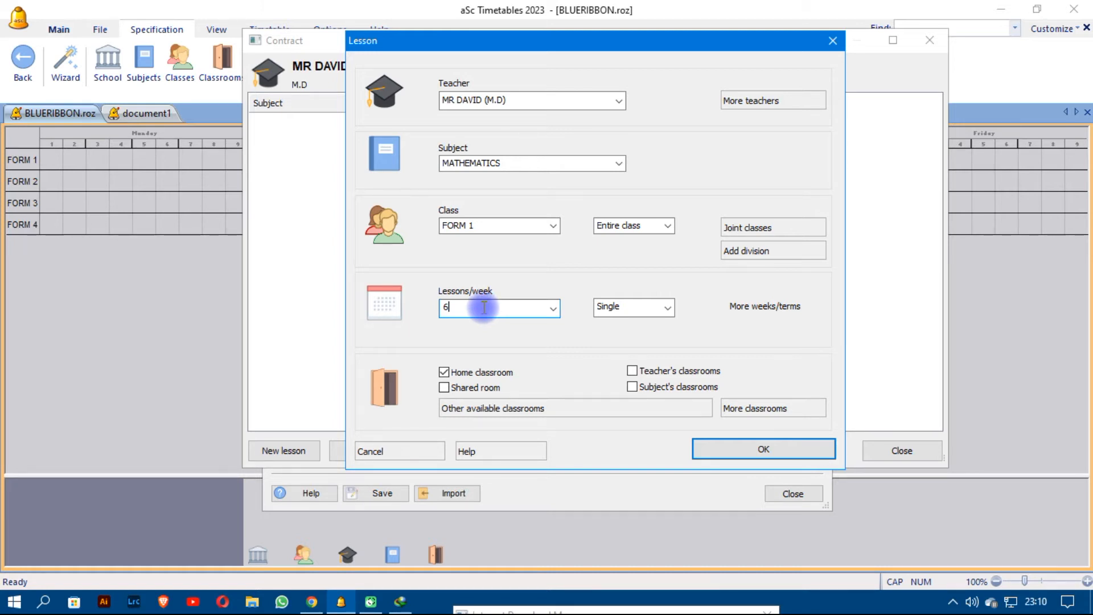
key("BackSpace")
type("5")
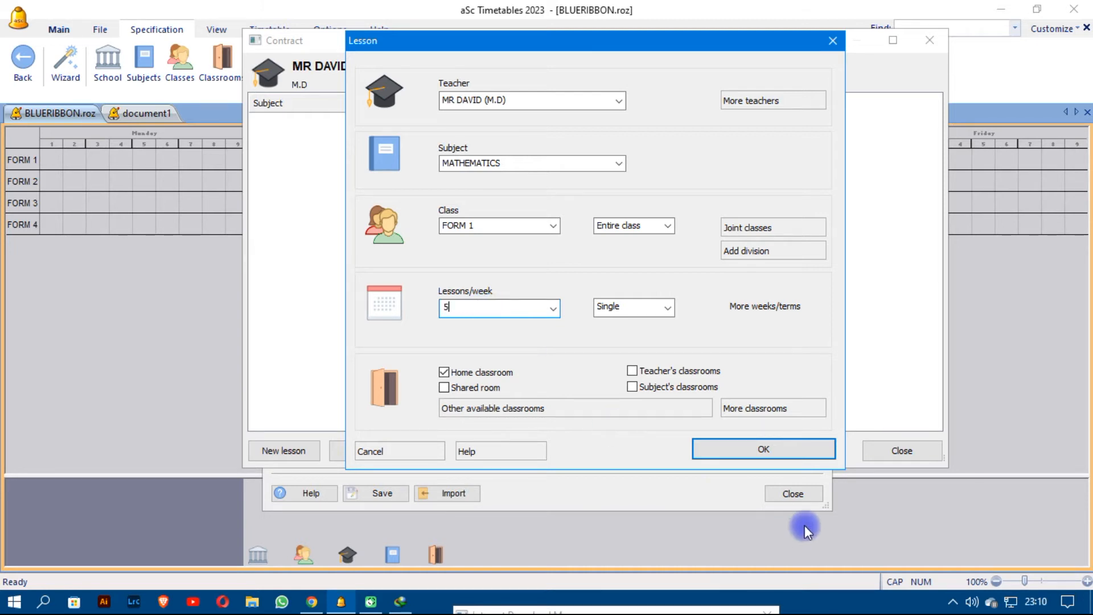
left_click(766, 451)
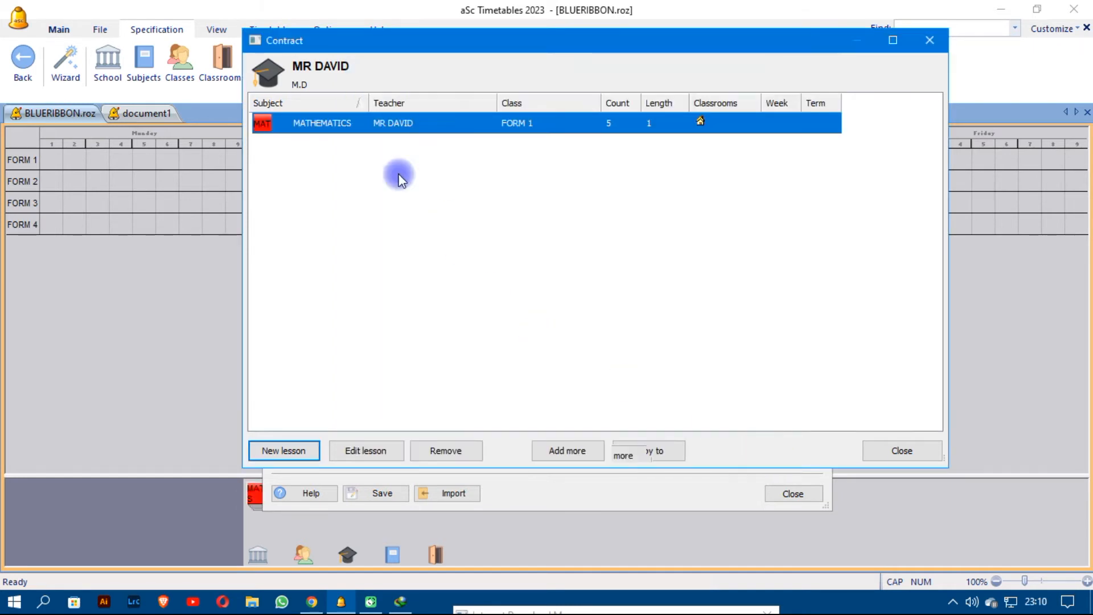
Add a MATHEMATICS lesson for FORM 2 to the same contract, with 5 single lessons per week.
left_click(298, 453)
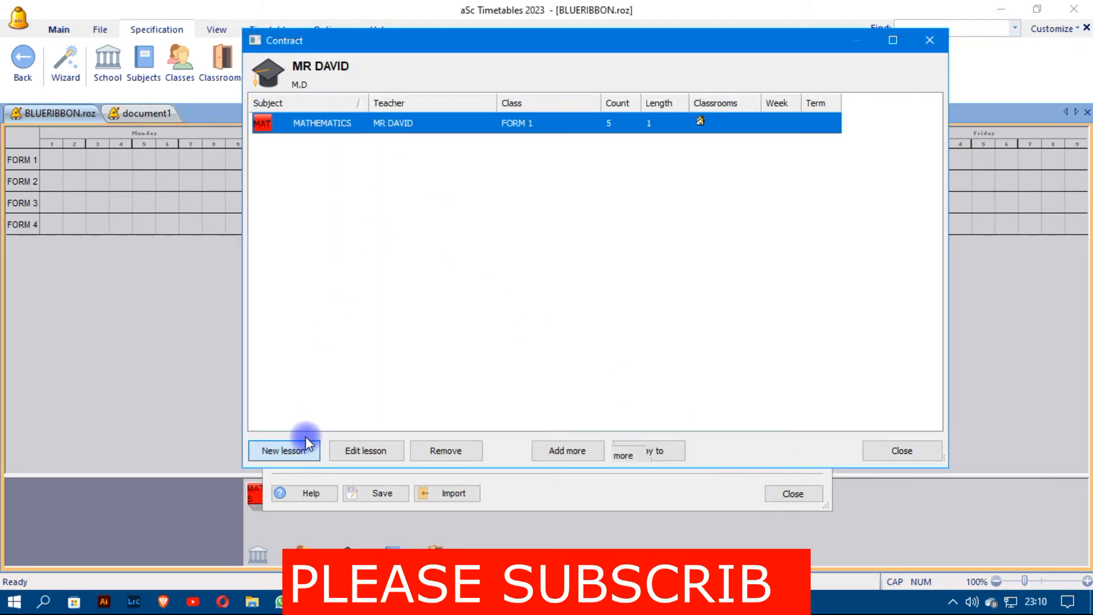
left_click(474, 163)
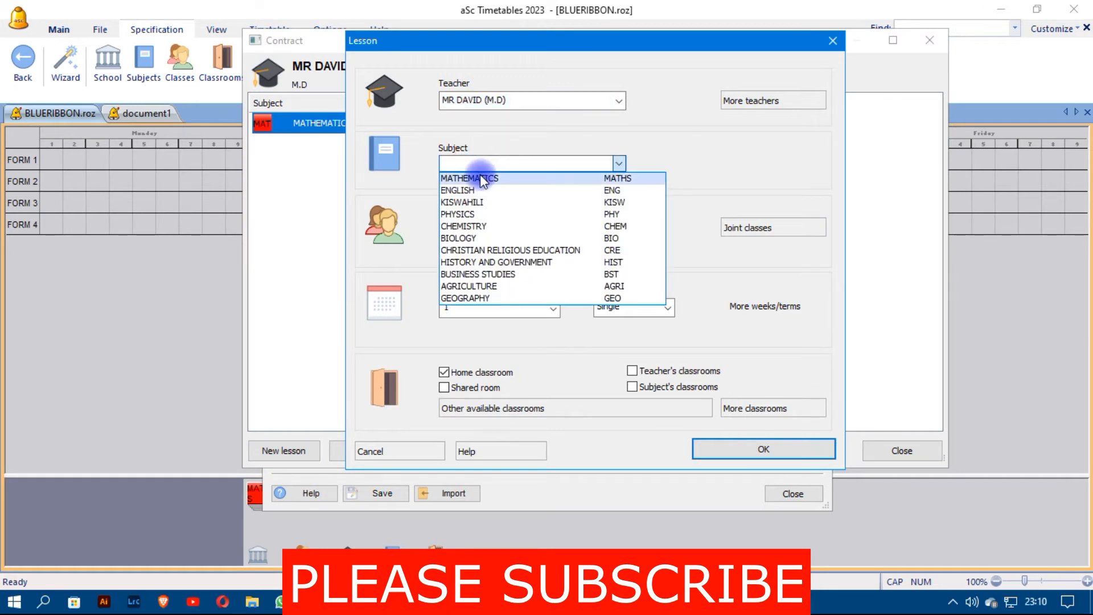
left_click(482, 176)
left_click(504, 228)
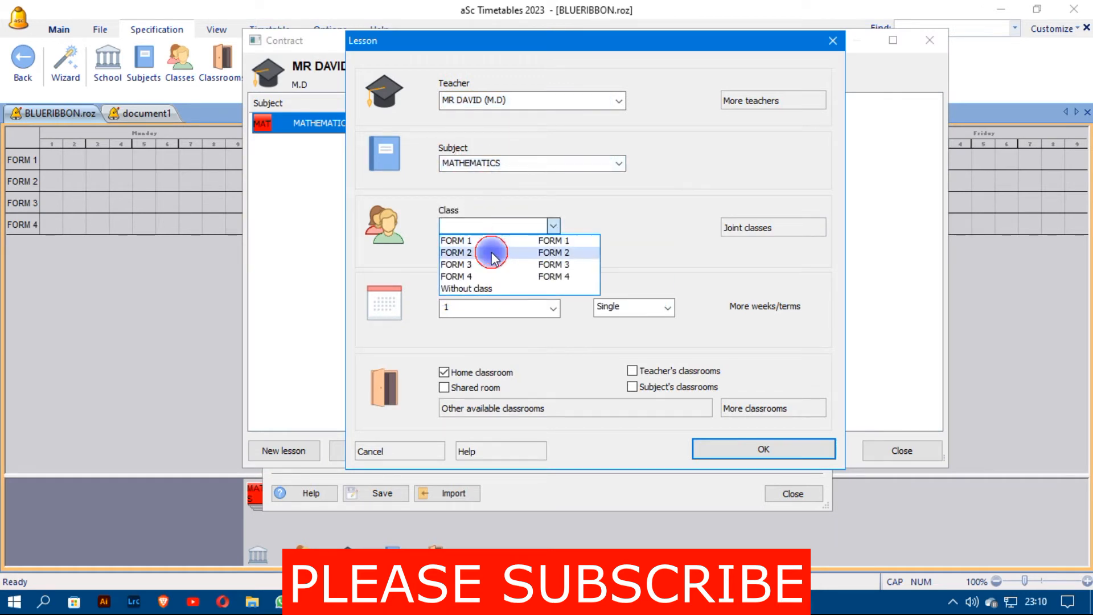
left_click(497, 253)
left_click(520, 308)
type("5")
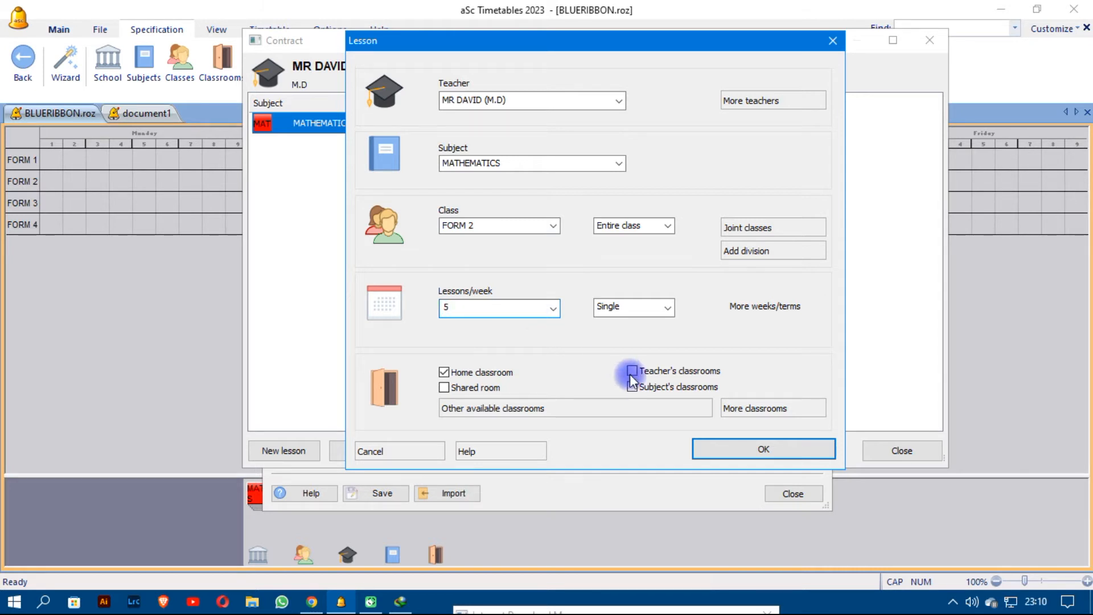
left_click(747, 451)
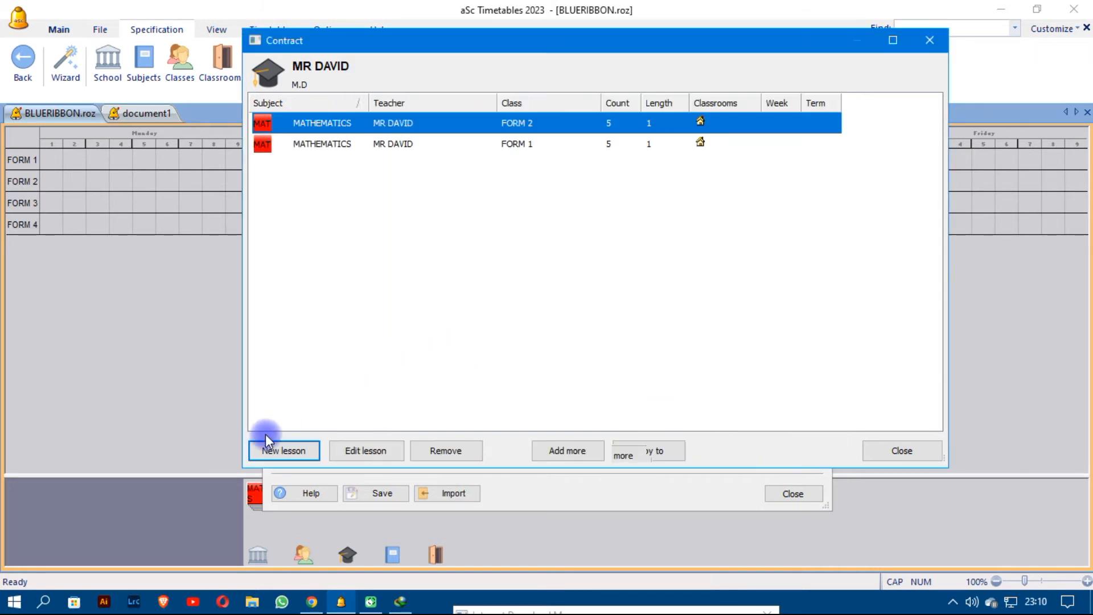
Add a MATHEMATICS lesson for FORM 3 to teacher M.D's contract, with 4 single lessons per week.
left_click(286, 451)
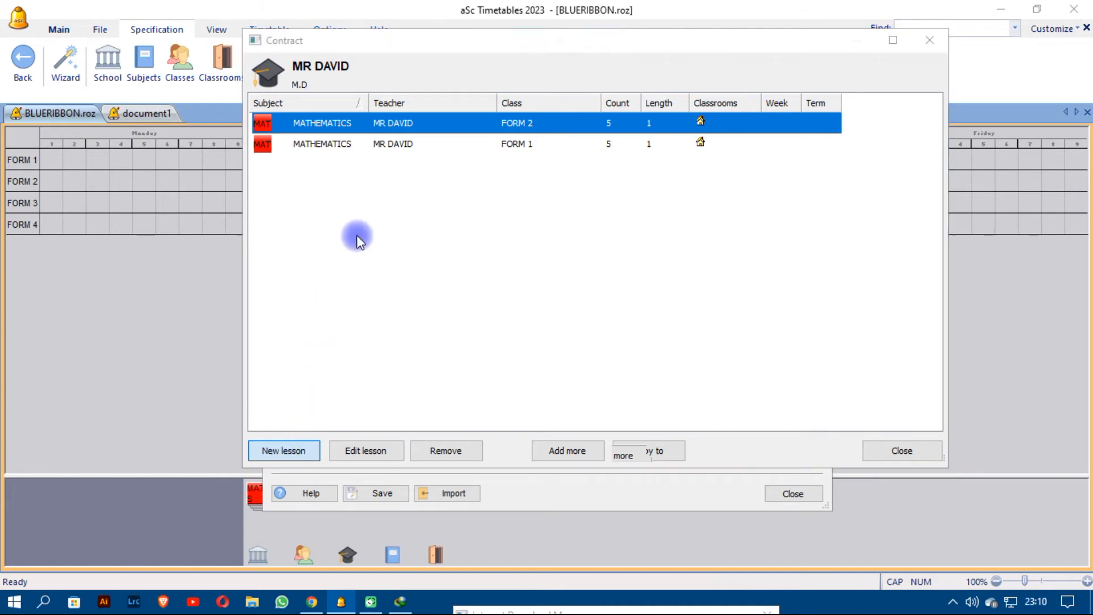
left_click(486, 165)
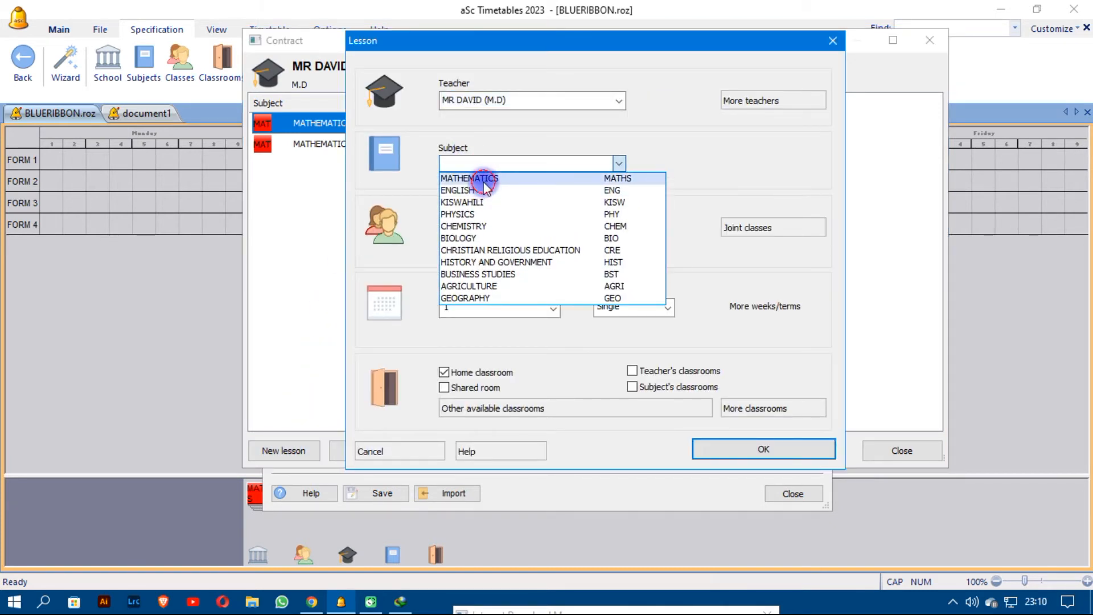
left_click(484, 178)
left_click(484, 224)
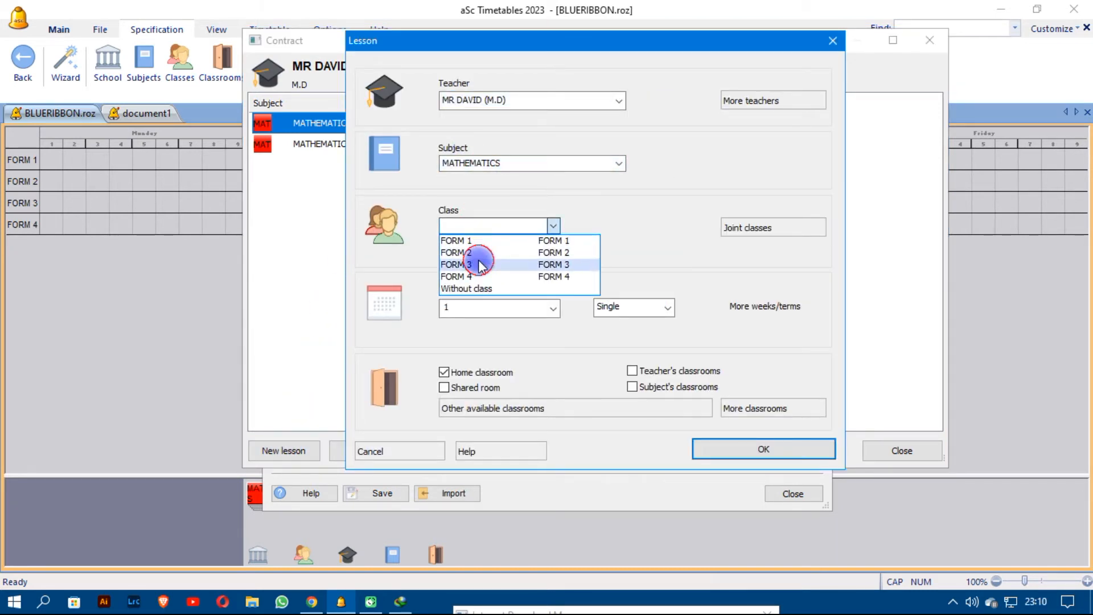
left_click(480, 264)
left_click(488, 305)
type("4")
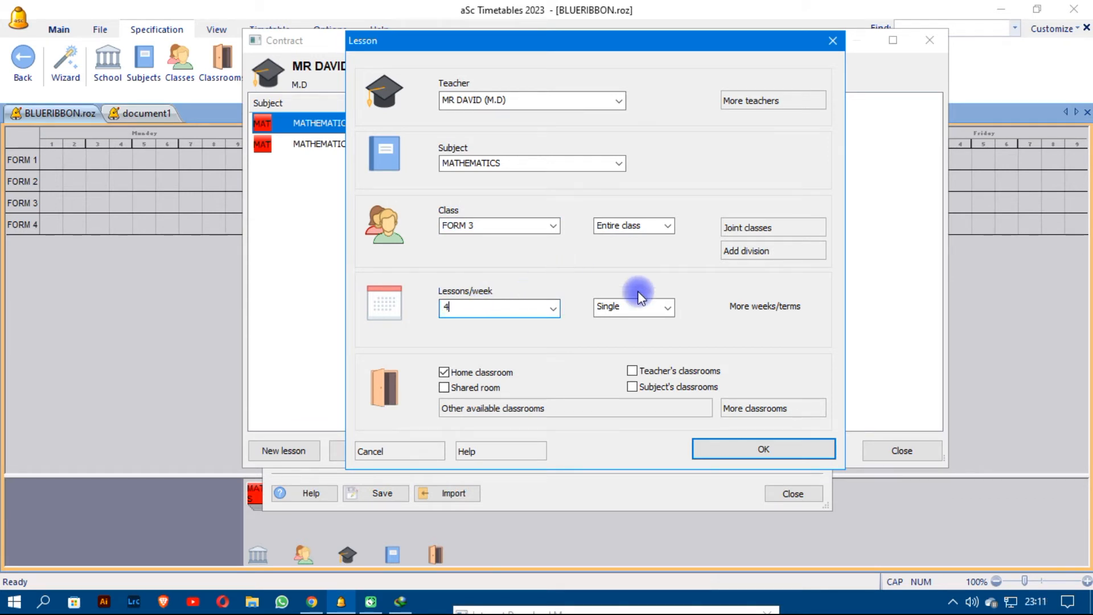
left_click(740, 449)
Add a MATHEMATICS lesson for FORM 4 with 5 single lessons per week, and close teacher M.D's contract.
left_click(276, 446)
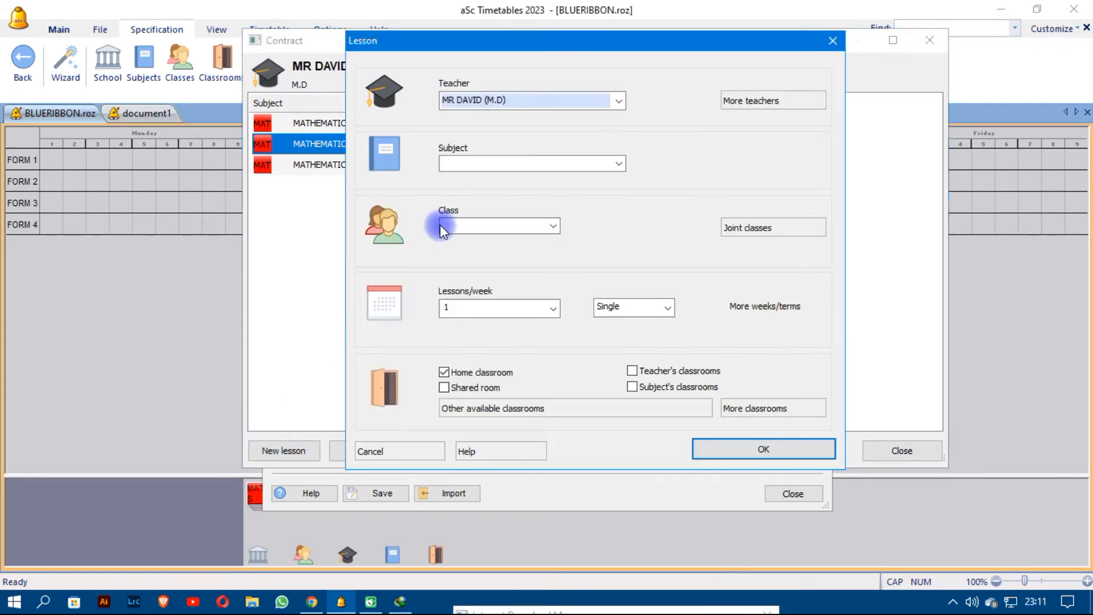
left_click(512, 162)
left_click(512, 180)
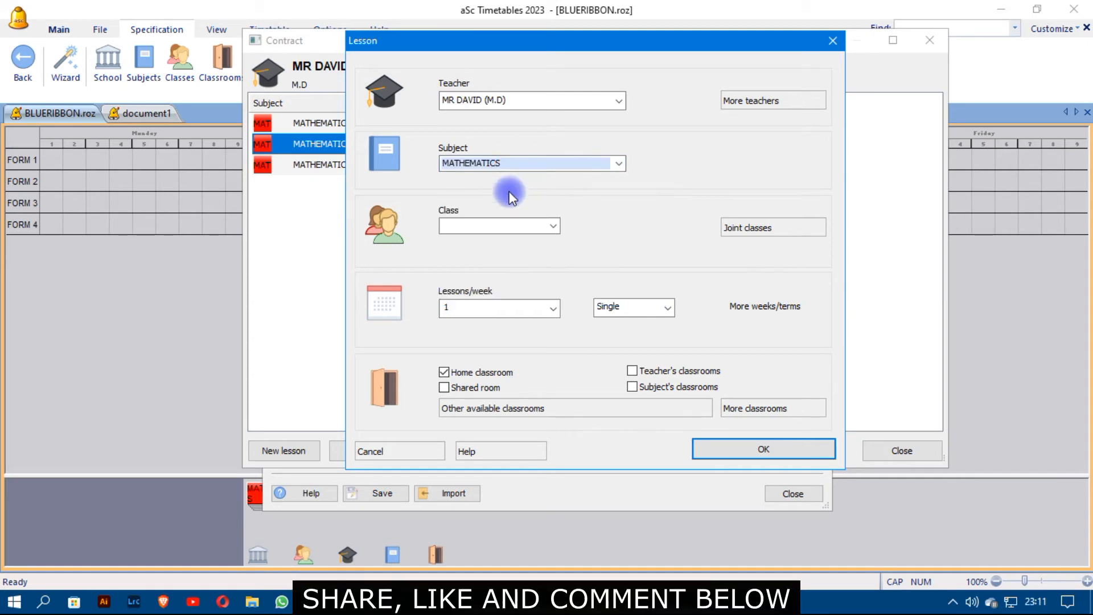
left_click(501, 226)
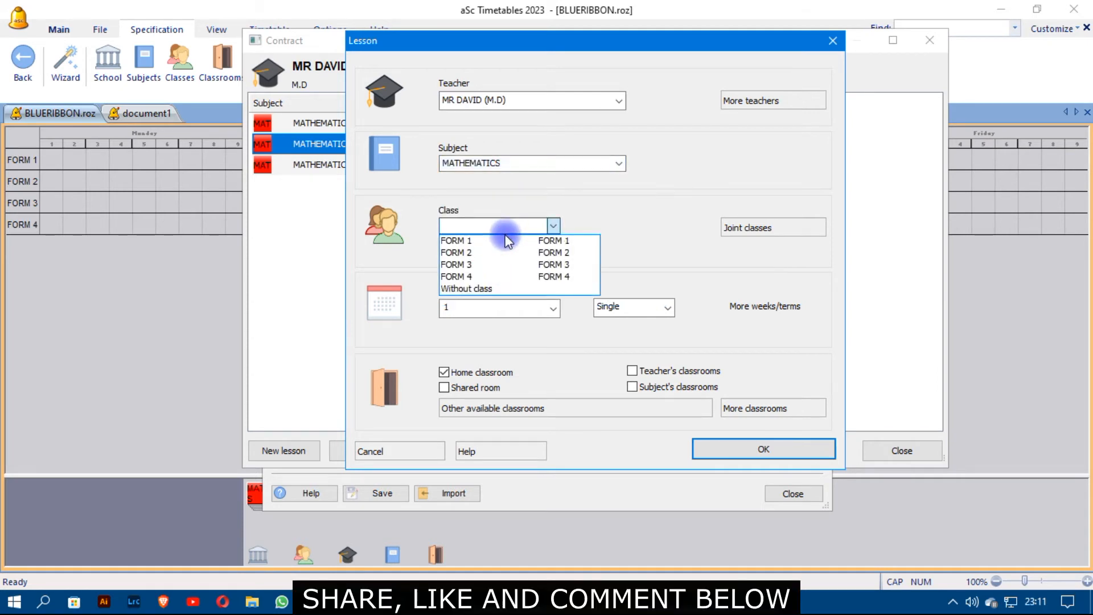
left_click(484, 276)
left_click(494, 312)
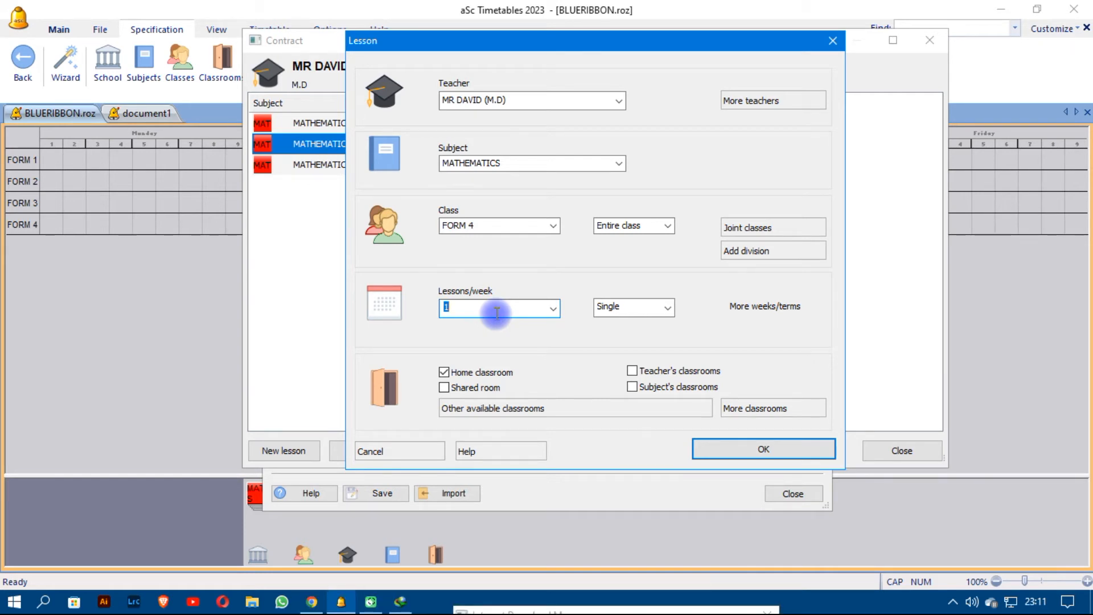
type("5")
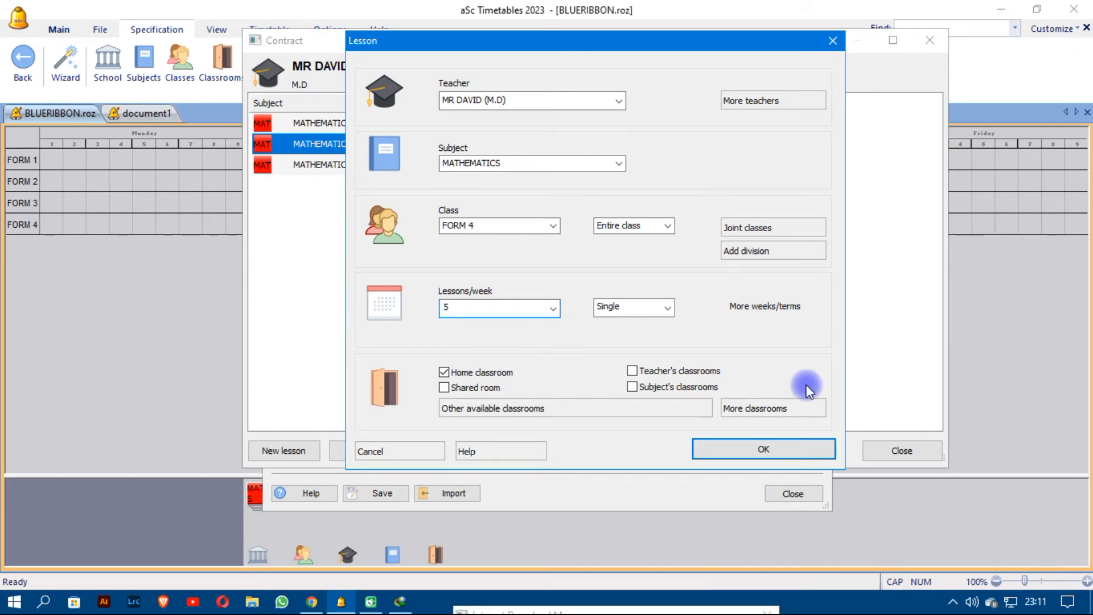
left_click(750, 449)
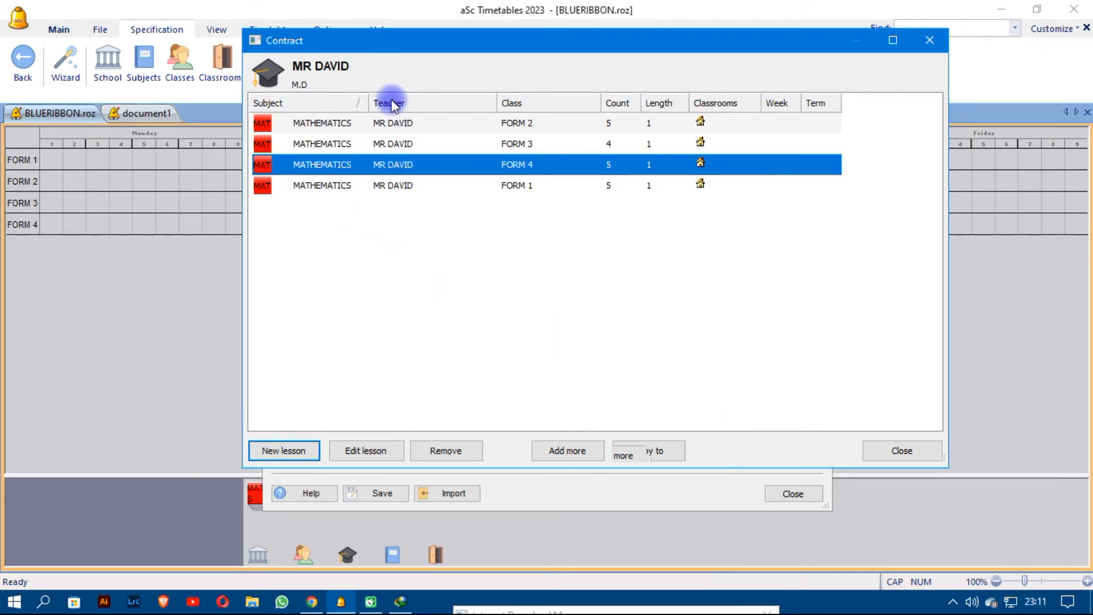
left_click(895, 449)
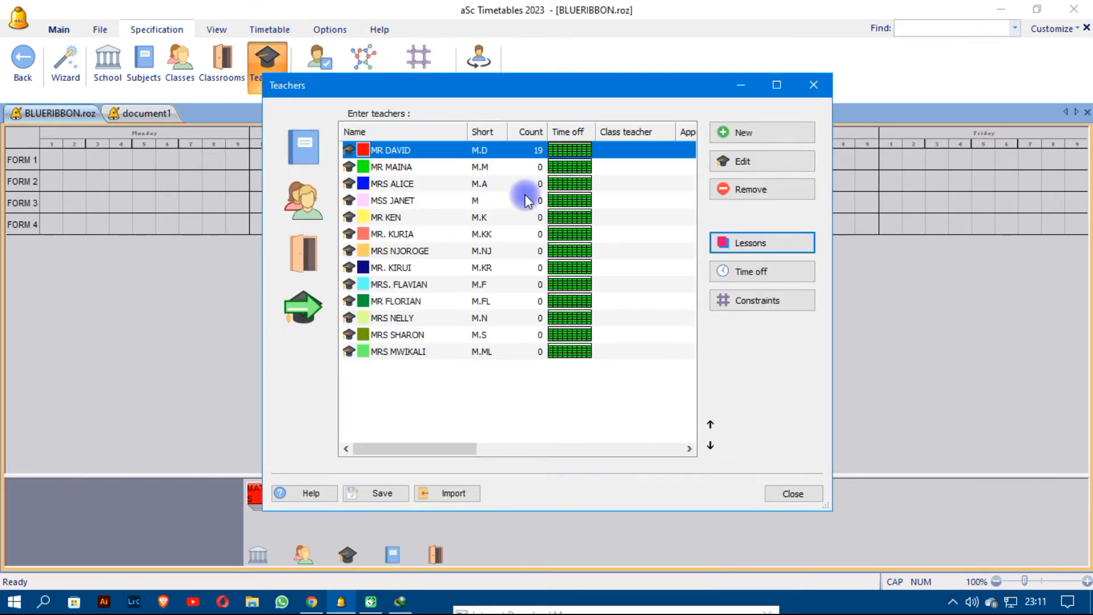
Add an ENGLISH lesson for the entire FORM 1 class to teacher M.M's contract, with 5 single lessons per week.
left_click(503, 169)
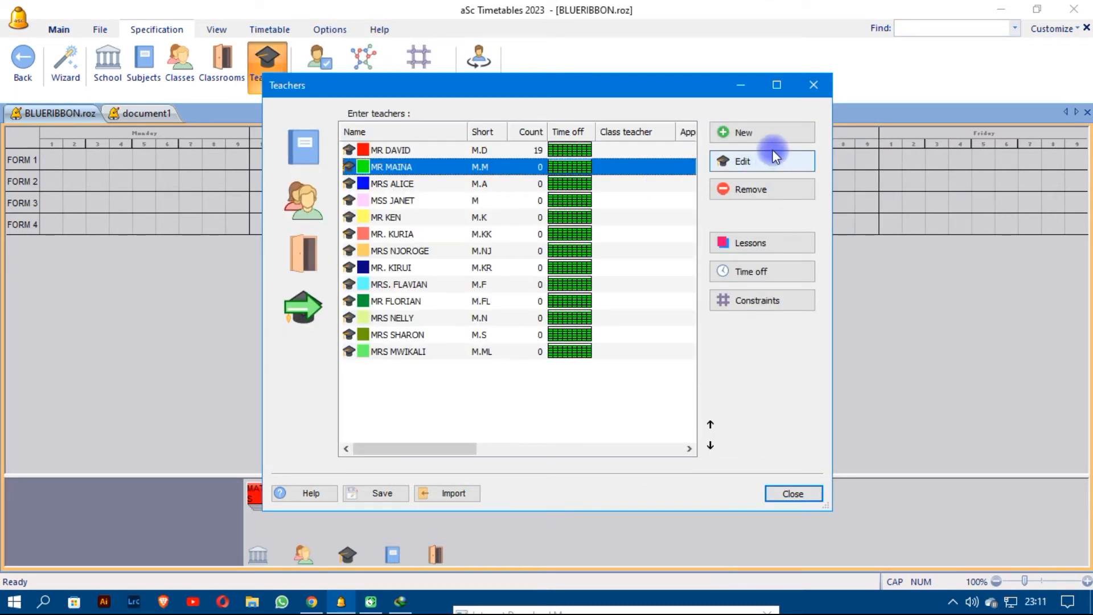
left_click(748, 250)
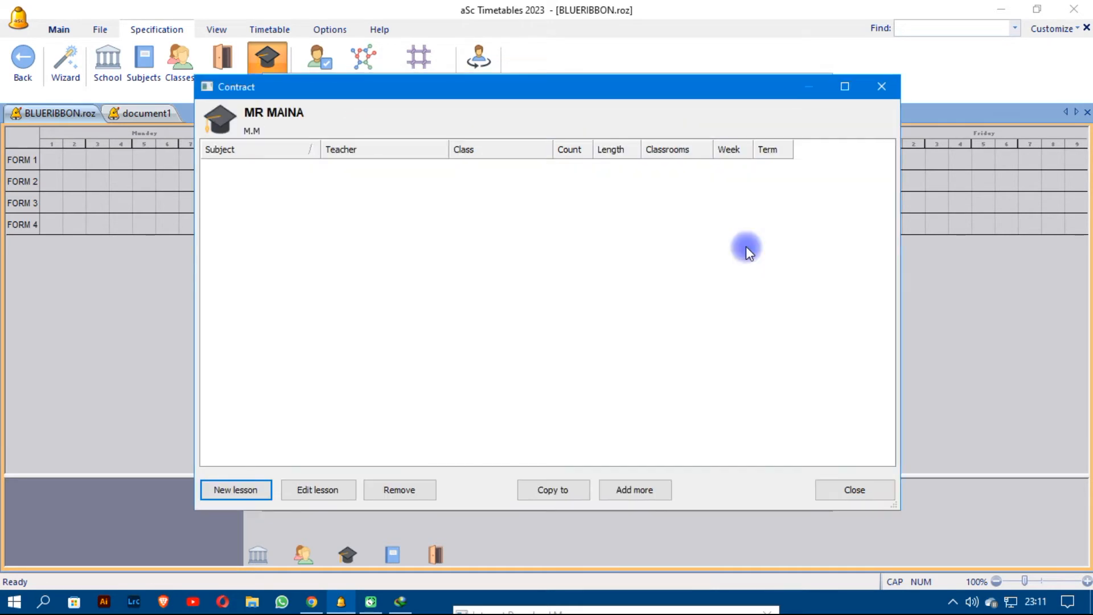
left_click(241, 488)
left_click(446, 206)
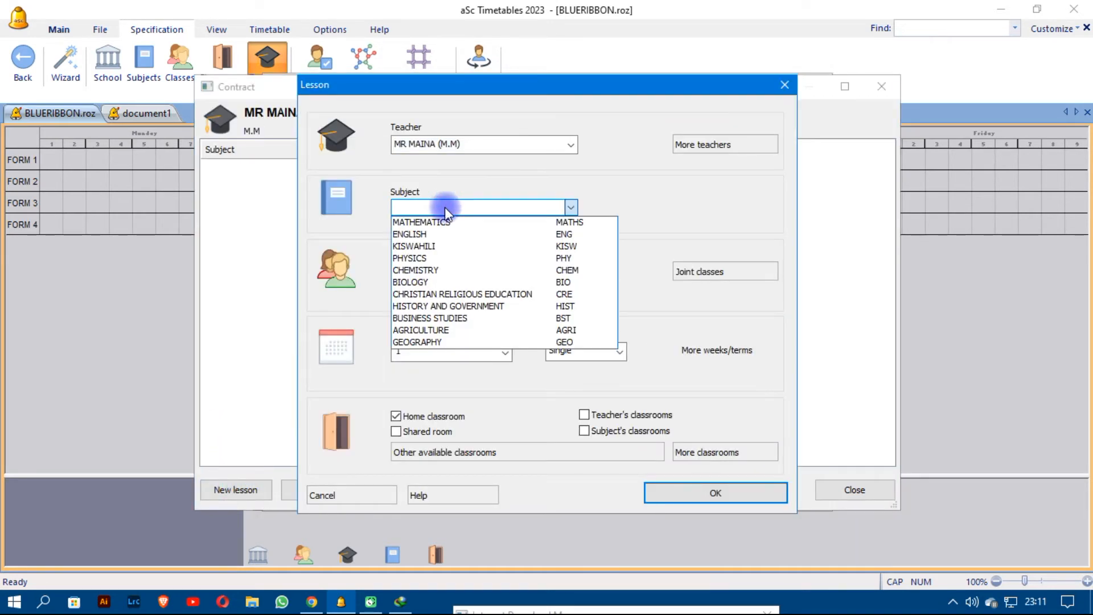
left_click(419, 237)
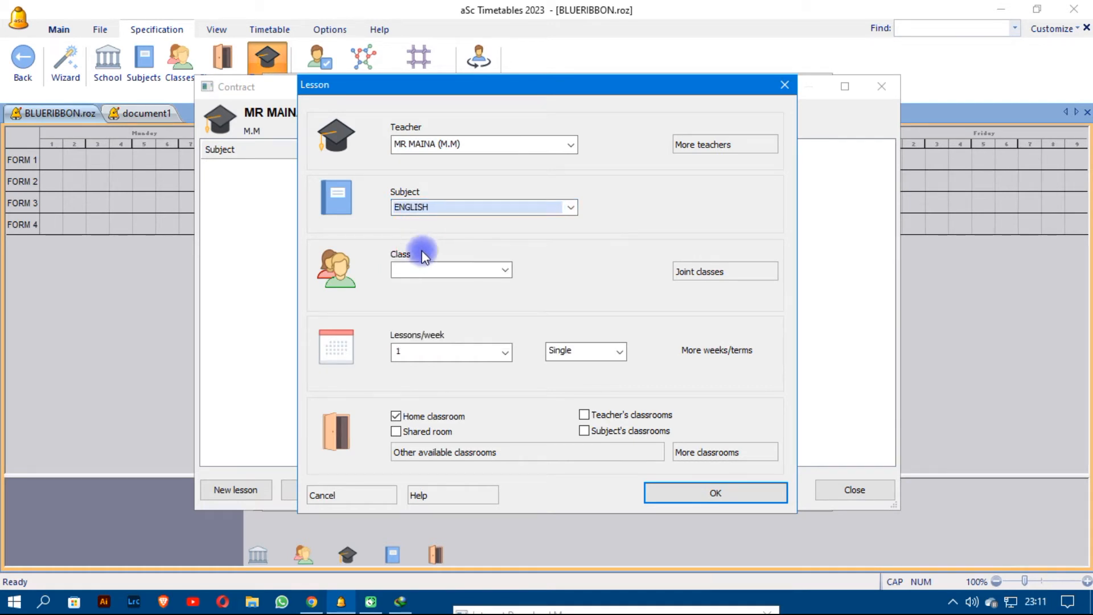
left_click(422, 267)
left_click(420, 285)
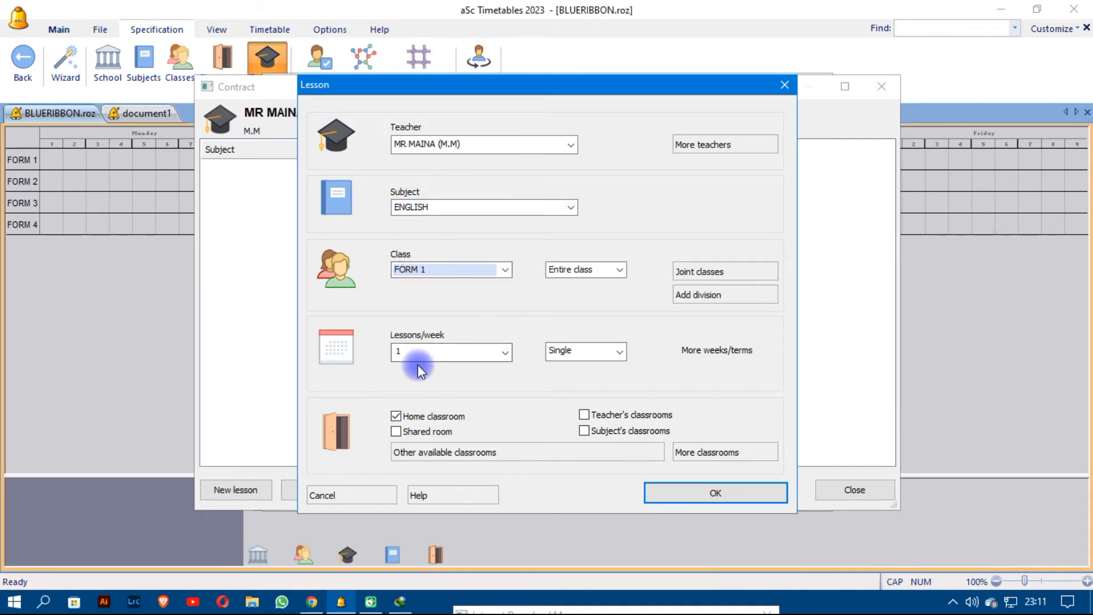
left_click(420, 350)
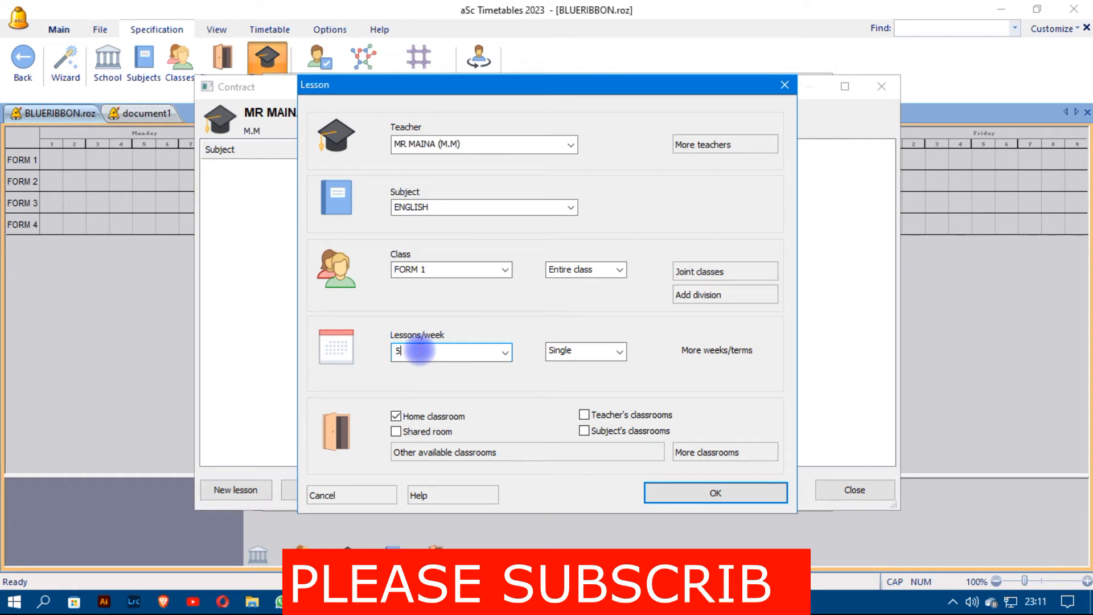
type("5")
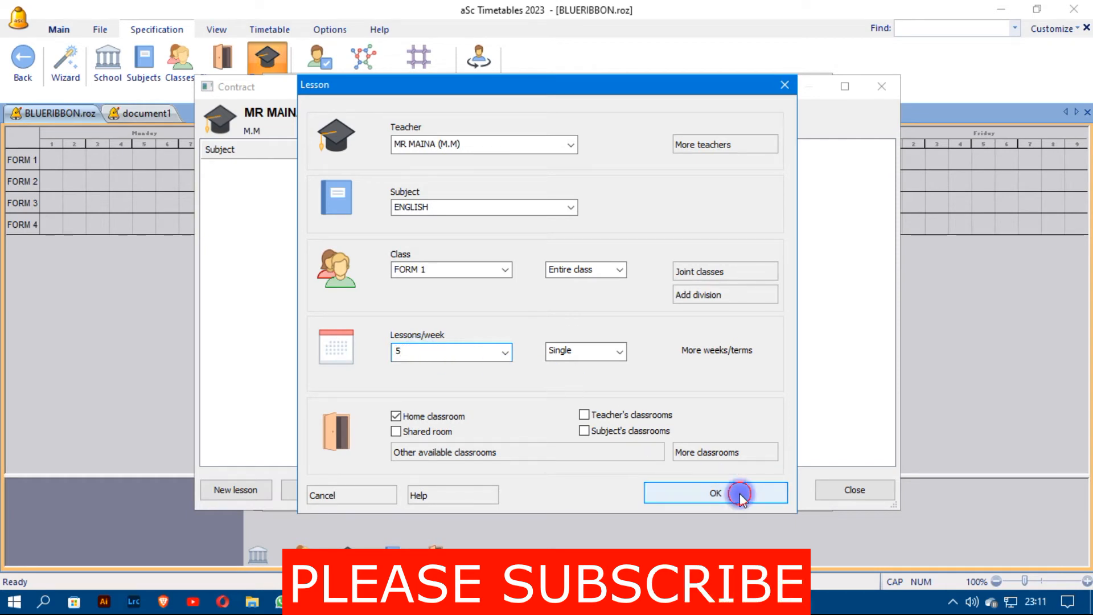
left_click(740, 493)
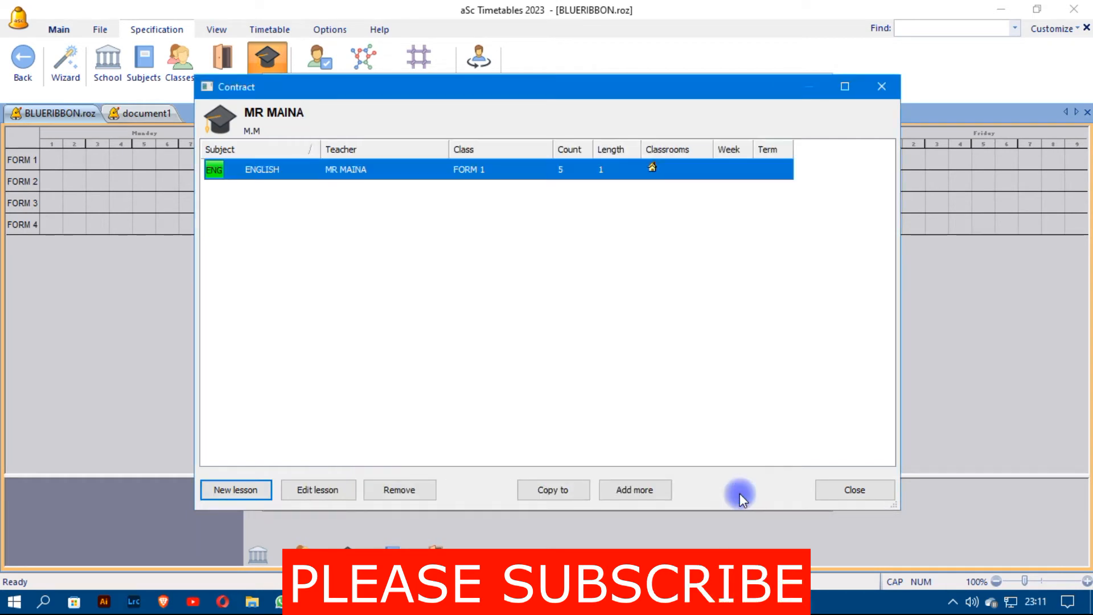
Add an ENGLISH lesson for FORM 2 to teacher M.M's contract, with 4 single lessons per week.
left_click(247, 492)
left_click(413, 205)
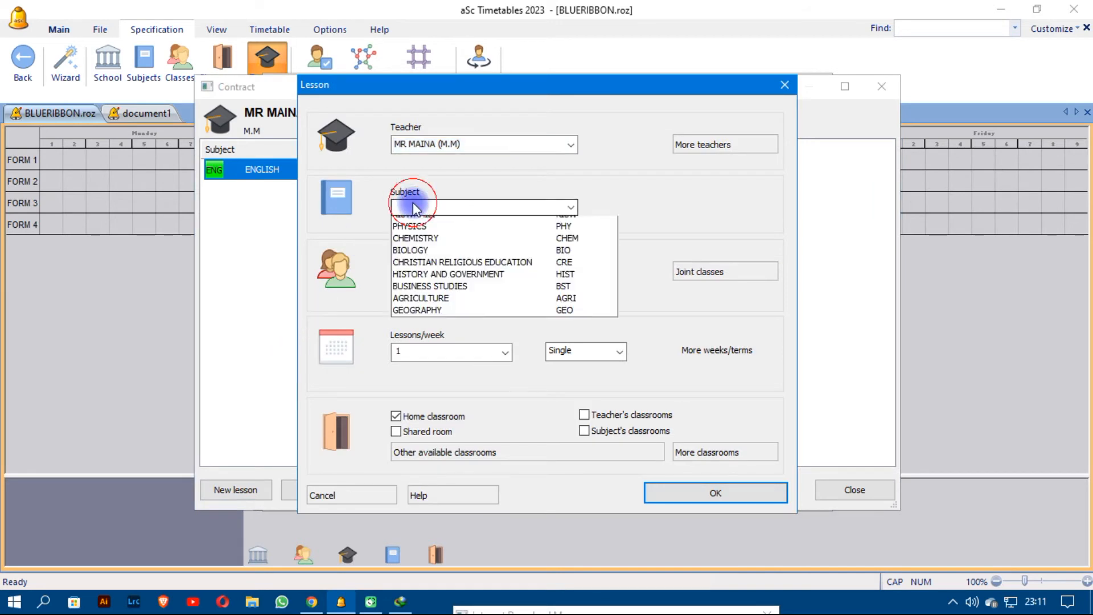
left_click(415, 235)
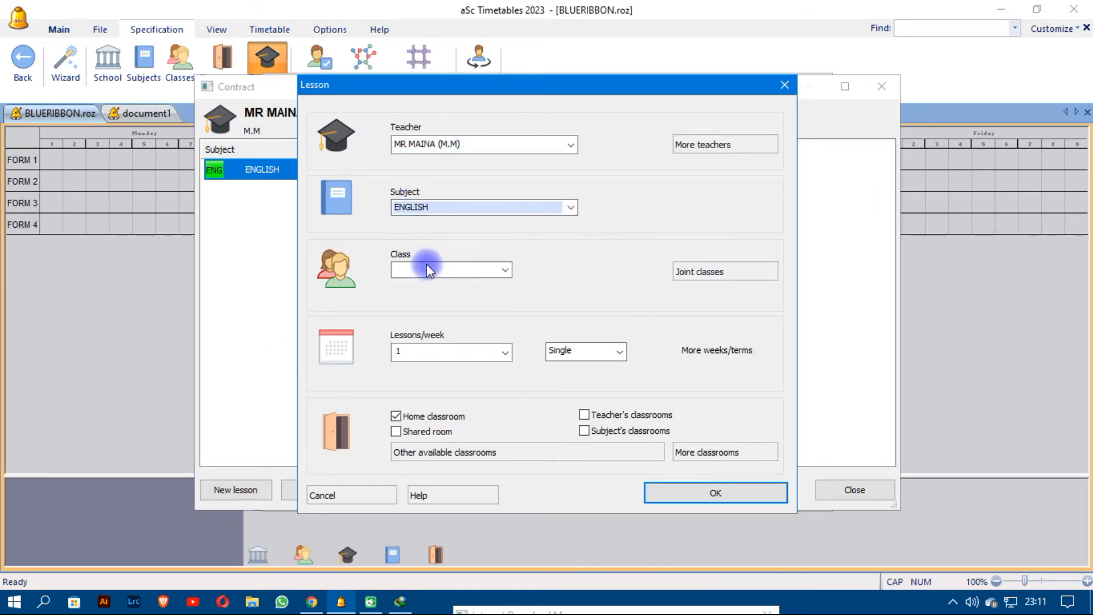
left_click(428, 271)
left_click(431, 297)
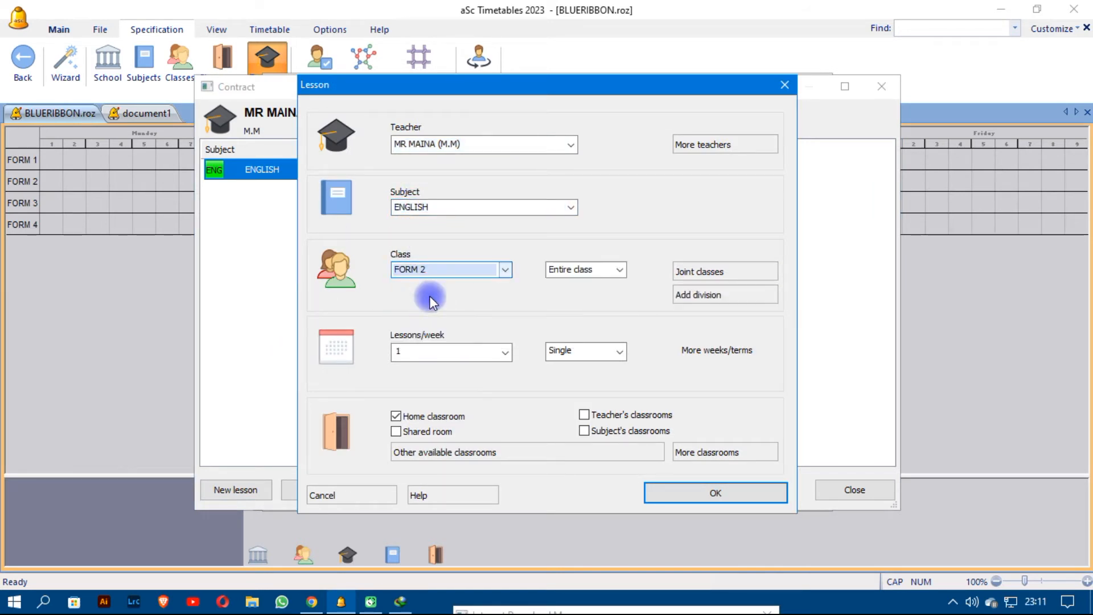
left_click(425, 352)
type("4")
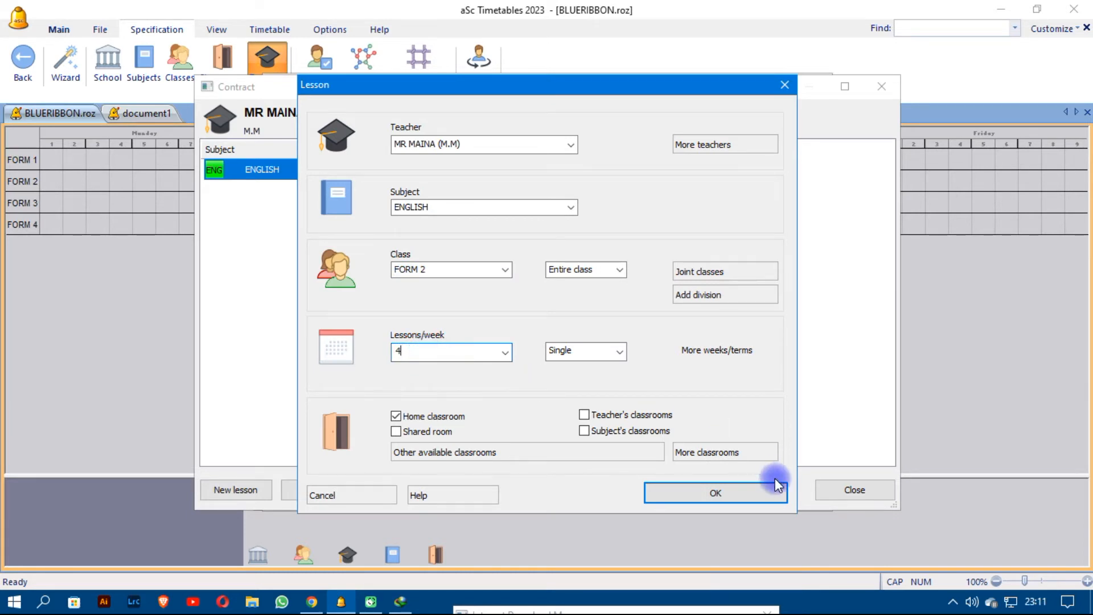
left_click(720, 487)
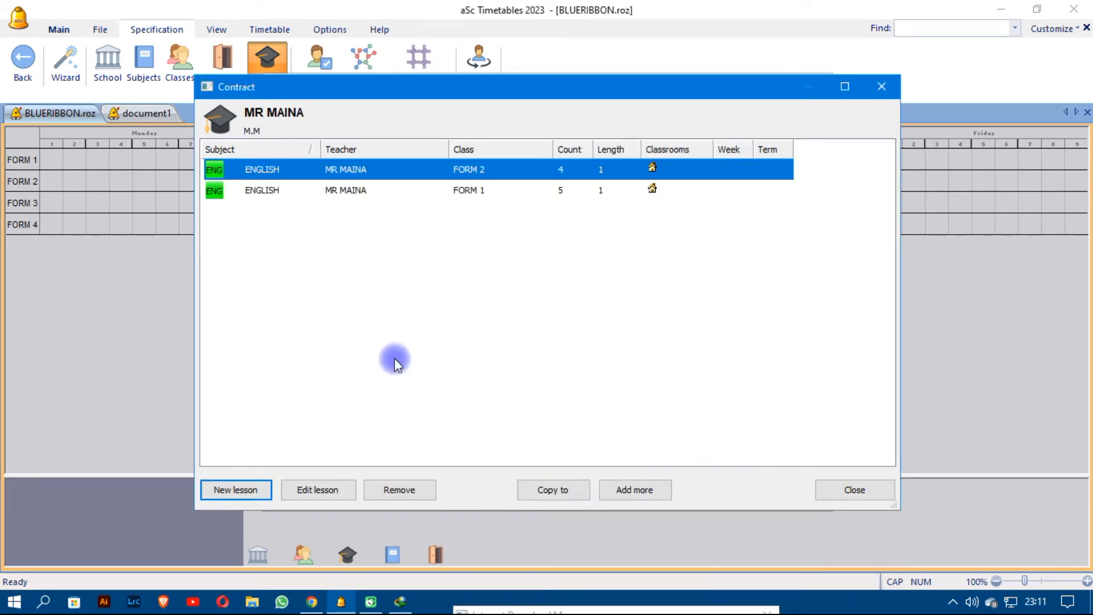
Add an ENGLISH lesson for FORM 3 to teacher M.M's contract, with 5 single lessons per week.
left_click(254, 490)
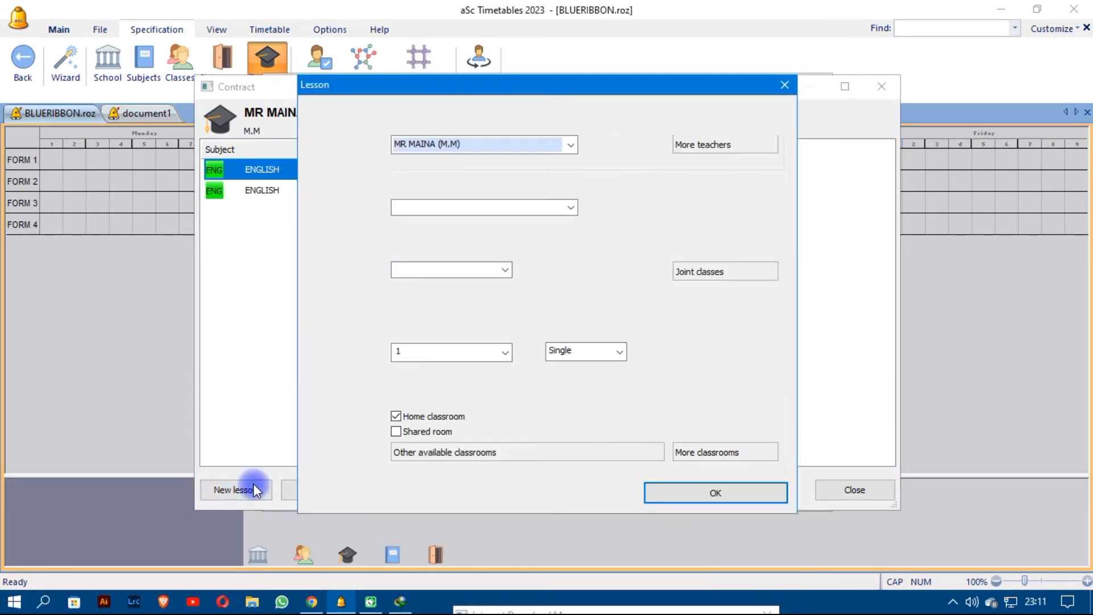
left_click(438, 207)
left_click(433, 233)
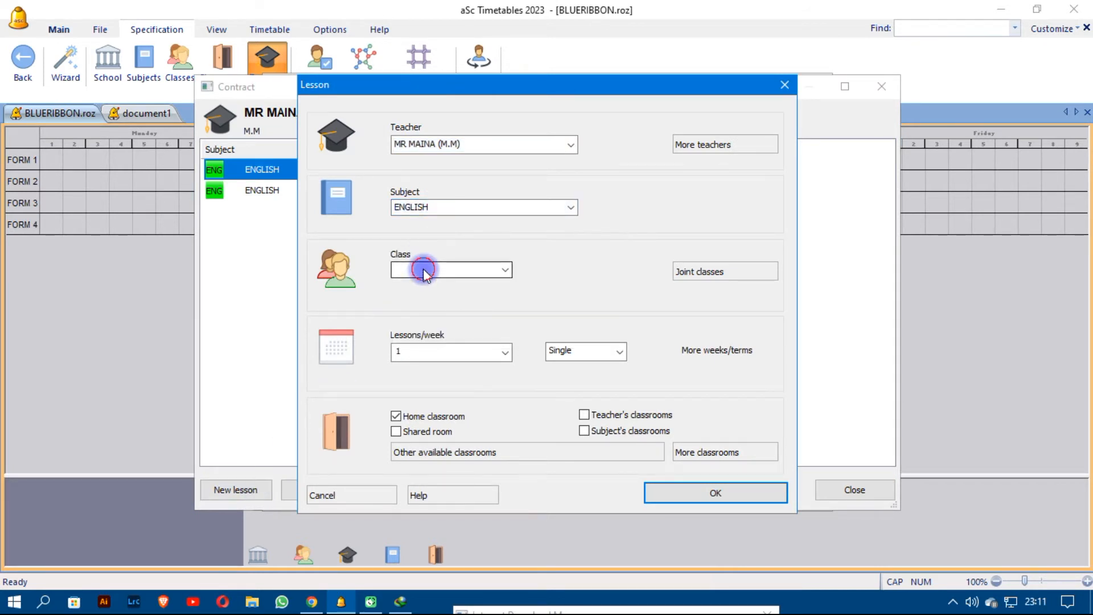
left_click(422, 269)
left_click(419, 306)
left_click(410, 356)
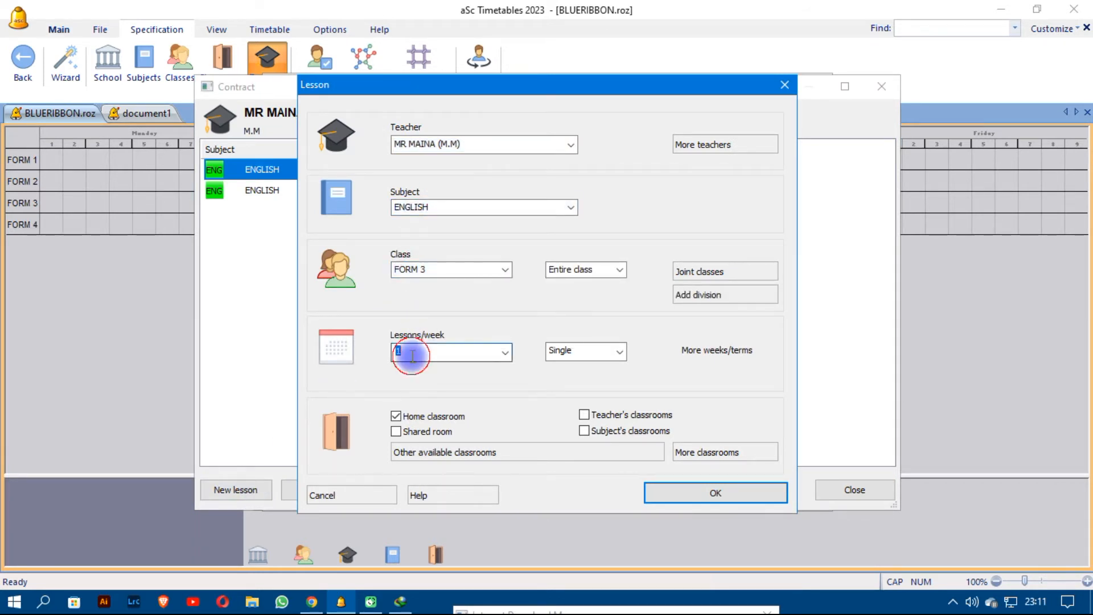
type("5")
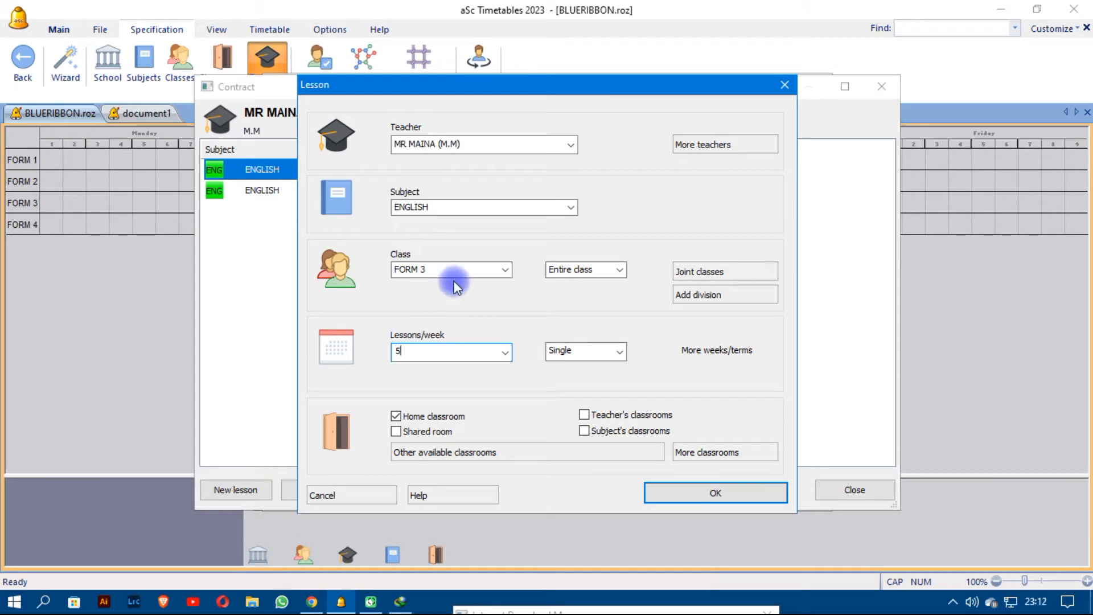
left_click(673, 493)
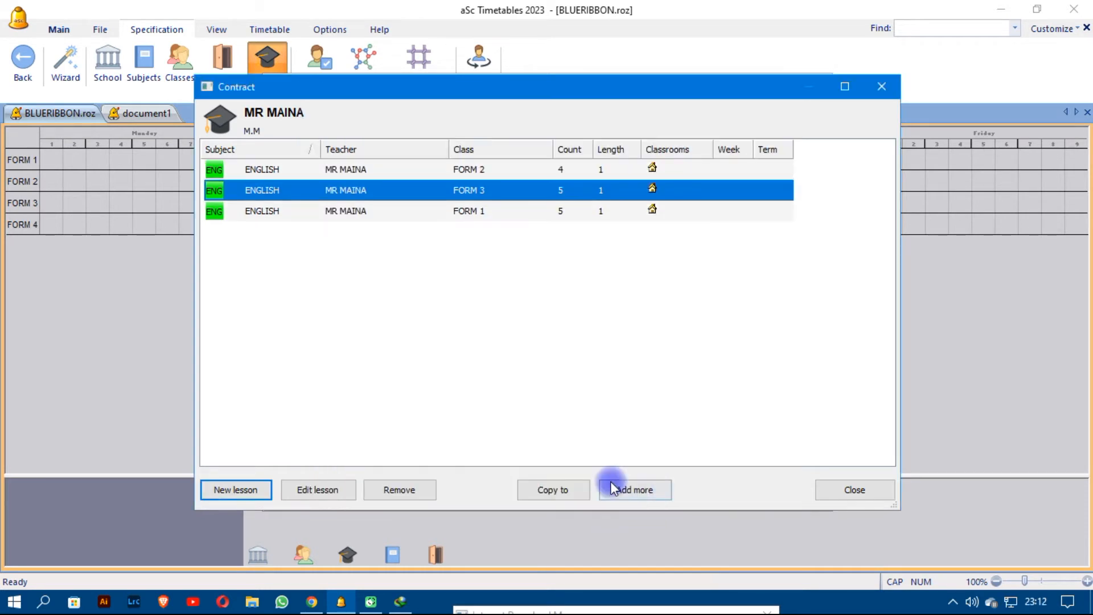
Add an ENGLISH lesson for FORM 4 with 5 single lessons per week, and close teacher M.M's contract.
left_click(251, 470)
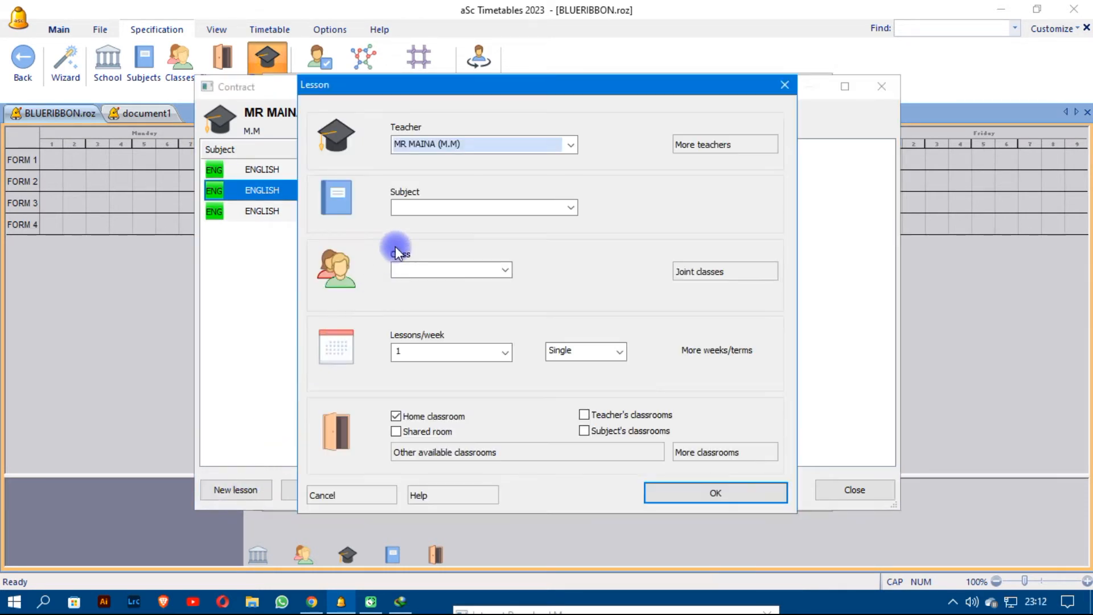
left_click(429, 208)
left_click(422, 236)
left_click(433, 271)
left_click(413, 320)
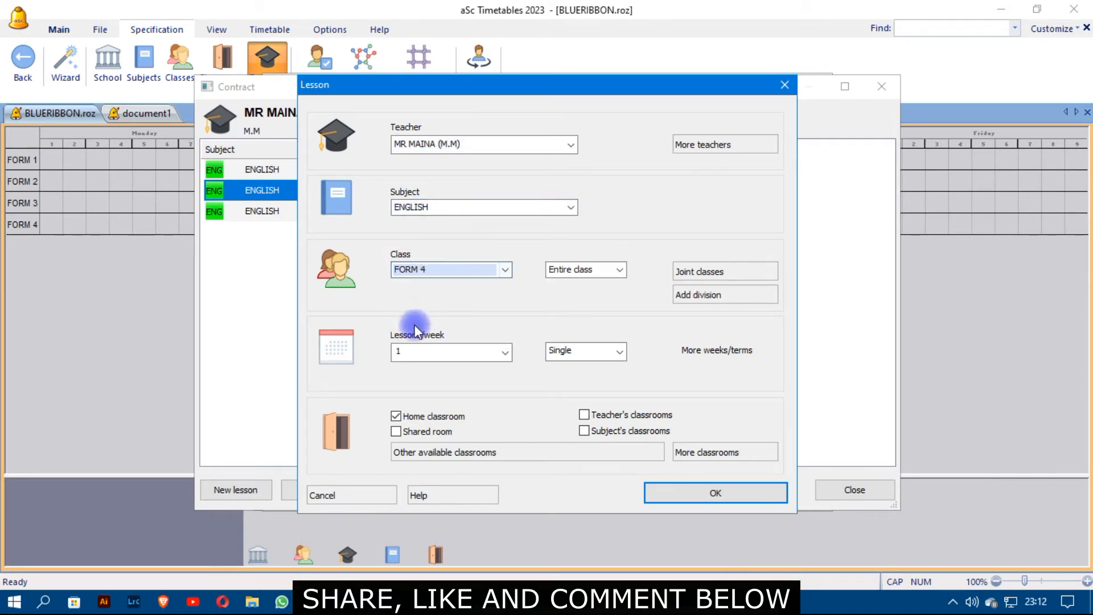
left_click(420, 350)
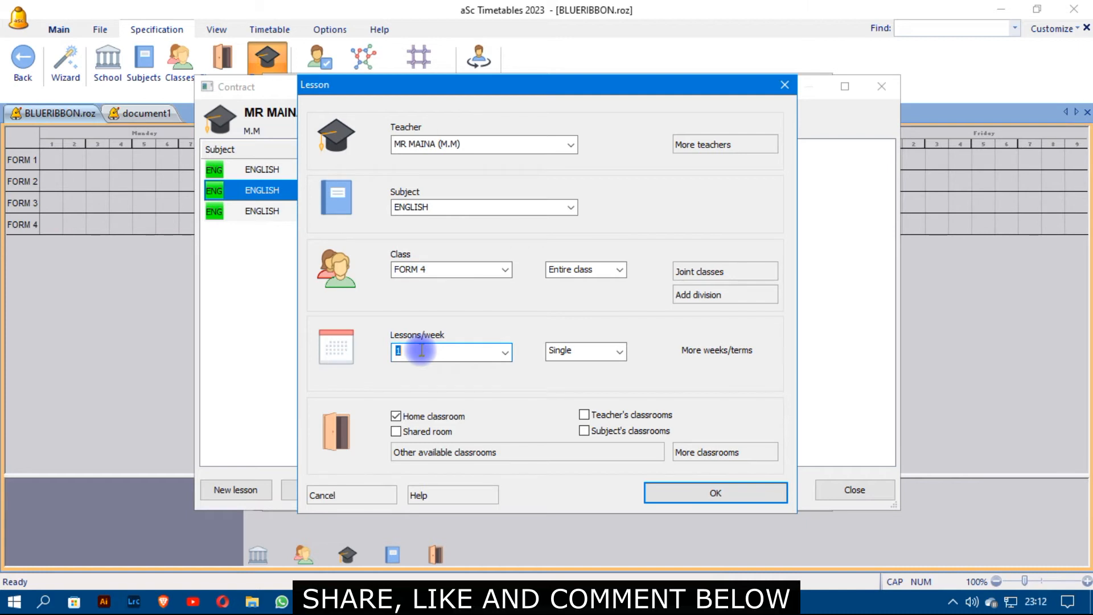
type("5")
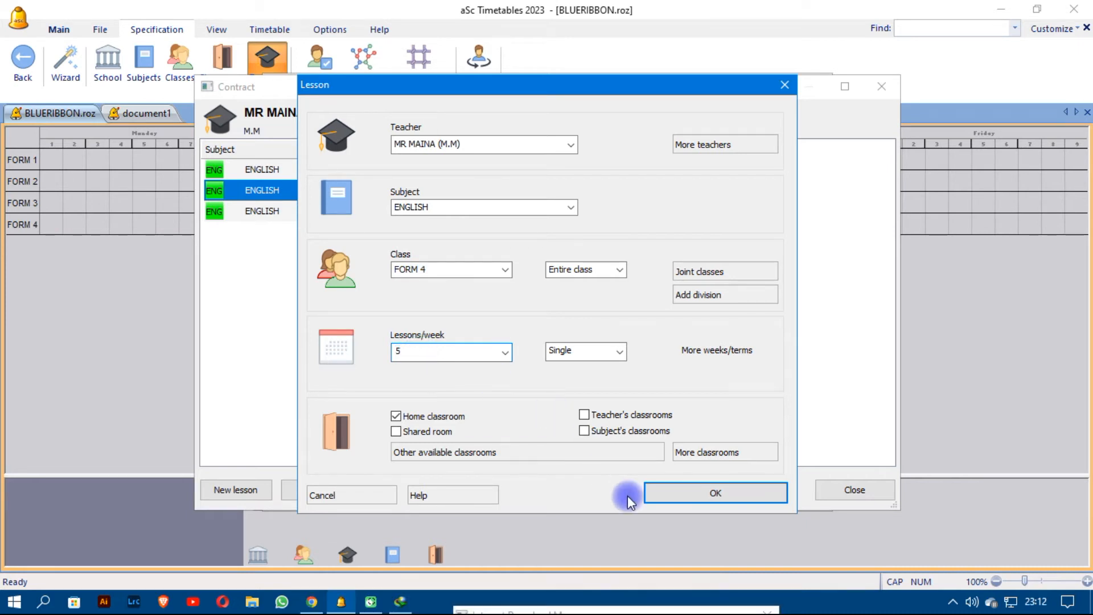
left_click(672, 489)
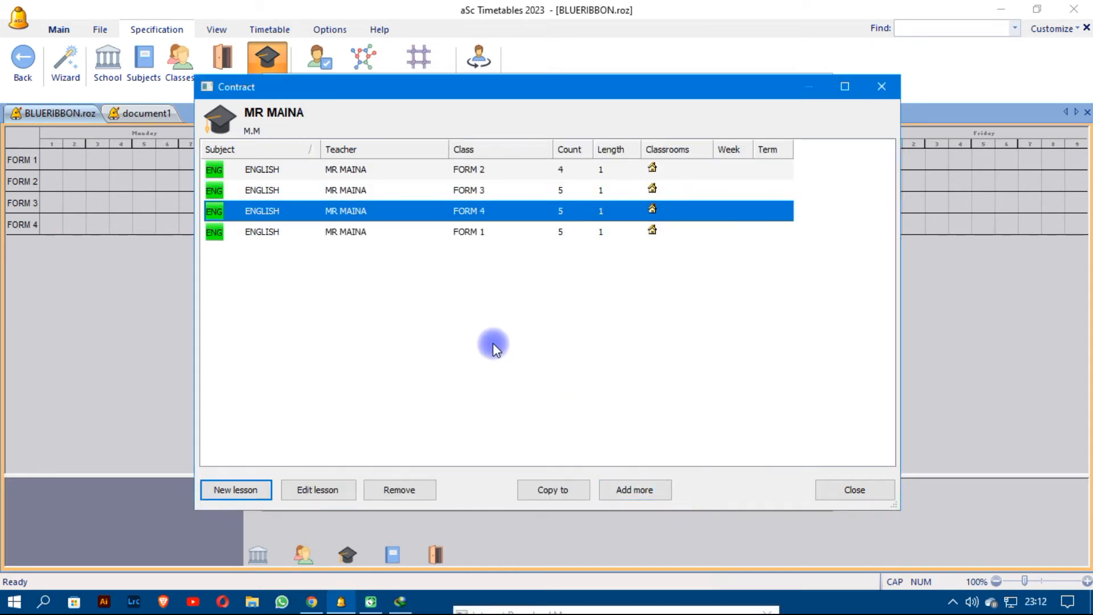
left_click(839, 489)
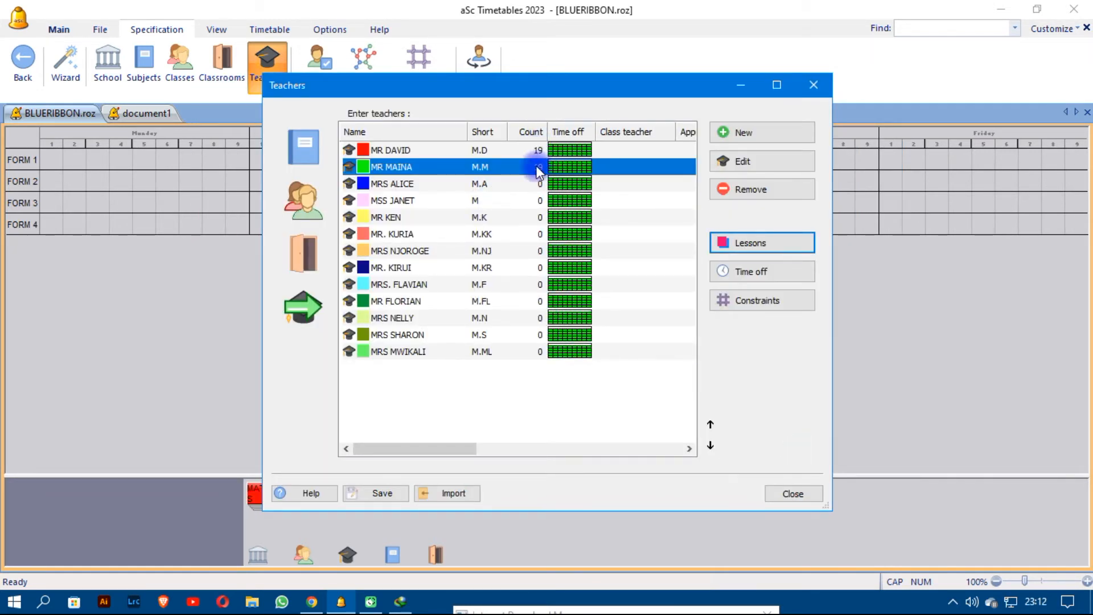
Add a KISWAHILI lesson for the entire FORM 1 class to teacher M.A's contract, with 5 single lessons per week, and close the contract.
left_click(487, 182)
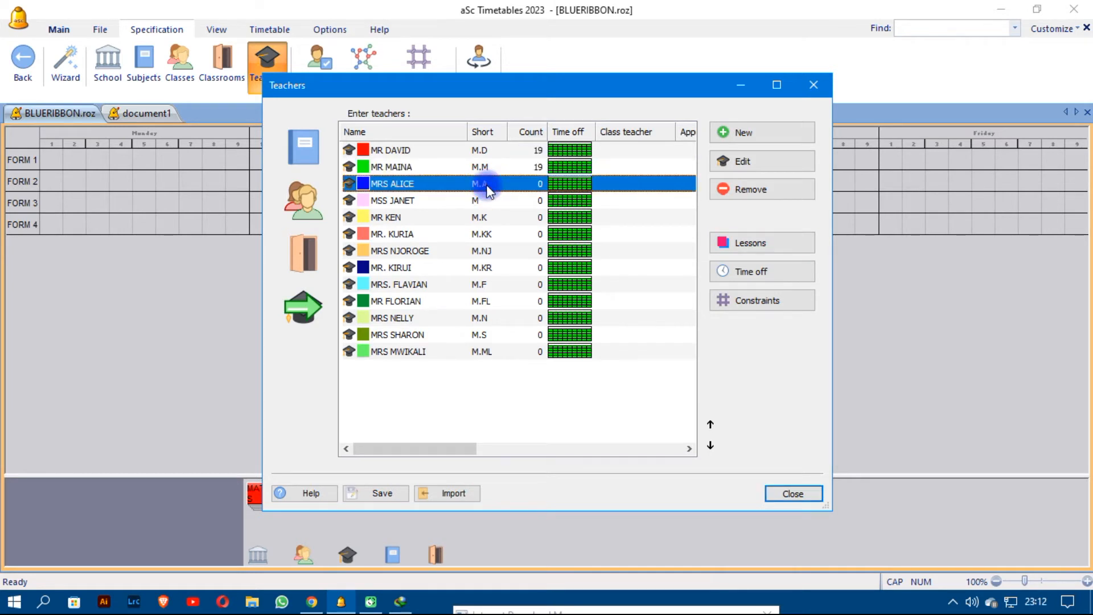
left_click(746, 246)
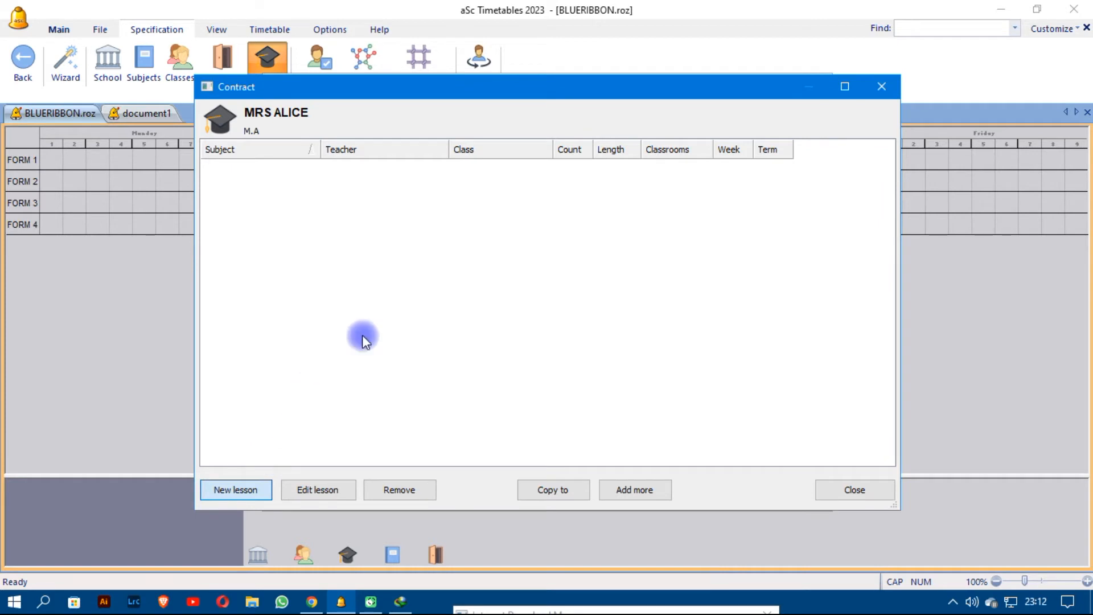
double_click(457, 220)
left_click(476, 207)
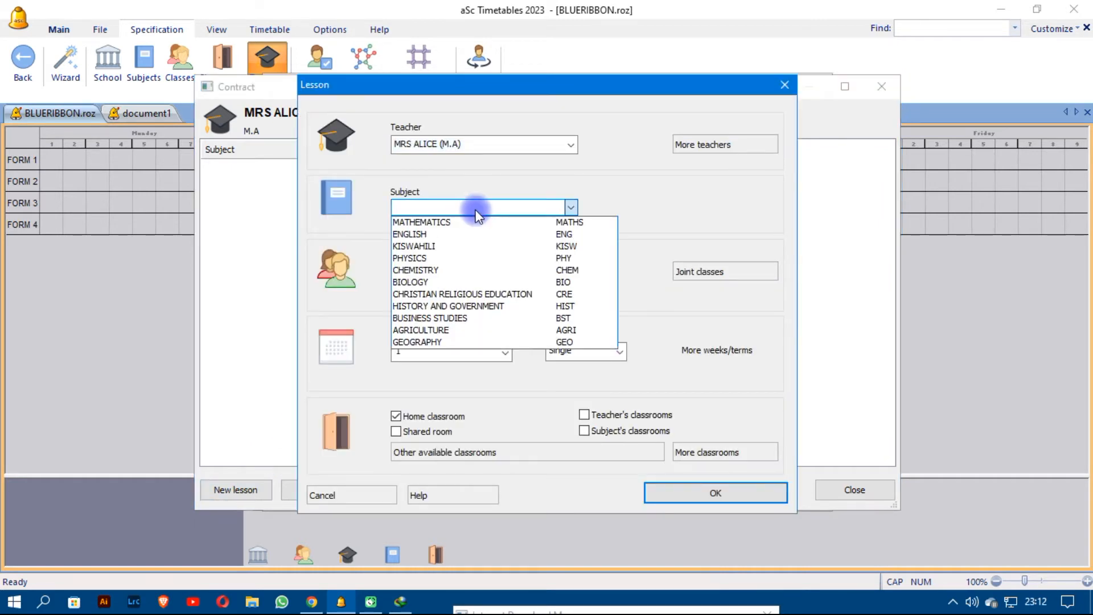
left_click(425, 247)
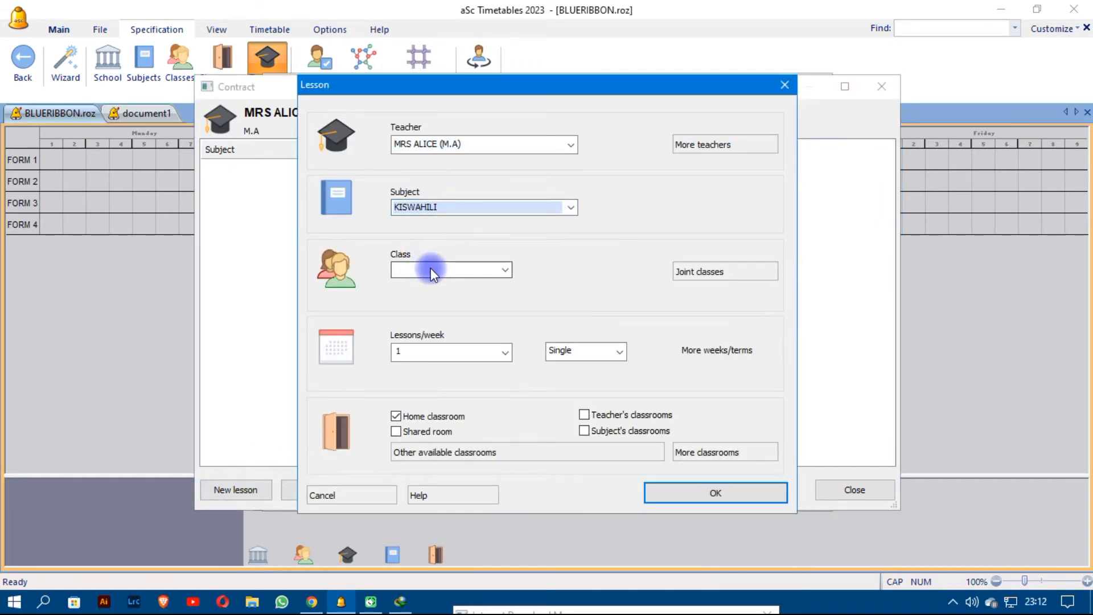
left_click(430, 269)
left_click(425, 284)
double_click(419, 352)
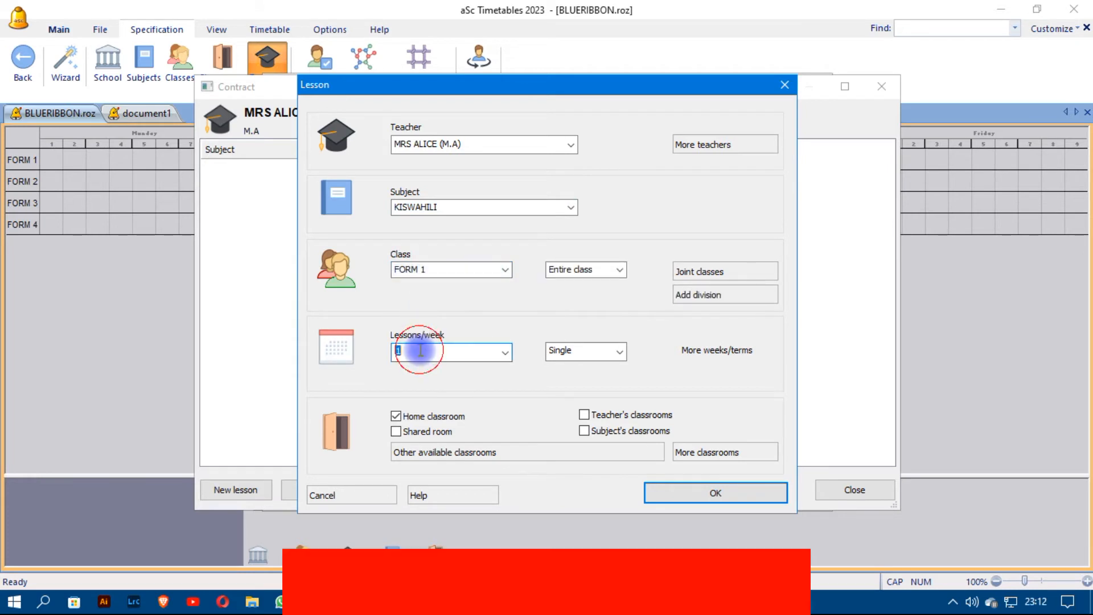
type("5")
left_click(712, 493)
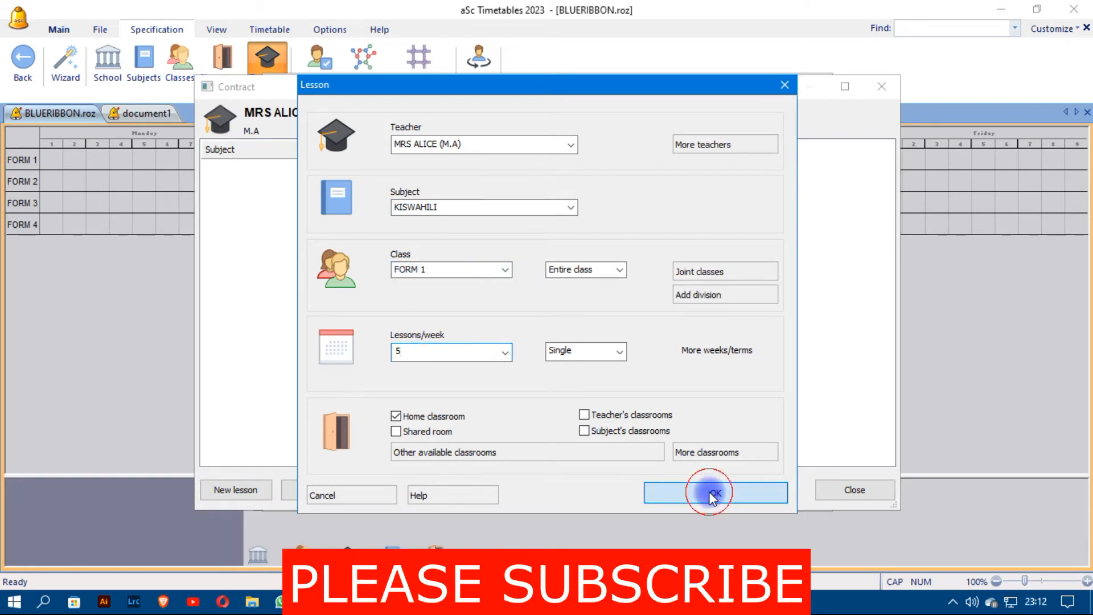
left_click(845, 493)
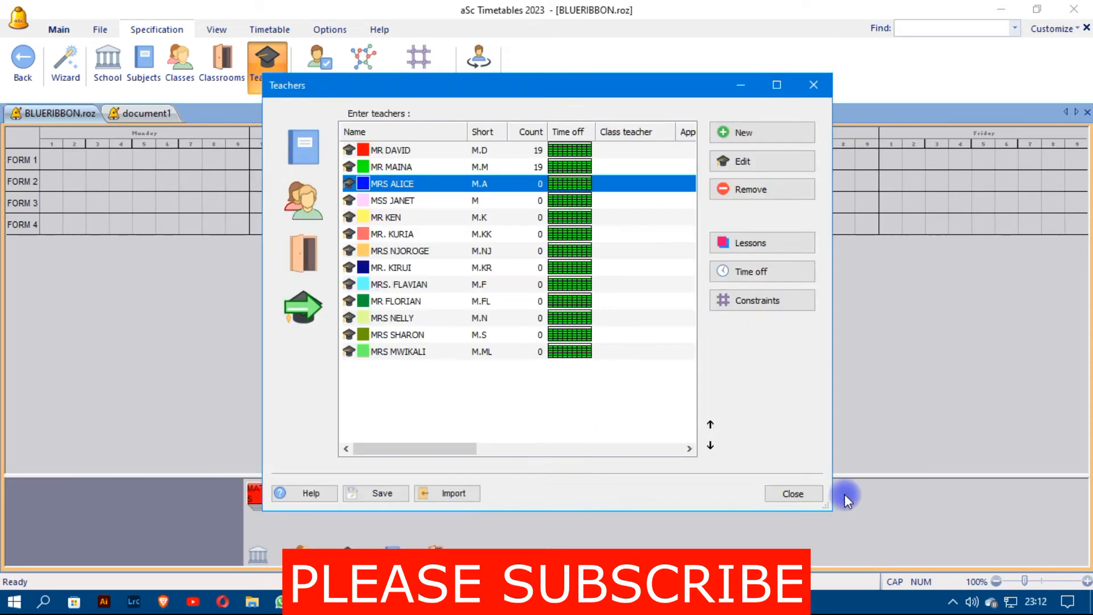
Reopen teacher M.A's contract and add a KISWAHILI lesson for the entire FORM 2 class, with 4 single lessons per week.
left_click(746, 248)
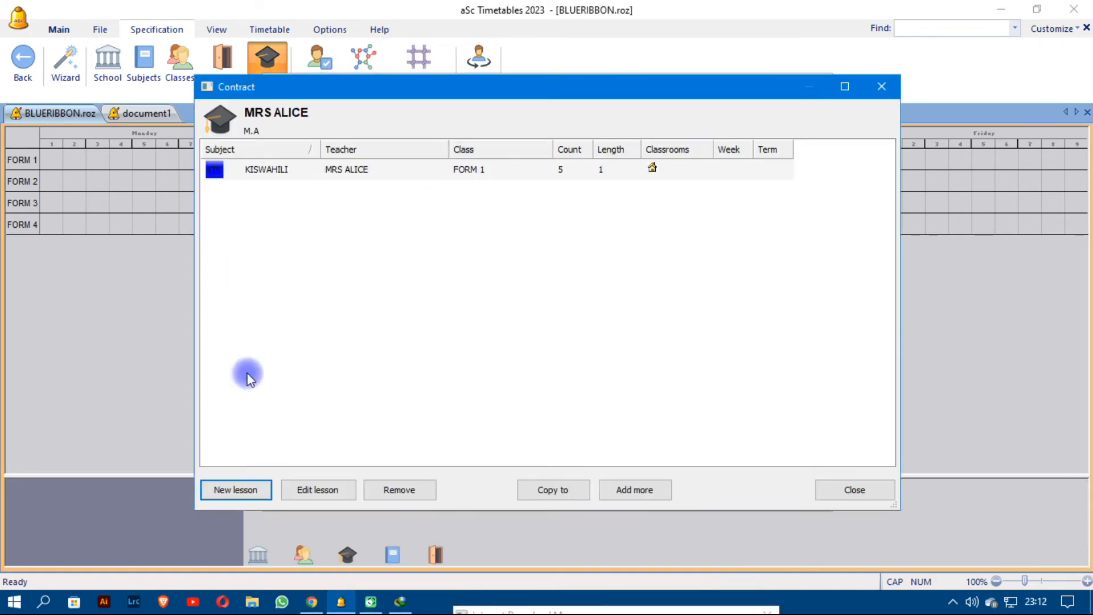
left_click(247, 490)
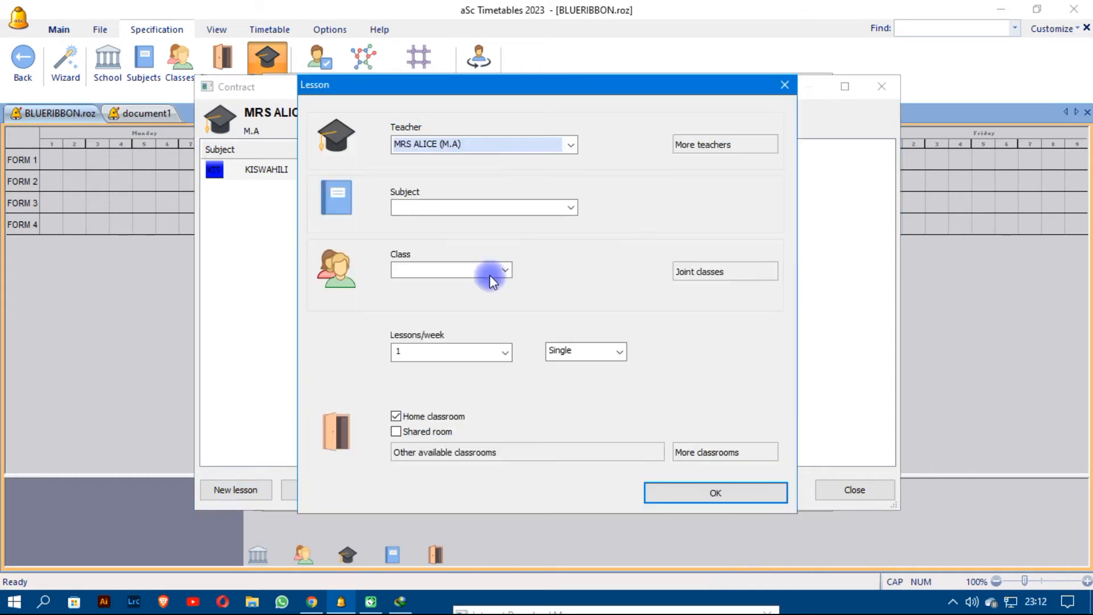
left_click(495, 207)
left_click(462, 246)
left_click(452, 270)
left_click(435, 297)
left_click(440, 350)
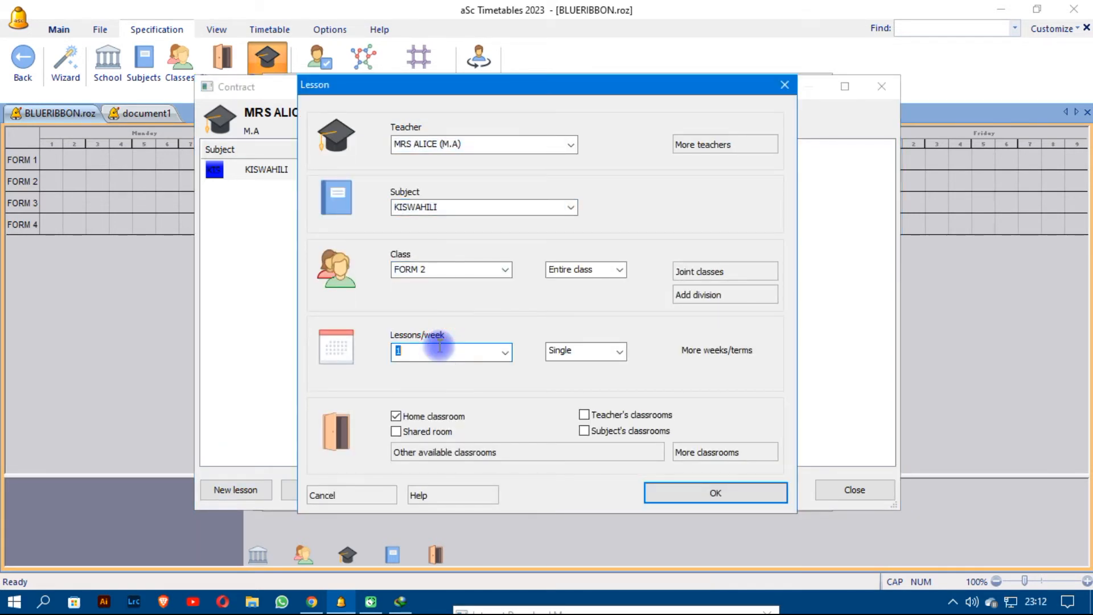
type("4")
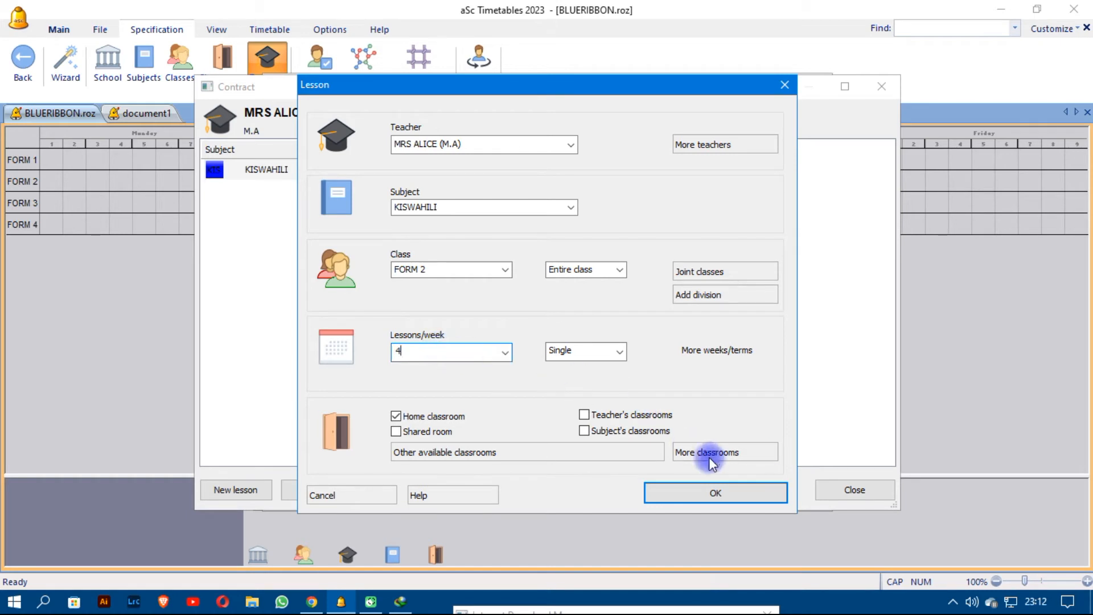
left_click(698, 488)
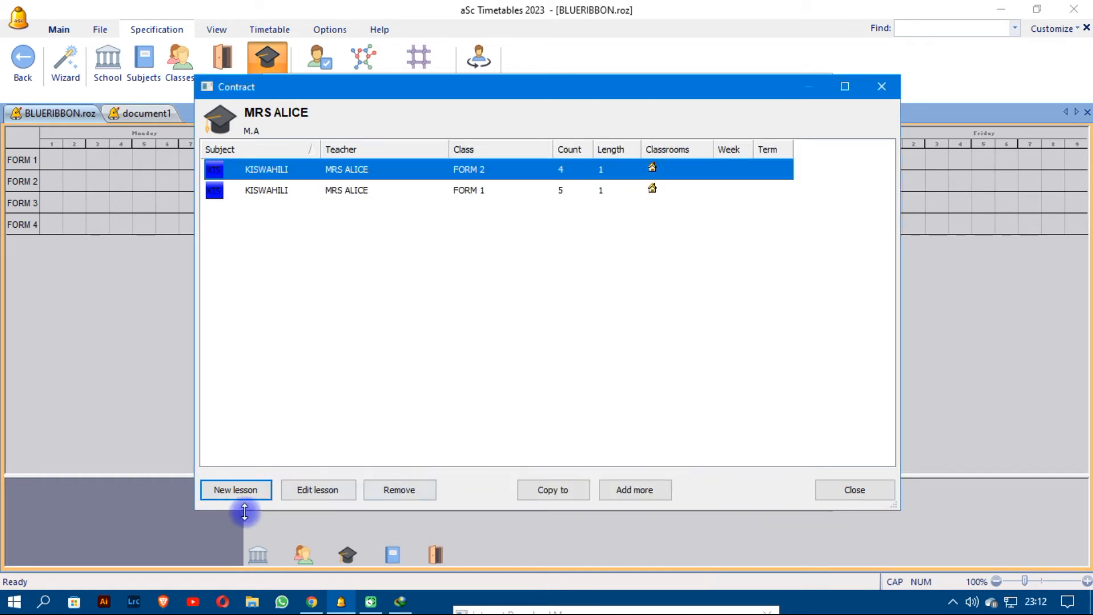
Add a KISWAHILI lesson for the entire FORM 3 class to teacher M.A's contract, with 5 single lessons per week.
left_click(241, 489)
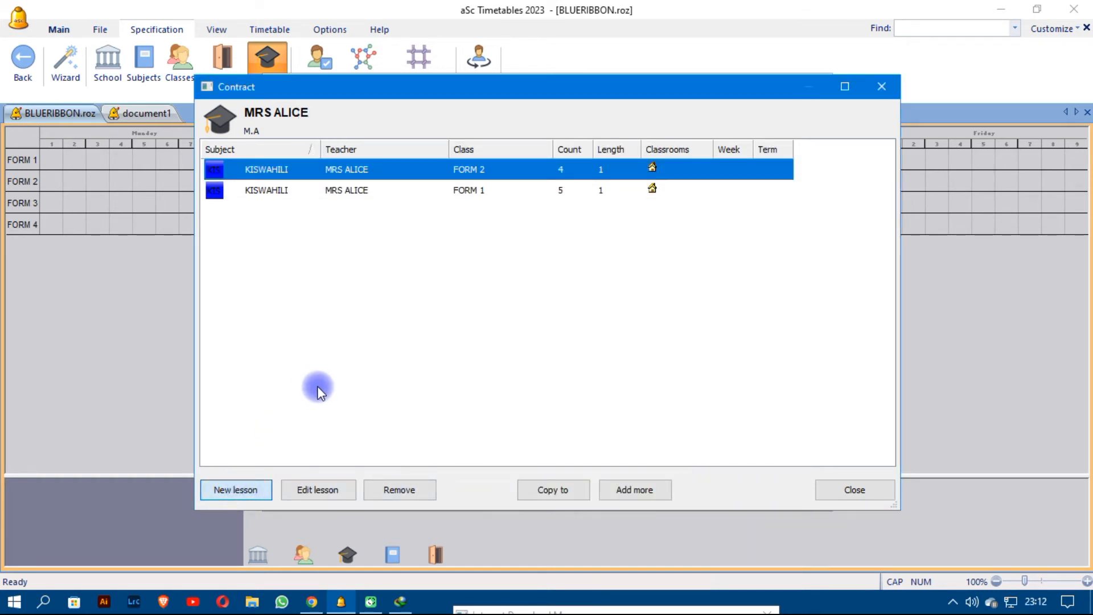
left_click(461, 209)
scroll(456, 234, "up", 1)
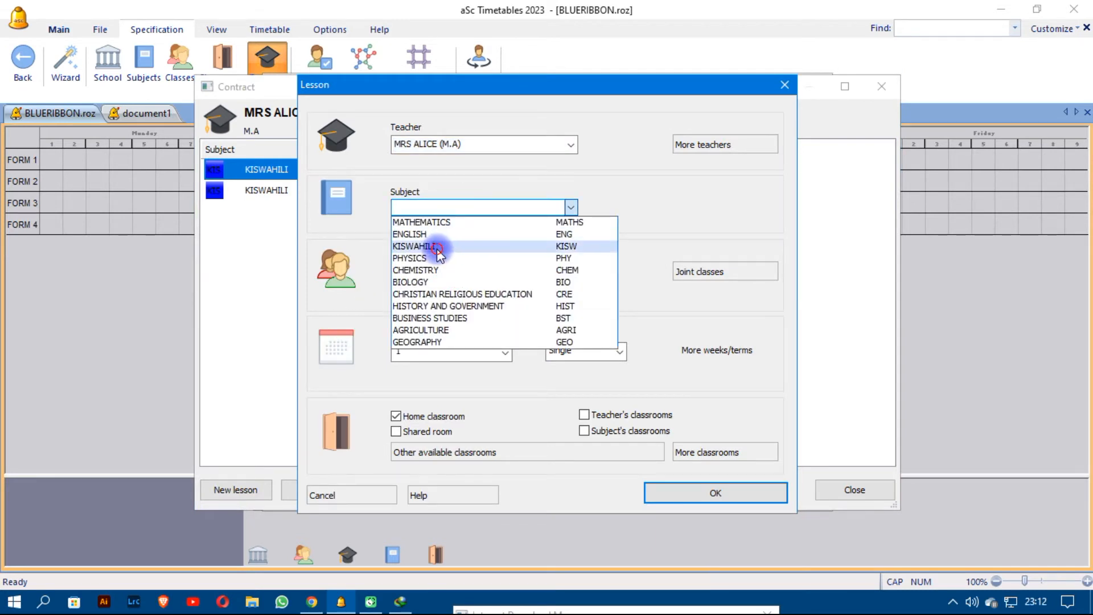
left_click(435, 245)
left_click(425, 275)
left_click(418, 306)
left_click(424, 353)
type("5")
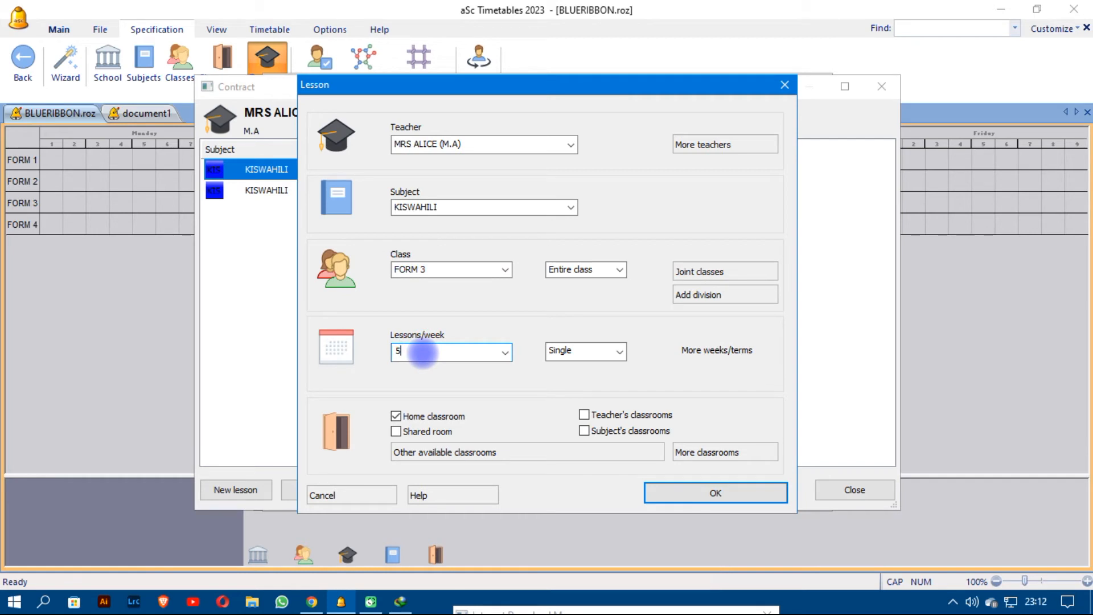
left_click(715, 493)
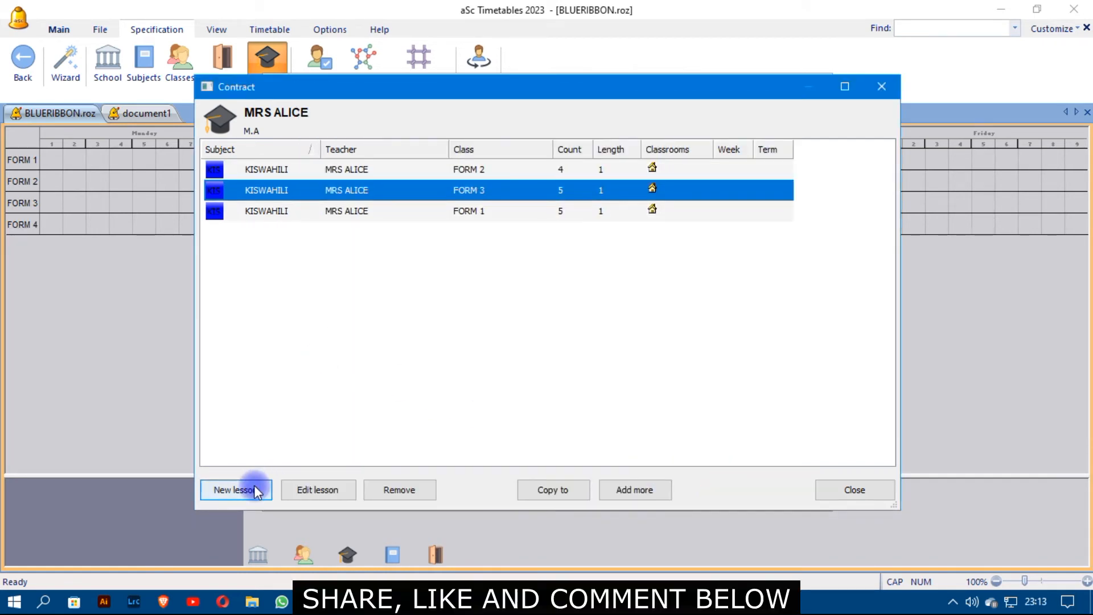
Add a KISWAHILI lesson for the entire FORM 4 class to teacher M.A's contract, with 4 single lessons per week.
left_click(252, 488)
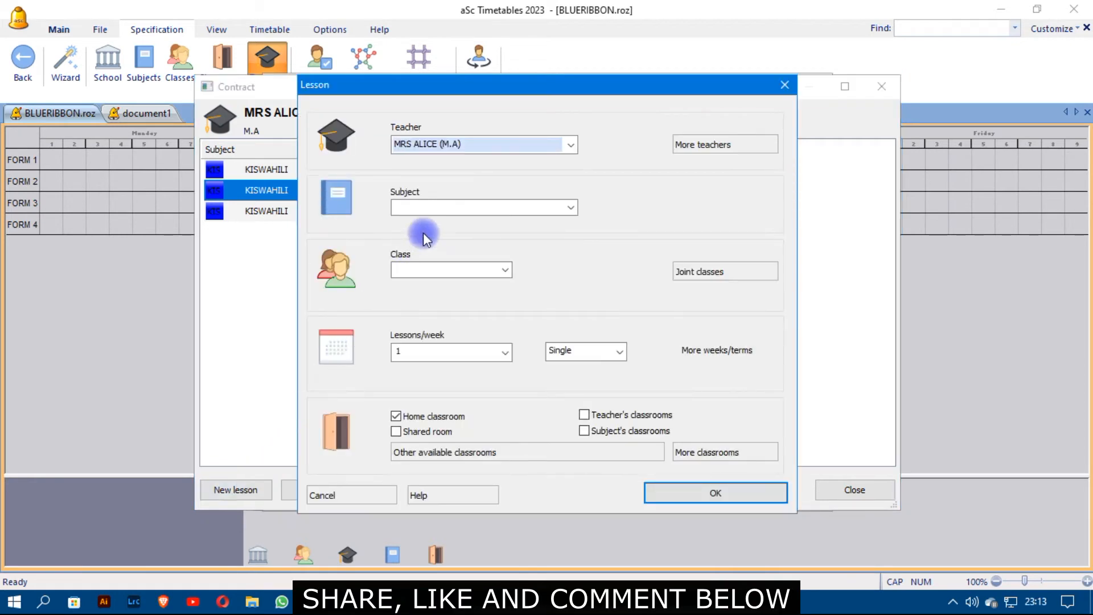
left_click(439, 273)
left_click(431, 316)
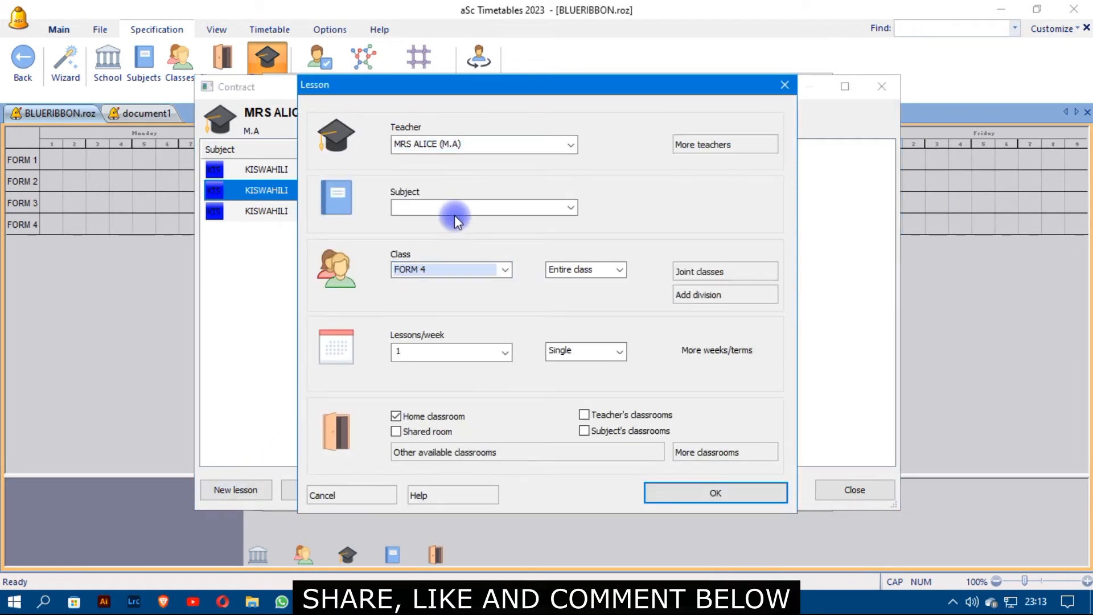
left_click(455, 209)
left_click(448, 246)
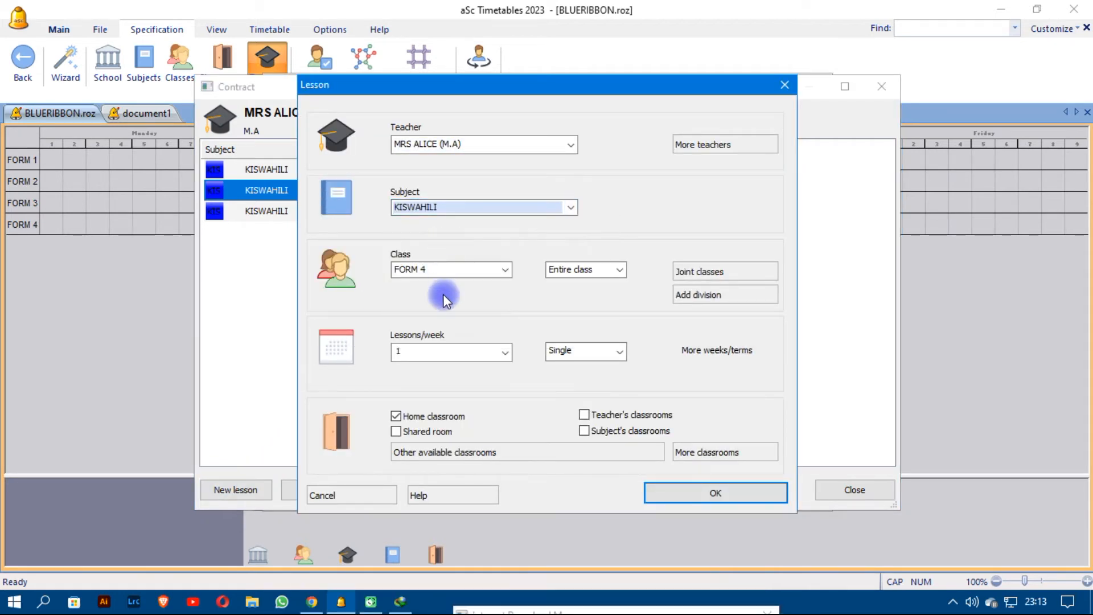
left_click(434, 349)
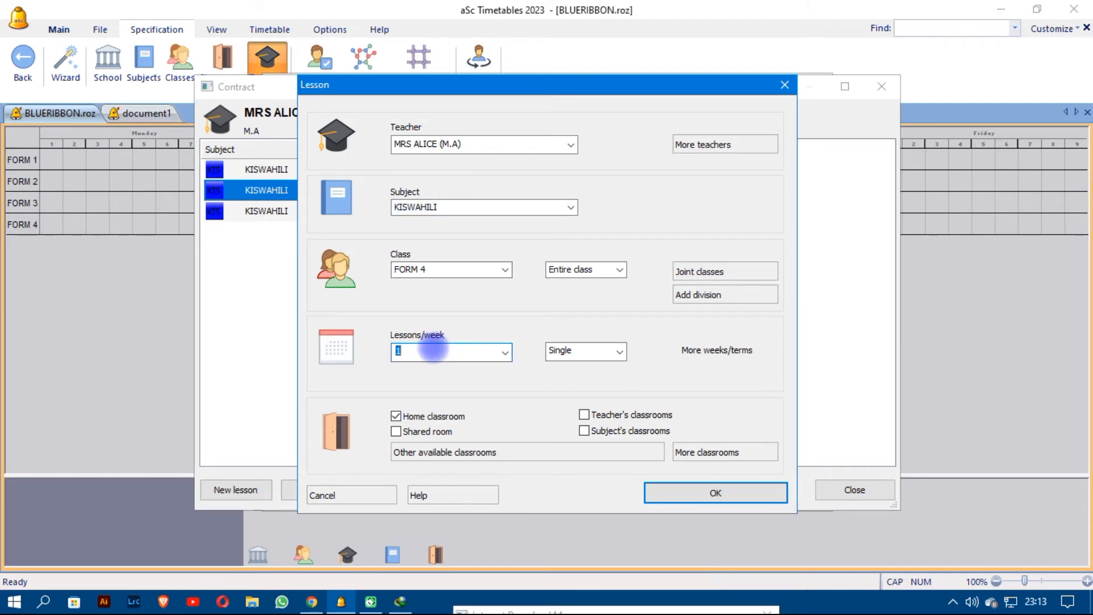
type("4")
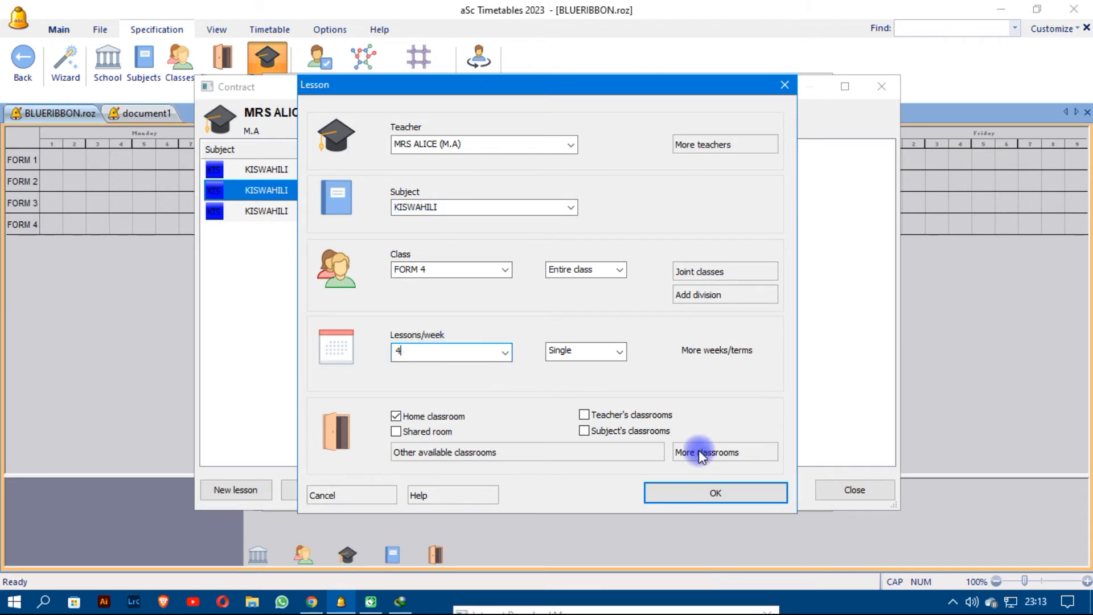
Save the Kiswahili lesson for FORM 4 and close this teacher's contract.
left_click(681, 491)
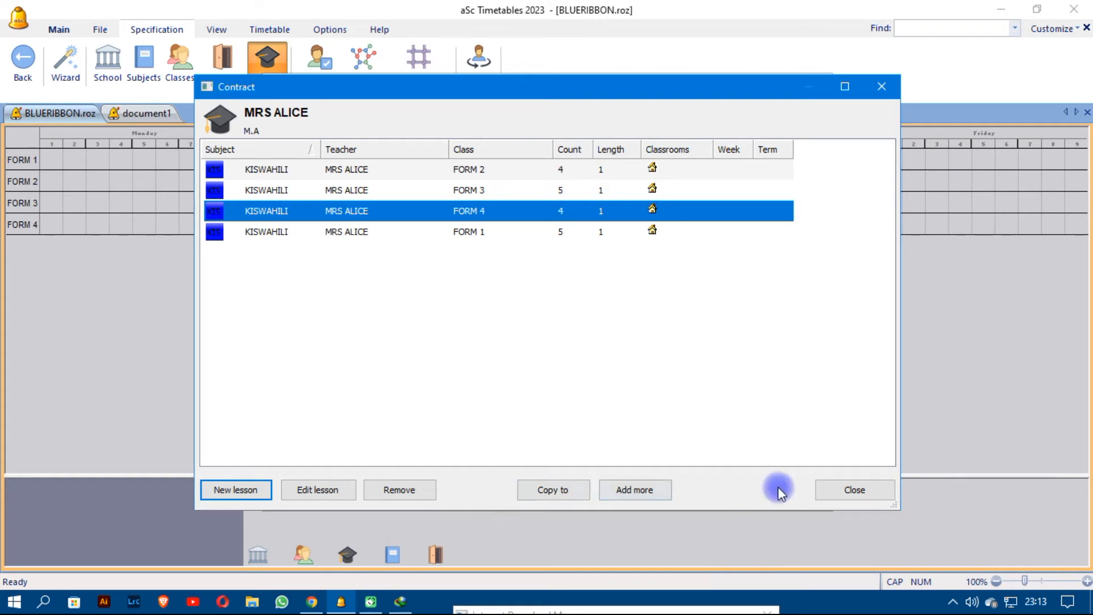
left_click(865, 493)
Give the fourth teacher in the list a PHYSICS lesson for FORM 1 with 4 single lessons per week.
left_click(498, 201)
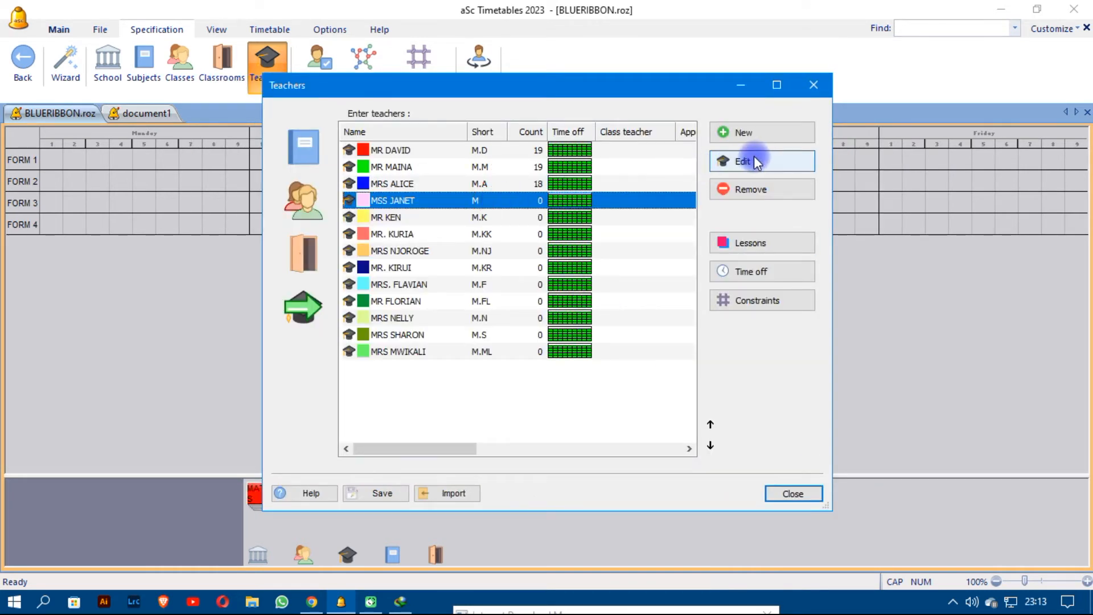
left_click(757, 246)
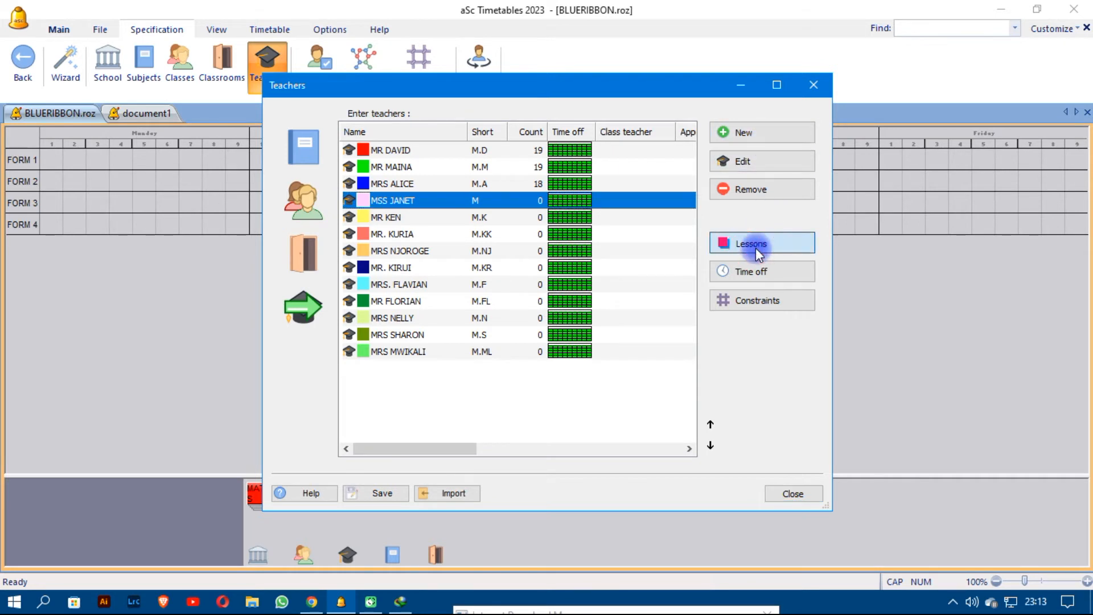
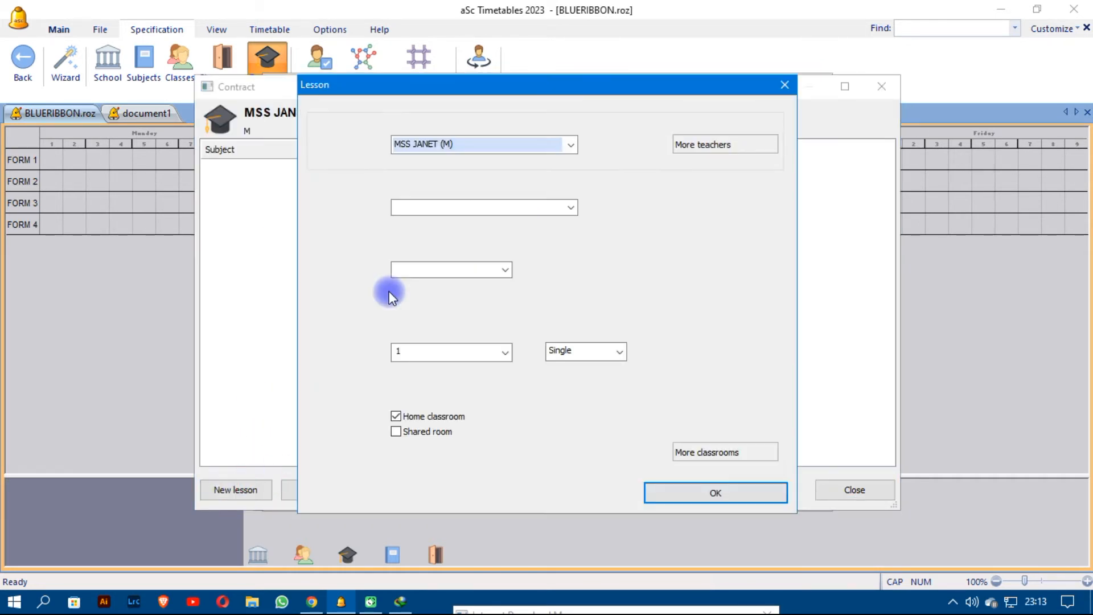
left_click(464, 208)
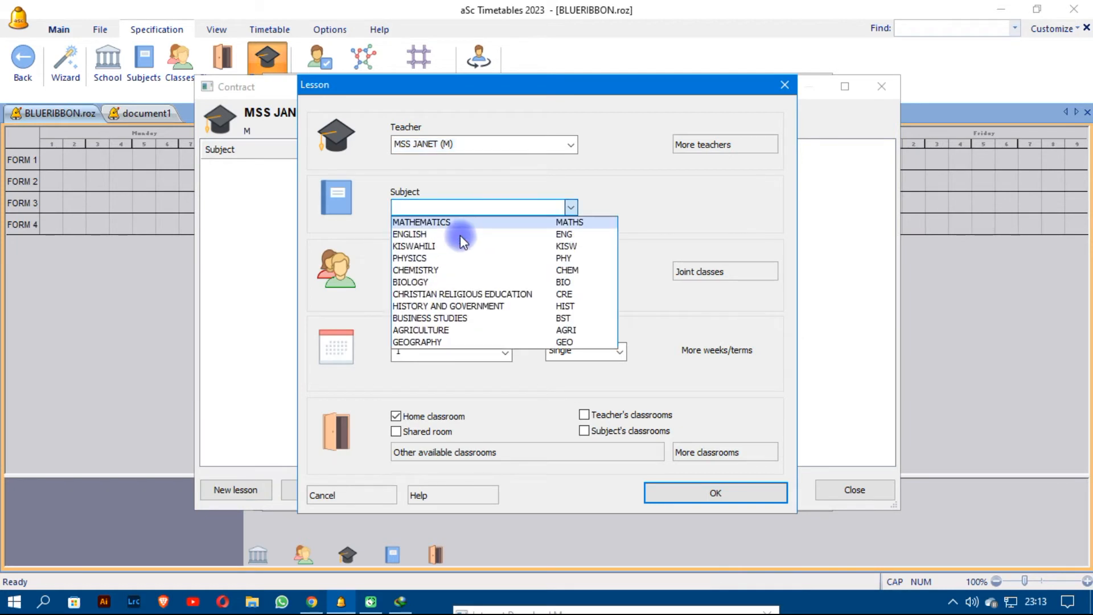
left_click(422, 258)
left_click(422, 268)
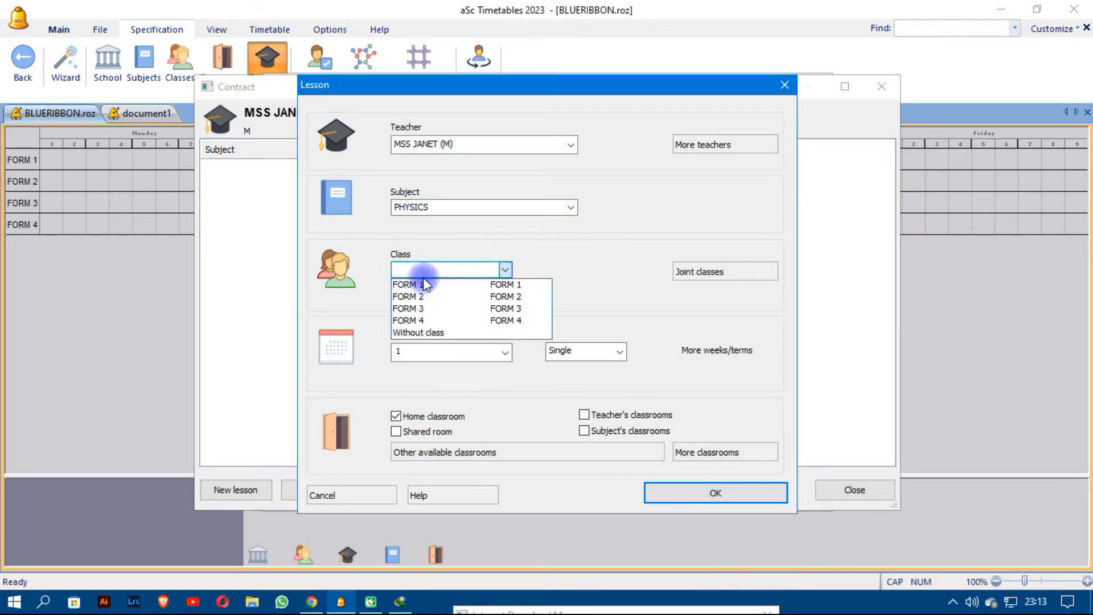
left_click(423, 284)
left_click(430, 349)
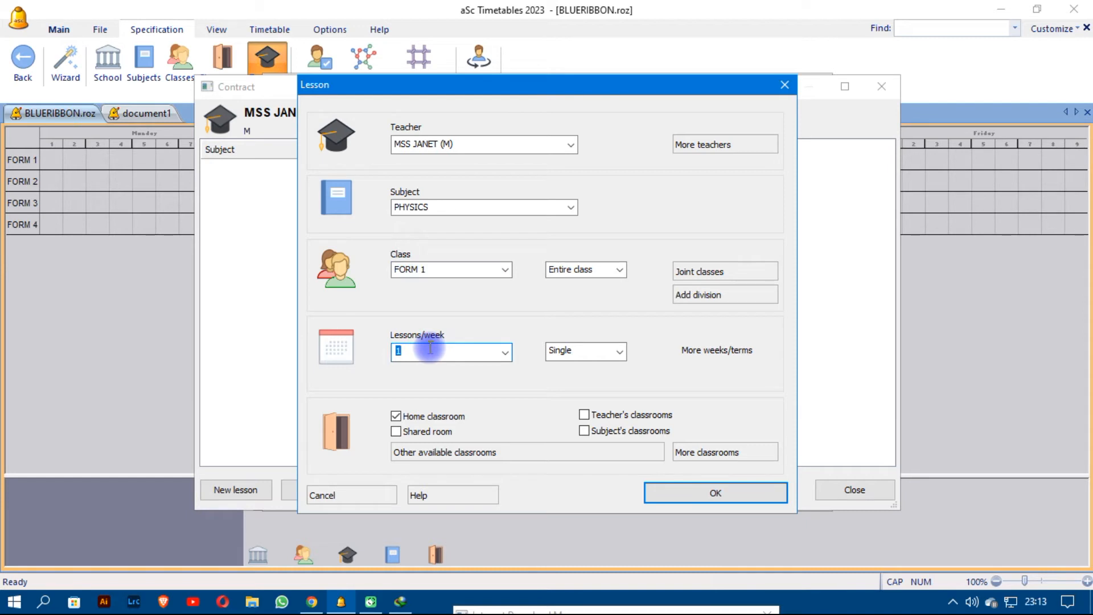
type("4")
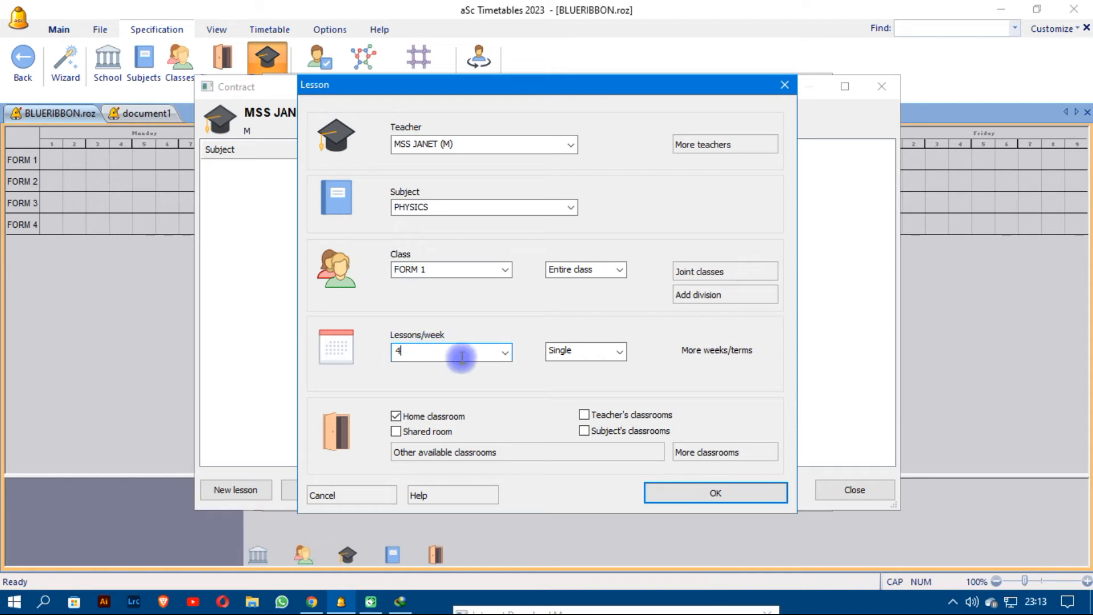
left_click(691, 493)
Add a PHYSICS lesson for FORM 2 to the same teacher's contract with 4 lessons per week.
left_click(245, 491)
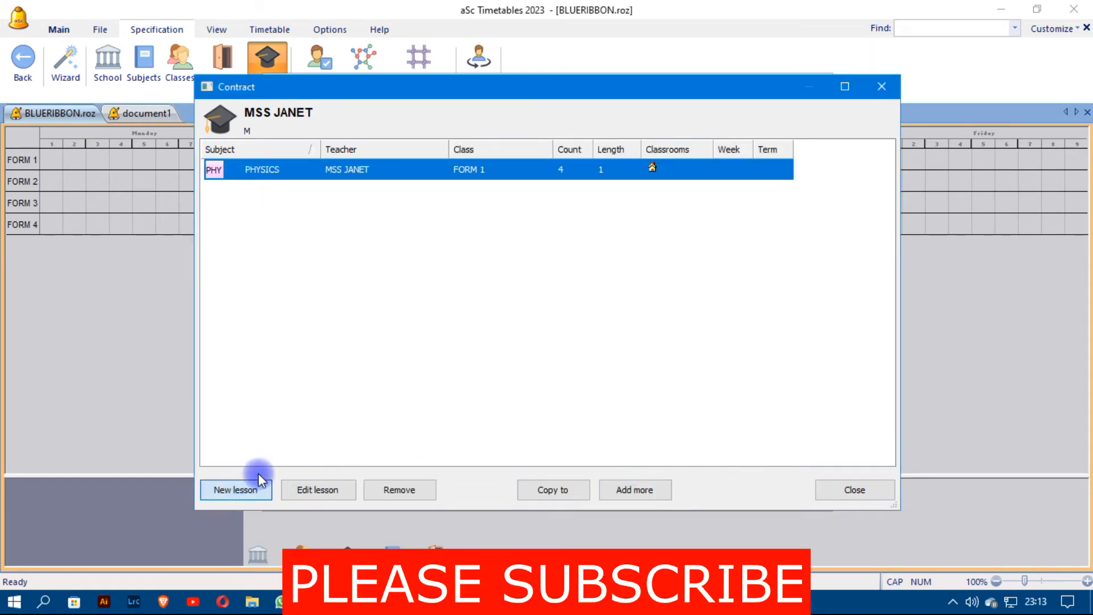
left_click(478, 208)
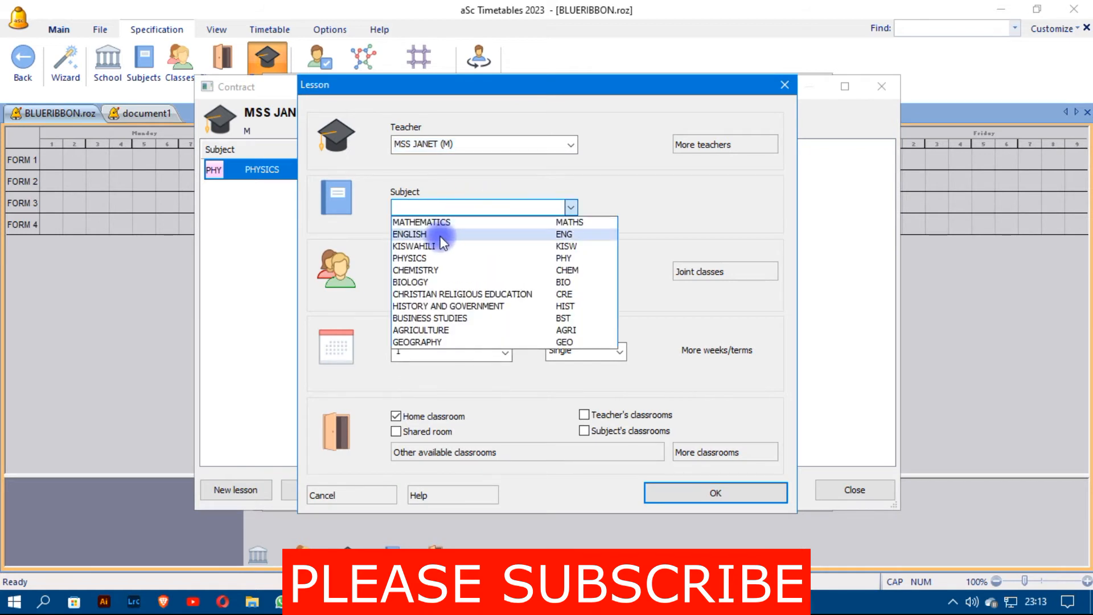
left_click(422, 259)
left_click(423, 271)
left_click(416, 298)
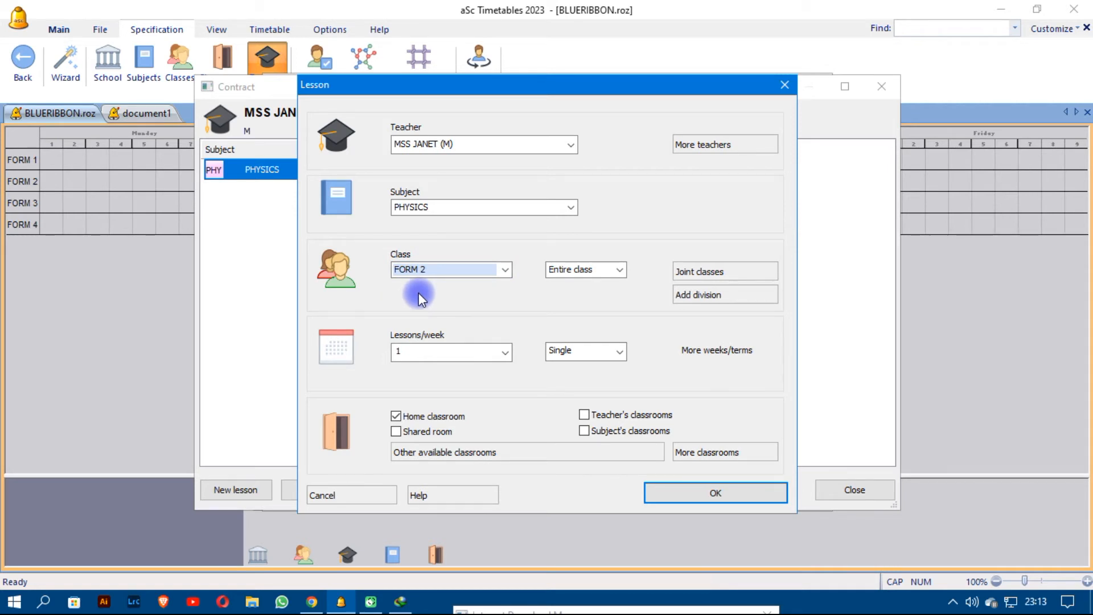
left_click(411, 351)
type("4")
left_click(692, 493)
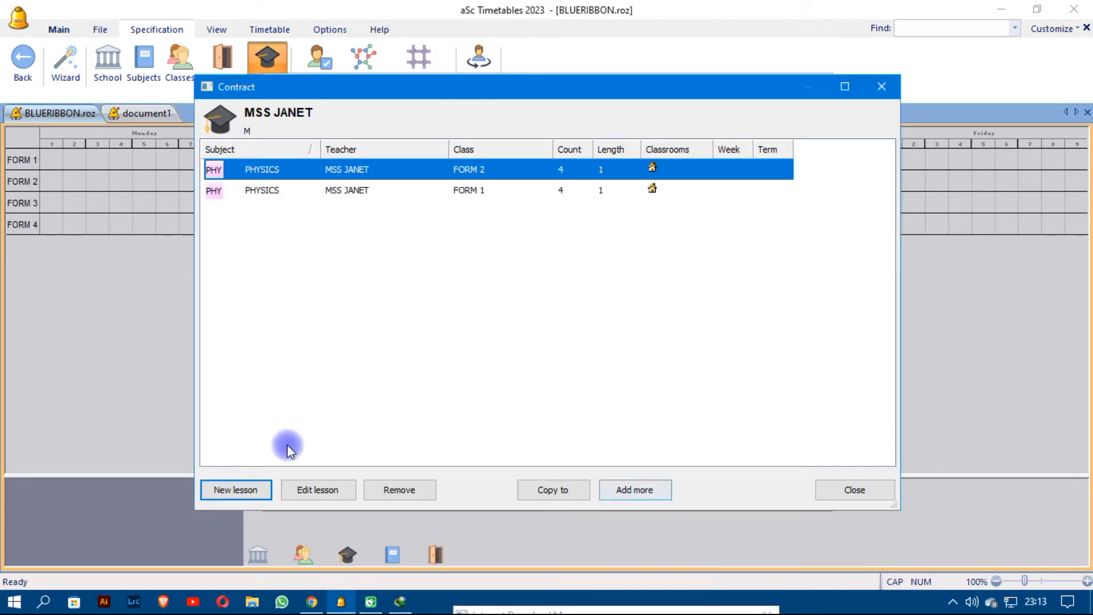
Add a PHYSICS lesson for FORM 3 to the same teacher's contract with 4 lessons per week.
left_click(253, 488)
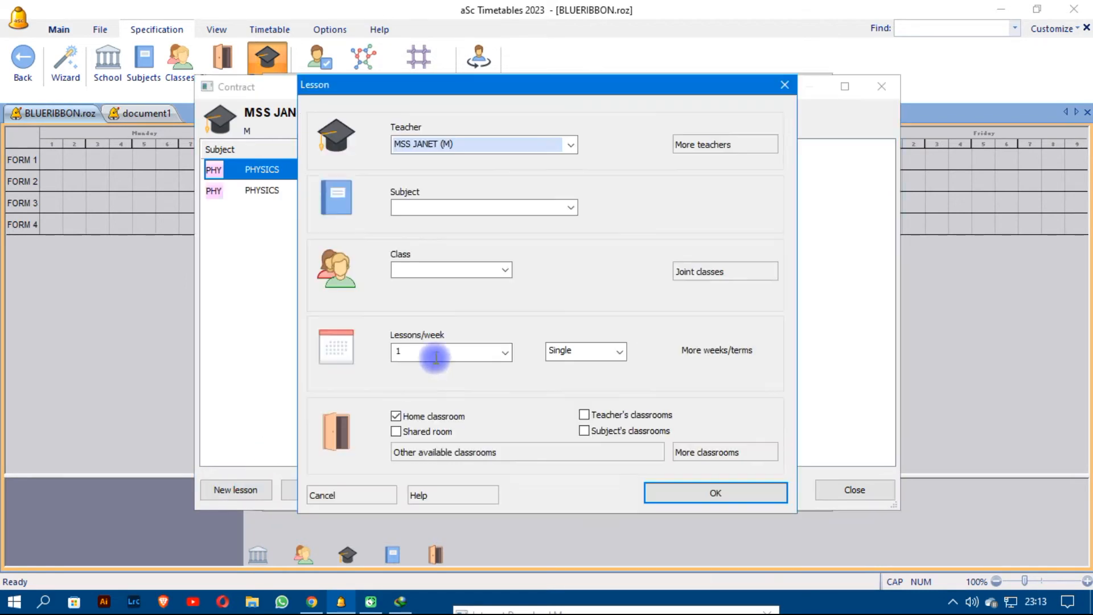
left_click(460, 207)
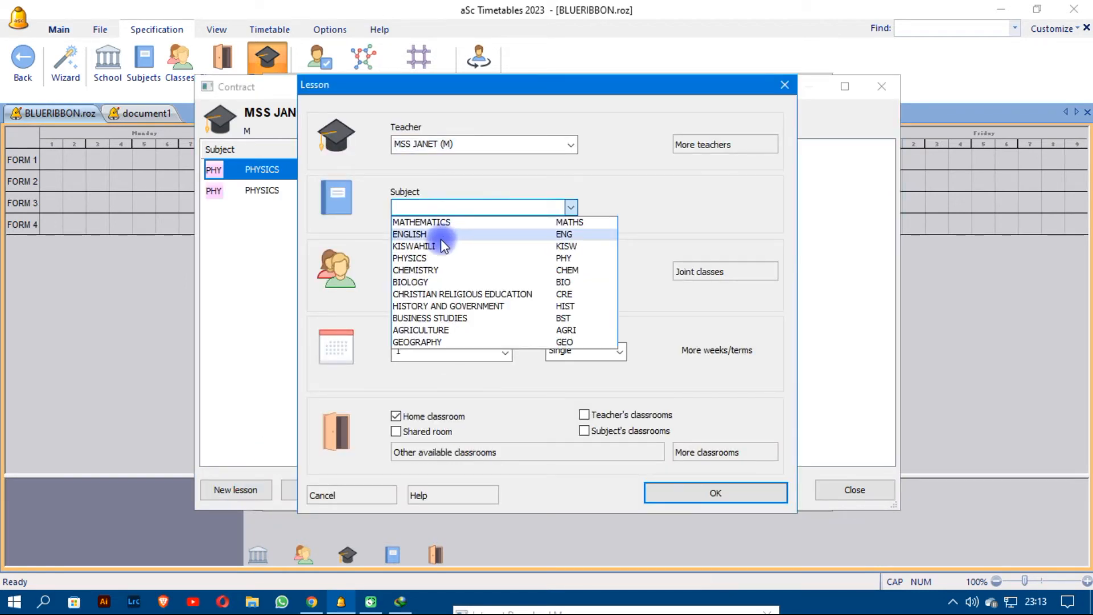
left_click(427, 259)
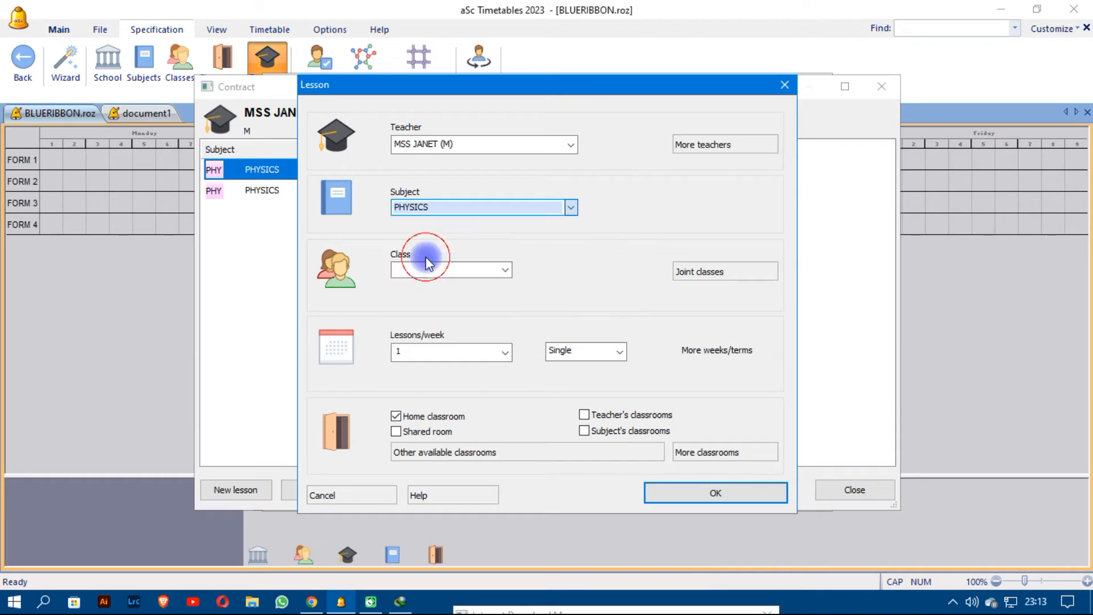
left_click(430, 269)
left_click(420, 310)
left_click(423, 353)
type("4")
left_click(677, 492)
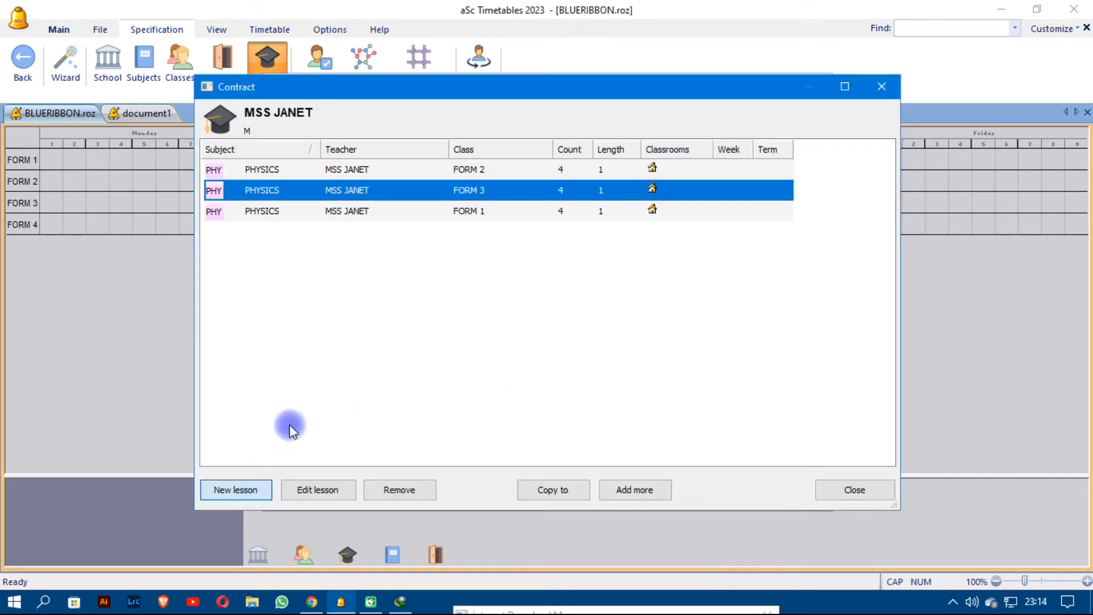
Add a PHYSICS lesson for FORM 4 with 4 lessons per week and close the teacher's contract.
left_click(454, 206)
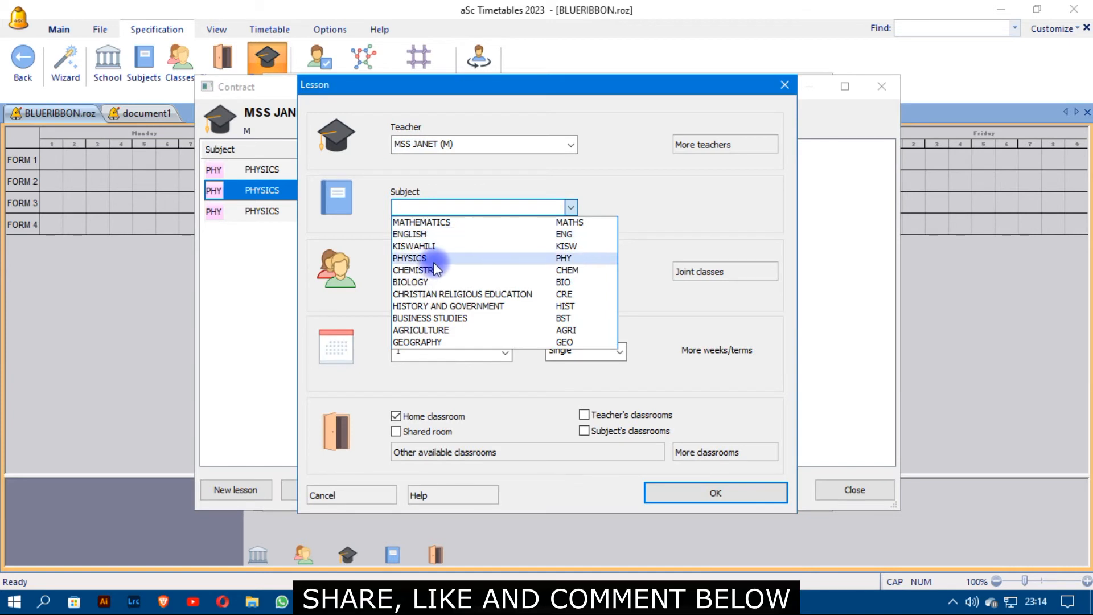
left_click(431, 260)
left_click(427, 267)
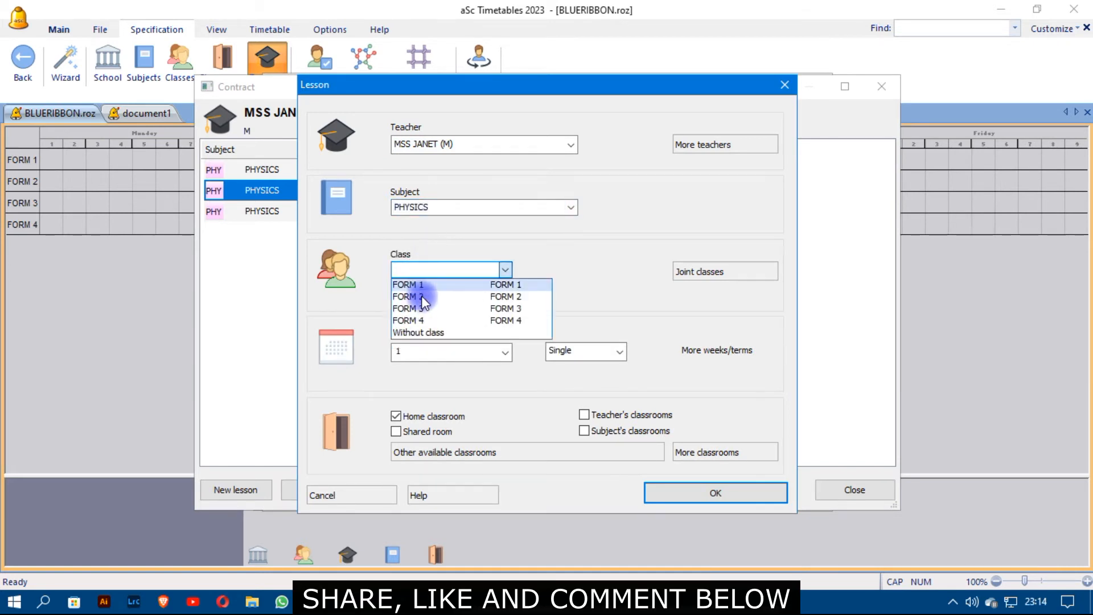
left_click(419, 319)
left_click(418, 353)
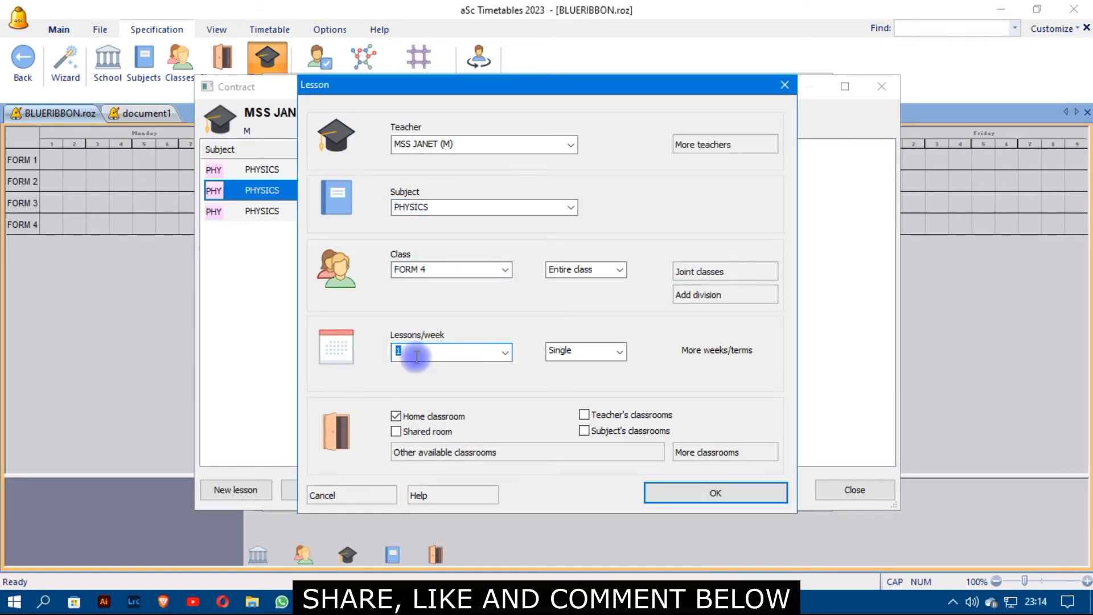
type("4")
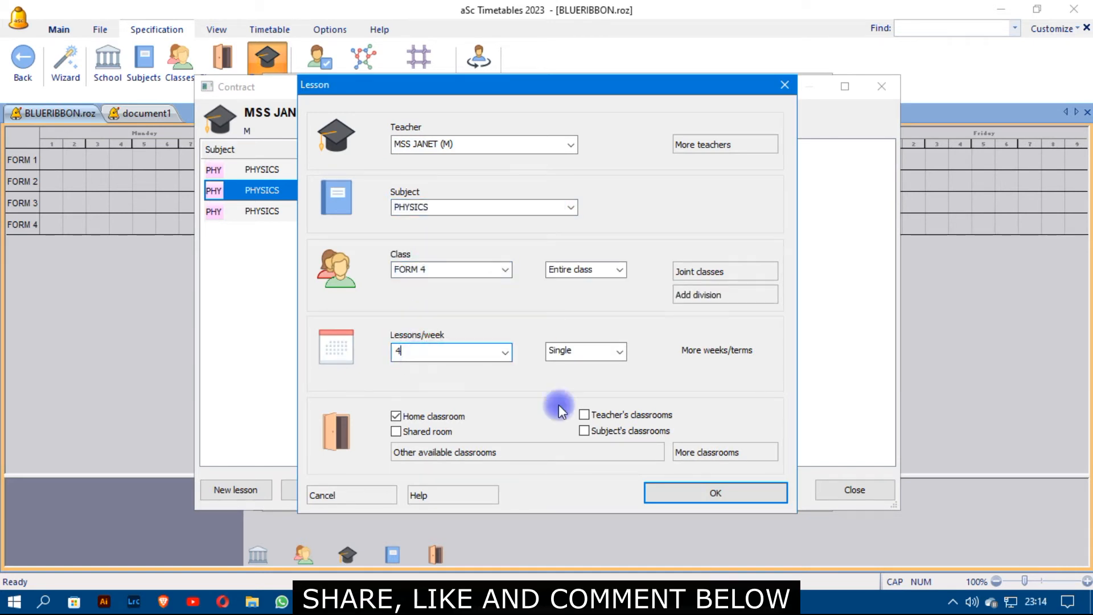
left_click(688, 492)
left_click(830, 490)
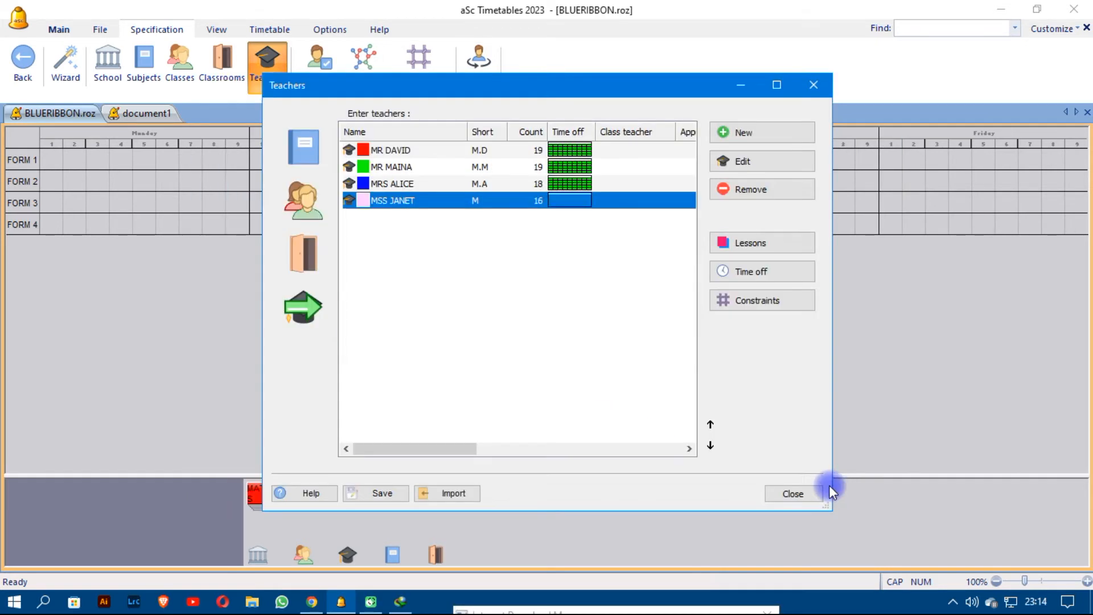
Give the fifth teacher in the list a CHEMISTRY lesson for FORM 1 with 4 single lessons per week.
left_click(447, 220)
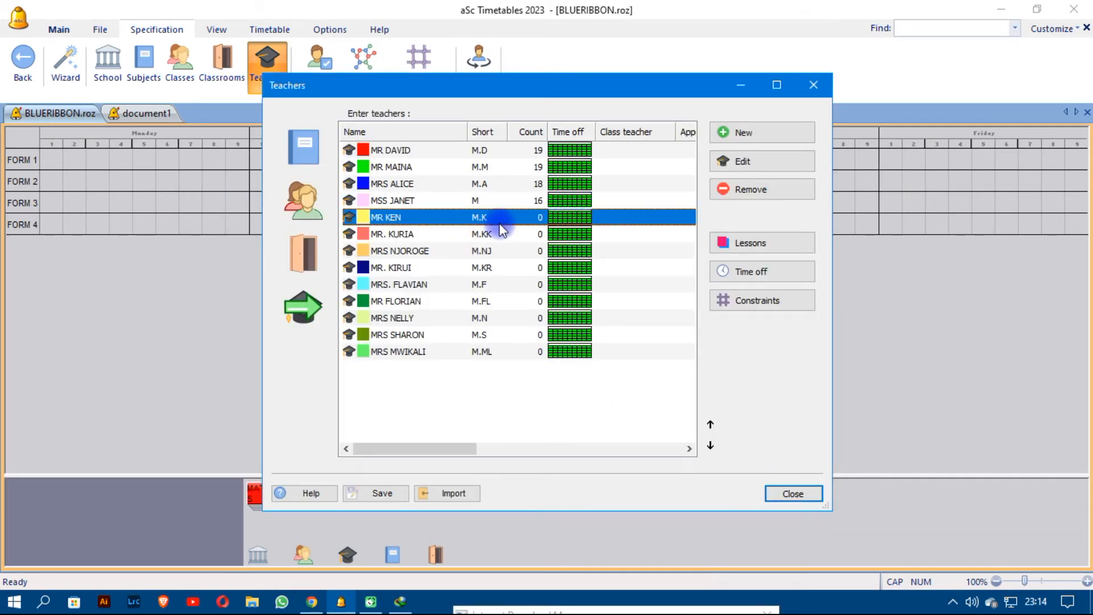
left_click(738, 241)
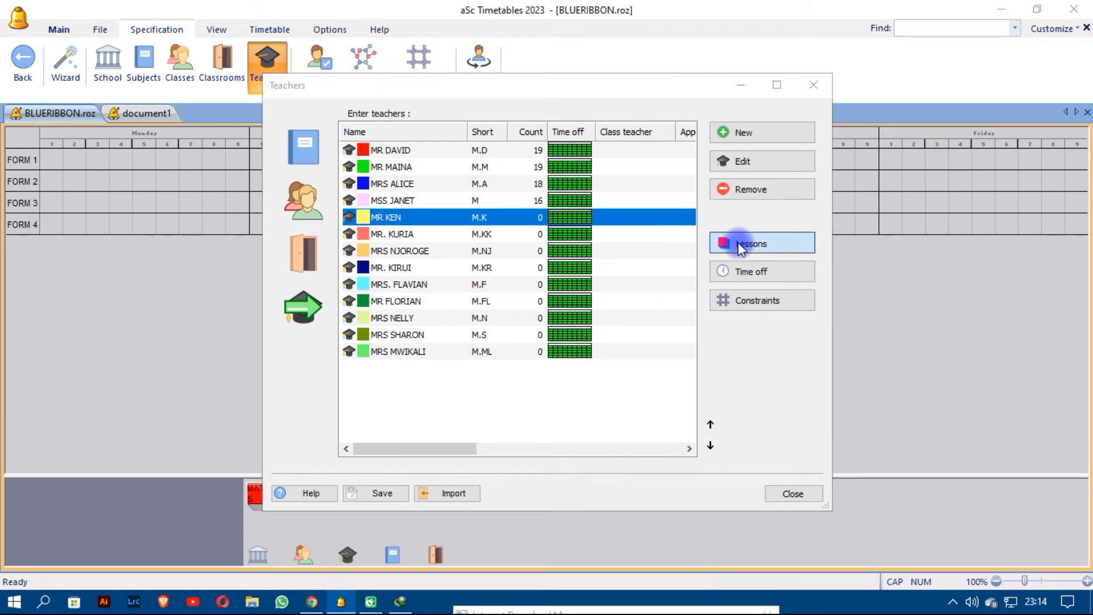
left_click(239, 489)
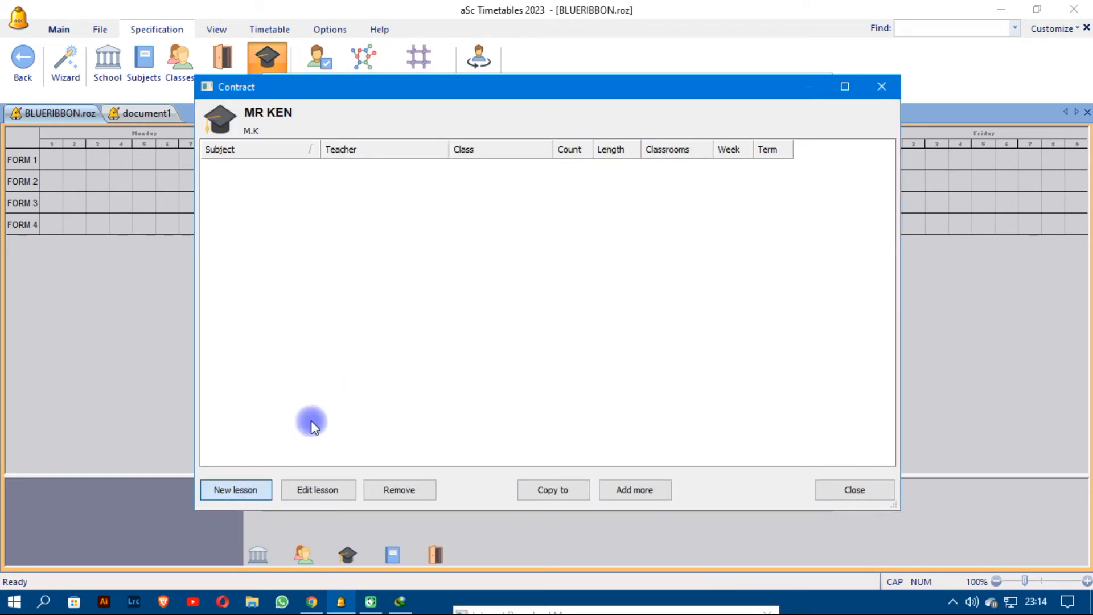
left_click(462, 202)
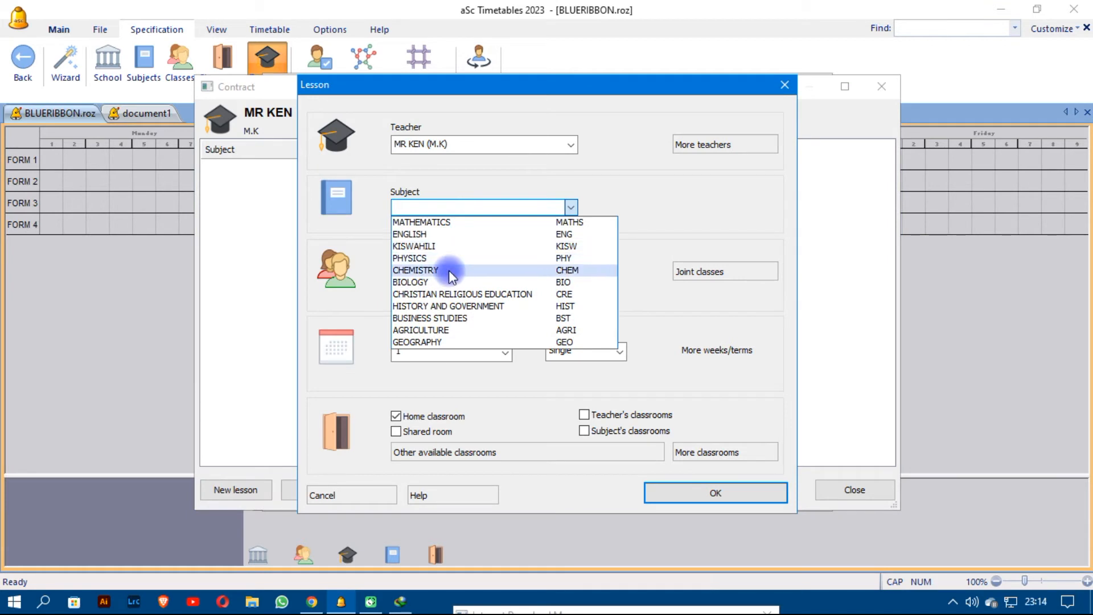
left_click(447, 270)
left_click(447, 270)
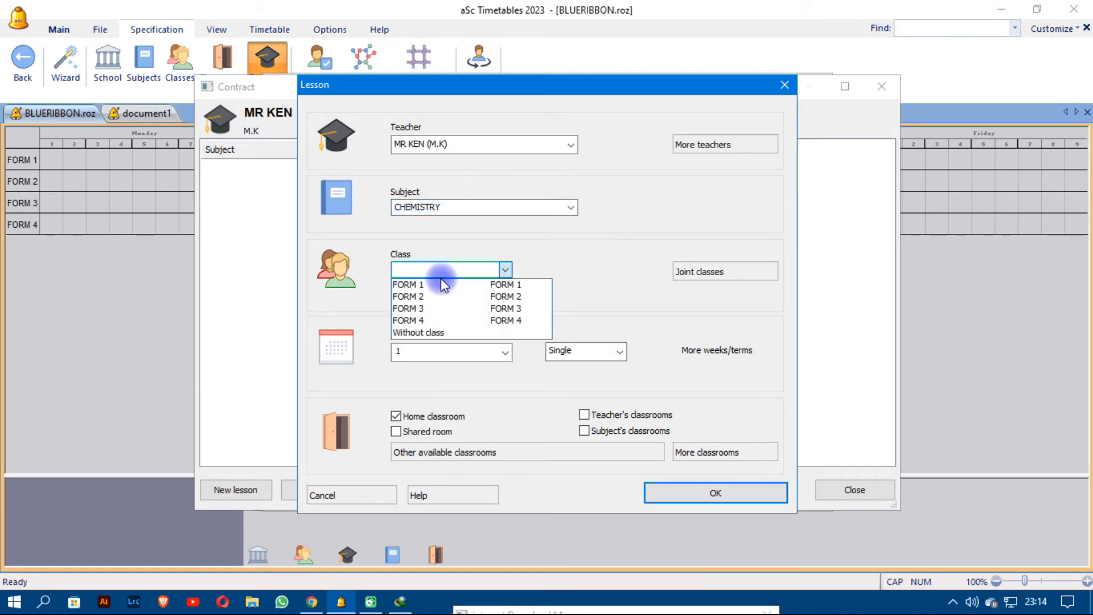
left_click(427, 283)
left_click(426, 349)
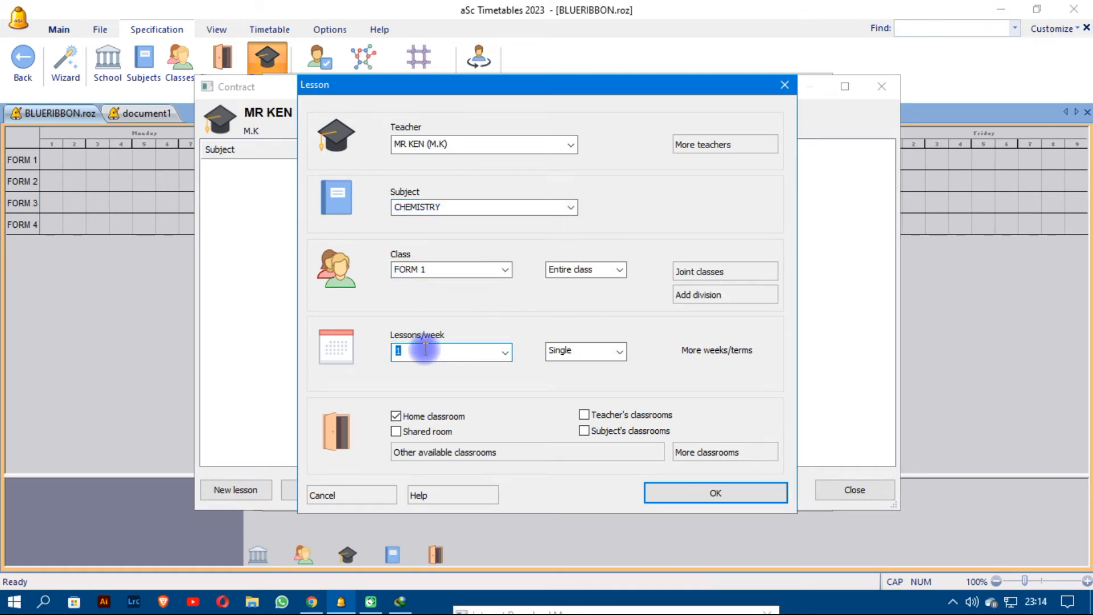
type("4")
left_click(757, 500)
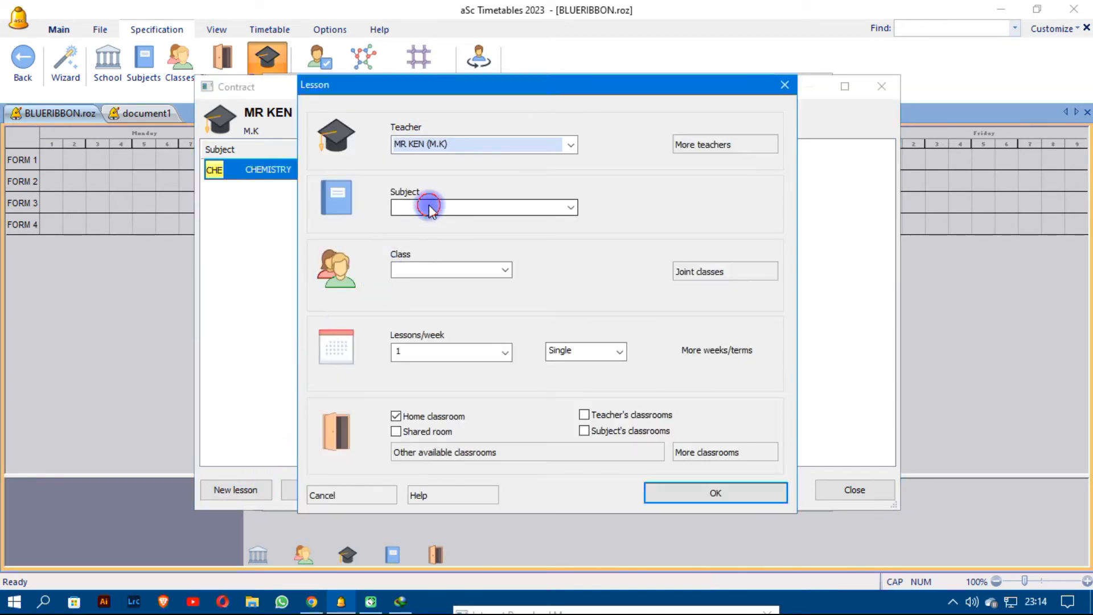
Add a CHEMISTRY lesson for FORM 2 to the same teacher's contract with 5 lessons per week.
left_click(431, 207)
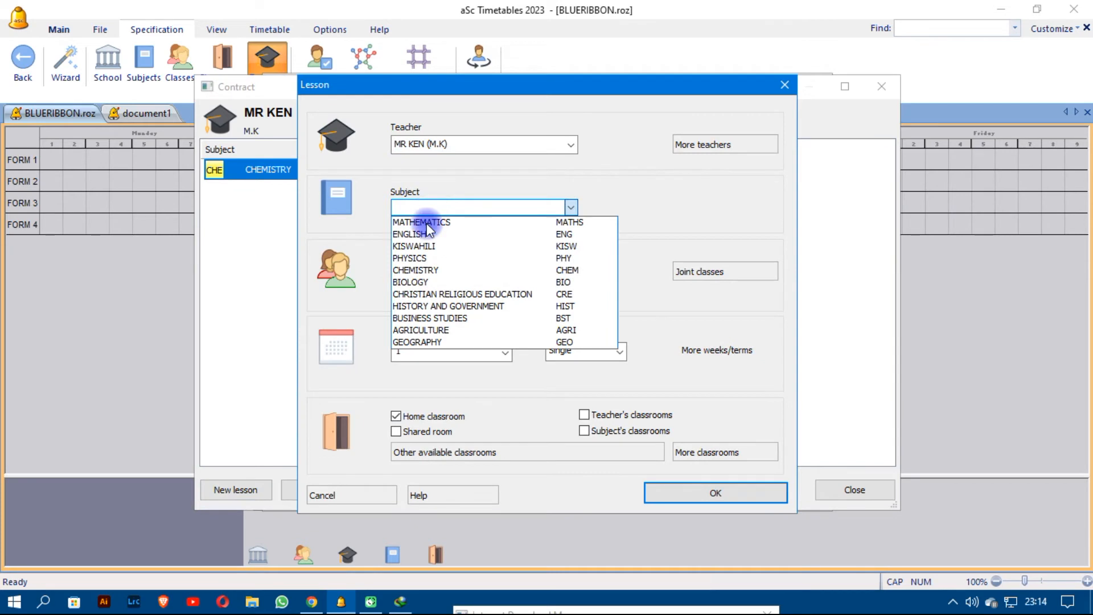
left_click(412, 272)
left_click(429, 269)
left_click(427, 293)
left_click(413, 354)
type("5")
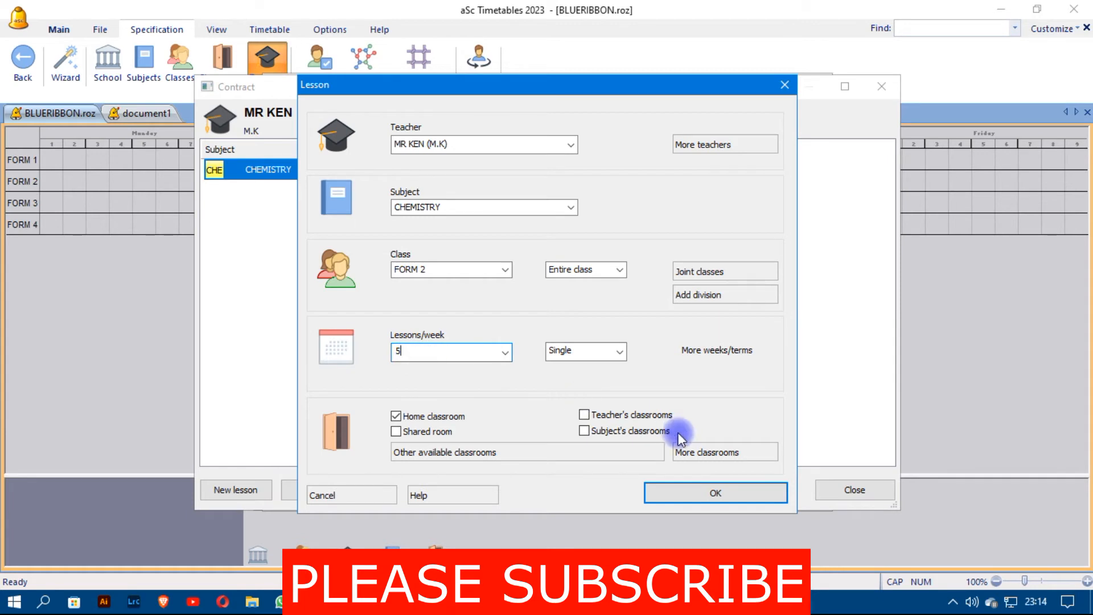
left_click(692, 490)
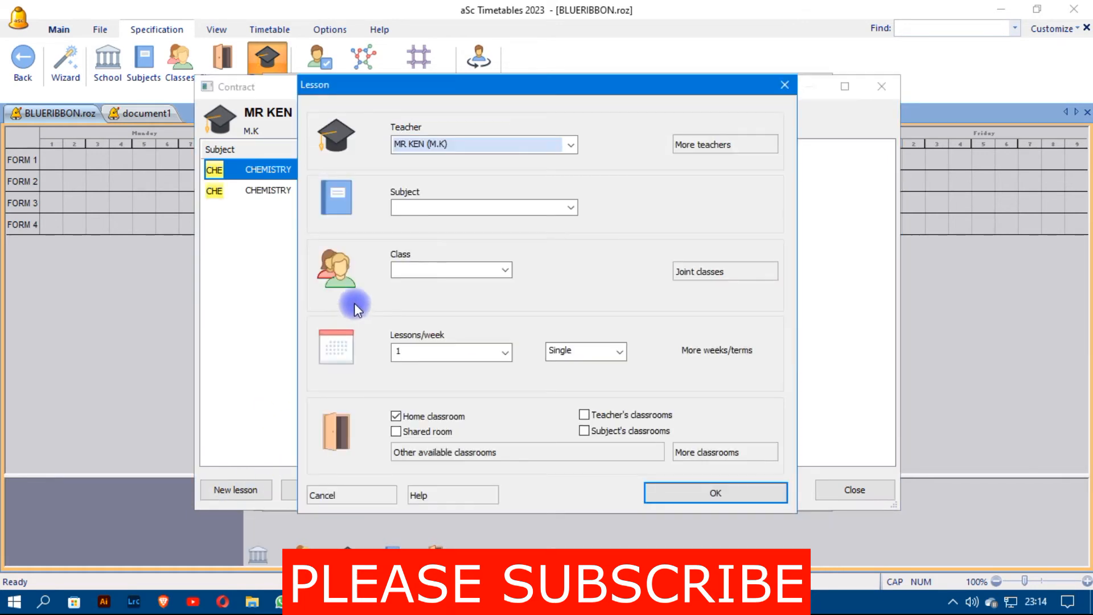
Add a CHEMISTRY lesson for FORM 3 to the fifth teacher's contract with 3 lessons per week.
left_click(439, 276)
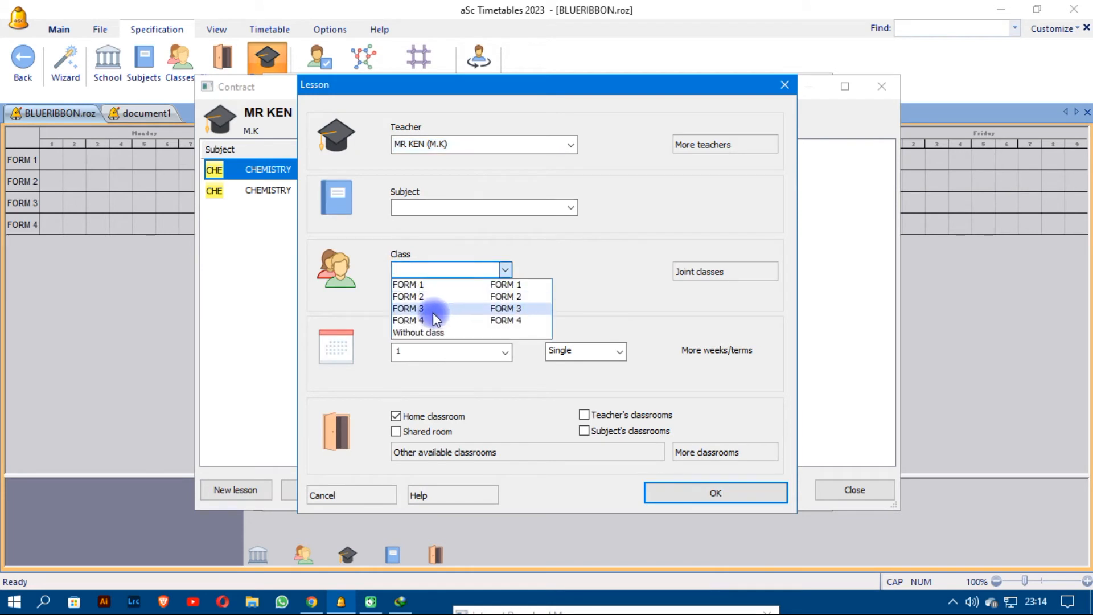
left_click(433, 310)
left_click(447, 208)
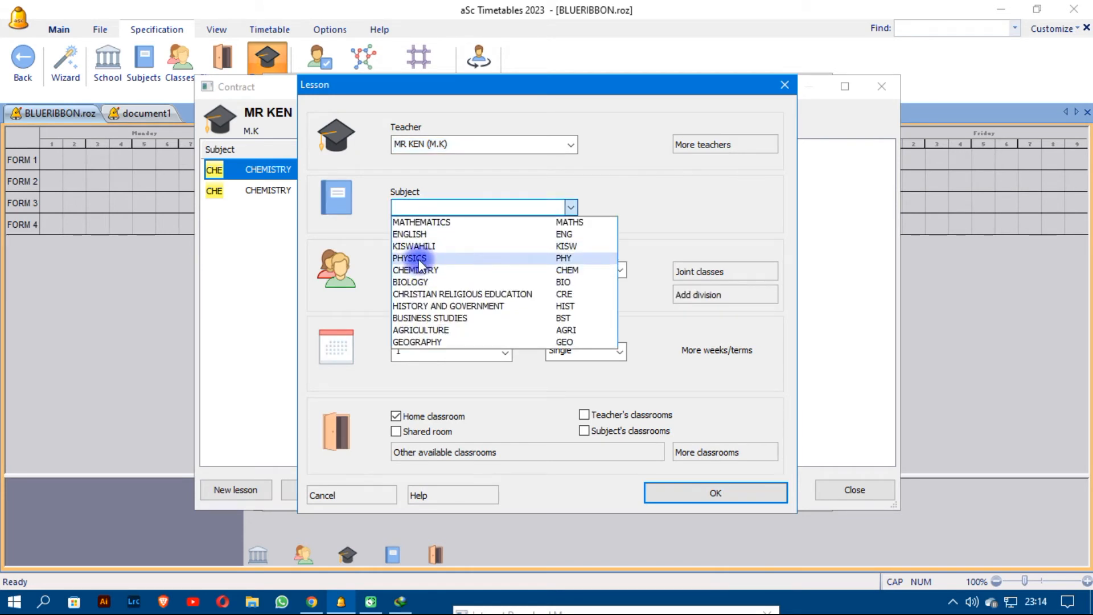
left_click(418, 270)
left_click(410, 351)
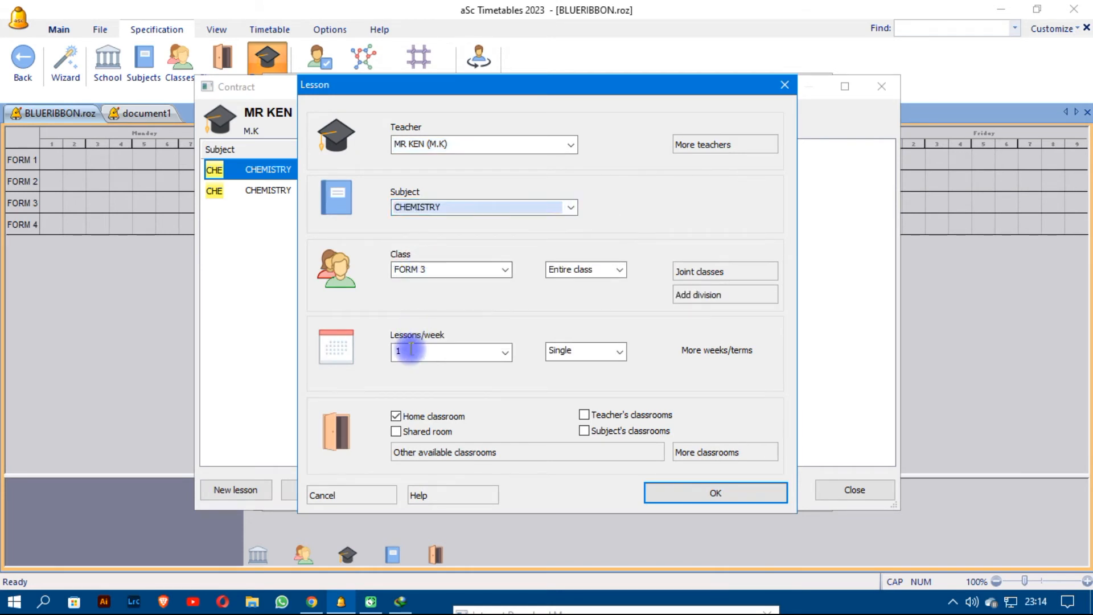
type("3")
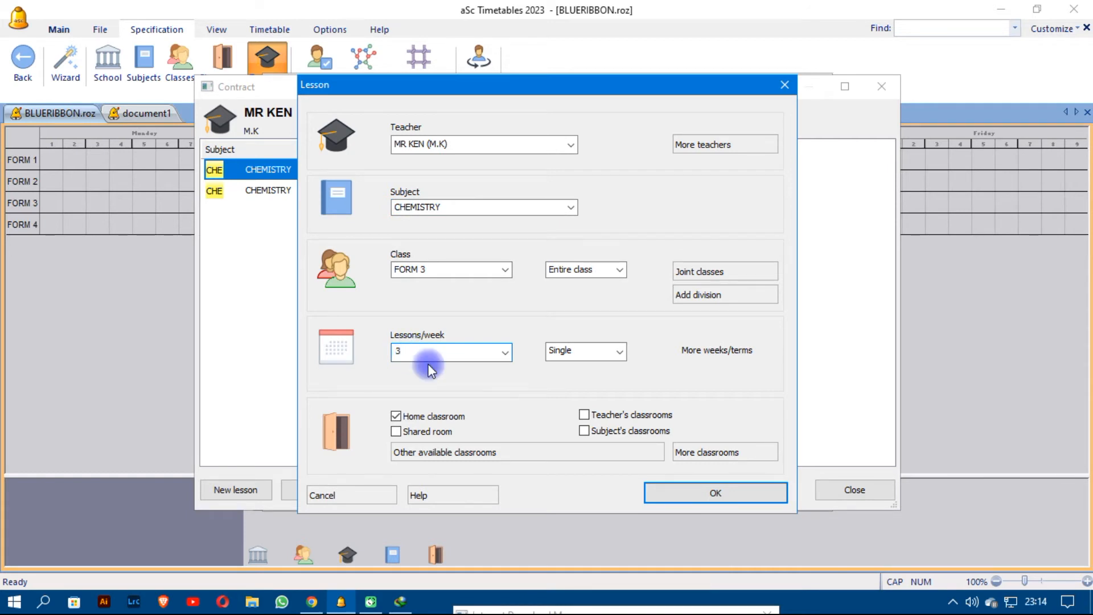
left_click(692, 492)
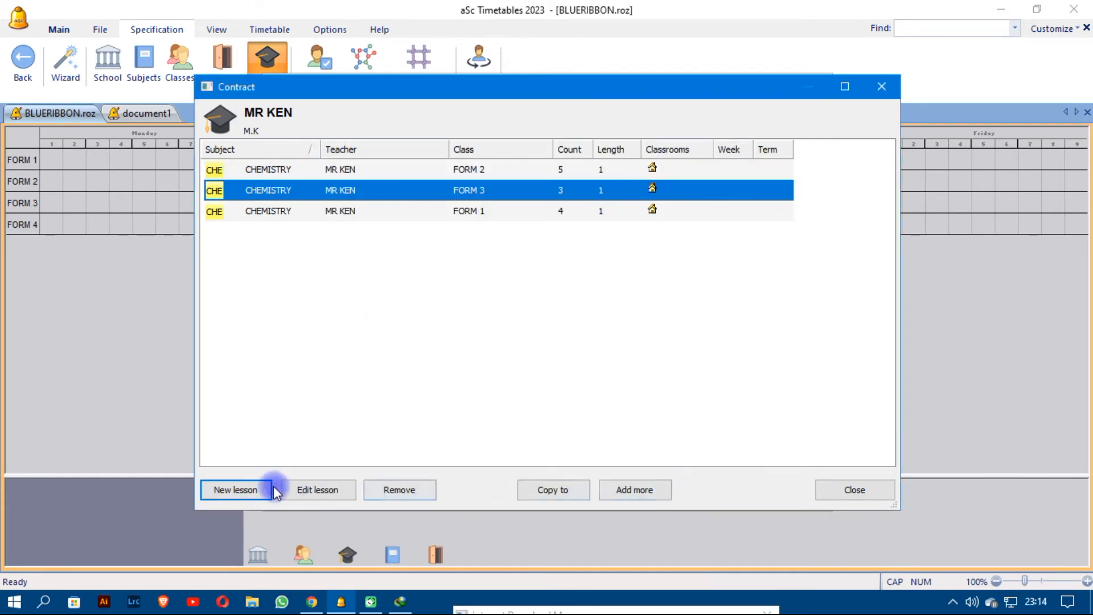
Add a CHEMISTRY lesson for FORM 4 with 5 lessons per week and close the teacher's contract.
left_click(254, 484)
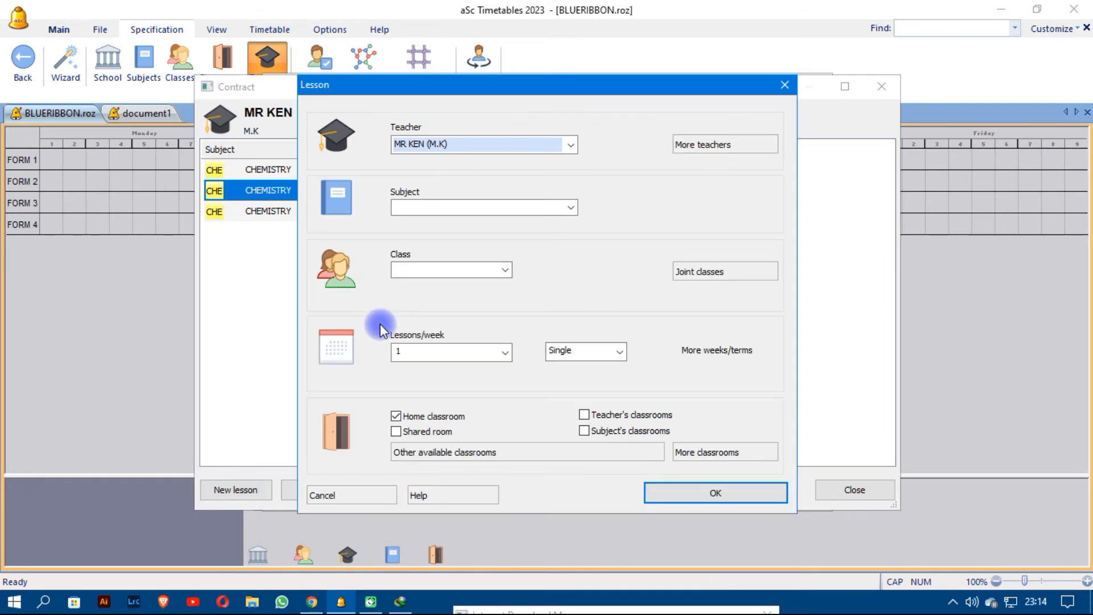
left_click(440, 272)
left_click(437, 322)
left_click(446, 208)
left_click(429, 272)
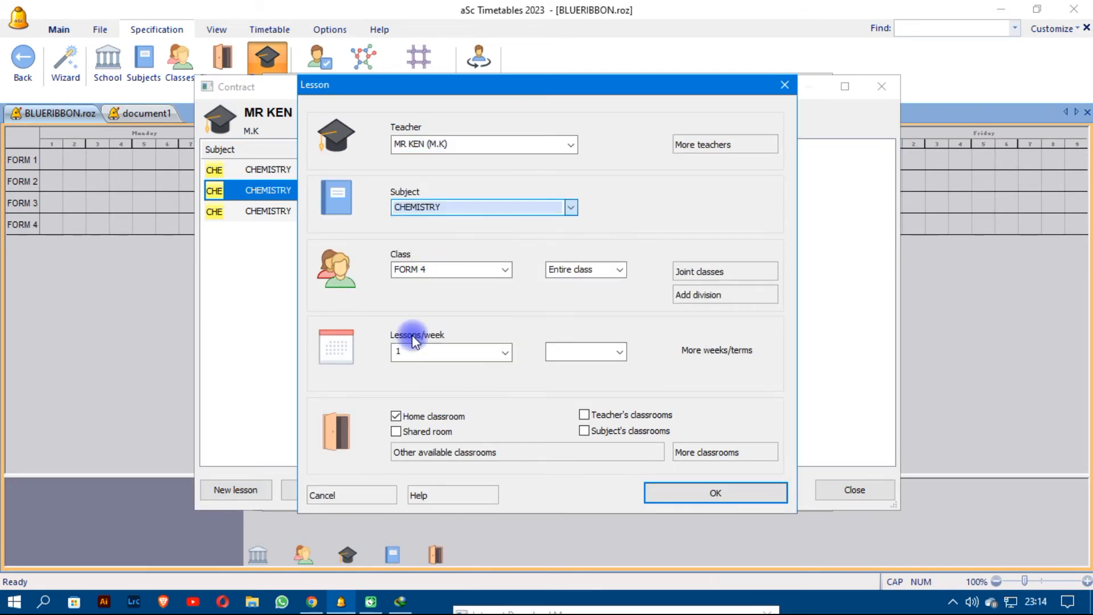
left_click(398, 351)
type("5")
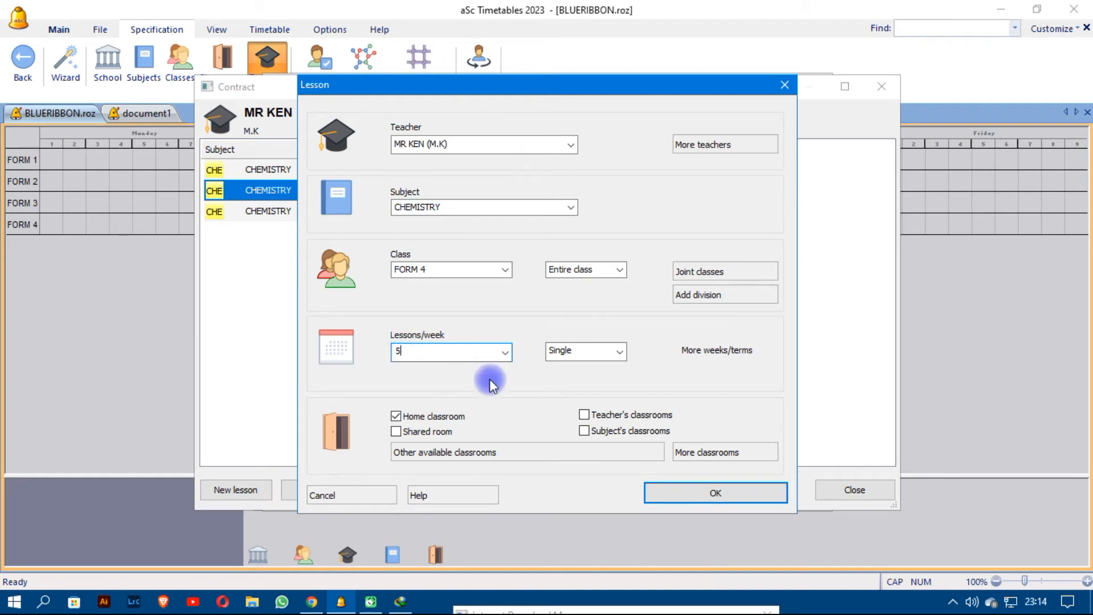
left_click(697, 489)
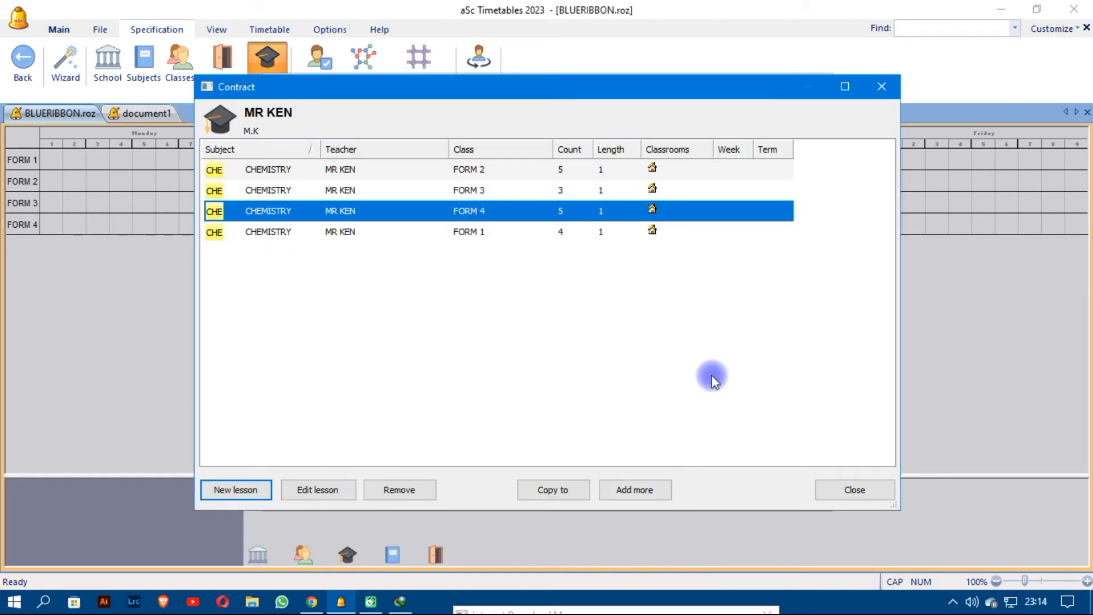
left_click(842, 491)
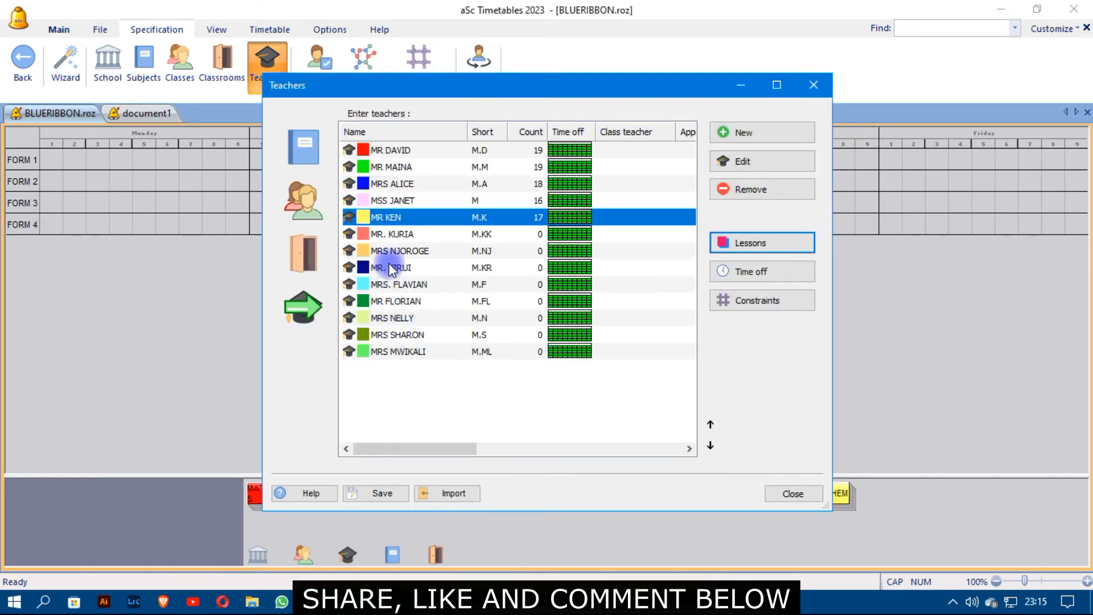
Give the sixth teacher in the list a BIOLOGY lesson for FORM 1 with 4 lessons per week.
left_click(428, 235)
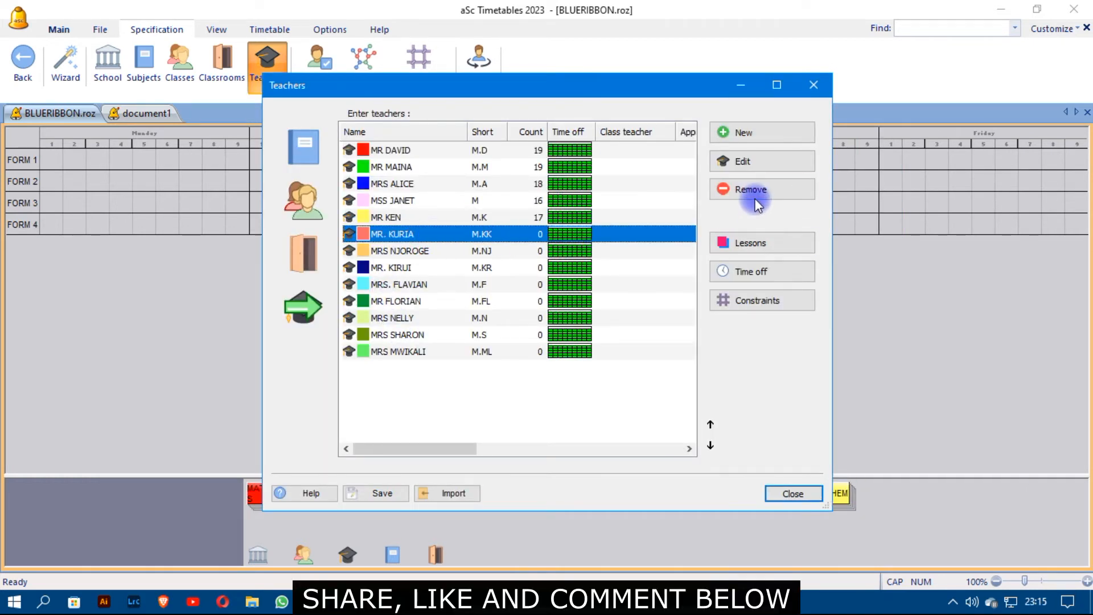
left_click(757, 242)
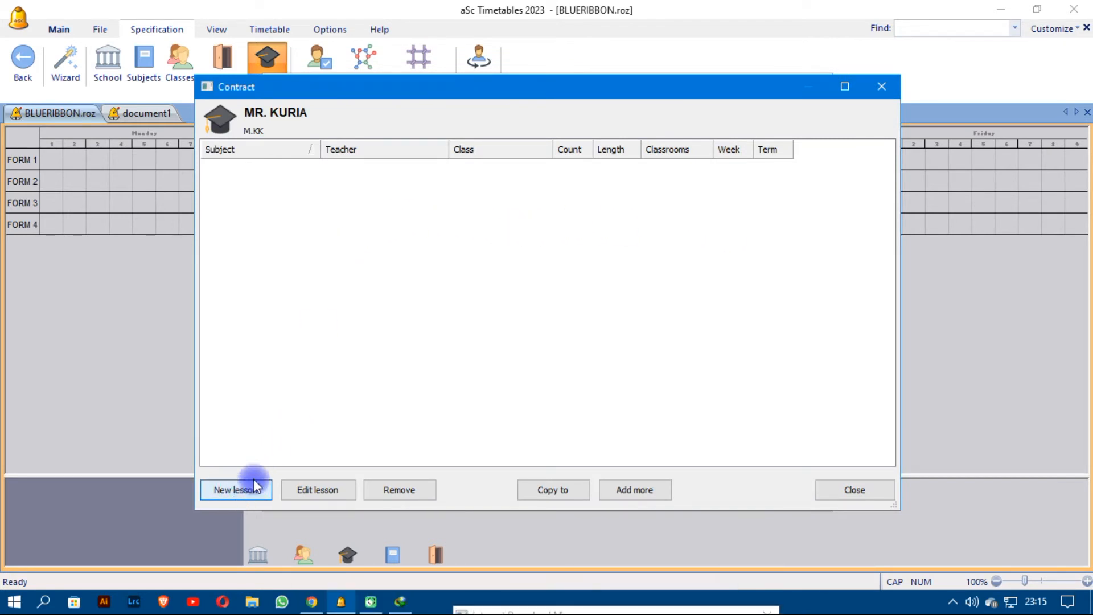
left_click(459, 207)
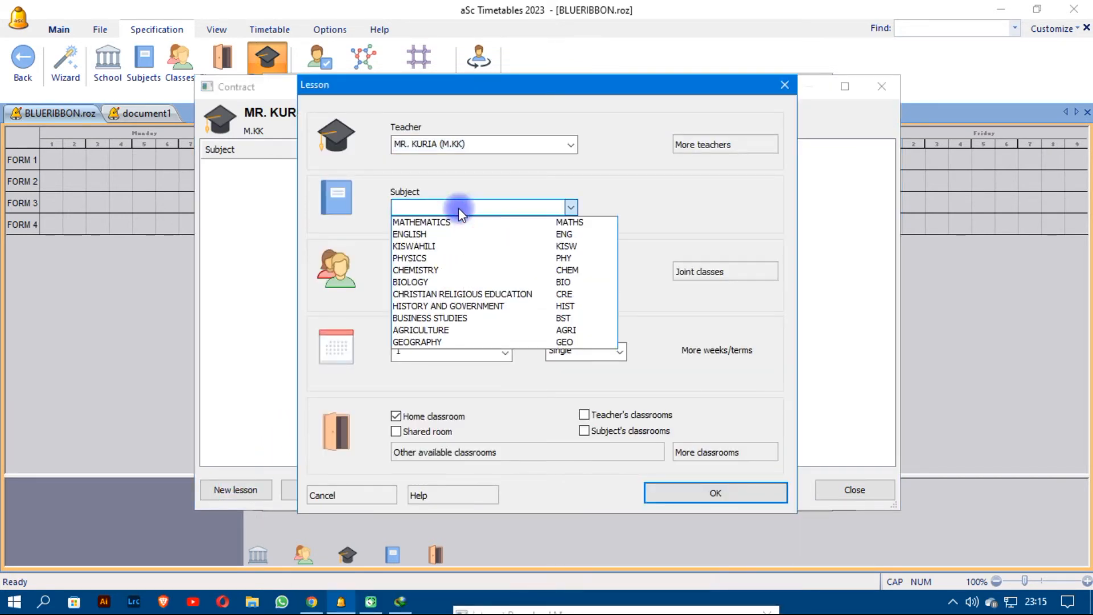
left_click(425, 281)
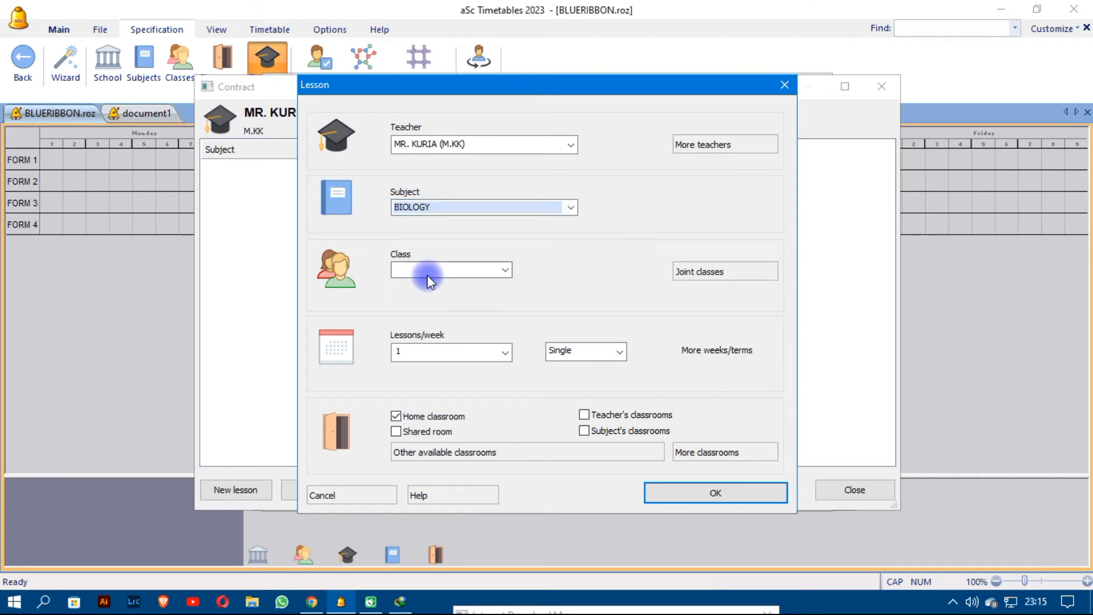
left_click(427, 272)
left_click(432, 286)
double_click(402, 352)
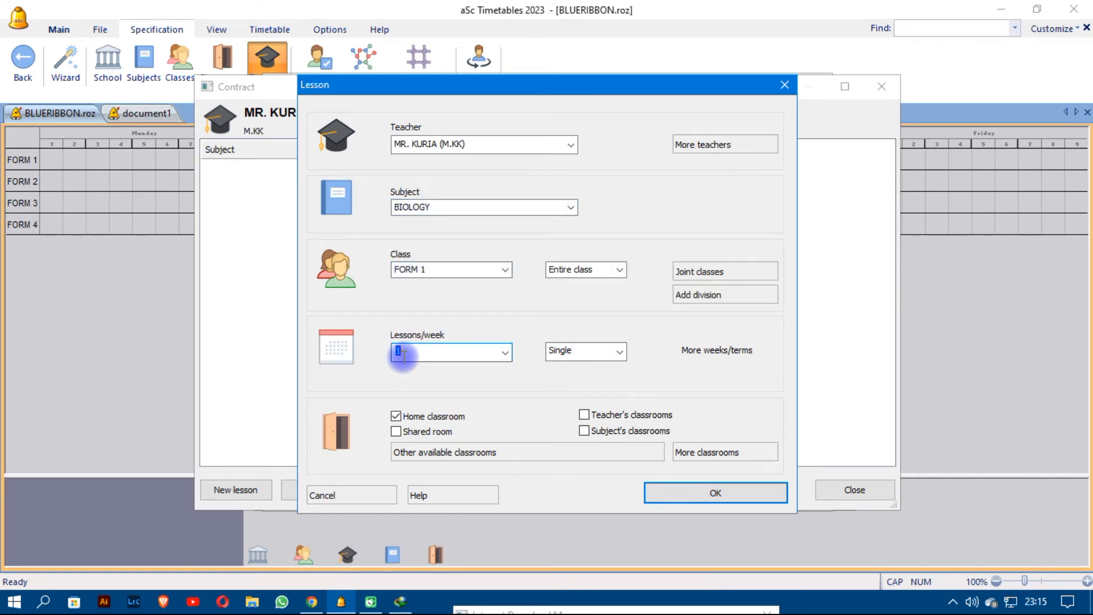
type("4")
left_click(664, 489)
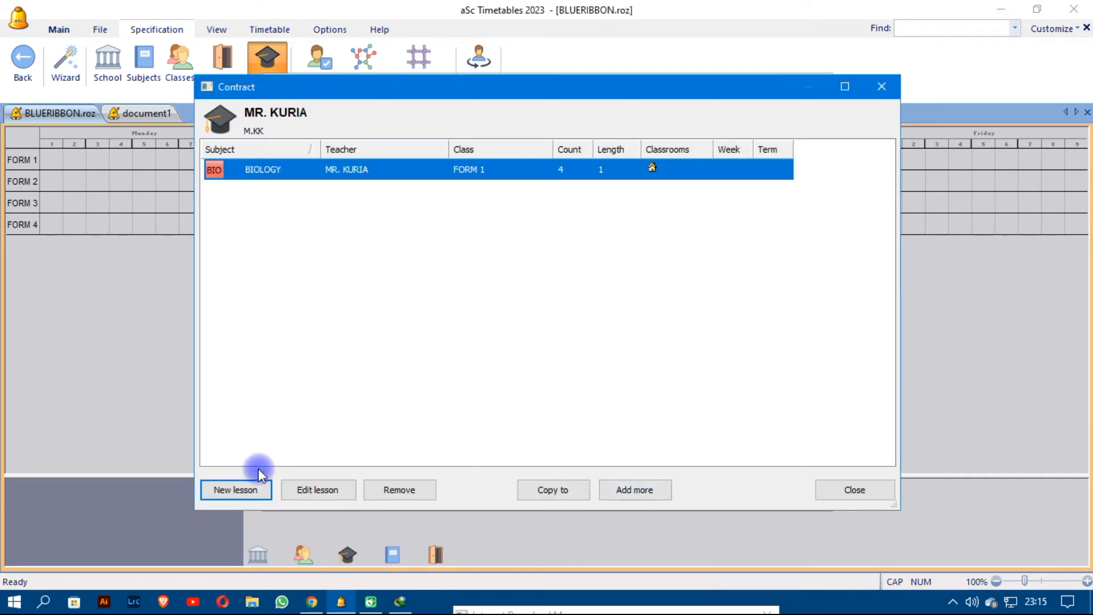
Add a BIOLOGY lesson for FORM 2 to the same teacher's contract with 4 lessons per week.
key("Return")
left_click(434, 269)
left_click(437, 295)
left_click(433, 207)
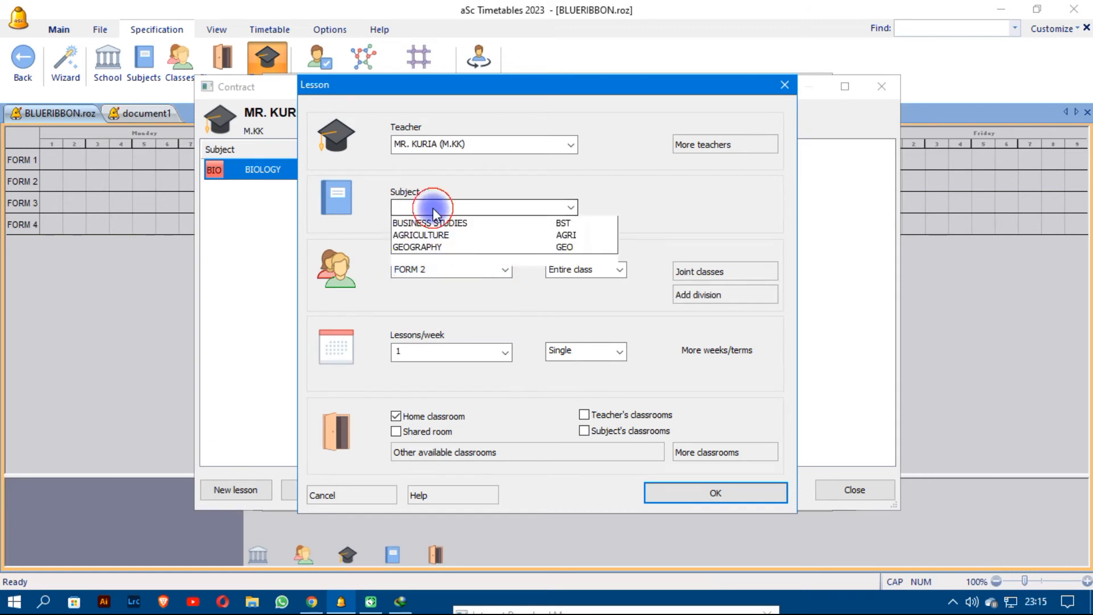
left_click(405, 282)
left_click(407, 350)
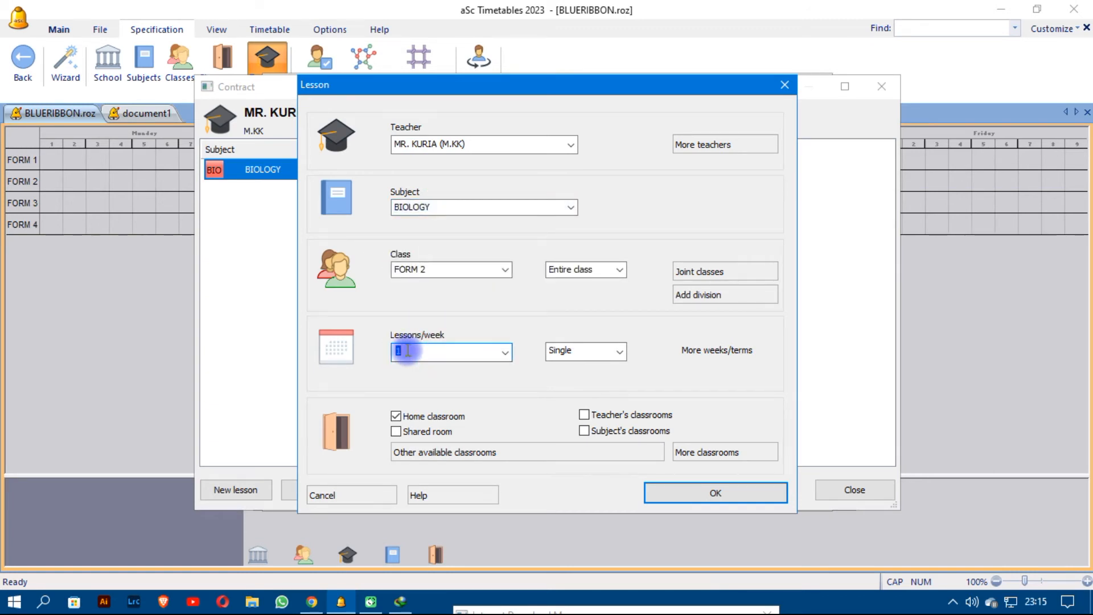
type("4")
left_click(703, 493)
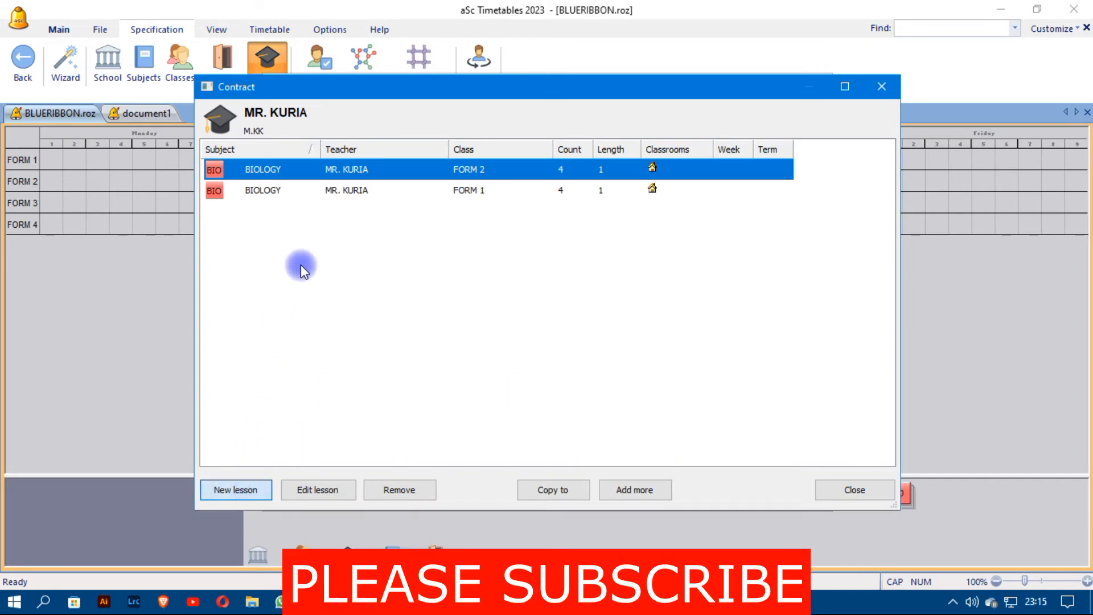
Add a BIOLOGY lesson for FORM 3 to the same teacher's contract with 5 lessons per week.
left_click(413, 267)
left_click(422, 309)
left_click(433, 208)
scroll(410, 273, "up", 2)
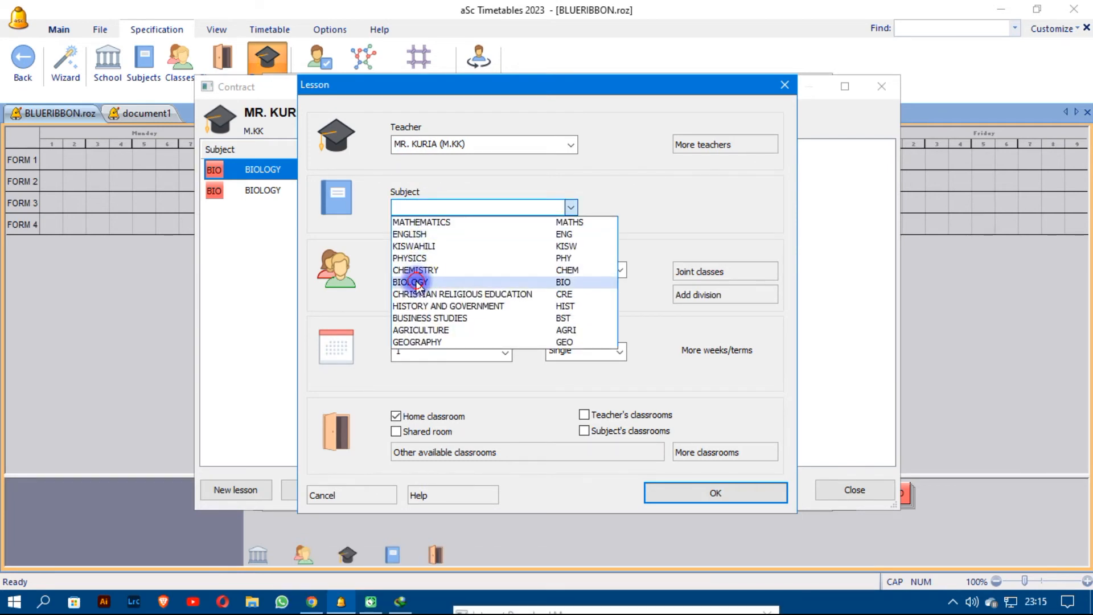
left_click(419, 283)
left_click(437, 356)
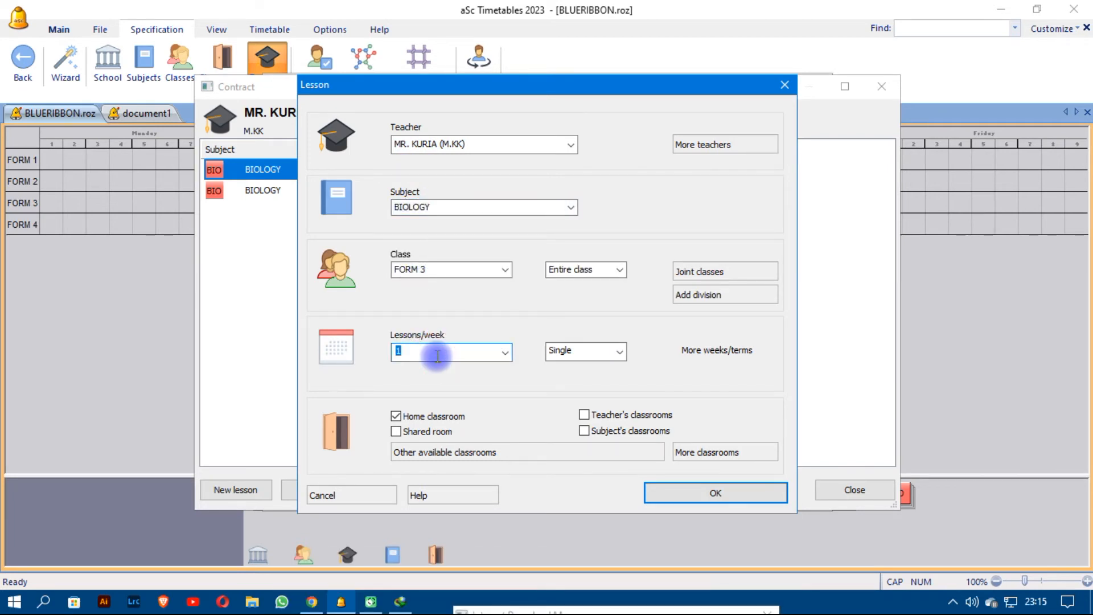
type("5")
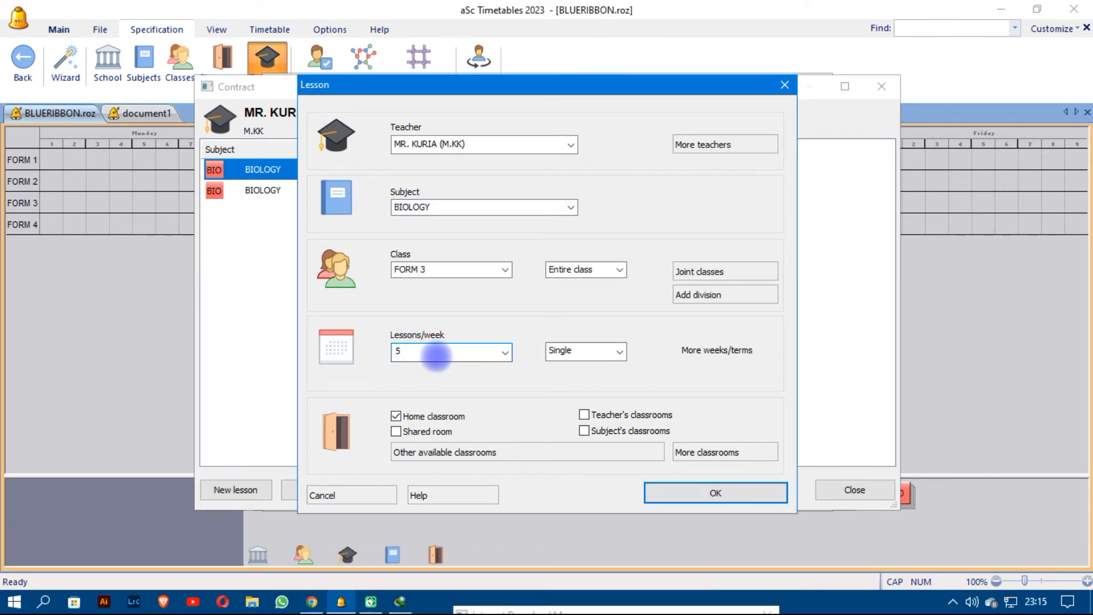
left_click(677, 493)
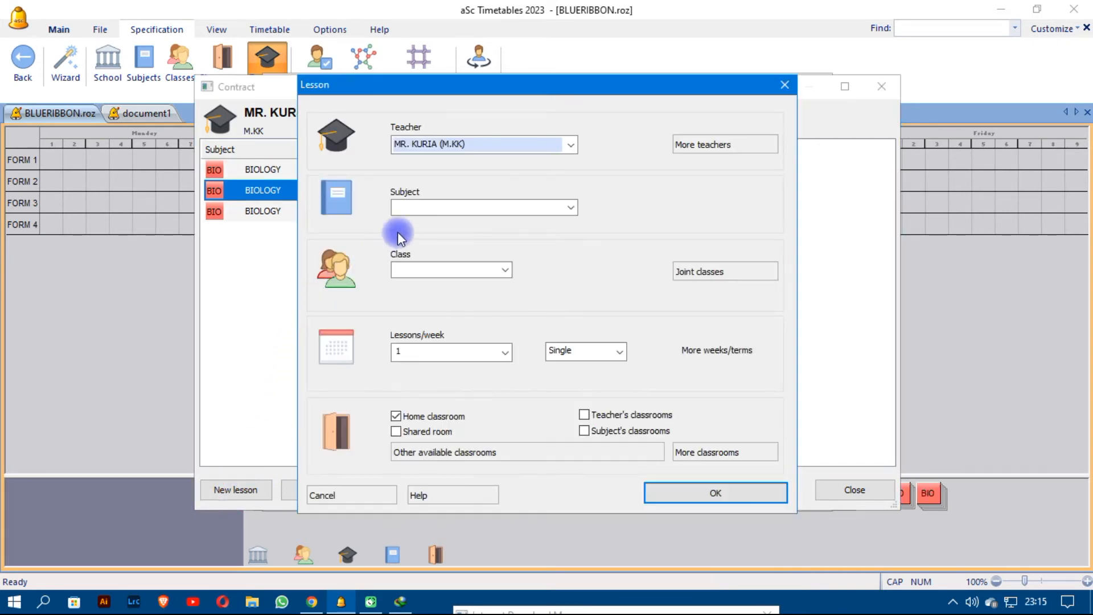
Add a BIOLOGY lesson for FORM 4 with 4 lessons per week and close the teacher's contract.
left_click(427, 208)
left_click(415, 269)
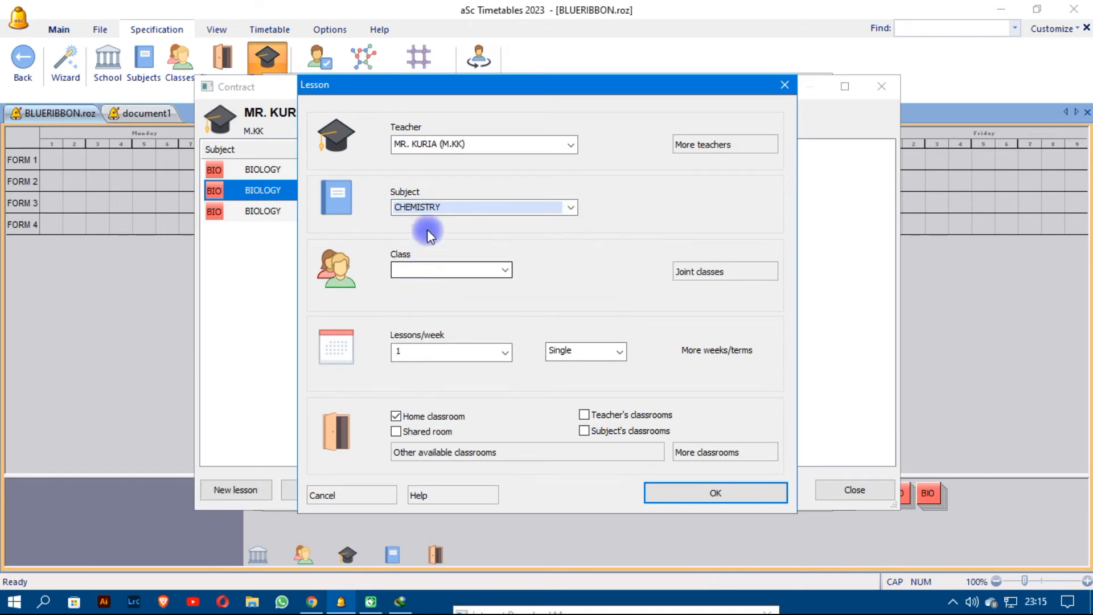
left_click(435, 208)
left_click(417, 287)
left_click(415, 271)
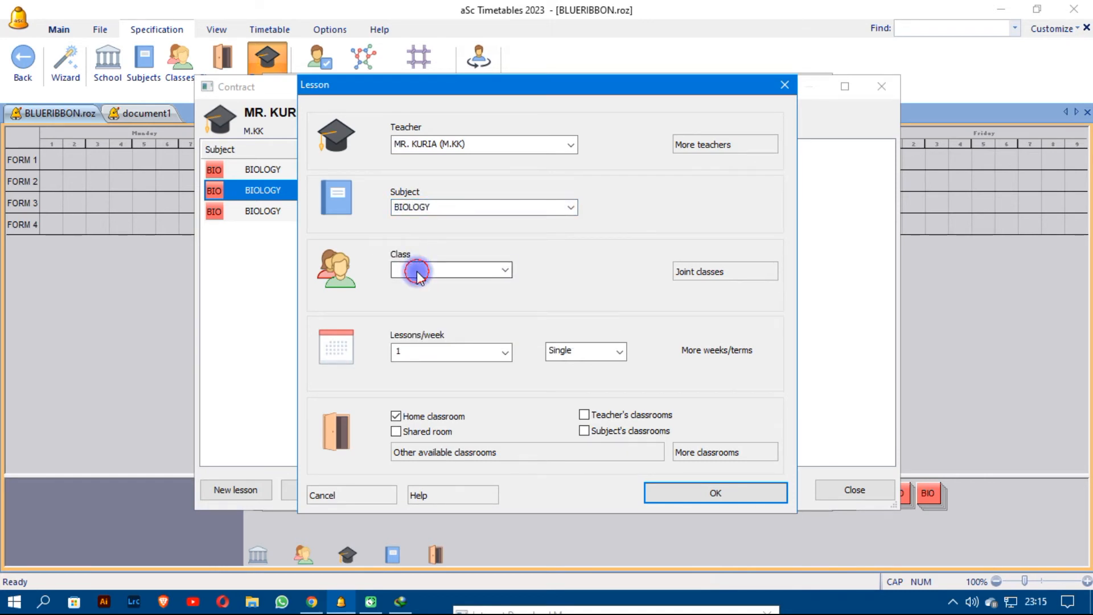
left_click(412, 320)
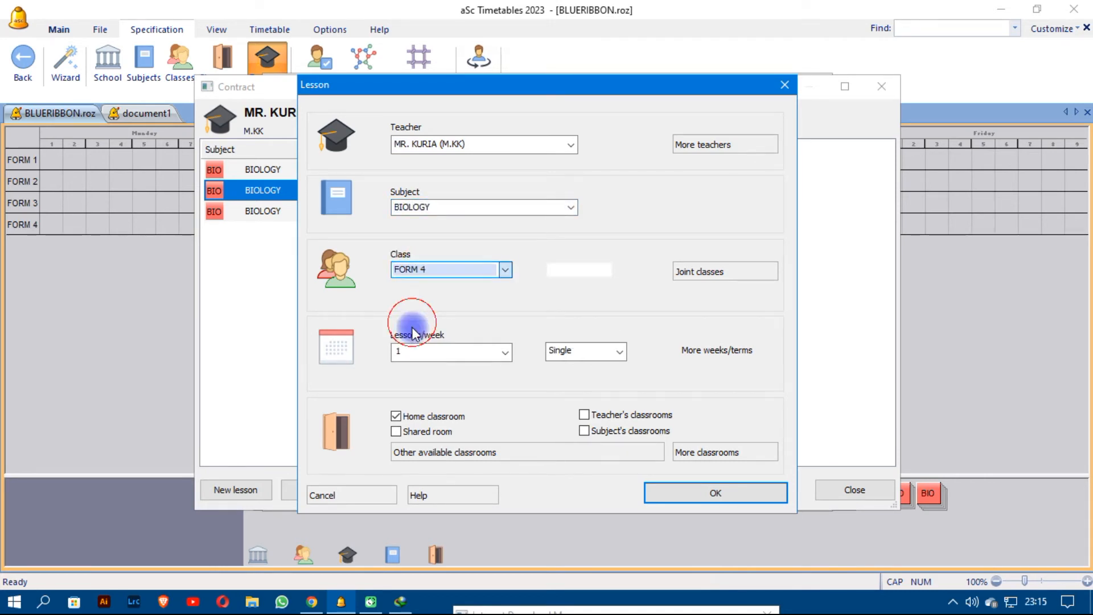
double_click(402, 351)
type("4")
left_click(660, 490)
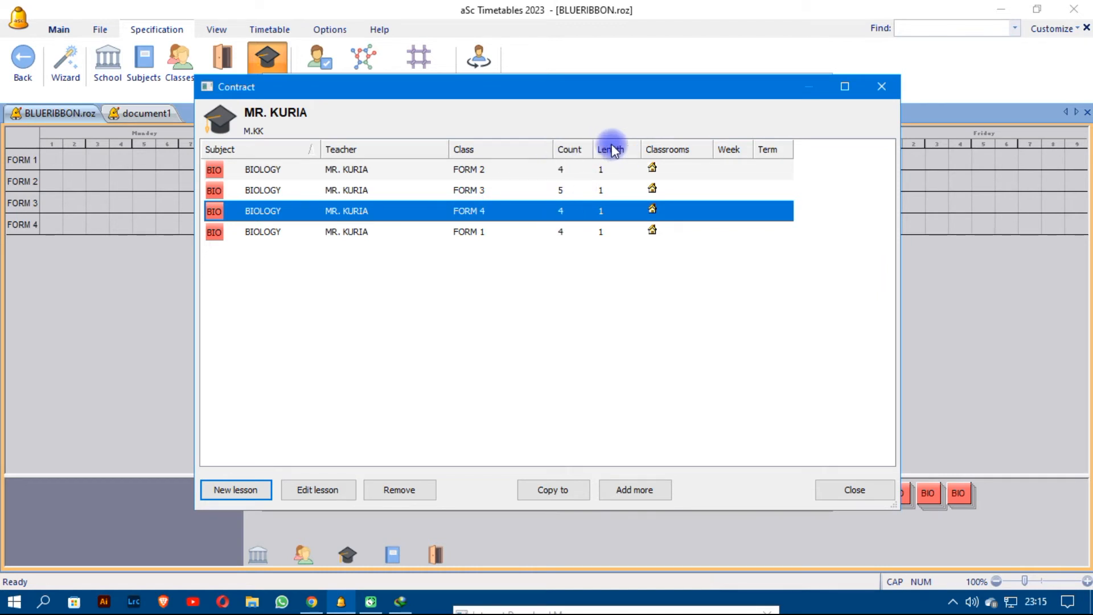
left_click(854, 490)
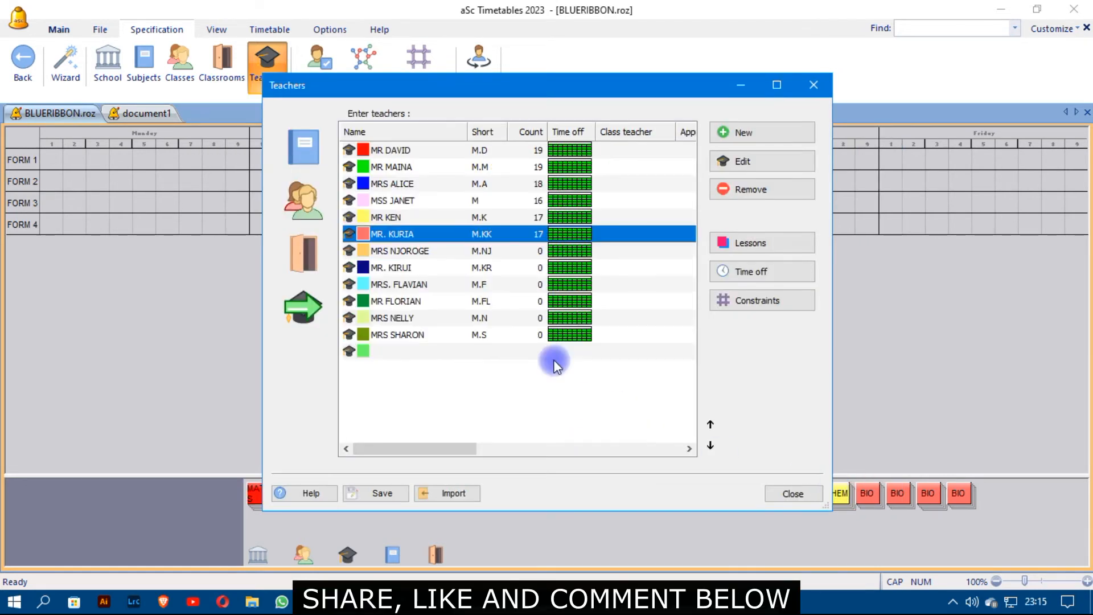
Give the seventh teacher in the list a CHRISTIAN RELIGIOUS EDUCATION lesson for FORM 1 with 4 lessons per week.
left_click(492, 256)
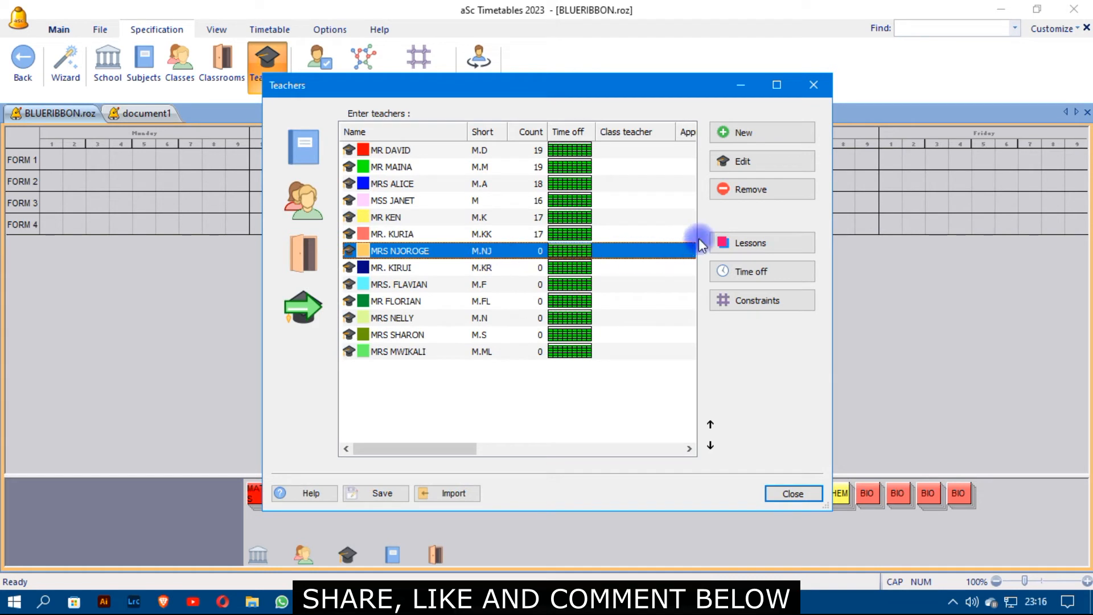
left_click(747, 240)
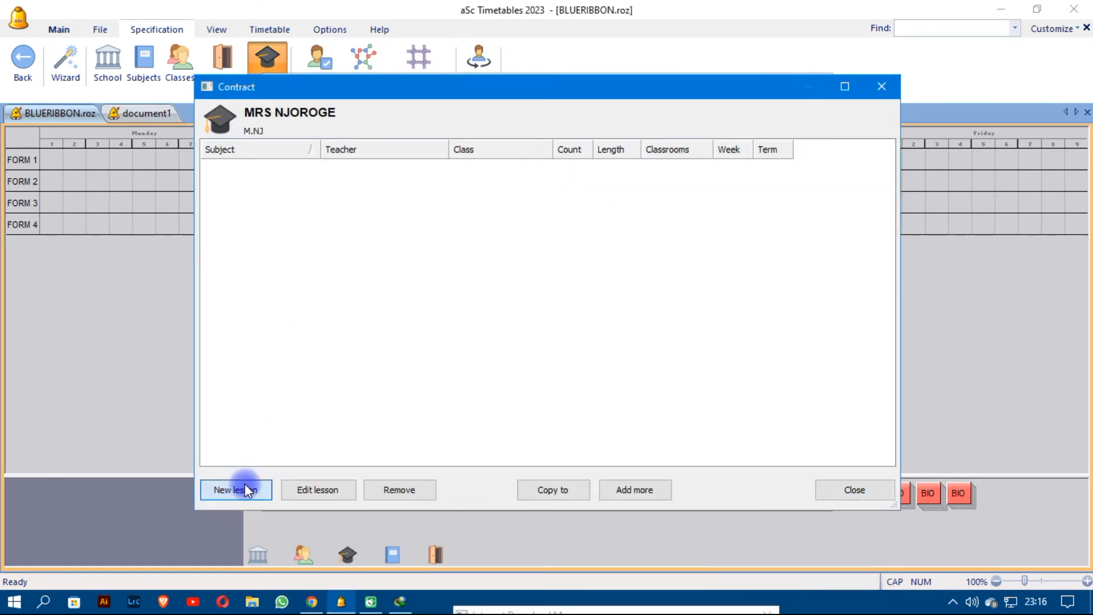
left_click(244, 484)
left_click(570, 207)
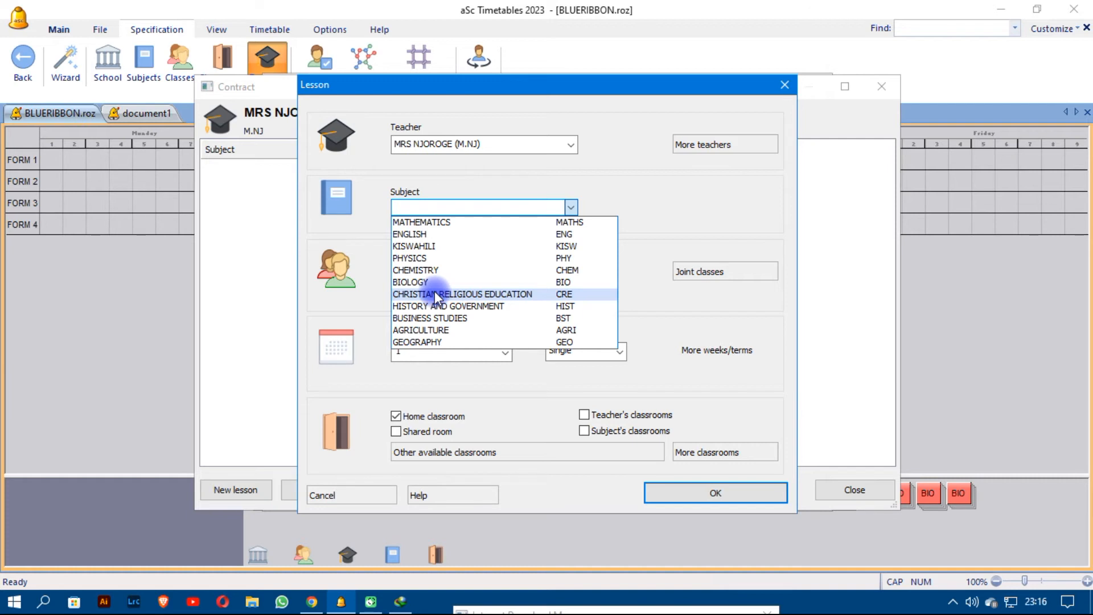
left_click(435, 293)
left_click(431, 270)
left_click(419, 284)
left_click(416, 351)
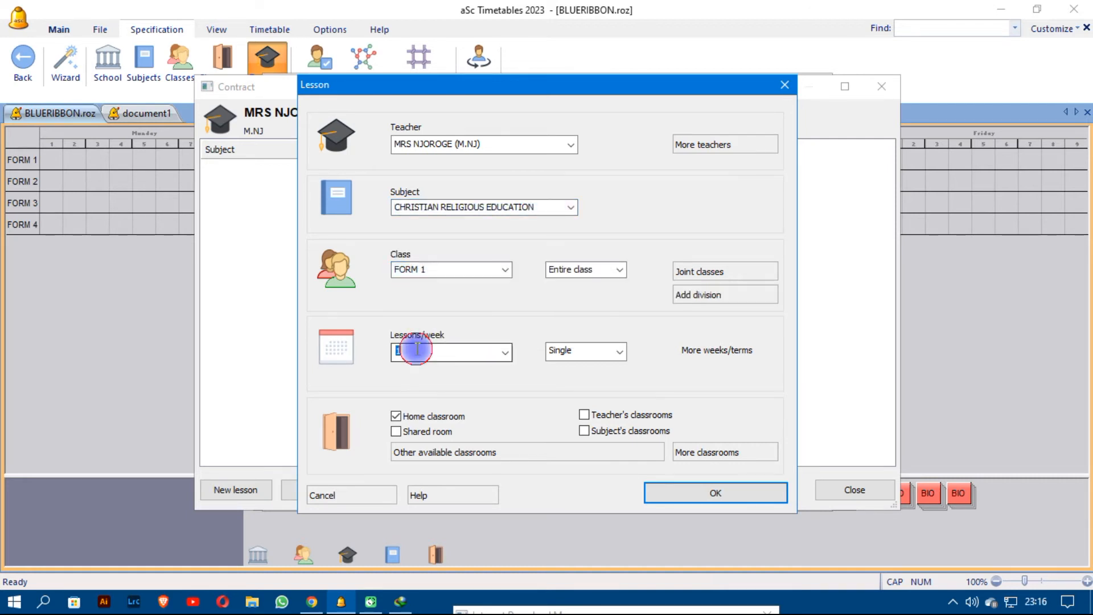
type("4")
left_click(691, 491)
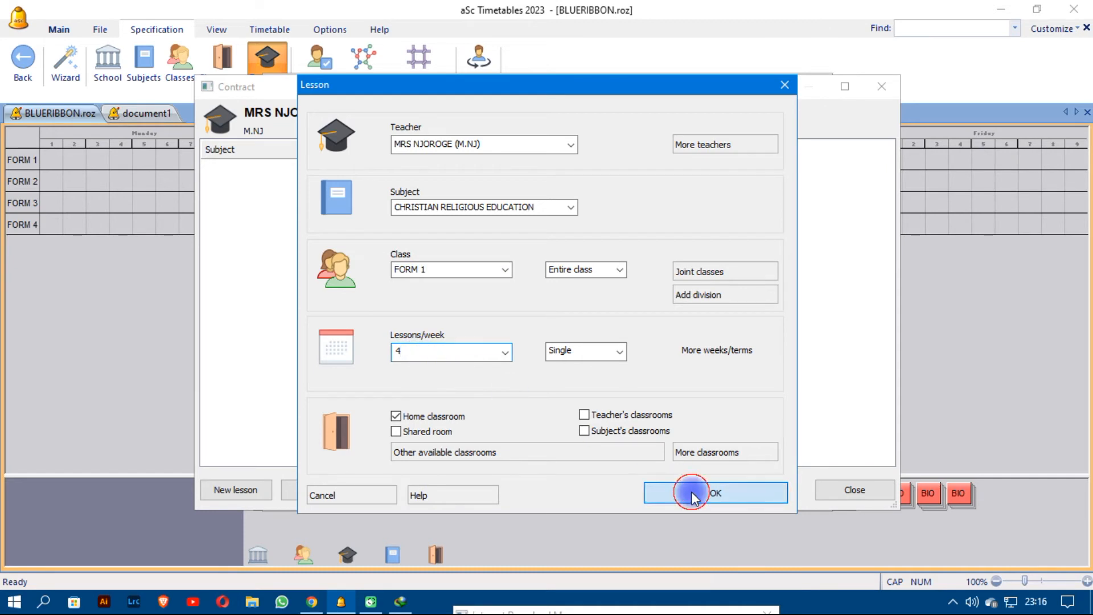
Add a CHRISTIAN RELIGIOUS EDUCATION lesson for FORM 2 to the same teacher's contract with 4 lessons per week.
left_click(262, 489)
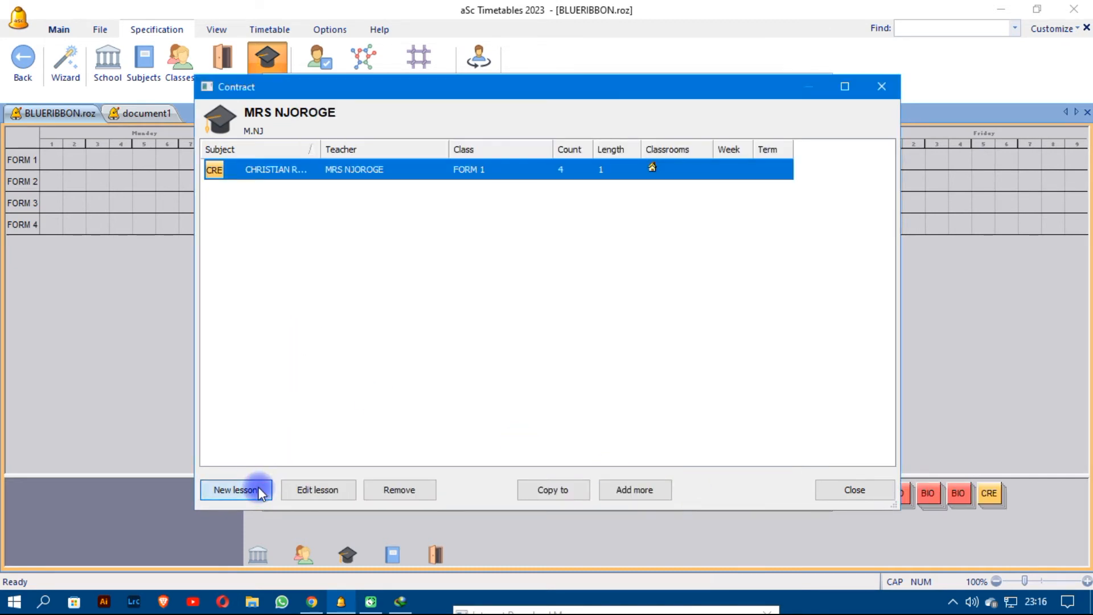
left_click(413, 209)
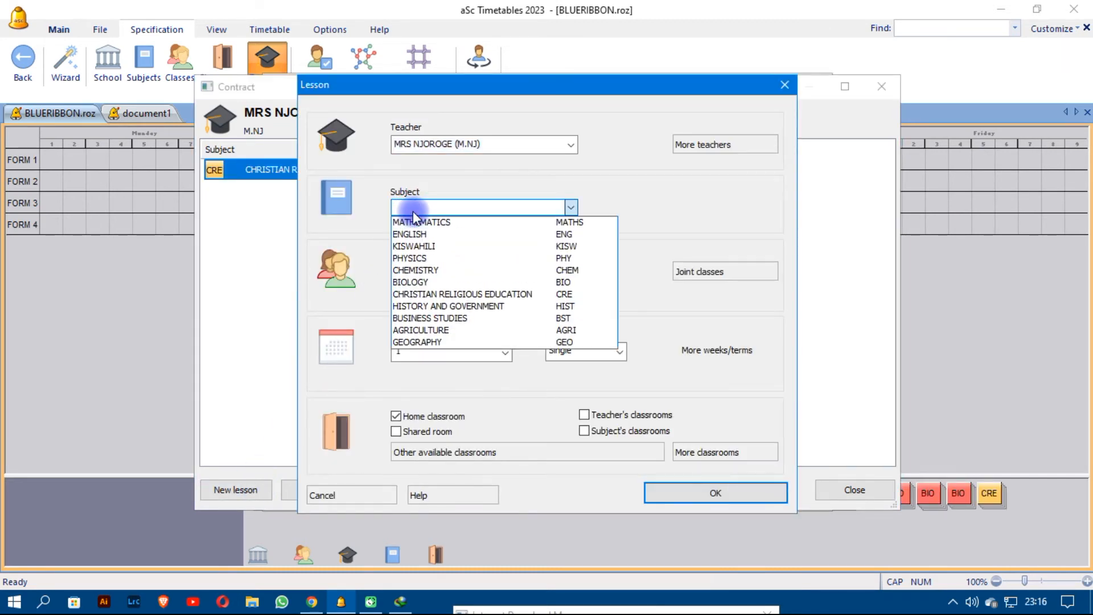
left_click(417, 295)
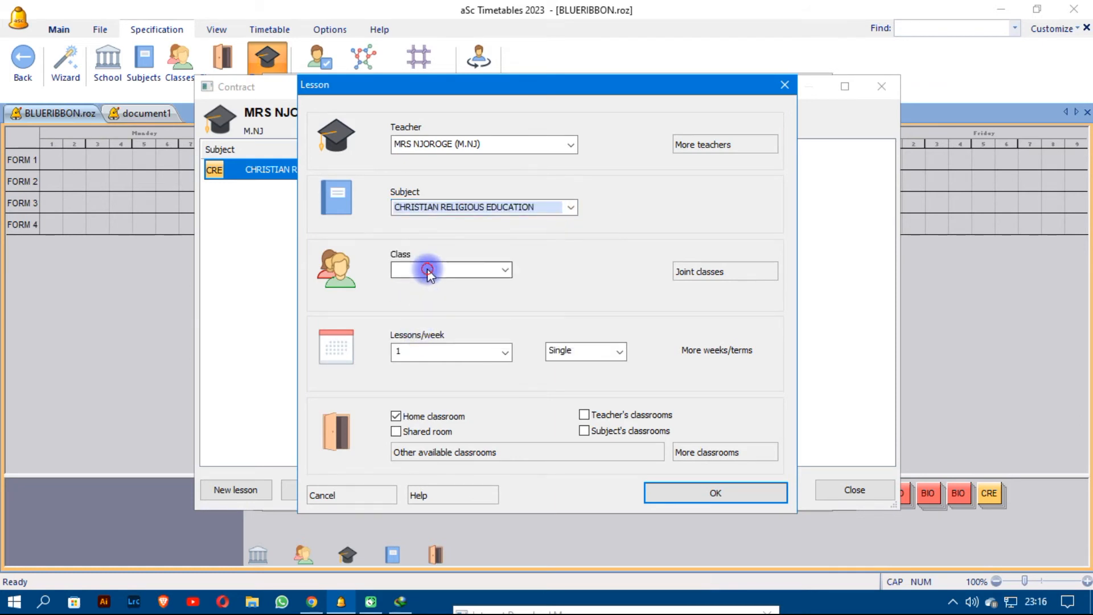
left_click(420, 270)
left_click(421, 295)
left_click(406, 356)
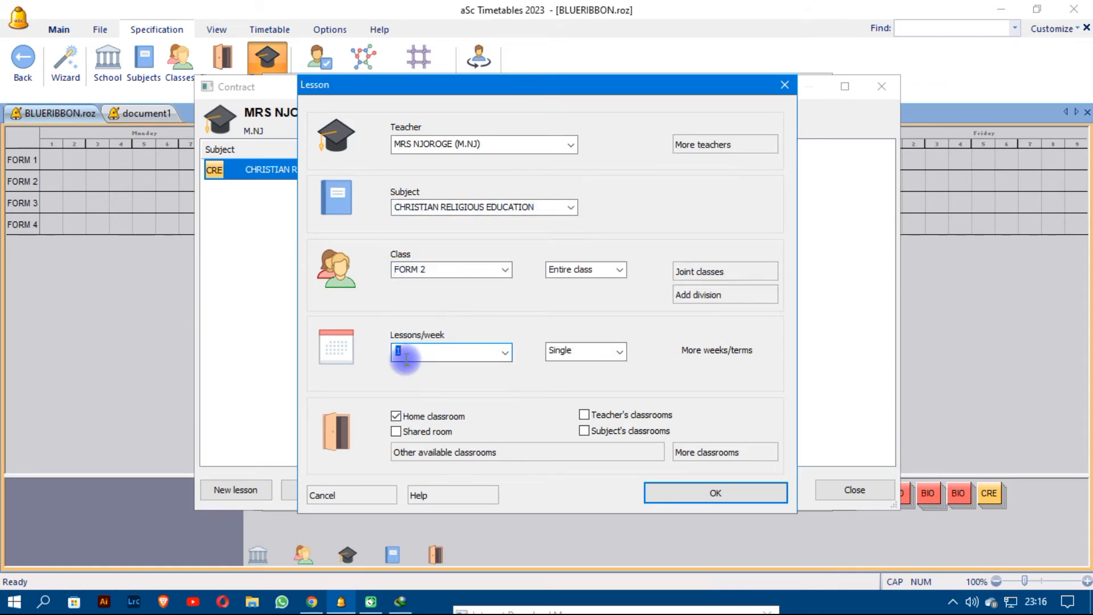
type("4")
left_click(717, 494)
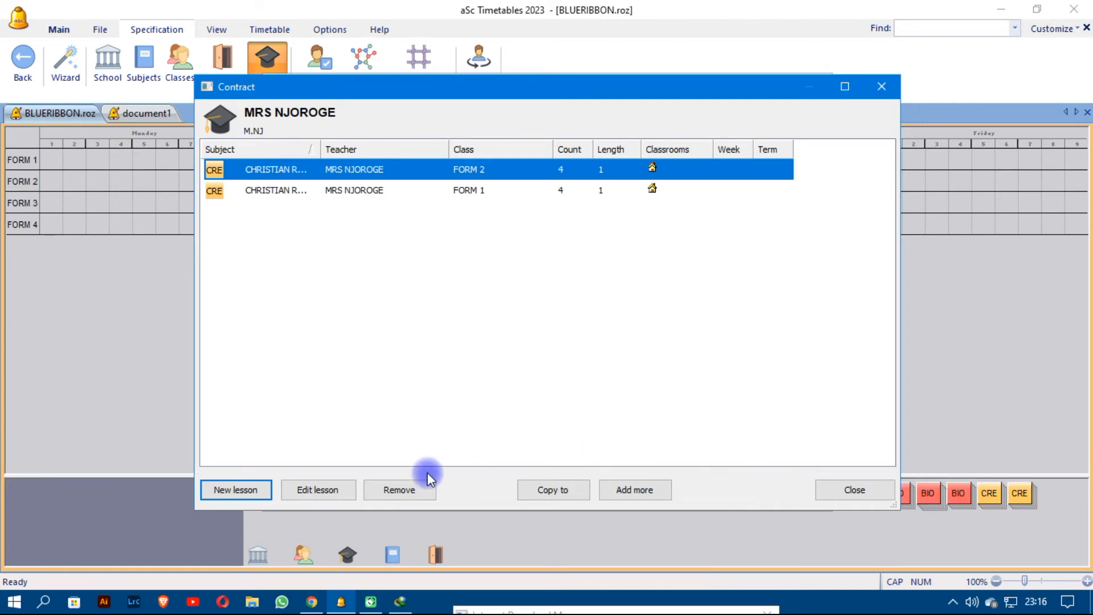
Add a CHRISTIAN RELIGIOUS EDUCATION lesson for FORM 3 to the same teacher's contract with 4 lessons per week.
left_click(258, 490)
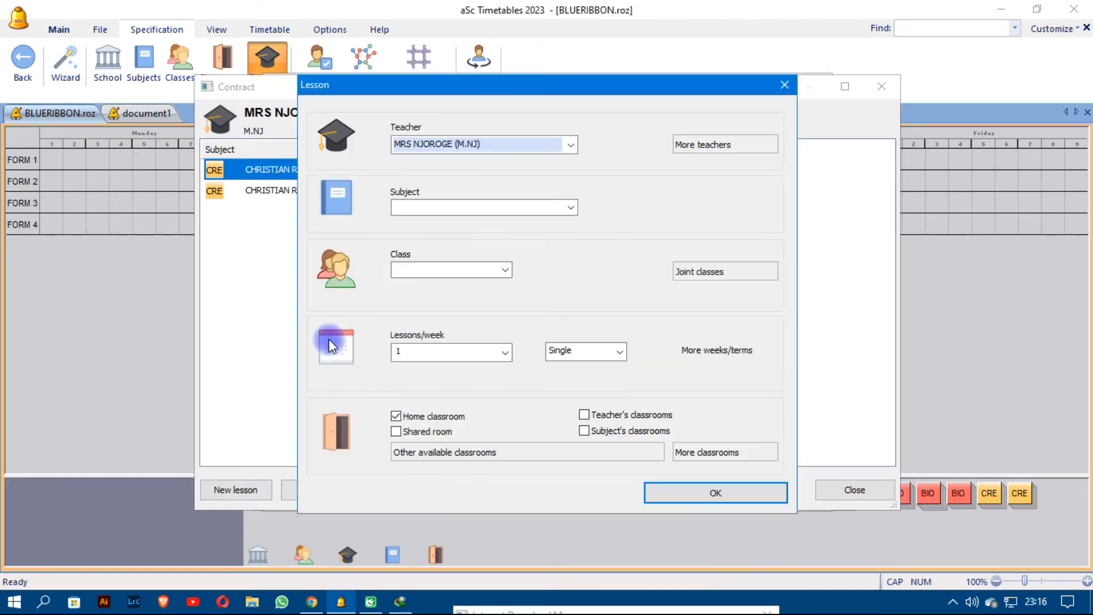
left_click(432, 209)
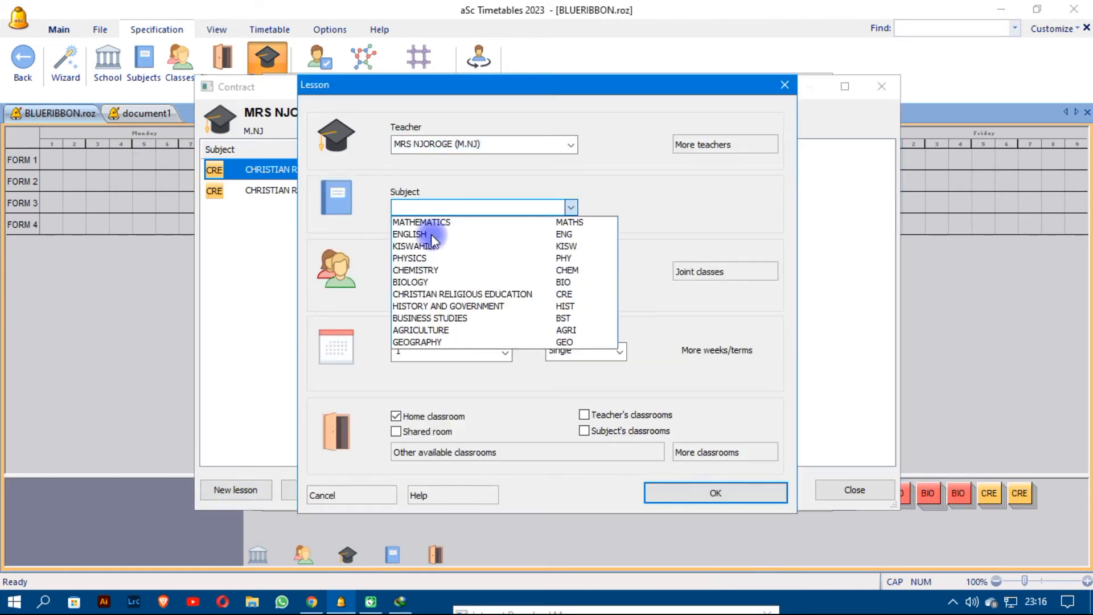
left_click(421, 294)
left_click(432, 271)
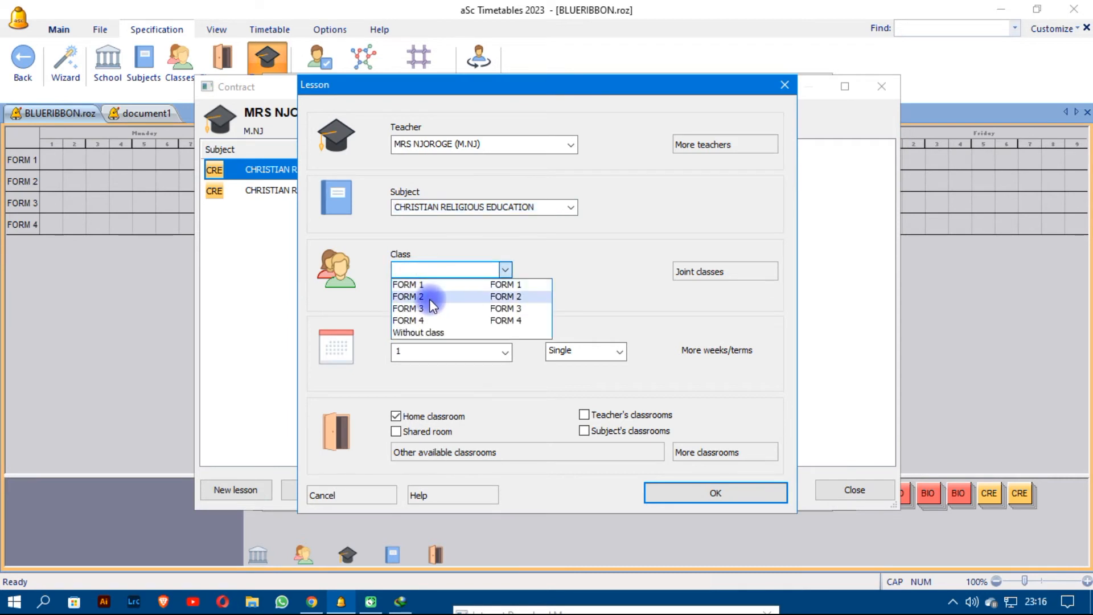
left_click(424, 306)
left_click(431, 350)
type("4")
left_click(676, 493)
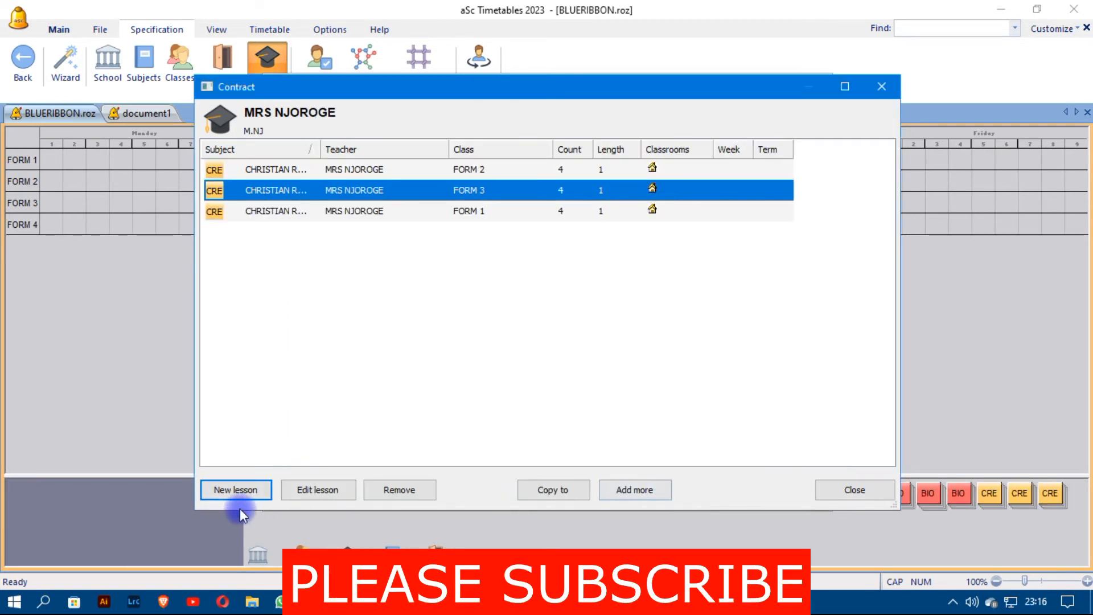
Add a CHRISTIAN RELIGIOUS EDUCATION lesson for FORM 4 with 4 lessons per week and close the teacher's contract.
left_click(244, 490)
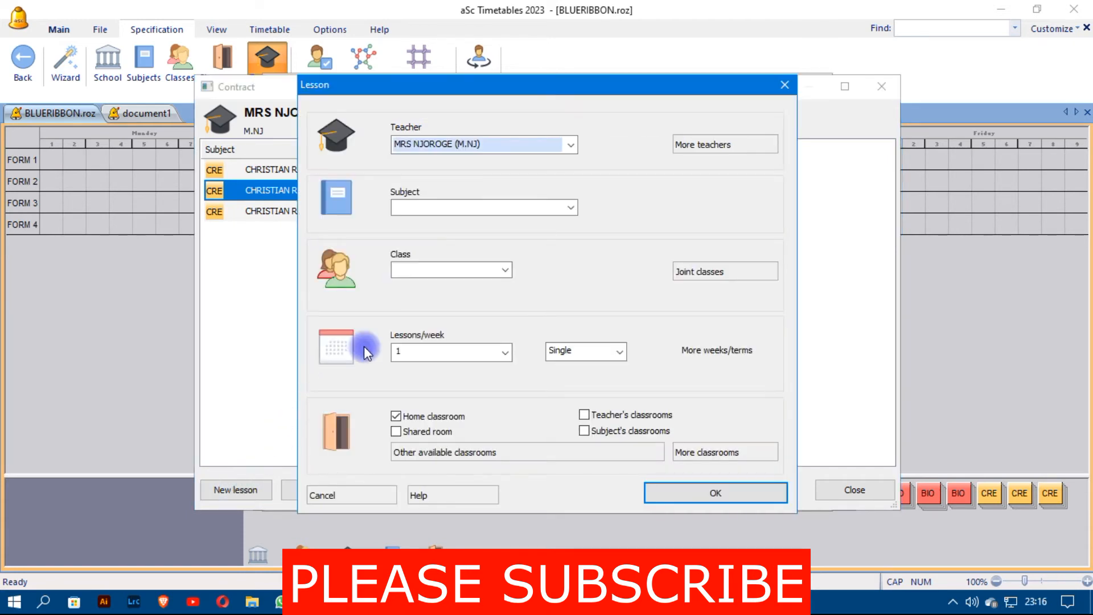
left_click(426, 270)
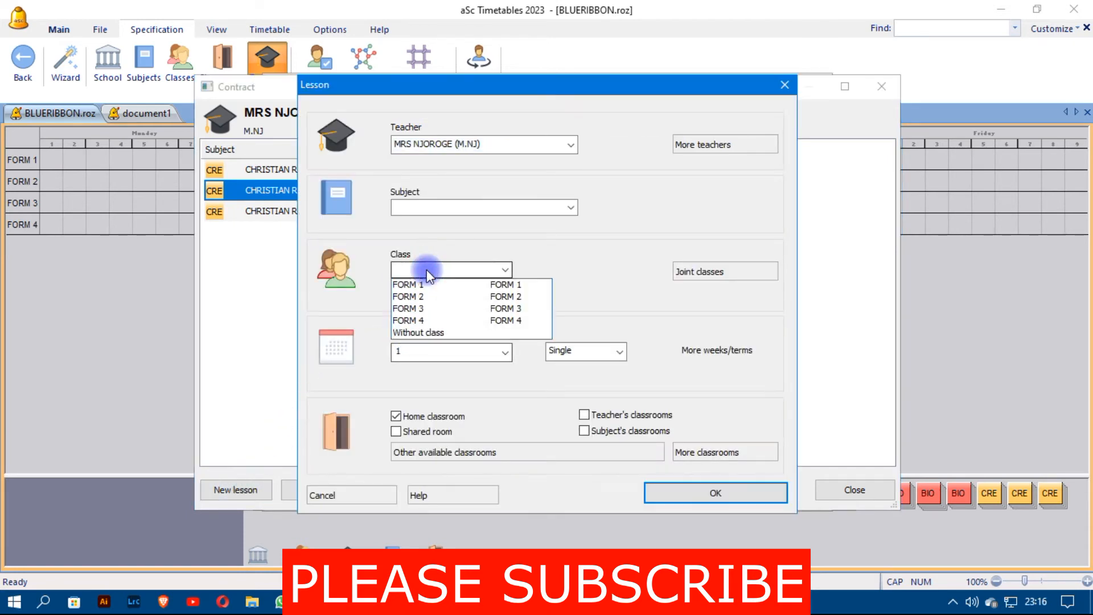
left_click(398, 319)
left_click(439, 207)
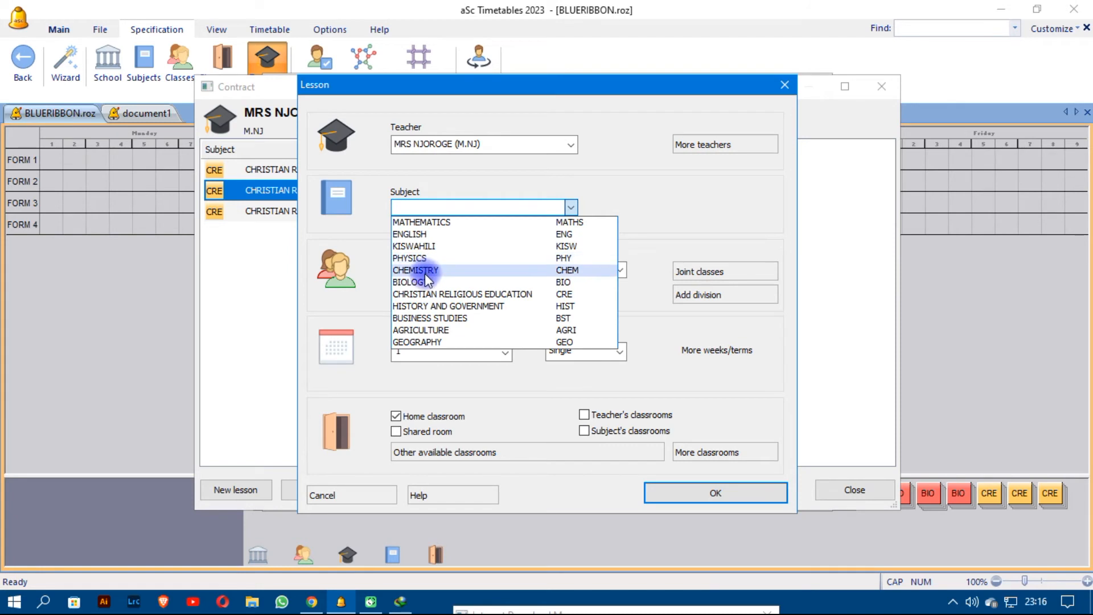
left_click(427, 293)
left_click(415, 351)
type("4")
left_click(716, 494)
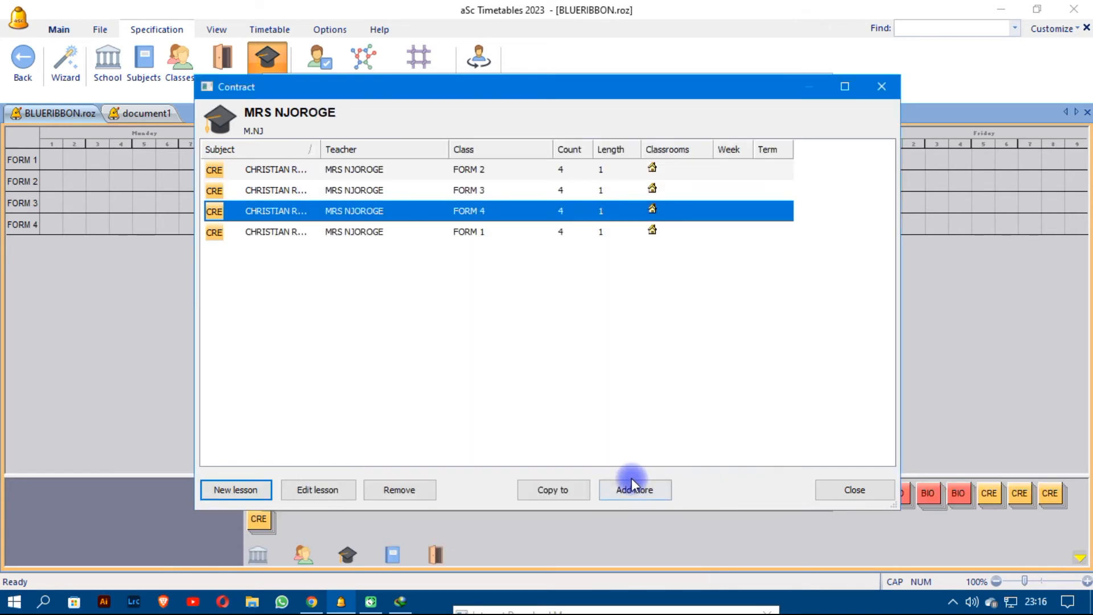
left_click(855, 490)
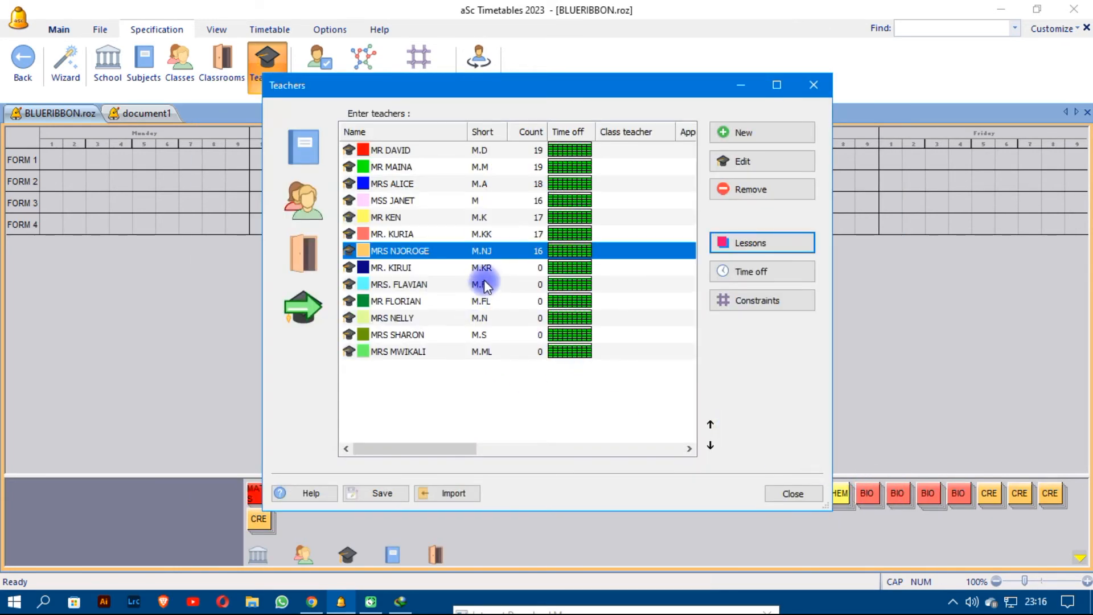
Give the eighth teacher in the list a HISTORY AND GOVERNMENT lesson for FORM 1 with 4 lessons per week.
left_click(486, 271)
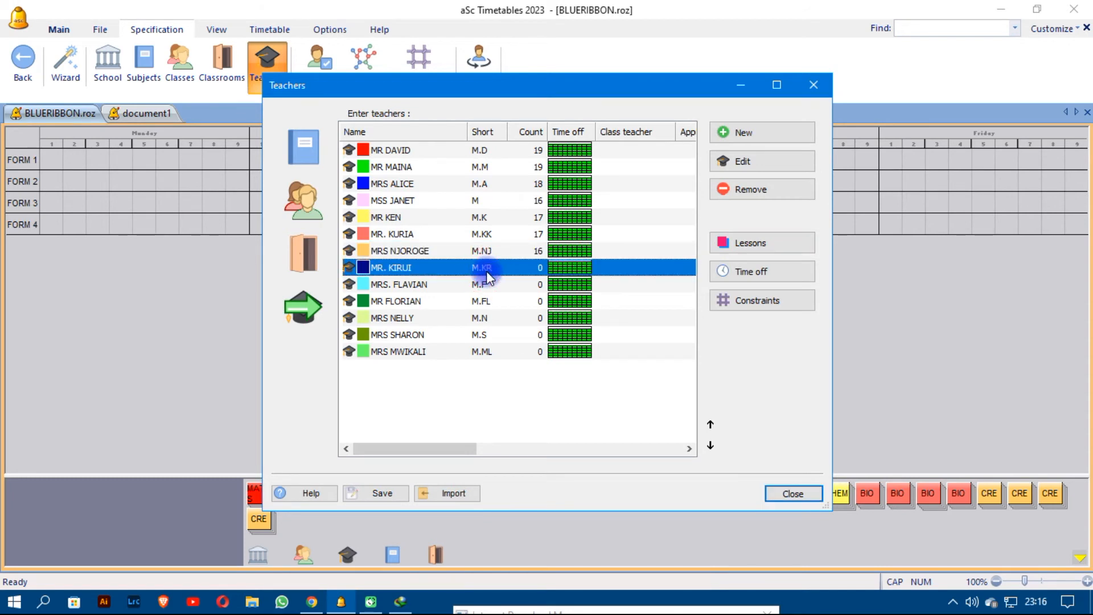
left_click(752, 243)
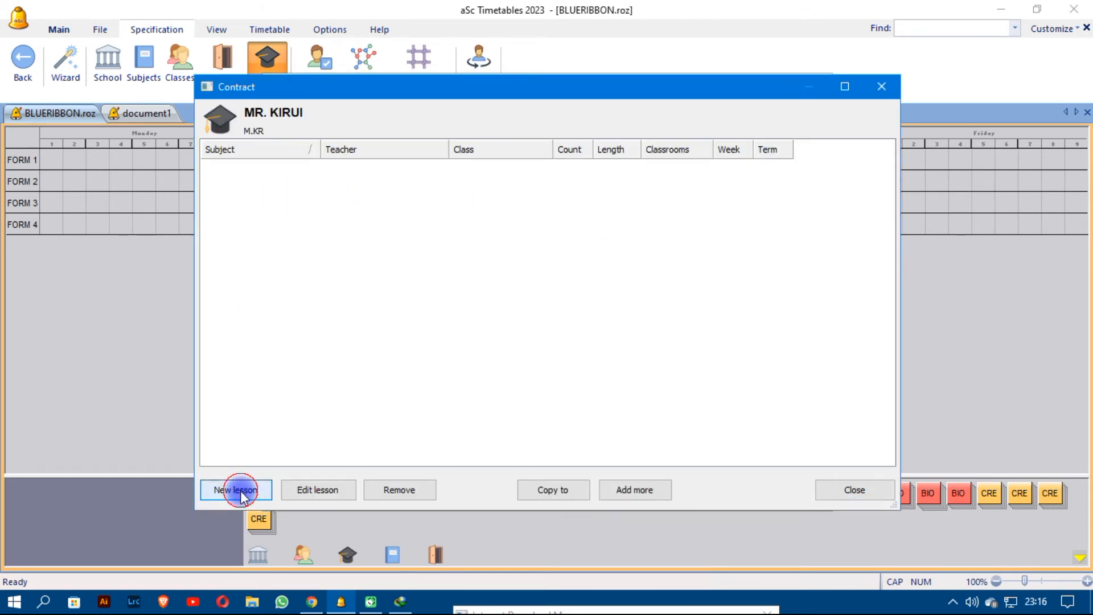
double_click(418, 255)
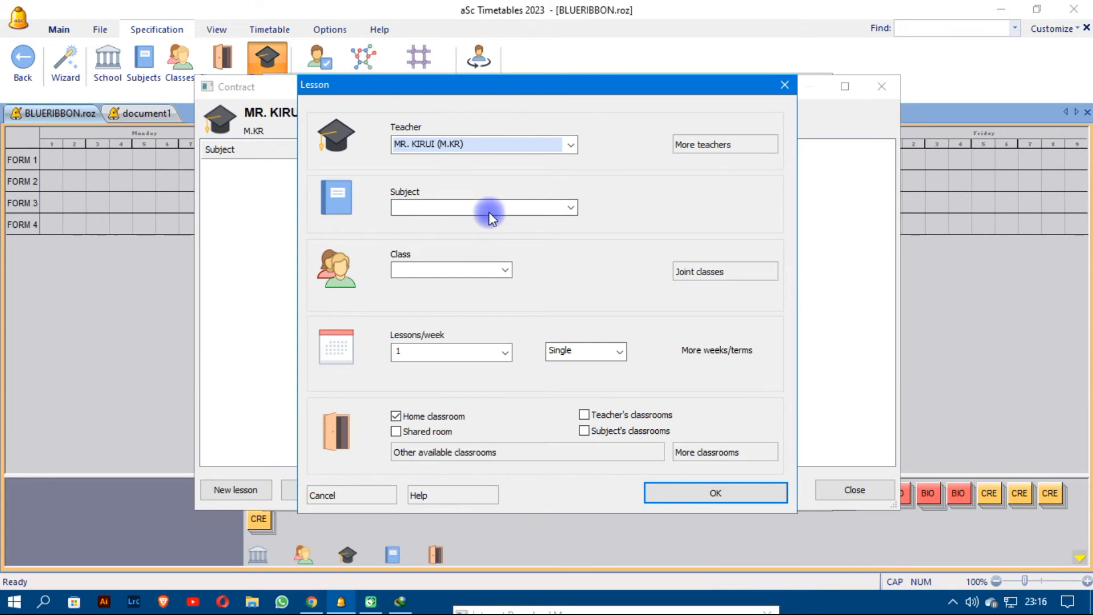
left_click(489, 210)
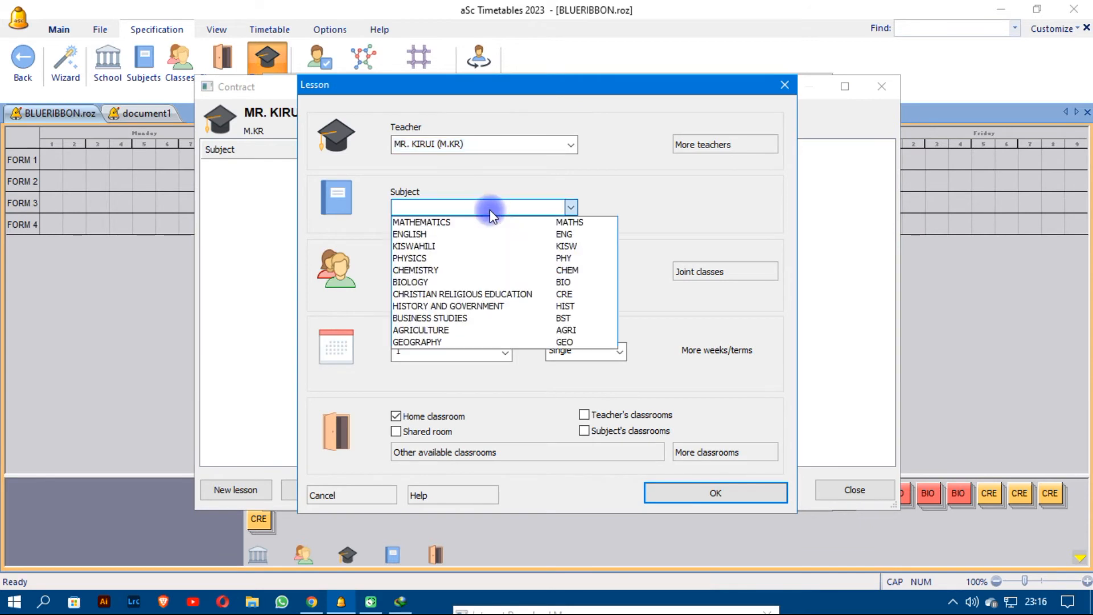
left_click(466, 308)
left_click(463, 271)
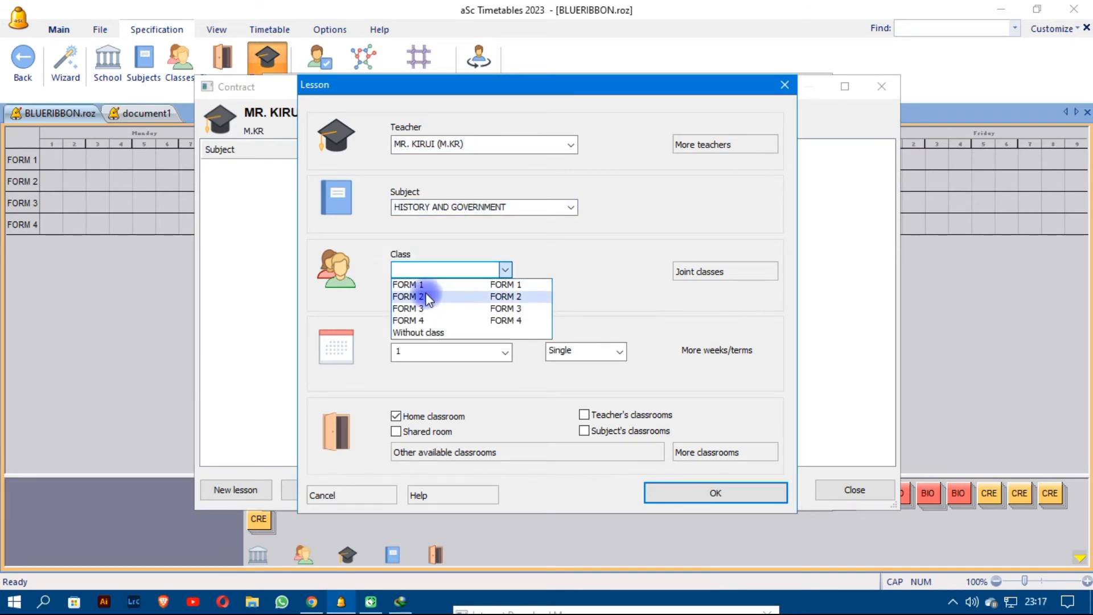
left_click(425, 285)
left_click(412, 352)
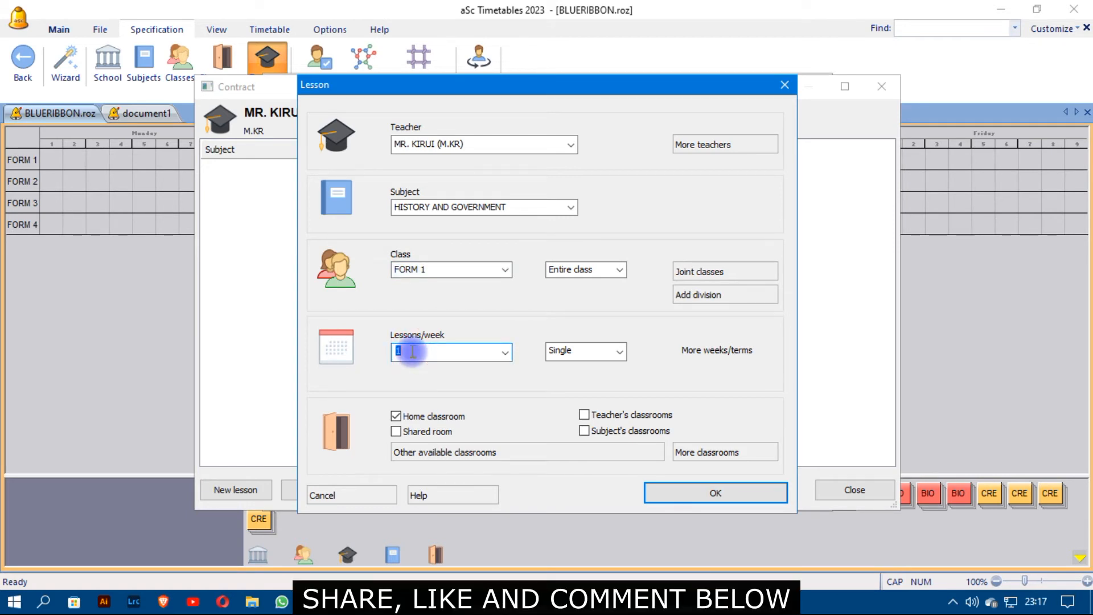
left_click(691, 491)
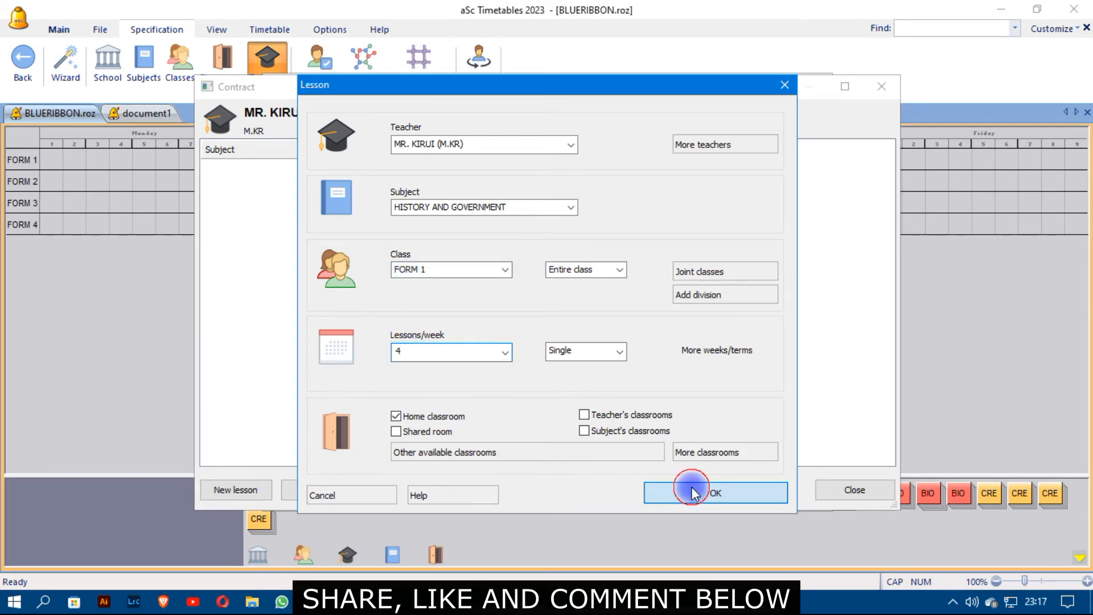
Add a HISTORY AND GOVERNMENT lesson for FORM 2 to the same teacher's contract with 4 lessons per week.
left_click(226, 490)
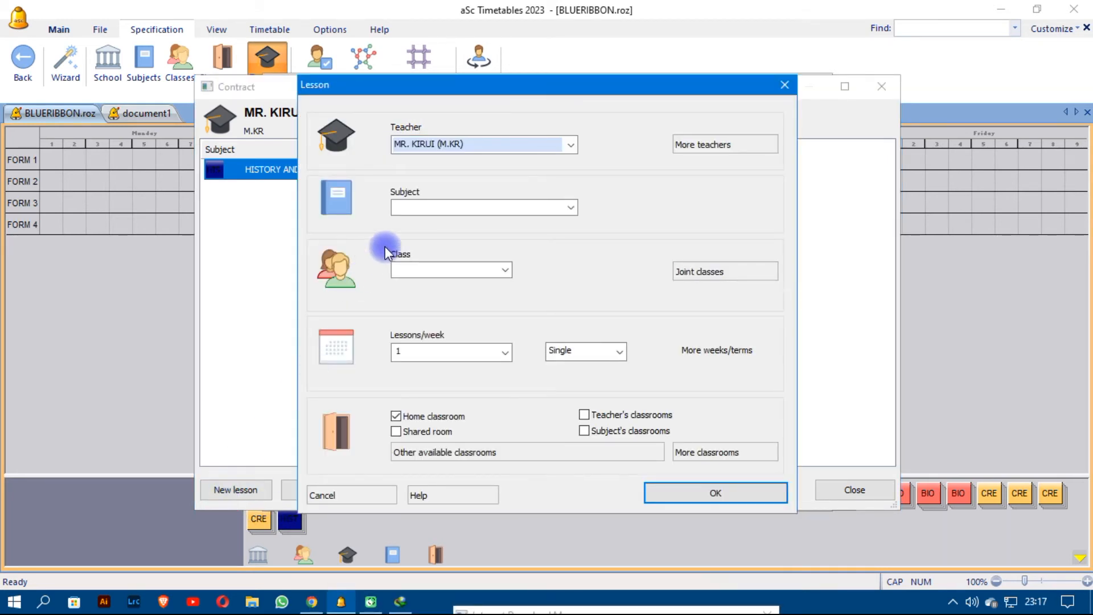
left_click(411, 208)
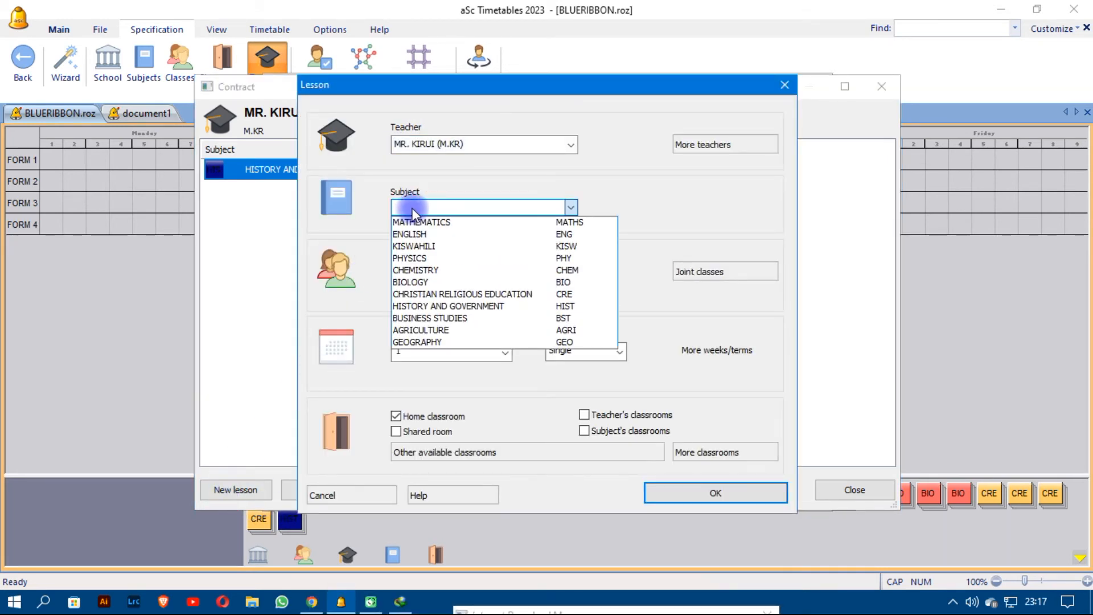
left_click(421, 305)
left_click(435, 267)
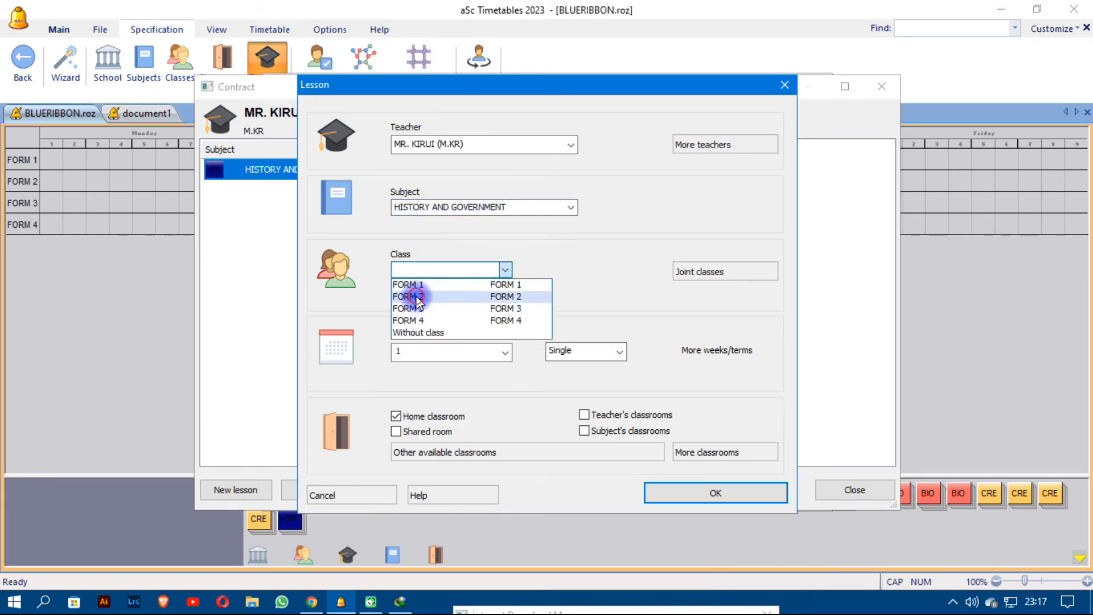
left_click(415, 296)
left_click(414, 356)
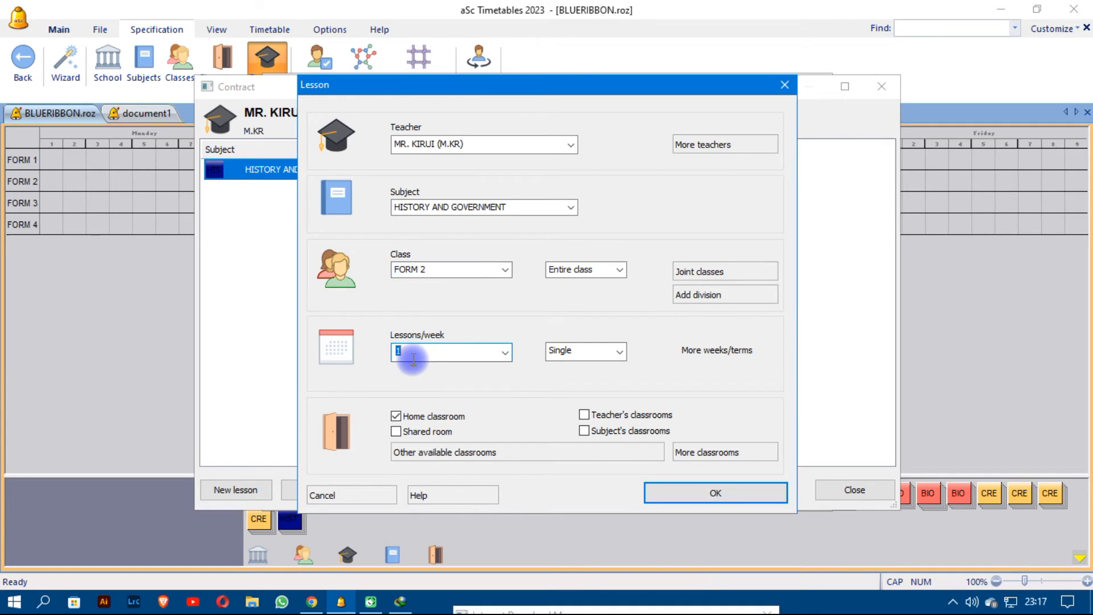
type("4")
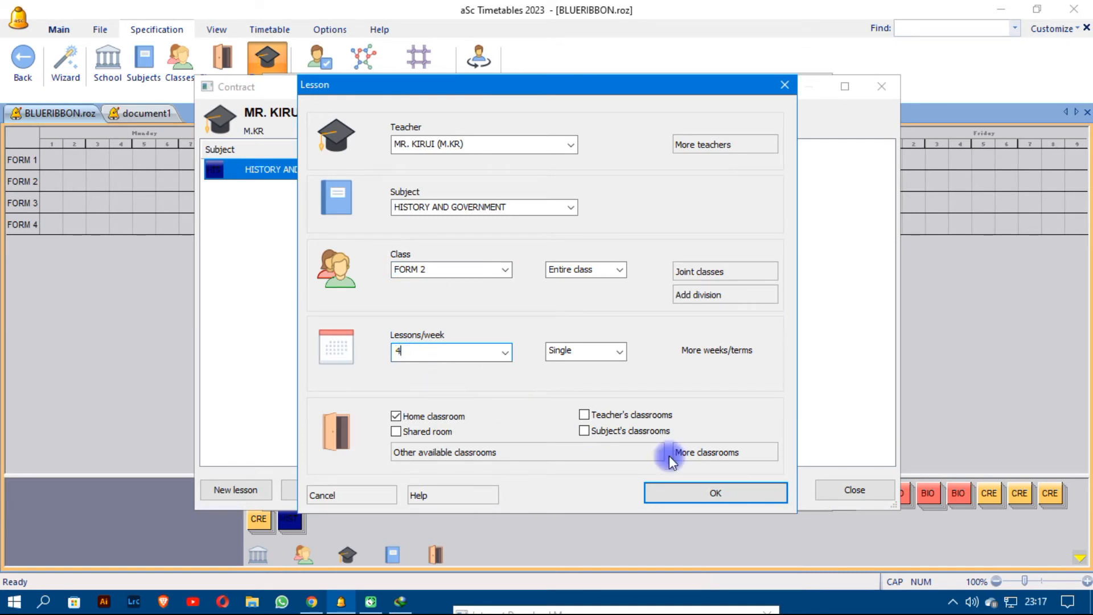
left_click(695, 492)
Add a HISTORY AND GOVERNMENT lesson for FORM 3 to the same teacher's contract with 5 lessons per week.
left_click(227, 491)
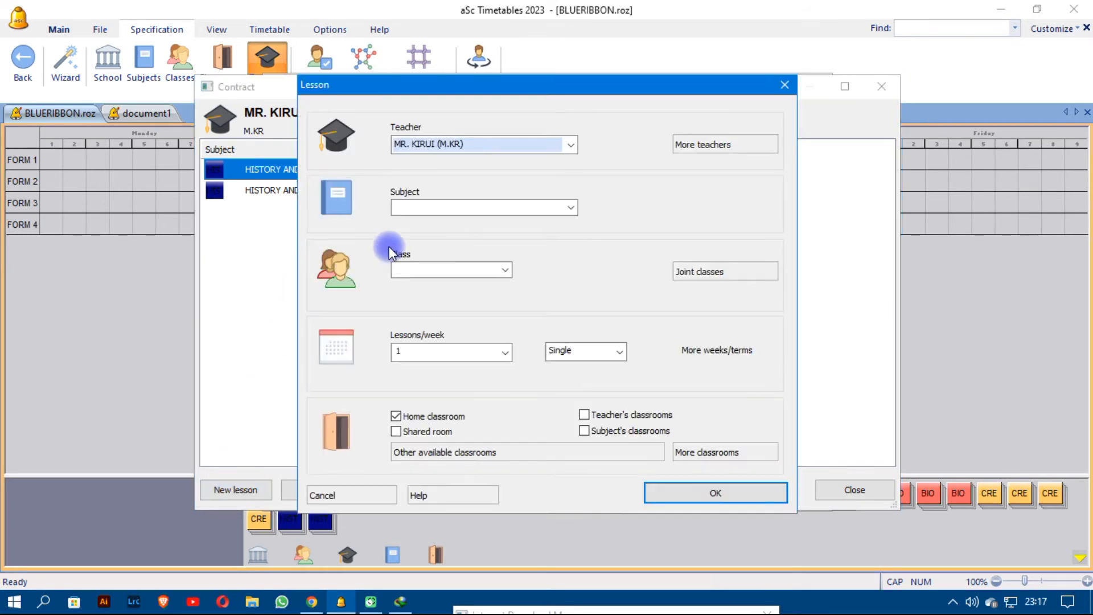
left_click(432, 210)
left_click(416, 311)
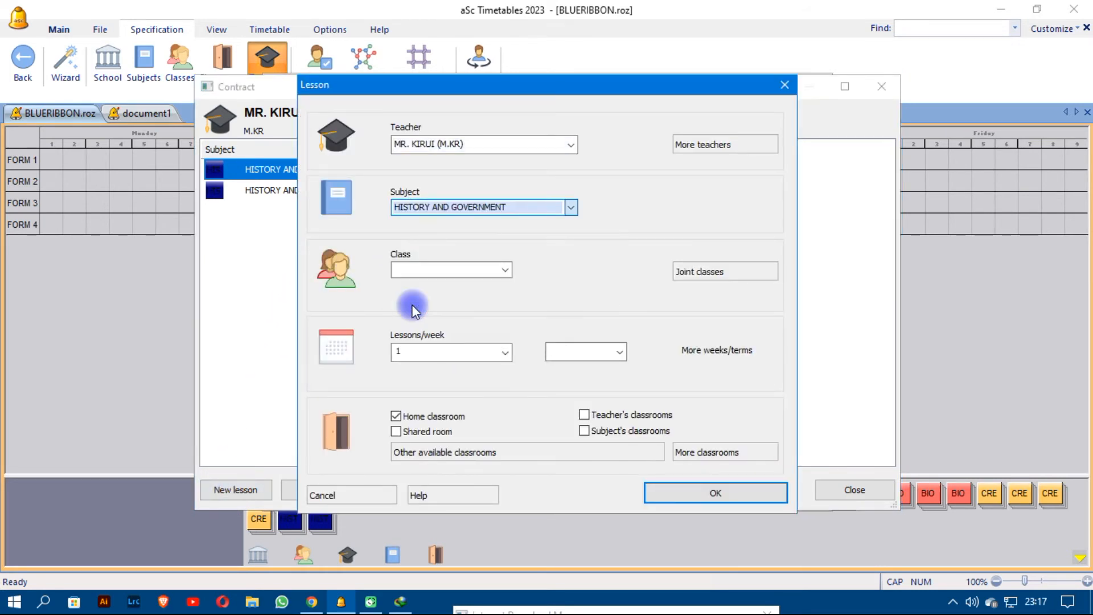
left_click(428, 268)
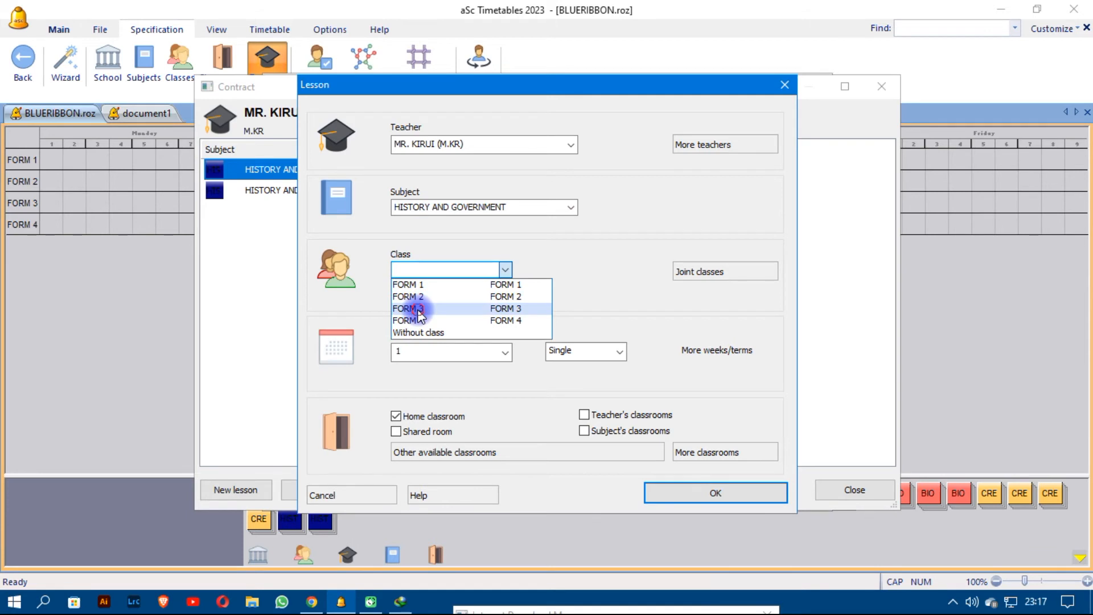
left_click(418, 309)
left_click(408, 351)
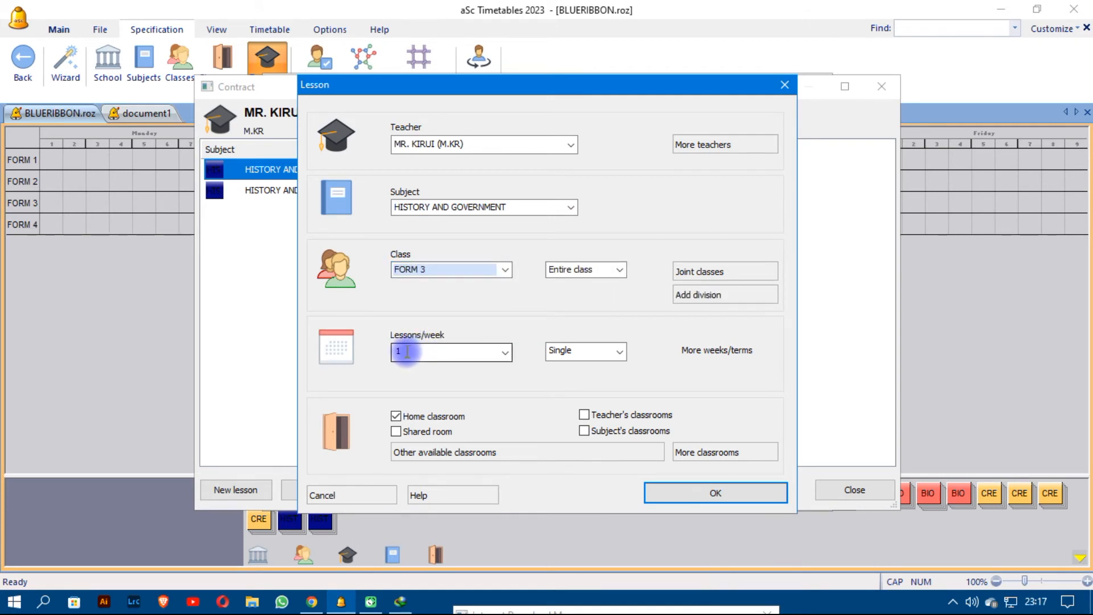
left_click_drag(407, 351, 400, 351)
type("5")
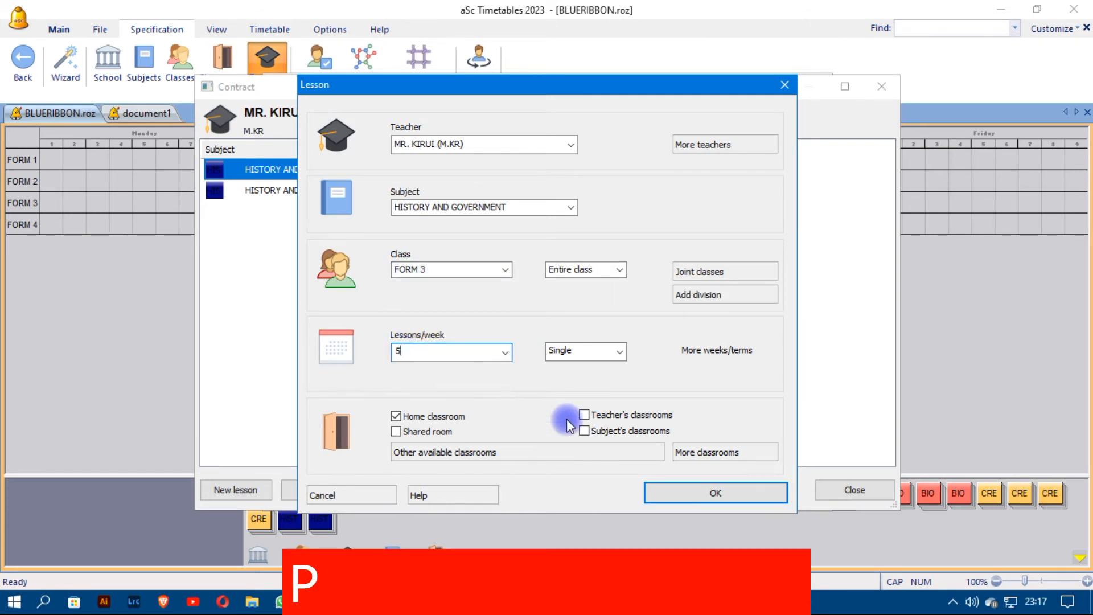
left_click(679, 494)
Add a HISTORY AND GOVERNMENT lesson for FORM 4 to the same teacher's contract with 4 lessons per week.
left_click(248, 492)
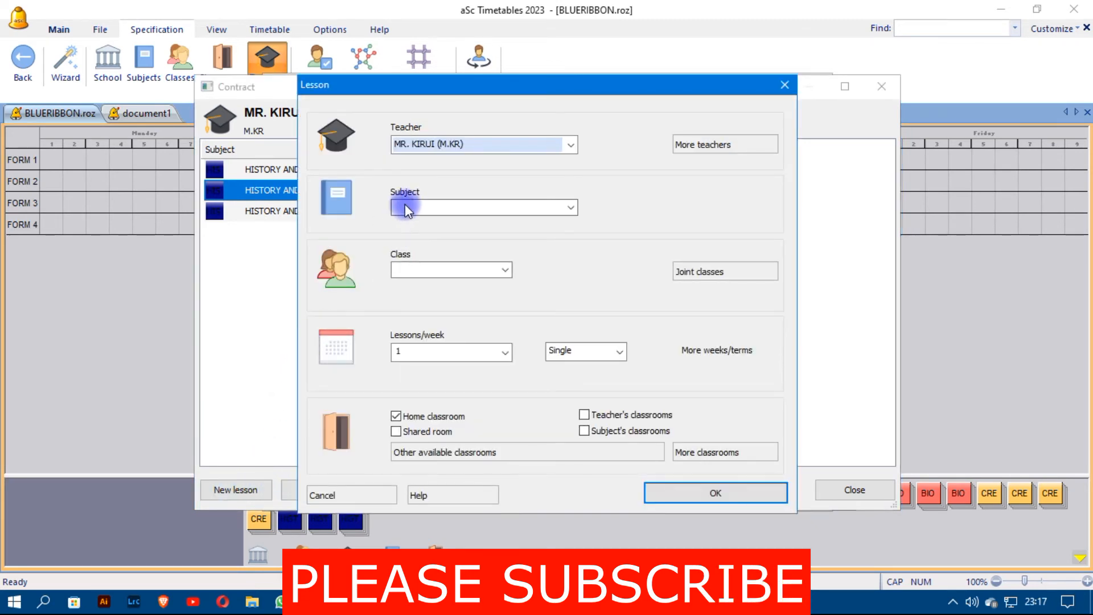
left_click(400, 207)
left_click(418, 305)
left_click(422, 272)
left_click(421, 311)
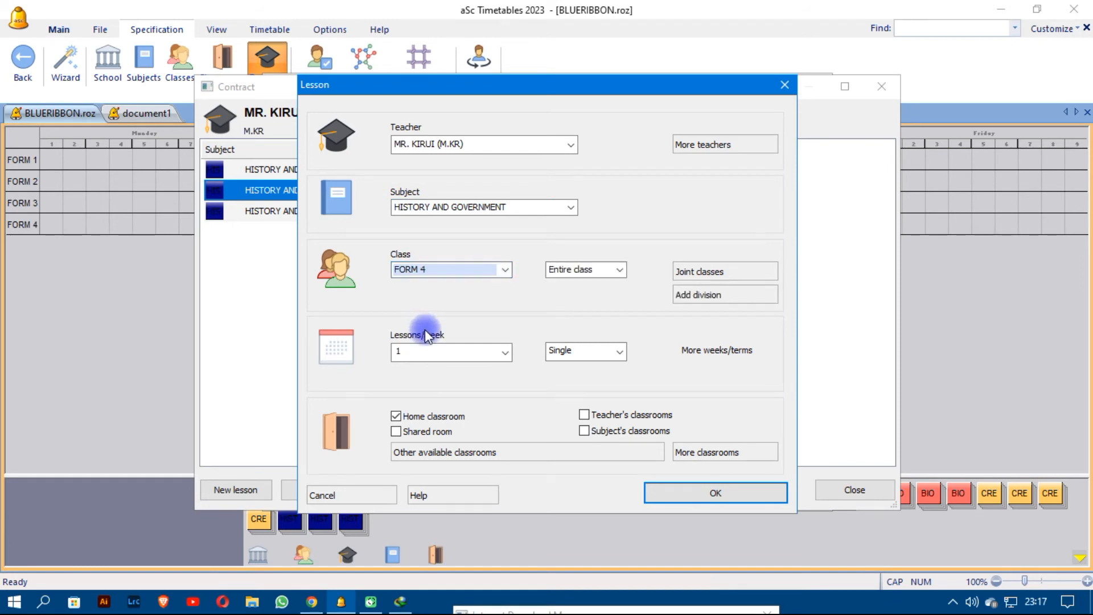
left_click(429, 349)
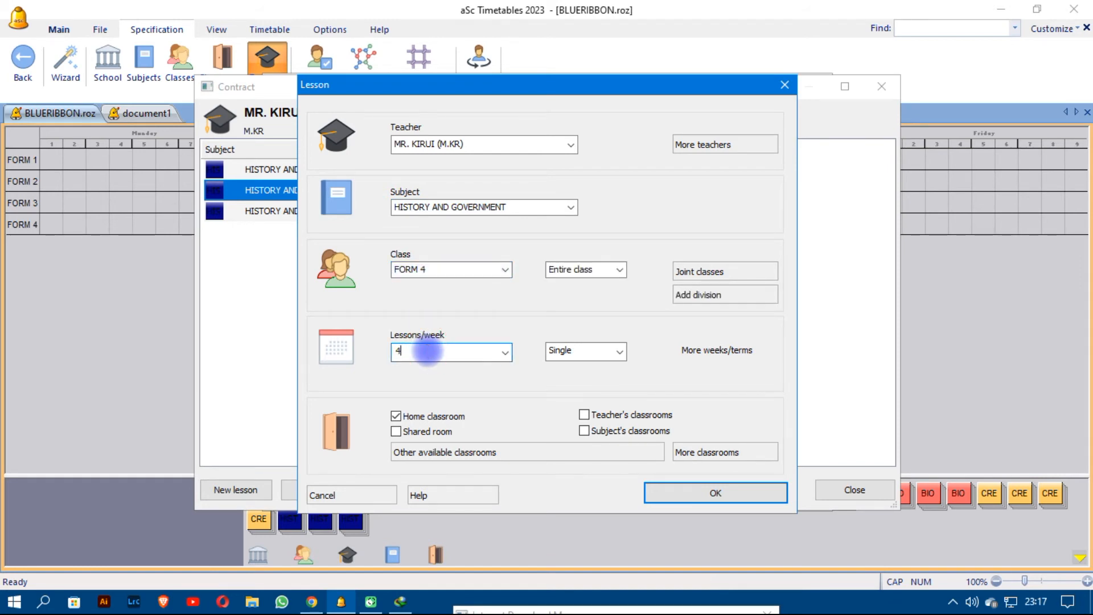
left_click(696, 495)
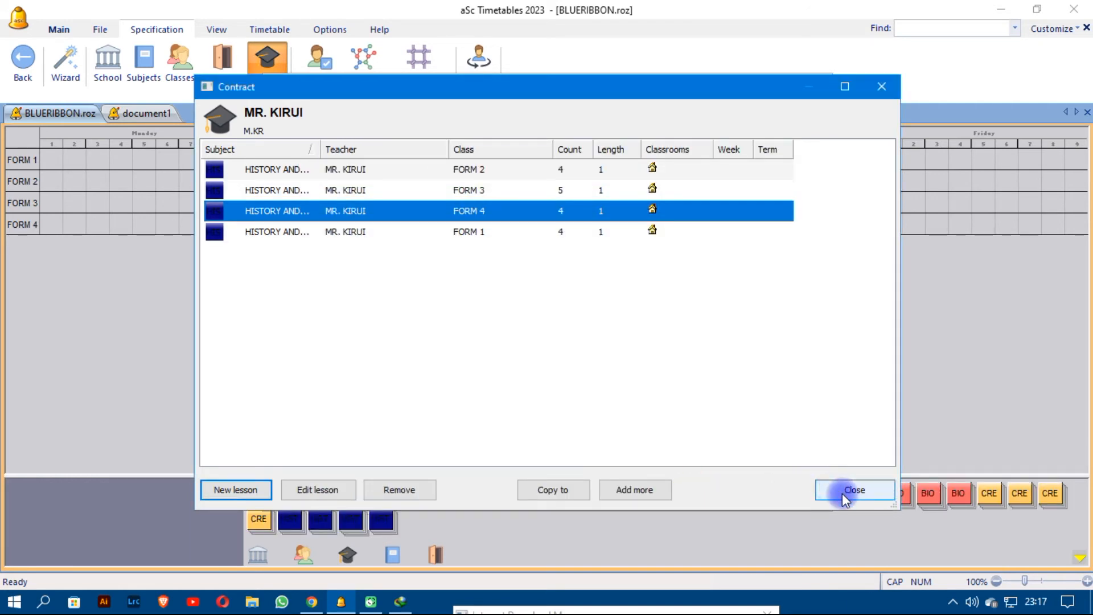
Give the ninth teacher in the list a BUSINESS STUDIES lesson for FORM 1 with 4 lessons per week.
left_click(842, 493)
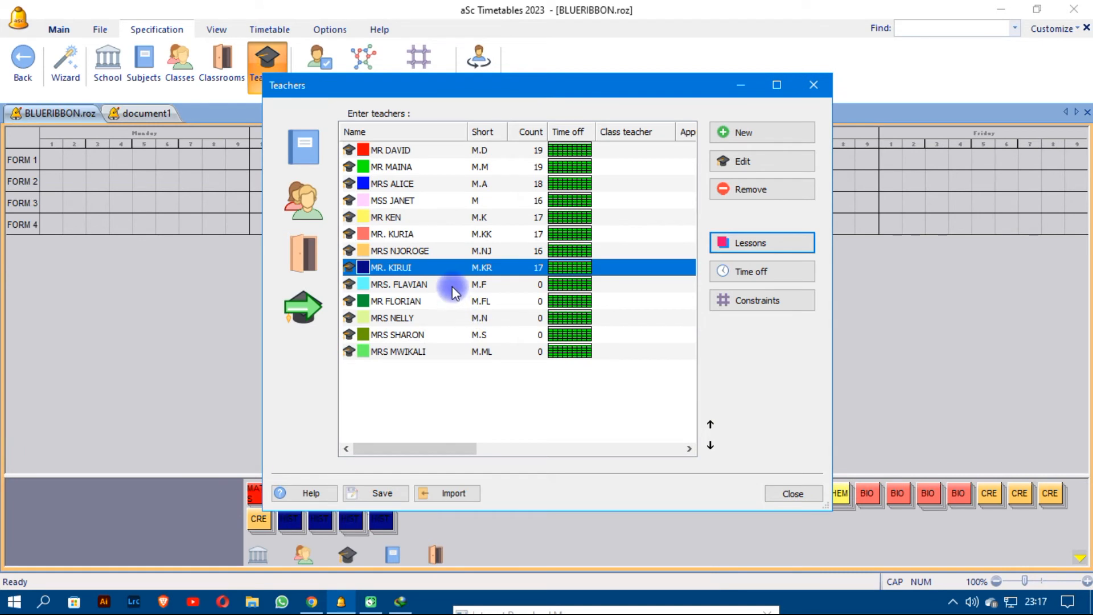
left_click(452, 287)
left_click(746, 243)
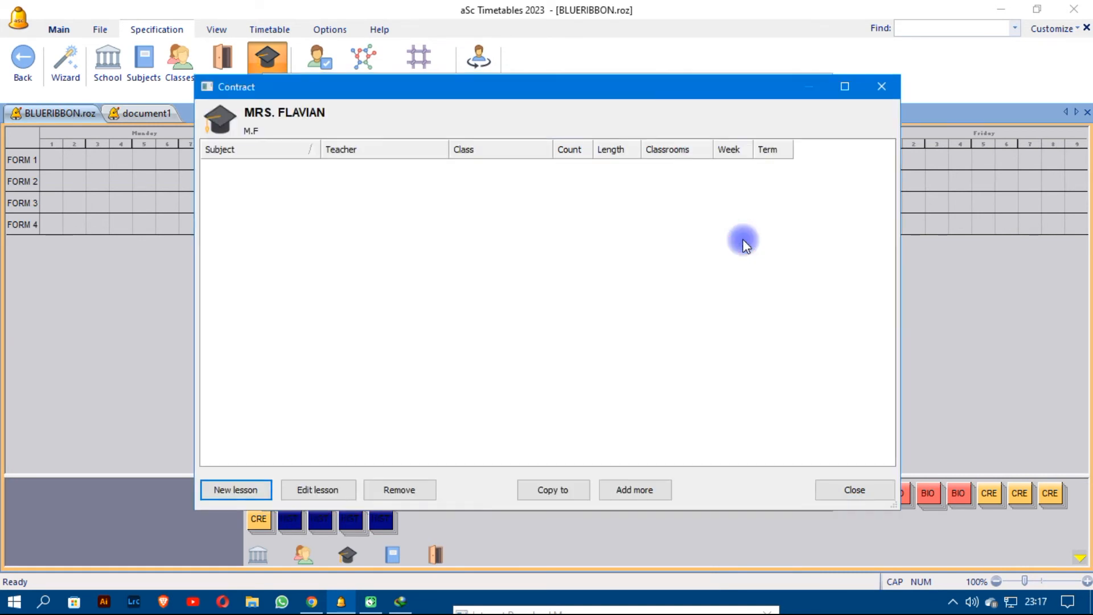
left_click(235, 491)
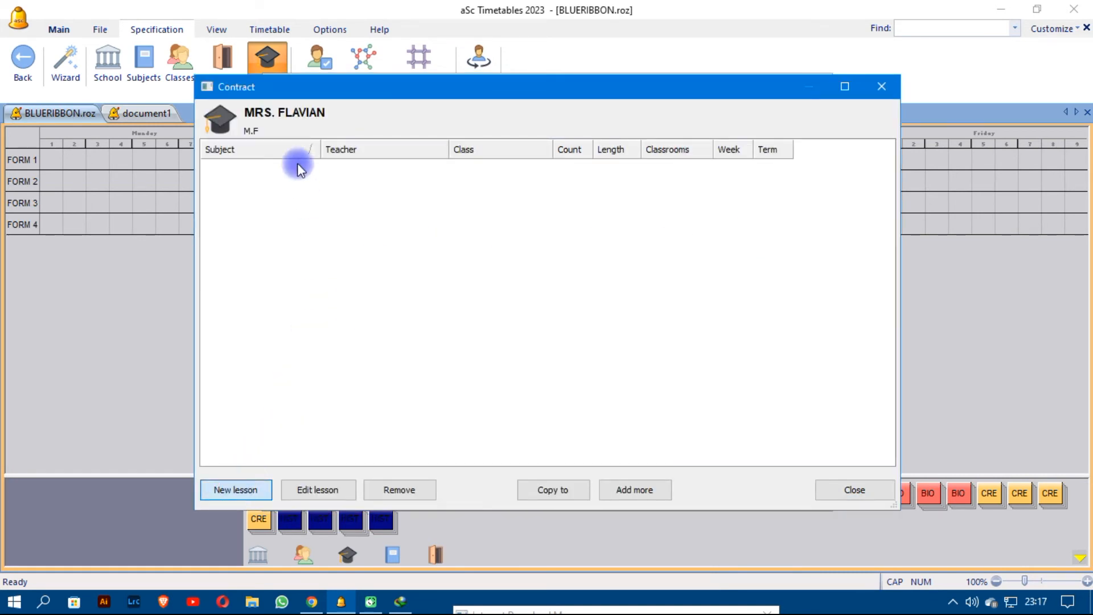
left_click(468, 207)
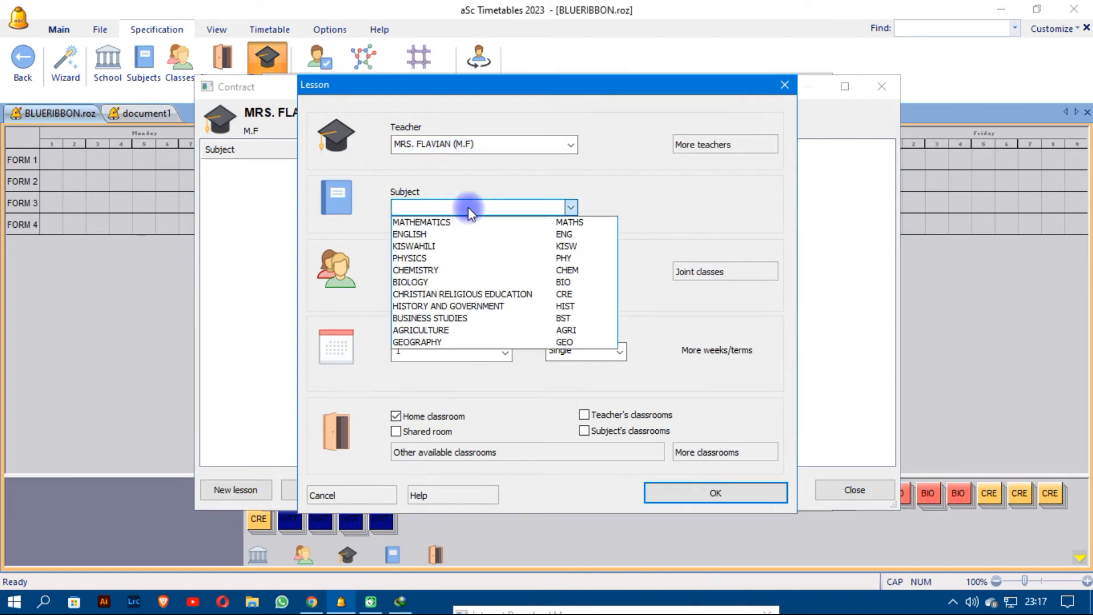
left_click(429, 319)
left_click(439, 269)
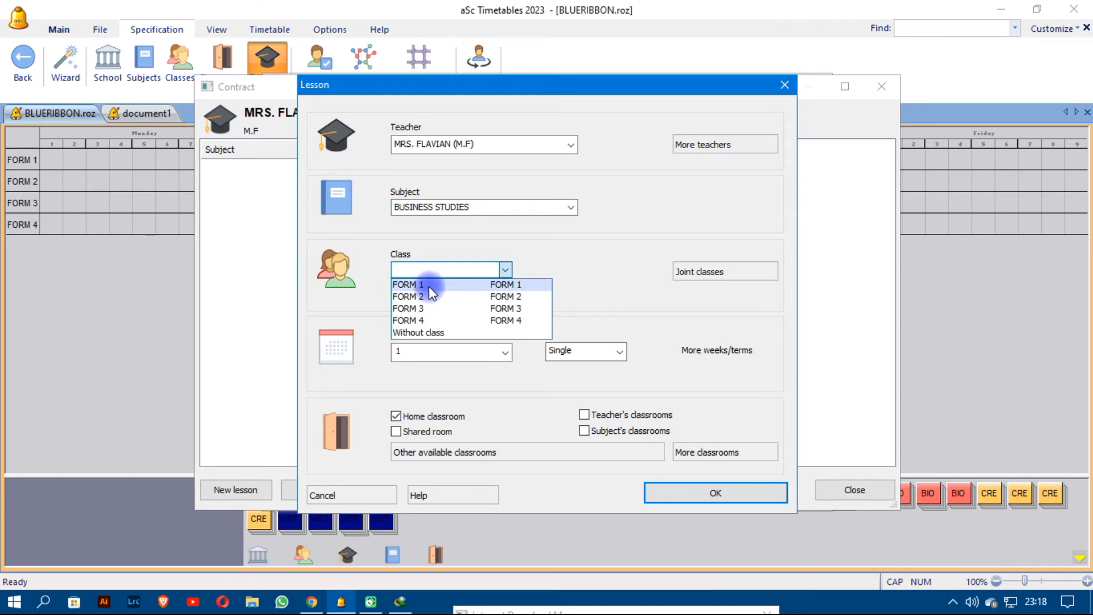
left_click(423, 284)
double_click(418, 351)
type("4")
left_click(684, 492)
Add a BUSINESS STUDIES lesson for FORM 2 to the same teacher's contract with 4 lessons per week.
left_click(253, 496)
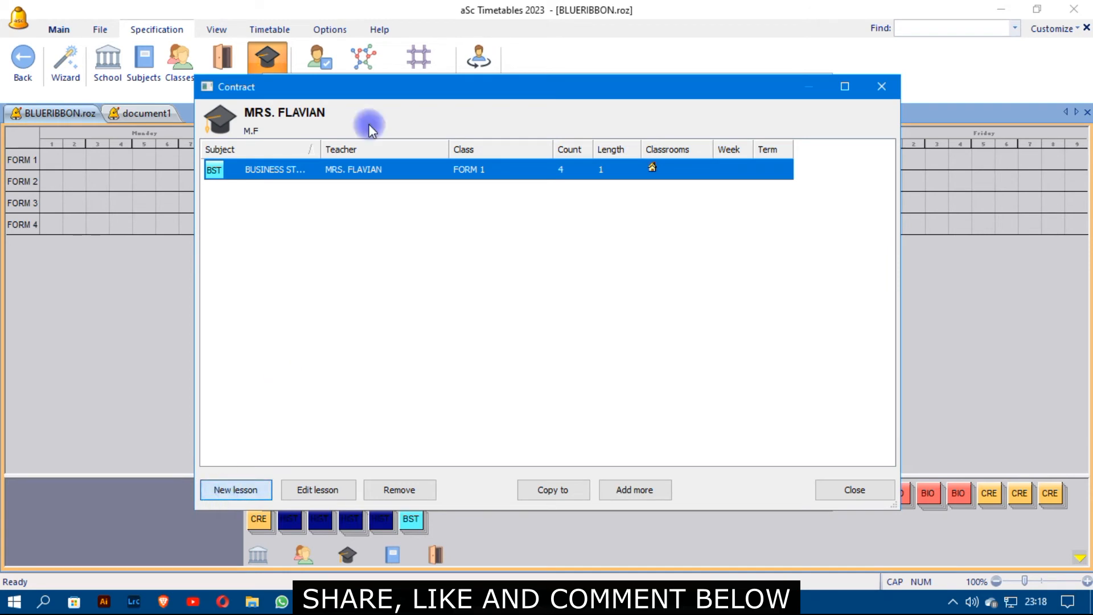
left_click(428, 208)
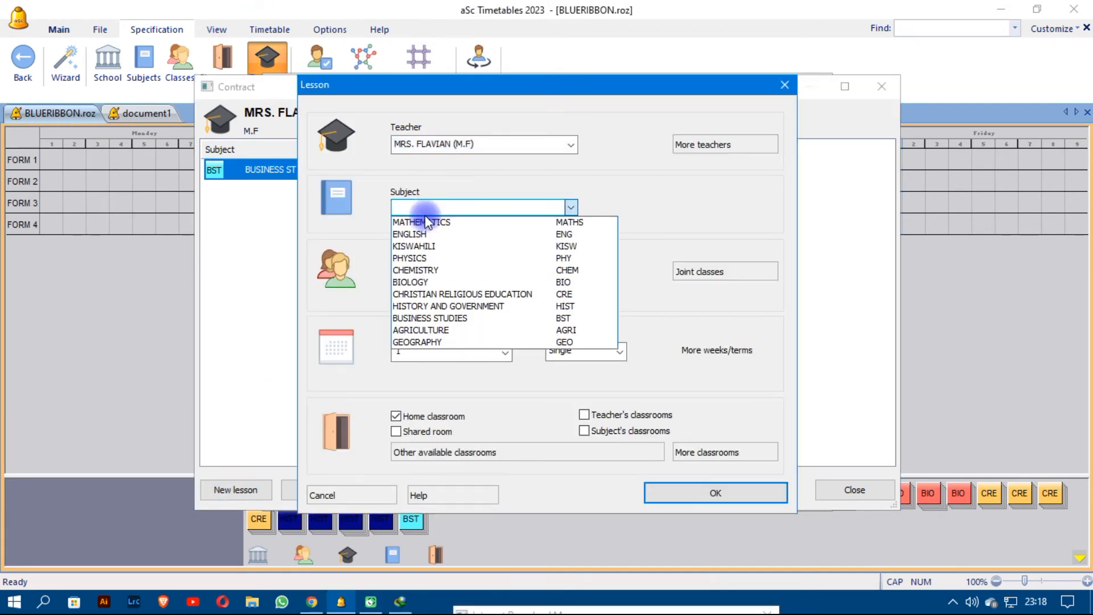
left_click(426, 317)
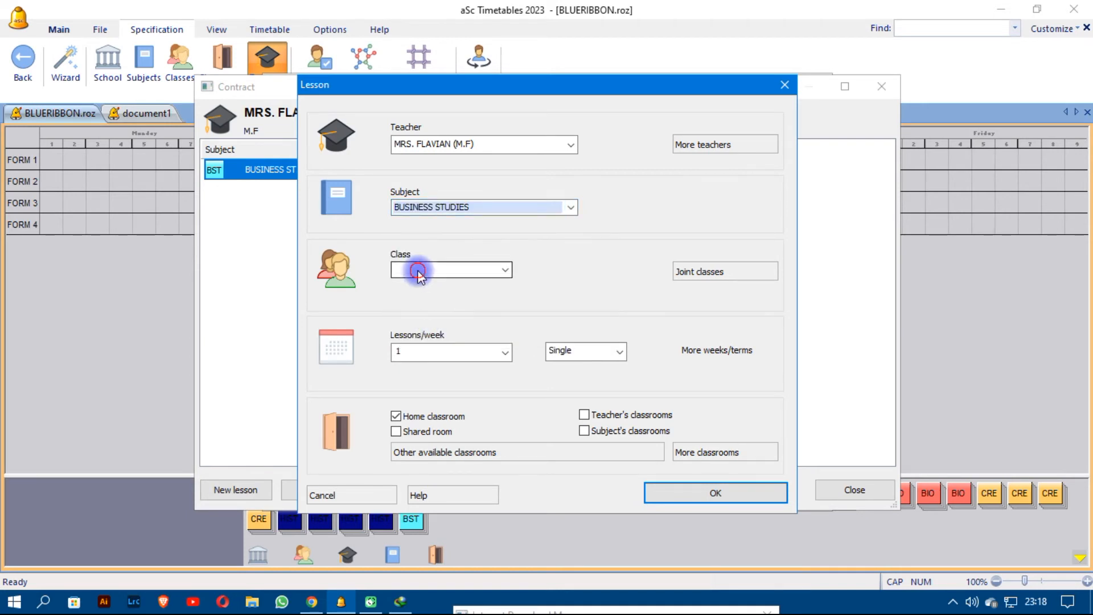
left_click(418, 270)
left_click(416, 294)
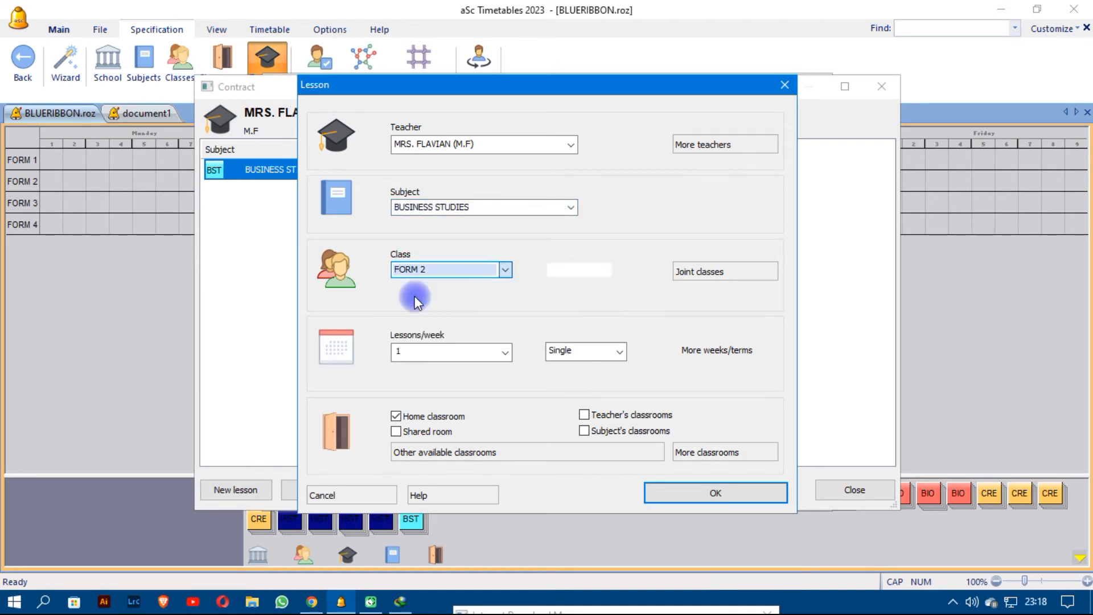
left_click(414, 347)
type("4")
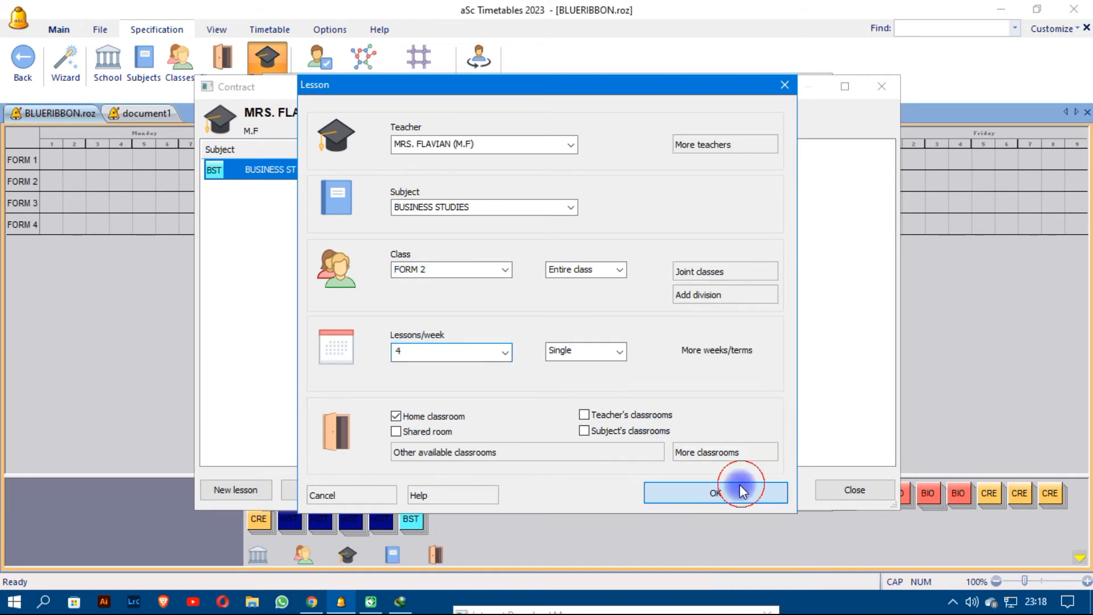
left_click(745, 487)
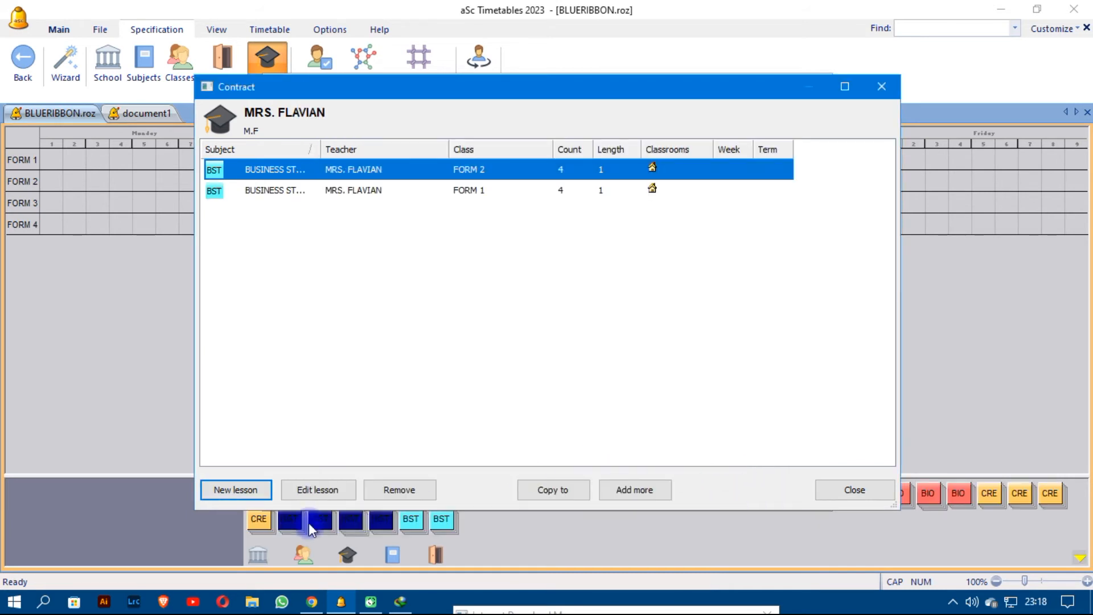
Add a BUSINESS STUDIES lesson for FORM 3 to the same teacher's contract with 5 lessons per week.
left_click(237, 490)
left_click(446, 204)
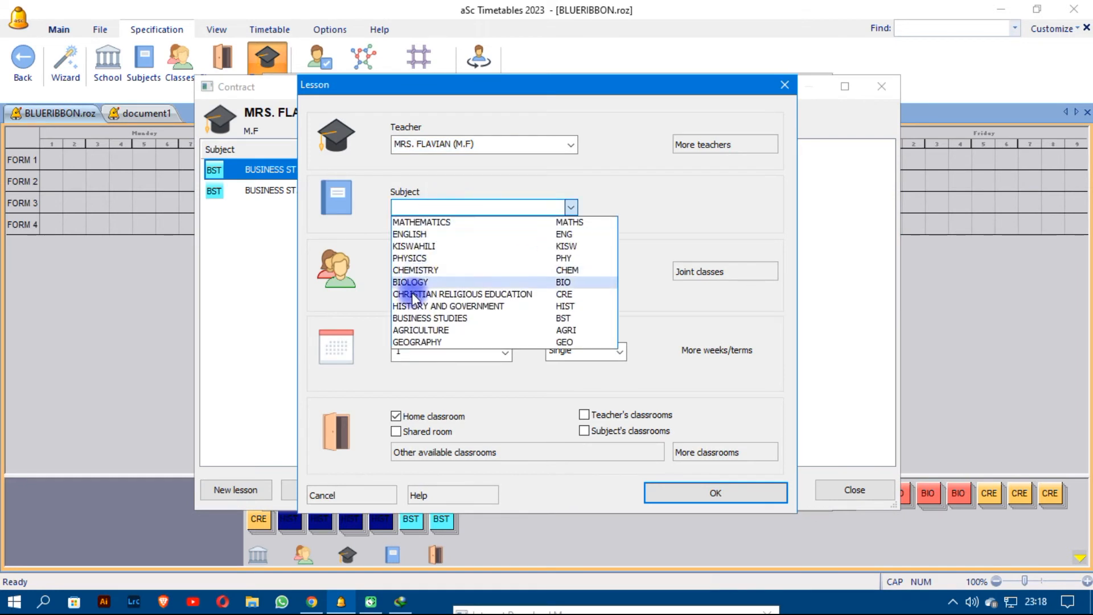
left_click(422, 315)
left_click(422, 269)
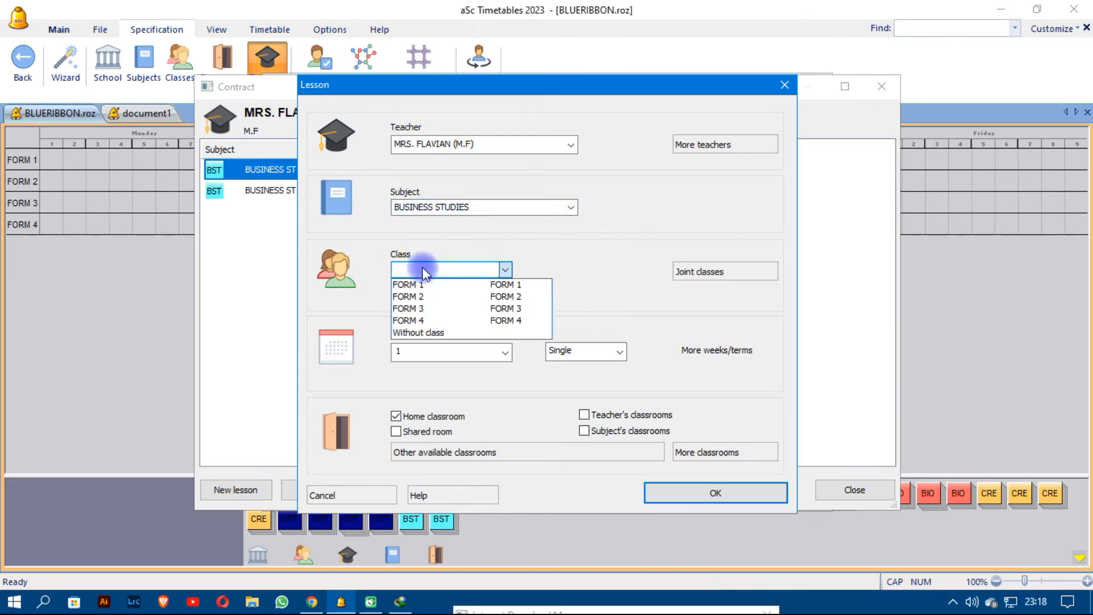
left_click(416, 308)
left_click(421, 350)
type("5")
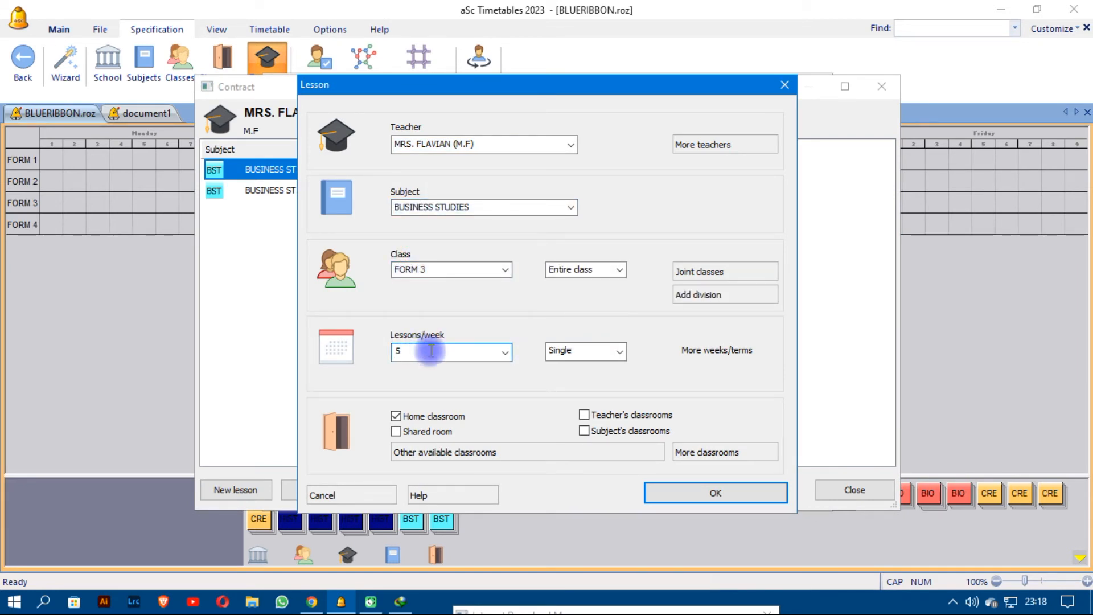
left_click(711, 491)
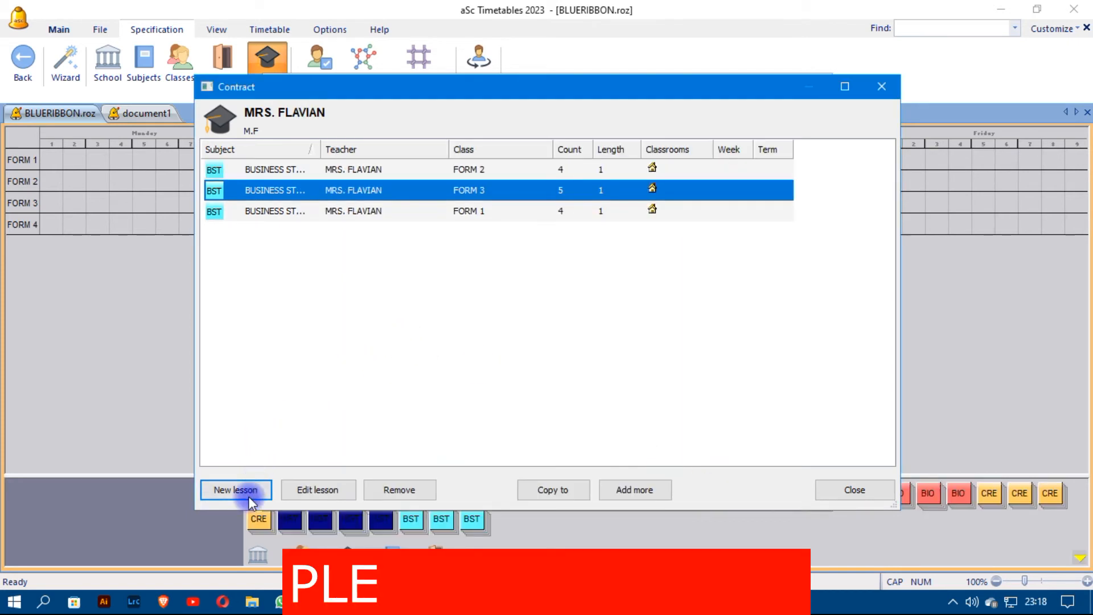
Add a BUSINESS STUDIES lesson for FORM 4 with 5 lessons per week to the same teacher's contract and close the contract.
key("Return")
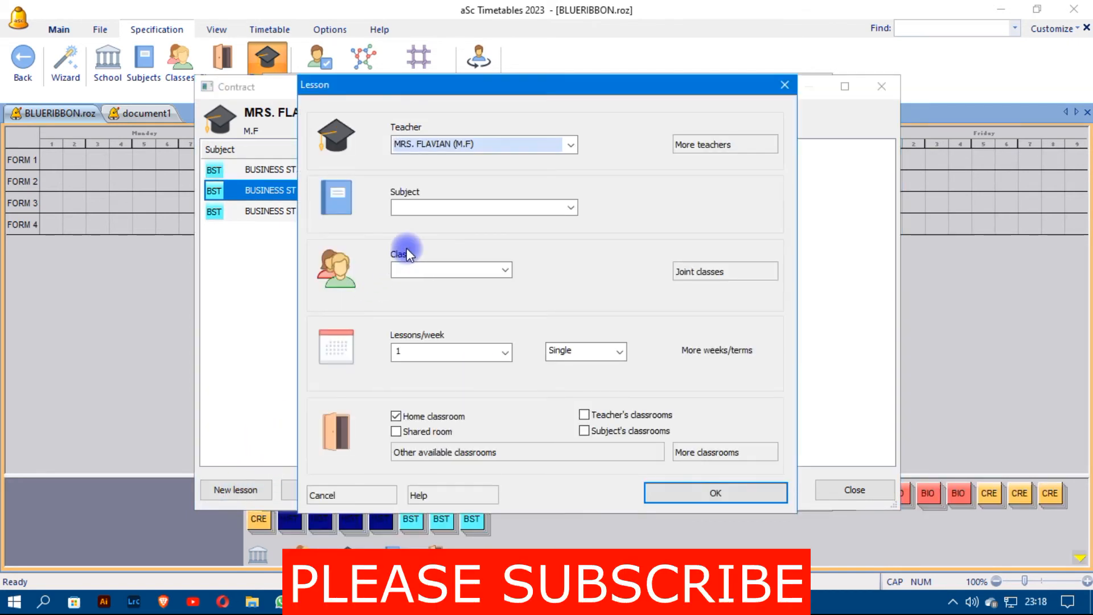
left_click(432, 206)
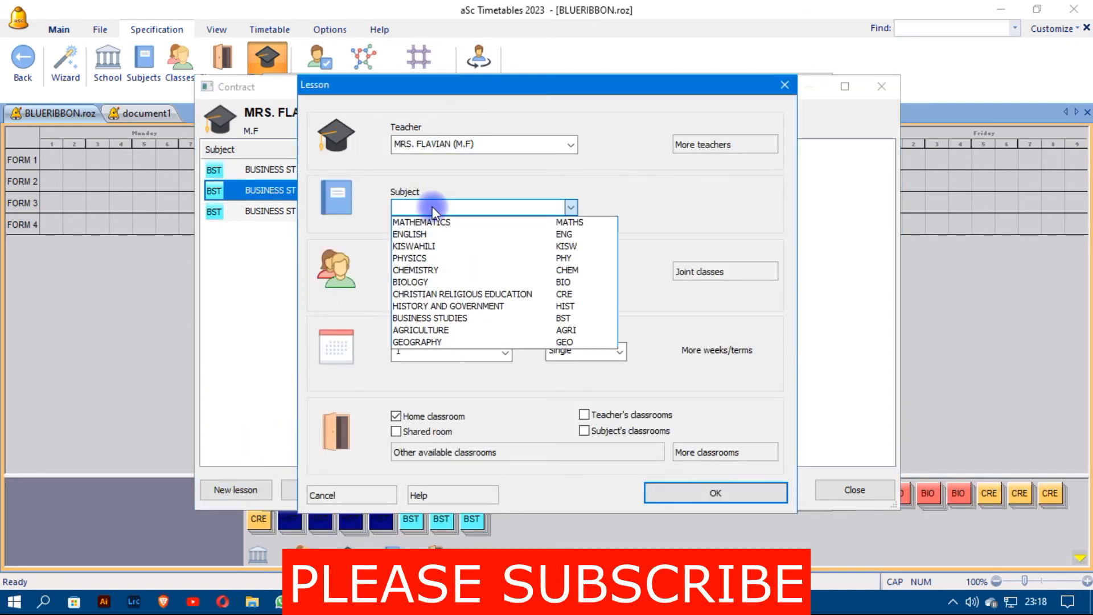
left_click(419, 318)
left_click(426, 269)
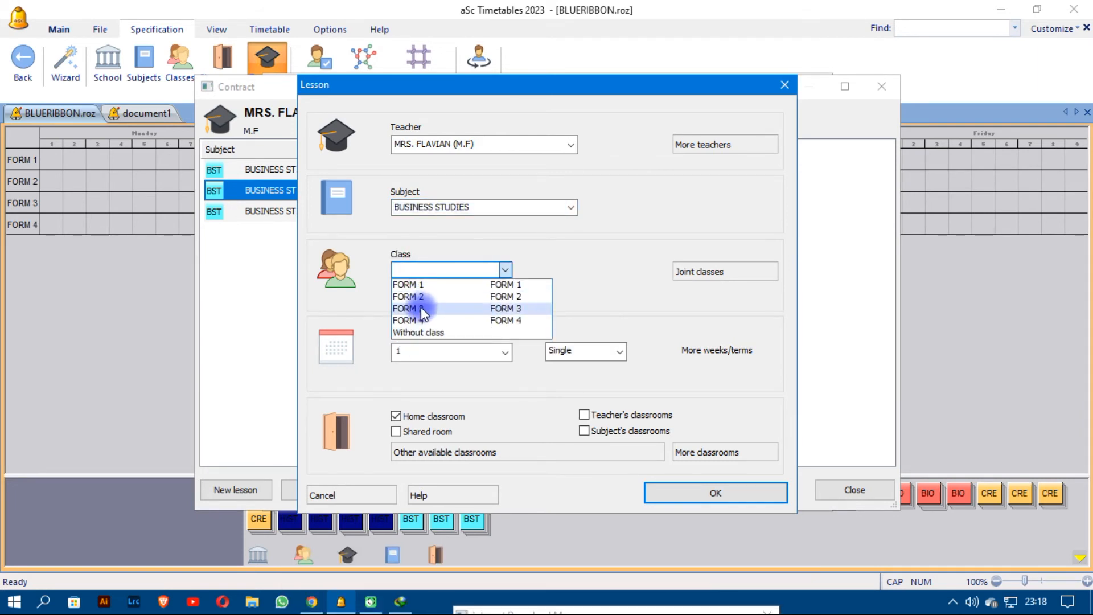
left_click(420, 319)
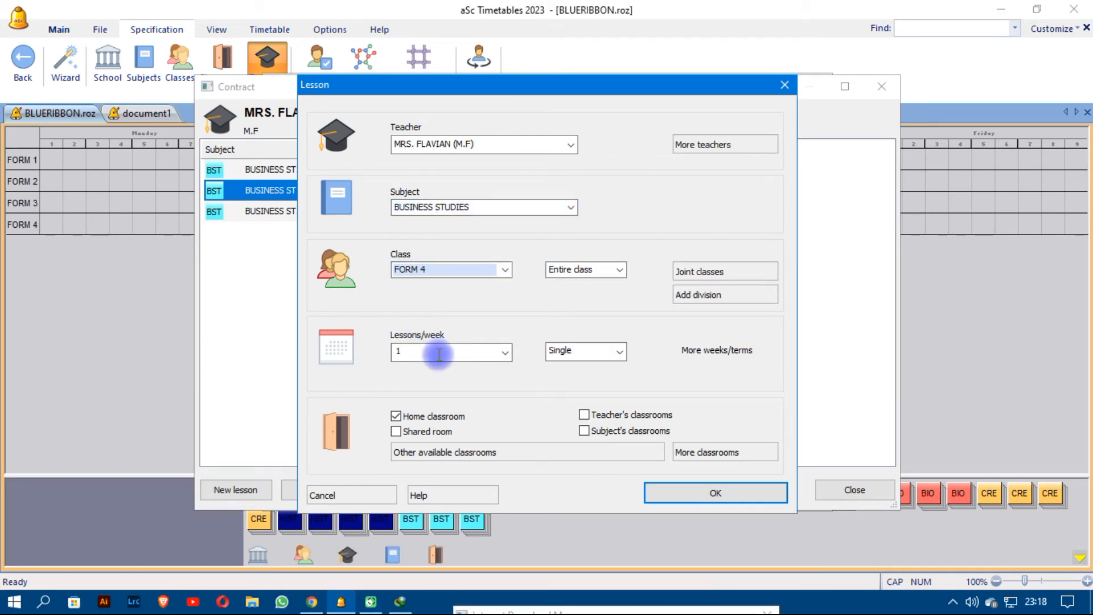
left_click(504, 353)
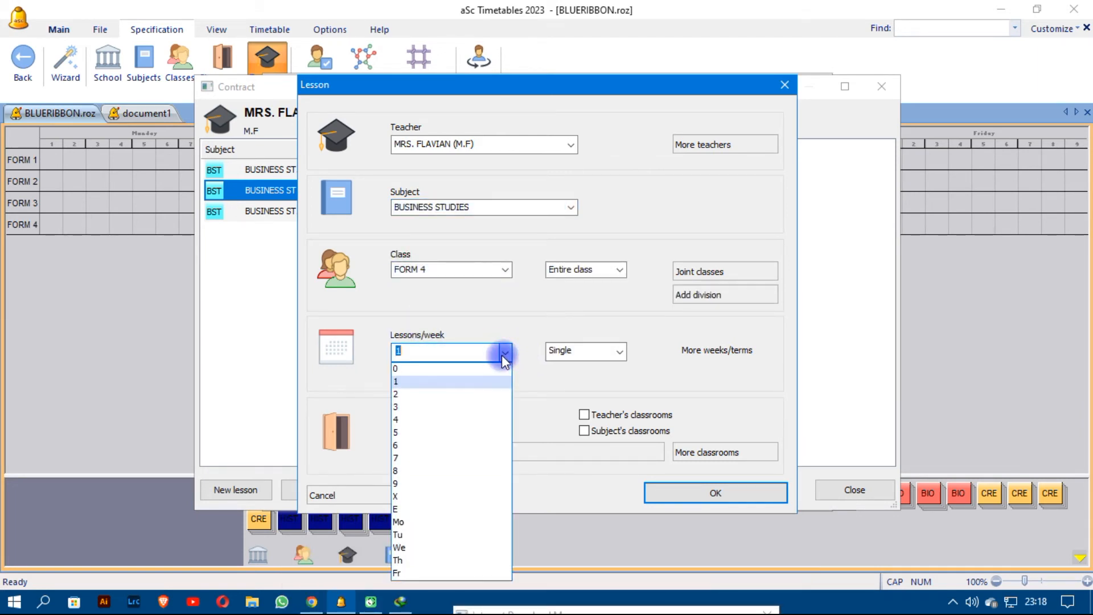
left_click(408, 434)
left_click(663, 493)
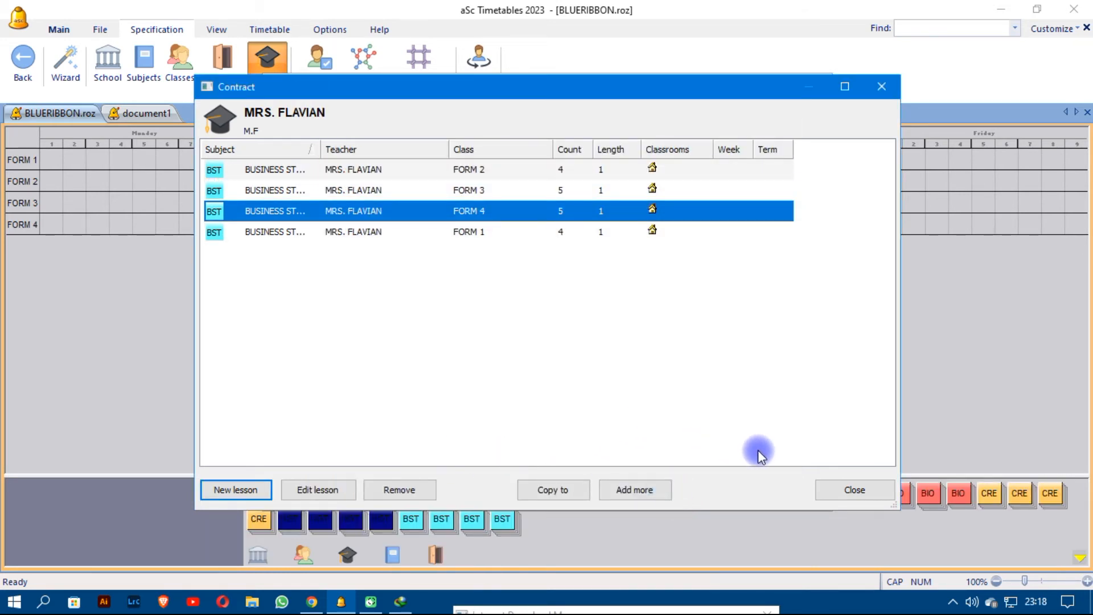
left_click(854, 491)
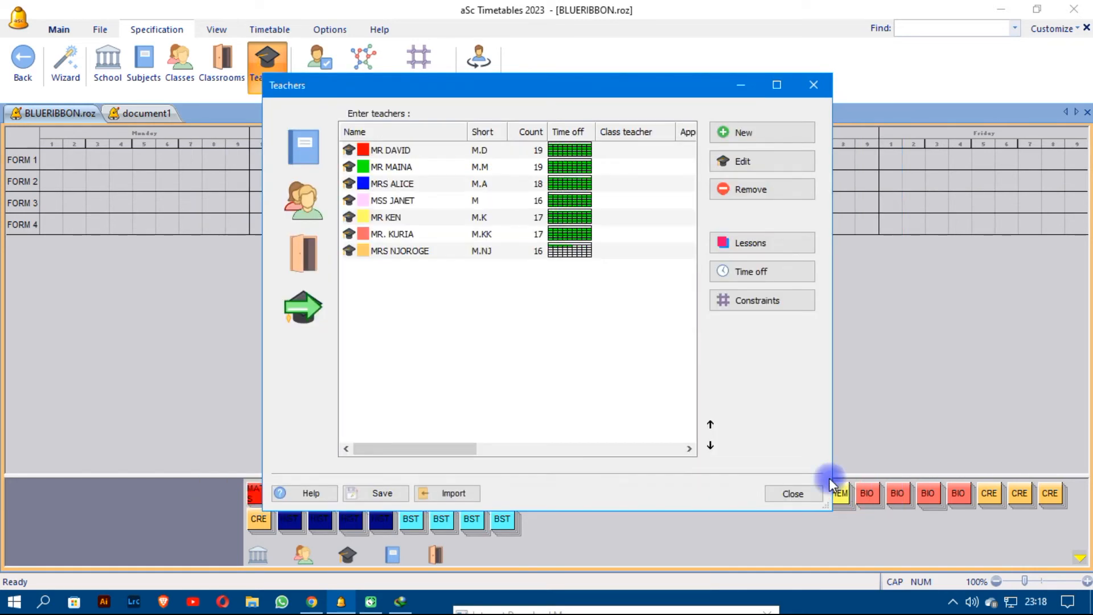
Give the tenth teacher in the list an AGRICULTURE lesson for FORM 1 with 4 lessons per week.
left_click(459, 303)
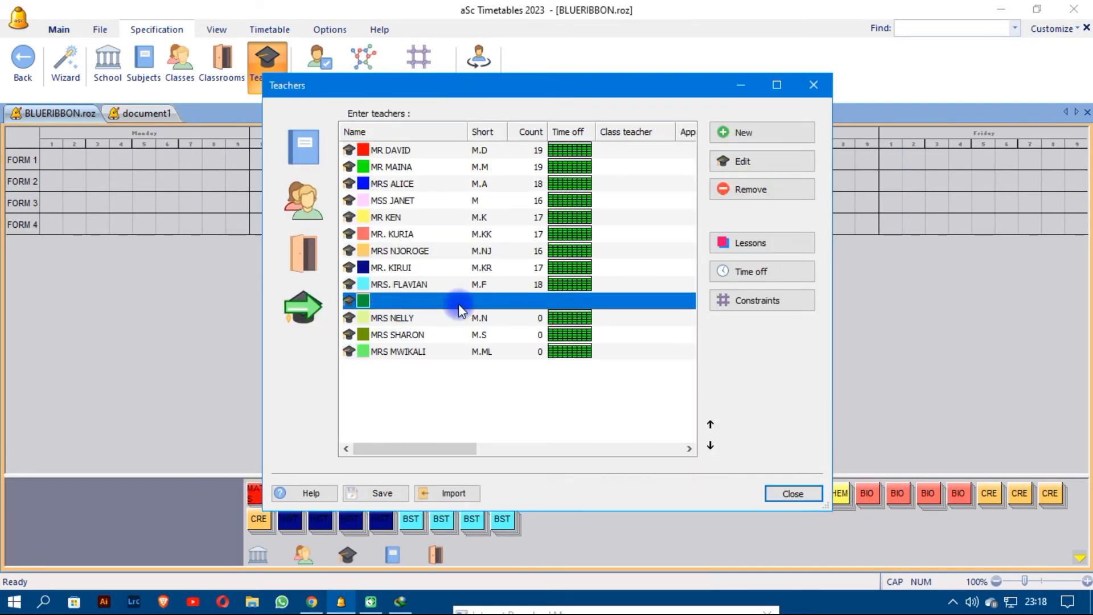
left_click(738, 241)
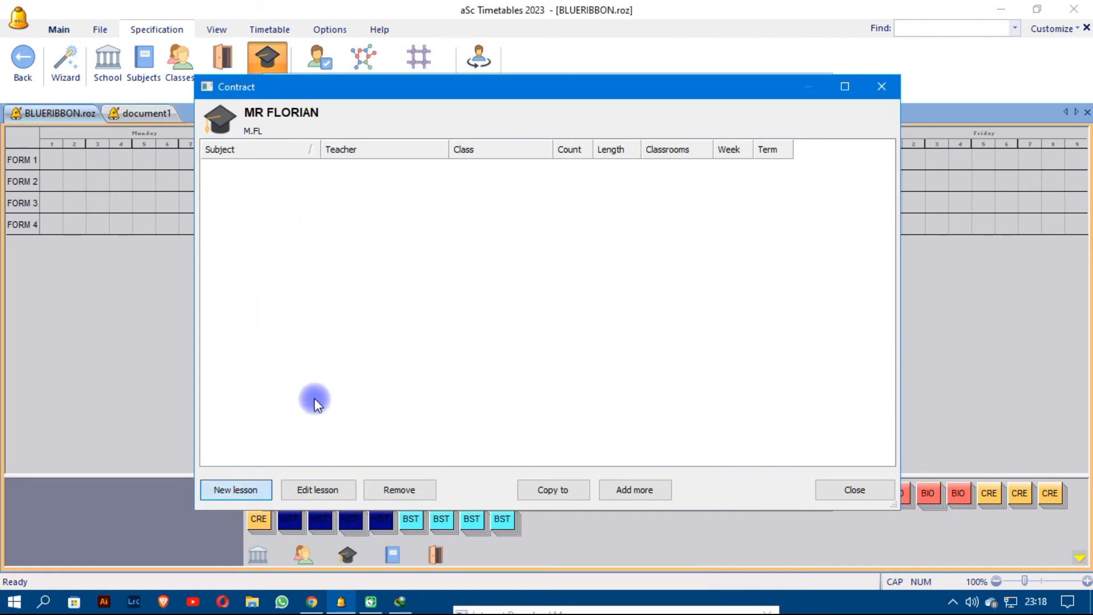
left_click(444, 209)
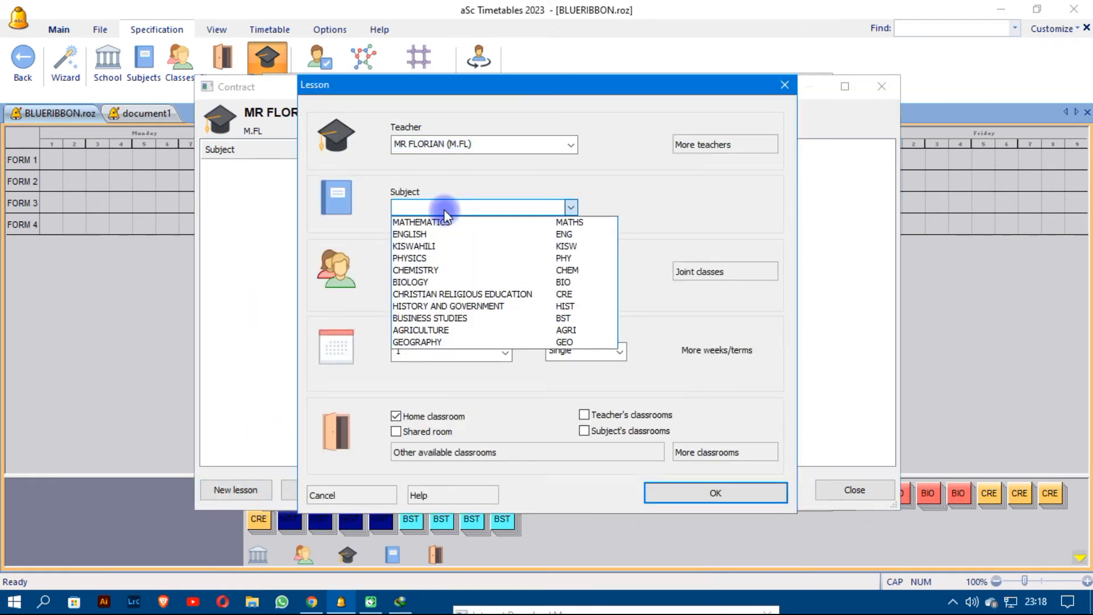
left_click(422, 329)
left_click(434, 271)
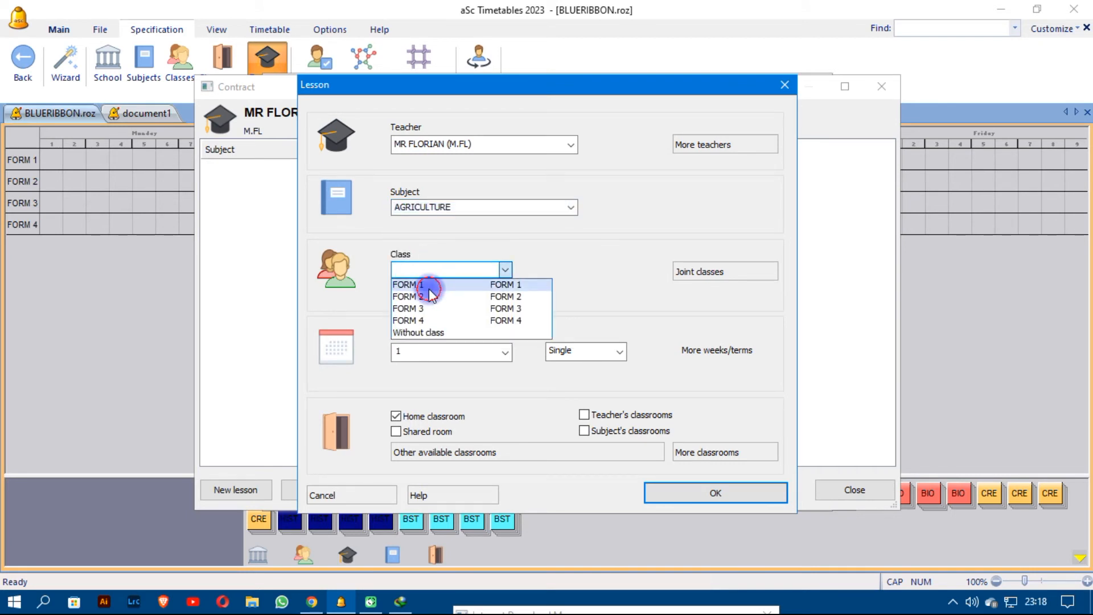
left_click(429, 287)
left_click(416, 351)
type("4")
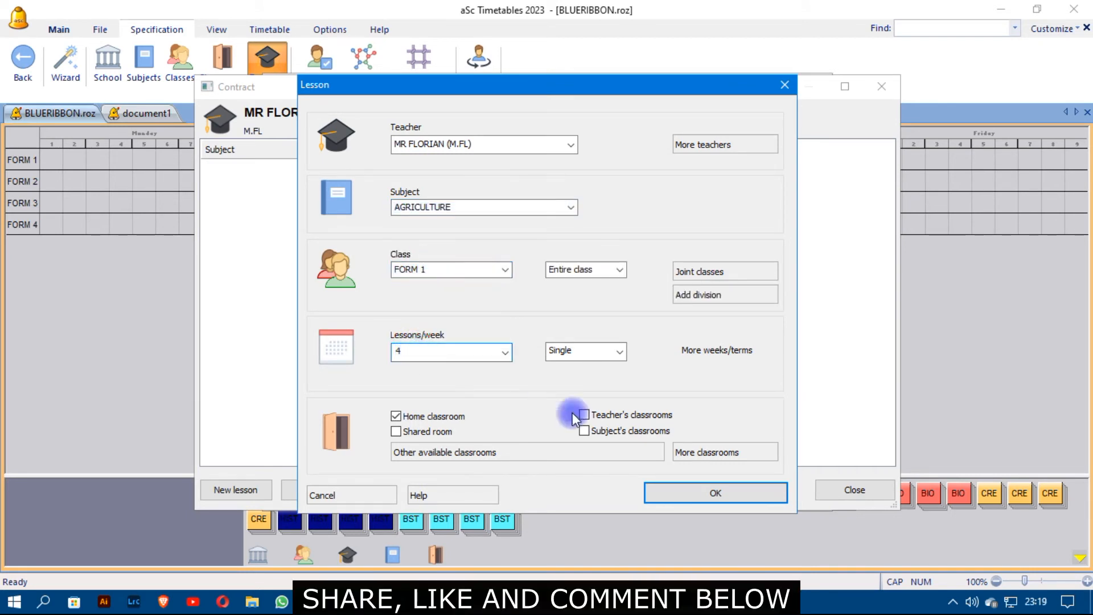
left_click(722, 494)
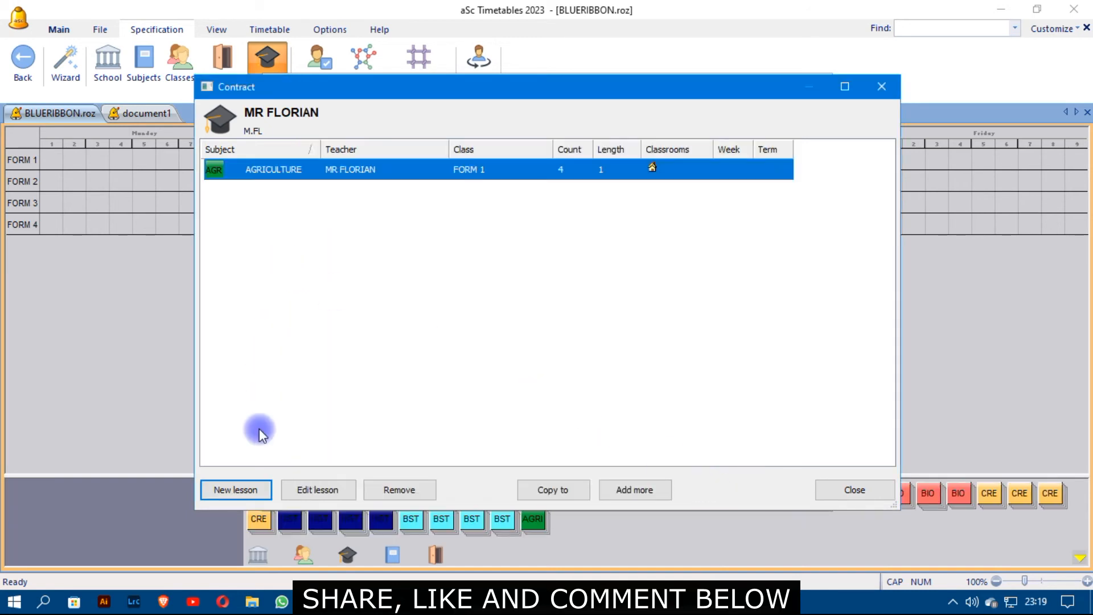
Add an AGRICULTURE lesson for FORM 2 to the same teacher's contract with 5 lessons per week.
left_click(238, 489)
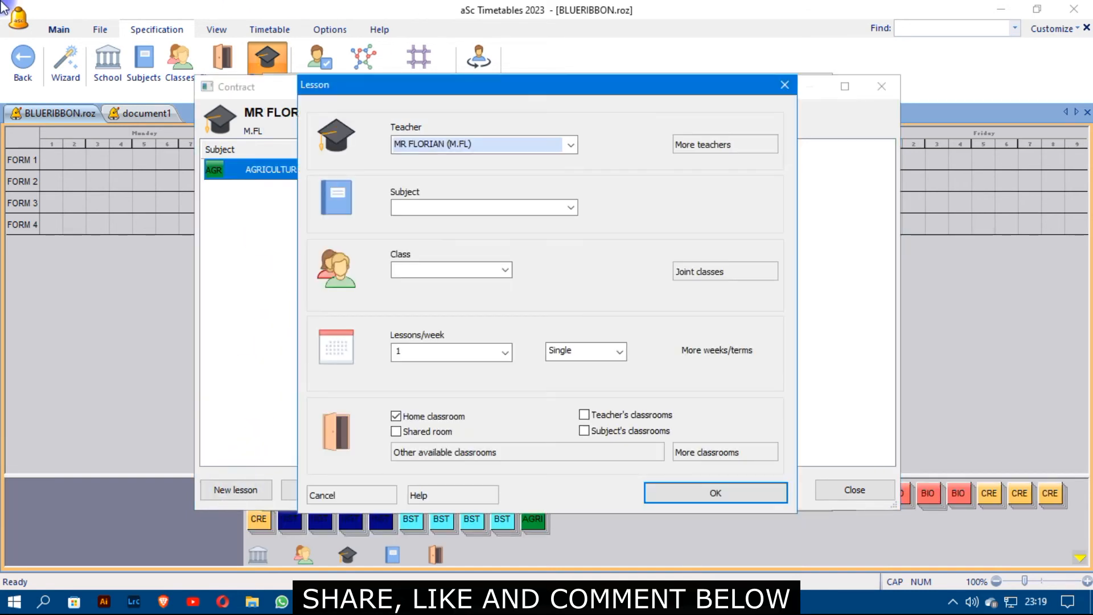
left_click(486, 208)
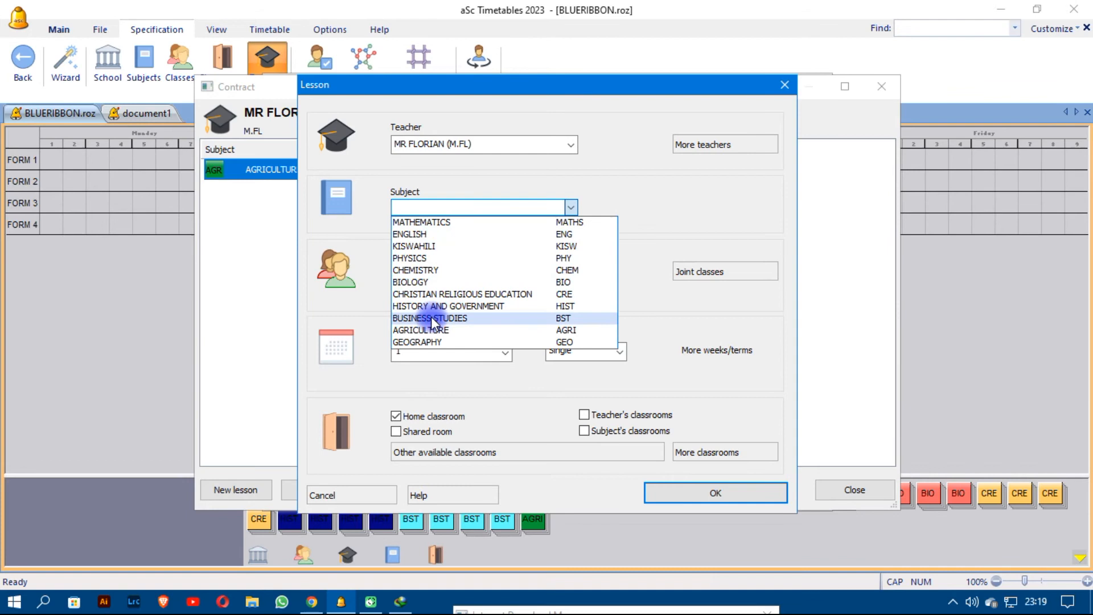
left_click(432, 330)
left_click(428, 269)
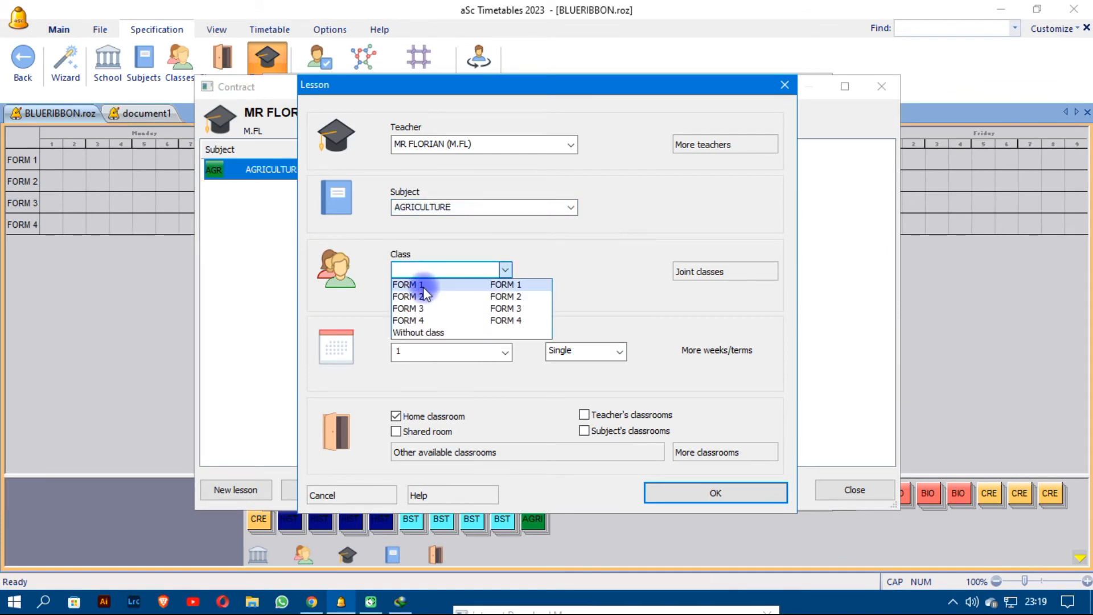
left_click(423, 296)
left_click(403, 351)
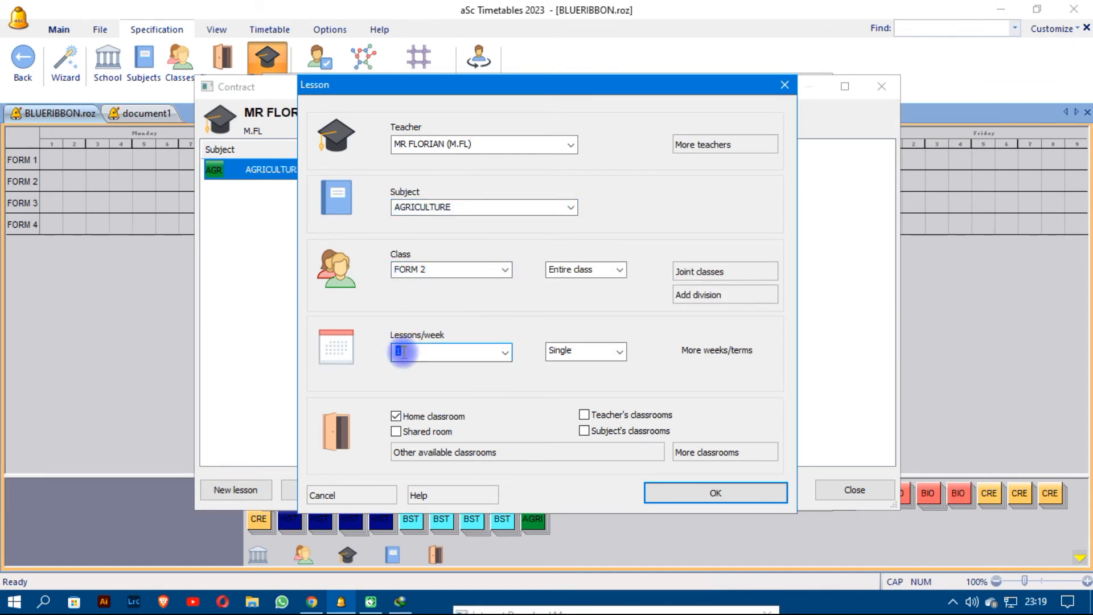
type("5")
left_click(686, 492)
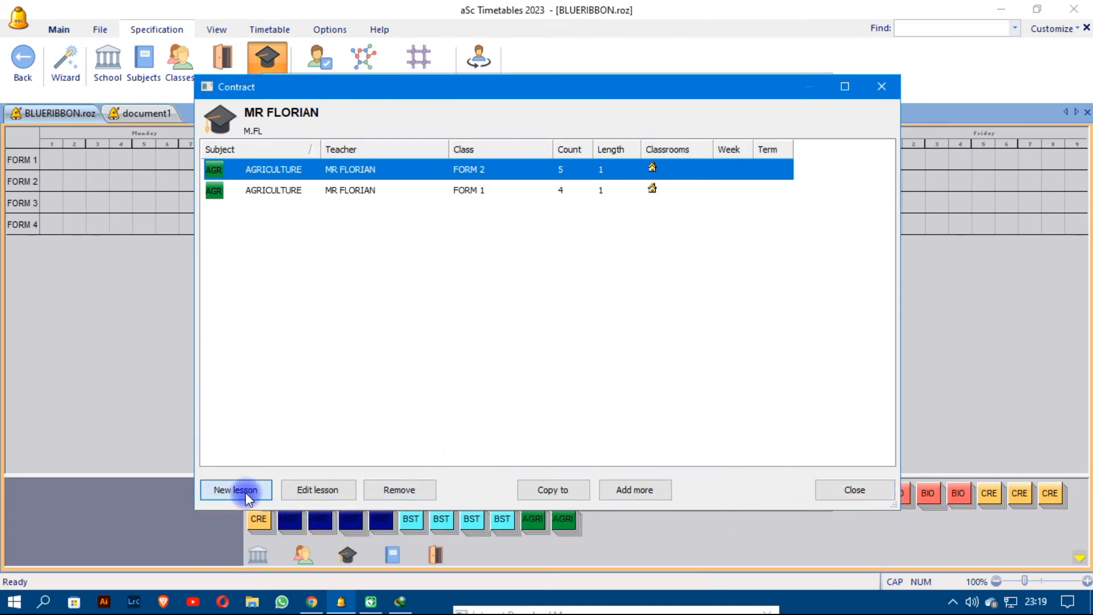
Add an AGRICULTURE lesson for FORM 3 to the same teacher's contract with 5 lessons per week.
left_click(426, 271)
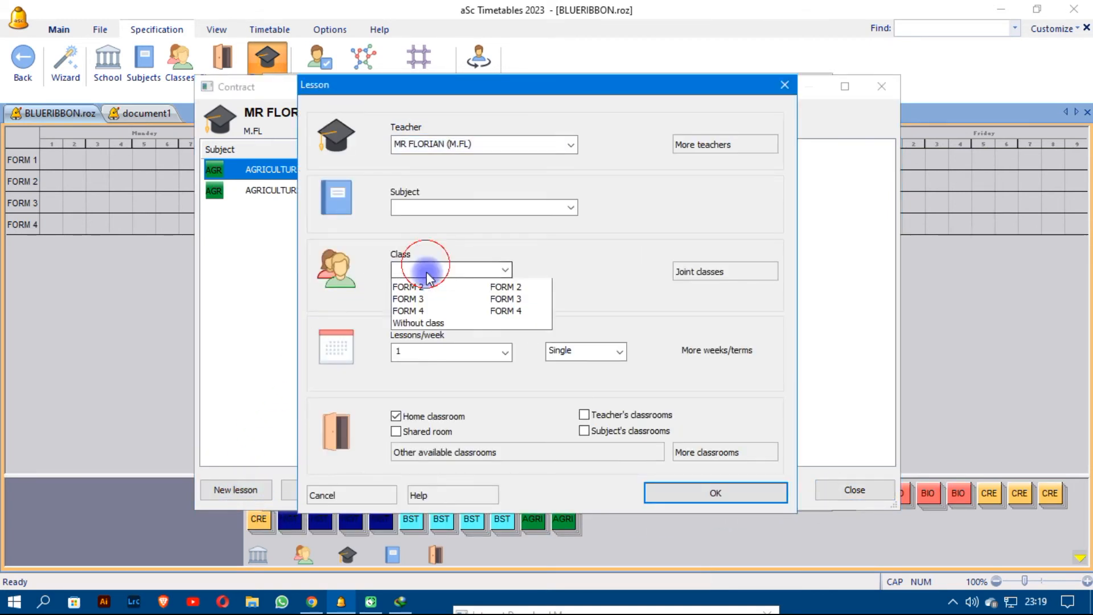
left_click(426, 308)
left_click(446, 206)
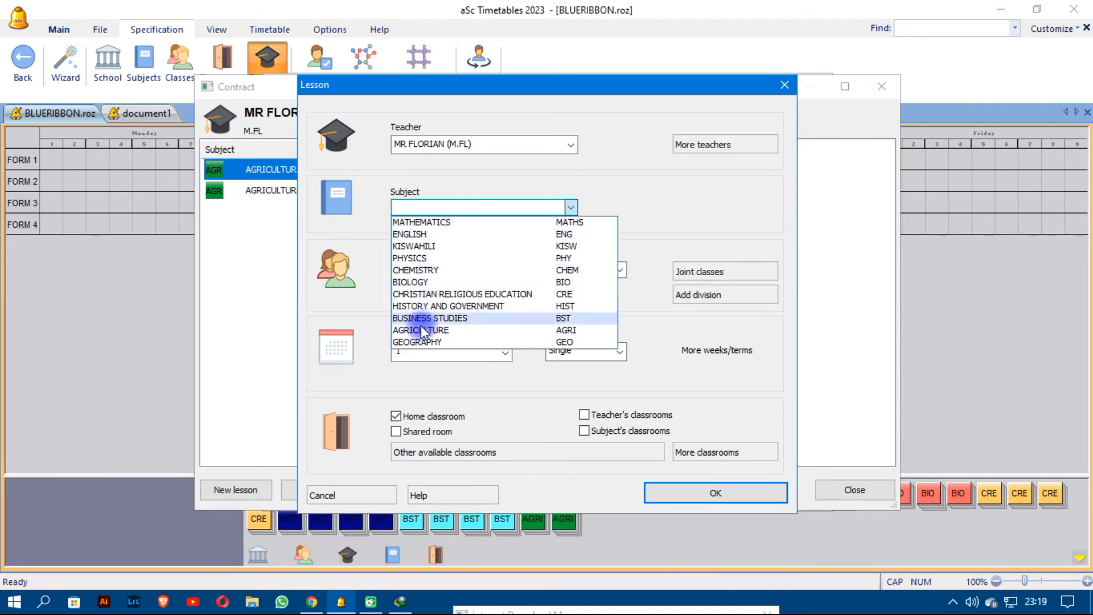
left_click(421, 334)
left_click(411, 350)
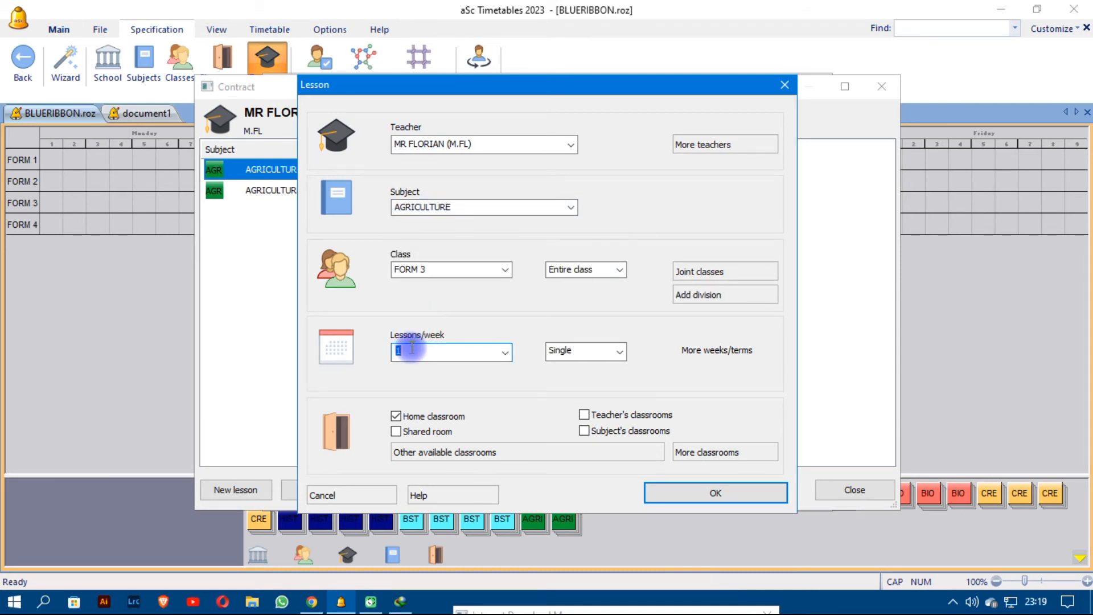
type("5")
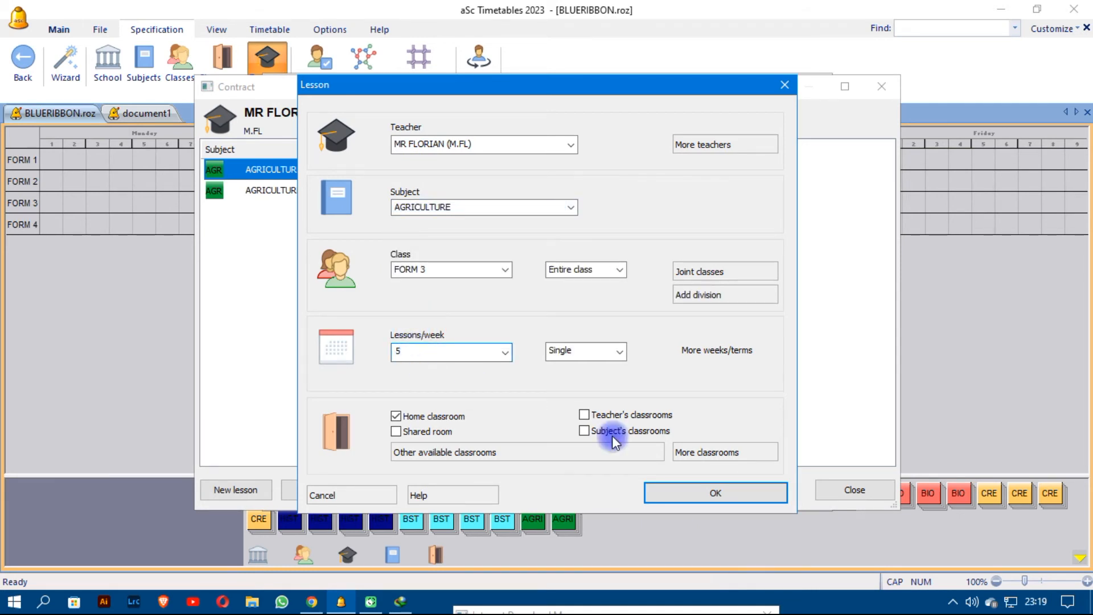
left_click(706, 490)
Add an AGRICULTURE lesson for FORM 4 with 5 lessons per week to the same teacher's contract and close the contract.
left_click(240, 489)
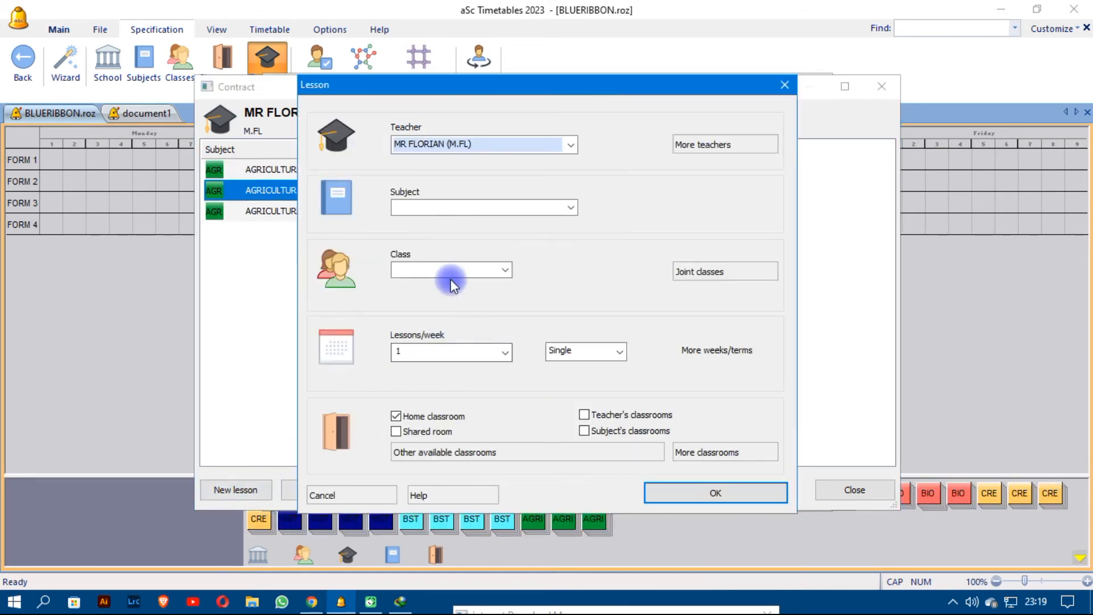
left_click(450, 272)
left_click(436, 316)
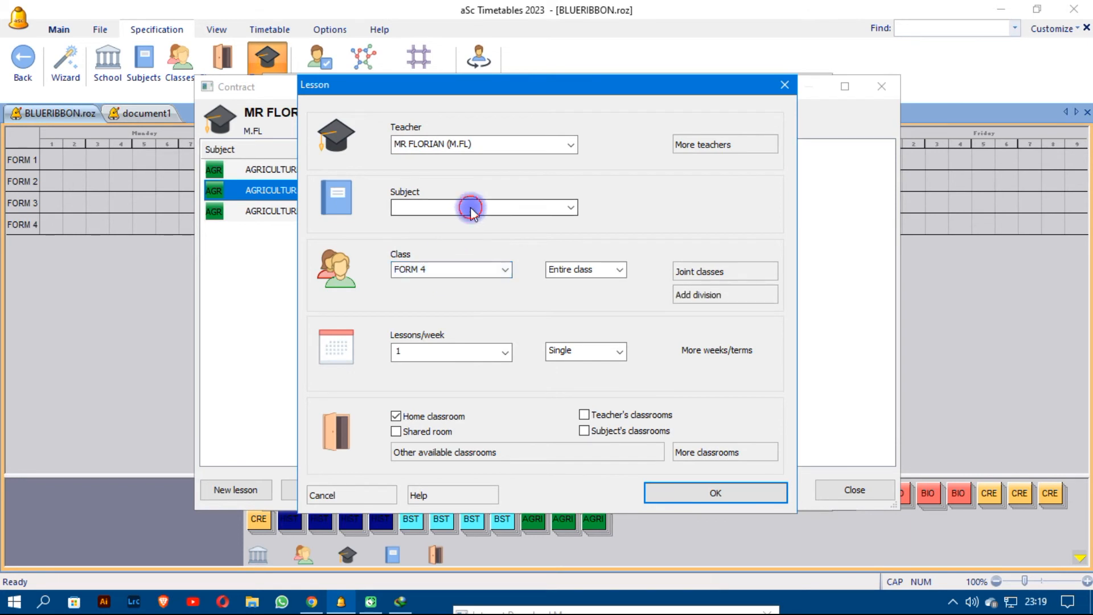
left_click(471, 207)
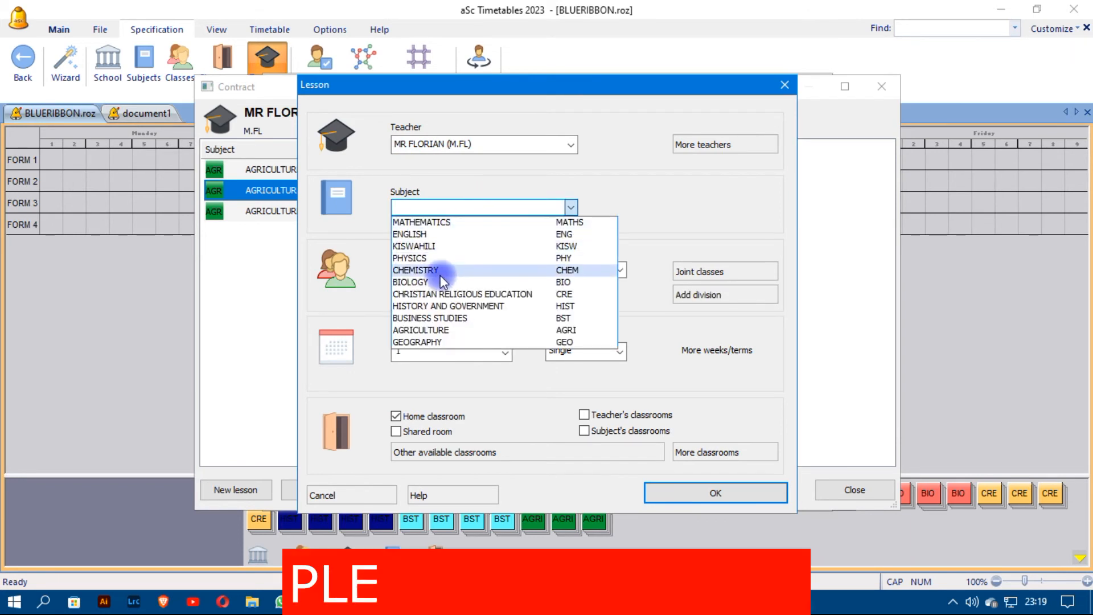
left_click(439, 332)
left_click(434, 349)
type("5")
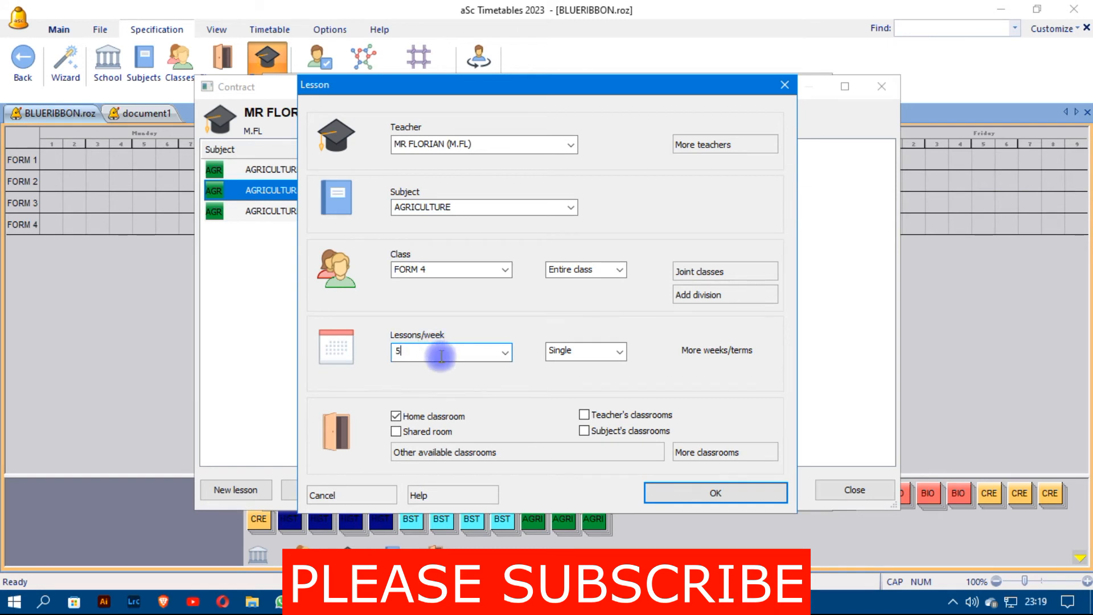
left_click(692, 493)
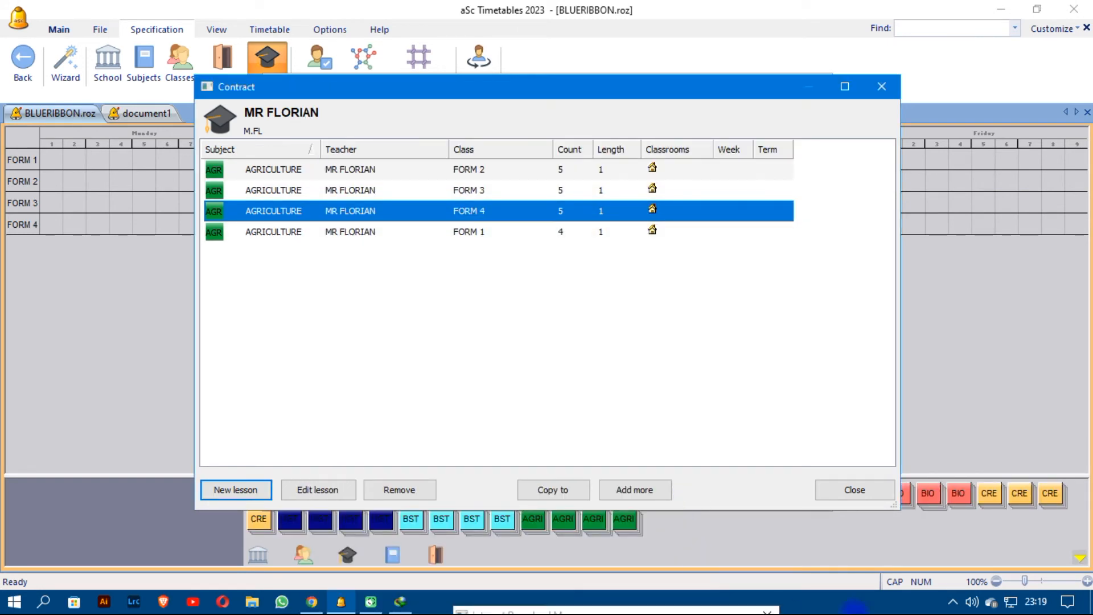
left_click(857, 490)
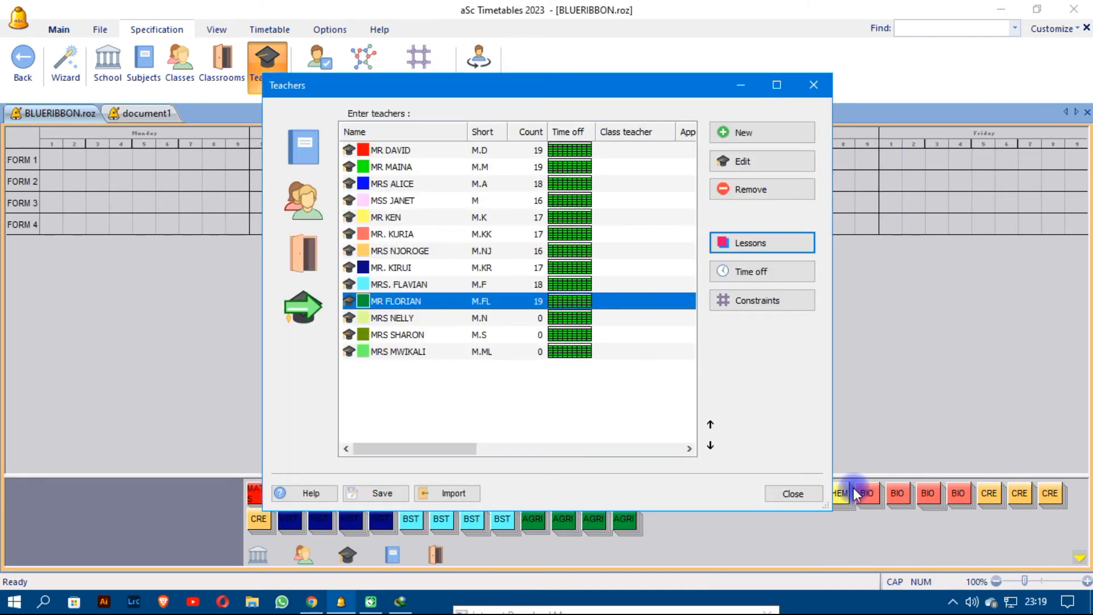
Give the eleventh teacher in the list a GEOGRAPHY lesson for FORM 1 with 4 lessons per week.
left_click(430, 320)
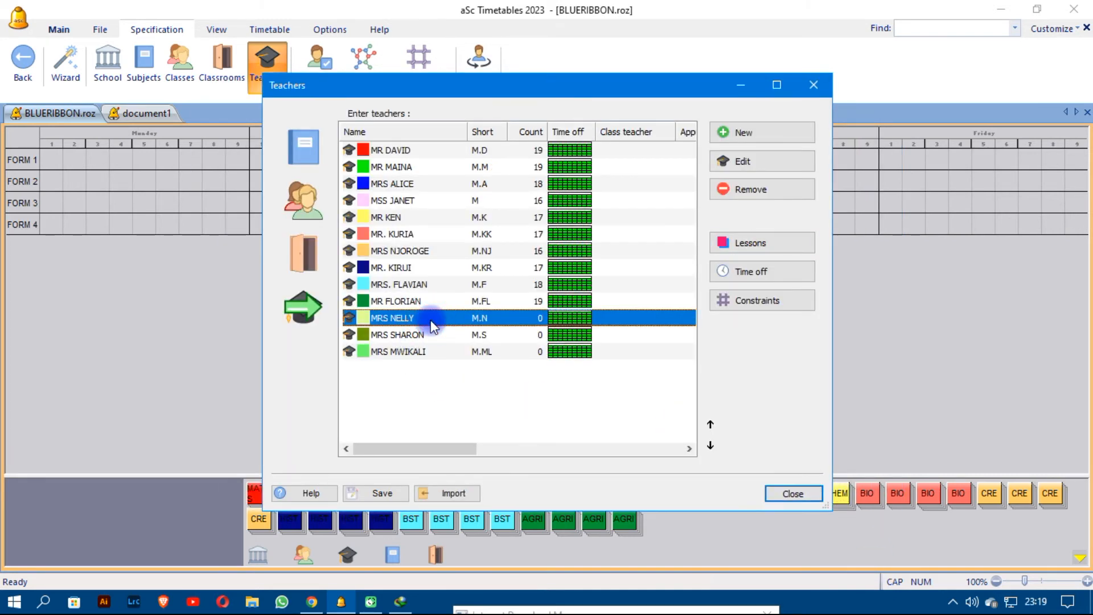
left_click(750, 242)
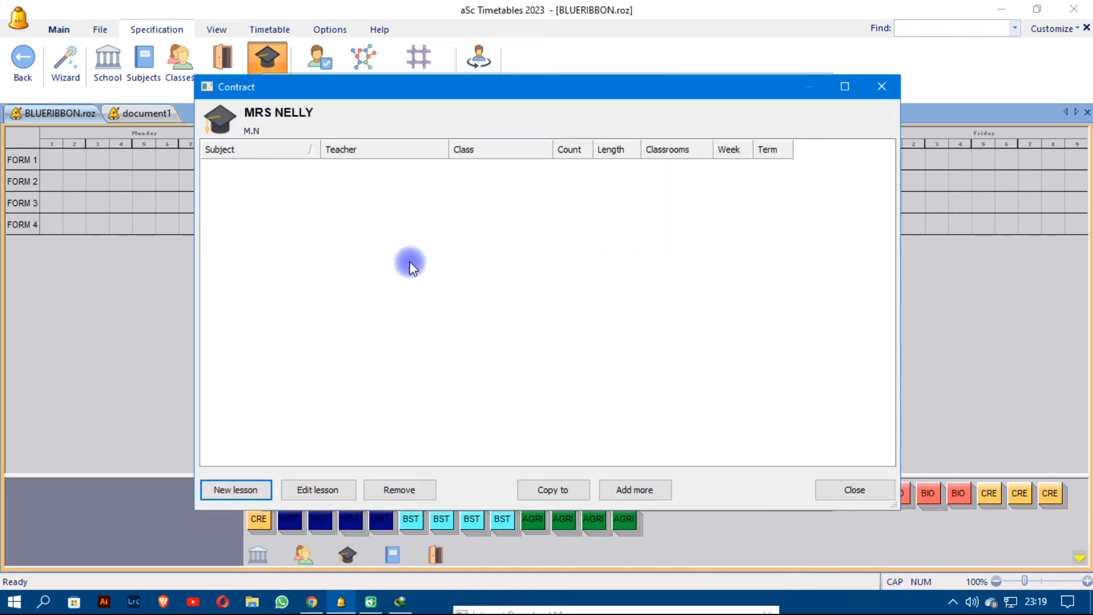
left_click(241, 488)
left_click(490, 210)
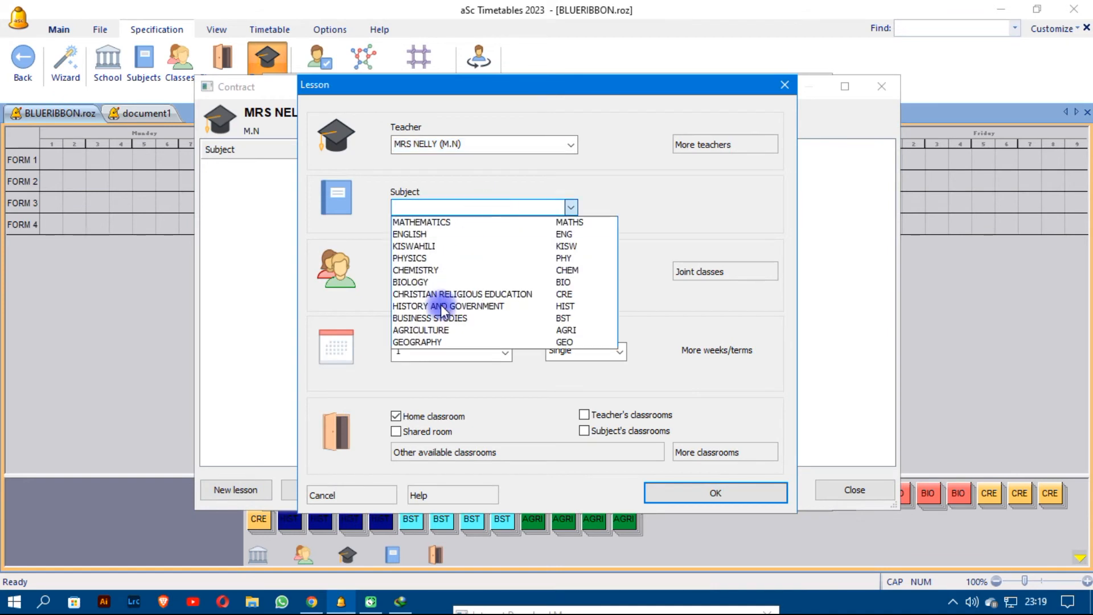
left_click(420, 342)
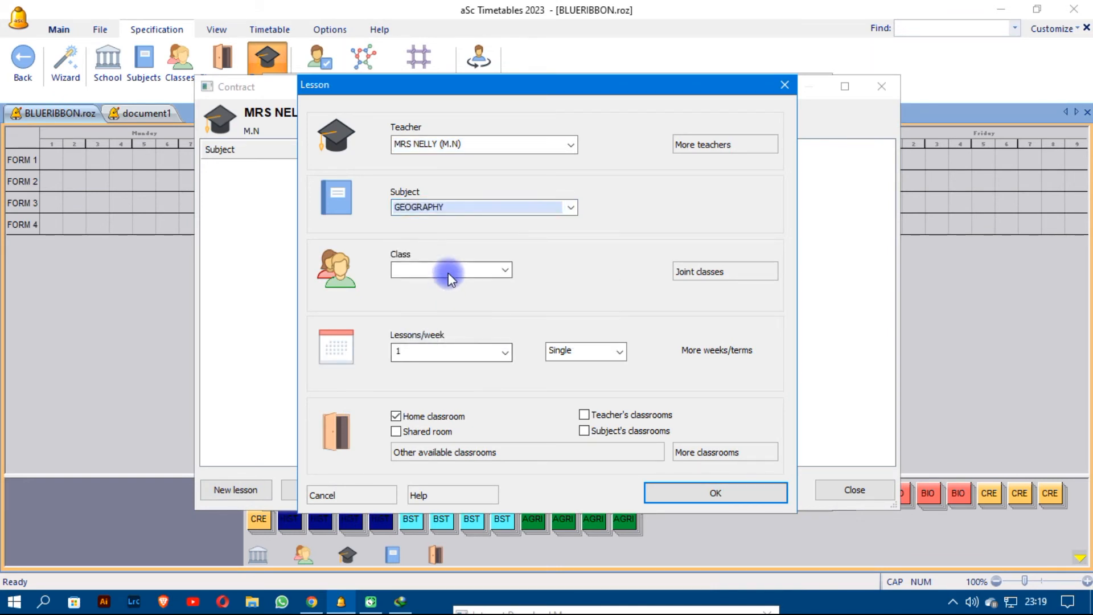
left_click(448, 272)
left_click(430, 285)
left_click(409, 357)
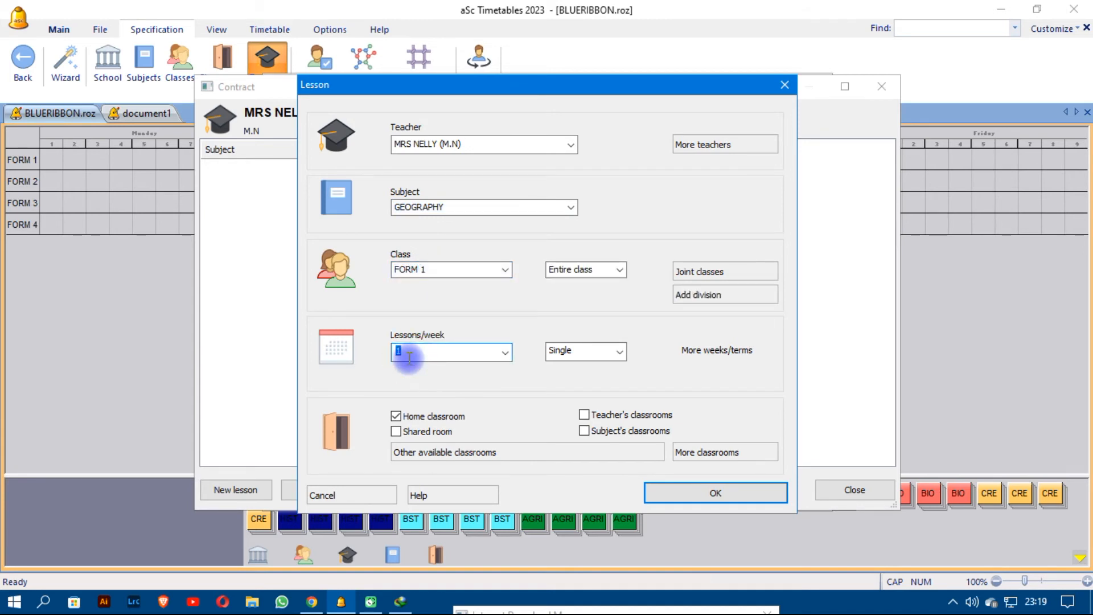
type("4")
left_click(721, 492)
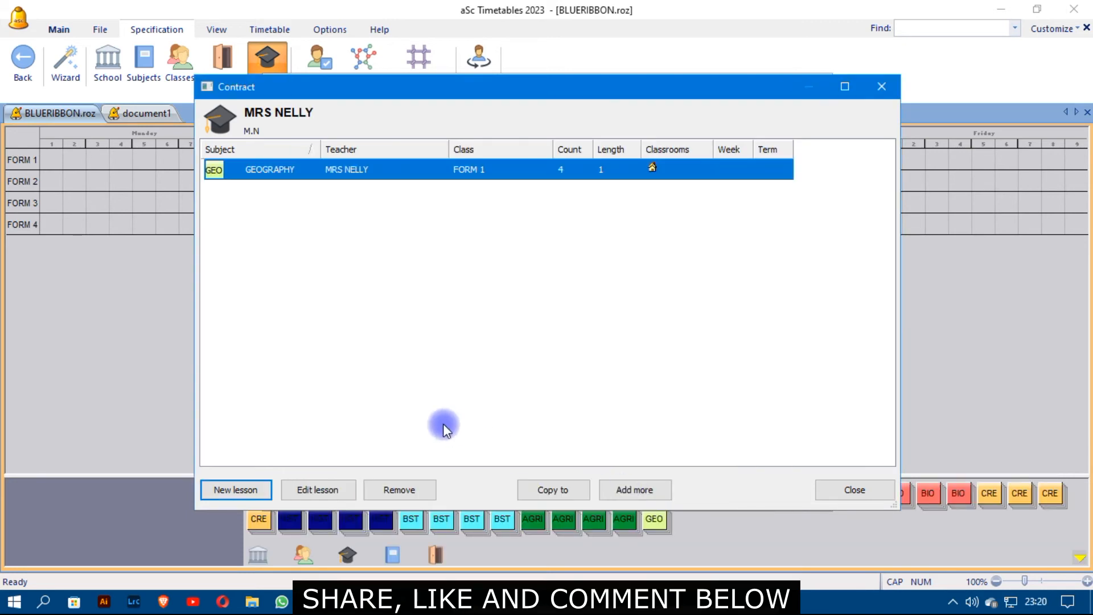
Add a GEOGRAPHY lesson for FORM 2 to the same teacher's contract with 3 lessons per week.
left_click(251, 499)
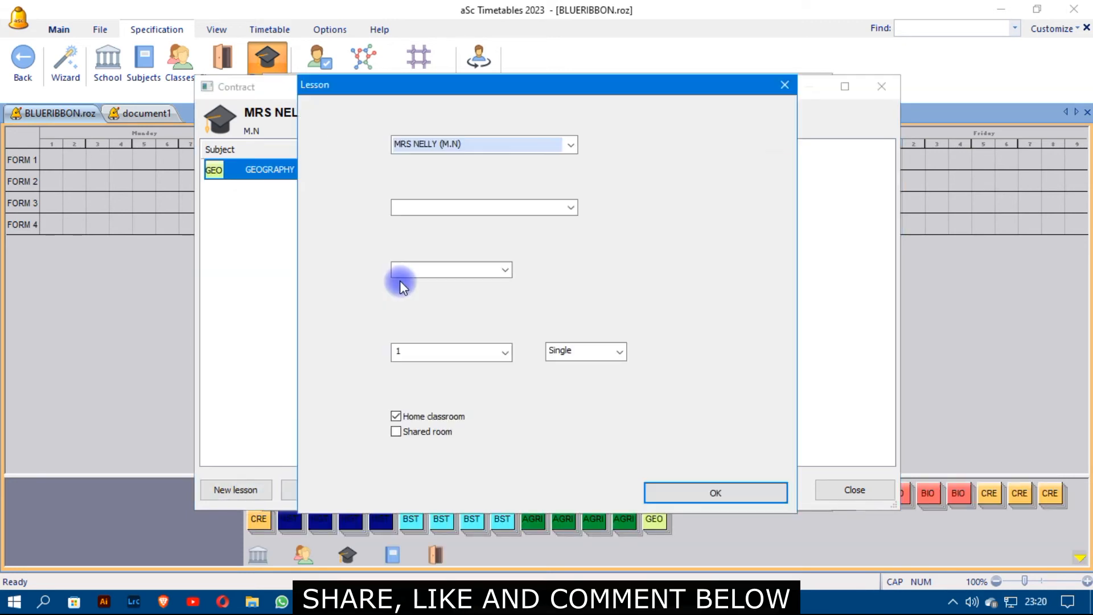
left_click(458, 206)
left_click(422, 345)
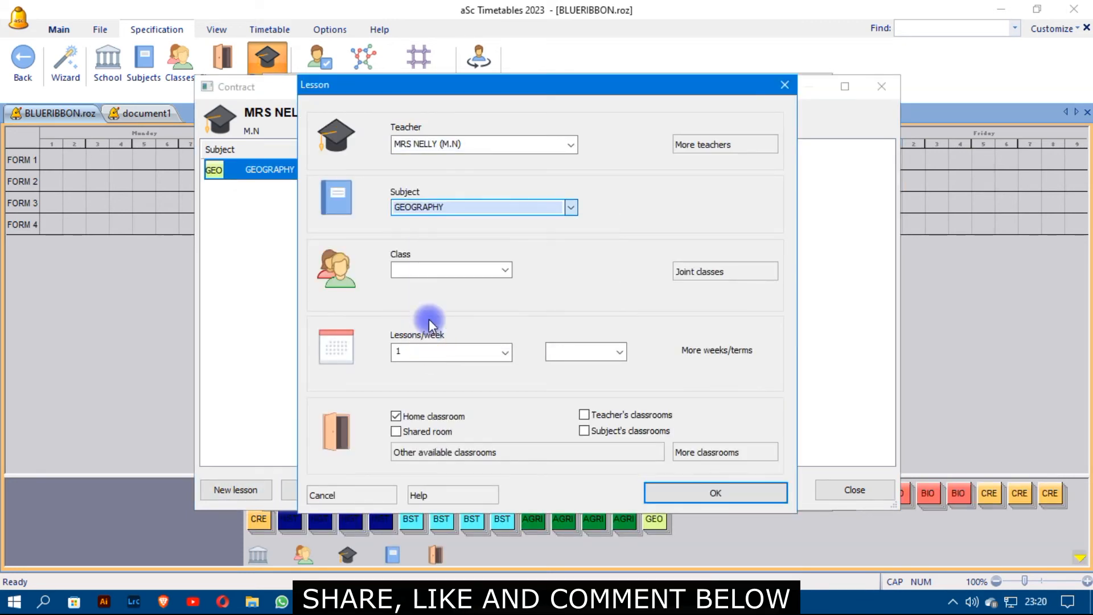
left_click(444, 269)
left_click(435, 296)
left_click(413, 349)
type("3")
left_click(699, 491)
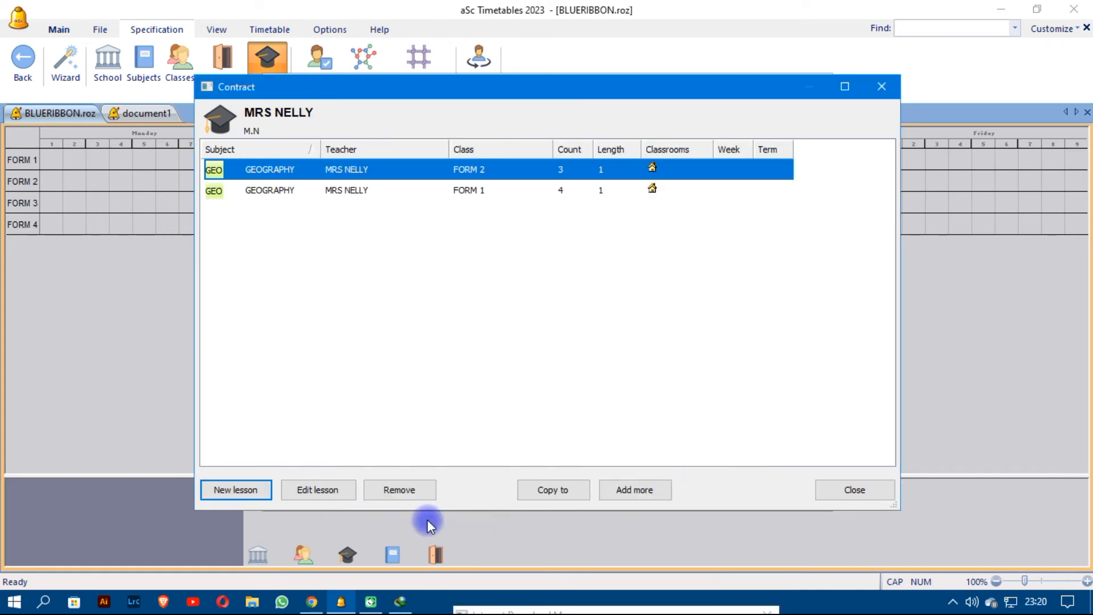
Add a GEOGRAPHY lesson for FORM 3 to the same teacher's contract with 5 lessons per week.
left_click(254, 490)
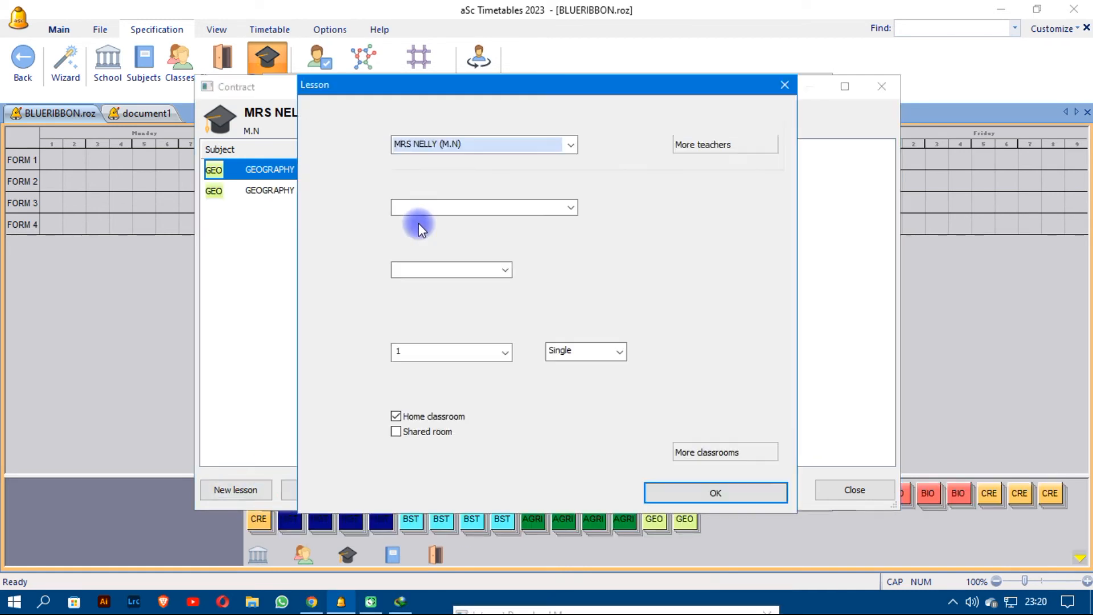
left_click(418, 207)
left_click(422, 341)
left_click(444, 269)
left_click(428, 312)
left_click(428, 349)
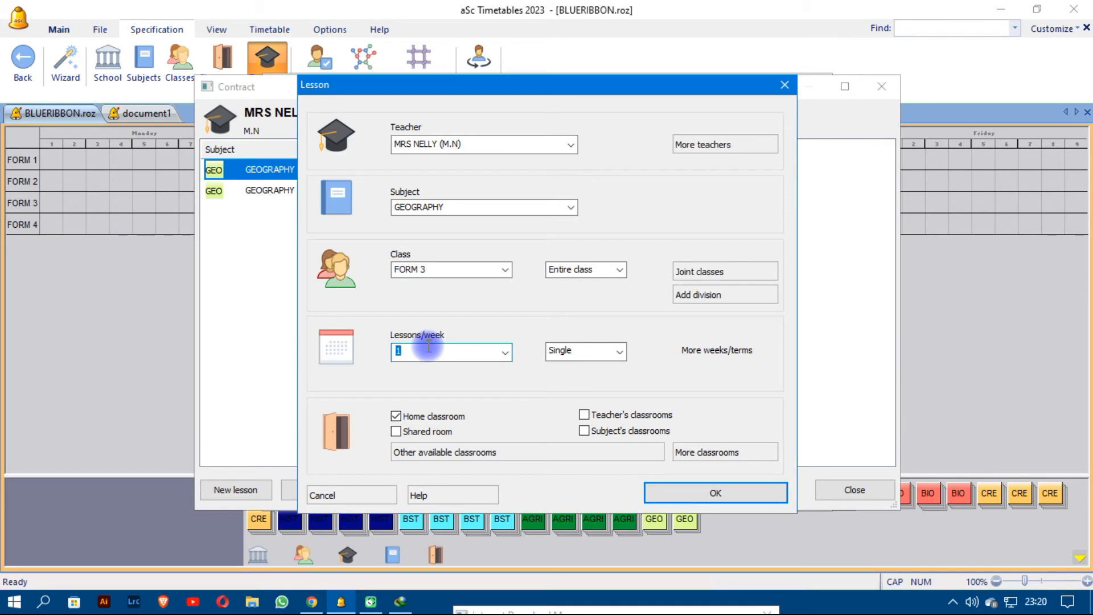
type("5")
left_click(691, 492)
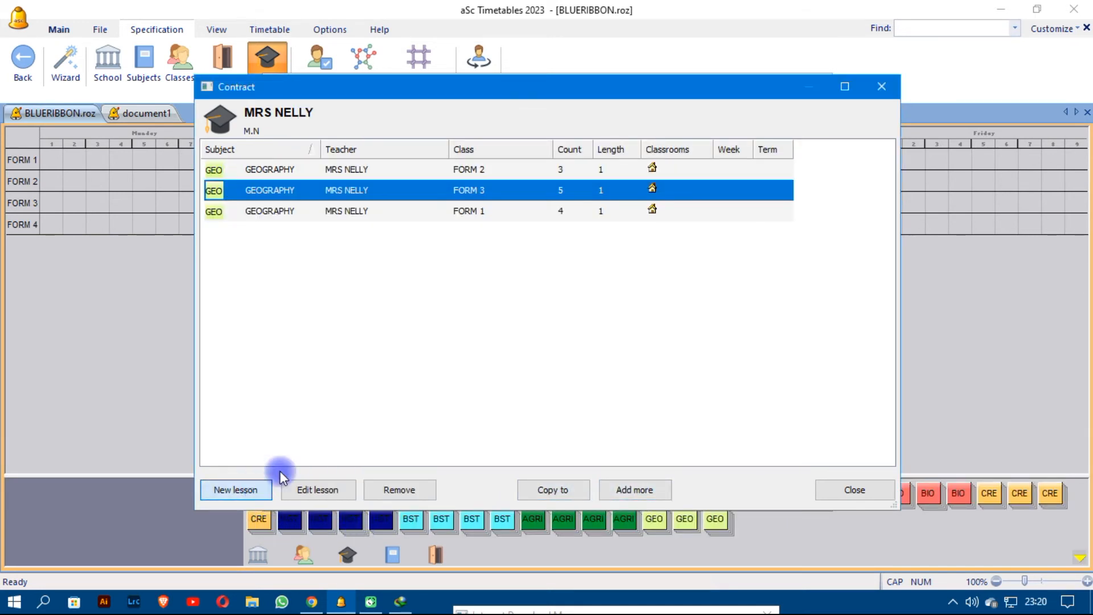
Add a GEOGRAPHY lesson for FORM 4 with 4 lessons per week to the same teacher's contract and close the contract.
left_click(483, 357)
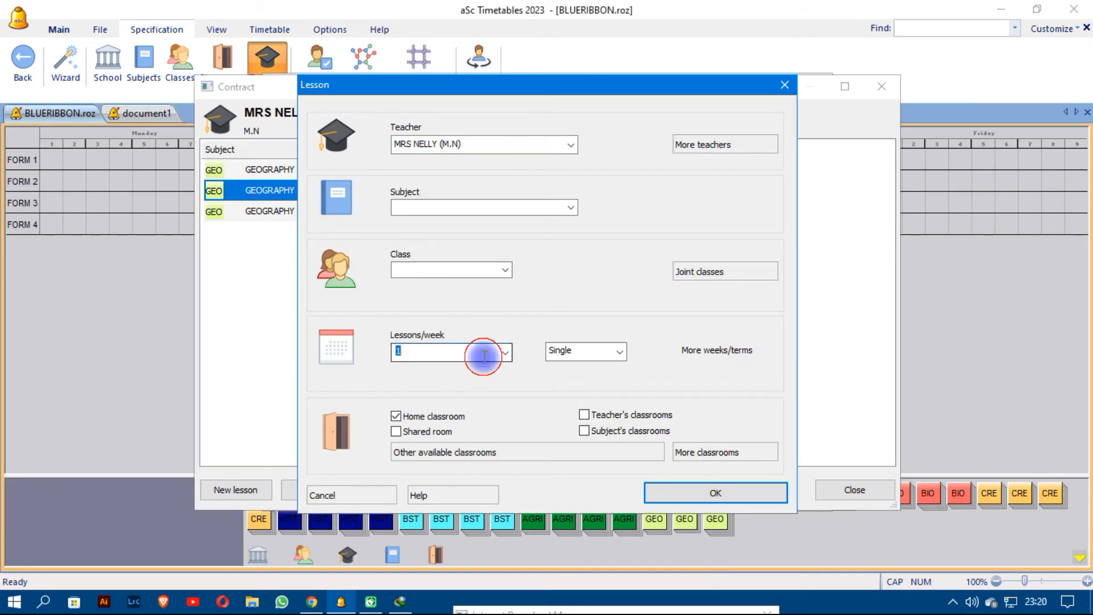
left_click(498, 266)
left_click(442, 317)
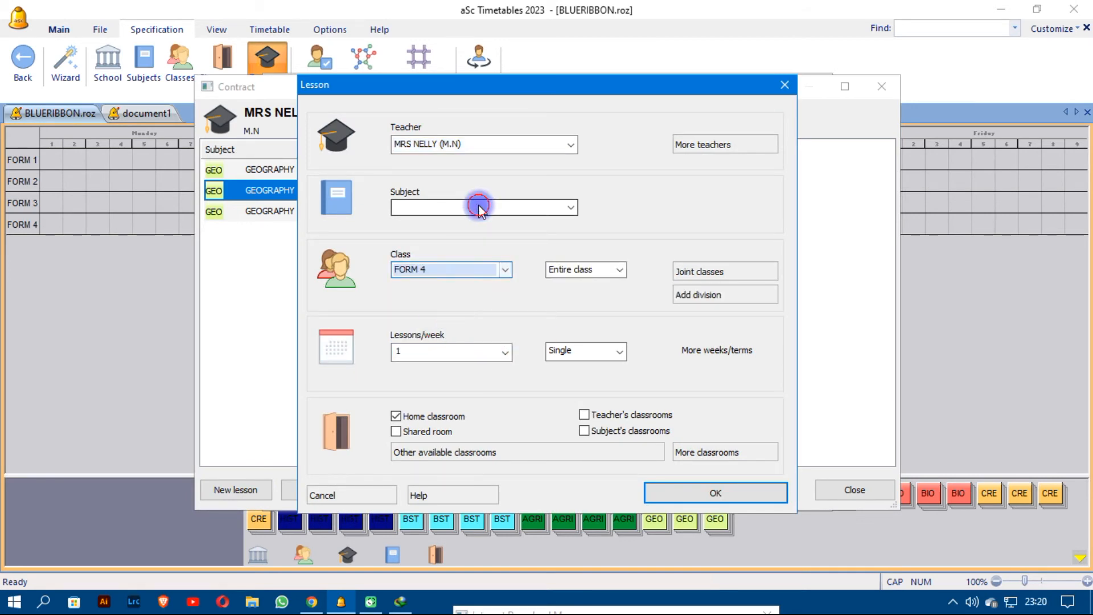
left_click(478, 206)
left_click(441, 340)
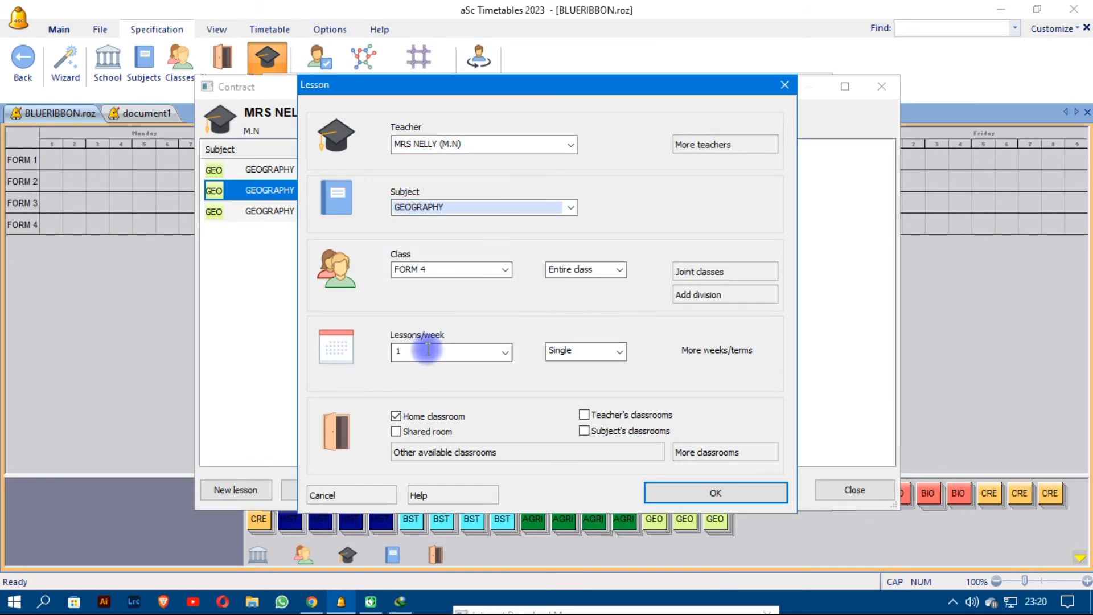
left_click(419, 349)
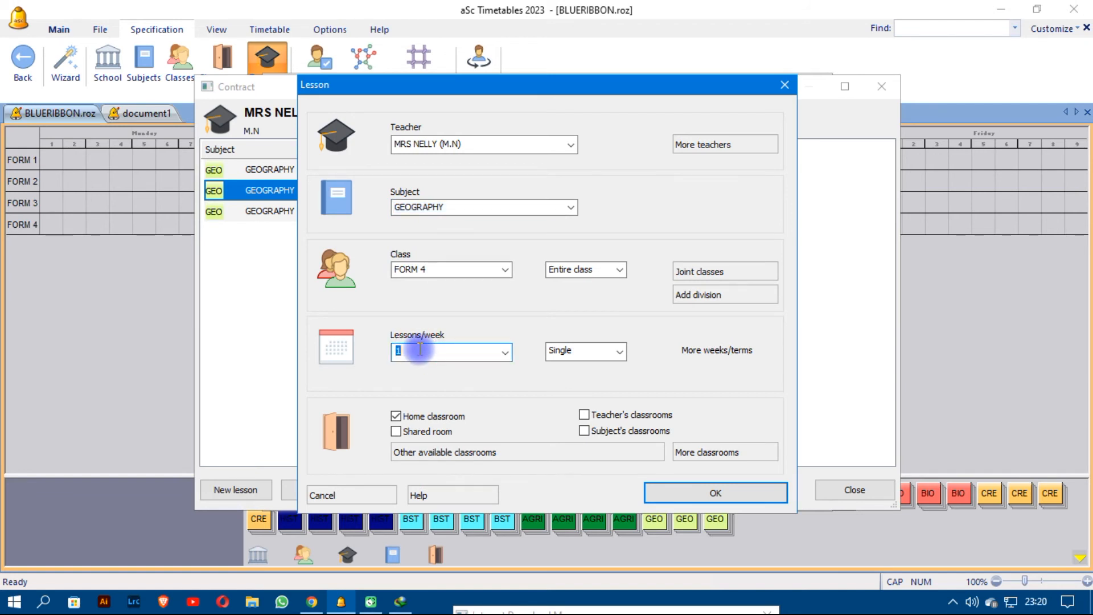
type("4")
left_click(673, 497)
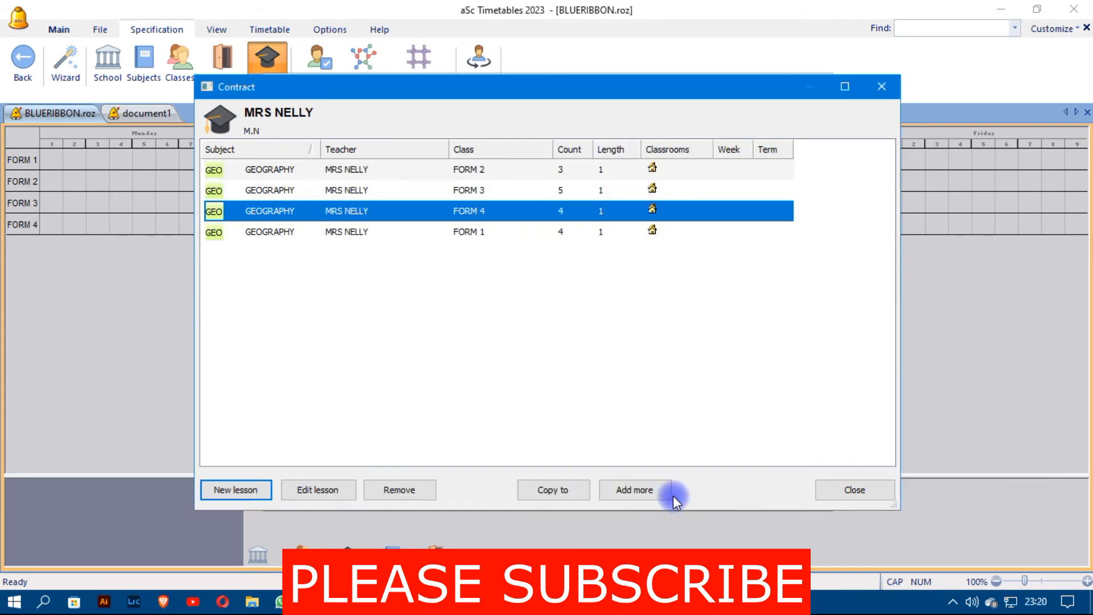
left_click(855, 490)
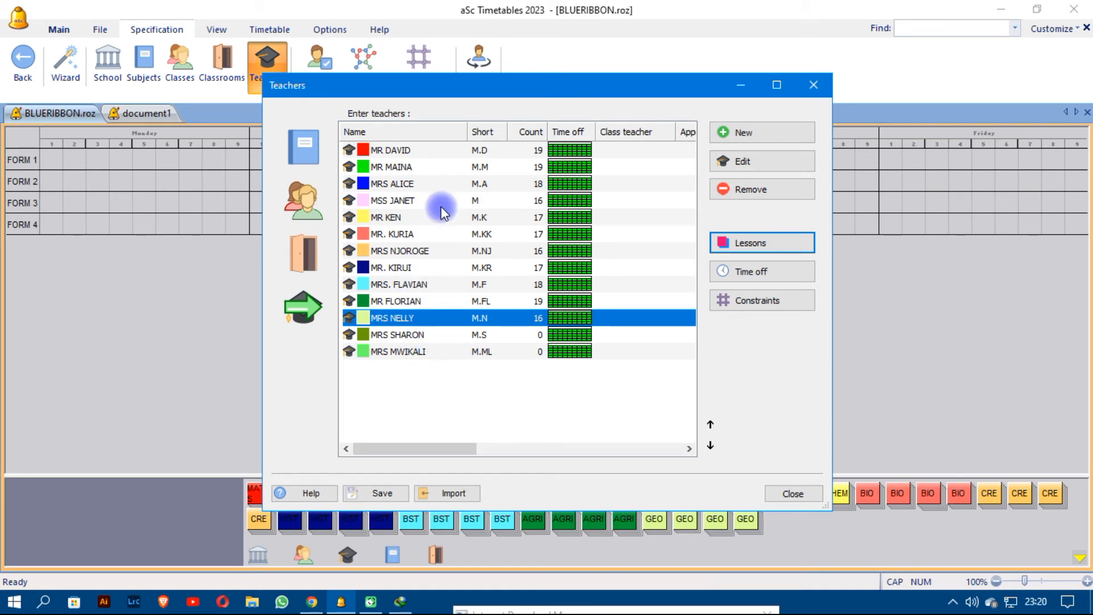
Remove the FORM 1 MATHEMATICS lesson from the contract of the first teacher in the list.
left_click(500, 151)
double_click(500, 152)
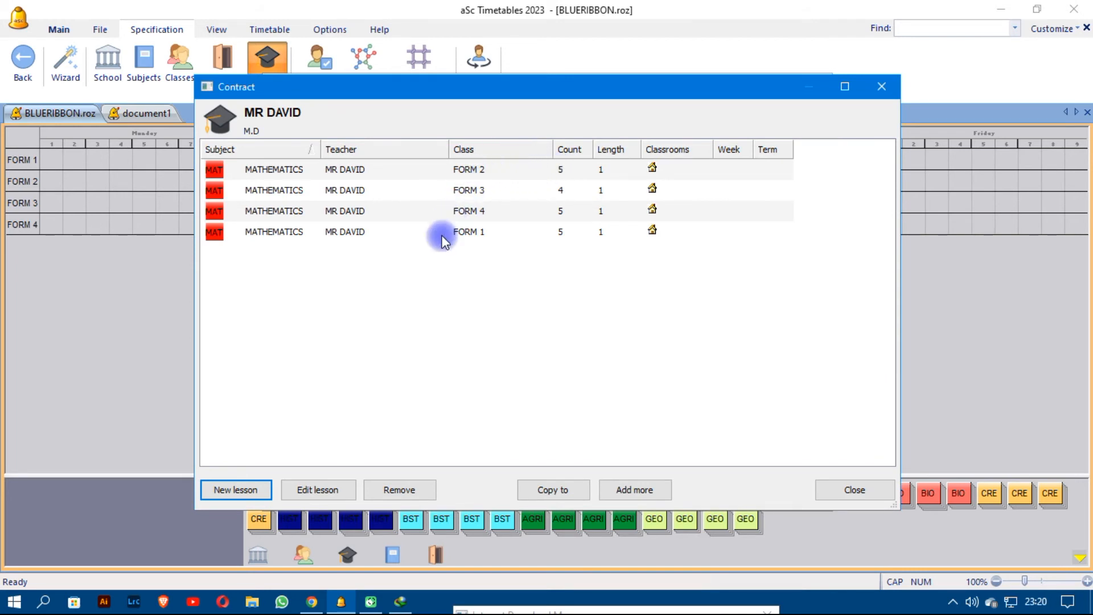
left_click(475, 233)
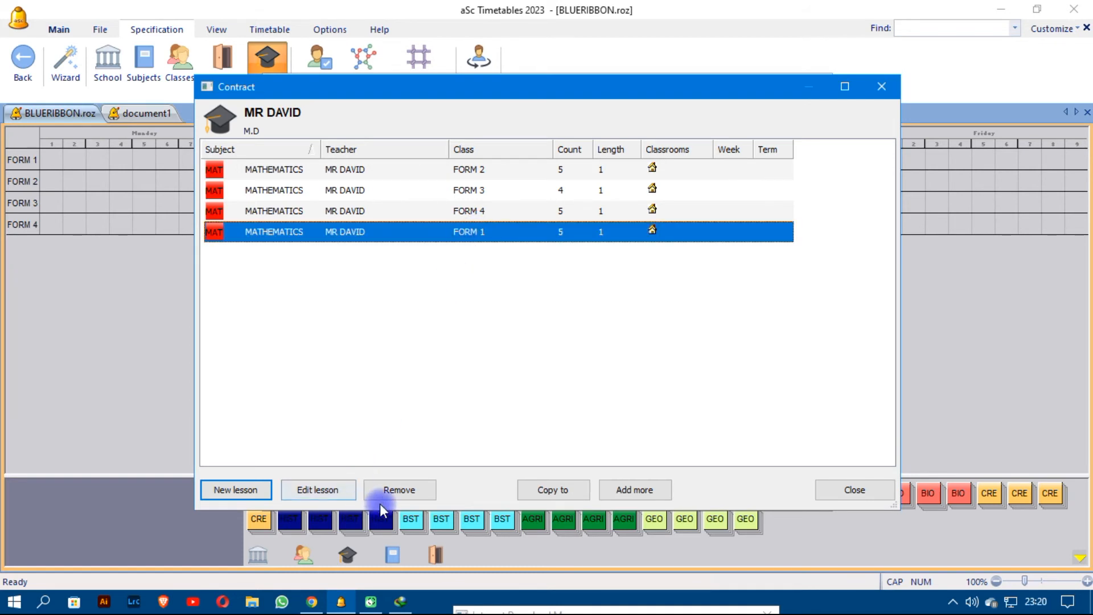
left_click(398, 489)
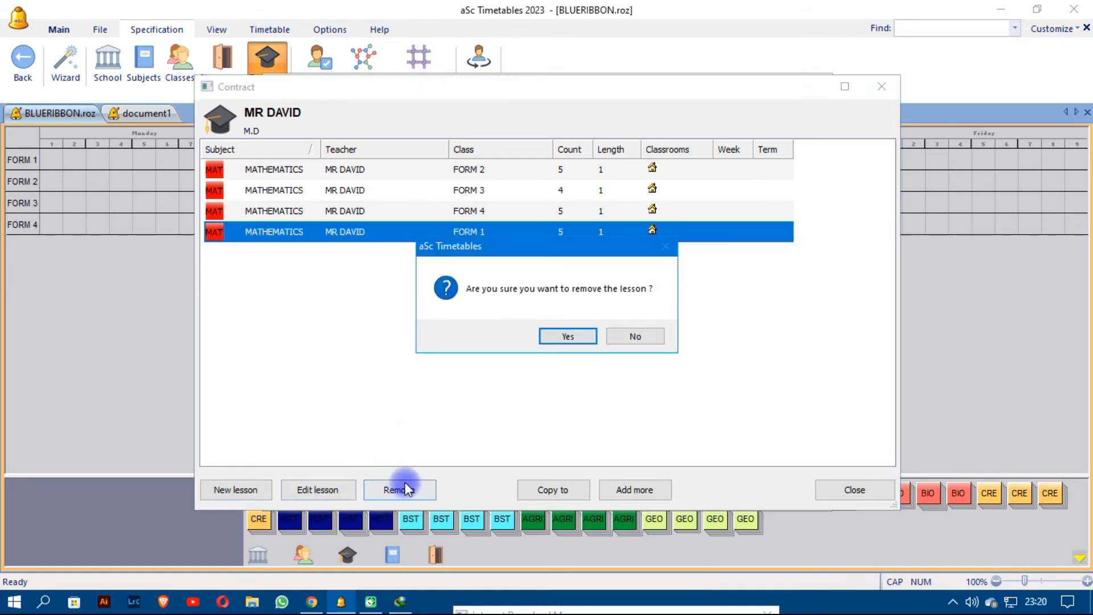
left_click(561, 337)
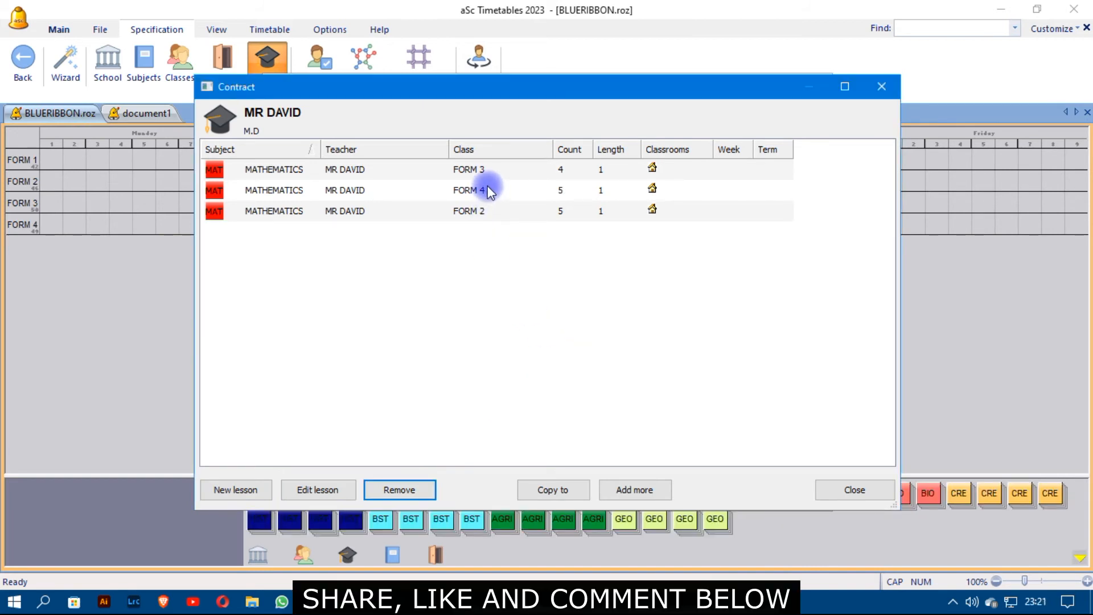
Remove the FORM 4 MATHEMATICS lesson from the first teacher's contract and close the contract.
left_click(486, 188)
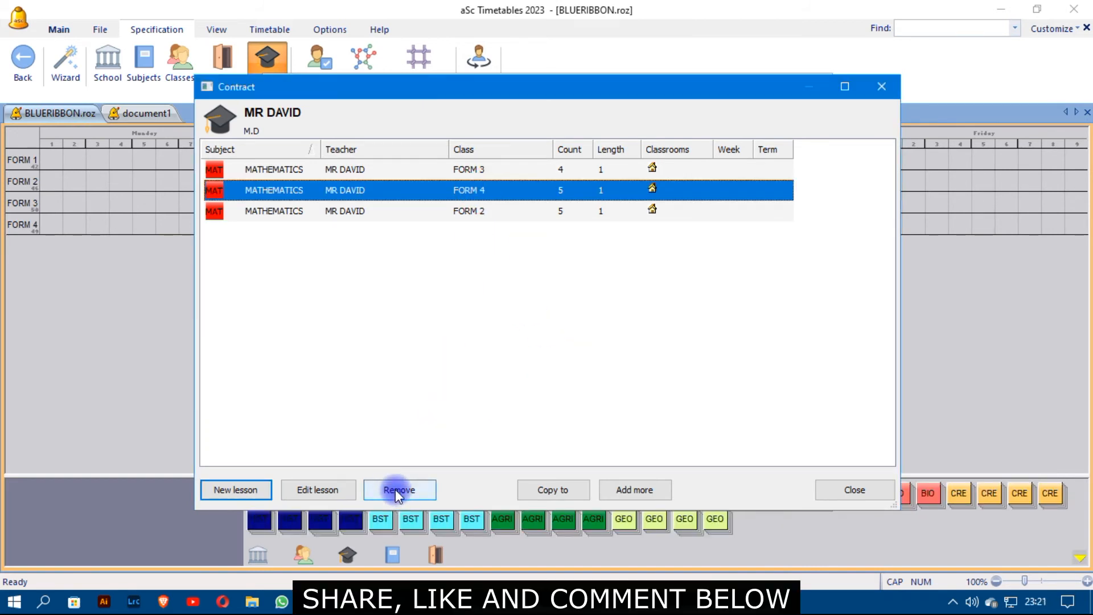
left_click(395, 490)
left_click(571, 333)
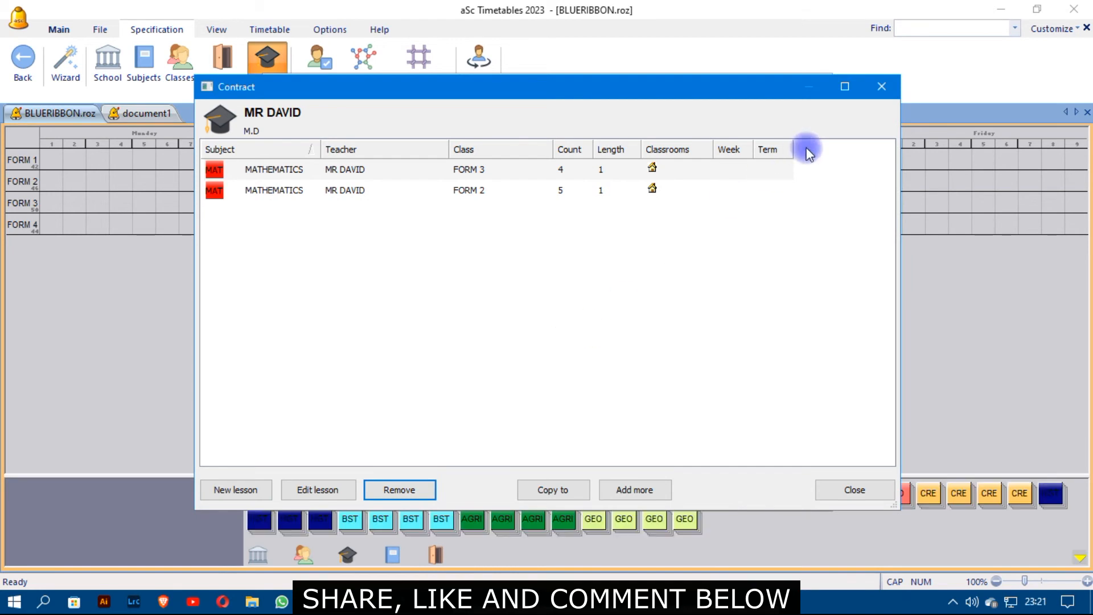
left_click(837, 490)
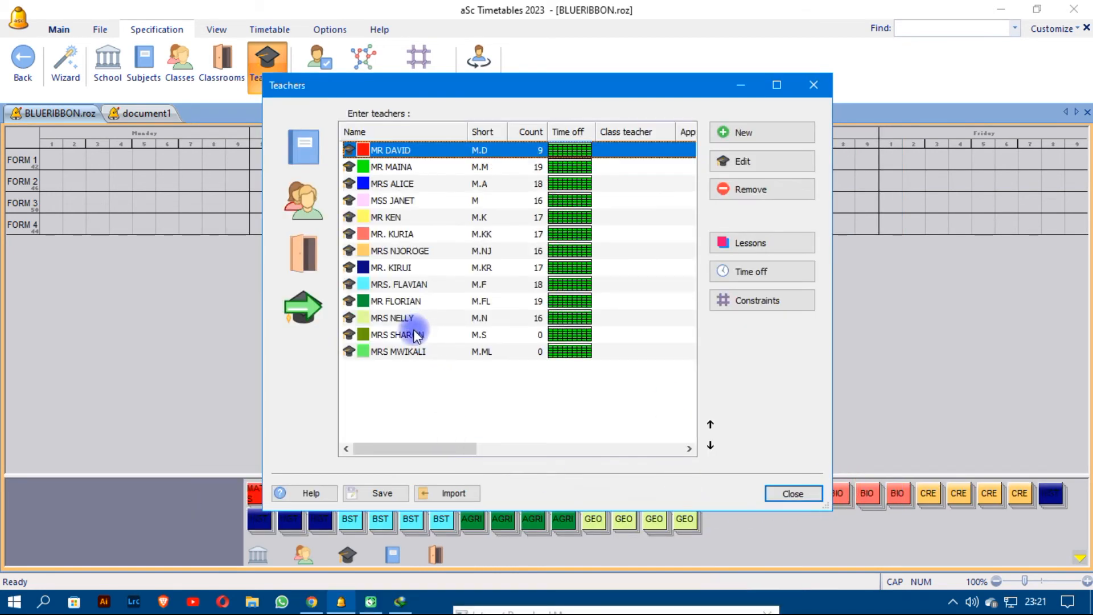
Add a MATHEMATICS lesson for FORM 1 with 5 lessons per week to the contract of the second-to-last teacher in the list.
left_click(413, 335)
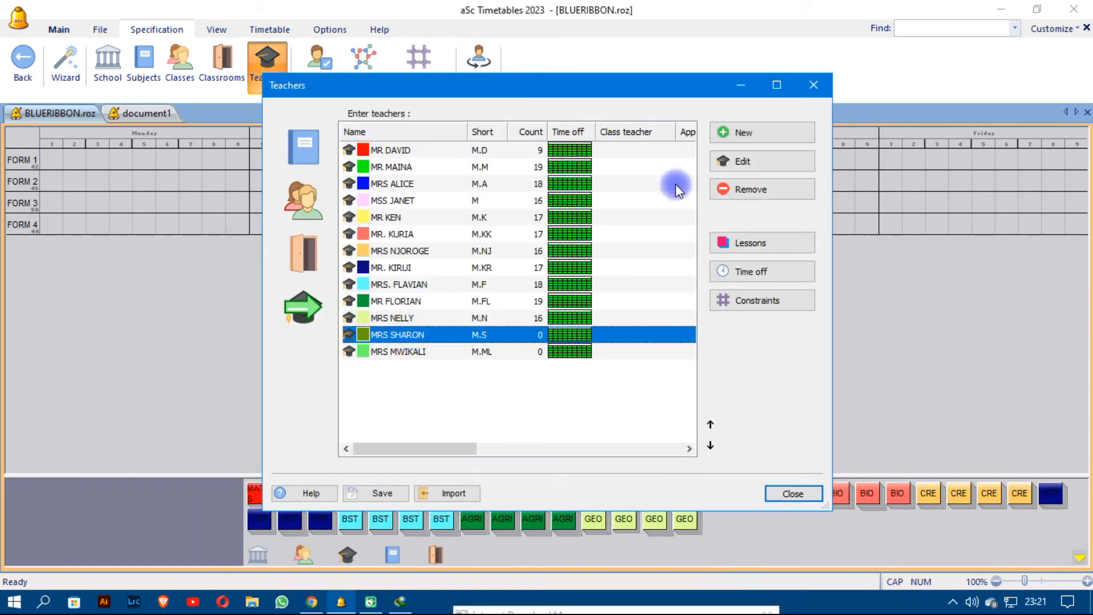
left_click(728, 242)
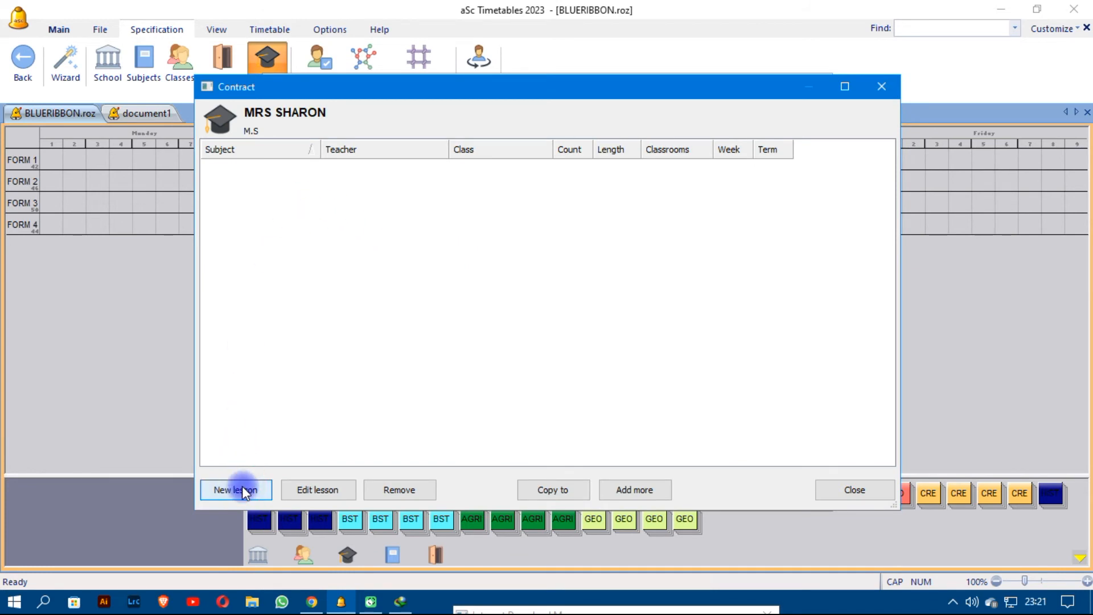
left_click(489, 210)
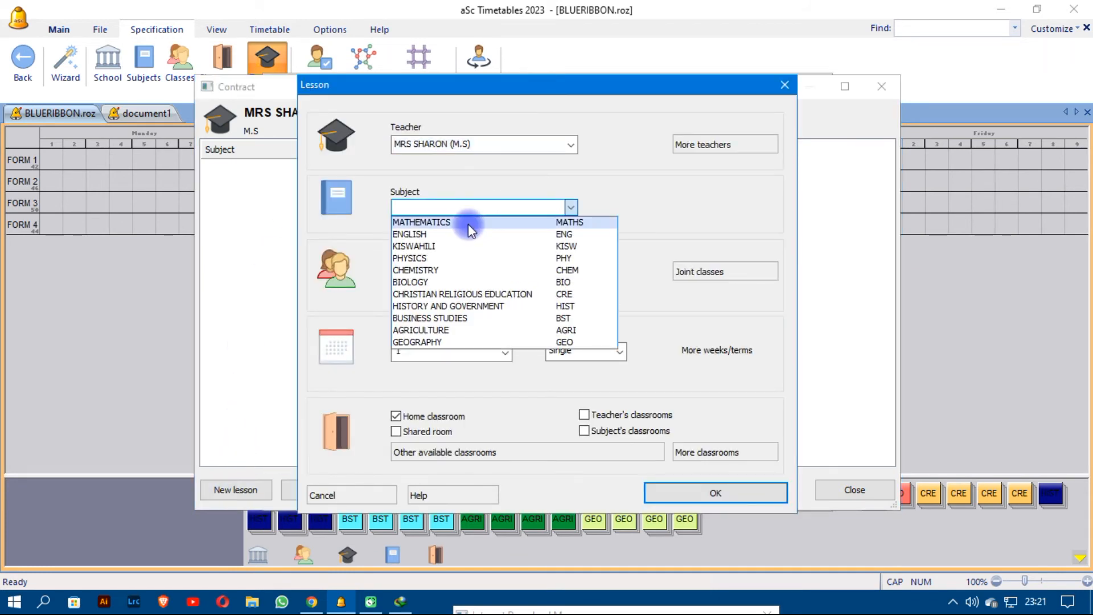
left_click(465, 223)
left_click(445, 270)
left_click(440, 283)
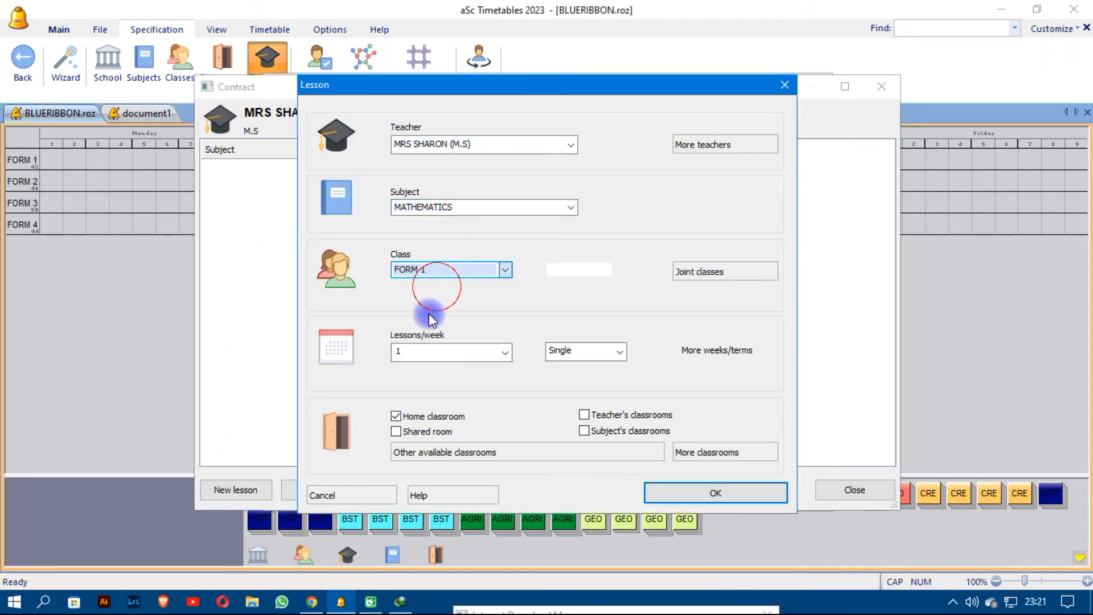
left_click(416, 361)
type("5")
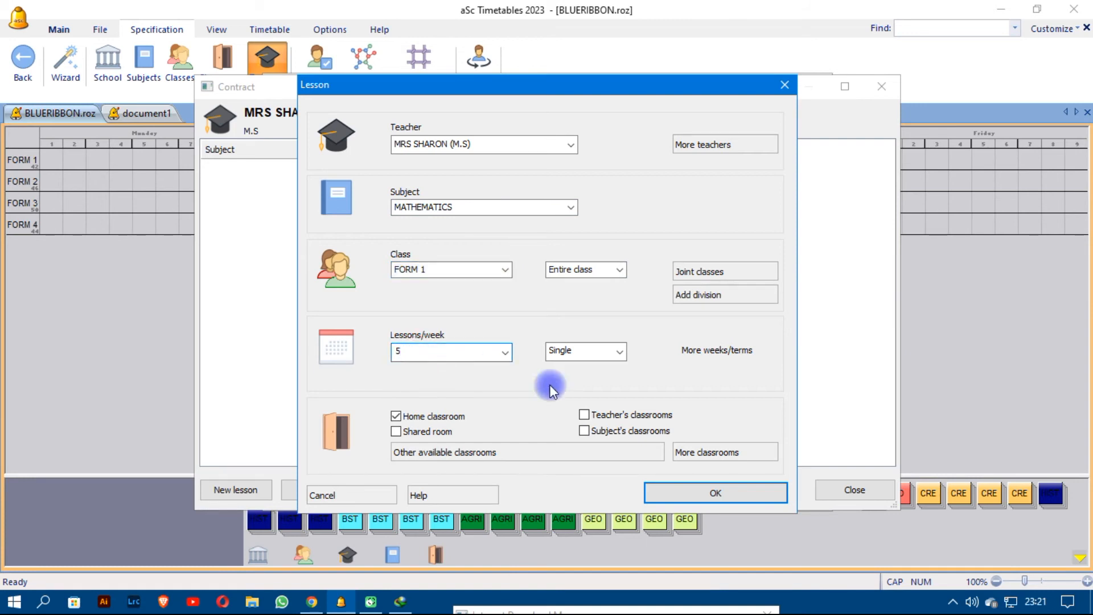
left_click(684, 491)
Add a MATHEMATICS lesson for FORM 4 with 5 lessons per week to the same teacher's contract and close the contract.
left_click(234, 489)
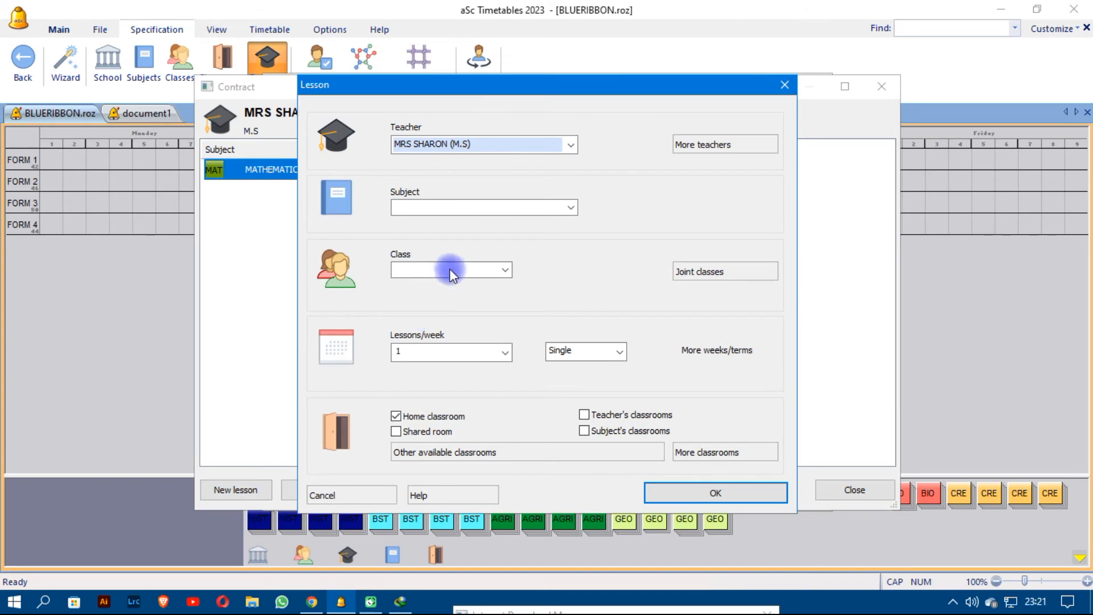
left_click(464, 207)
left_click(452, 228)
left_click(456, 272)
left_click(431, 322)
left_click(415, 353)
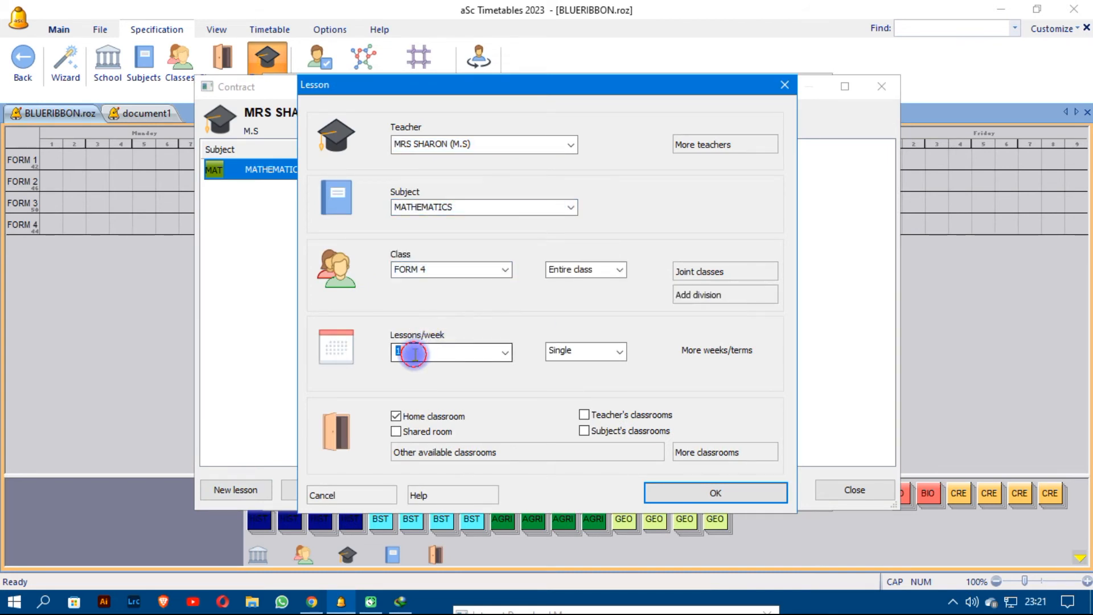
type("5")
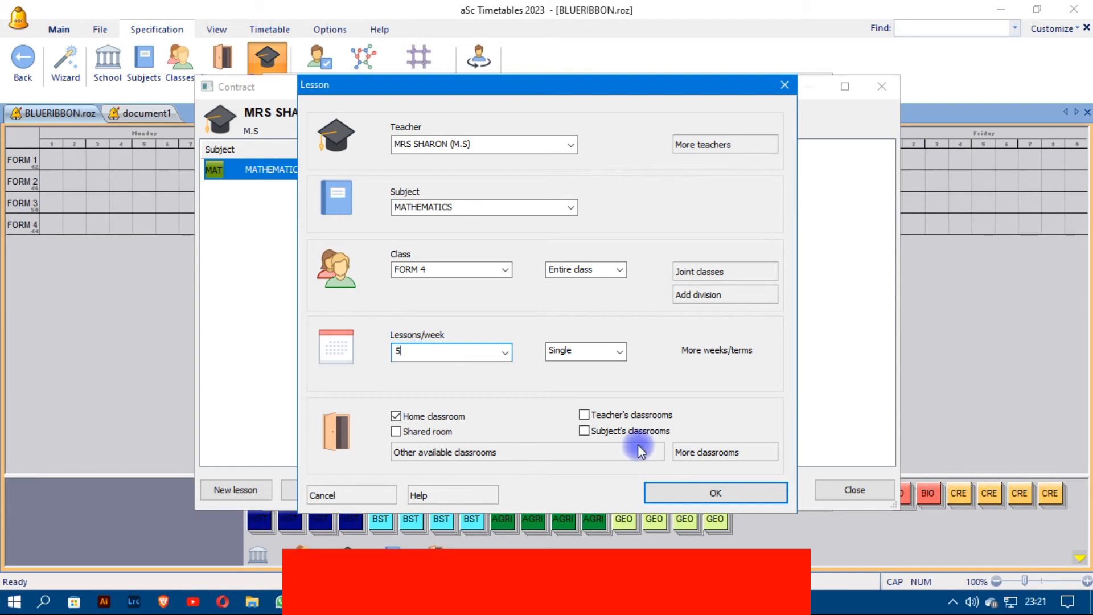
left_click(688, 491)
left_click(853, 491)
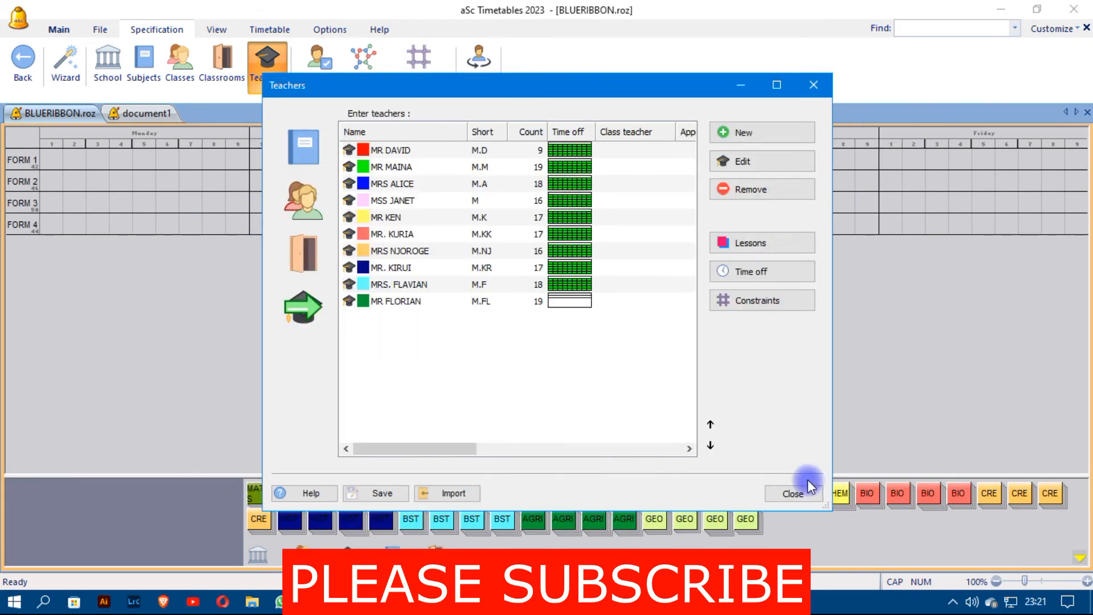
Remove the FORM 3 ENGLISH lesson from the contract of the second teacher in the list and close the contract.
double_click(529, 168)
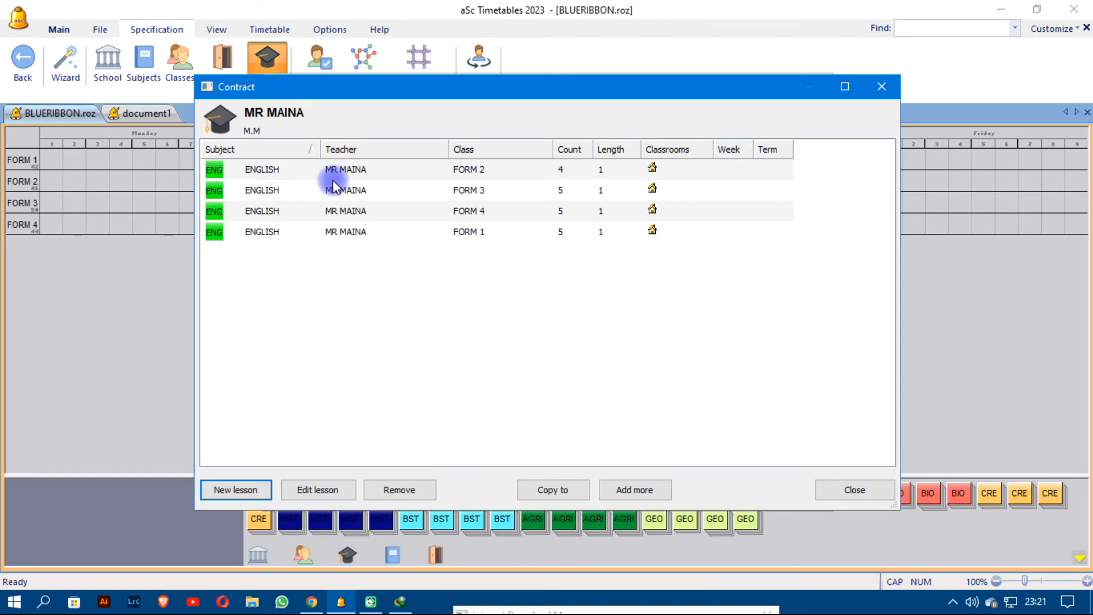
left_click(480, 192)
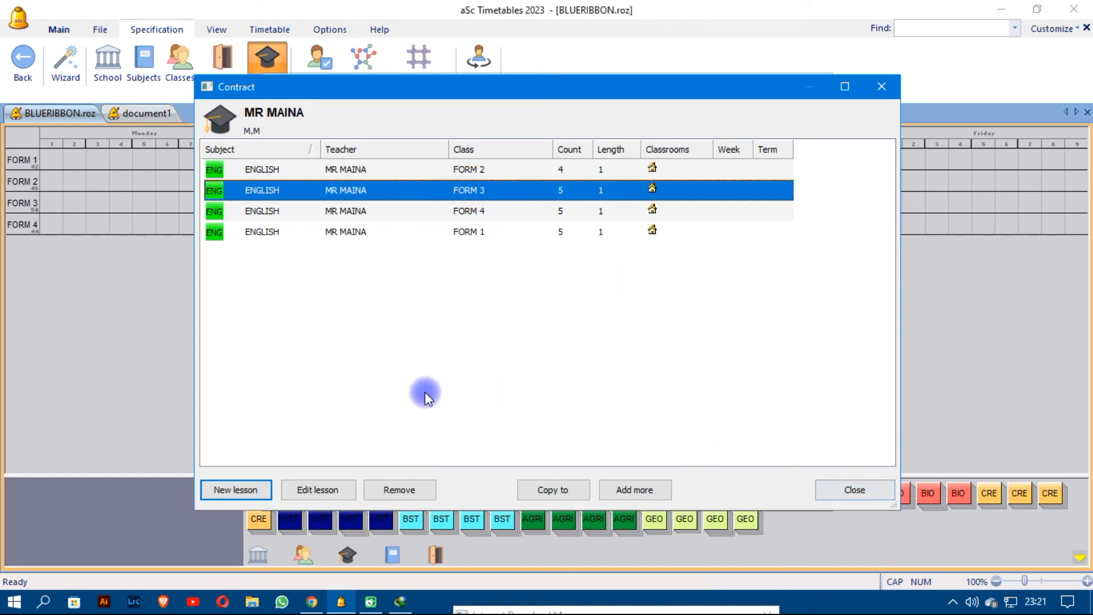
left_click(393, 489)
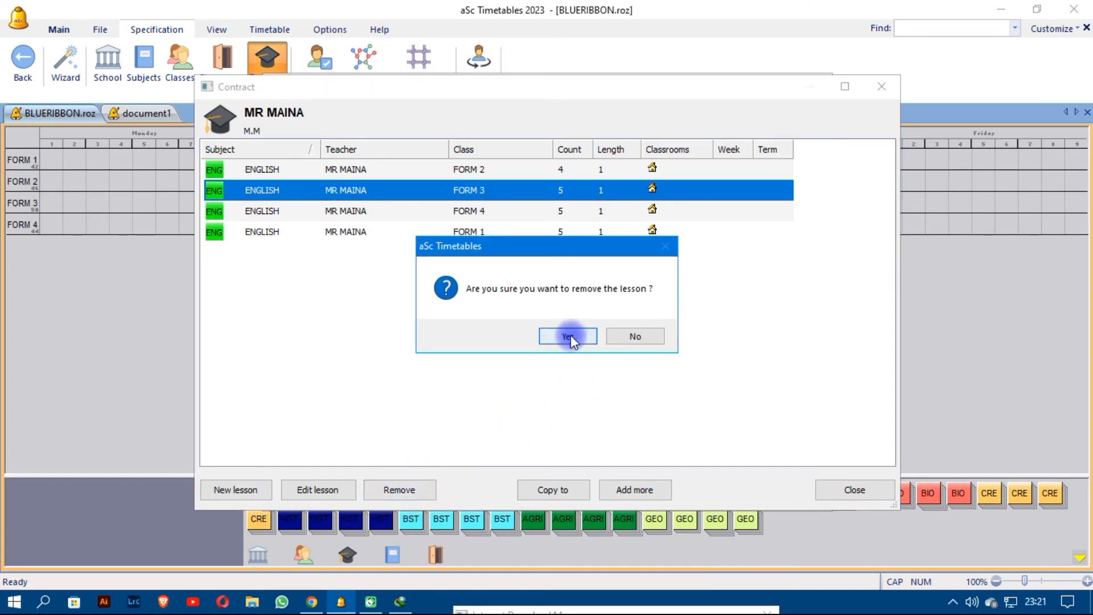
left_click(569, 336)
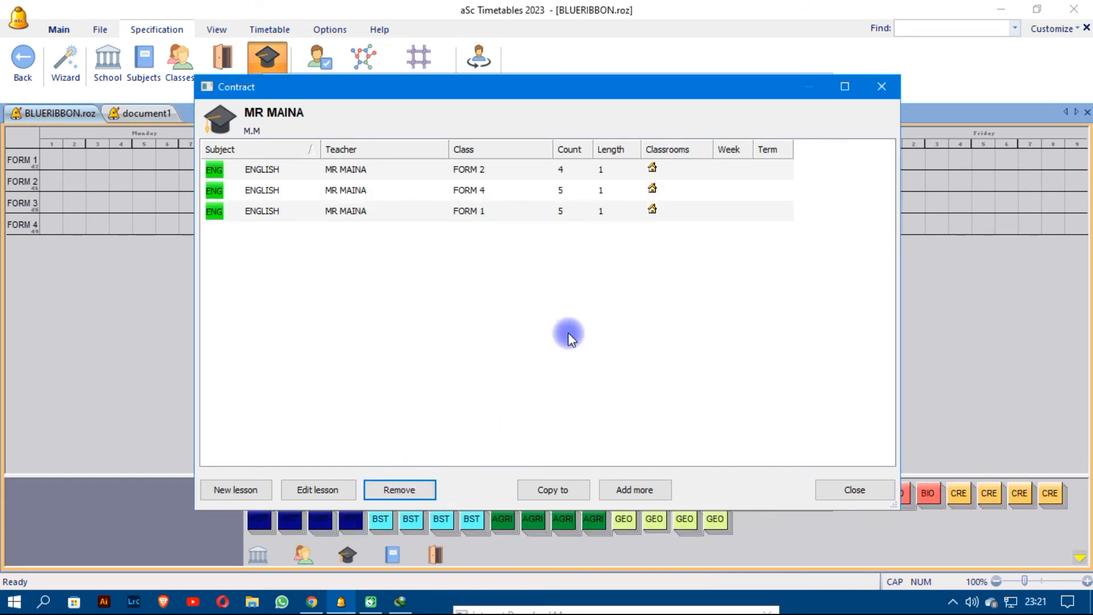
left_click(880, 483)
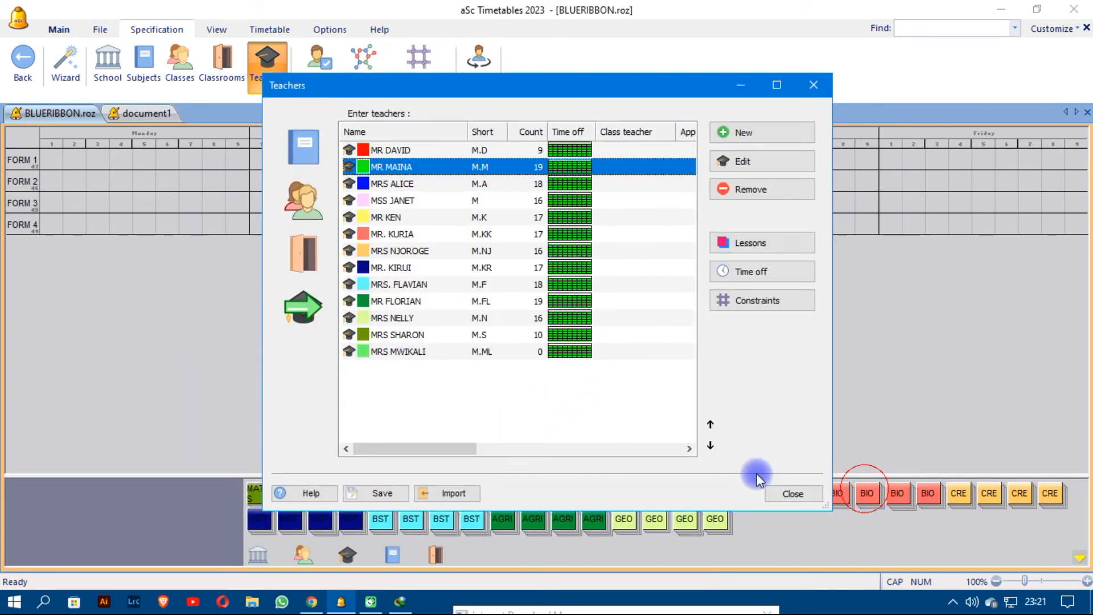
Add an ENGLISH lesson for FORM 3 with 6 lessons per week to the last teacher's contract and close the contract.
left_click(405, 351)
left_click(732, 241)
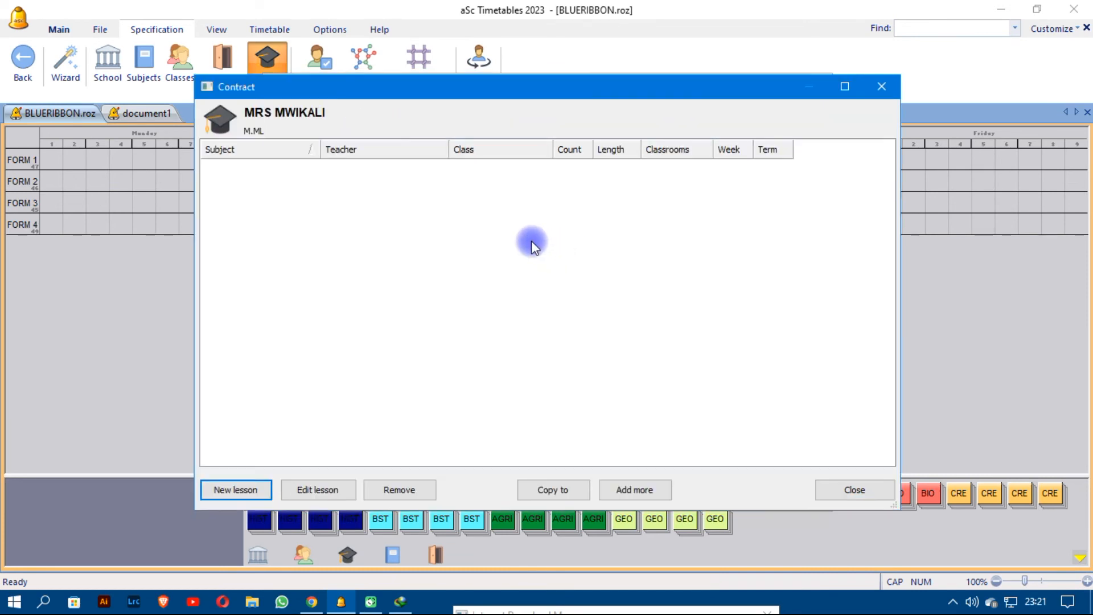
left_click(248, 483)
left_click(494, 210)
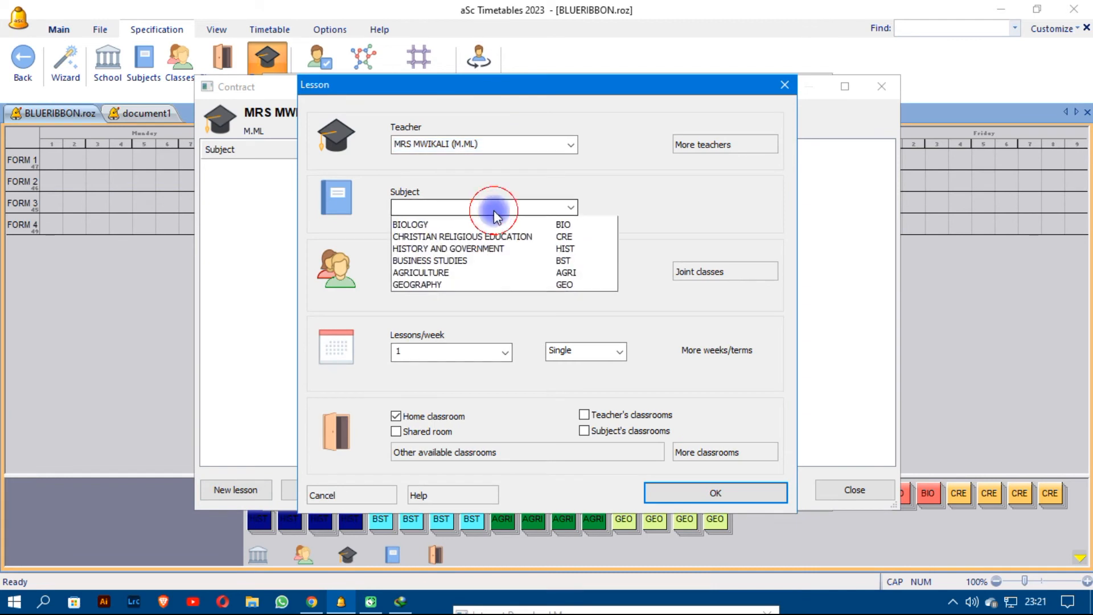
left_click(448, 235)
left_click(443, 273)
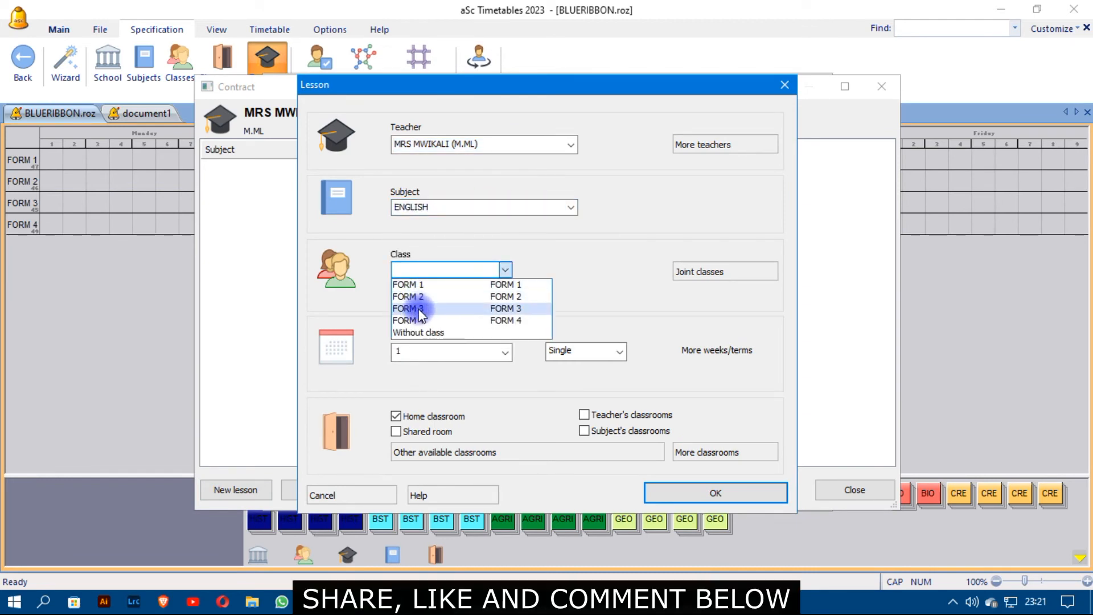
left_click(420, 309)
left_click(432, 354)
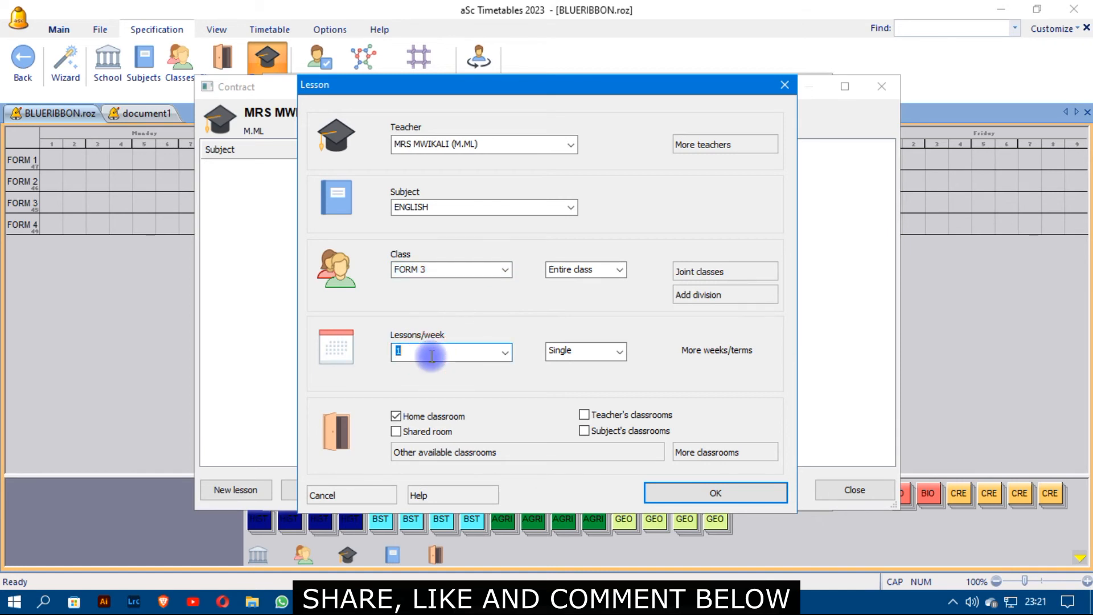
type("6")
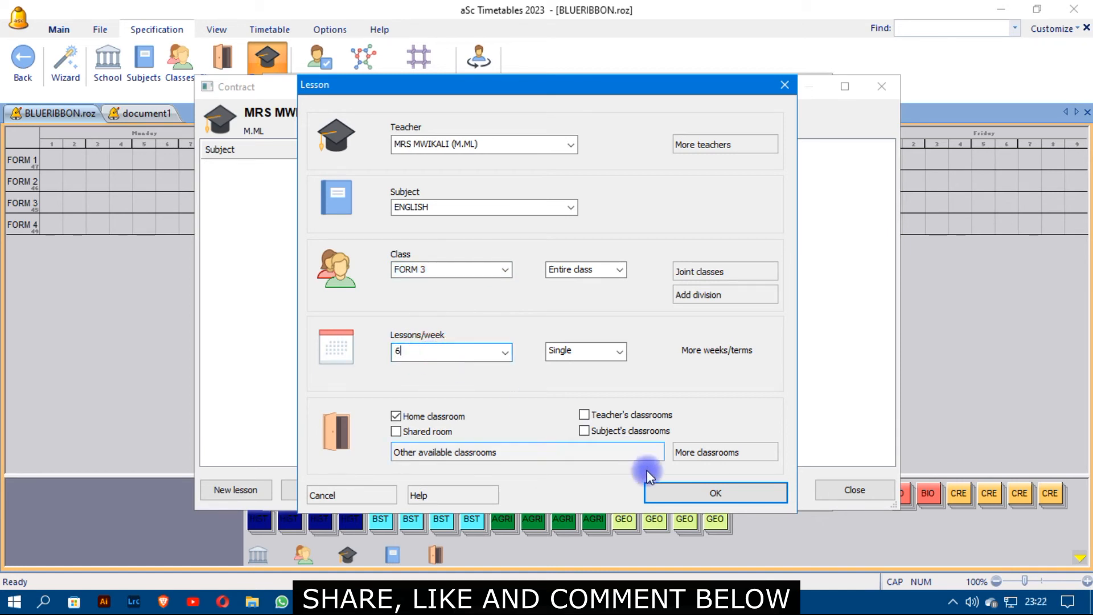
left_click(669, 491)
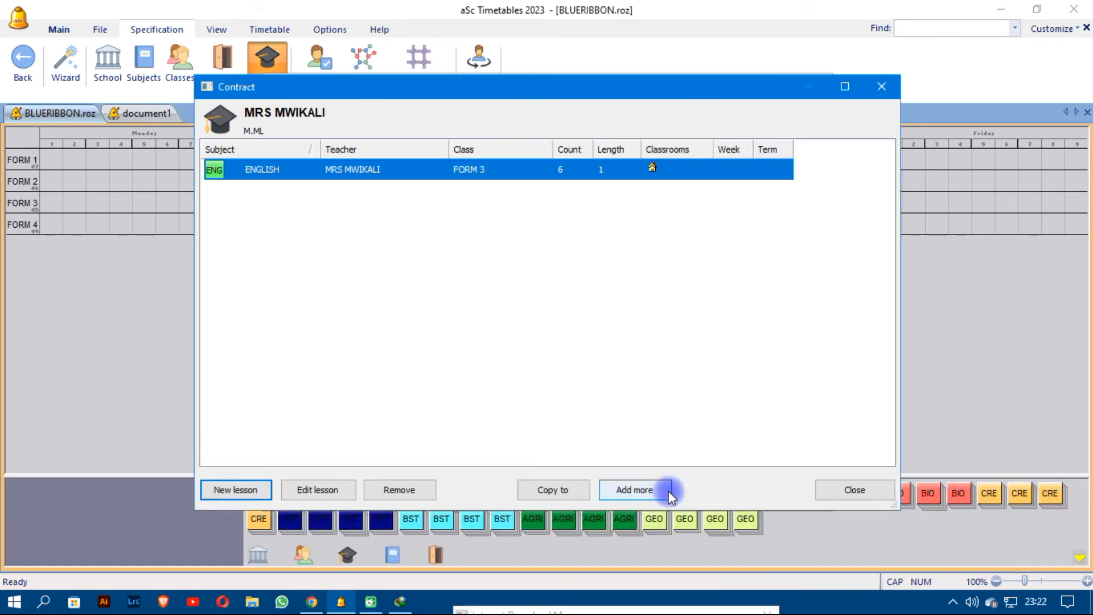
left_click(837, 489)
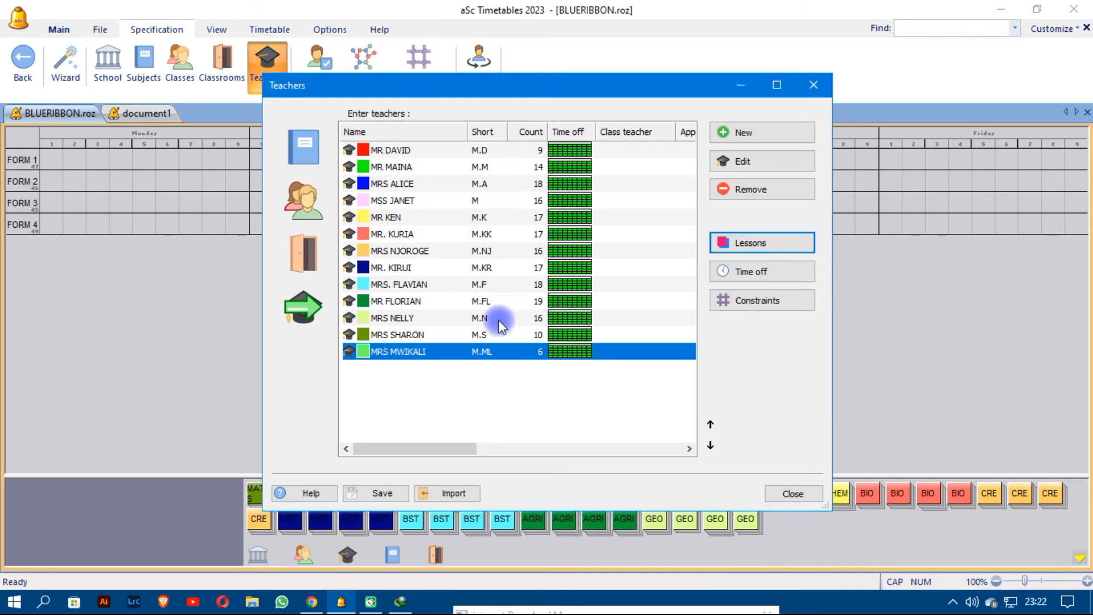
Remove the FORM 4 AGRICULTURE lesson from the contract of the AGRICULTURE teacher and close the contract.
double_click(484, 302)
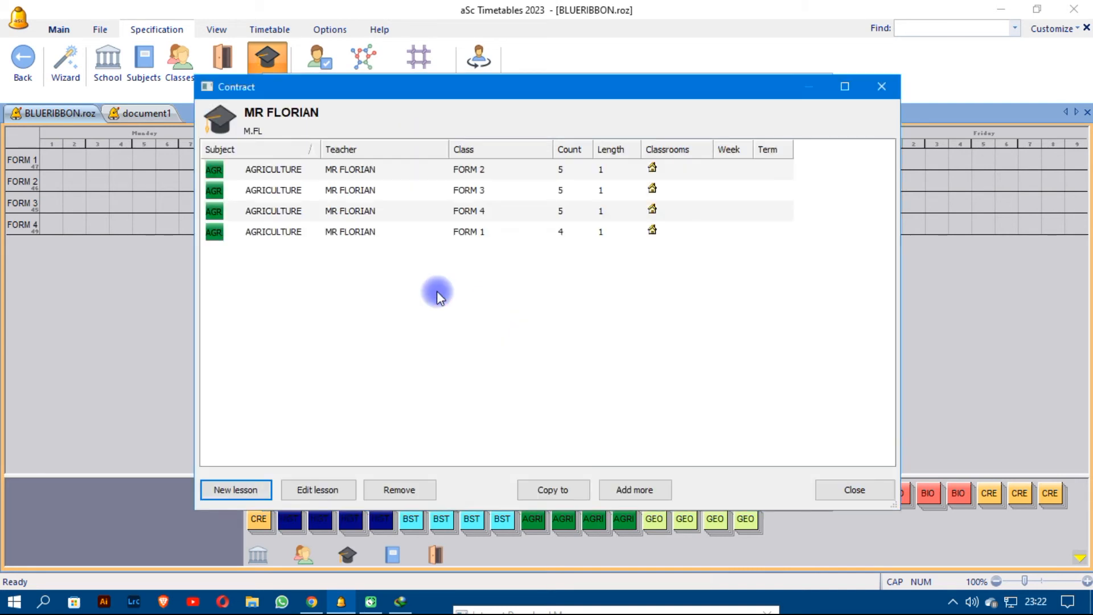
left_click(524, 210)
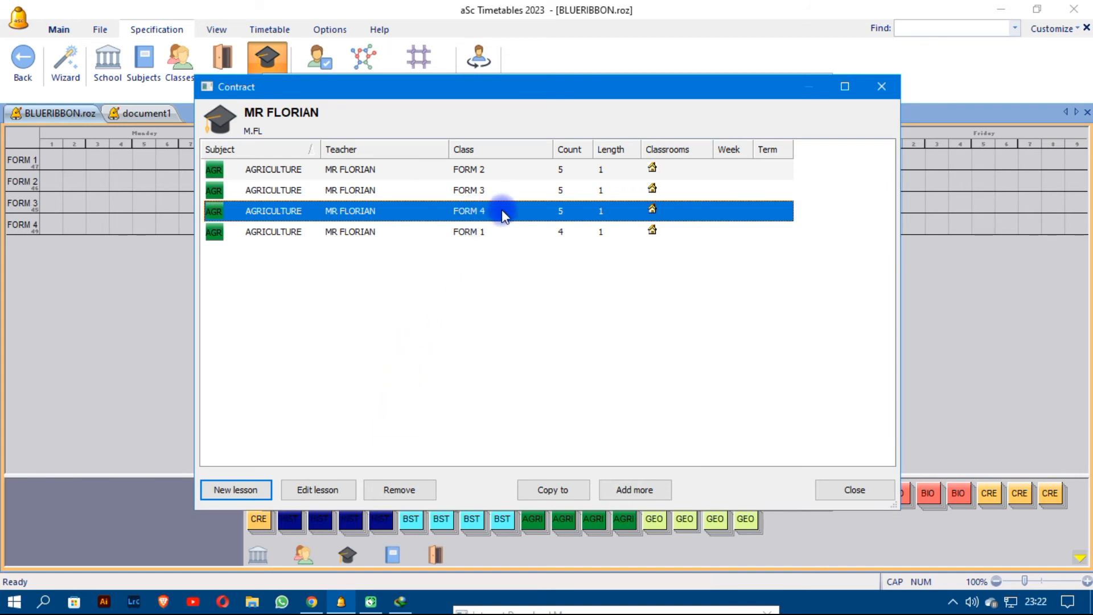
left_click(400, 490)
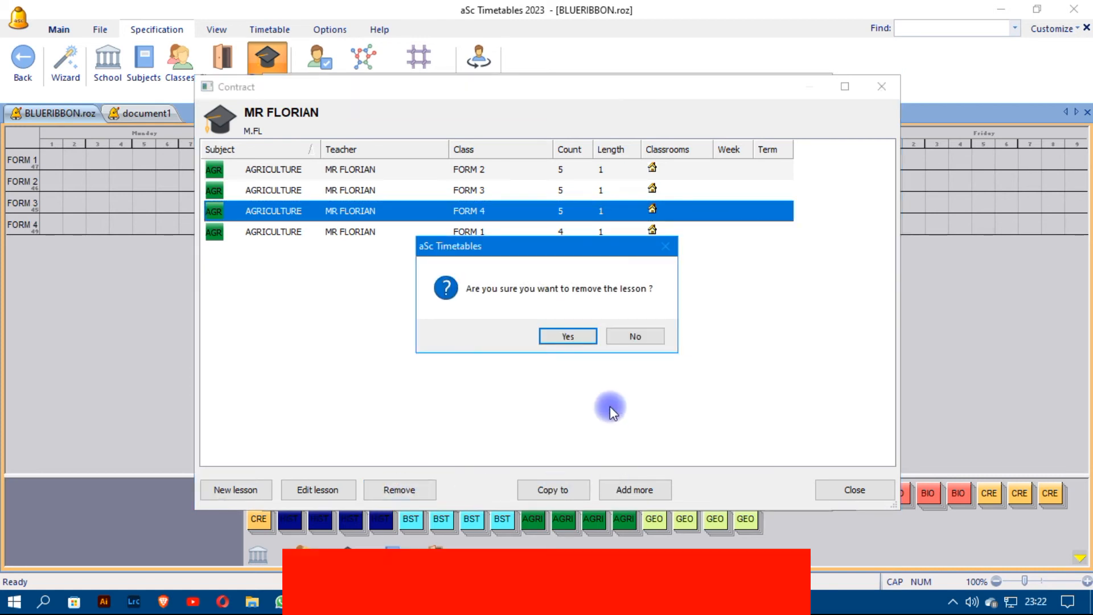
left_click(575, 337)
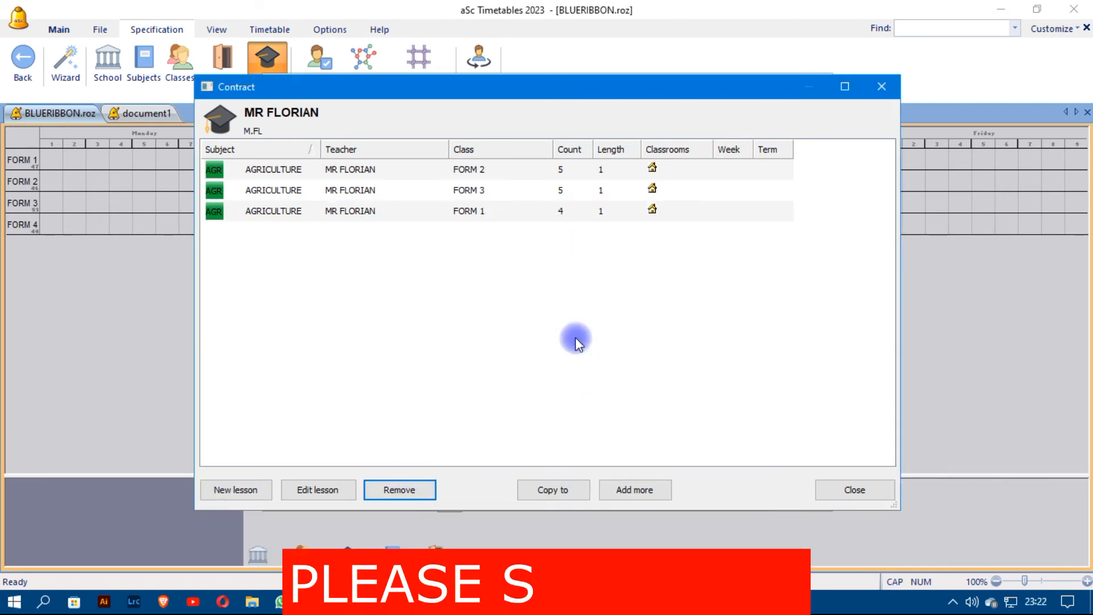
left_click(881, 87)
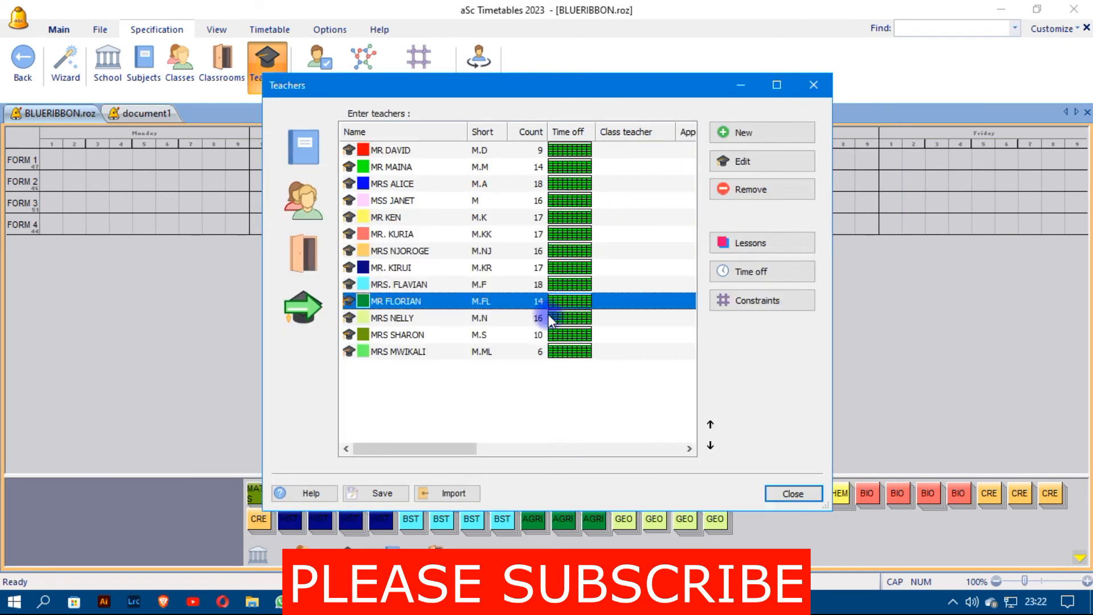
left_click(487, 352)
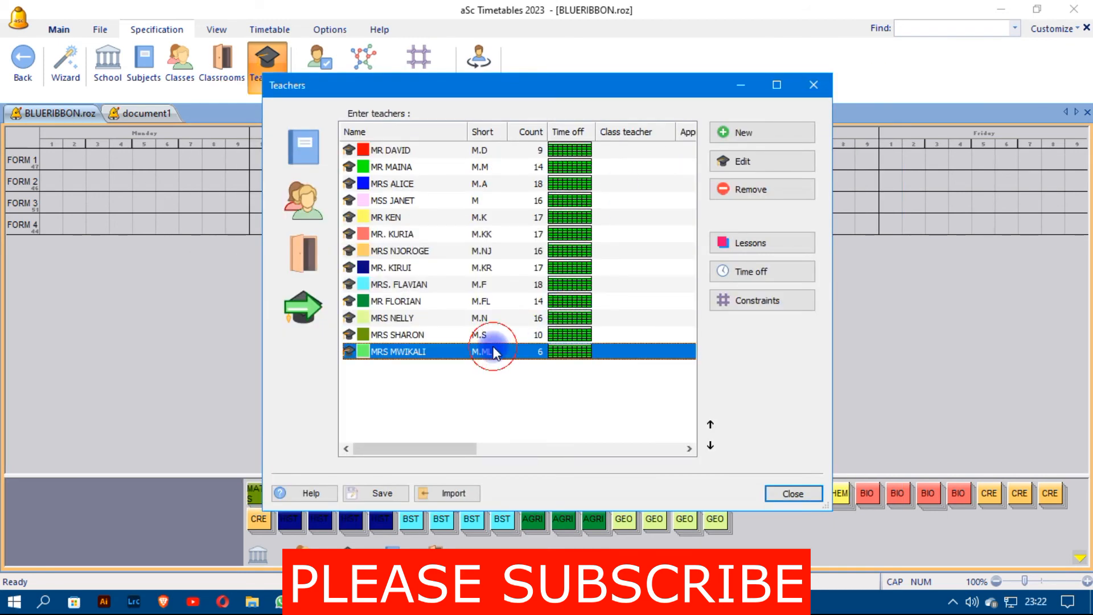
left_click(751, 242)
left_click(249, 489)
left_click(455, 207)
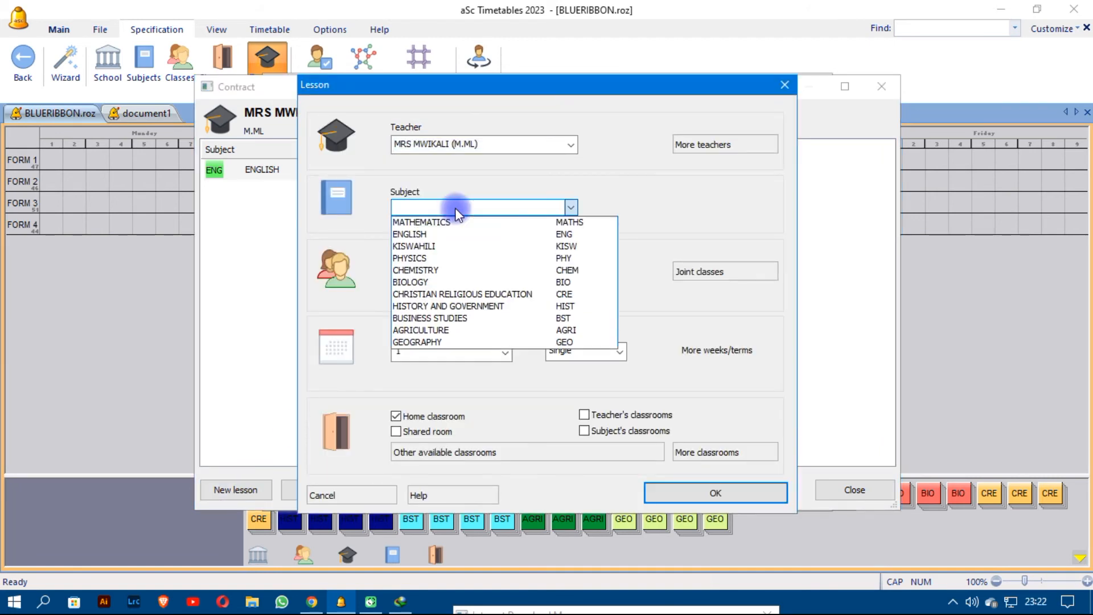
left_click(424, 334)
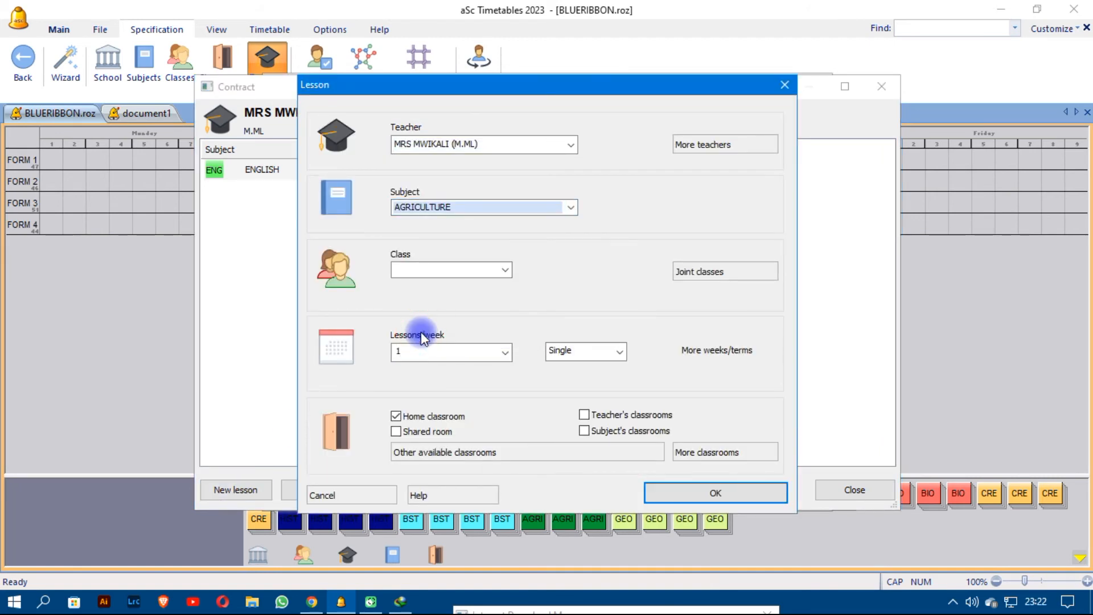
left_click(463, 262)
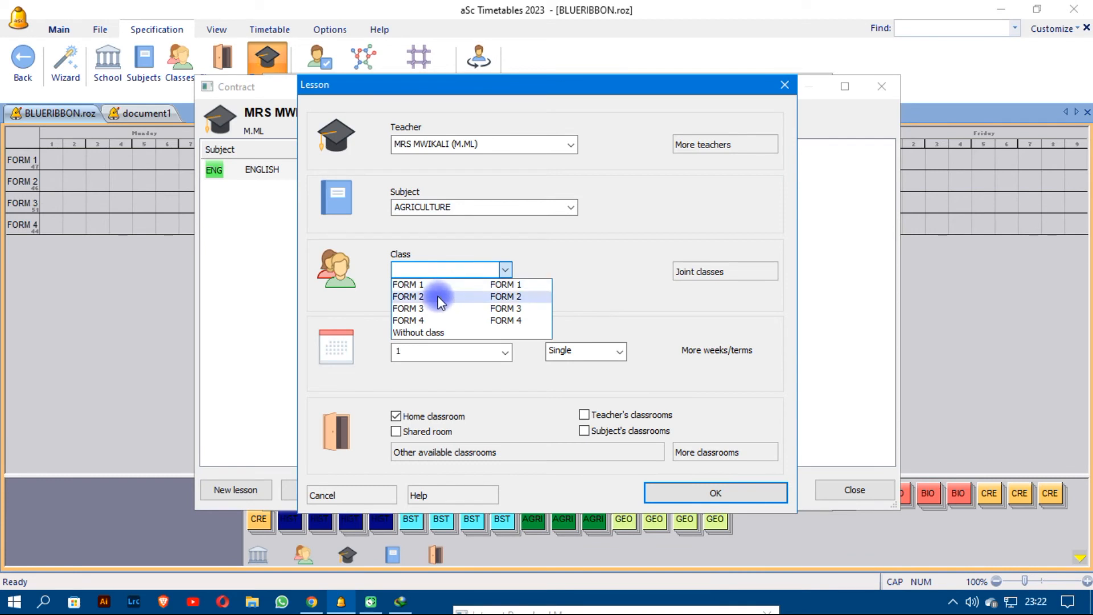
left_click(776, 87)
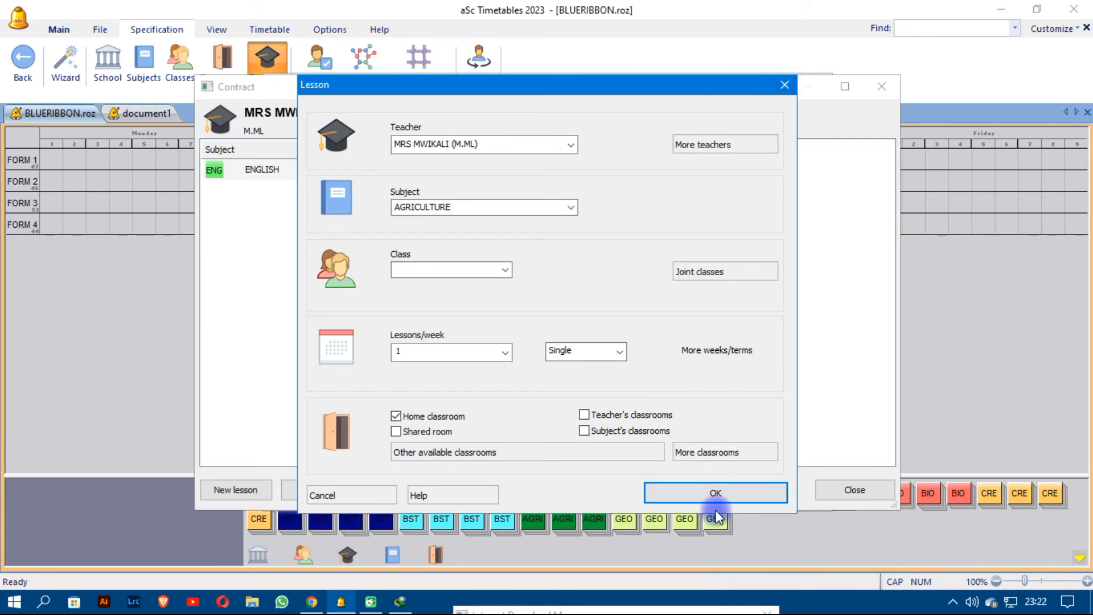
left_click(719, 493)
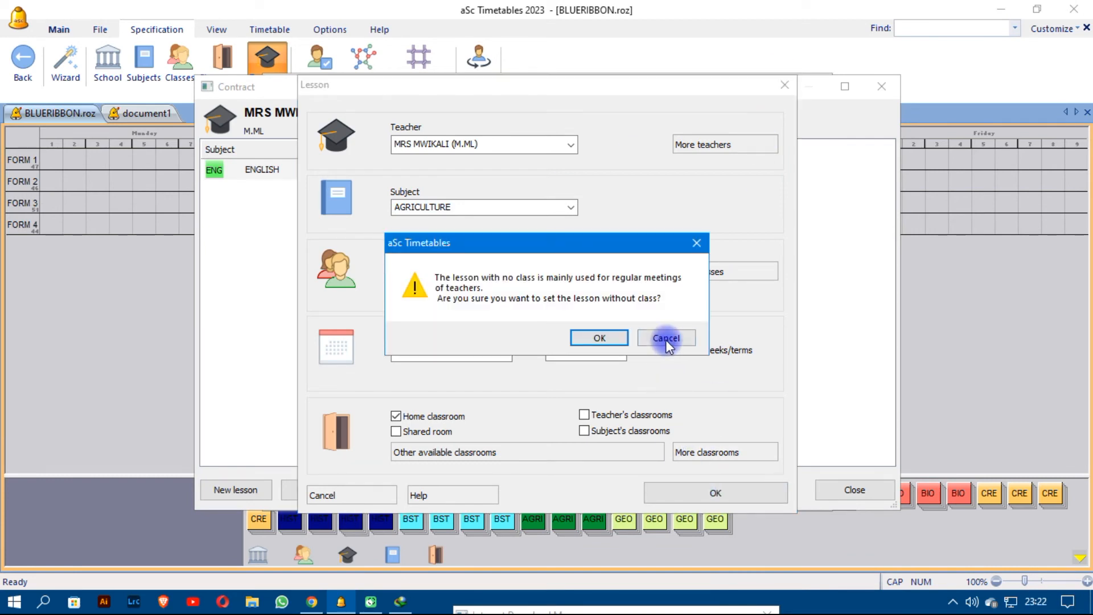
left_click(665, 338)
left_click(785, 86)
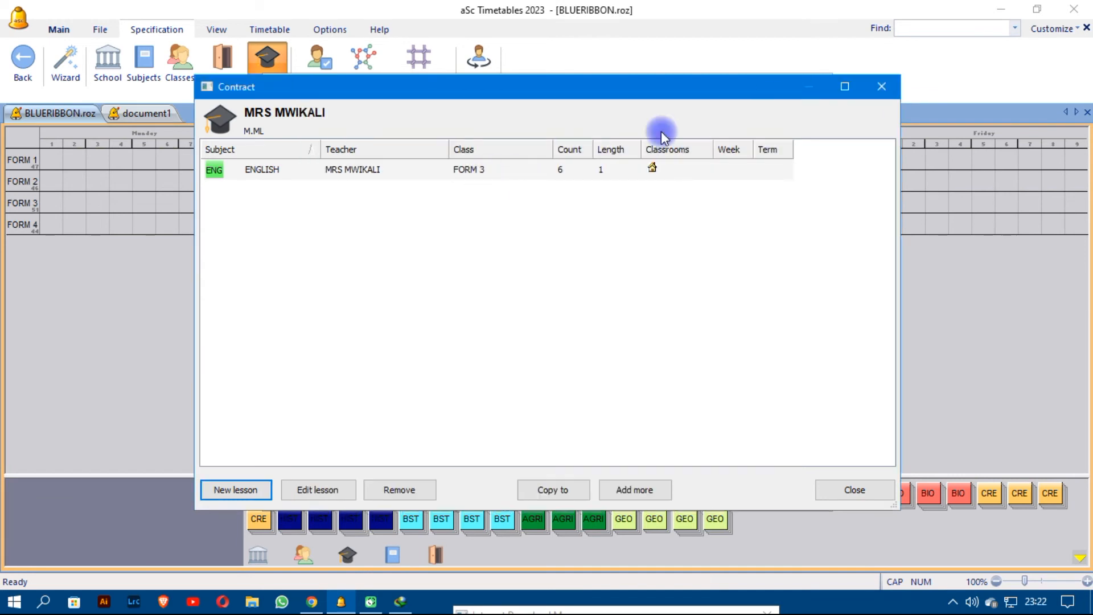
left_click(888, 88)
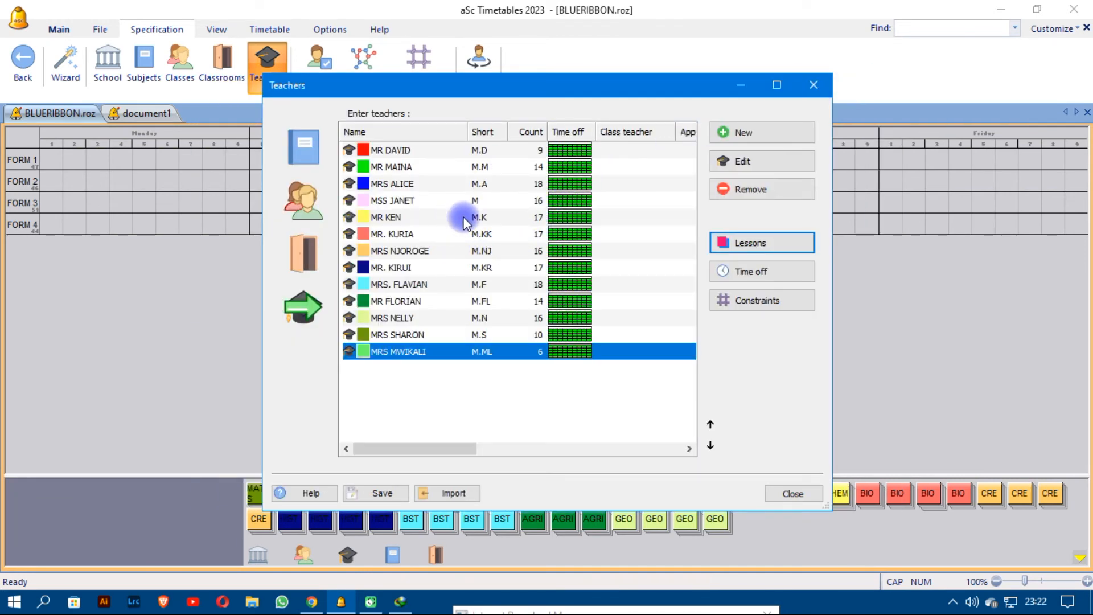
Review the lessons in the contracts of the PHYSICS, BIOLOGY and CHRISTIAN RELIGIOUS EDUCATION teachers.
left_click(479, 204)
double_click(478, 204)
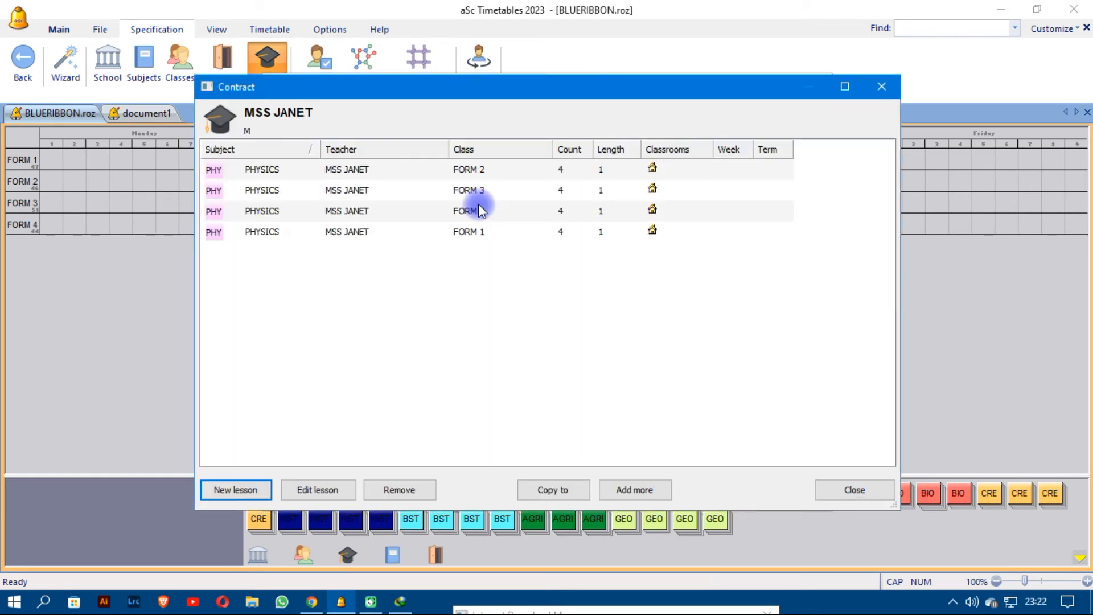
left_click(881, 89)
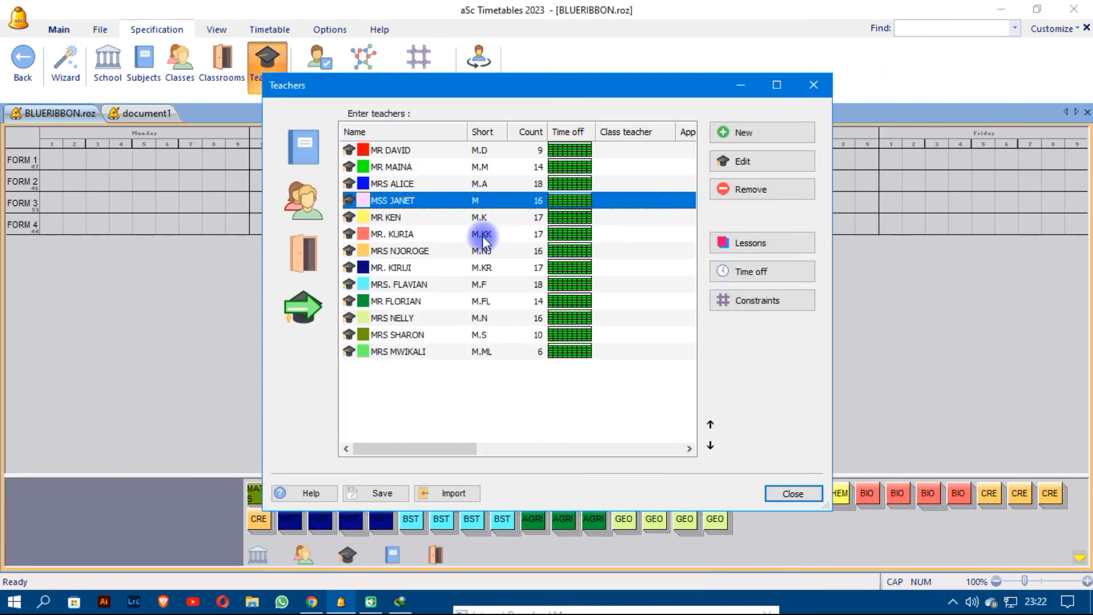
double_click(483, 234)
left_click(882, 86)
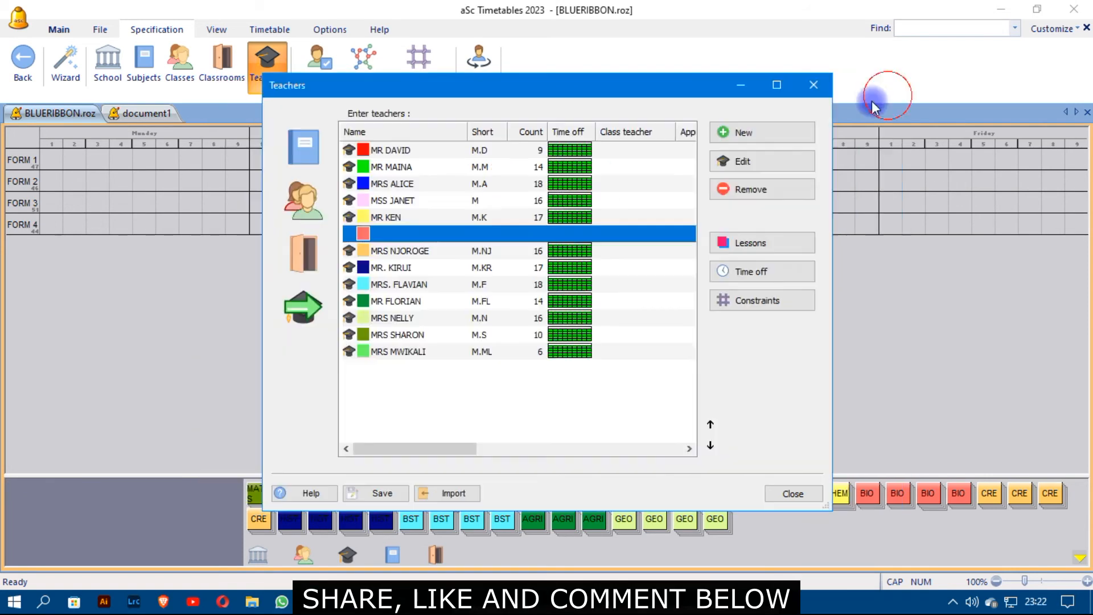
left_click(487, 254)
double_click(487, 253)
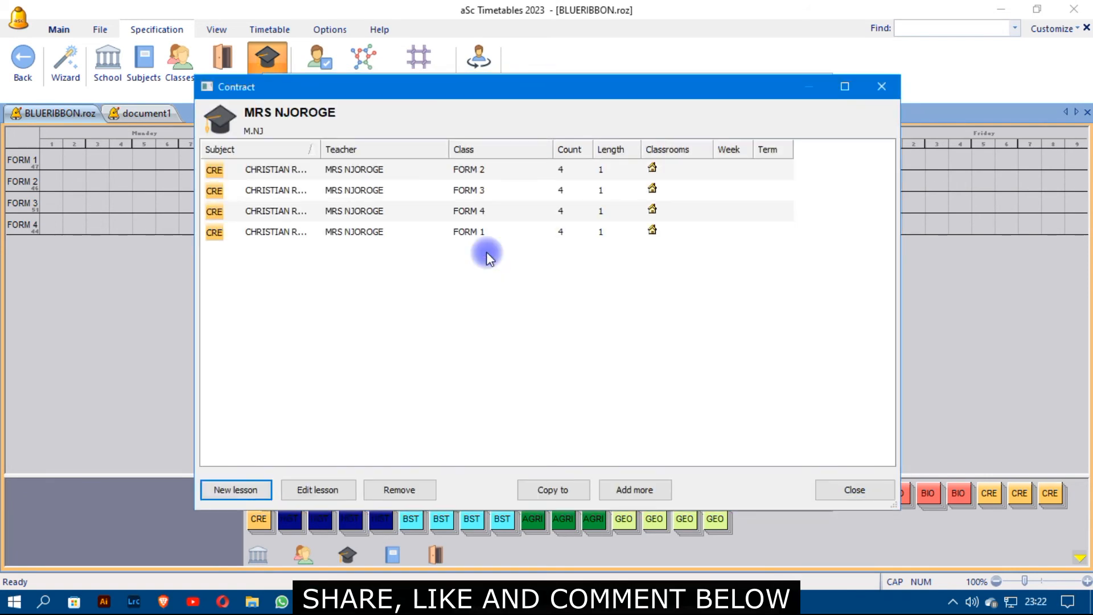
left_click(845, 87)
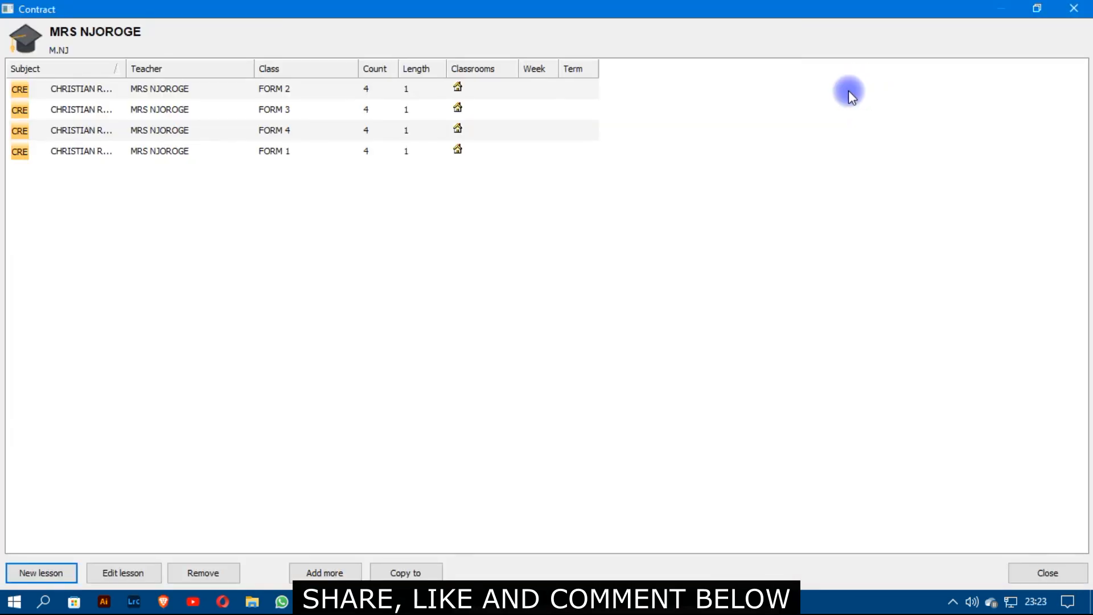
left_click(1037, 9)
left_click(883, 87)
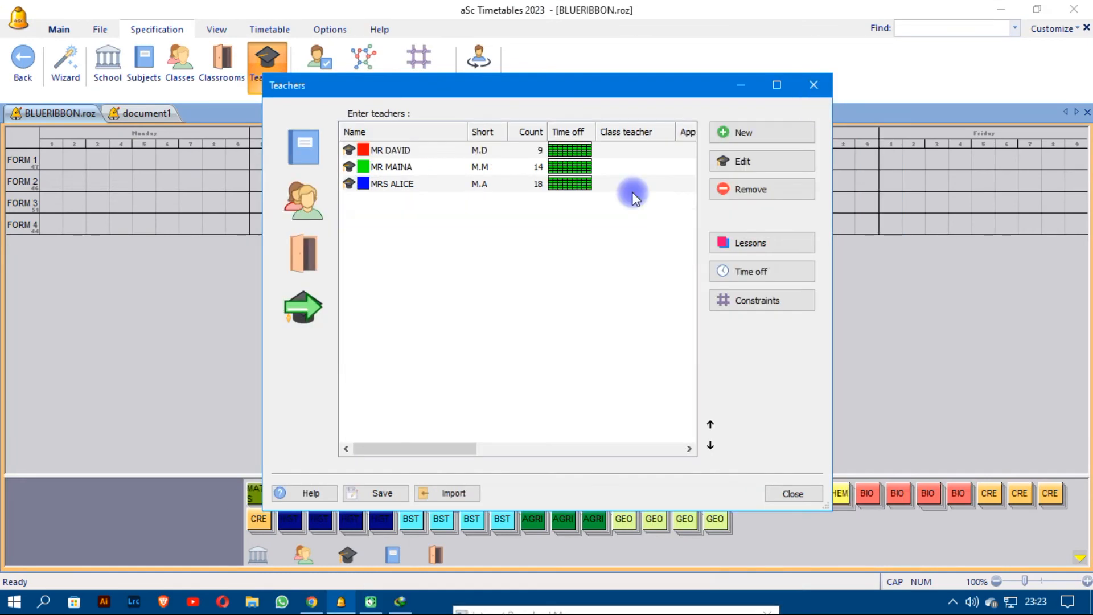
double_click(488, 200)
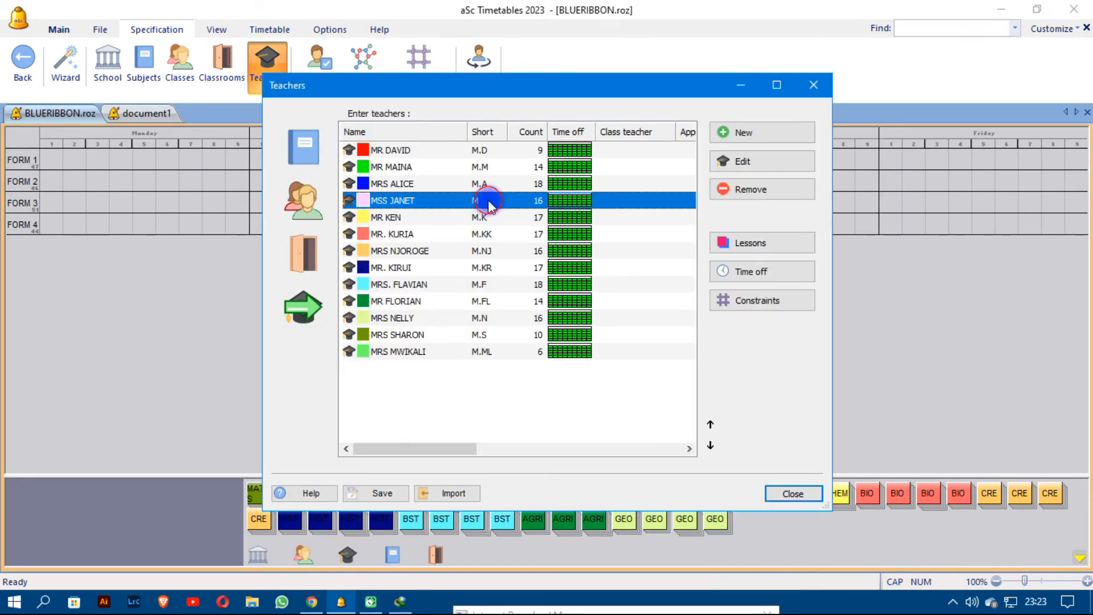
left_click(881, 87)
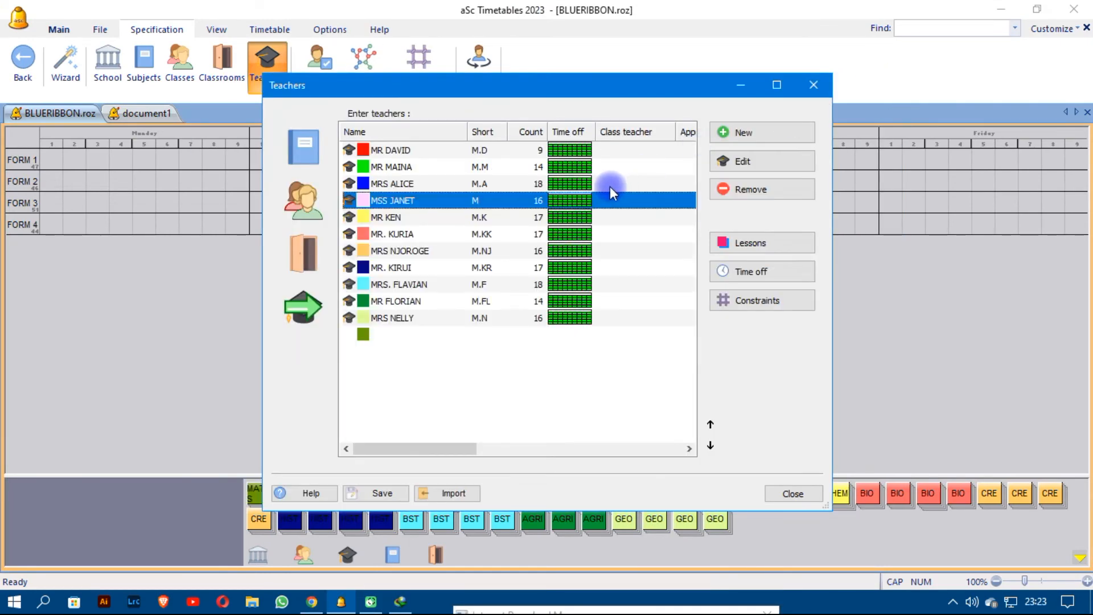
Review the class lessons in the contracts of the GEOGRAPHY and AGRICULTURE teachers.
left_click(500, 186)
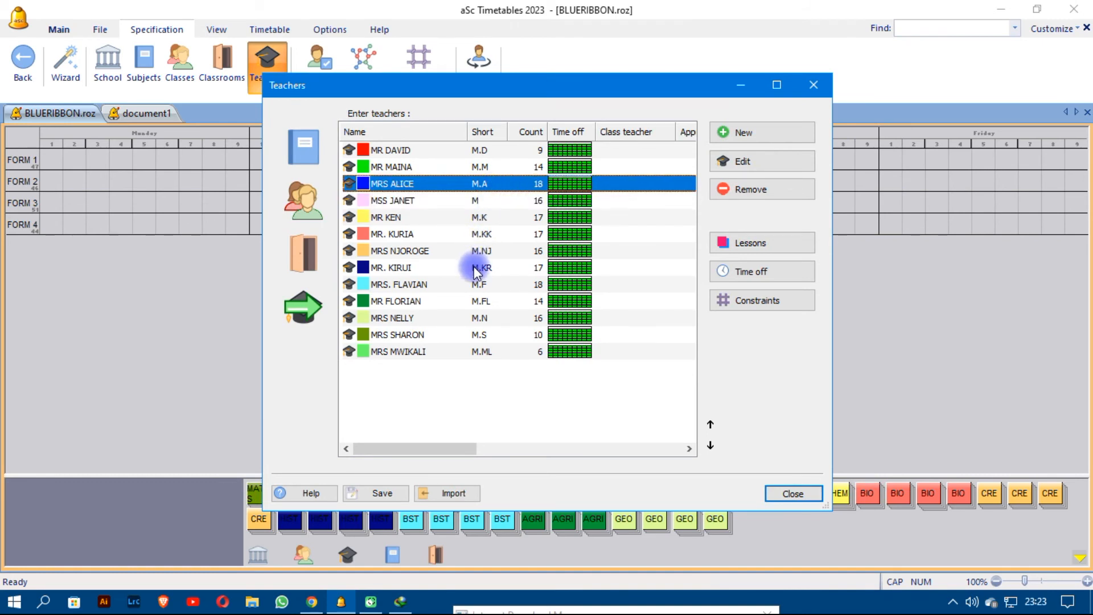
double_click(488, 318)
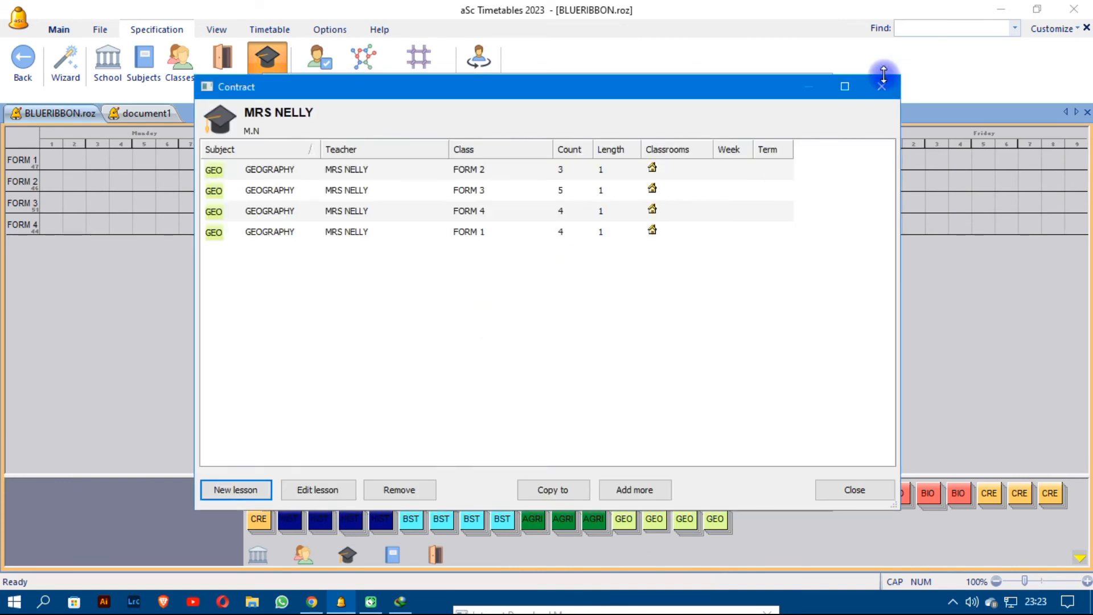
left_click(883, 86)
double_click(499, 298)
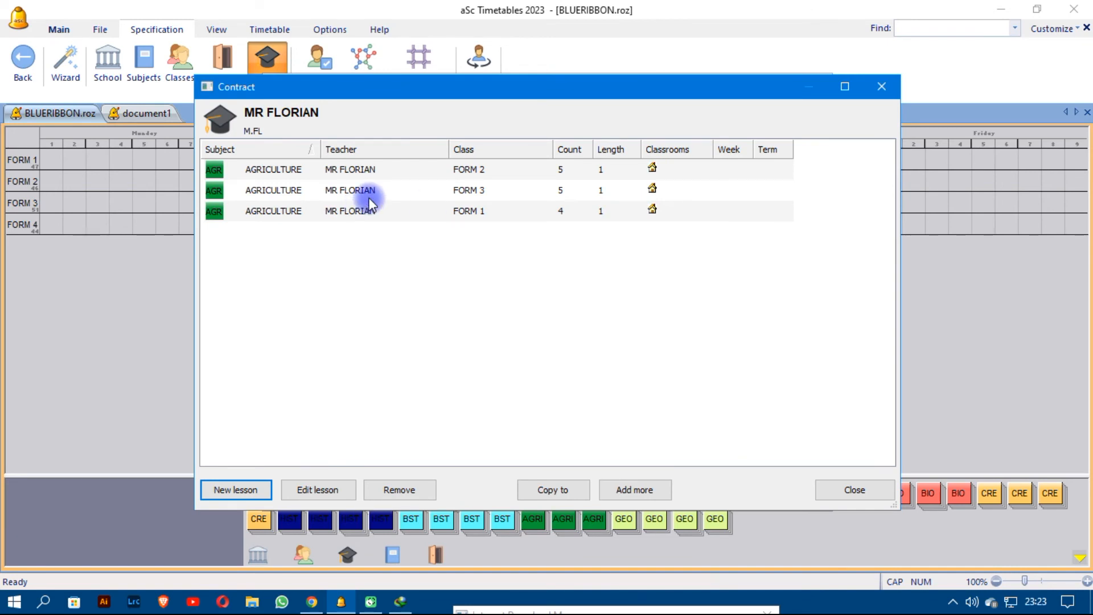
left_click(891, 95)
Add an AGRICULTURE lesson for FORM 4 with 5 lessons per week to the last teacher's contract and close the contract.
left_click(492, 352)
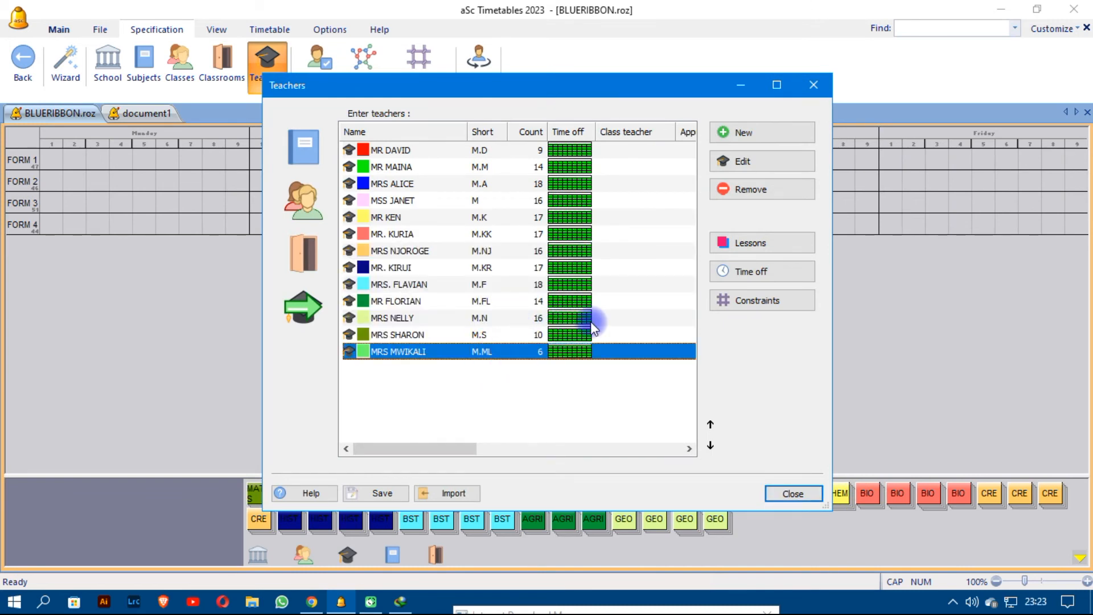
left_click(759, 239)
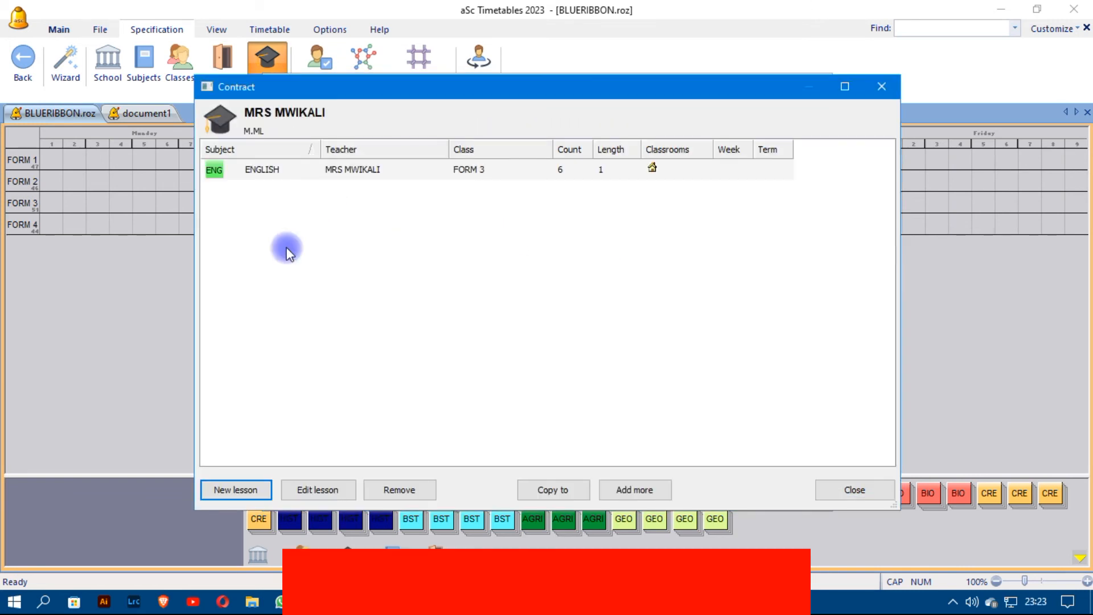
left_click(245, 489)
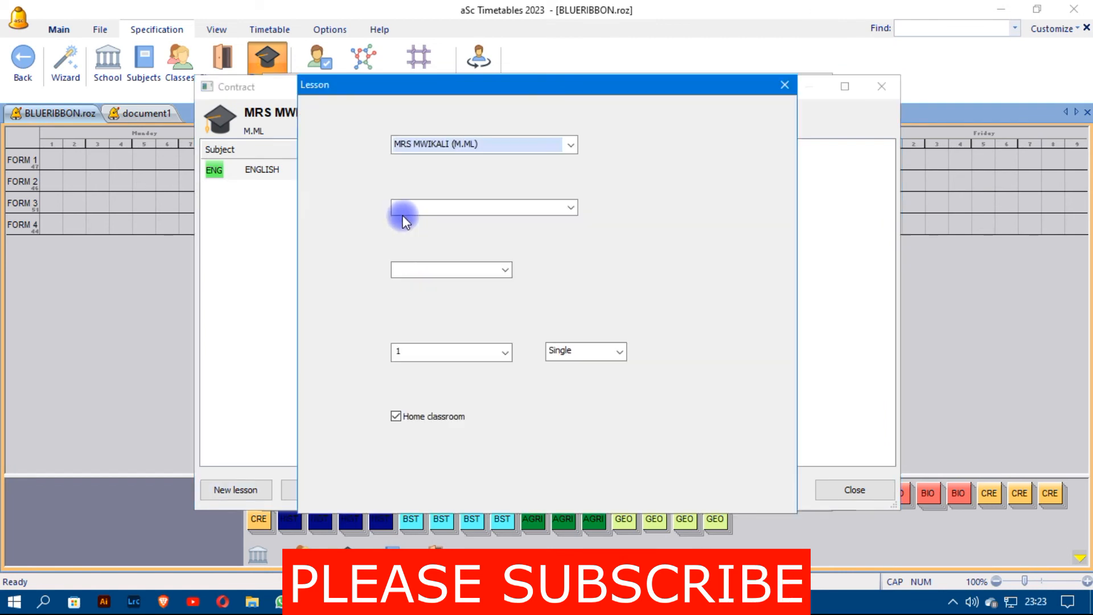
left_click(432, 207)
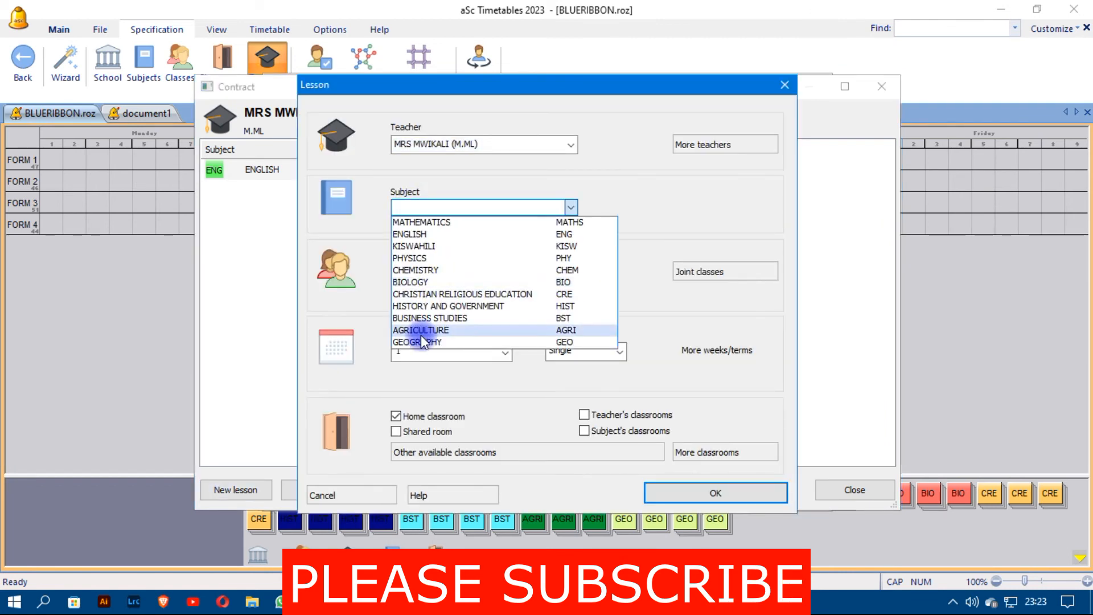
left_click(423, 330)
left_click(503, 272)
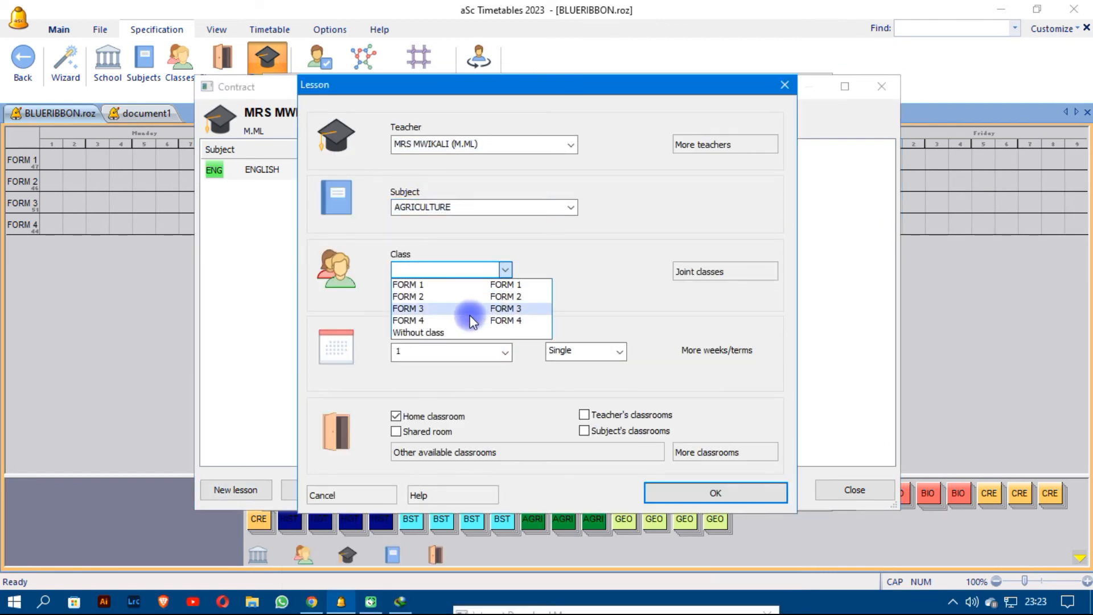
left_click(453, 320)
left_click(425, 351)
type("5")
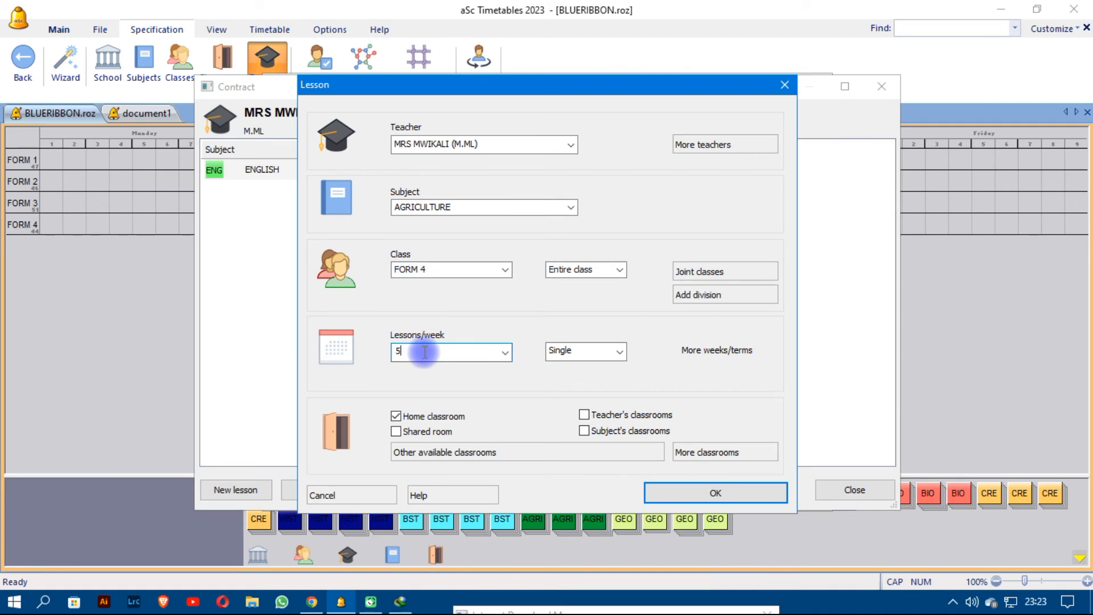
left_click(671, 490)
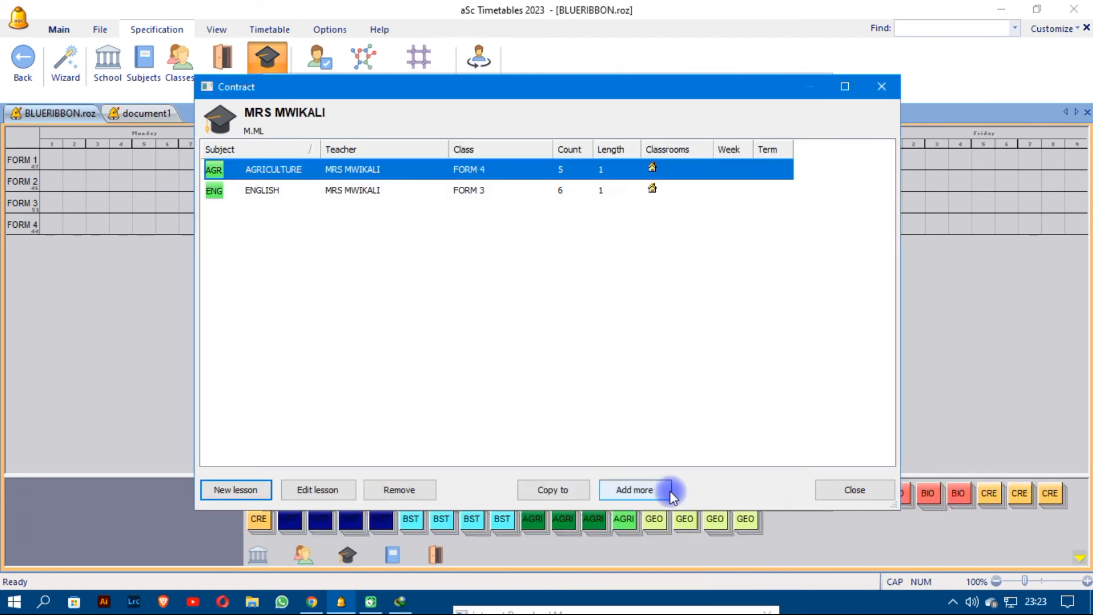
left_click(824, 489)
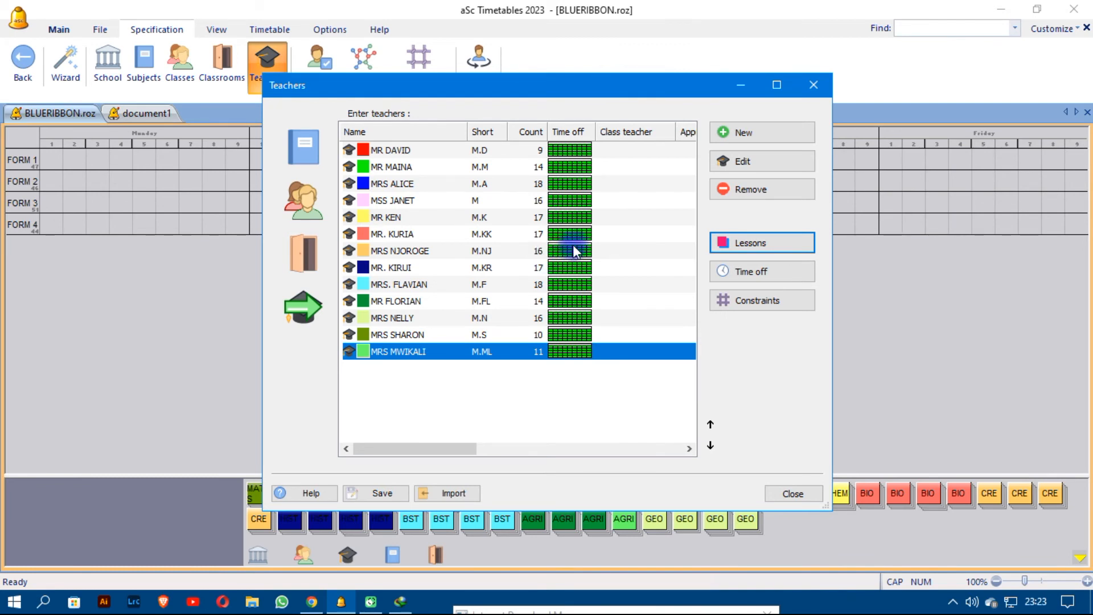
Close the teacher list and page through the print preview of the timetable for each class.
left_click(785, 493)
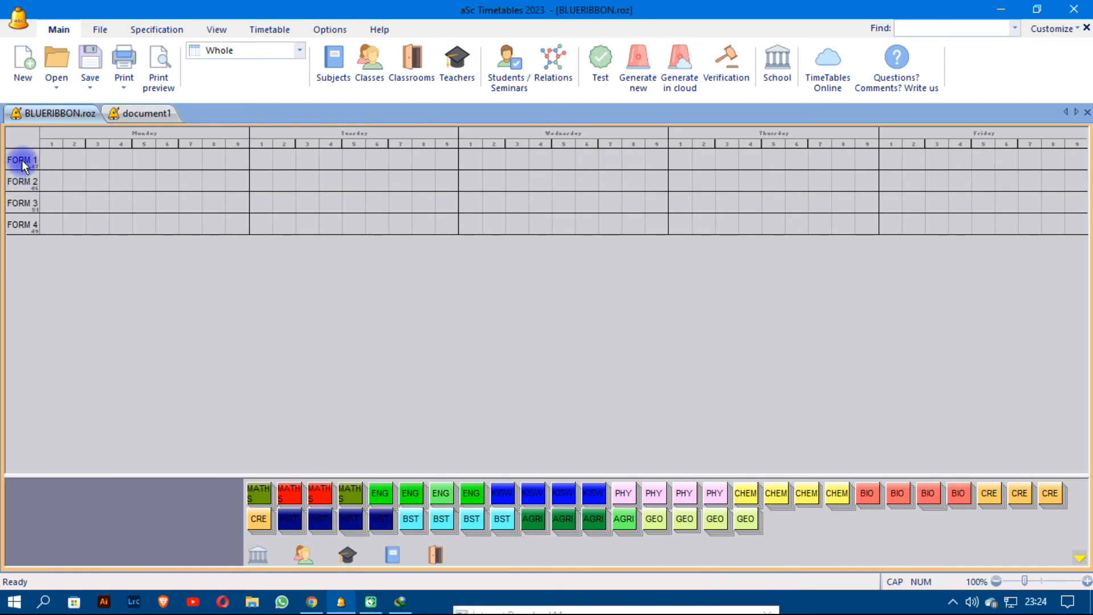
left_click(15, 182)
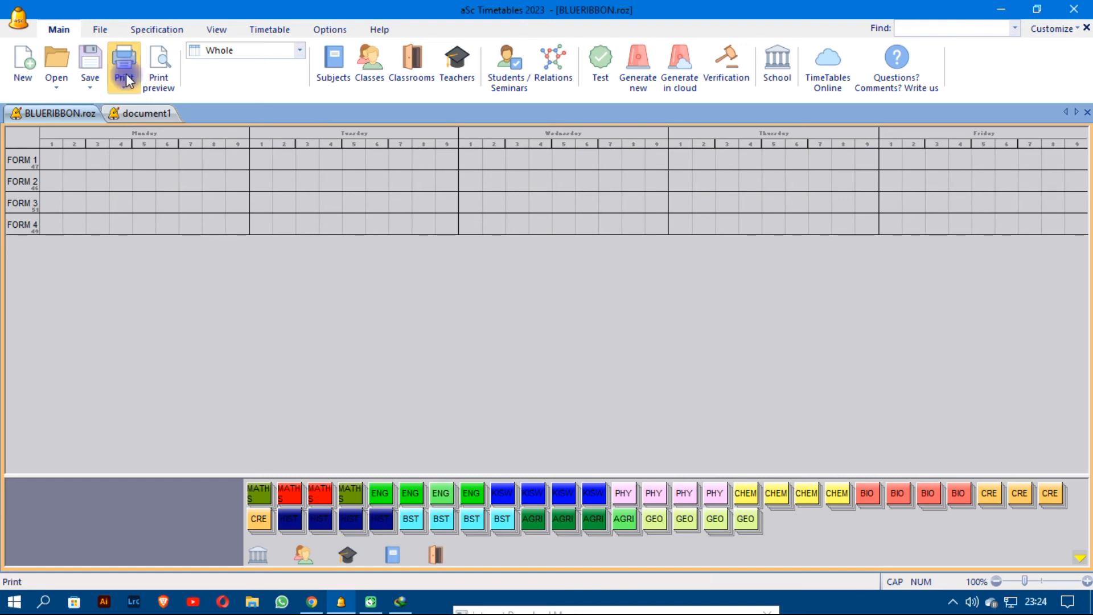
left_click(159, 59)
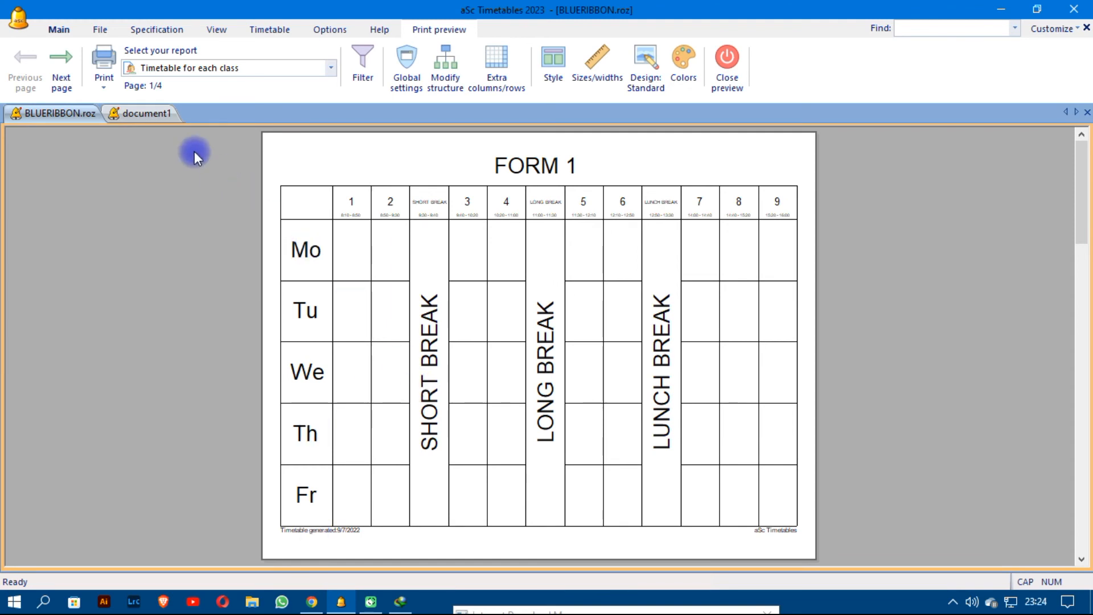
left_click(62, 67)
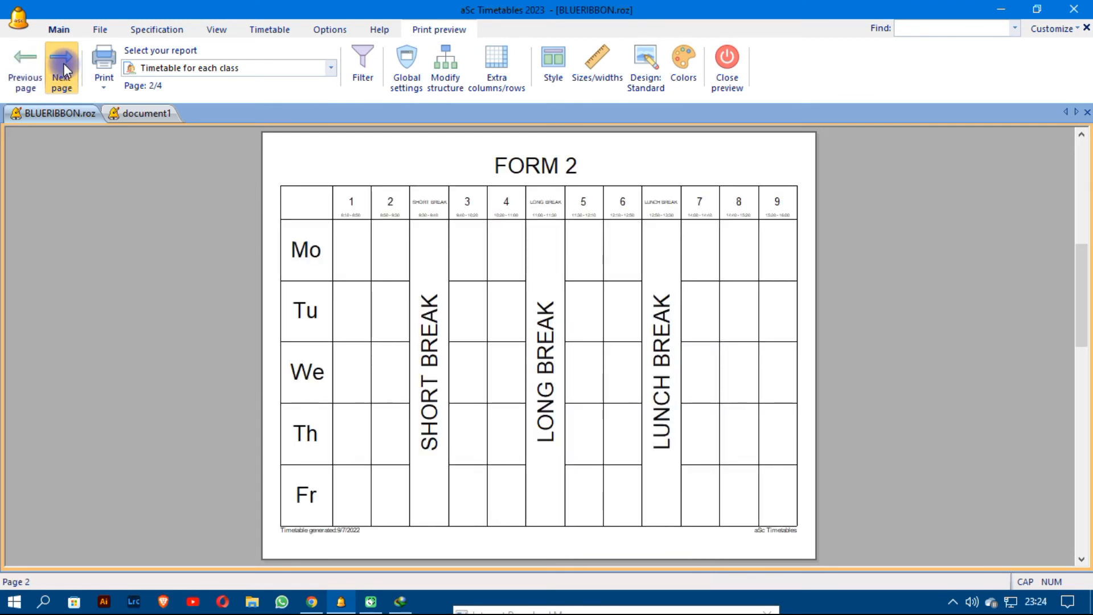
left_click(62, 68)
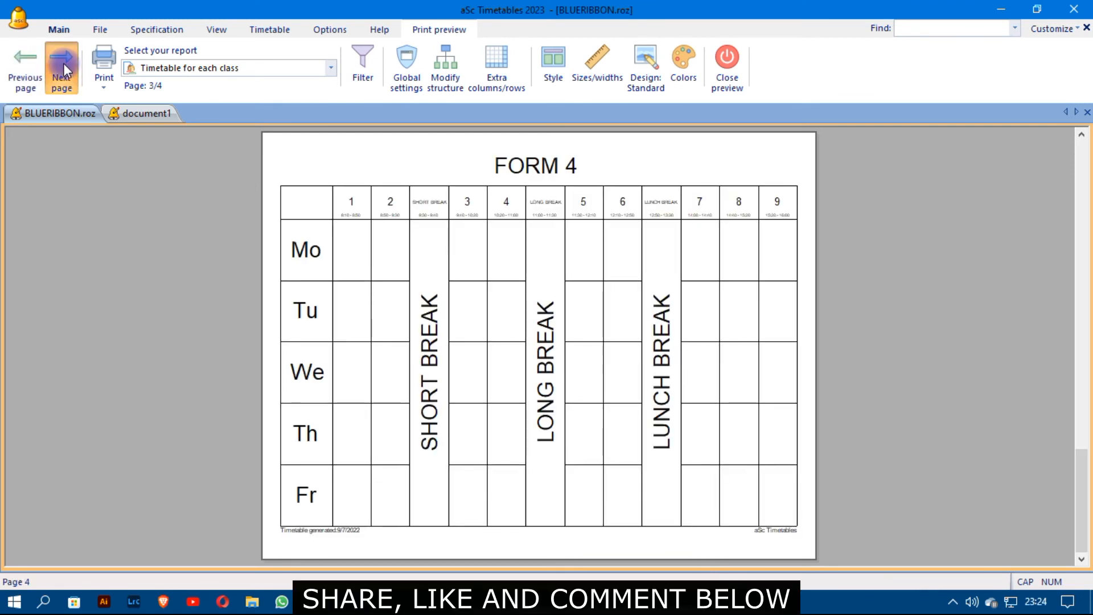
left_click(29, 68)
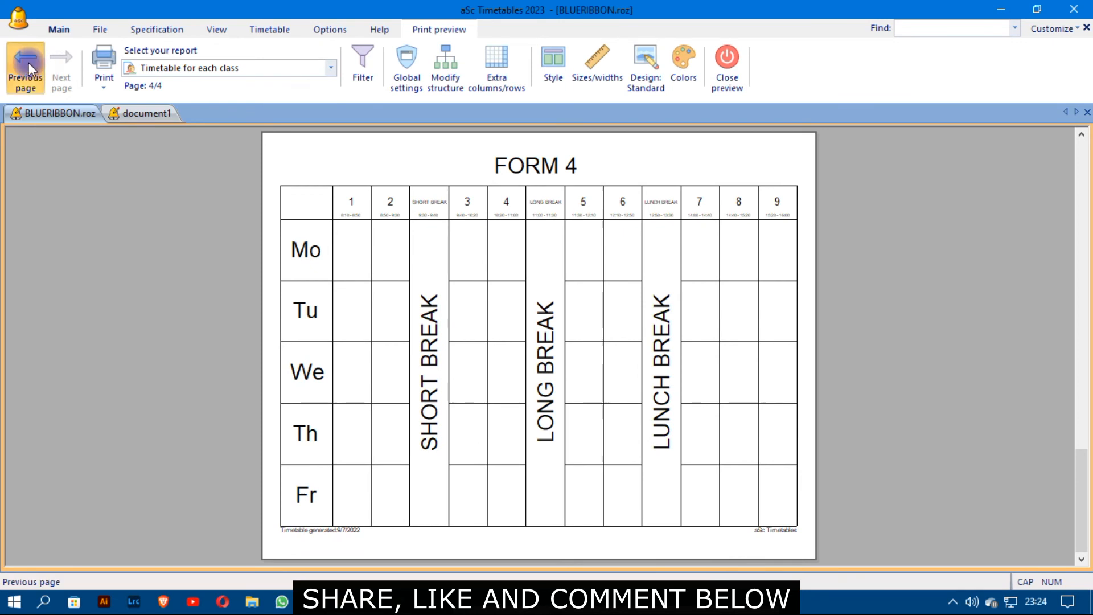
left_click(29, 68)
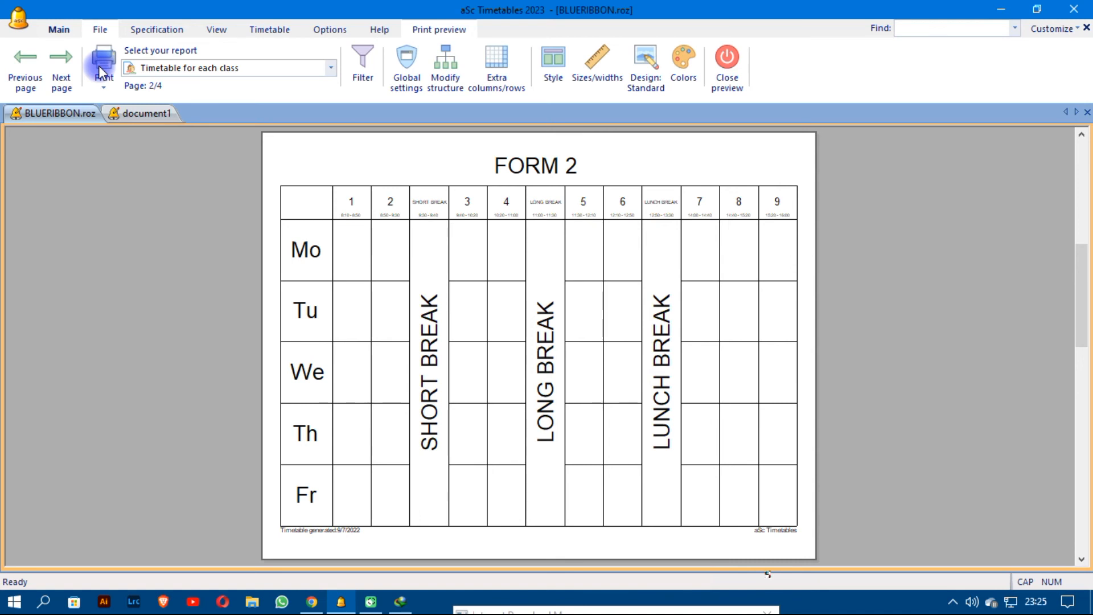
Test the timetable for problems, read the advisor's report and close it.
scroll(100, 72, "up", 3)
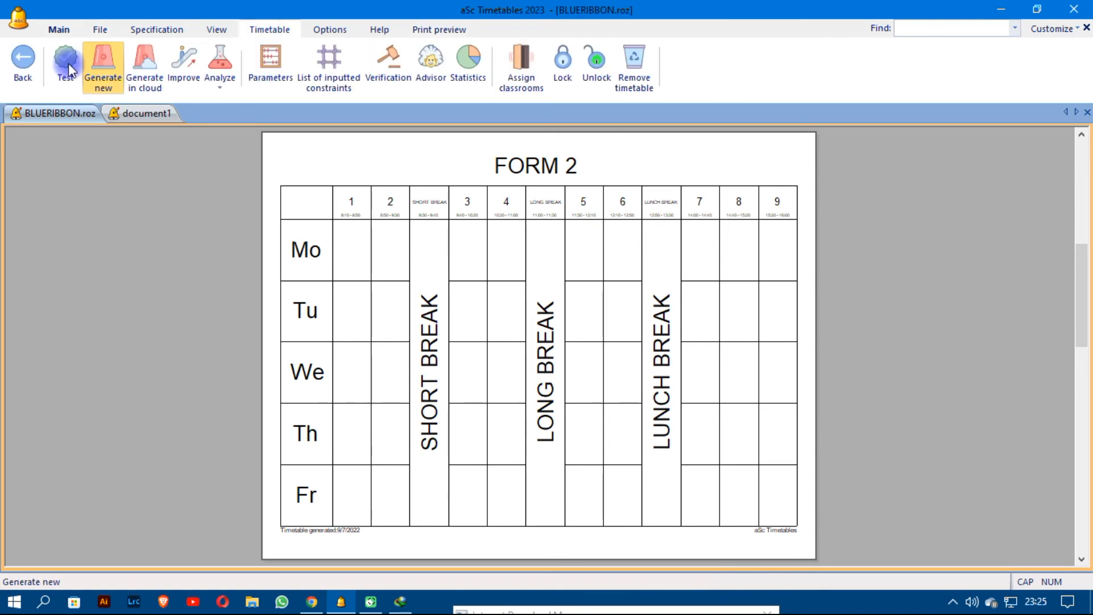
left_click(67, 64)
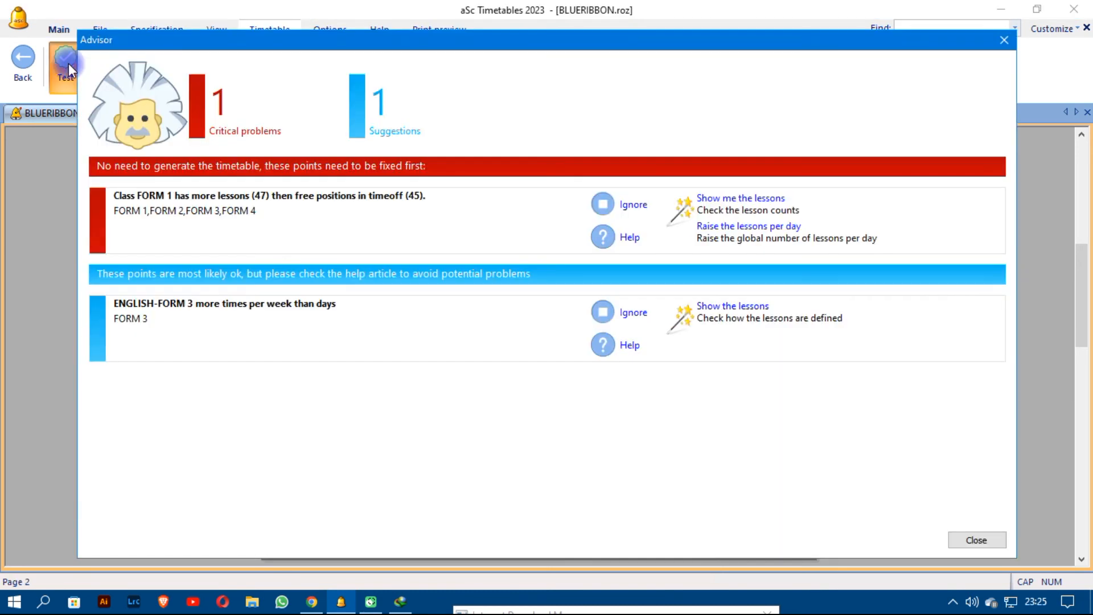
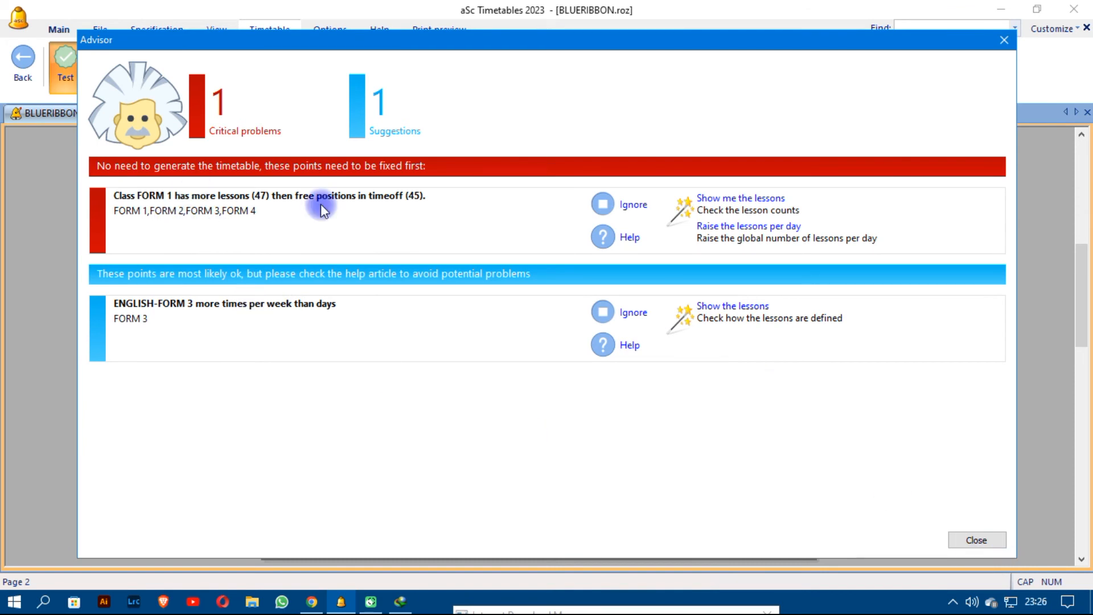
left_click(1005, 40)
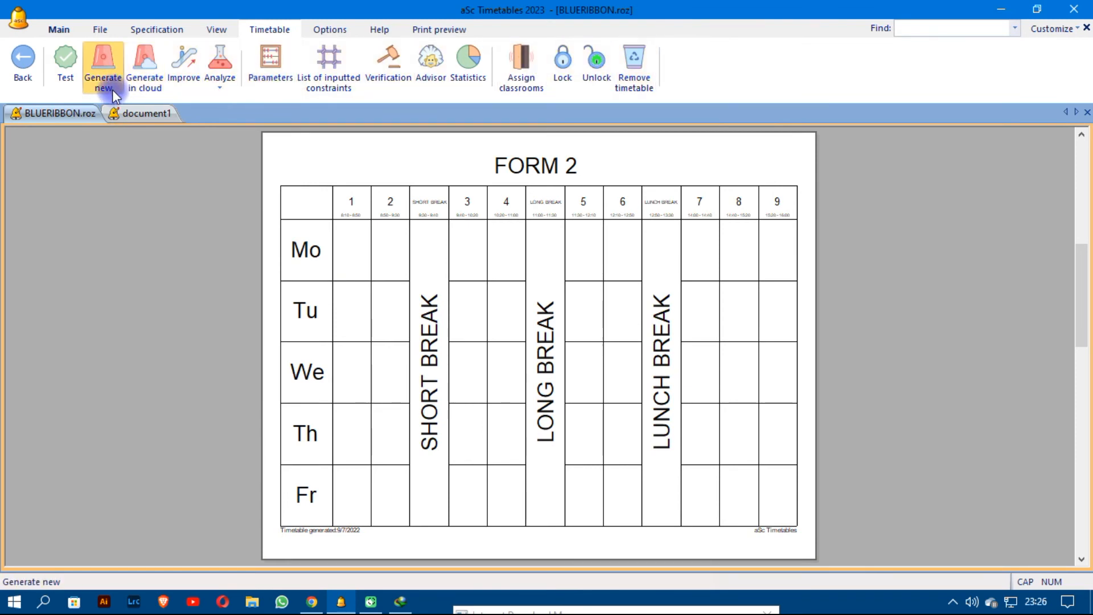
Check the lesson counts in the subject list and the class list.
left_click(211, 29)
left_click(161, 28)
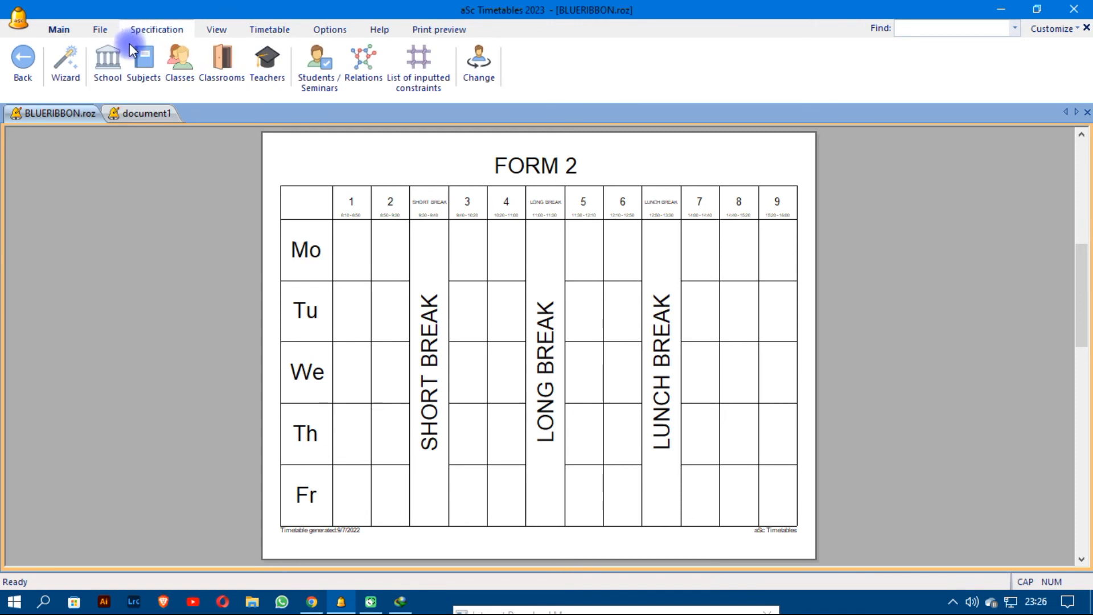
left_click(140, 64)
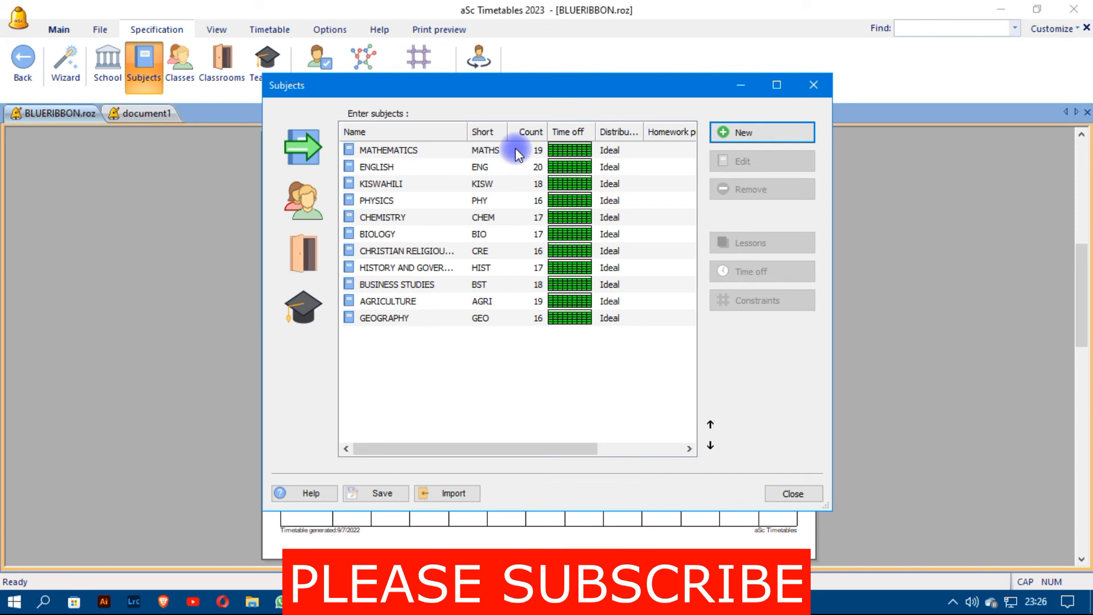
left_click(305, 199)
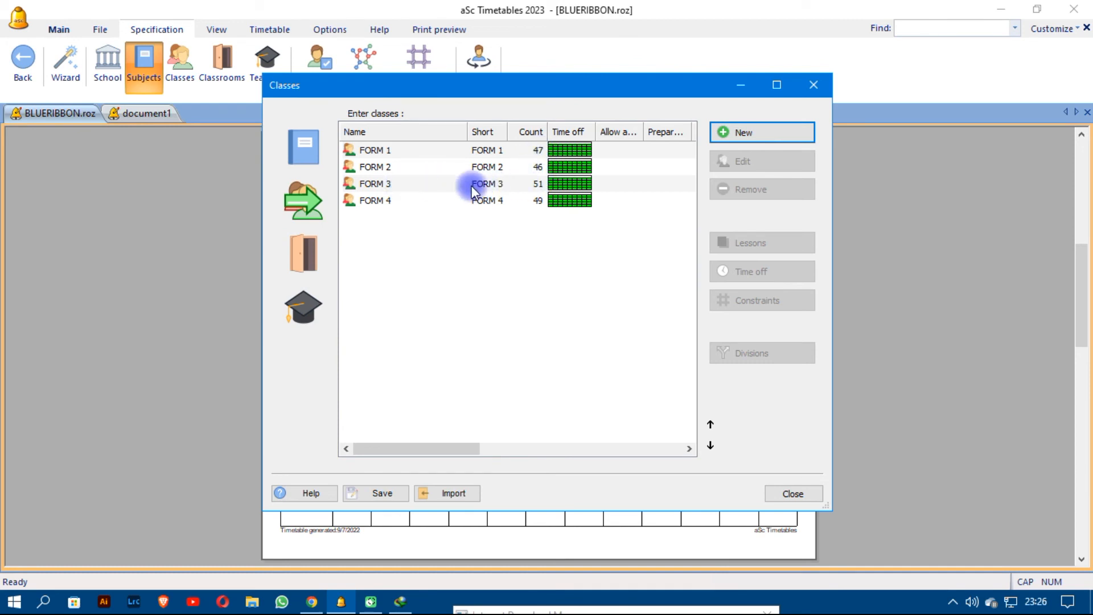
Open the FORM 1 class lessons and set its ENGLISH lesson to 4 lessons per week.
double_click(529, 151)
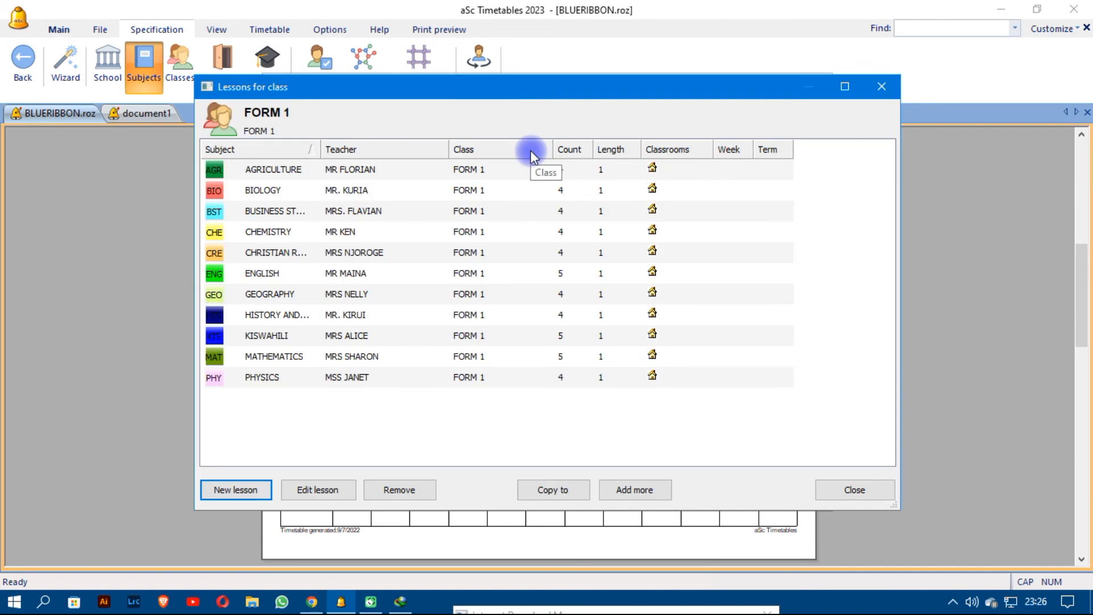
left_click(550, 278)
double_click(550, 278)
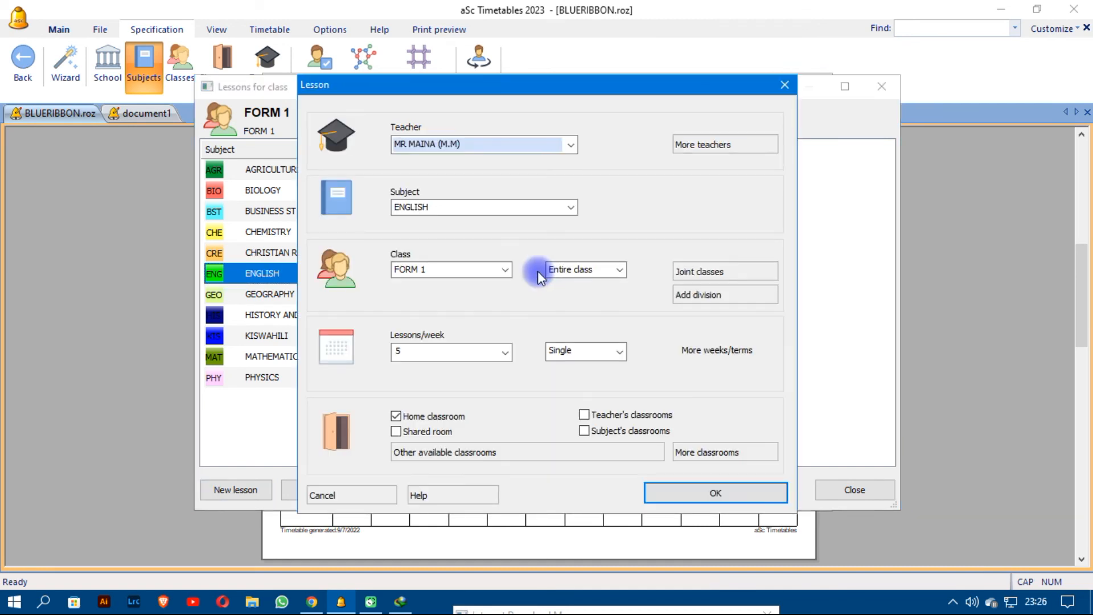
left_click(506, 352)
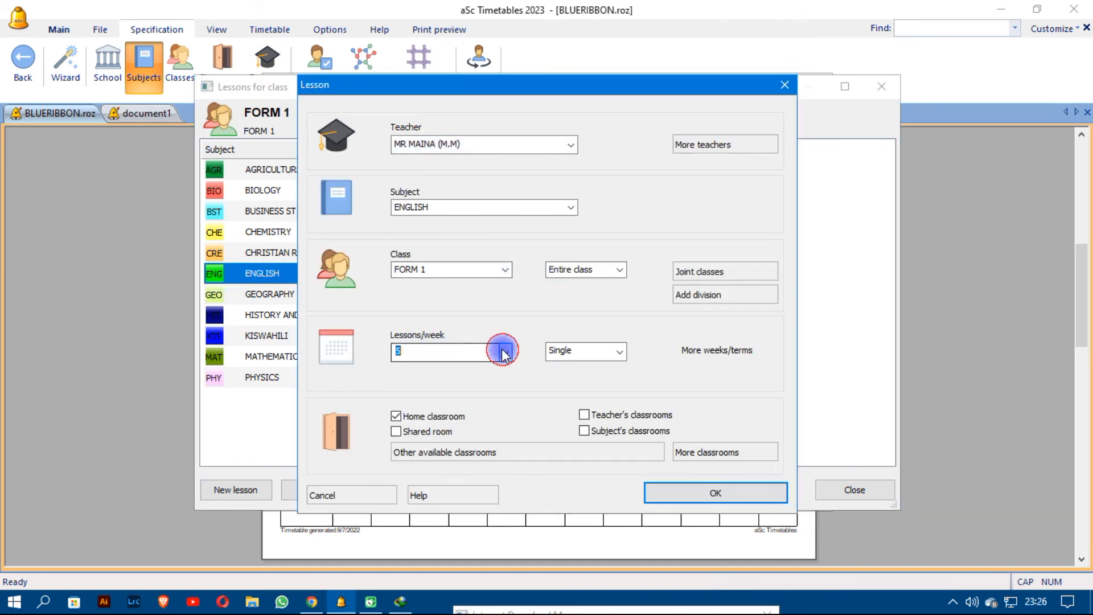
left_click(404, 419)
left_click(657, 490)
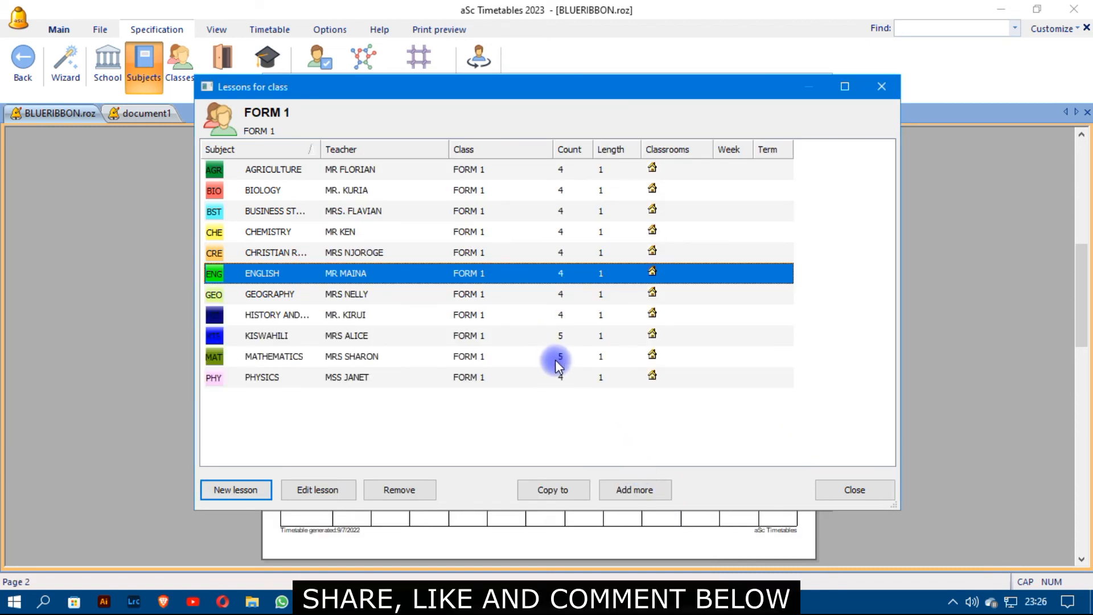
Set the FORM 1 MATHEMATICS lesson to 4 lessons per week.
left_click(555, 359)
double_click(558, 362)
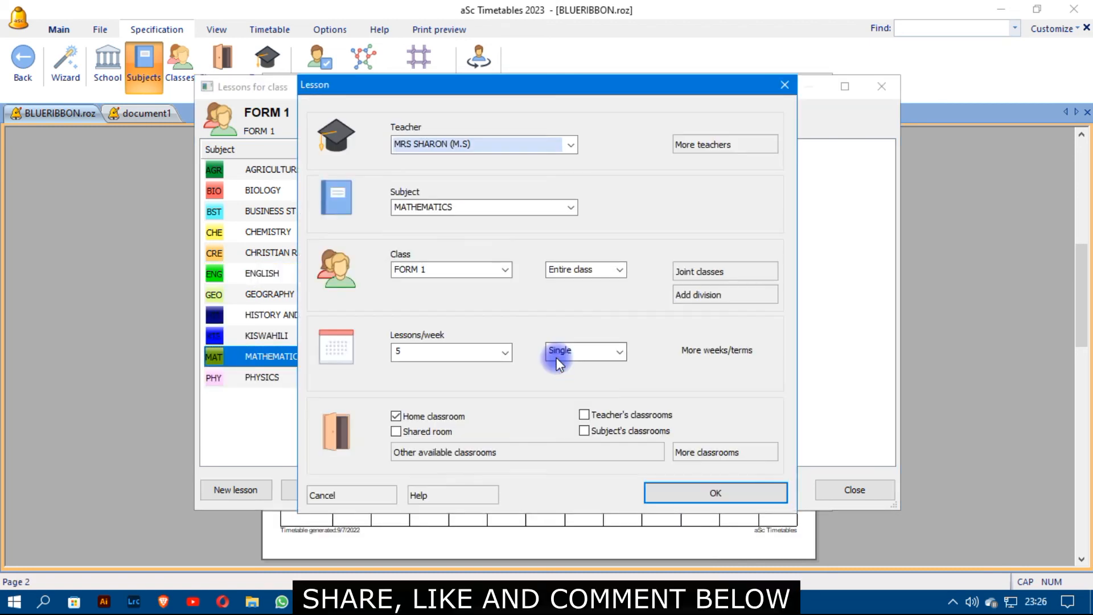
left_click(506, 351)
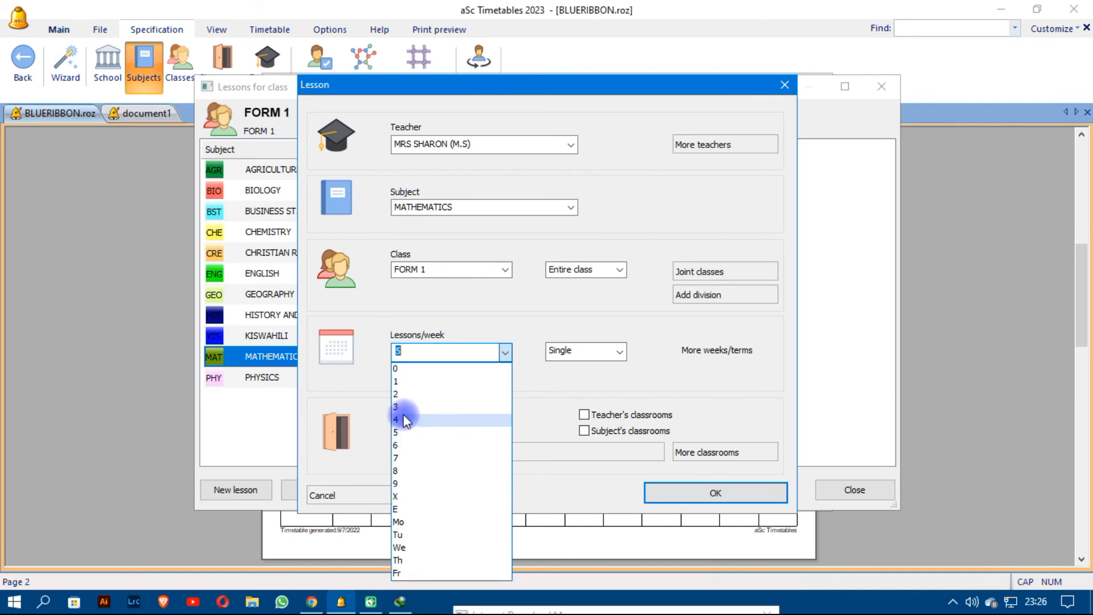
left_click(402, 412)
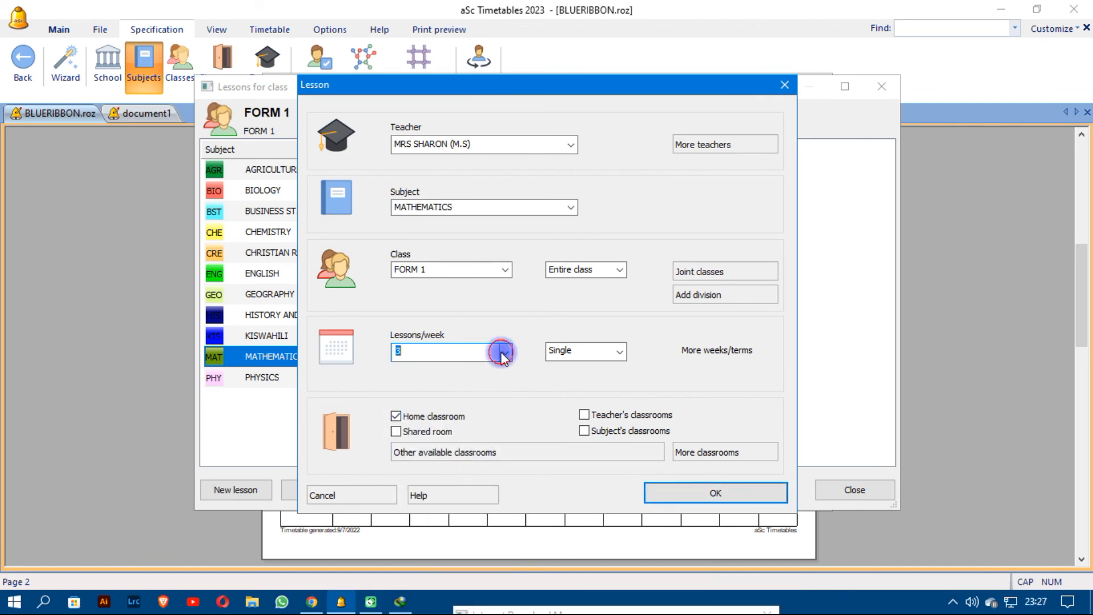
left_click(501, 353)
left_click(403, 422)
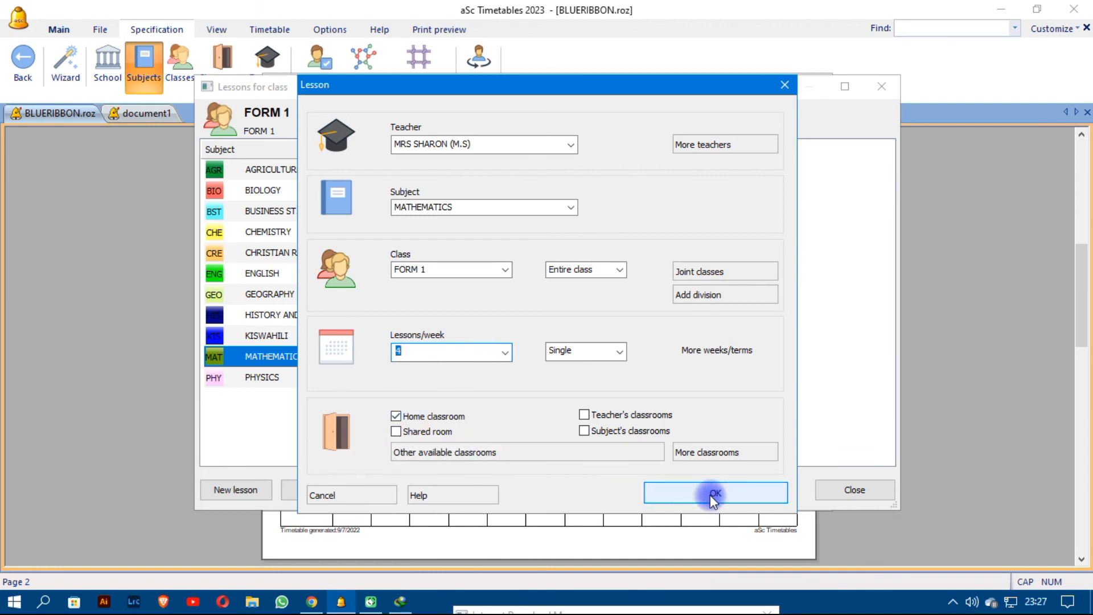
left_click(712, 495)
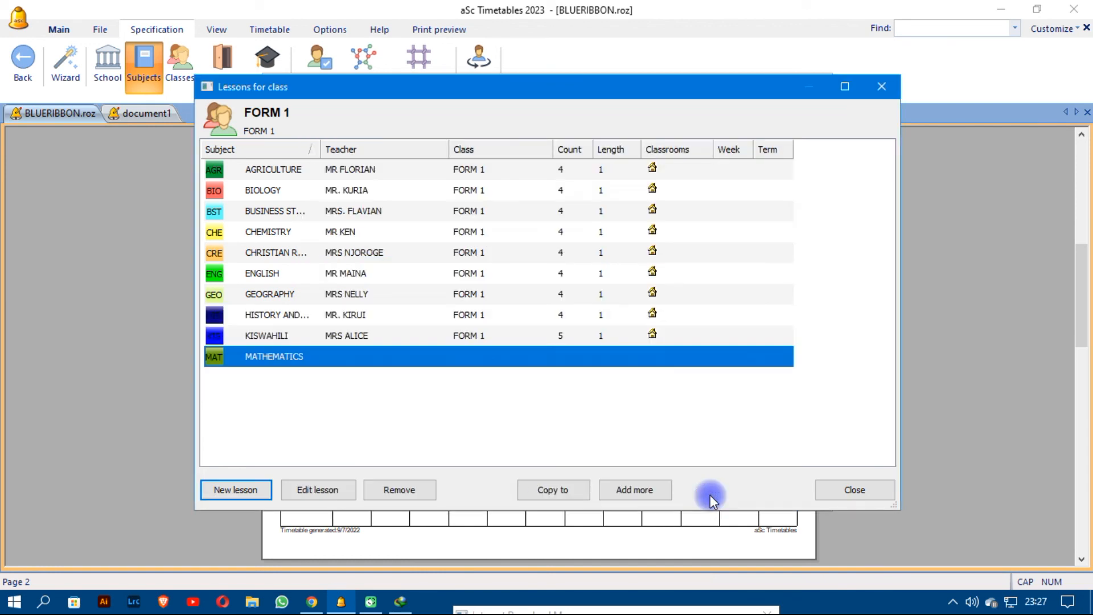
Set the FORM 1 KISWAHILI lesson to 4 lessons per week and close the FORM 1 lessons.
left_click(556, 337)
double_click(556, 337)
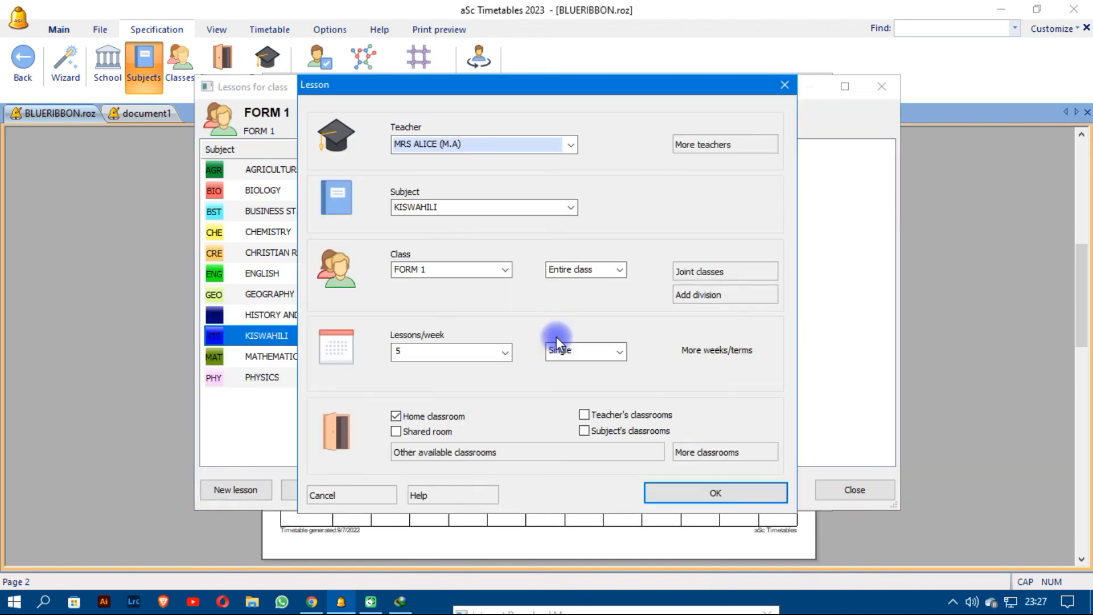
left_click(502, 353)
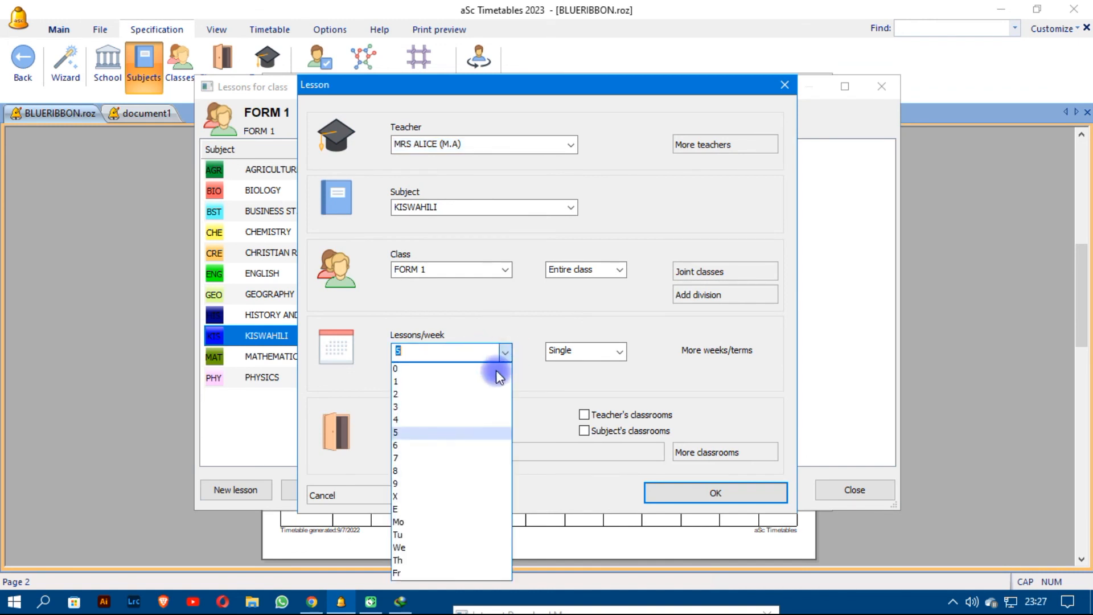
left_click(416, 420)
left_click(711, 493)
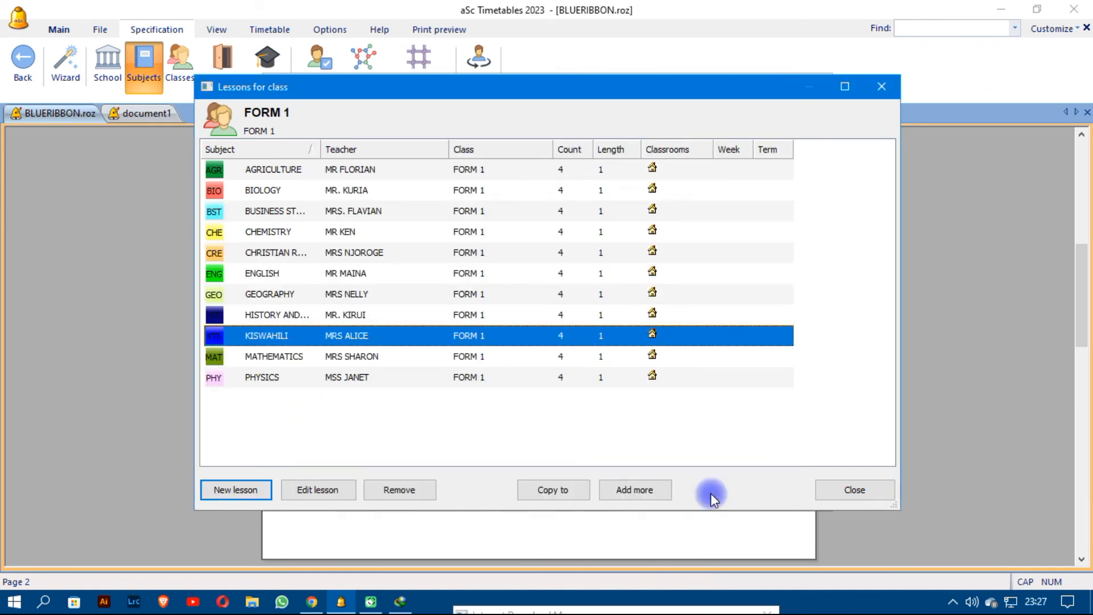
left_click(863, 490)
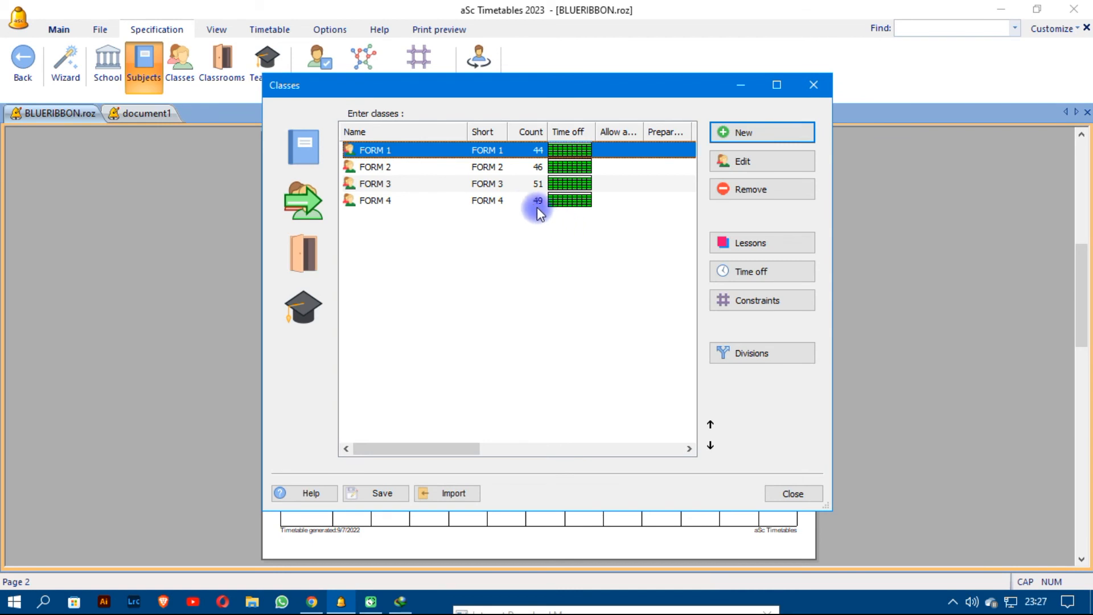
Open the FORM 3 class lessons and set its ENGLISH lesson to 5 lessons per week.
double_click(525, 183)
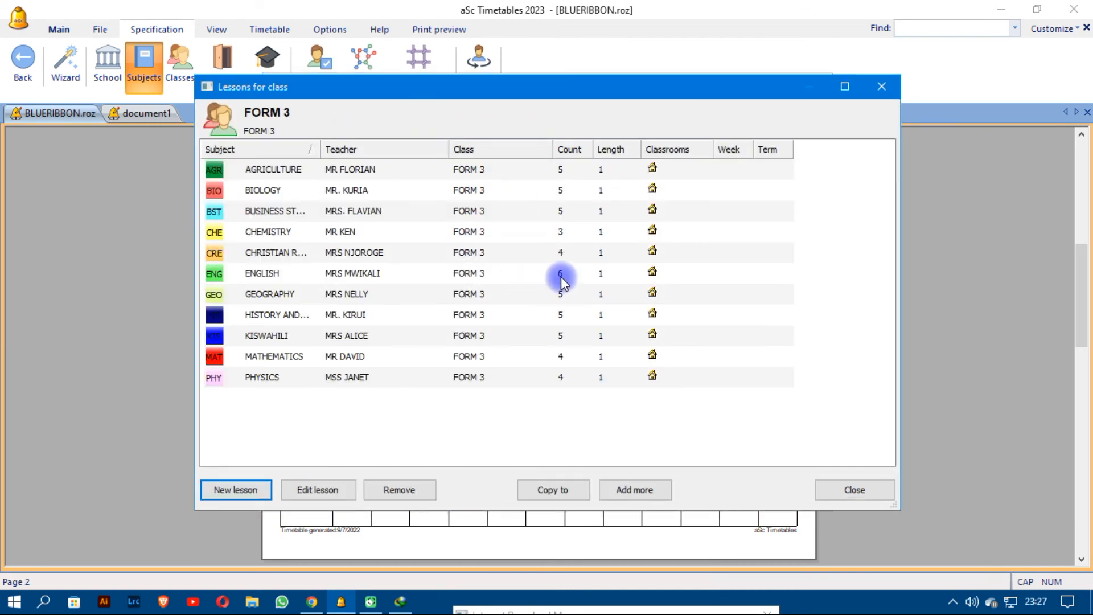
left_click(556, 274)
left_click(340, 487)
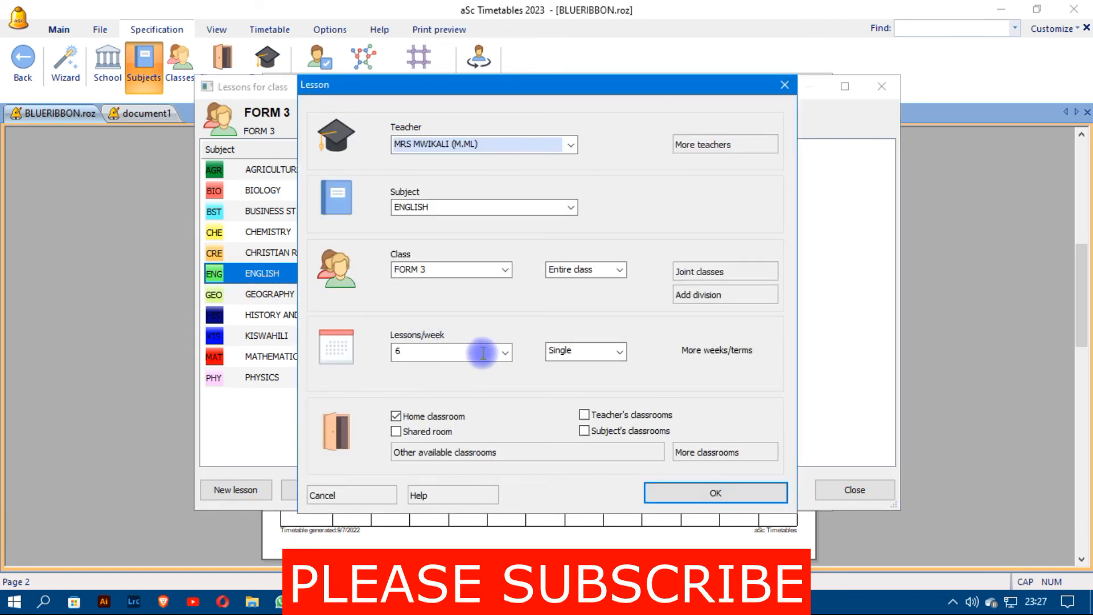
left_click(504, 352)
left_click(415, 436)
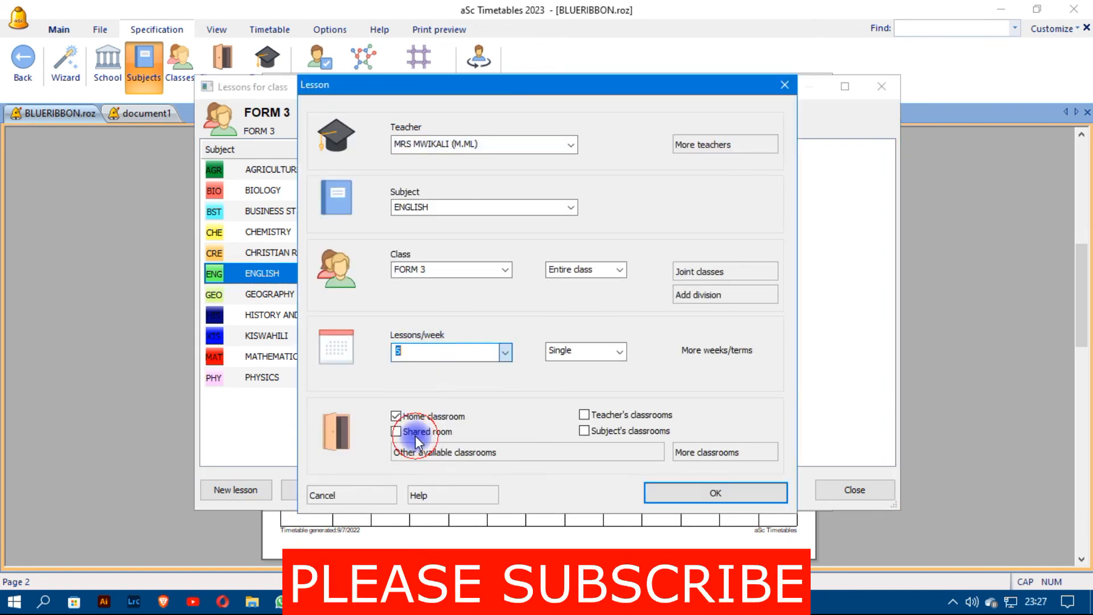
left_click(711, 493)
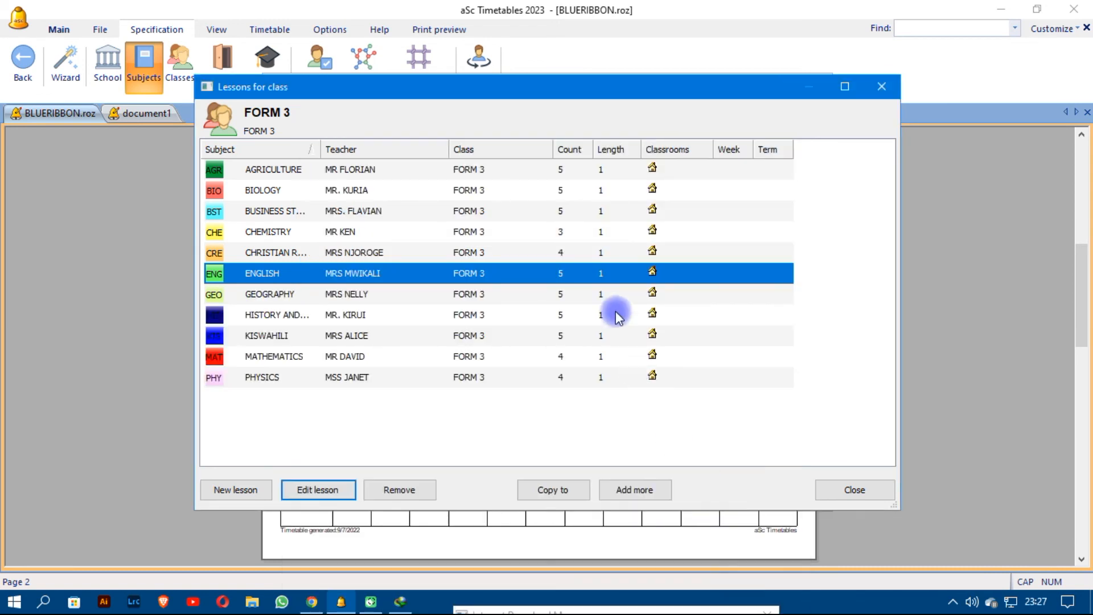
Set the FORM 3 KISWAHILI lesson to 4 lessons per week.
left_click(566, 337)
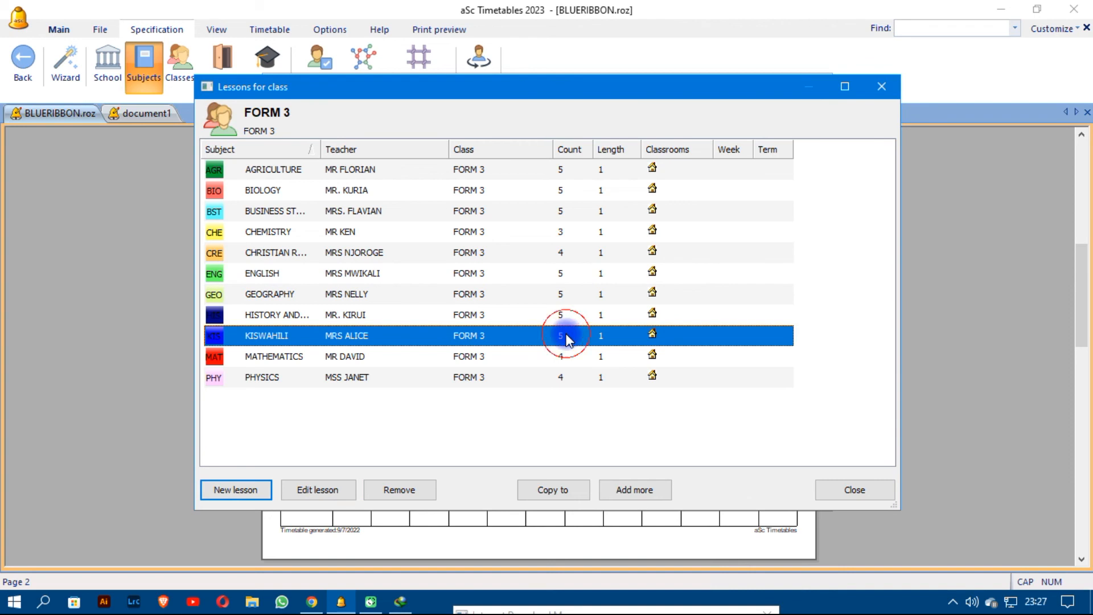
double_click(567, 337)
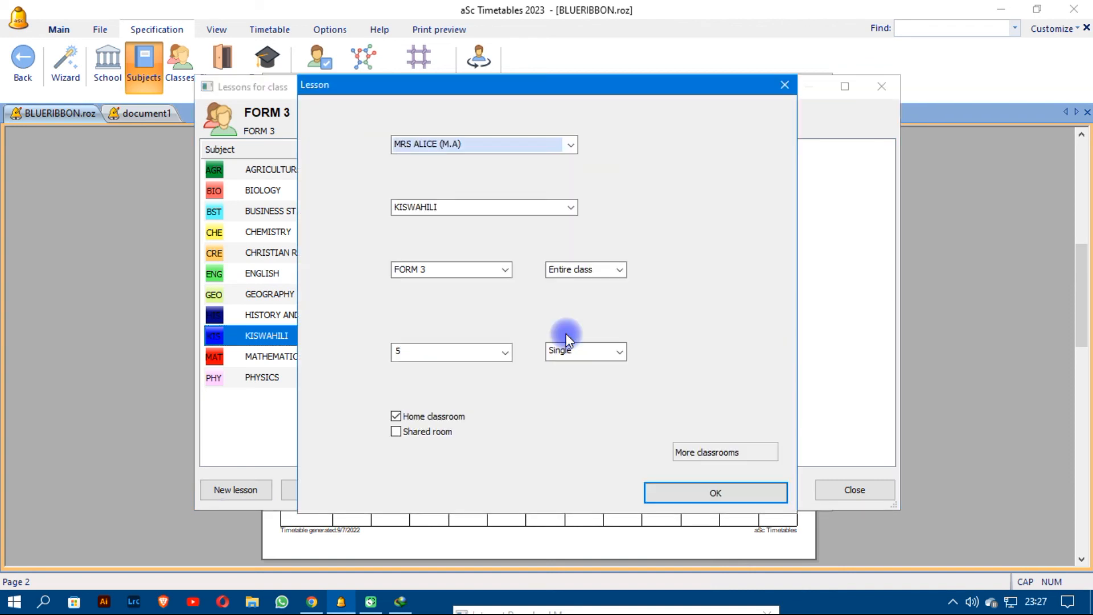
left_click(500, 351)
left_click(420, 421)
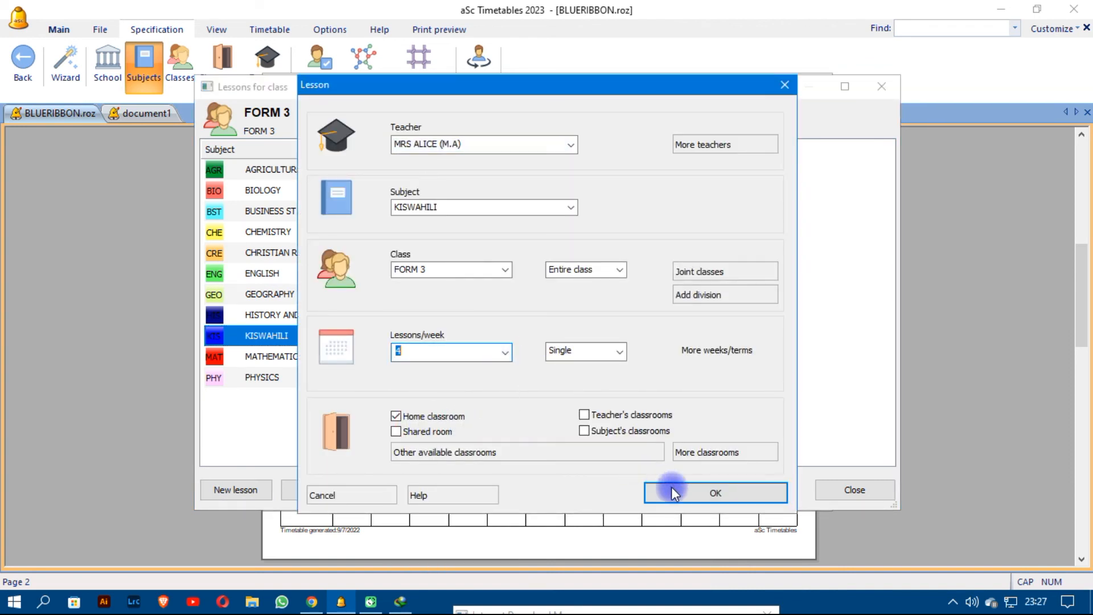
left_click(672, 493)
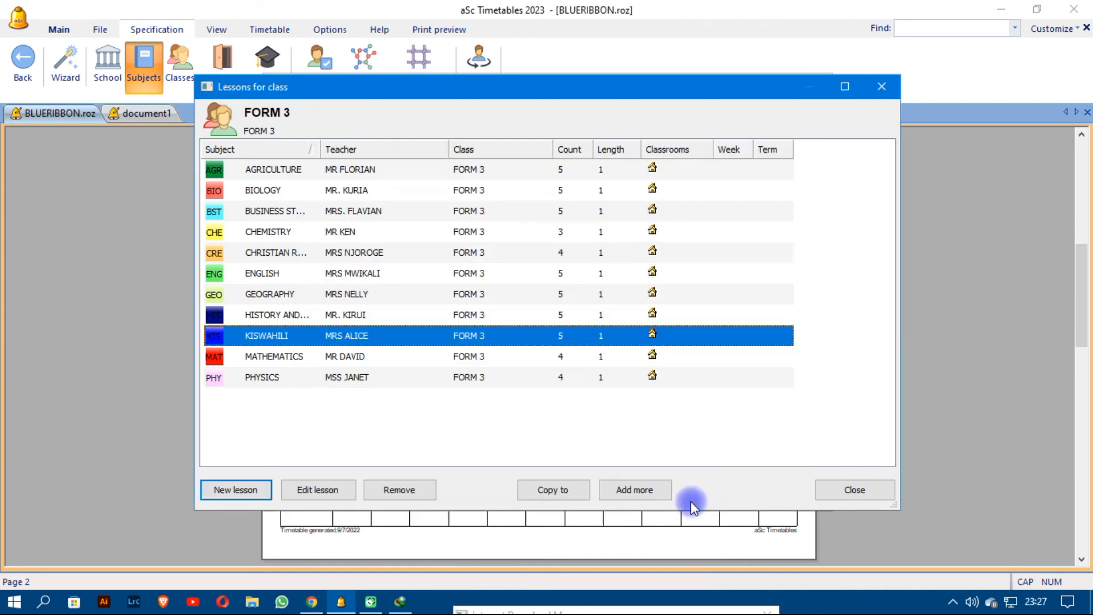
Set the FORM 3 BUSINESS STUDIES lesson to 4 lessons per week.
double_click(564, 212)
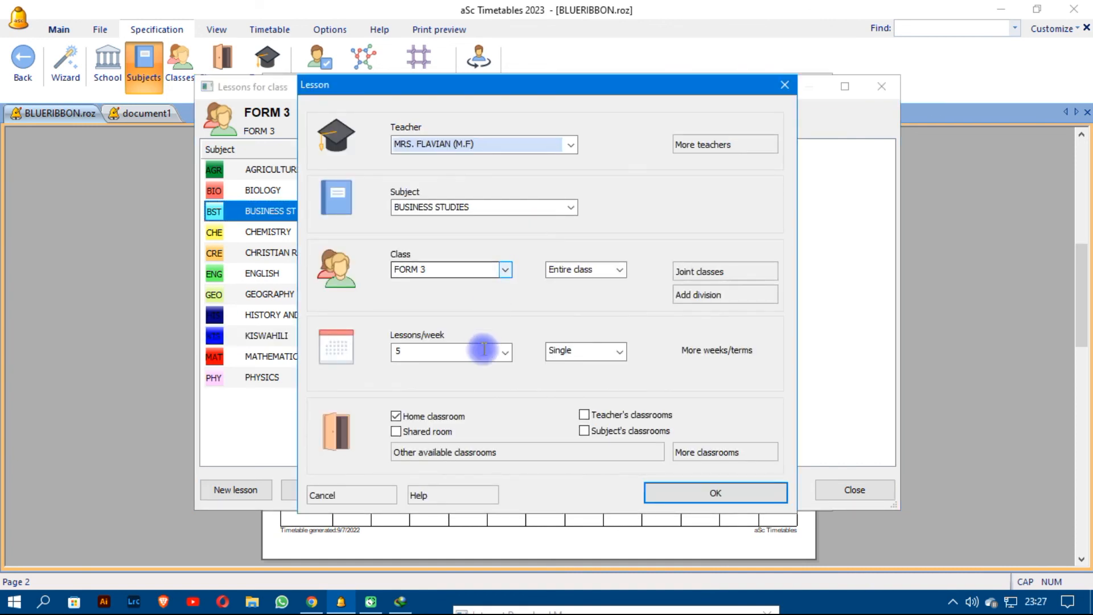
left_click(502, 353)
left_click(452, 423)
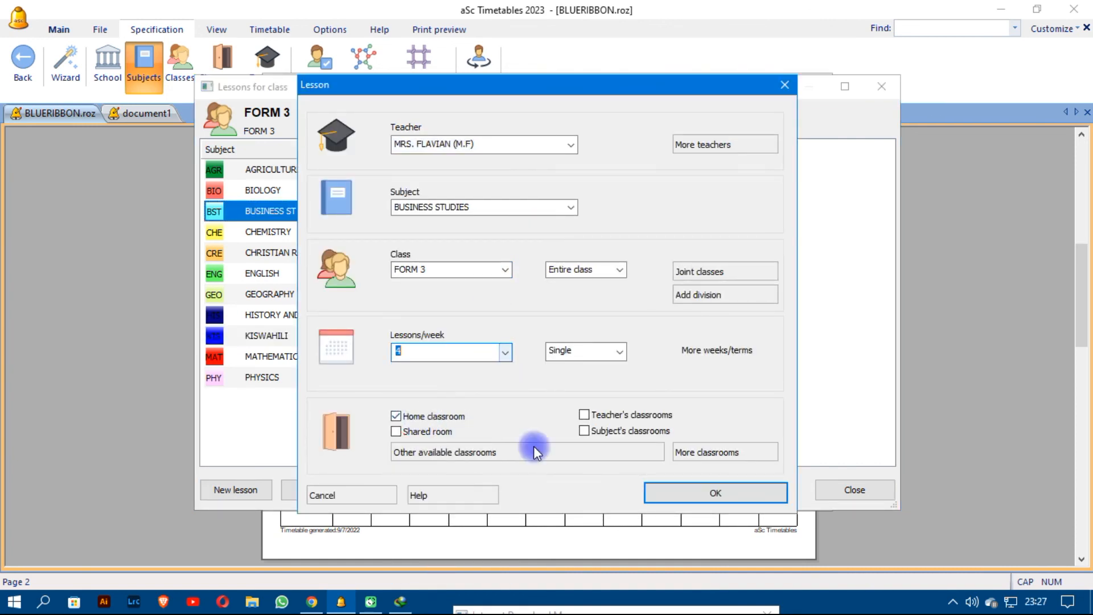
left_click(683, 493)
Set the FORM 3 BIOLOGY lesson to 4 lessons per week.
left_click(559, 190)
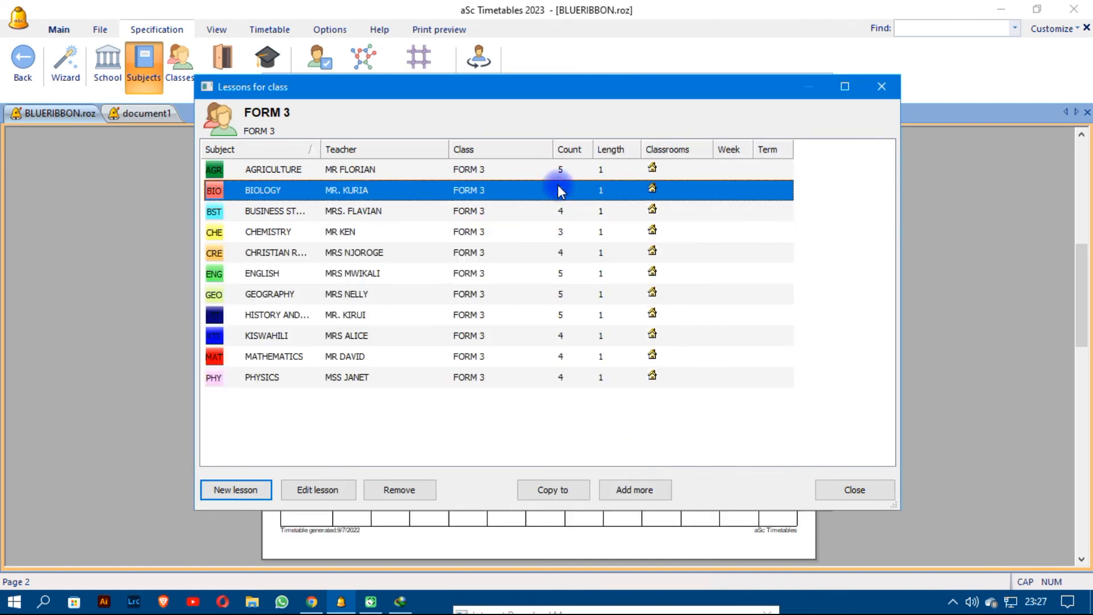
double_click(558, 190)
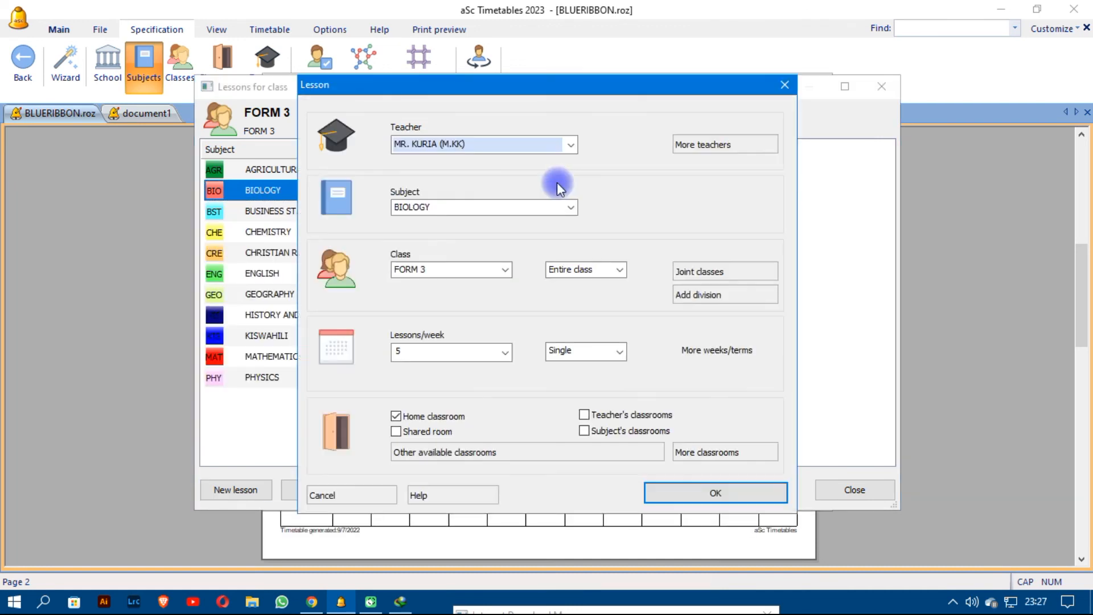
left_click(506, 352)
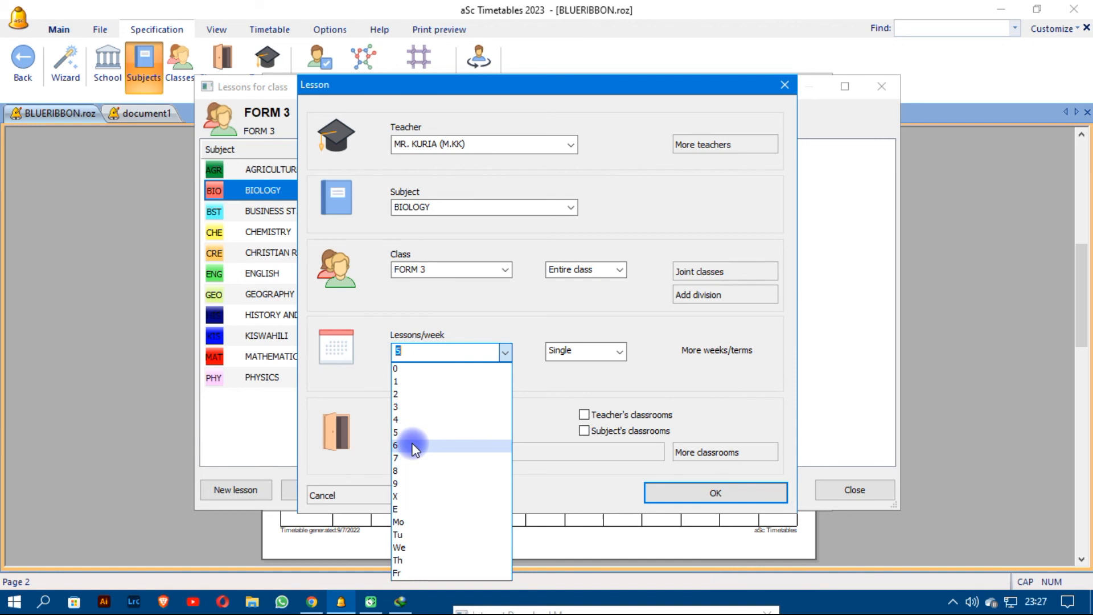
left_click(414, 420)
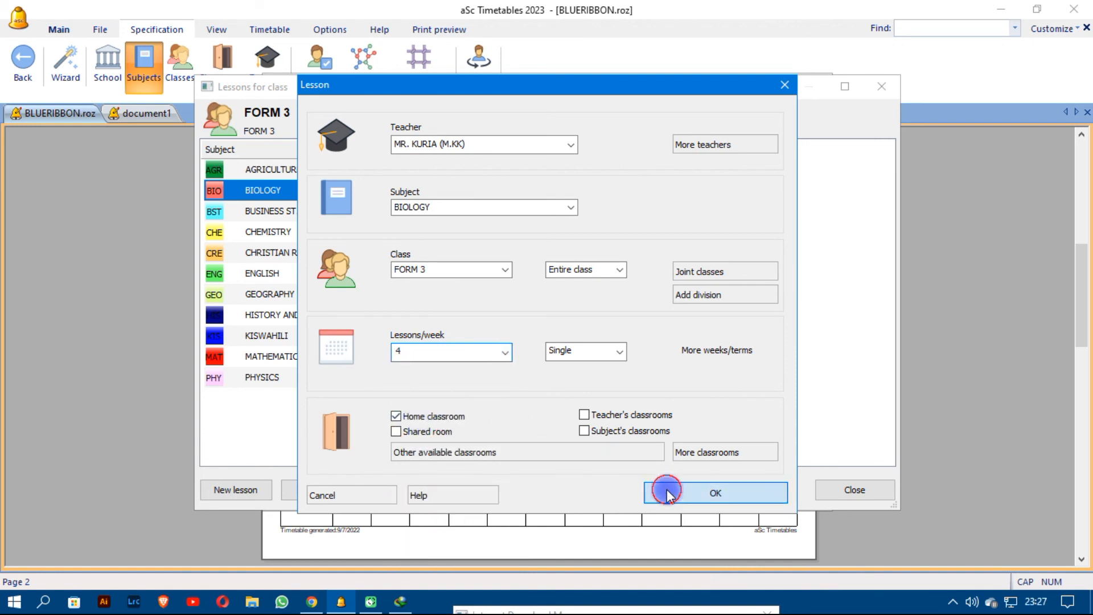
left_click(659, 491)
Set the FORM 3 AGRICULTURE lesson to 4 lessons per week.
left_click(567, 168)
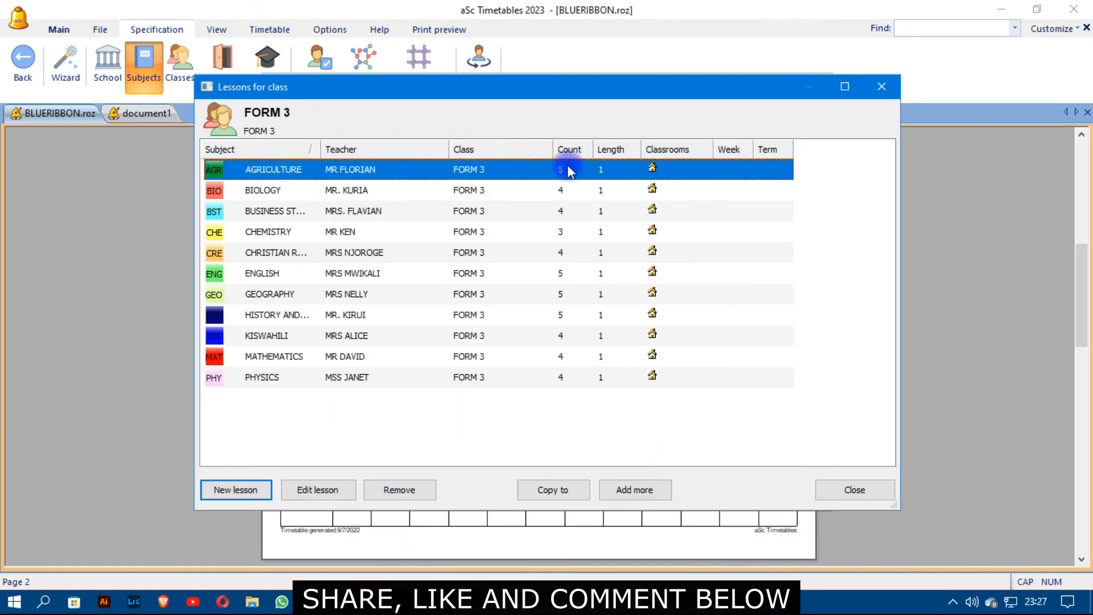
double_click(567, 169)
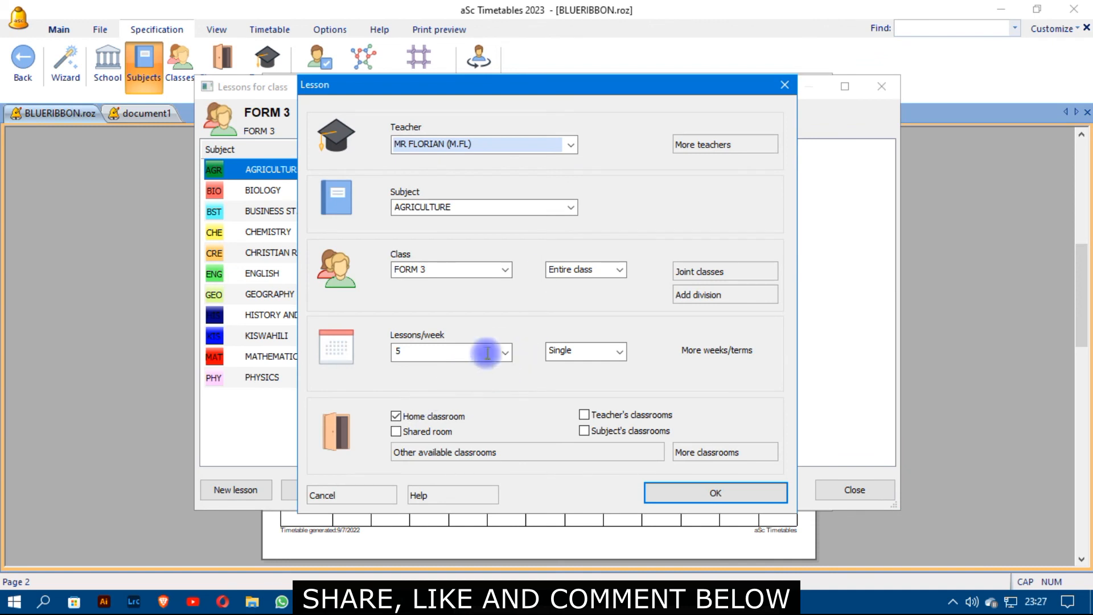
left_click(504, 350)
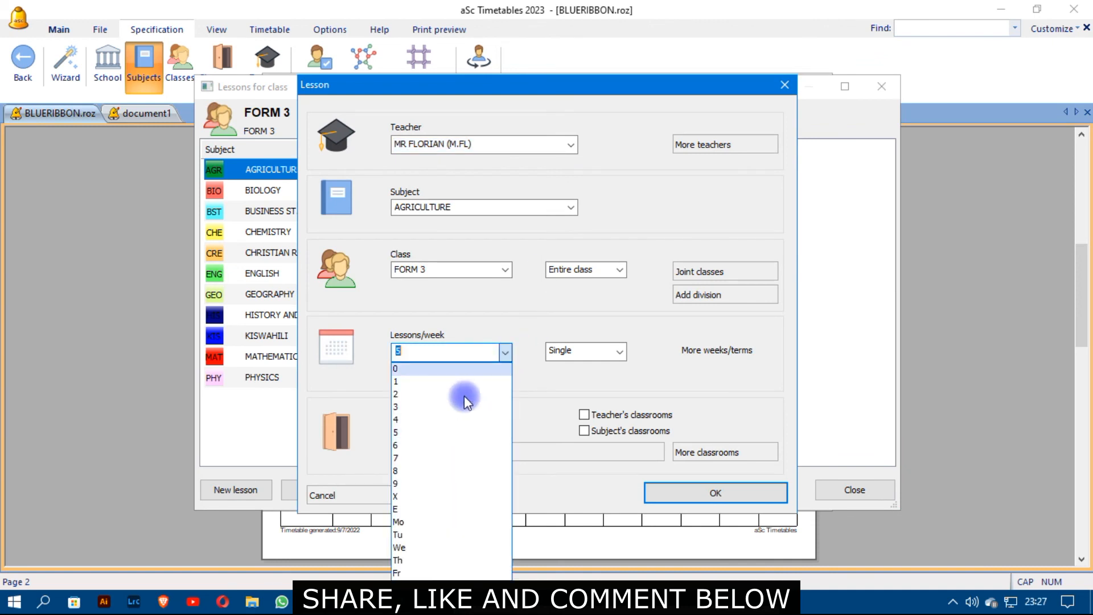
left_click(410, 422)
left_click(699, 494)
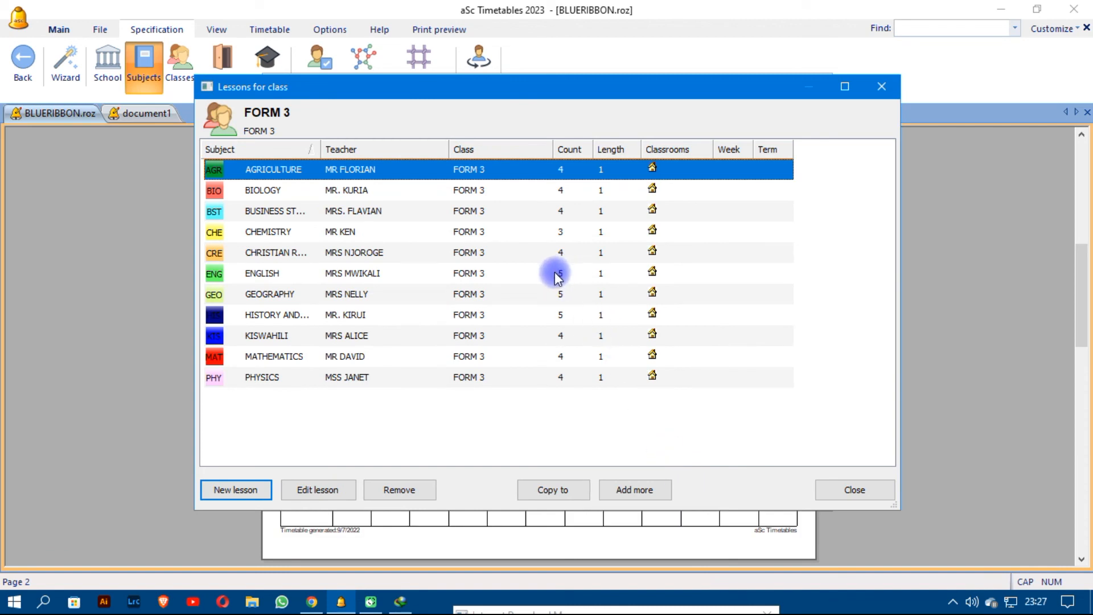
Set the FORM 3 ENGLISH lesson to 4 lessons per week.
left_click(557, 274)
double_click(555, 275)
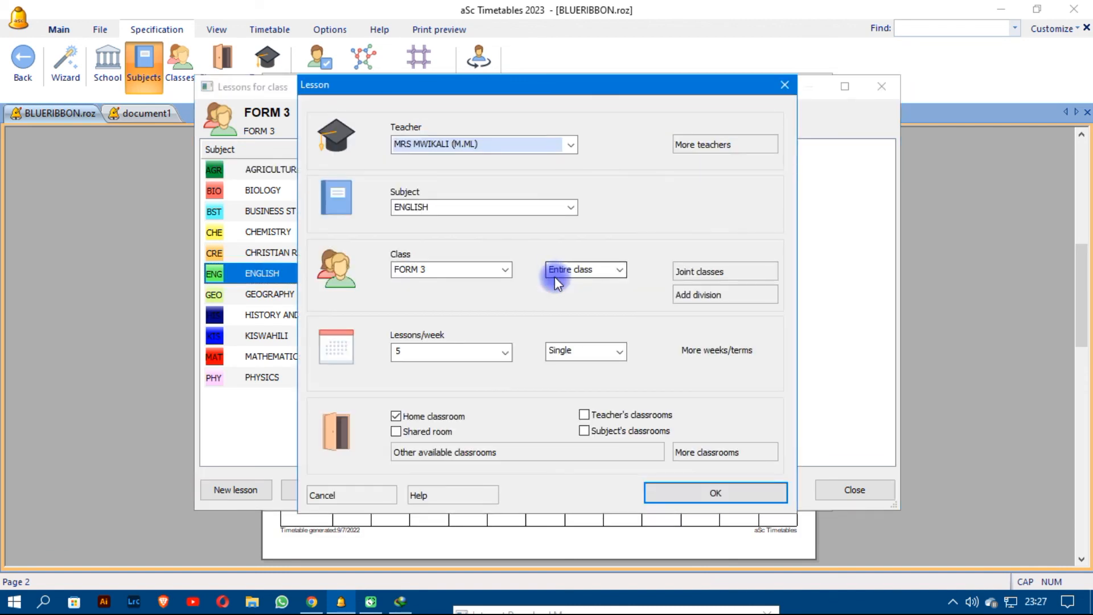
left_click(504, 353)
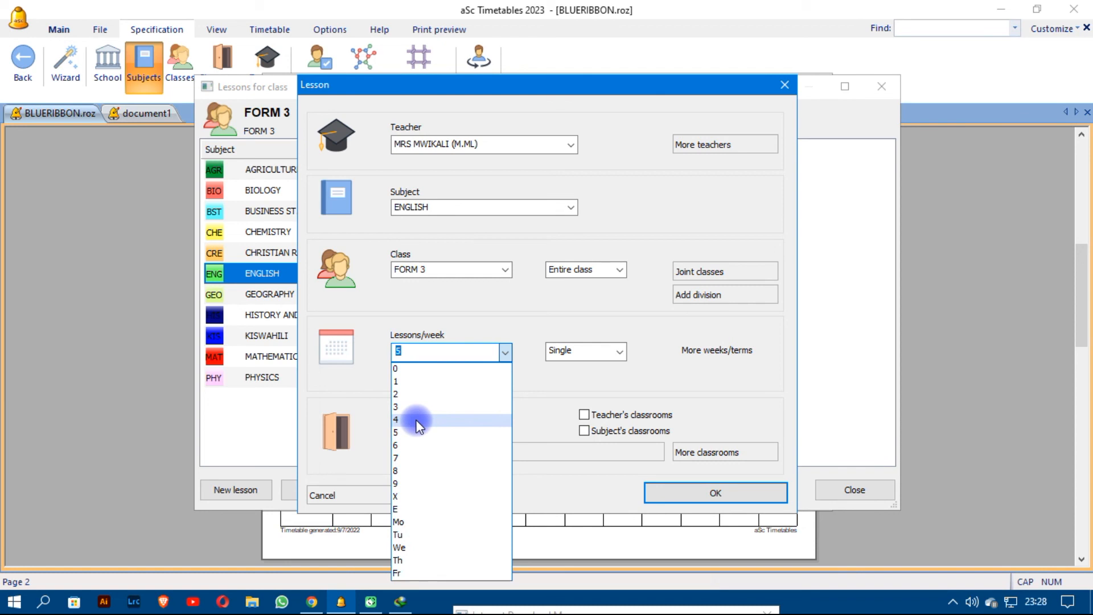
left_click(419, 421)
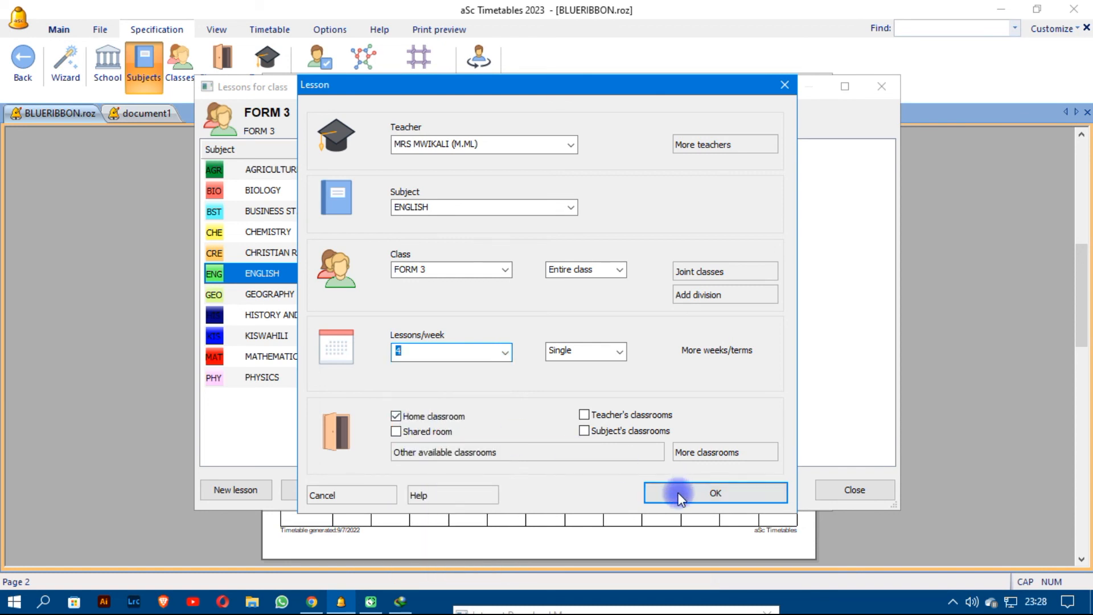
left_click(680, 491)
Set the FORM 3 GEOGRAPHY lesson to 4 lessons per week.
left_click(559, 295)
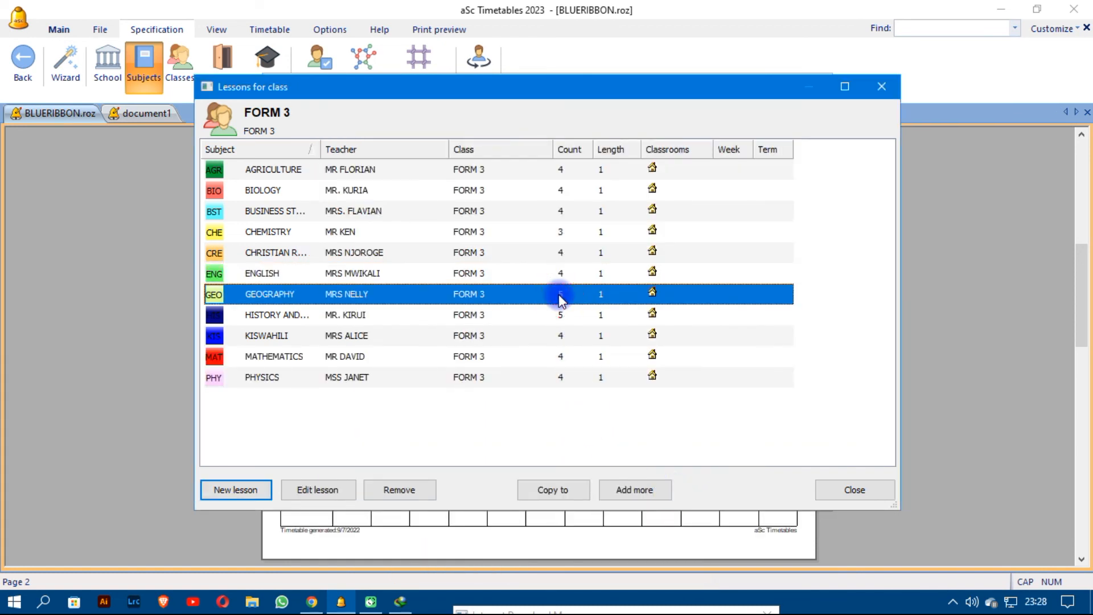
double_click(560, 296)
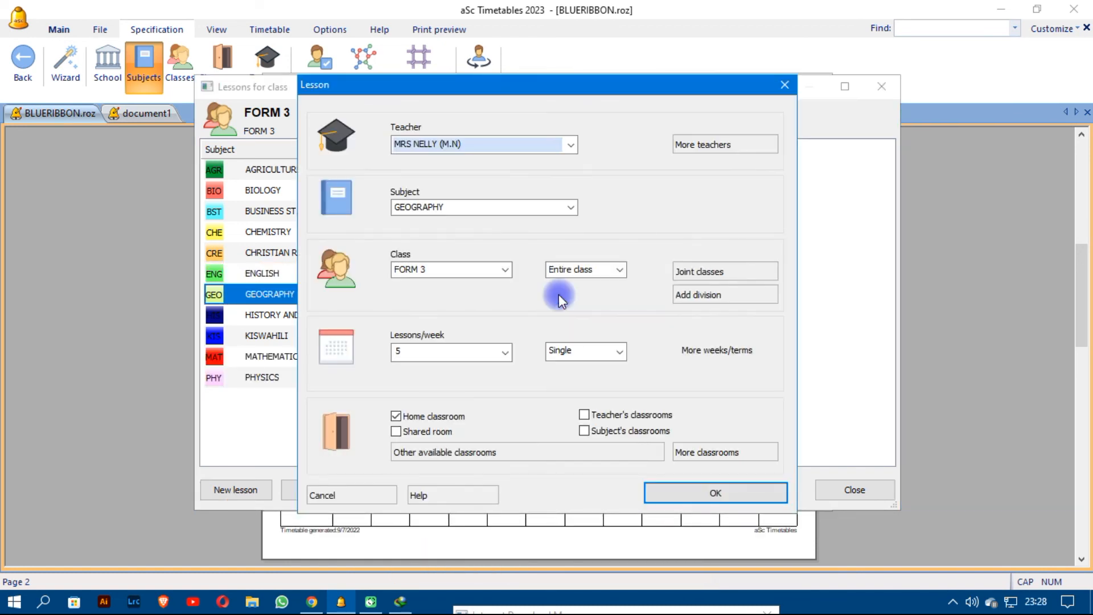
left_click(505, 351)
left_click(421, 420)
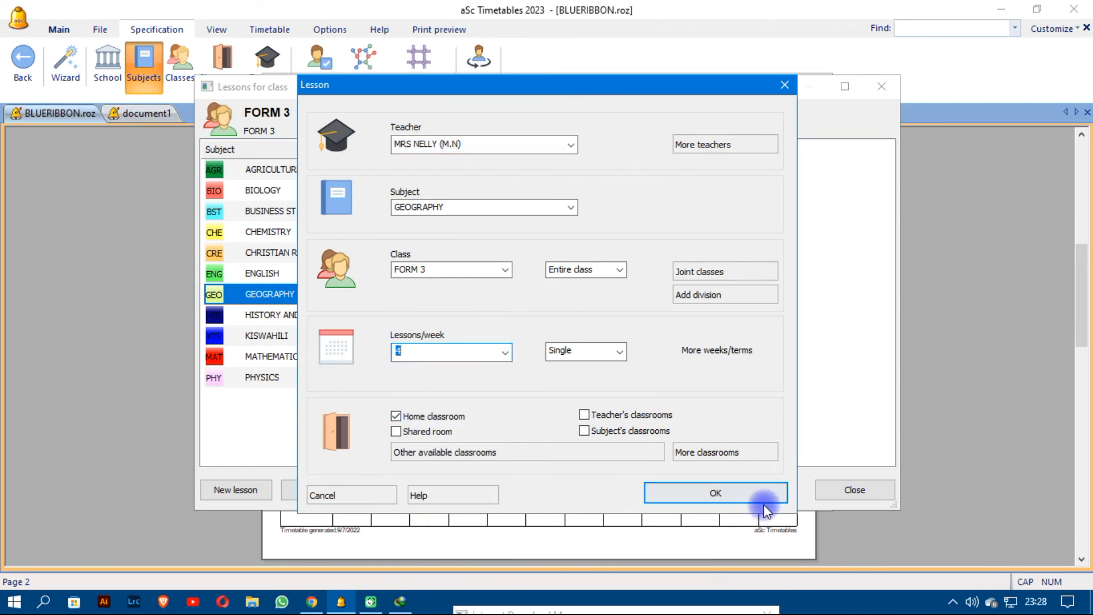
left_click(726, 493)
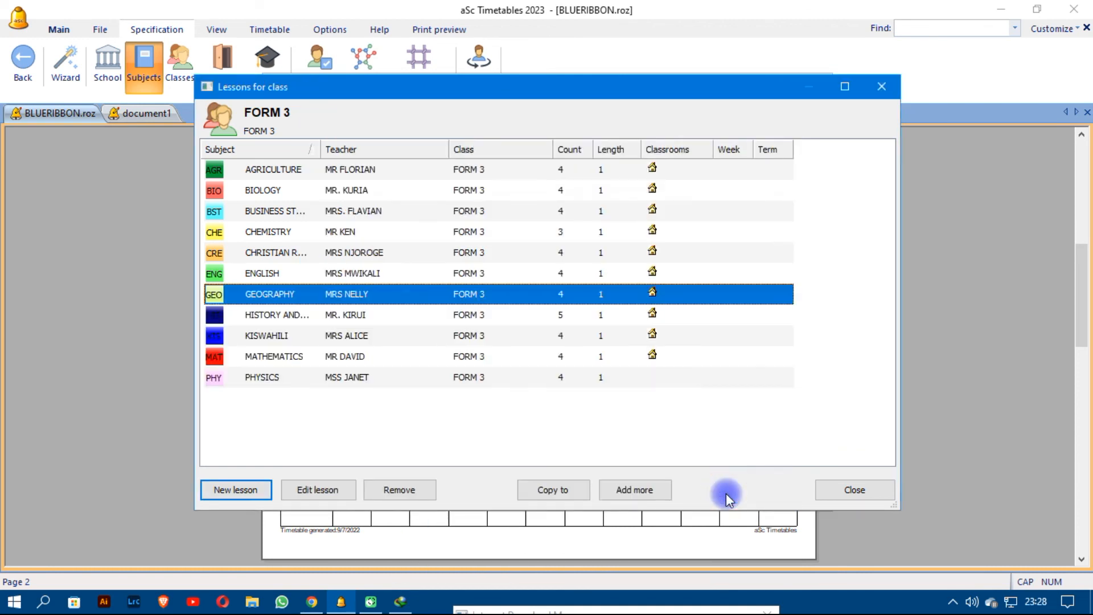
Set the FORM 3 HISTORY AND GOVERNMENT lesson to 4 lessons per week and close the class's lesson list.
left_click(563, 317)
double_click(563, 317)
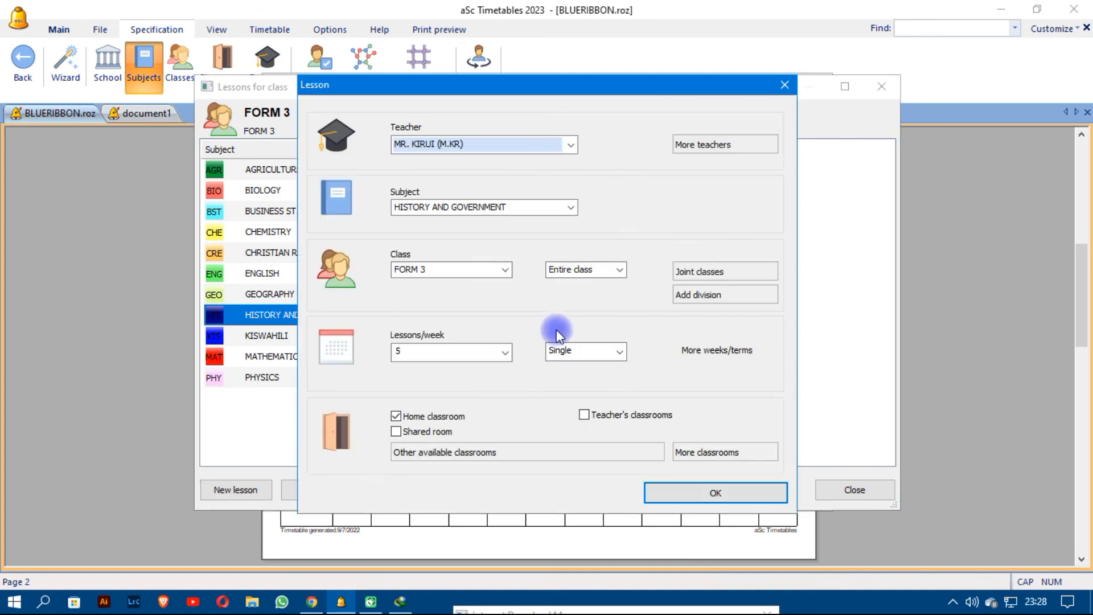
left_click(505, 352)
left_click(432, 421)
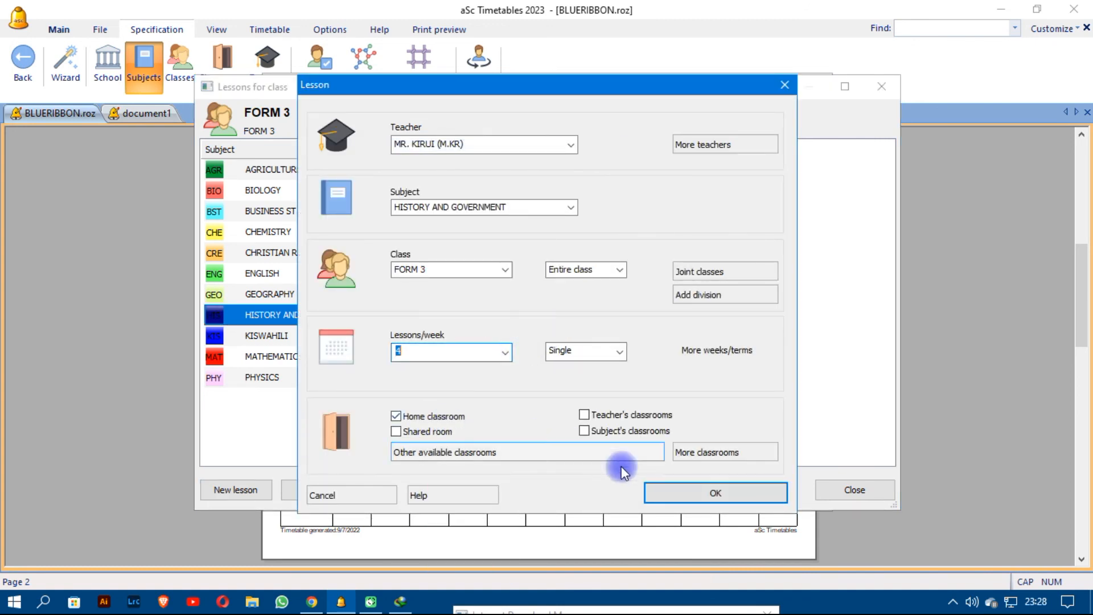
left_click(681, 493)
left_click(847, 490)
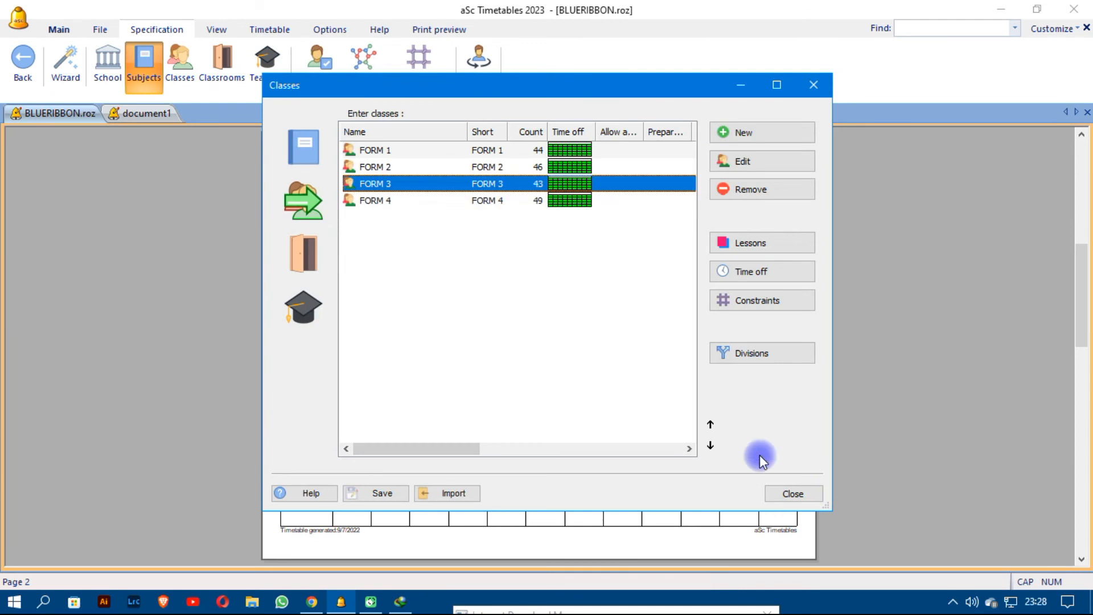
Open the FORM 4 lesson list and set its CHEMISTRY lesson to 4 lessons per week.
double_click(525, 201)
left_click(550, 233)
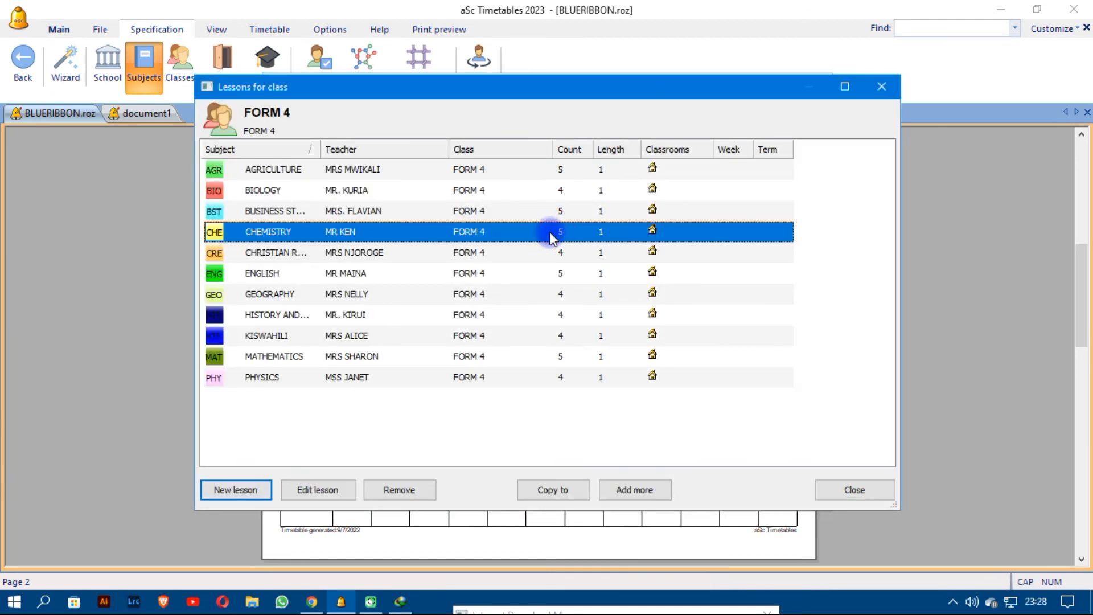
double_click(549, 232)
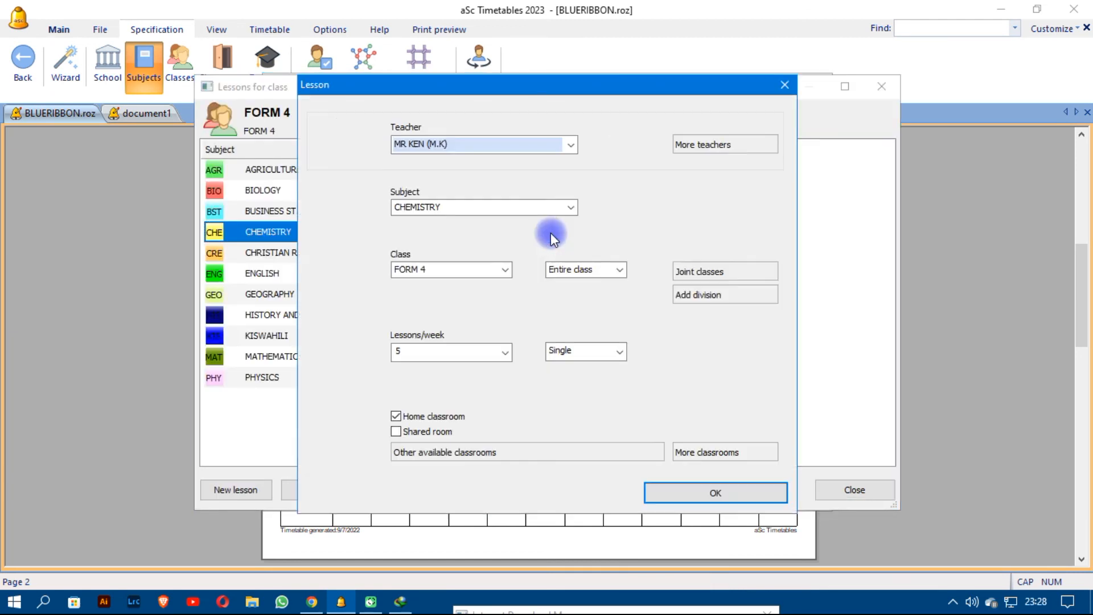
left_click(507, 352)
left_click(433, 418)
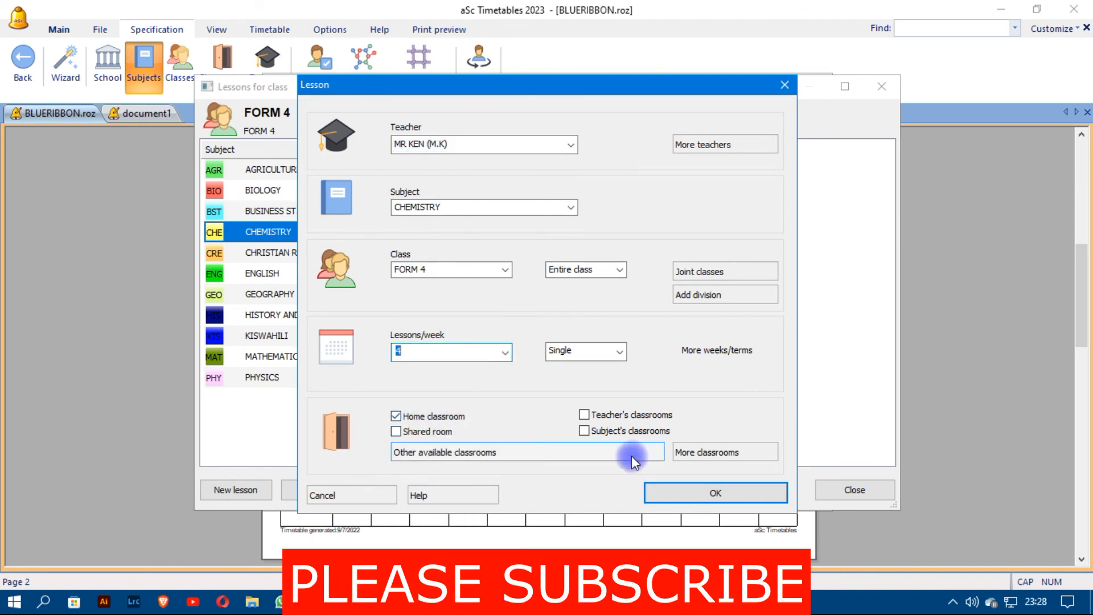
left_click(689, 488)
Set the FORM 4 BUSINESS STUDIES lesson to 4 lessons per week.
left_click(563, 208)
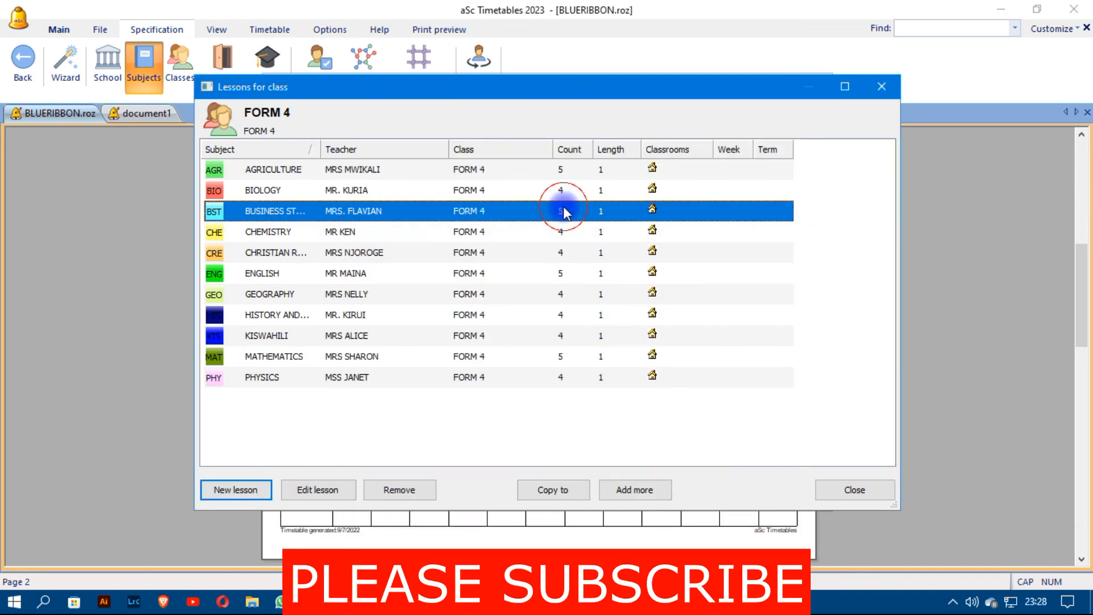
double_click(562, 211)
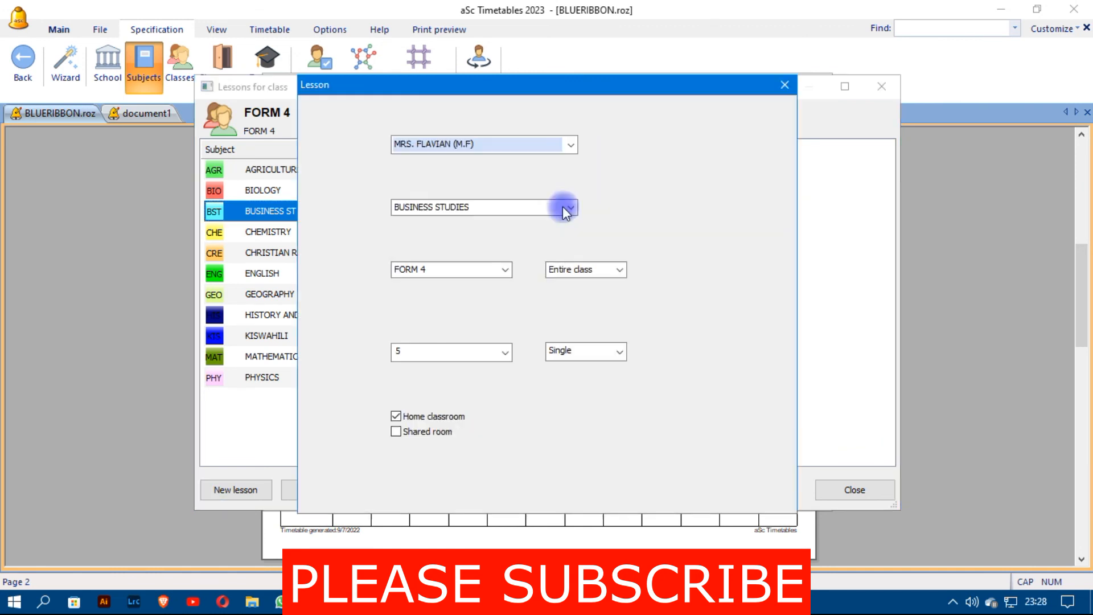
left_click(506, 351)
left_click(422, 420)
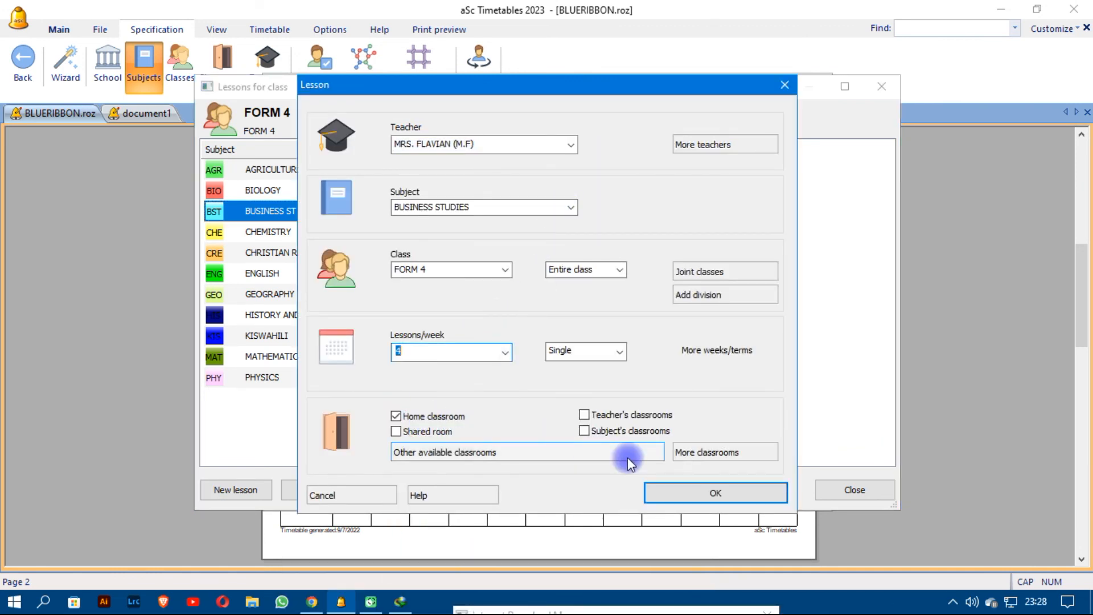
left_click(689, 490)
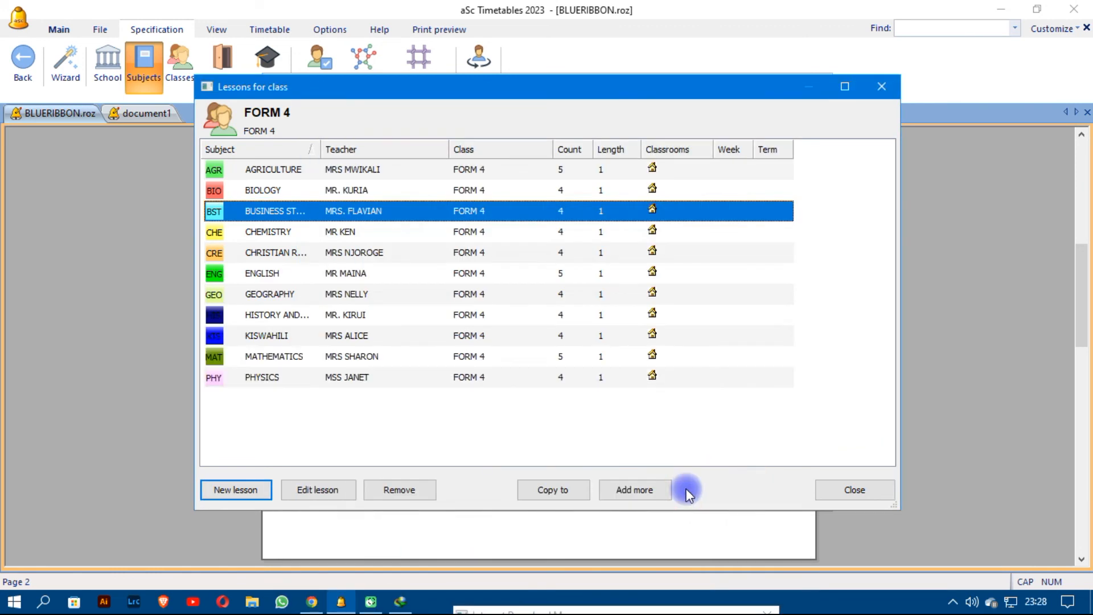
Set the FORM 4 AGRICULTURE lesson to 4 lessons per week and close the class's lesson list.
left_click(564, 175)
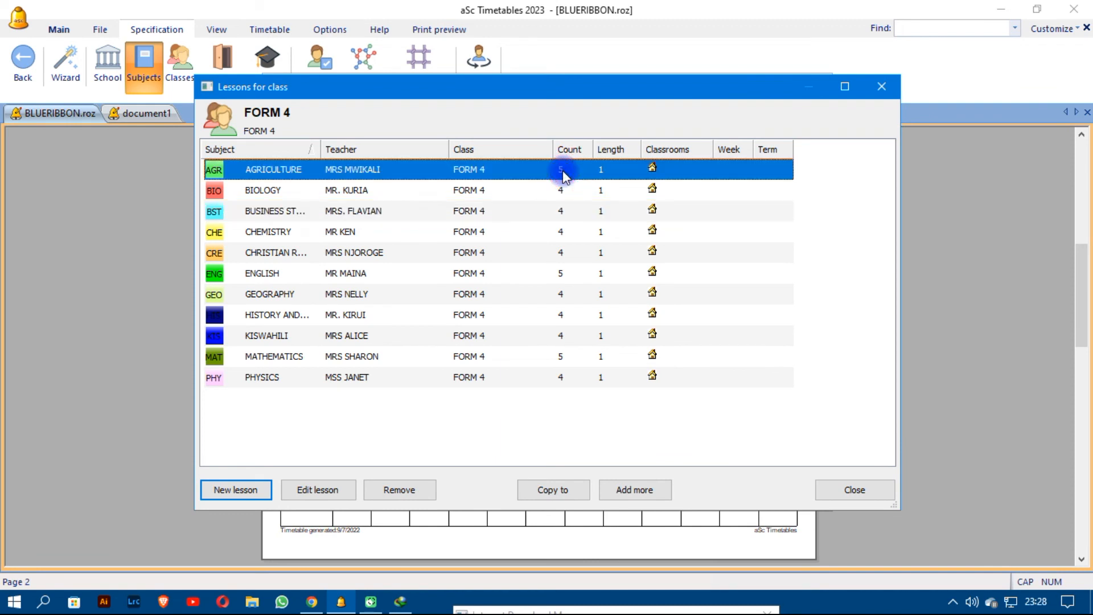
double_click(564, 171)
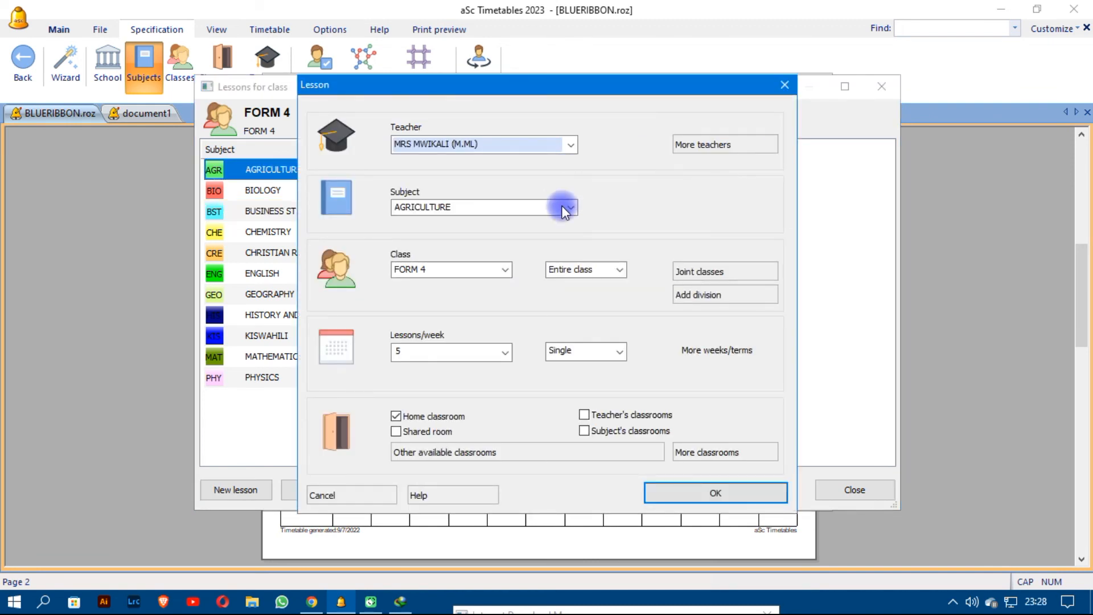
left_click(504, 353)
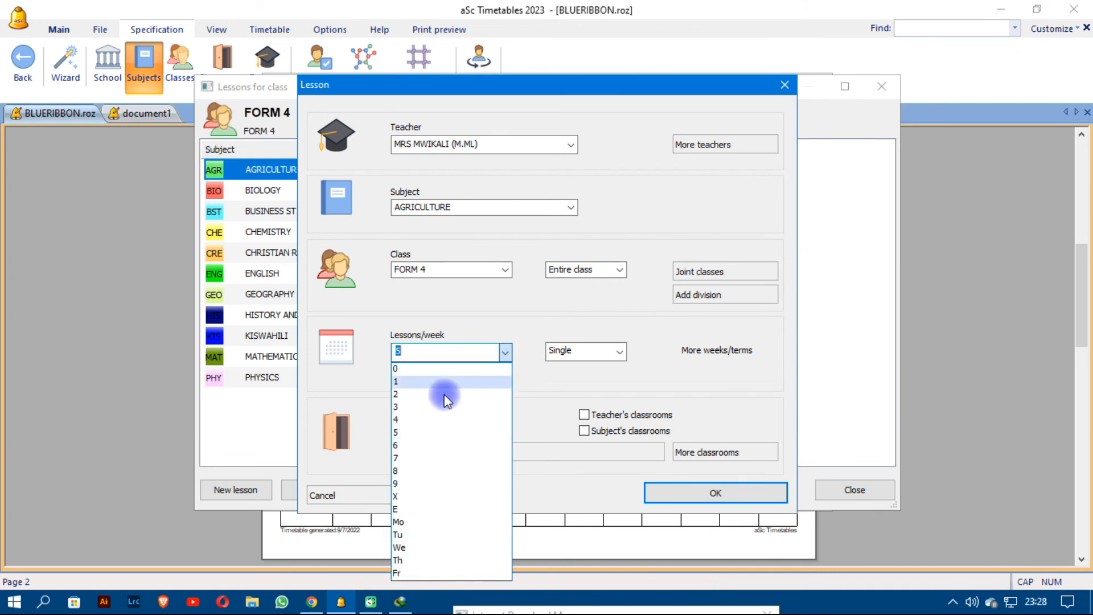
left_click(415, 420)
left_click(737, 491)
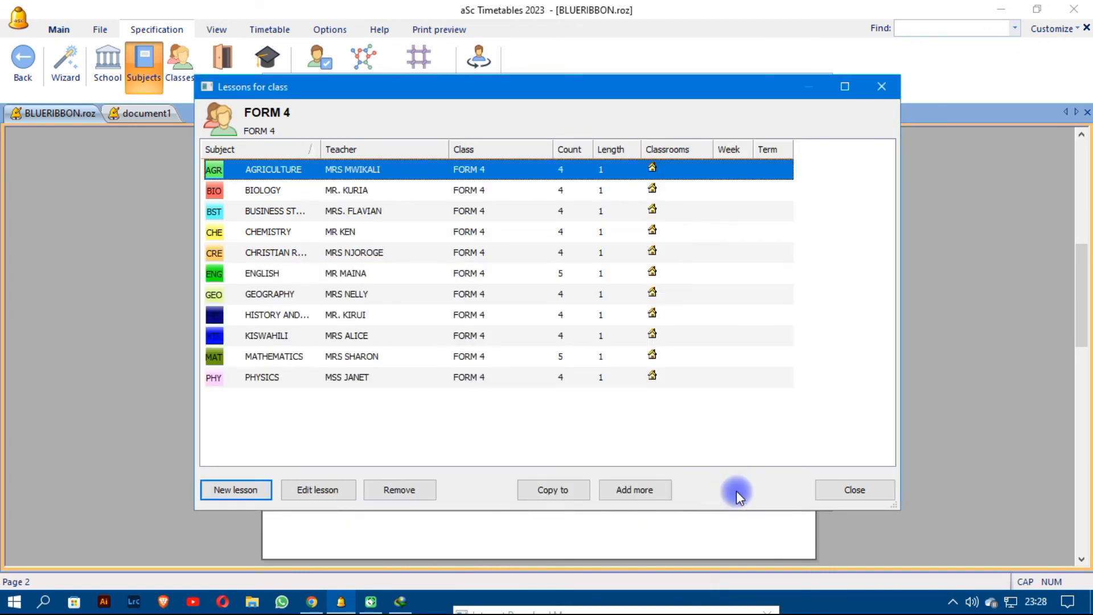
left_click(842, 495)
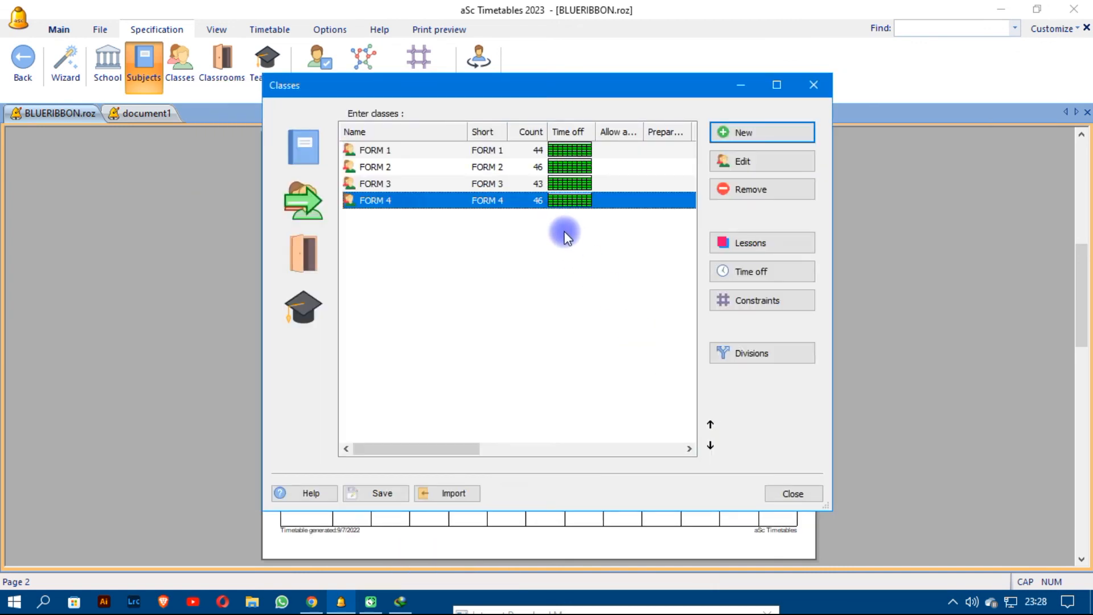
Open the FORM 2 lesson list and set its MATHEMATICS lesson to 4 lessons per week.
double_click(535, 167)
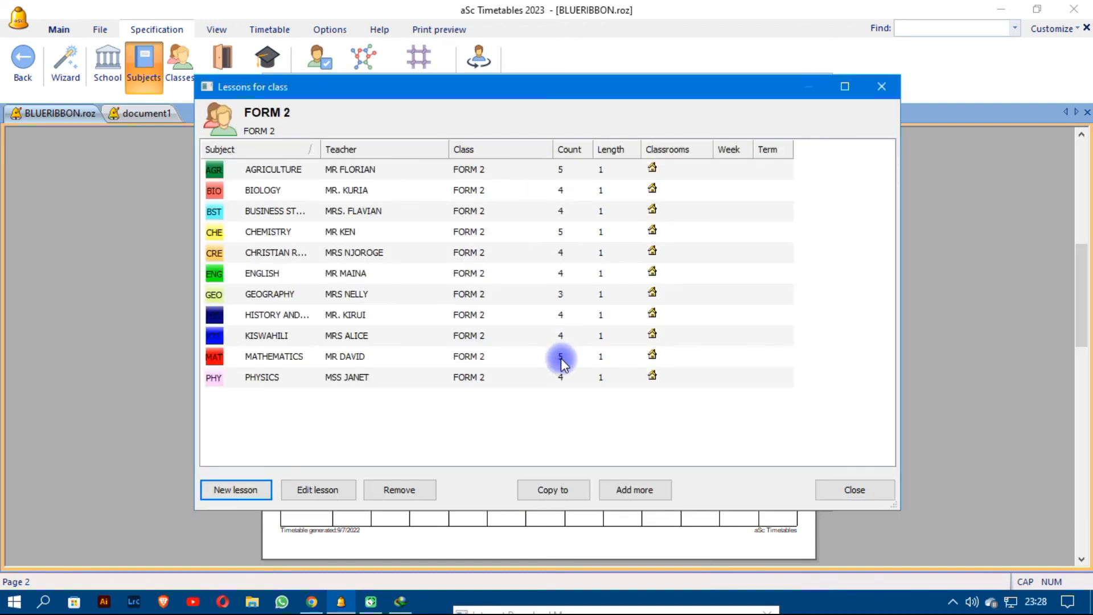
double_click(561, 359)
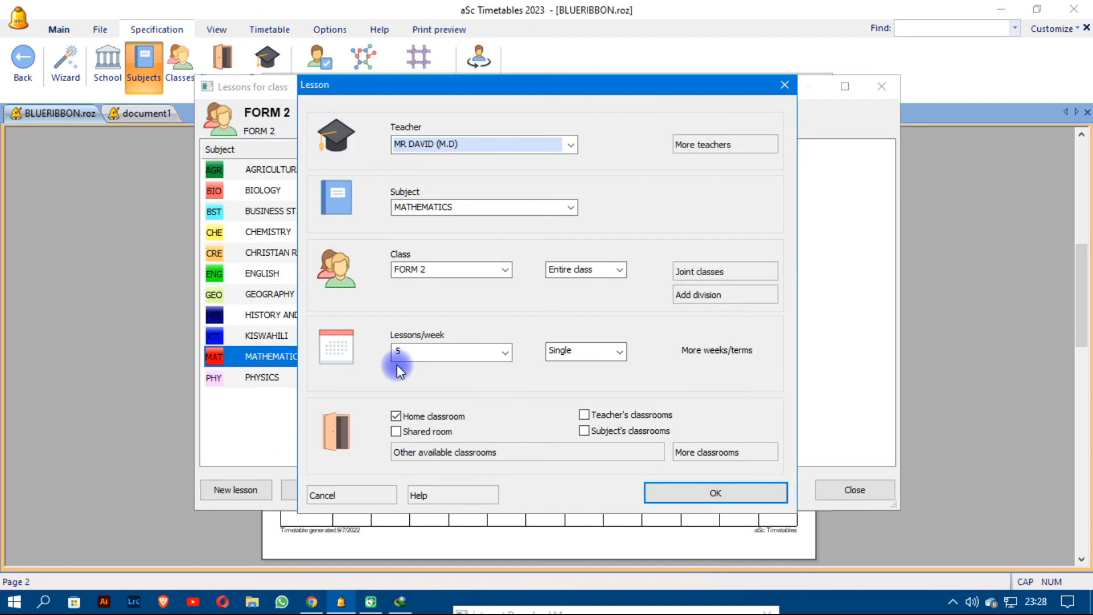
left_click(505, 352)
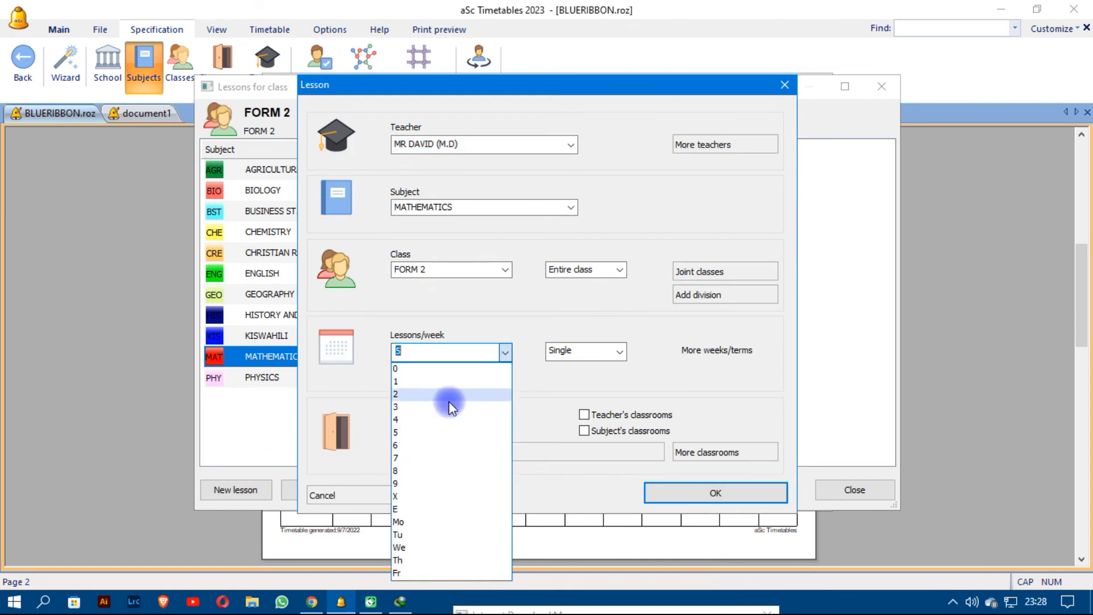
left_click(414, 422)
left_click(695, 493)
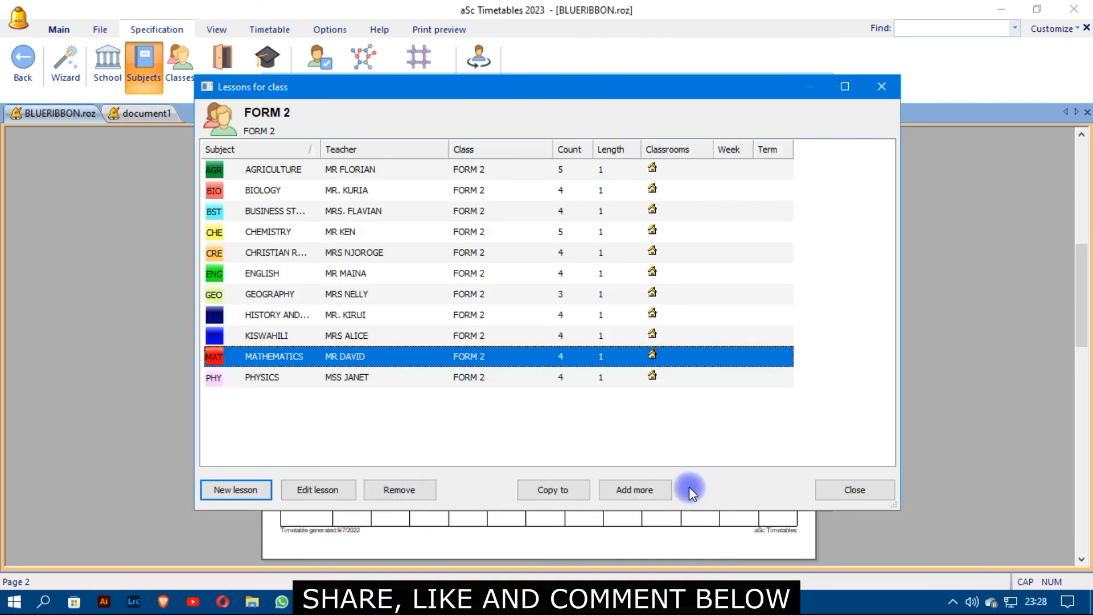
Set the FORM 2 CHEMISTRY lesson to 4 lessons per week and close the class's lesson list.
left_click(559, 234)
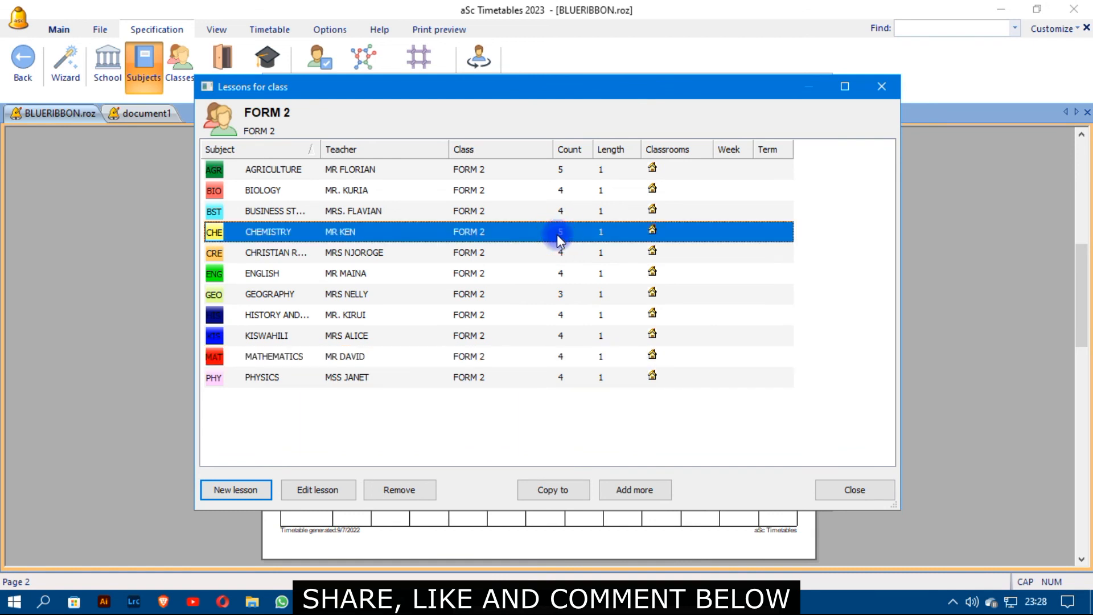
double_click(557, 234)
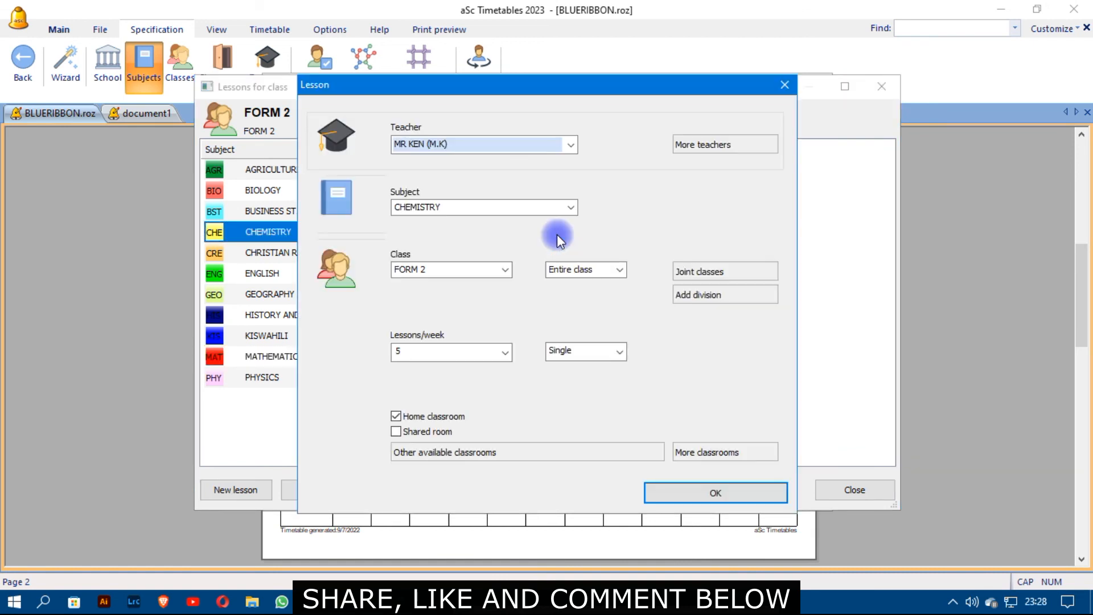
left_click(506, 351)
left_click(410, 420)
left_click(659, 498)
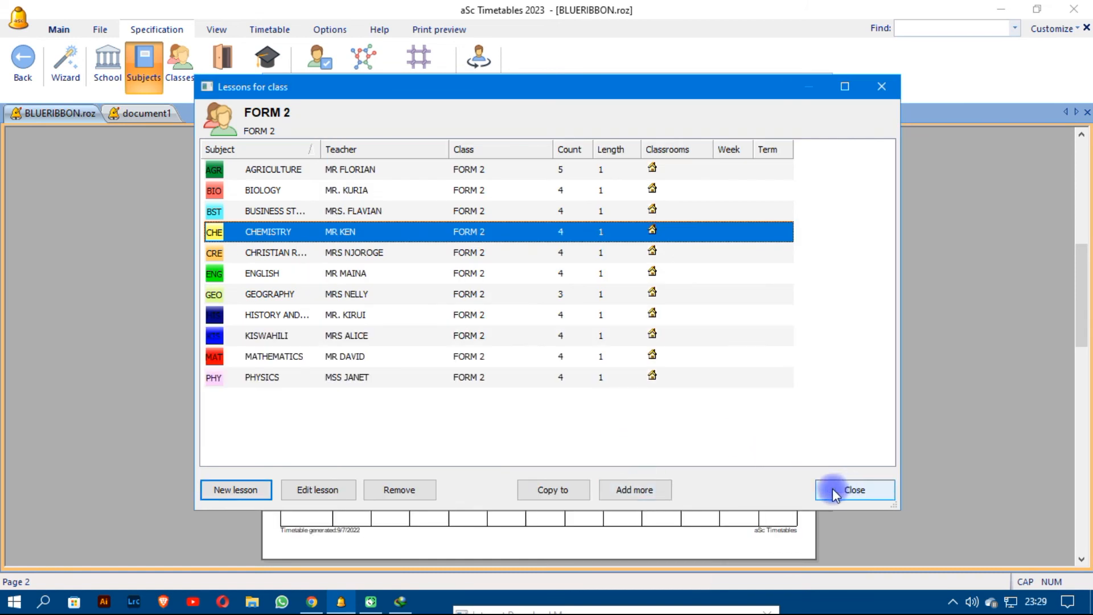
left_click(835, 491)
Set the FORM 4 ENGLISH lesson to 4 lessons per week, then close the lesson list and the class list.
double_click(511, 204)
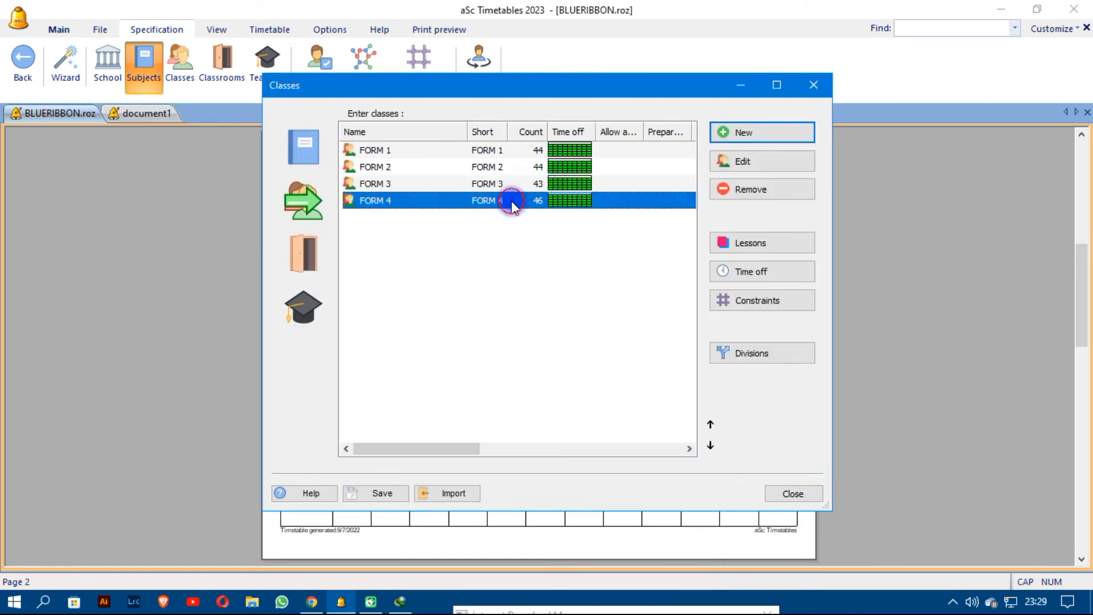
left_click(557, 279)
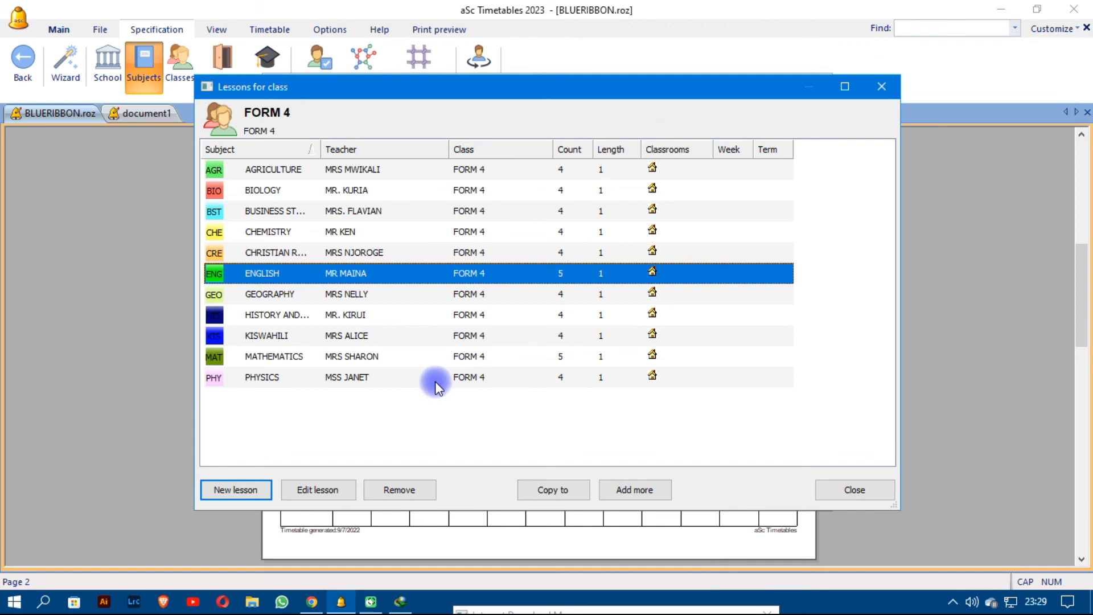
left_click(319, 491)
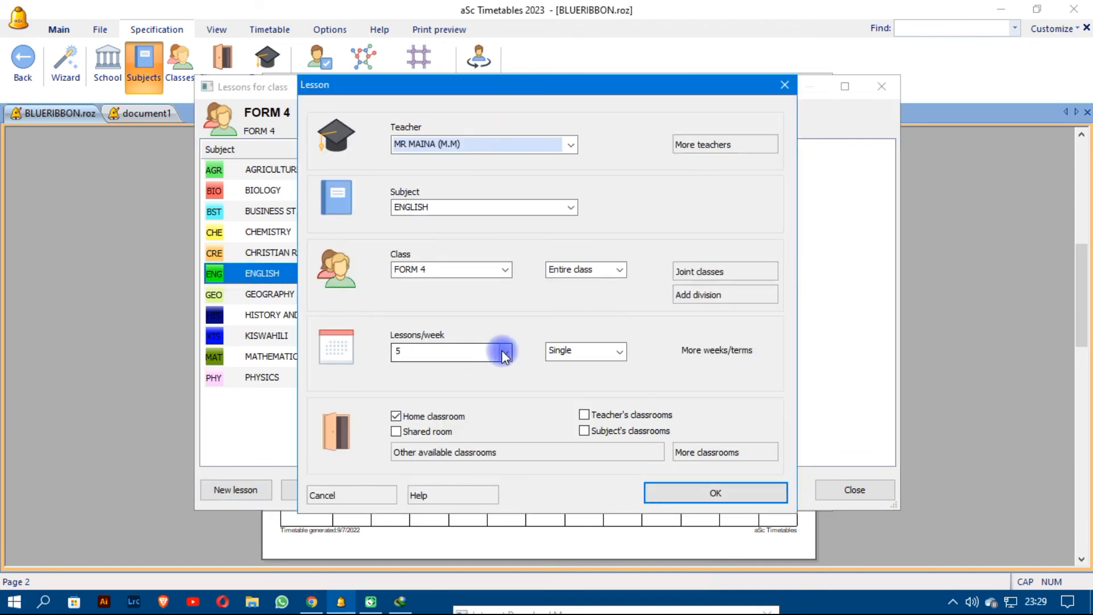
left_click(505, 353)
left_click(419, 419)
left_click(683, 498)
left_click(833, 490)
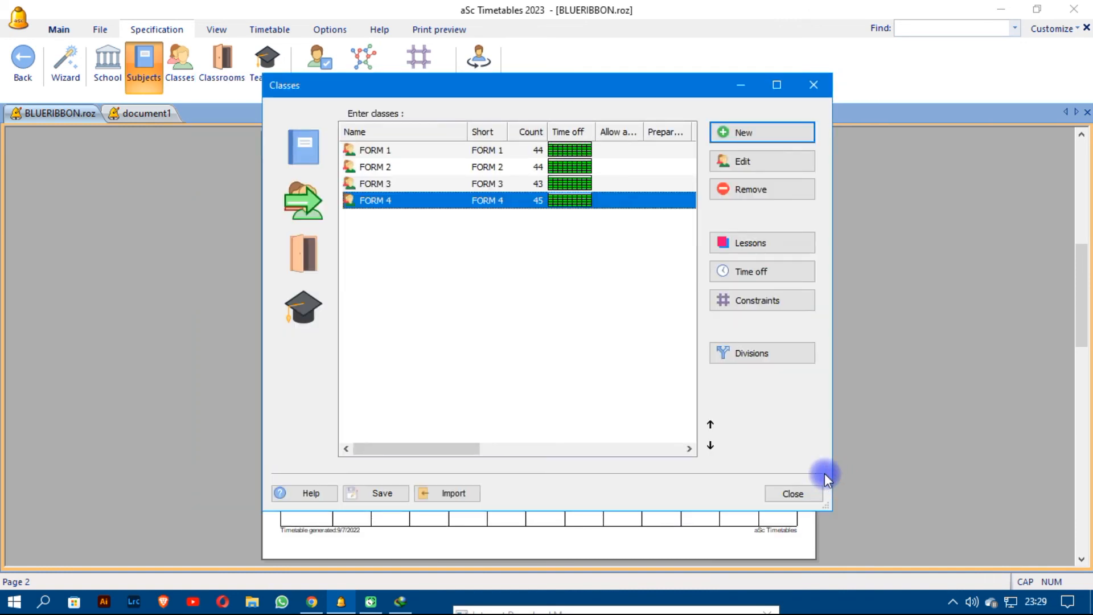
left_click(808, 500)
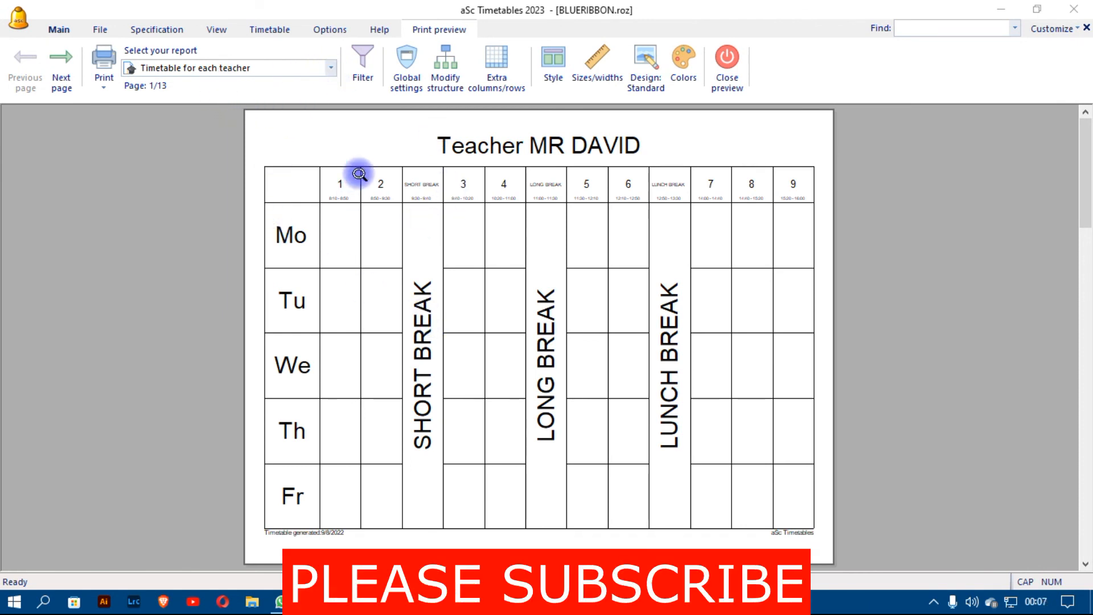
Preview the report with the timetable for each teacher and page through the first few teachers.
left_click(334, 68)
left_click(276, 96)
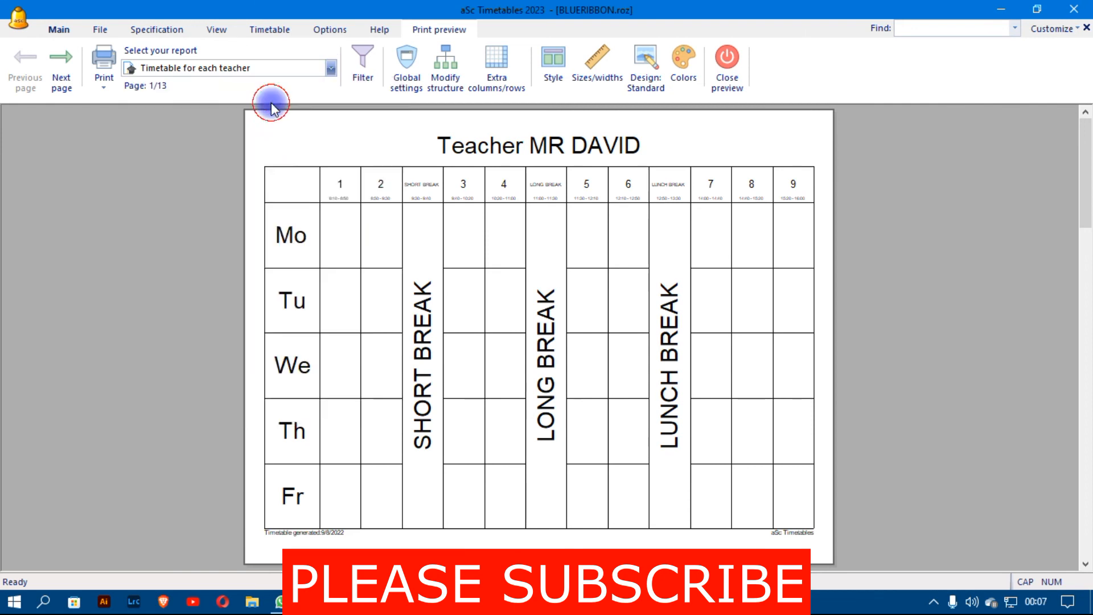
left_click(331, 68)
left_click(280, 130)
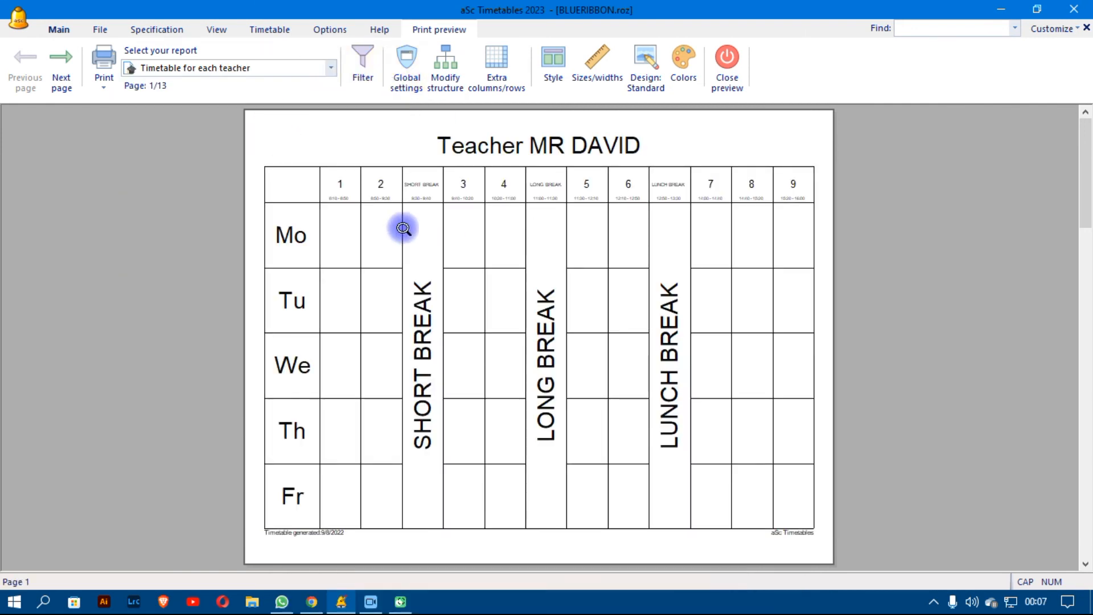
left_click(61, 74)
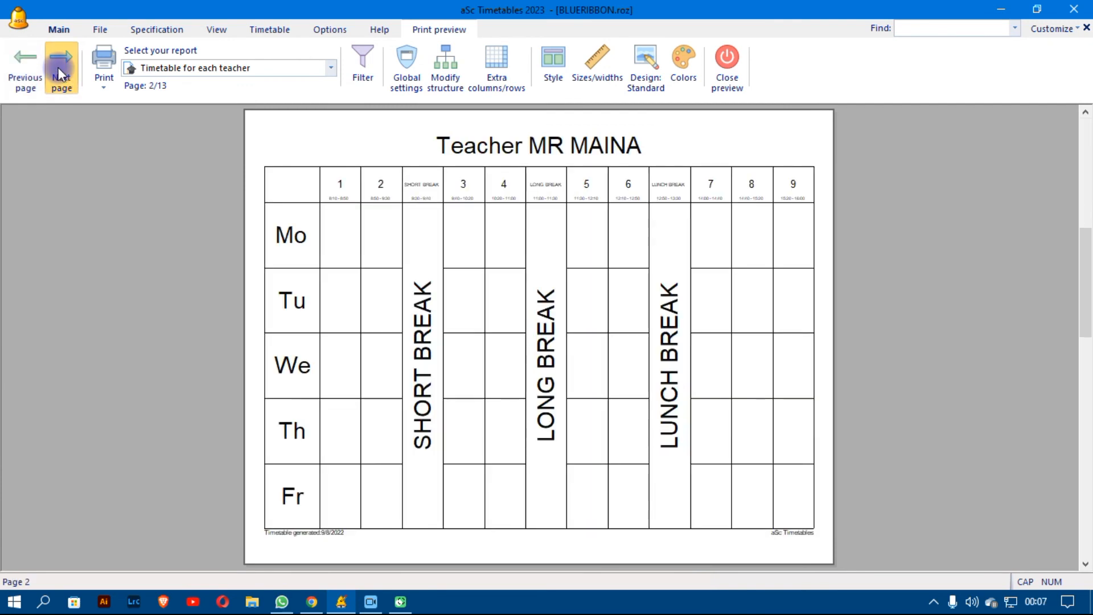
left_click(61, 75)
left_click(61, 74)
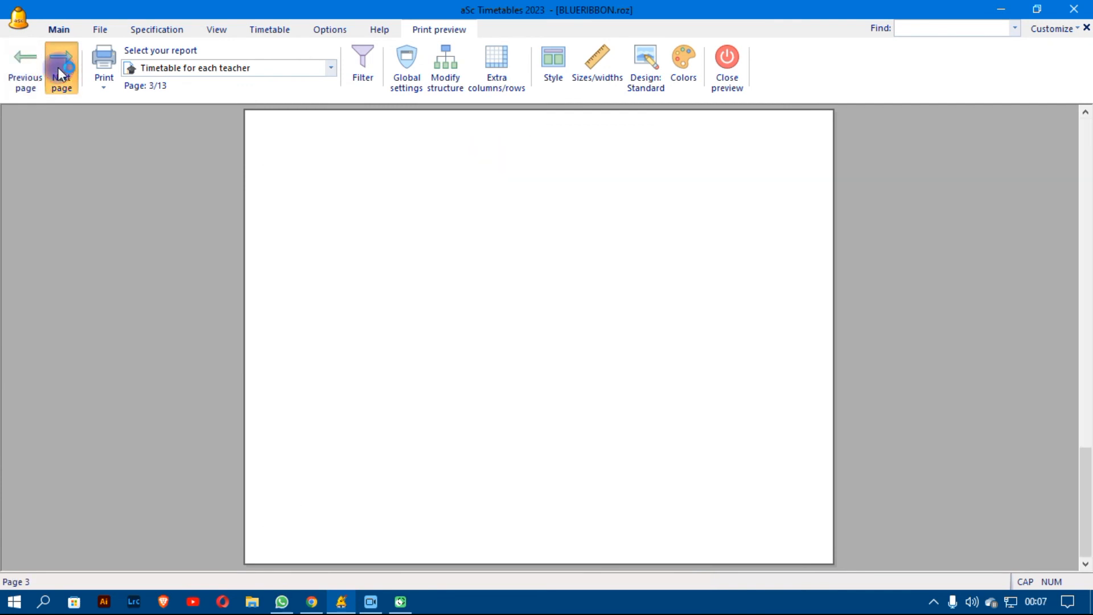
left_click(61, 74)
Switch the print preview to the timetable for each classroom and view the LABORATORY and OPTIONALS pages.
left_click(331, 67)
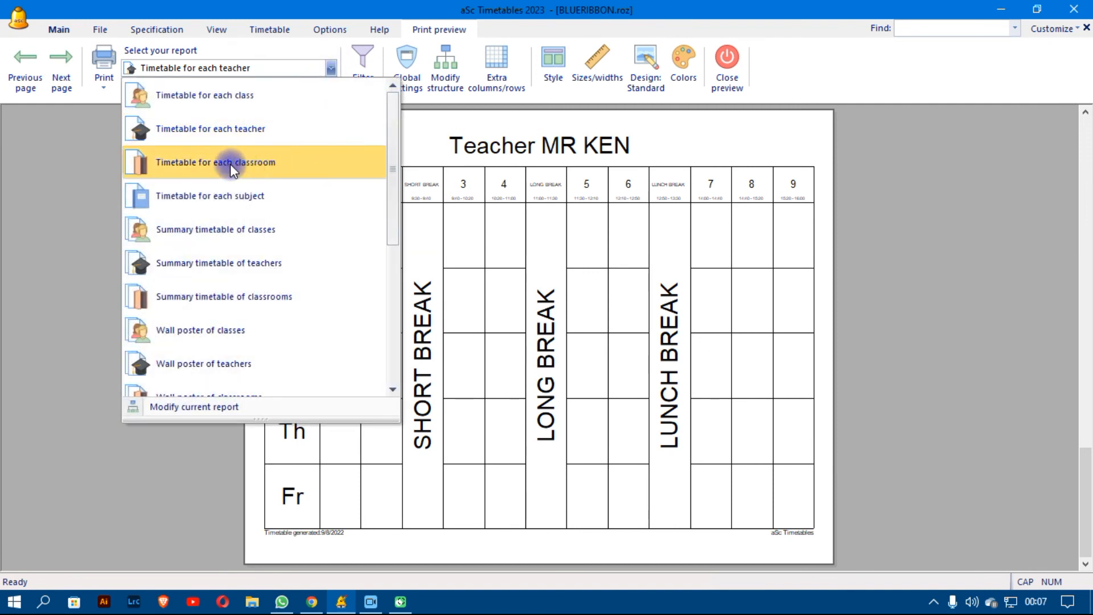
left_click(221, 165)
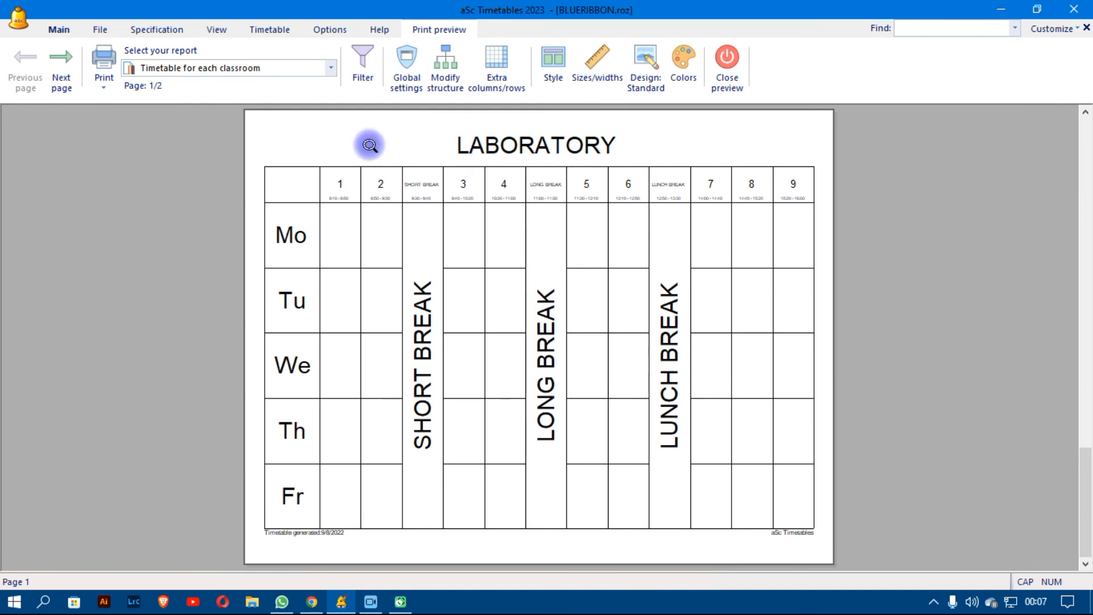
left_click(61, 63)
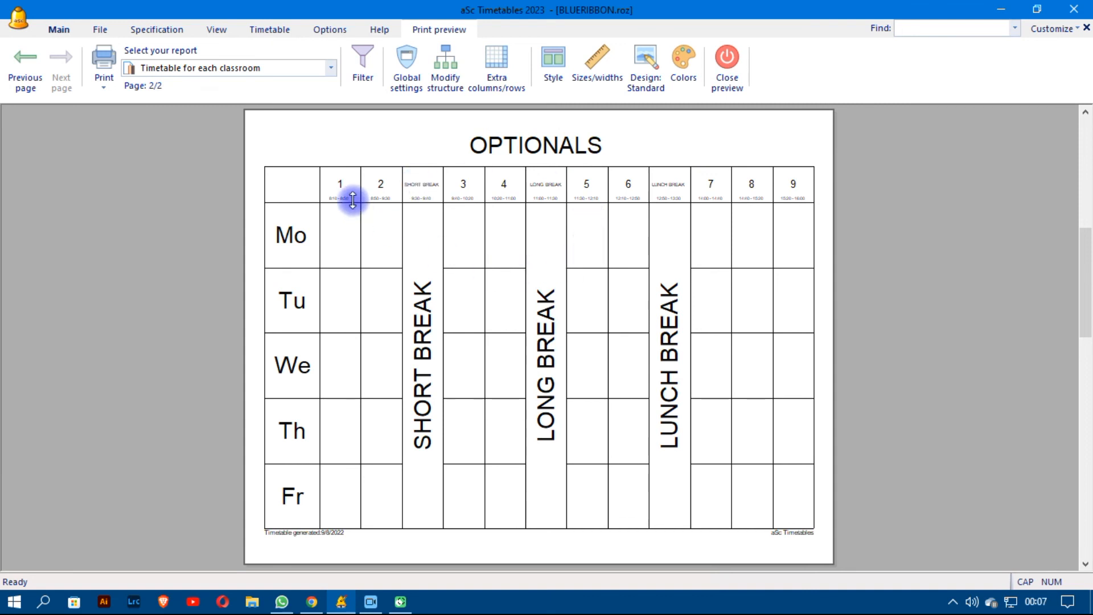
Switch the print preview to the timetable for each subject and page forward from MATHEMATICS to PHYSICS.
left_click(331, 70)
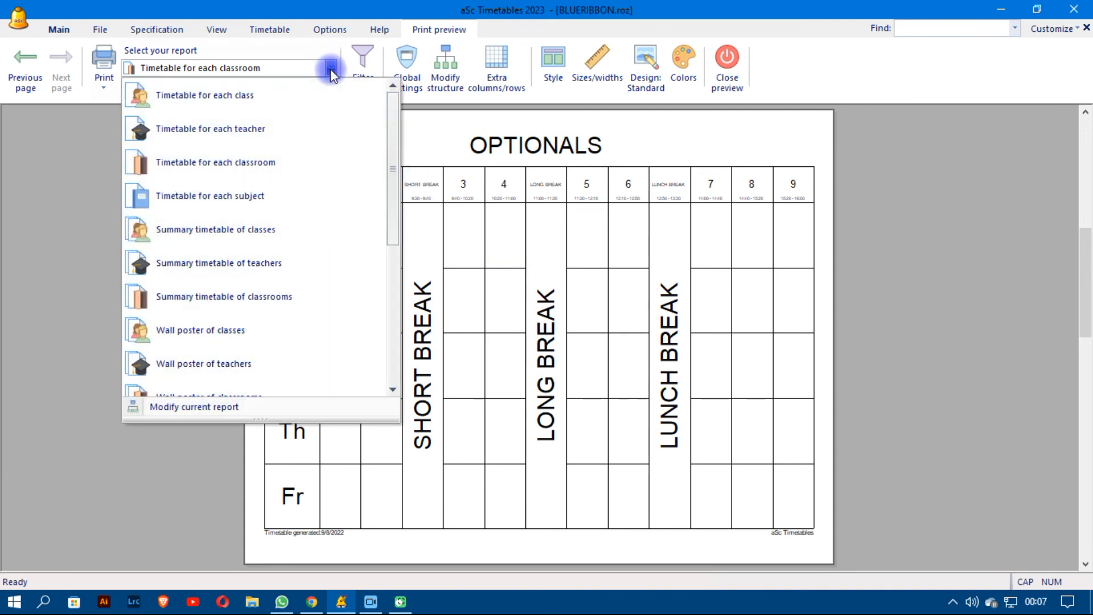
left_click(244, 197)
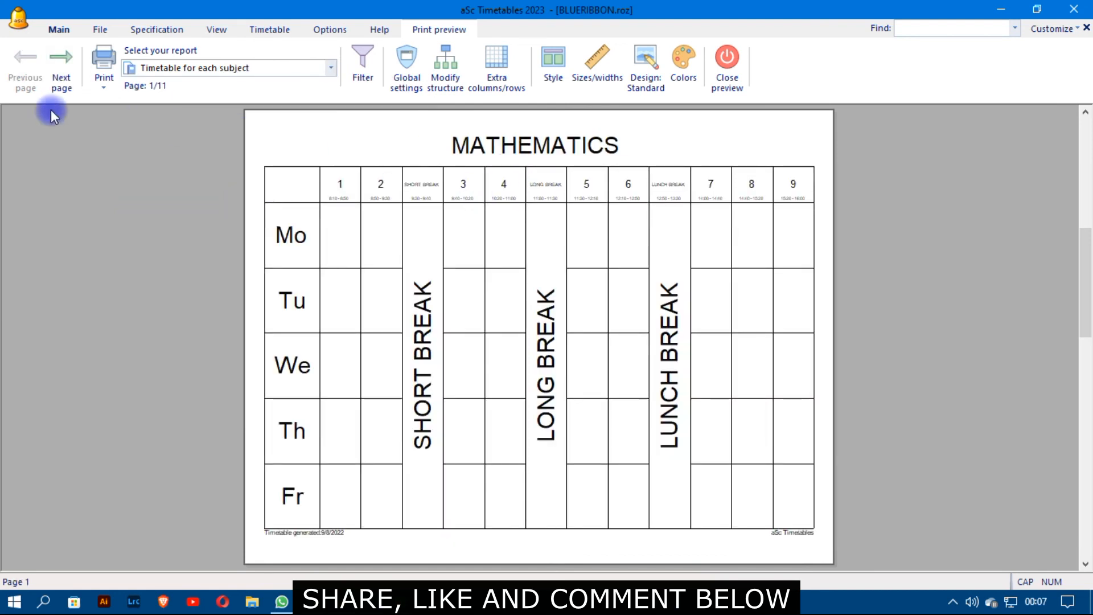
left_click(63, 68)
left_click(63, 69)
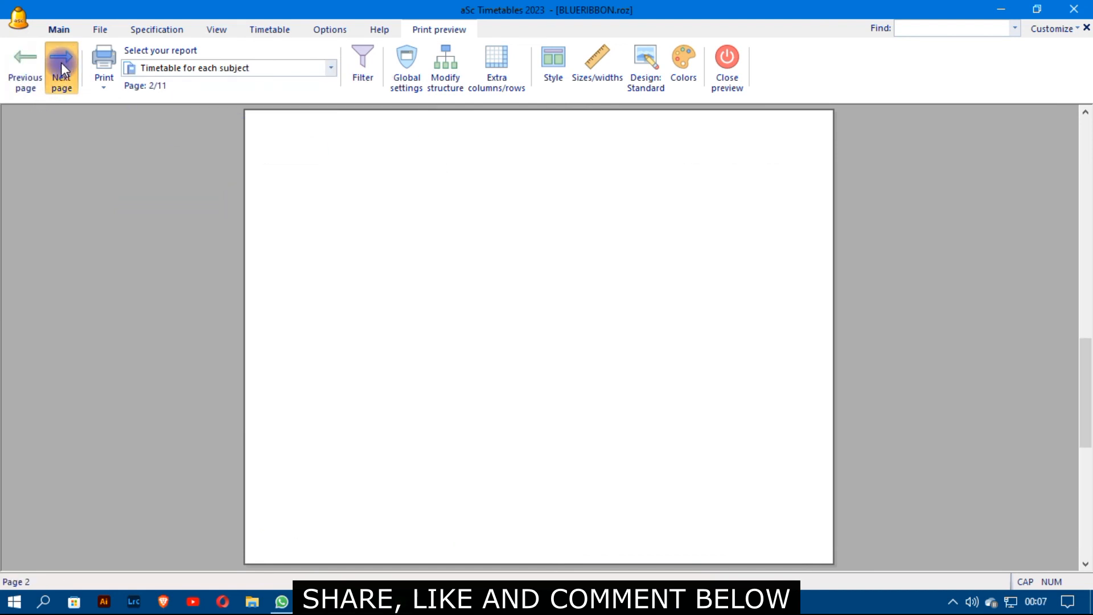
left_click(62, 69)
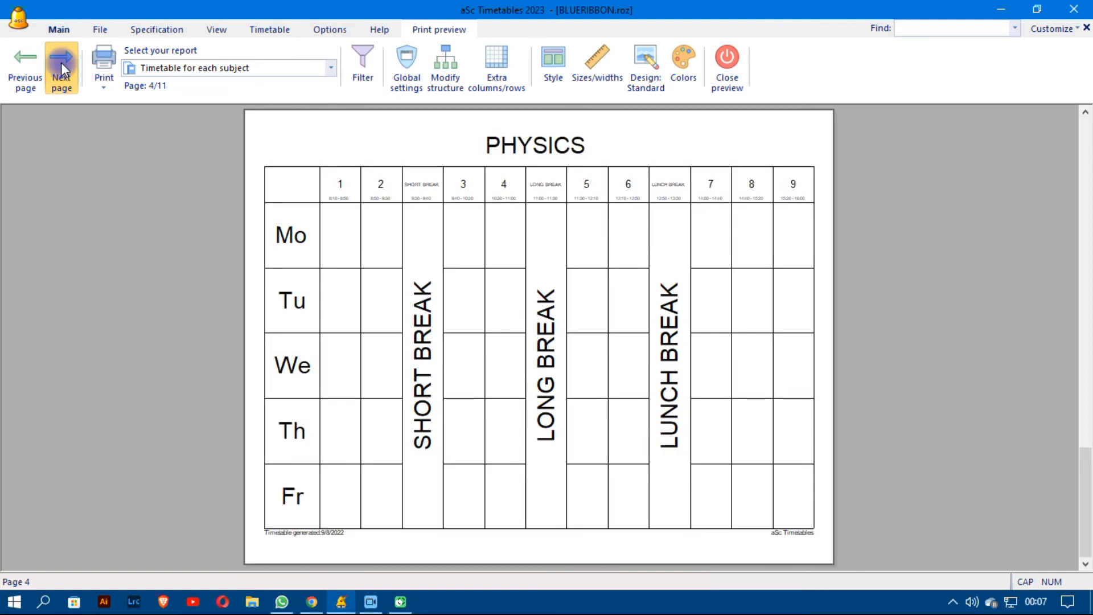
Examine the full range of available report types, including summaries, wall posters and custom reports, without choosing another one.
left_click(331, 69)
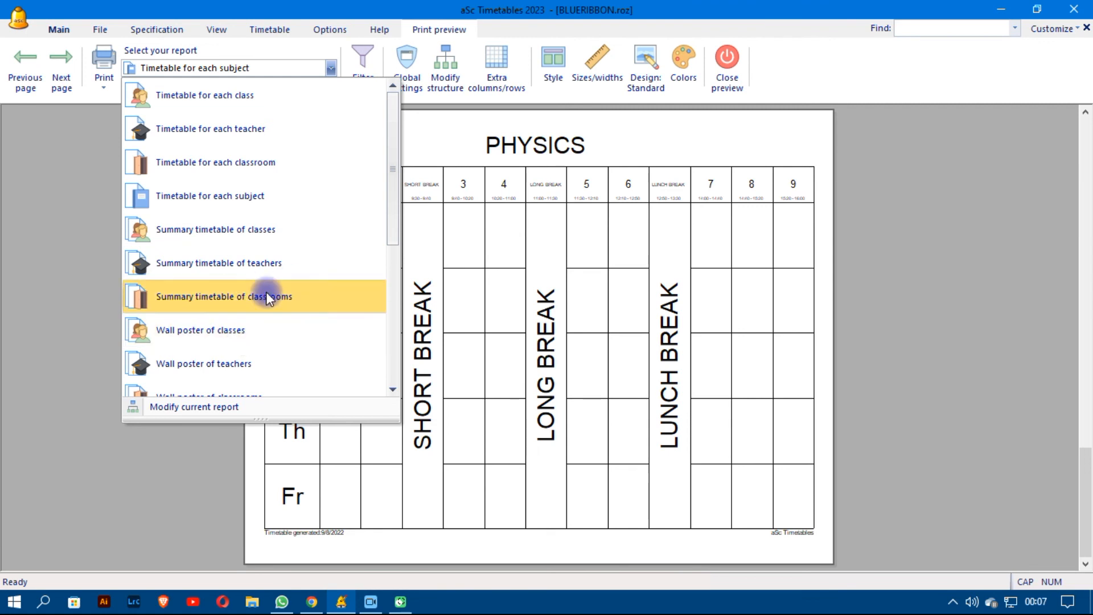
scroll(259, 294, "down", 4)
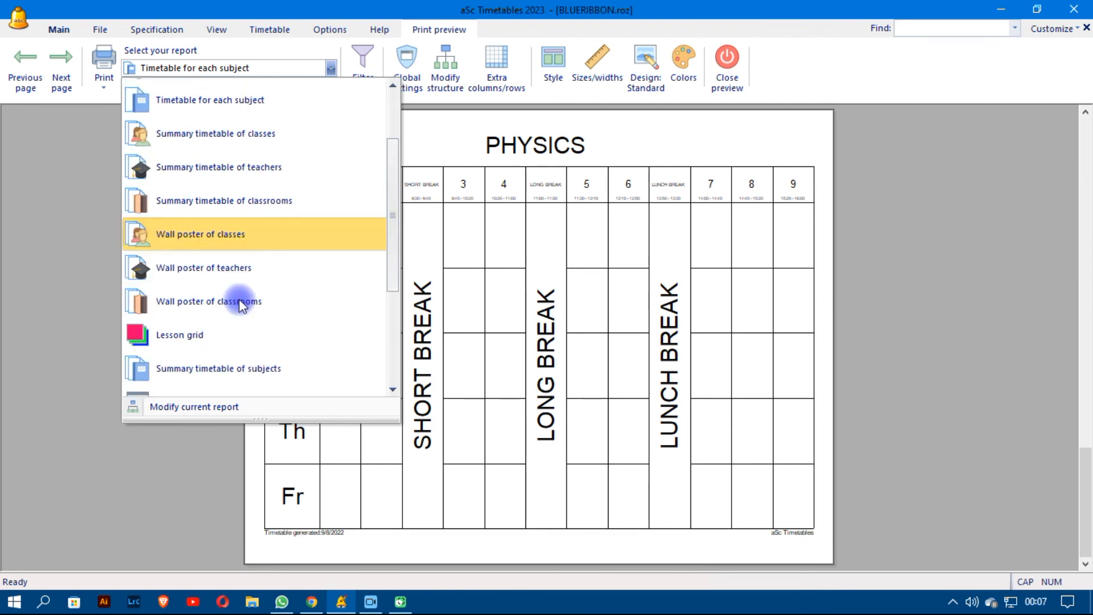
scroll(243, 316, "down", 3)
scroll(243, 302, "down", 1)
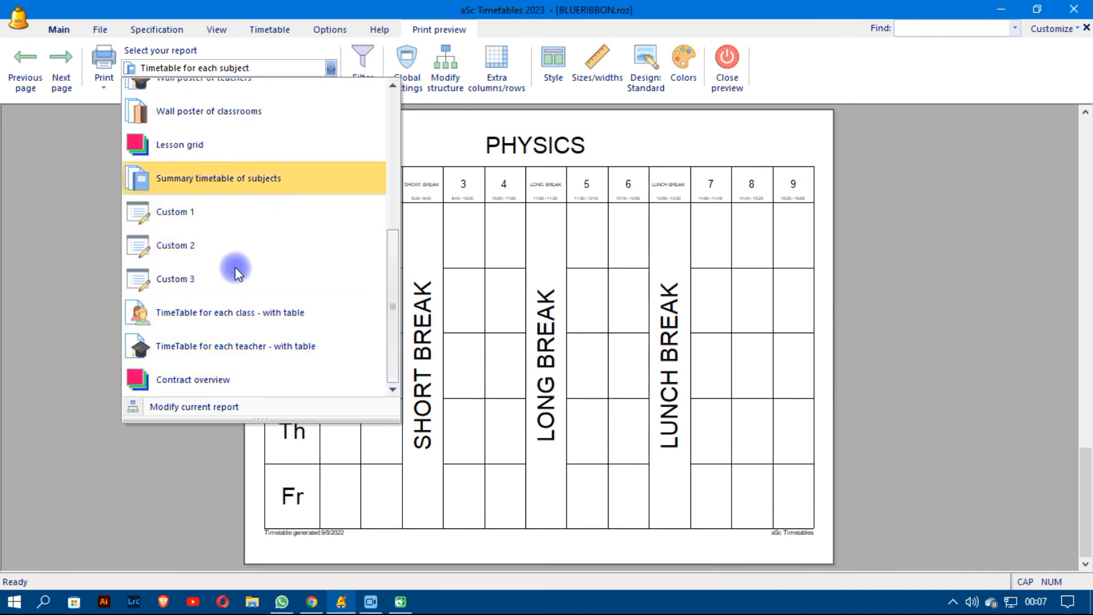
scroll(239, 307, "up", 3)
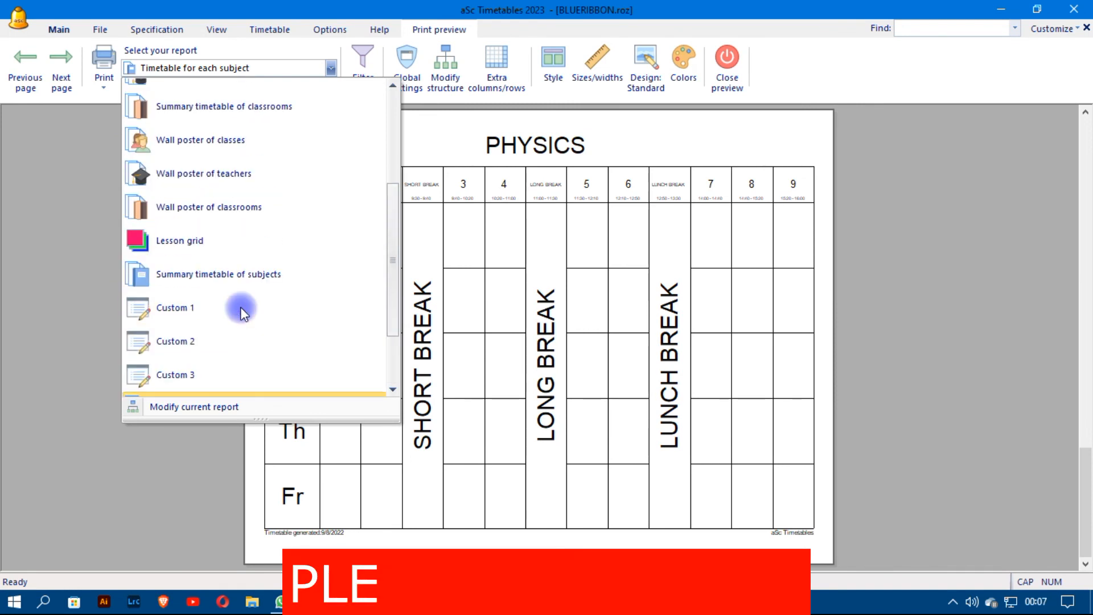
scroll(242, 294, "up", 3)
scroll(244, 290, "up", 2)
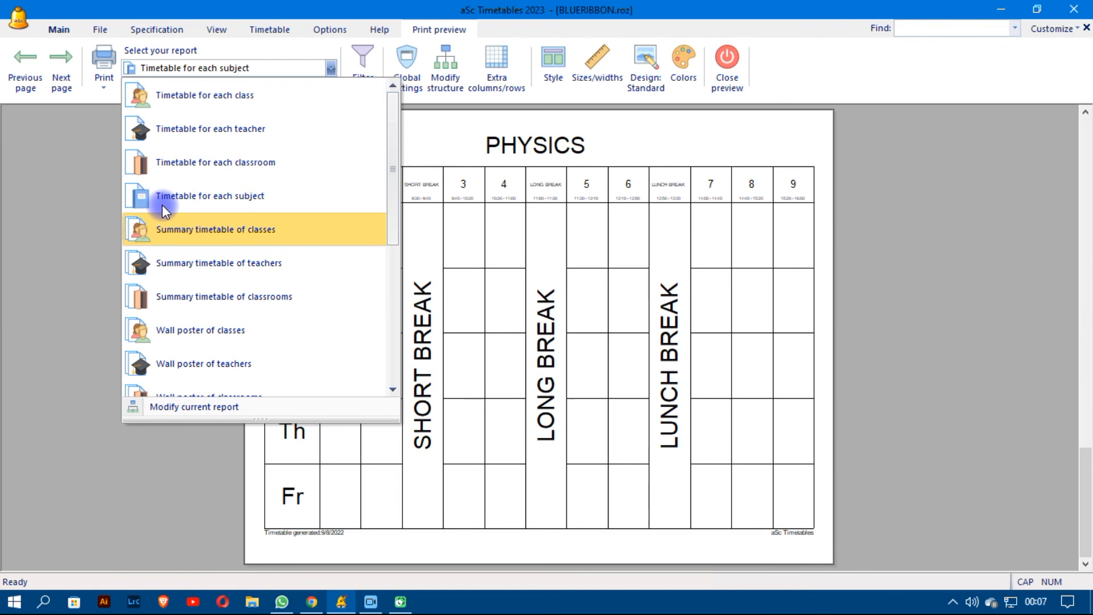
left_click(91, 169)
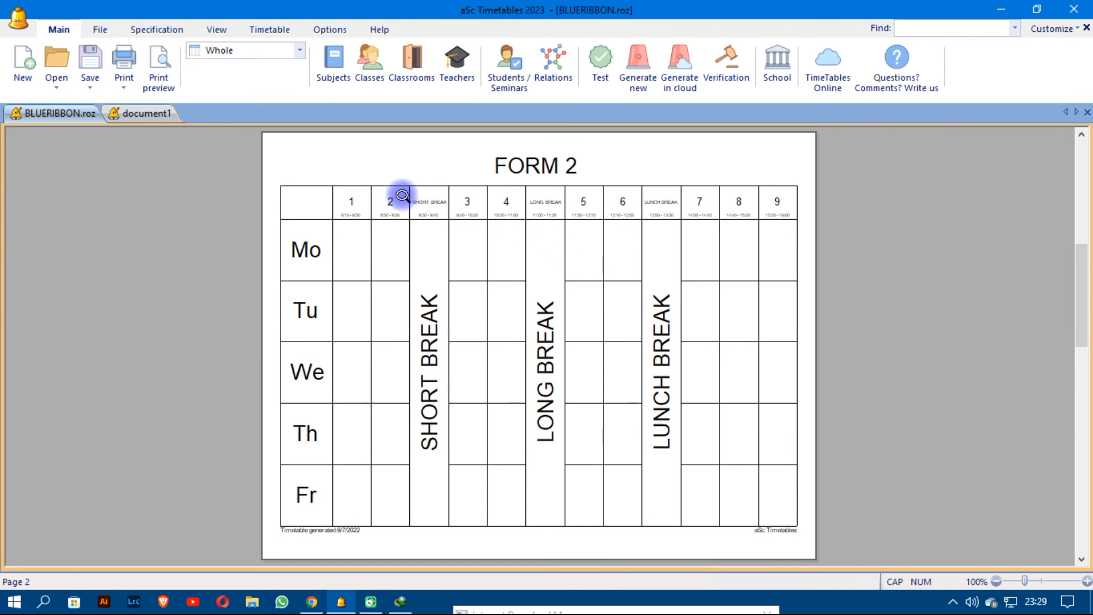
Open the settings for generating a new timetable and check the scope options, keeping Whole timetable selected.
left_click(260, 32)
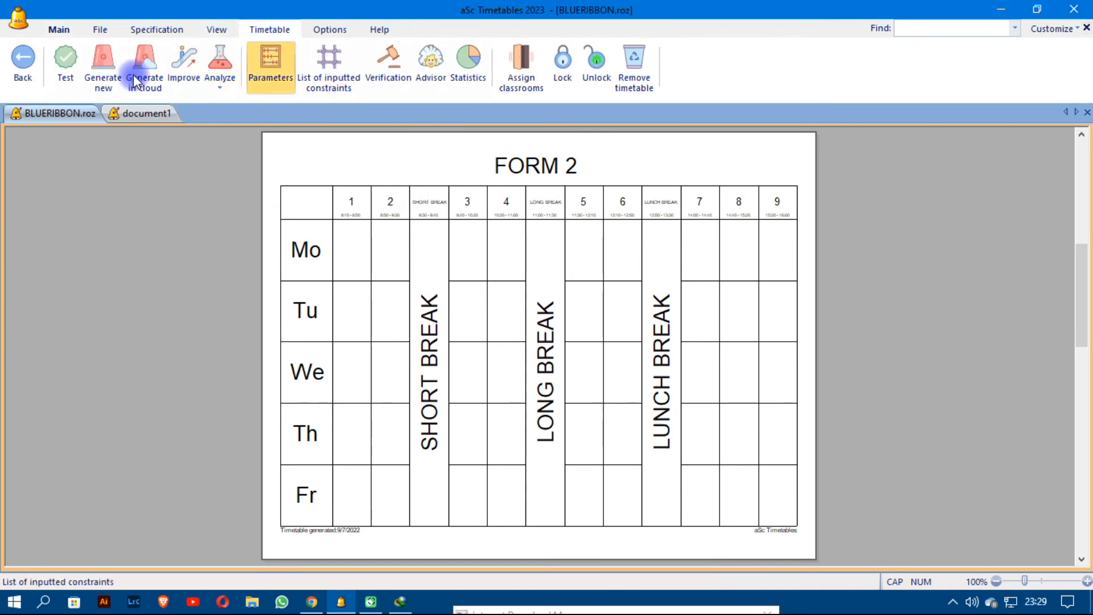
left_click(105, 69)
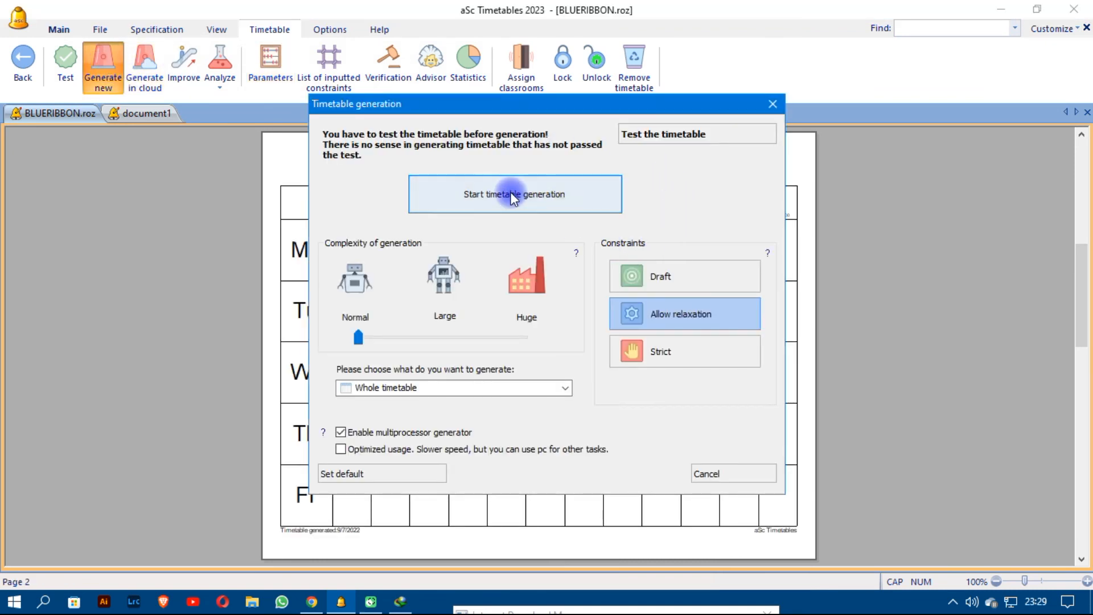
left_click(406, 348)
left_click(406, 347)
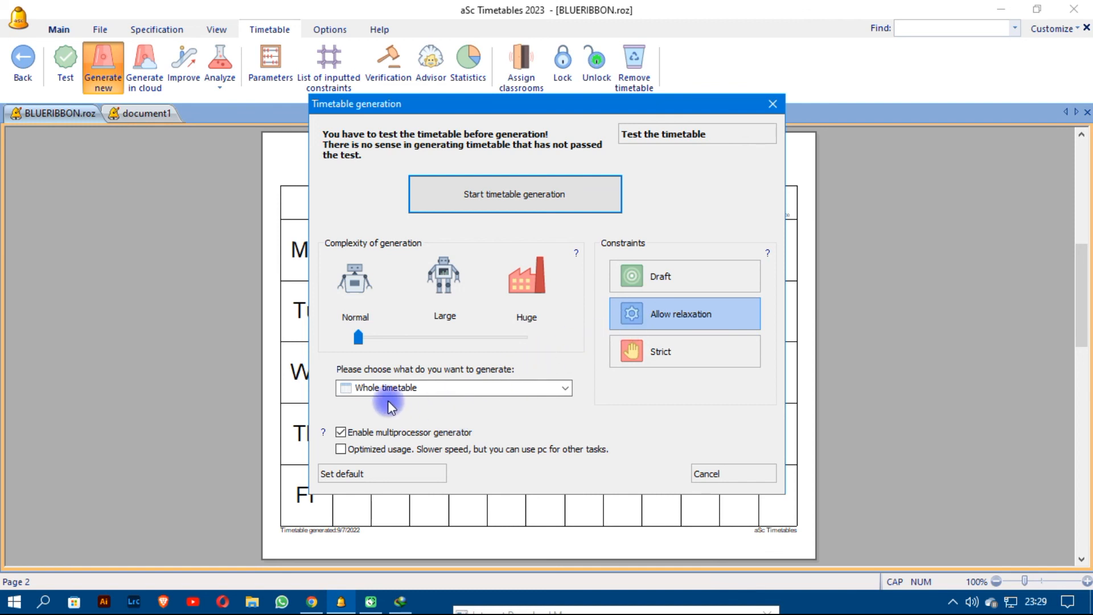
left_click(443, 388)
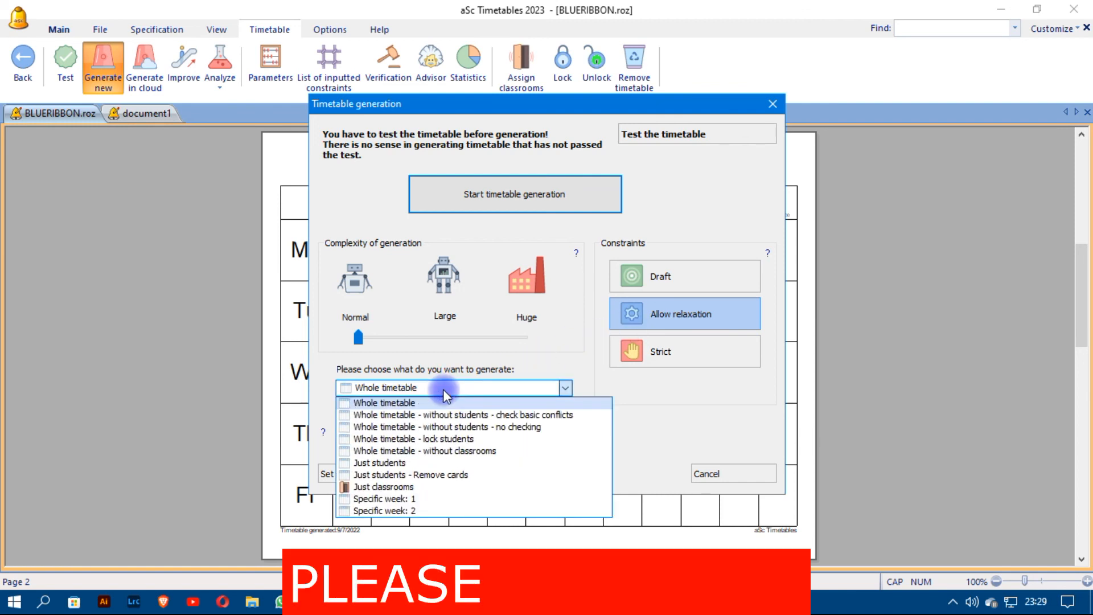
left_click(443, 388)
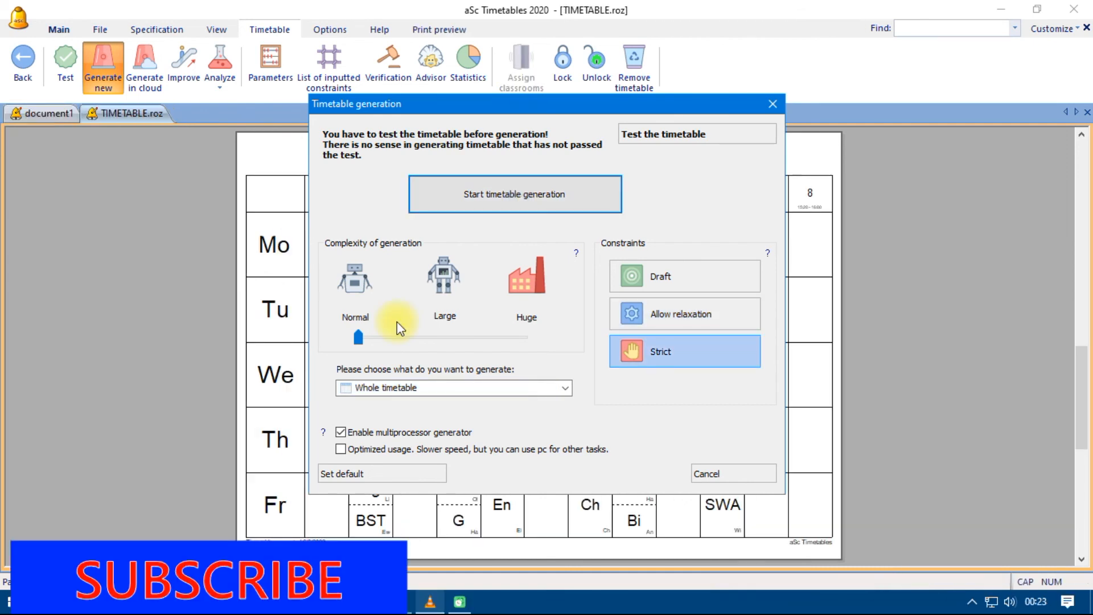
Generate the whole timetable in TIMETABLE.roz with Normal complexity and Strict constraints, then close the completion summary.
left_click(540, 194)
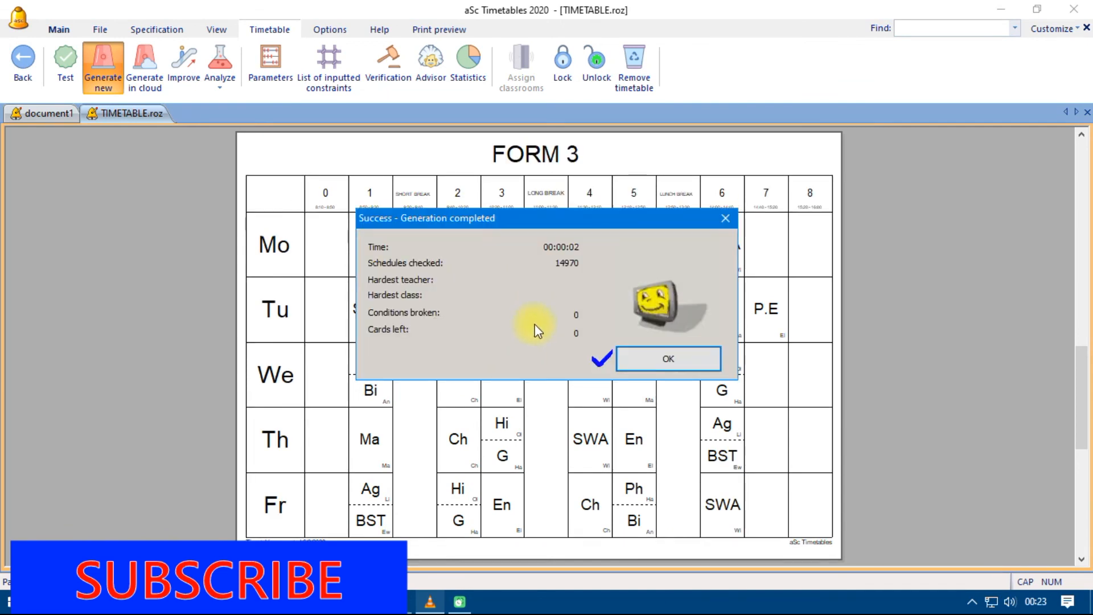
left_click(662, 360)
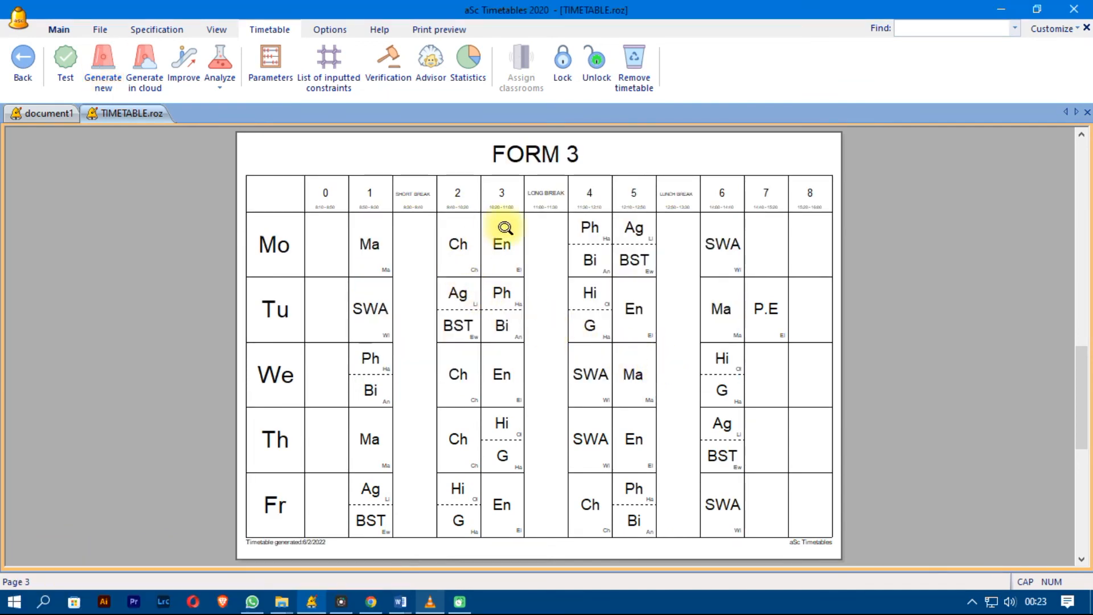